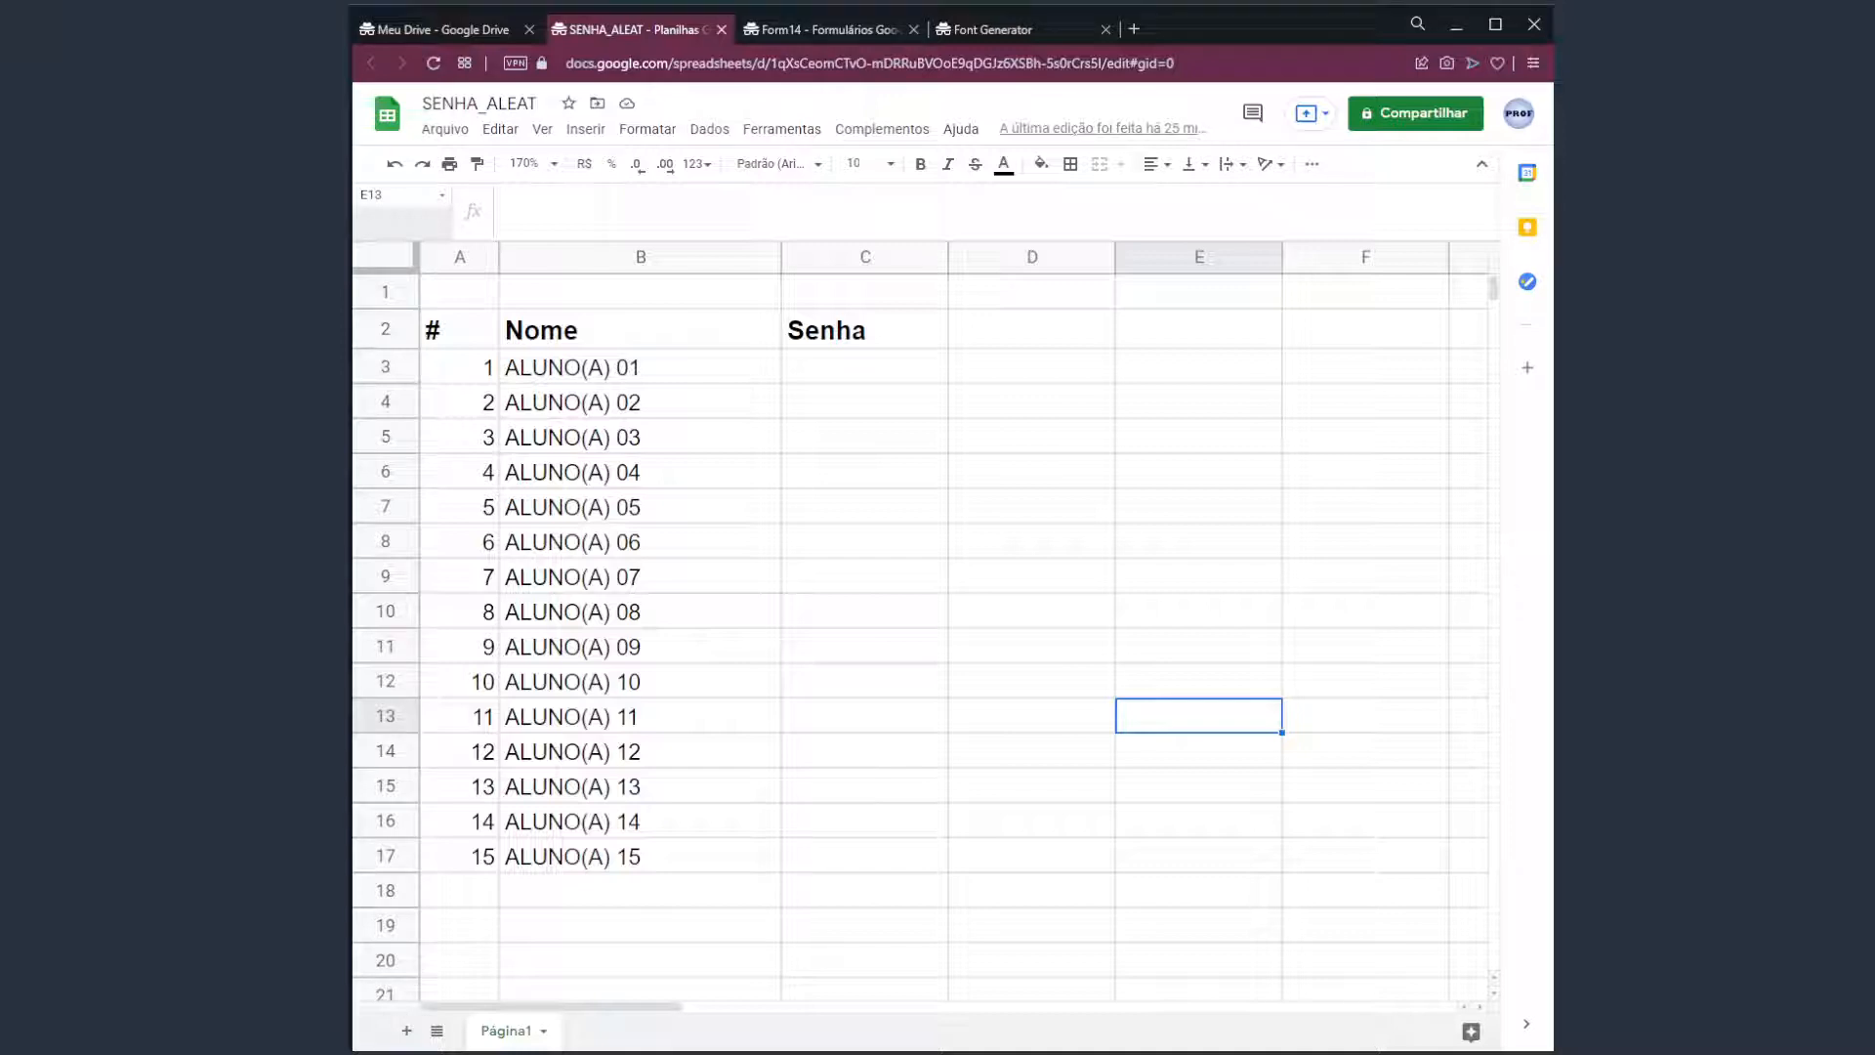
click(1066, 409)
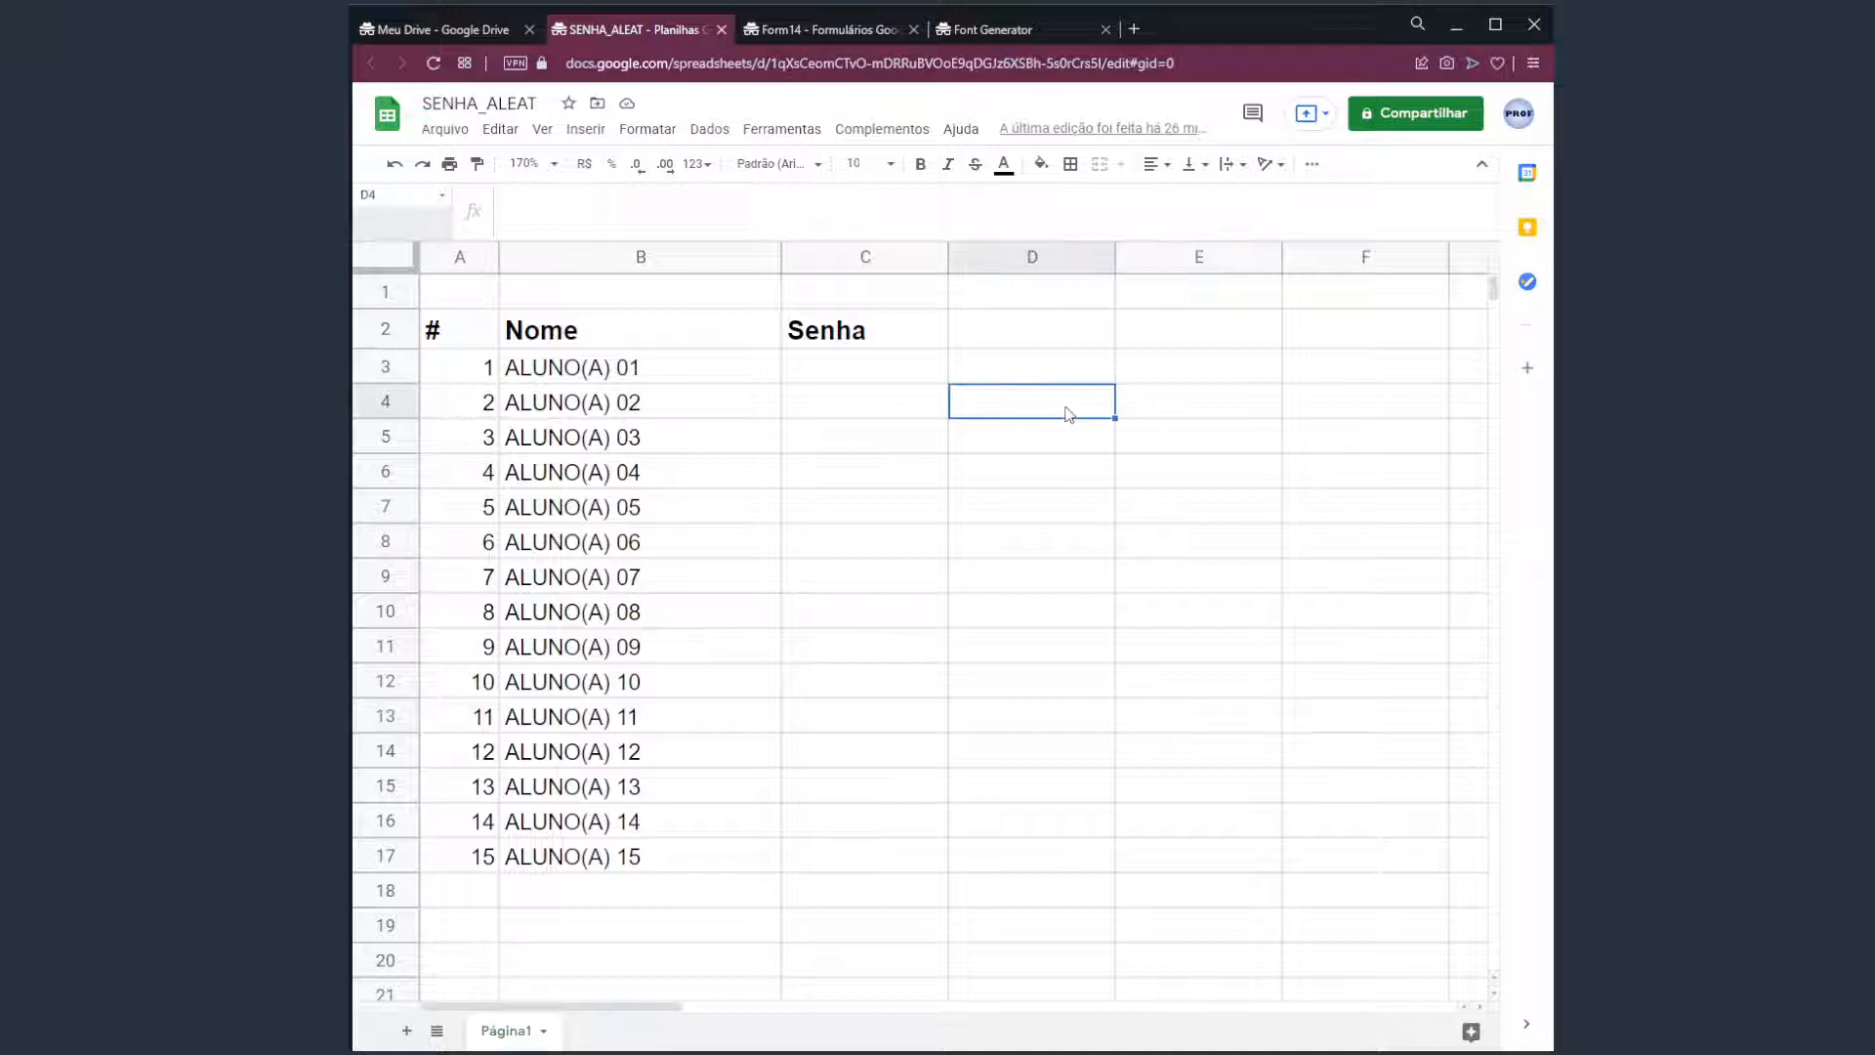
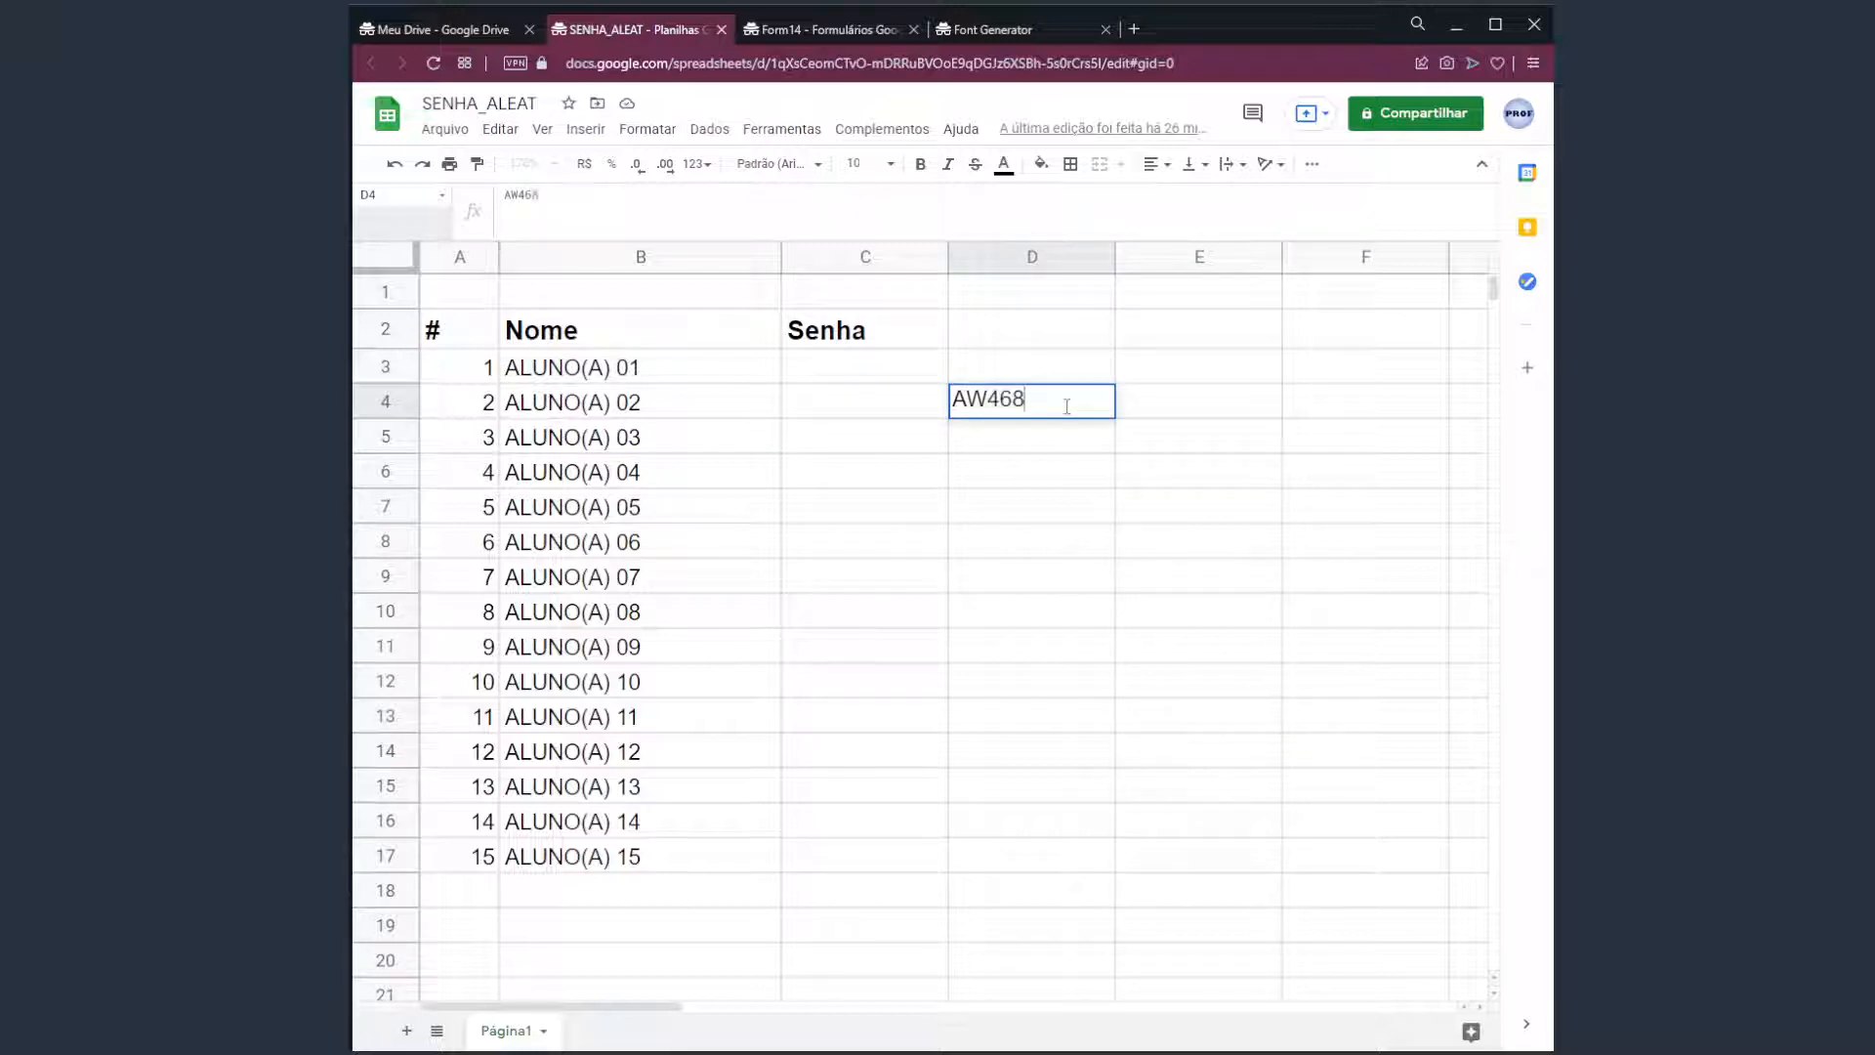
key(ctrl+Return)
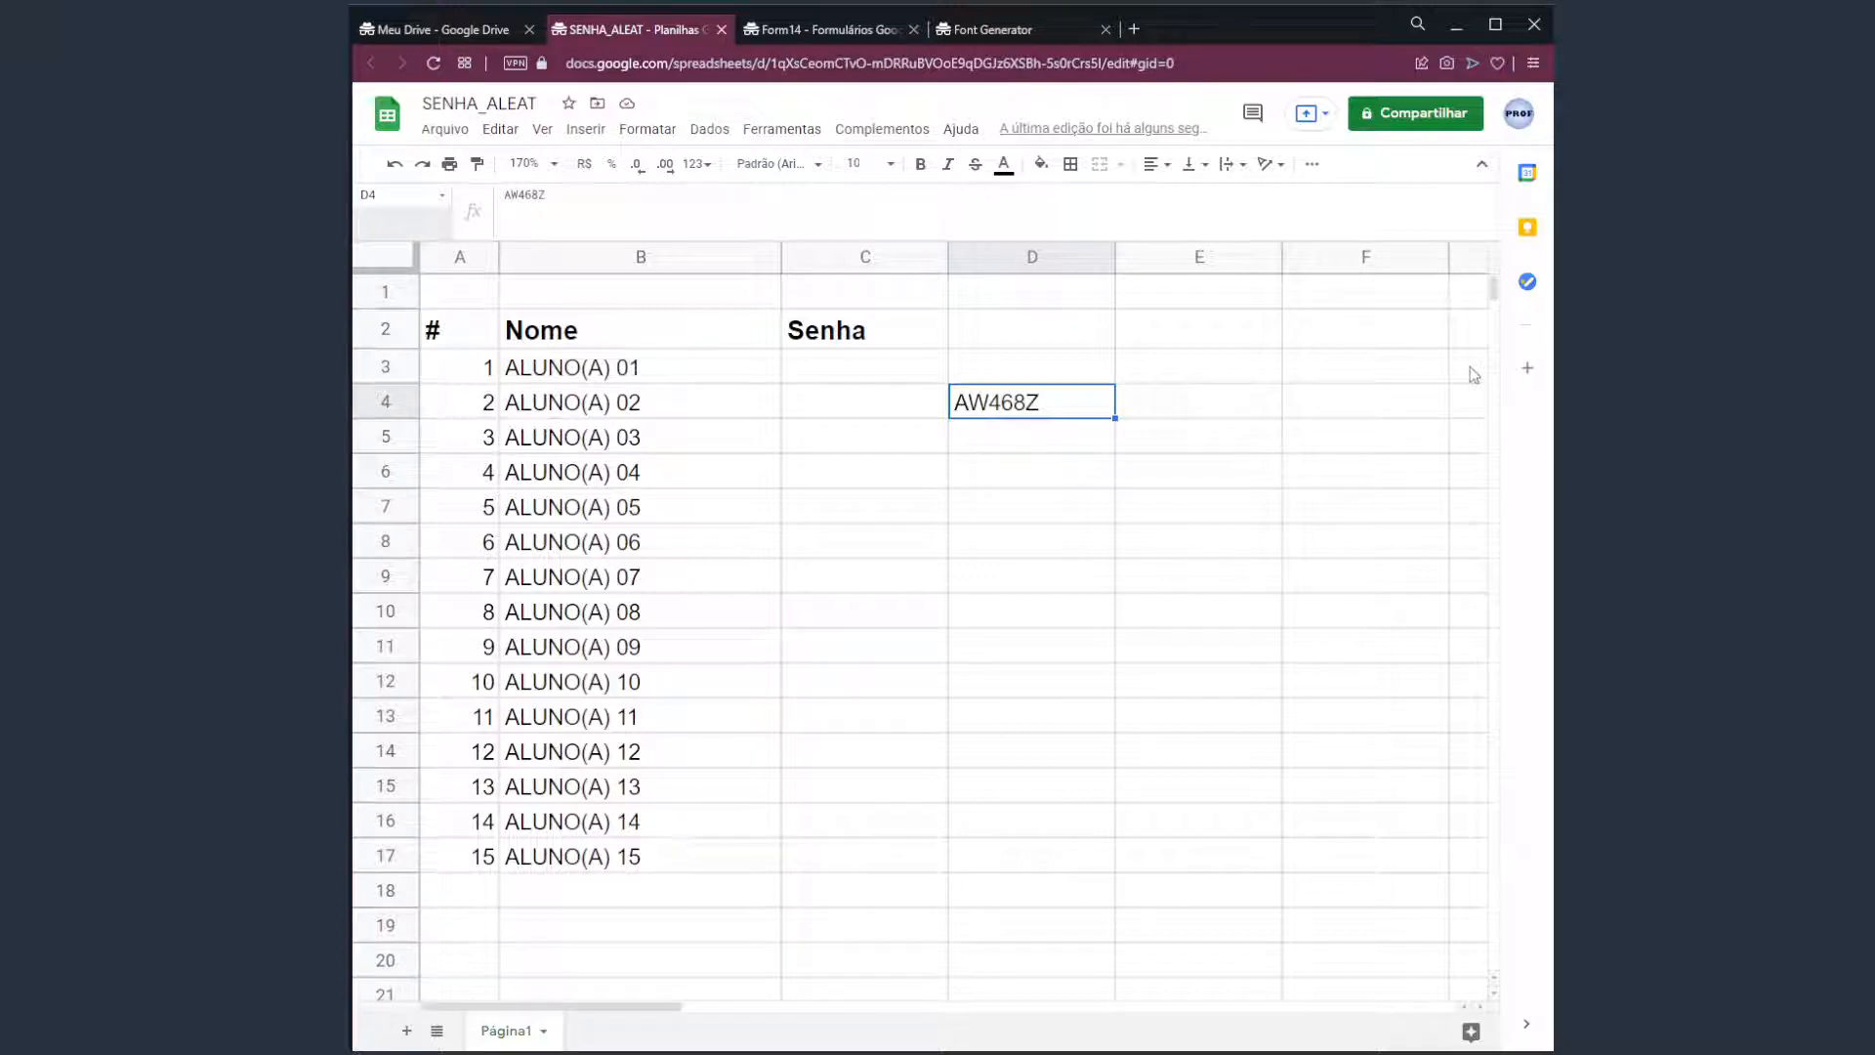
key(Delete)
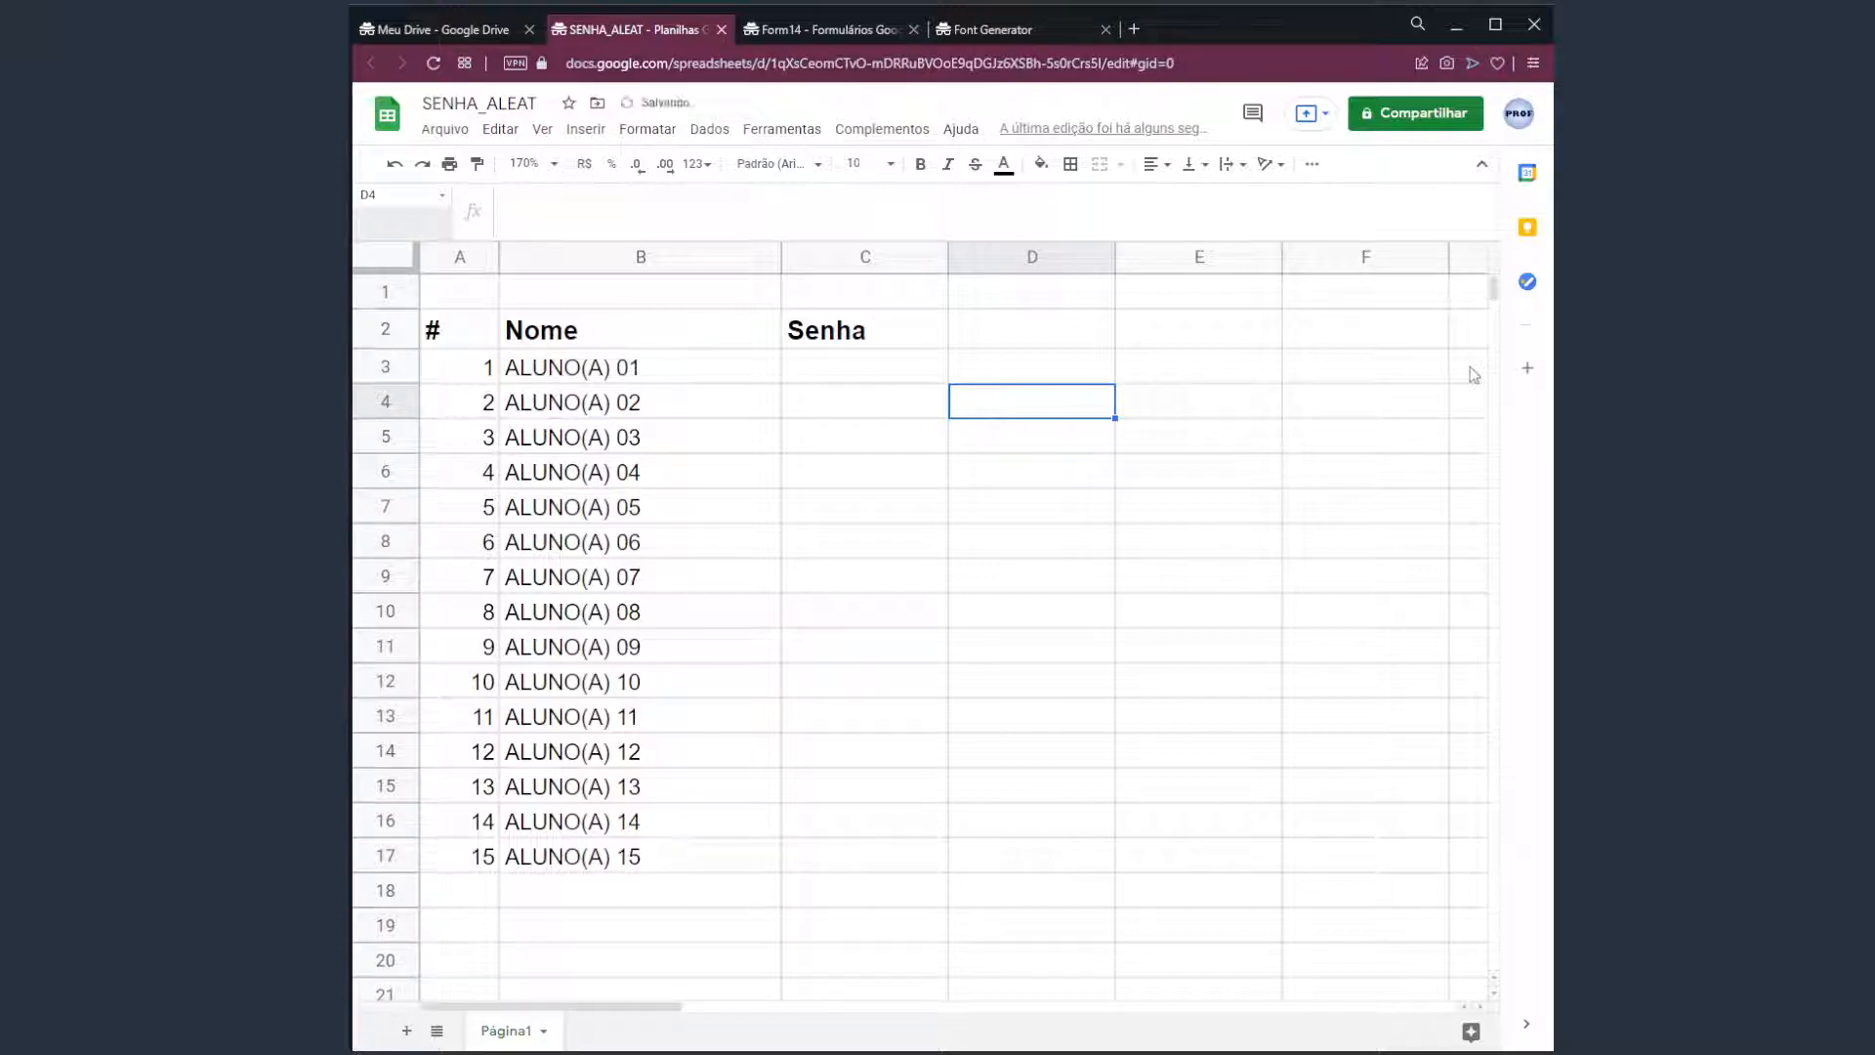
Enter =ALEATÓRIOENTRE(1;90) in D3 to get a random number from 1 to 90.
click(1033, 373)
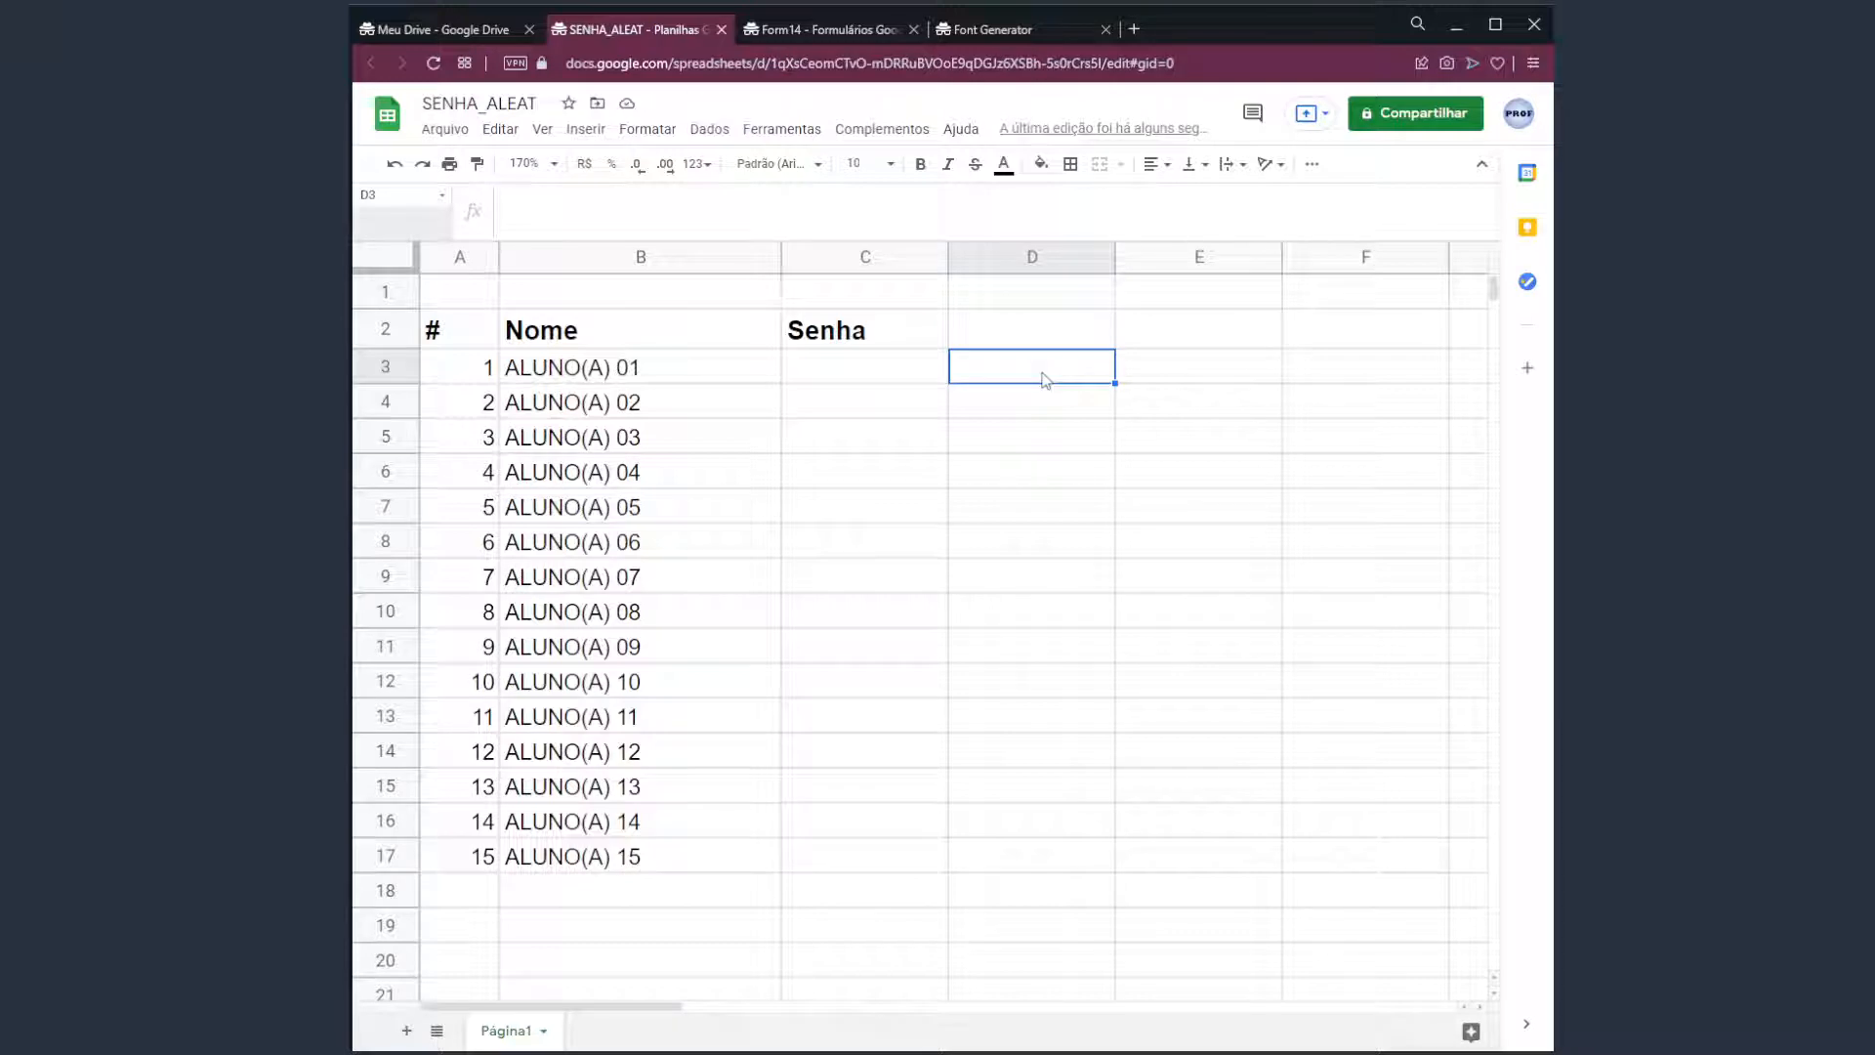
text(=)
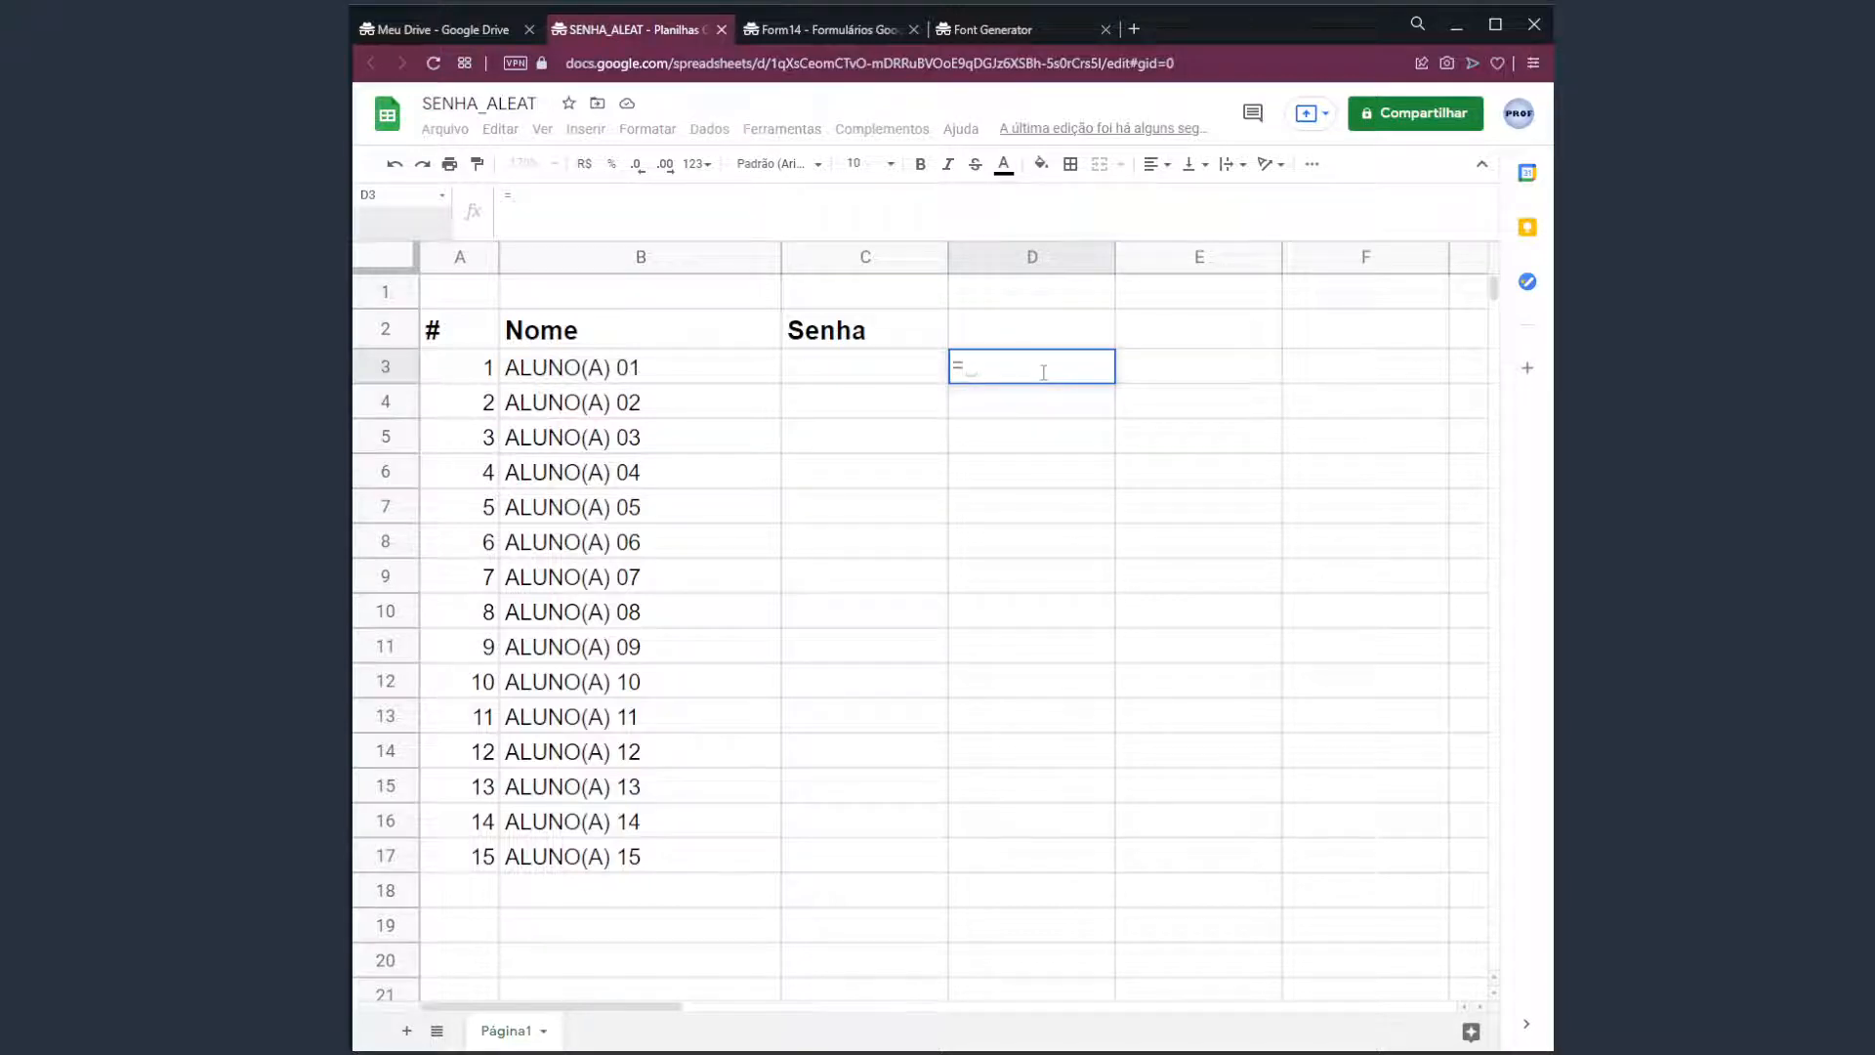
text(ALE)
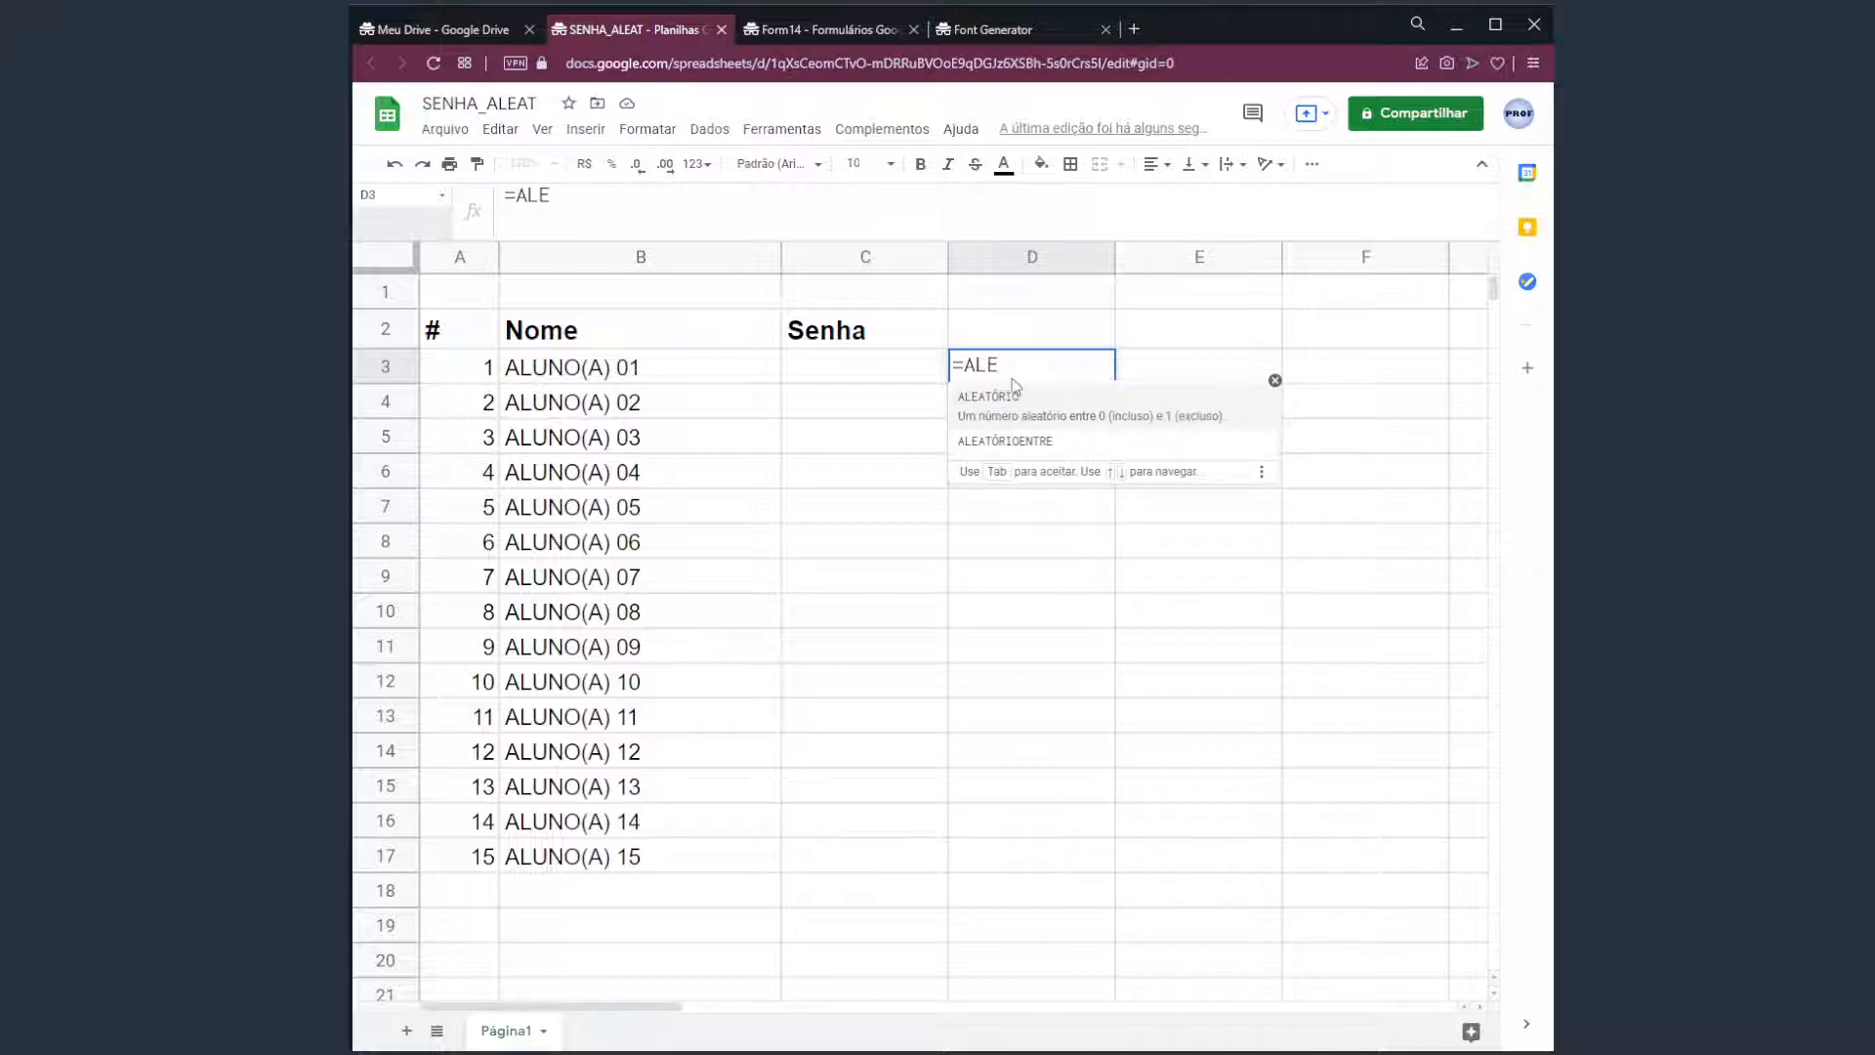
text(ATóRIO)
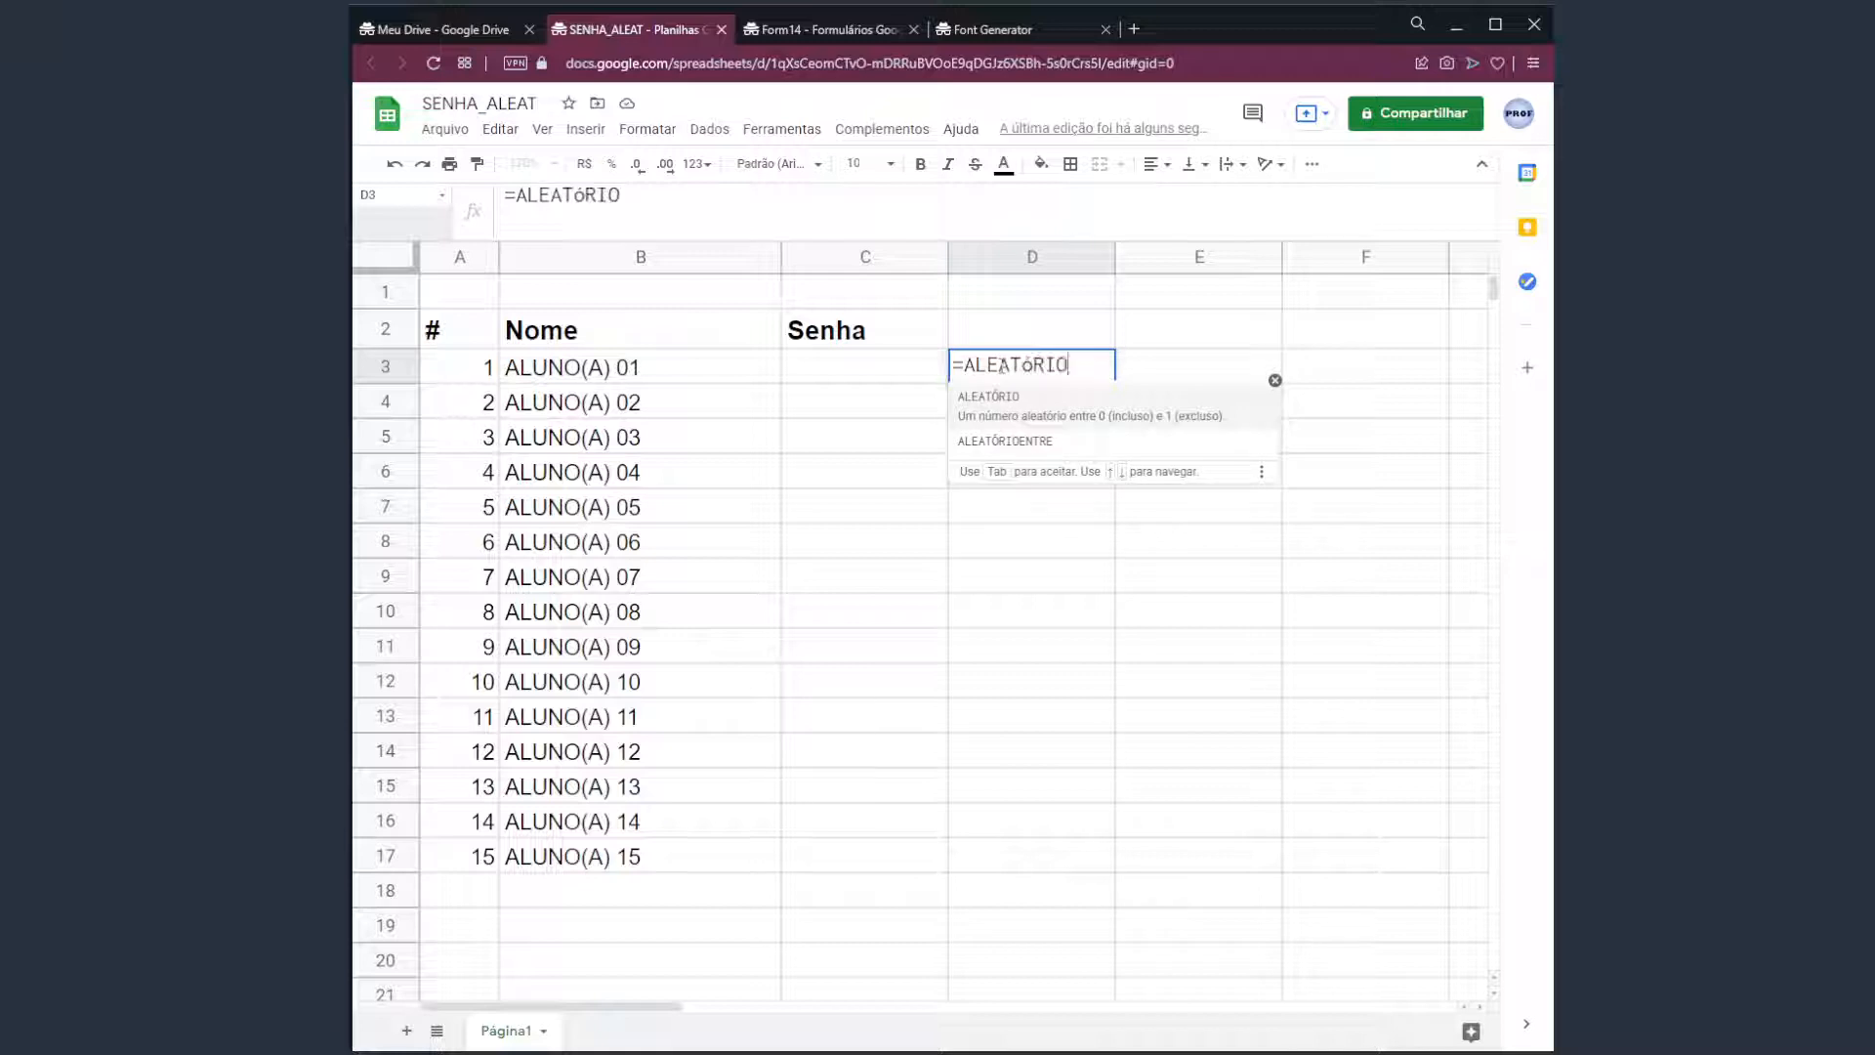
text(ENTRE)
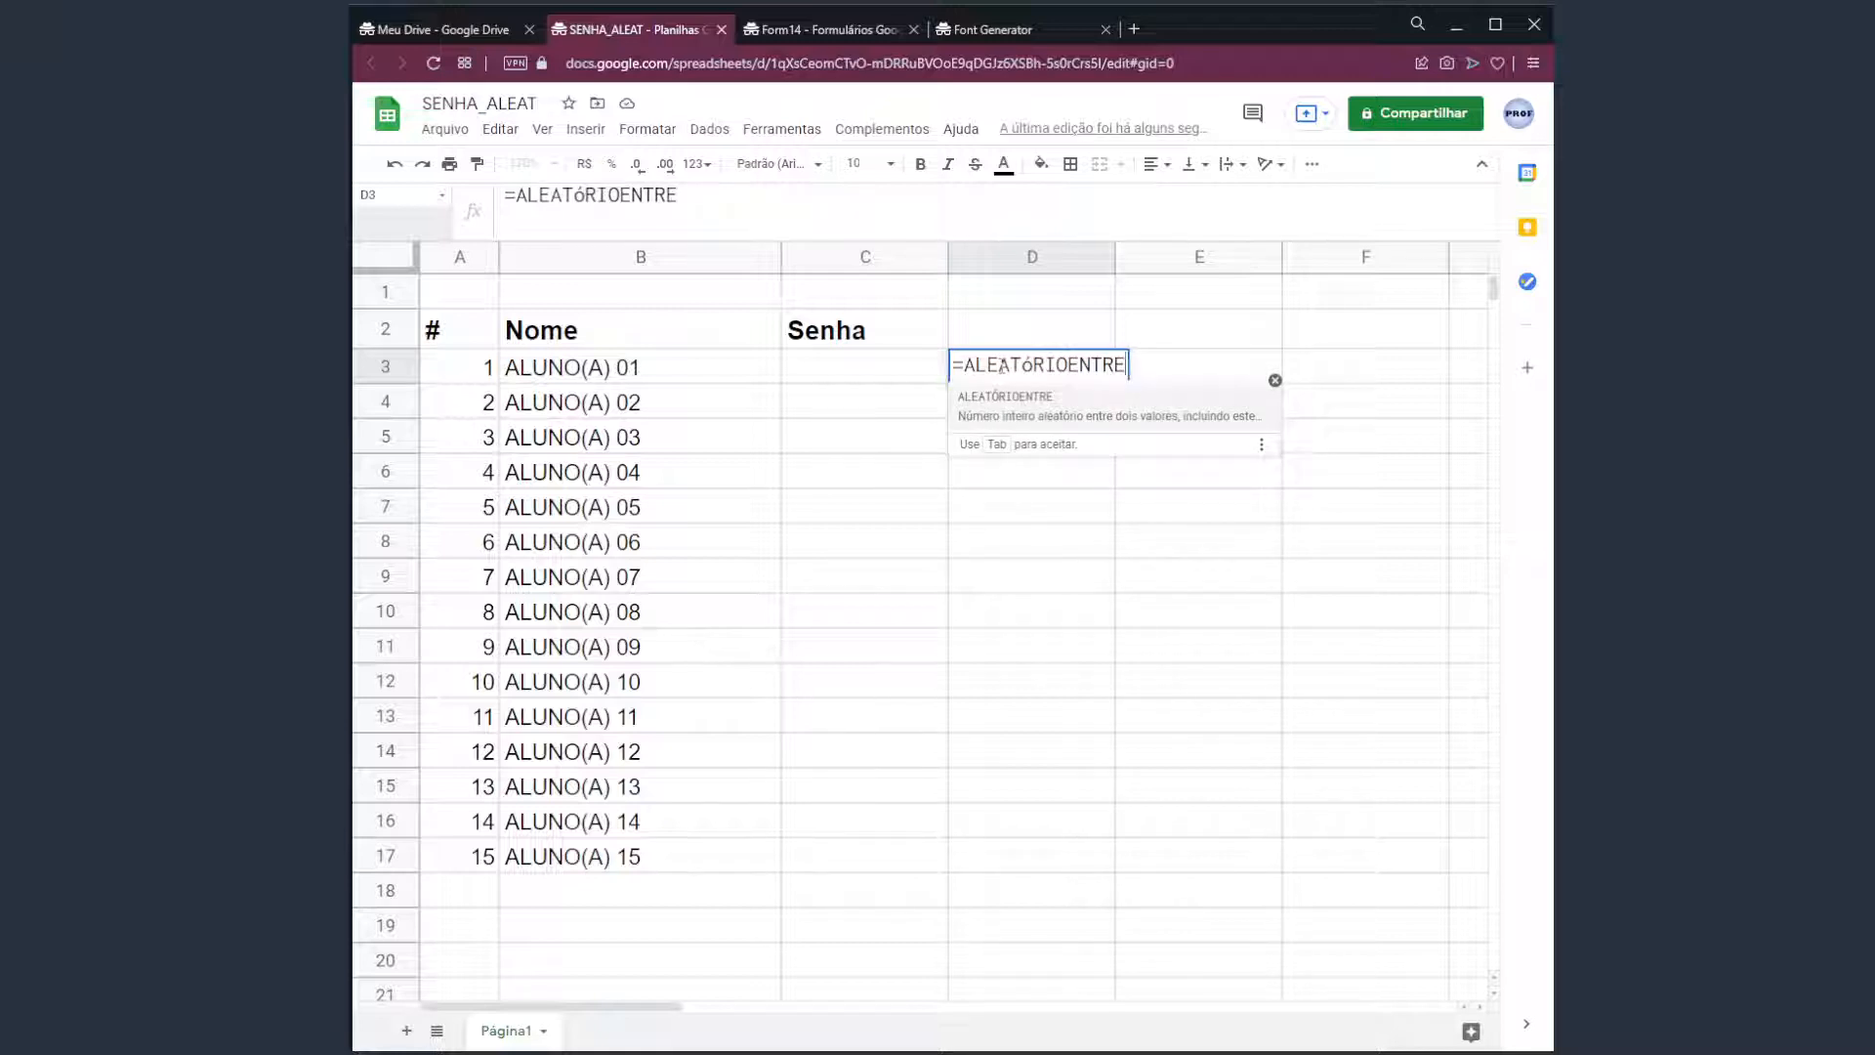
key(BackSpace)
key(BackSpace)
key(BackSpace)
key(BackSpace)
key(BackSpace)
key(BackSpace)
key(BackSpace)
key(BackSpace)
key(BackSpace)
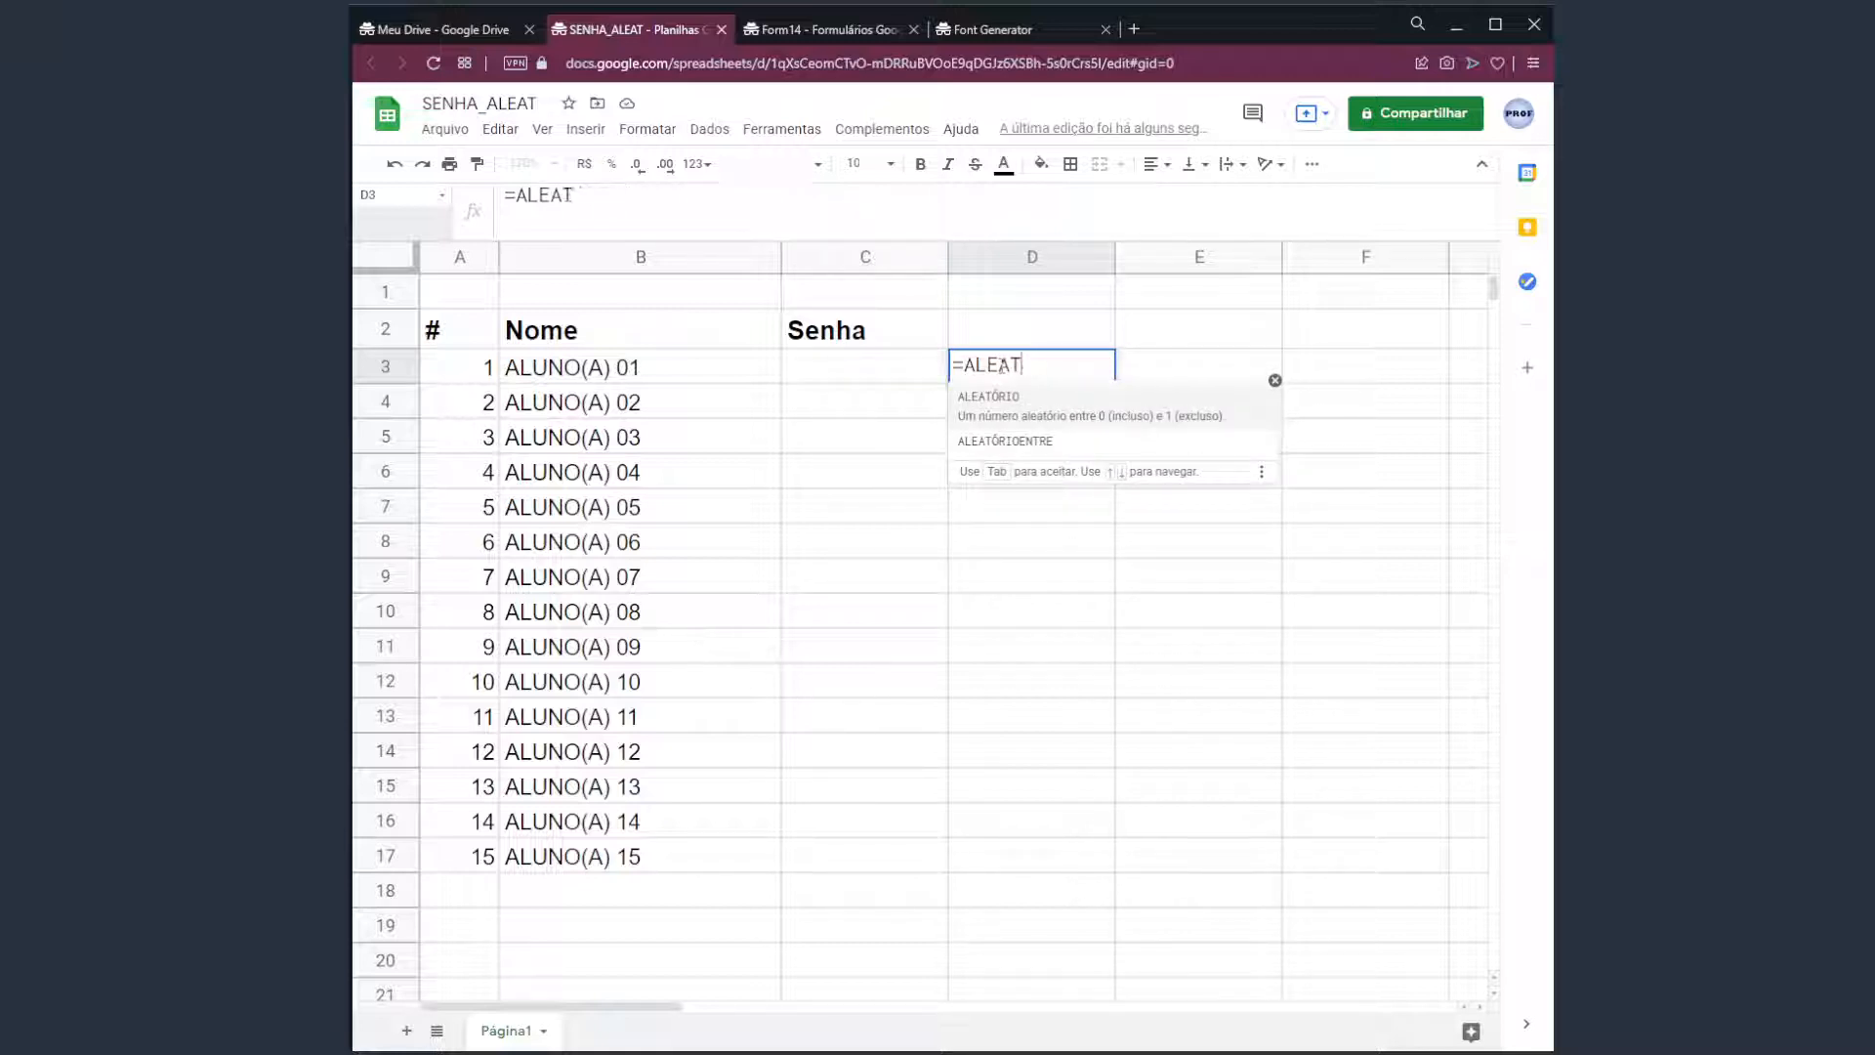
click(1037, 445)
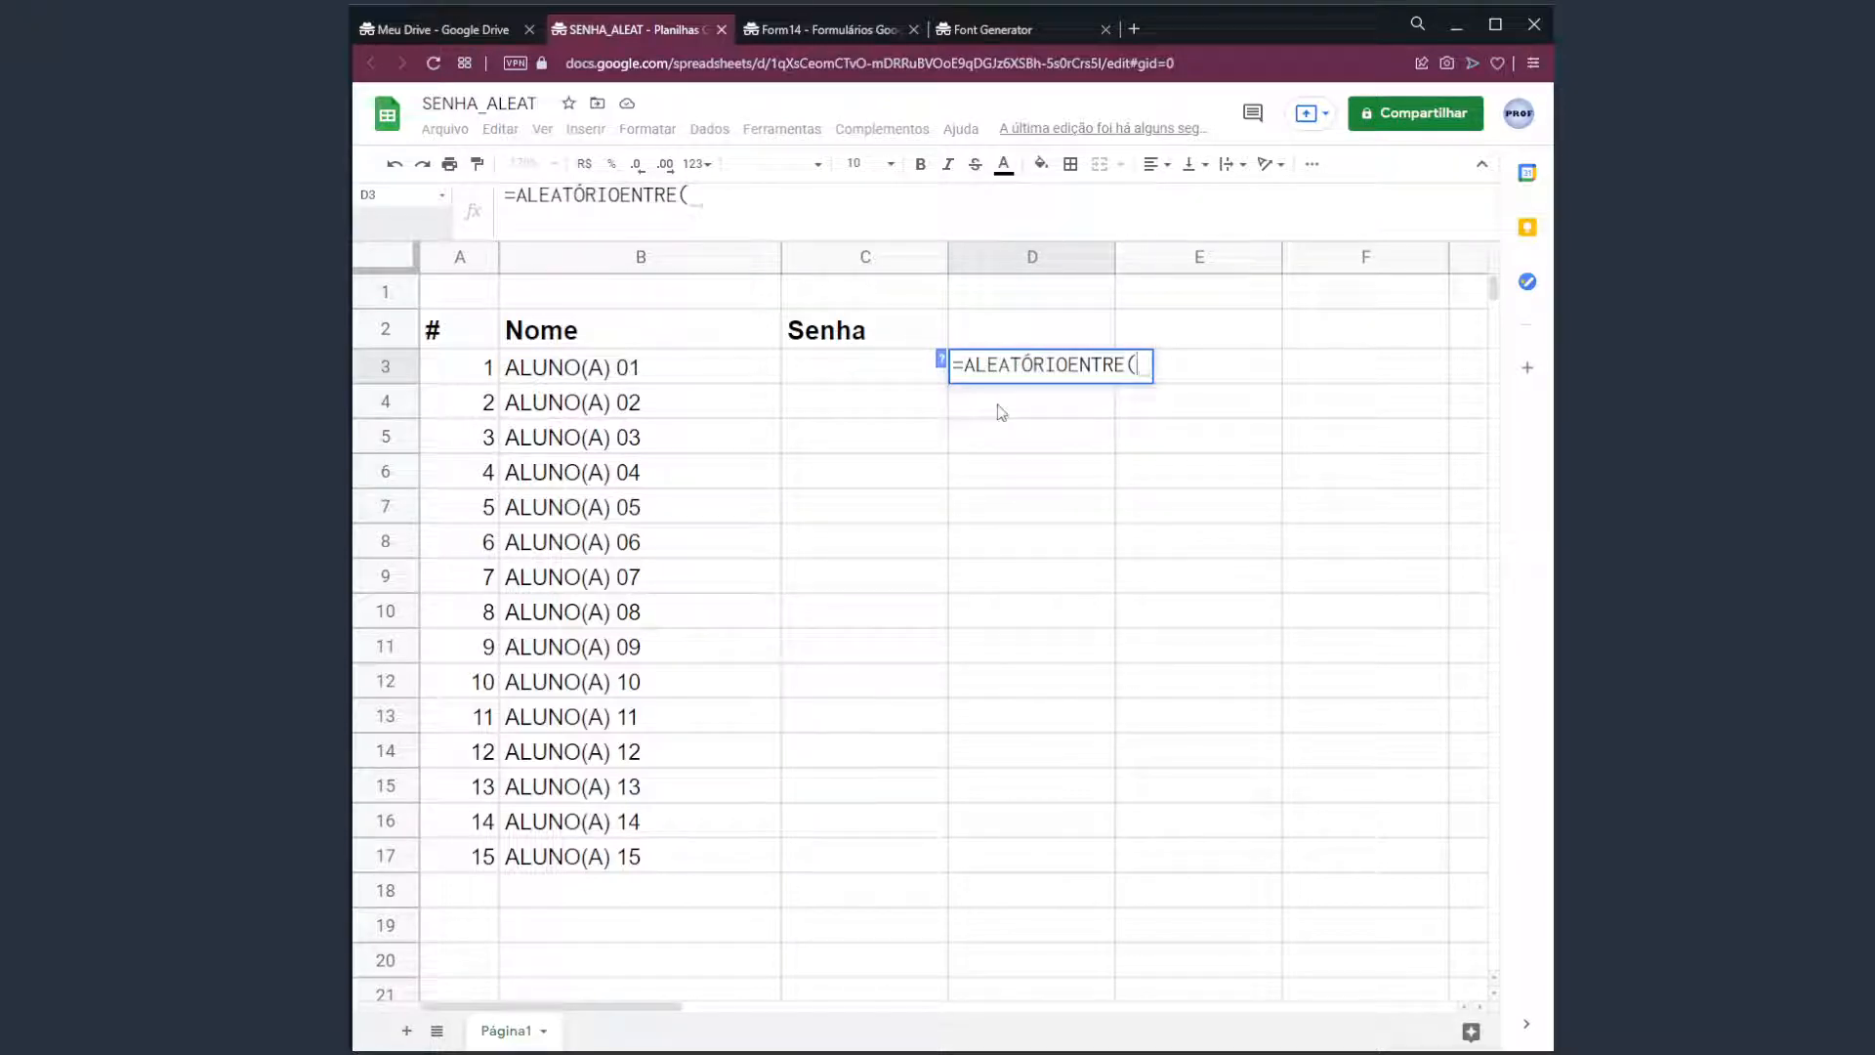
text(1;90)
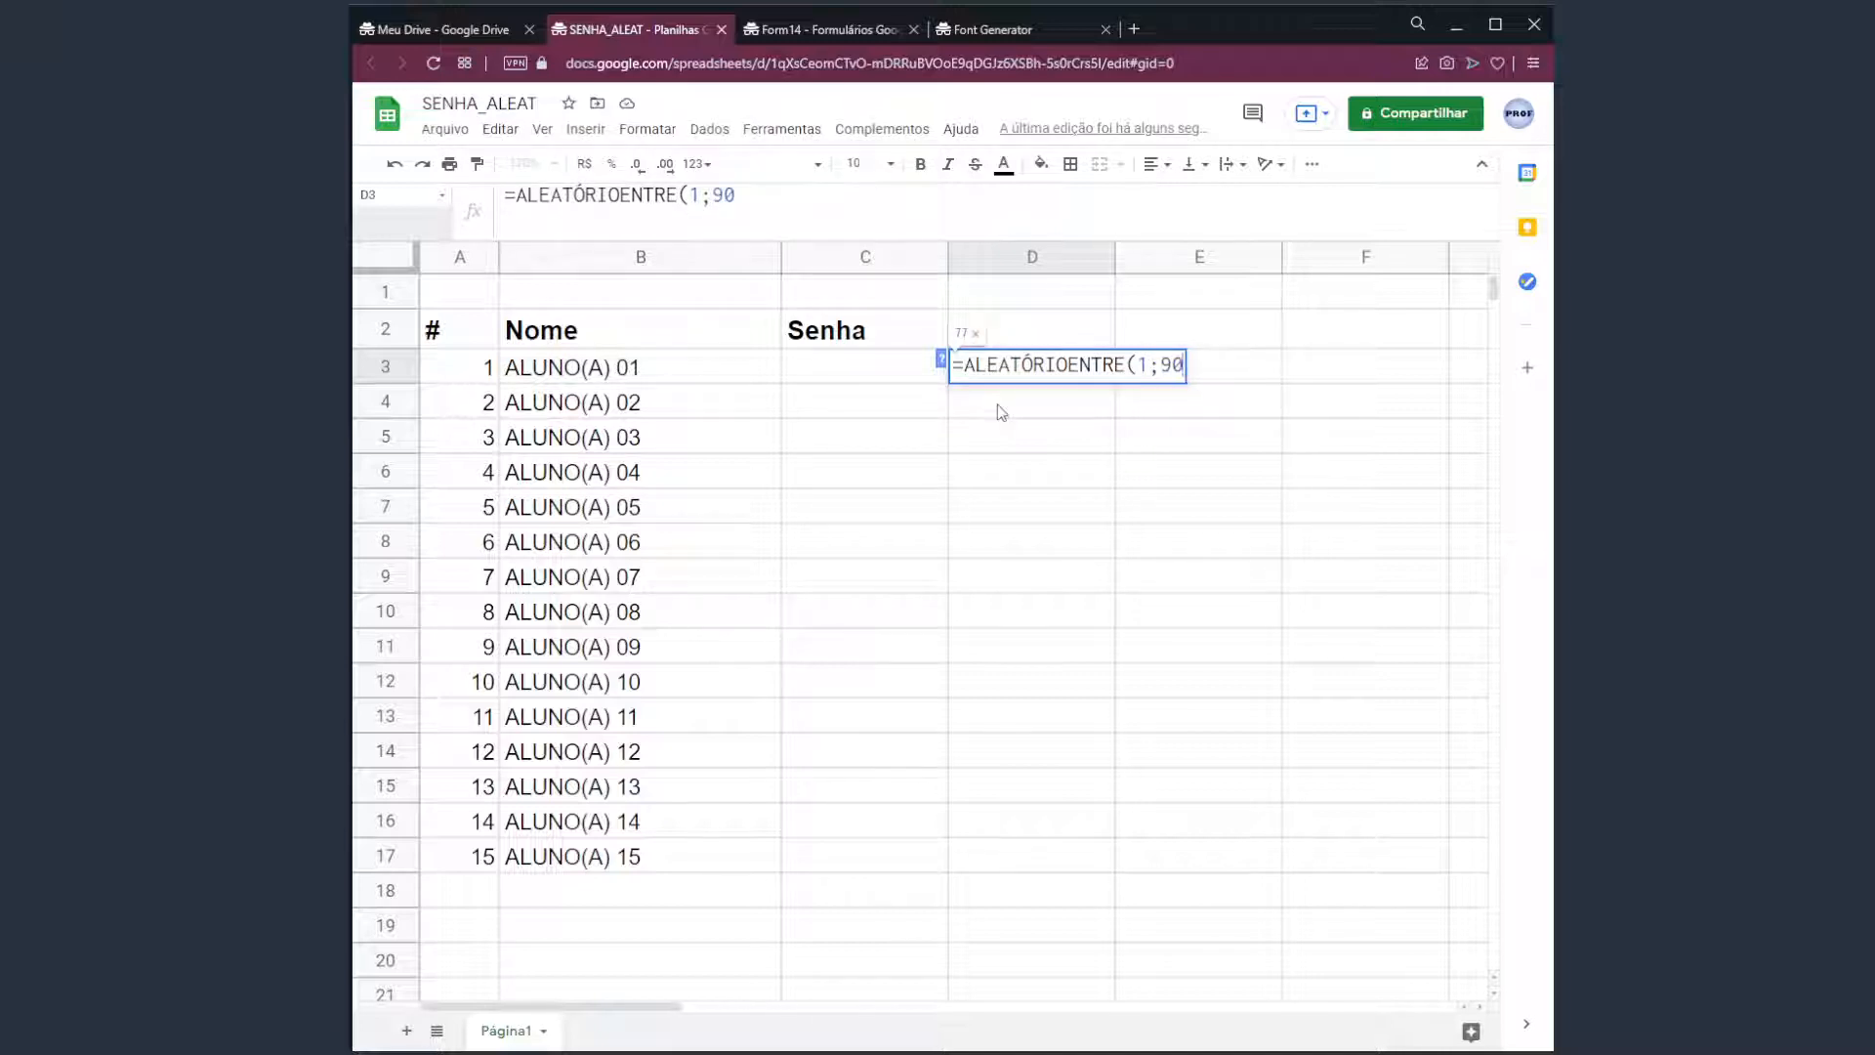
text())
key(Return)
click(1039, 371)
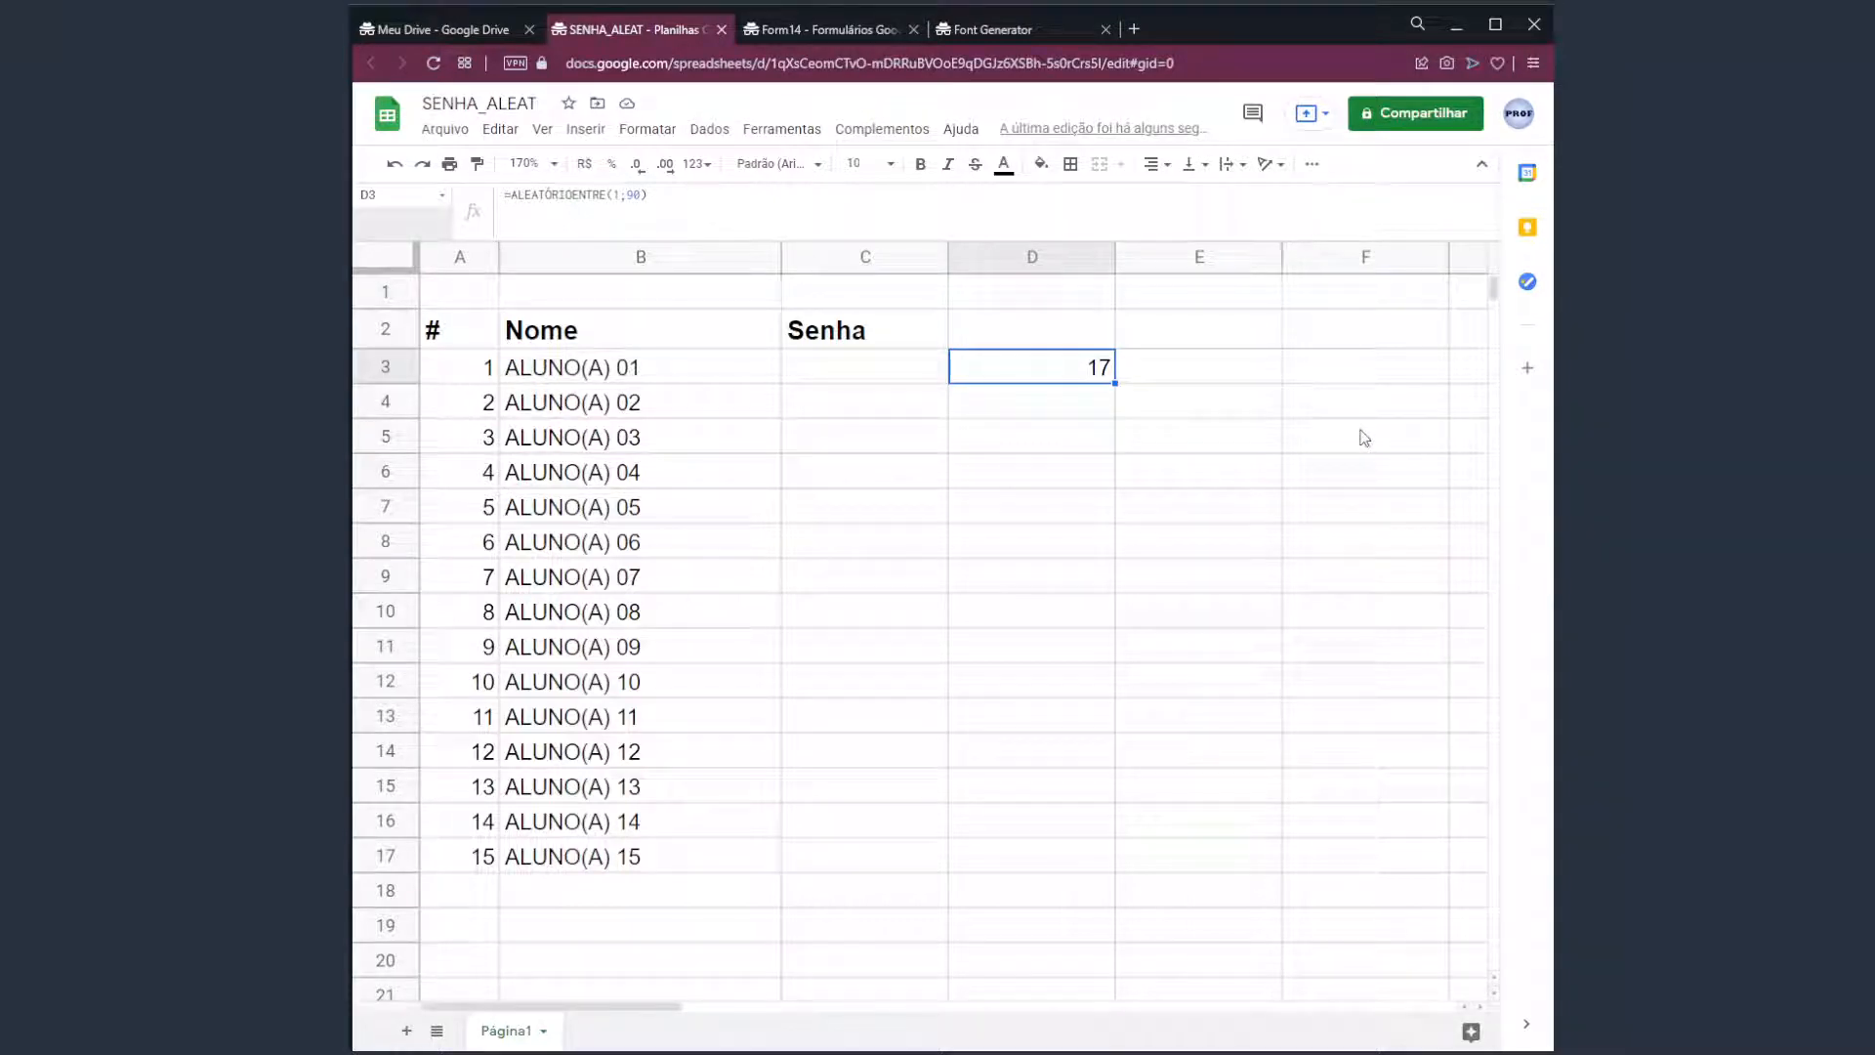
click(1198, 378)
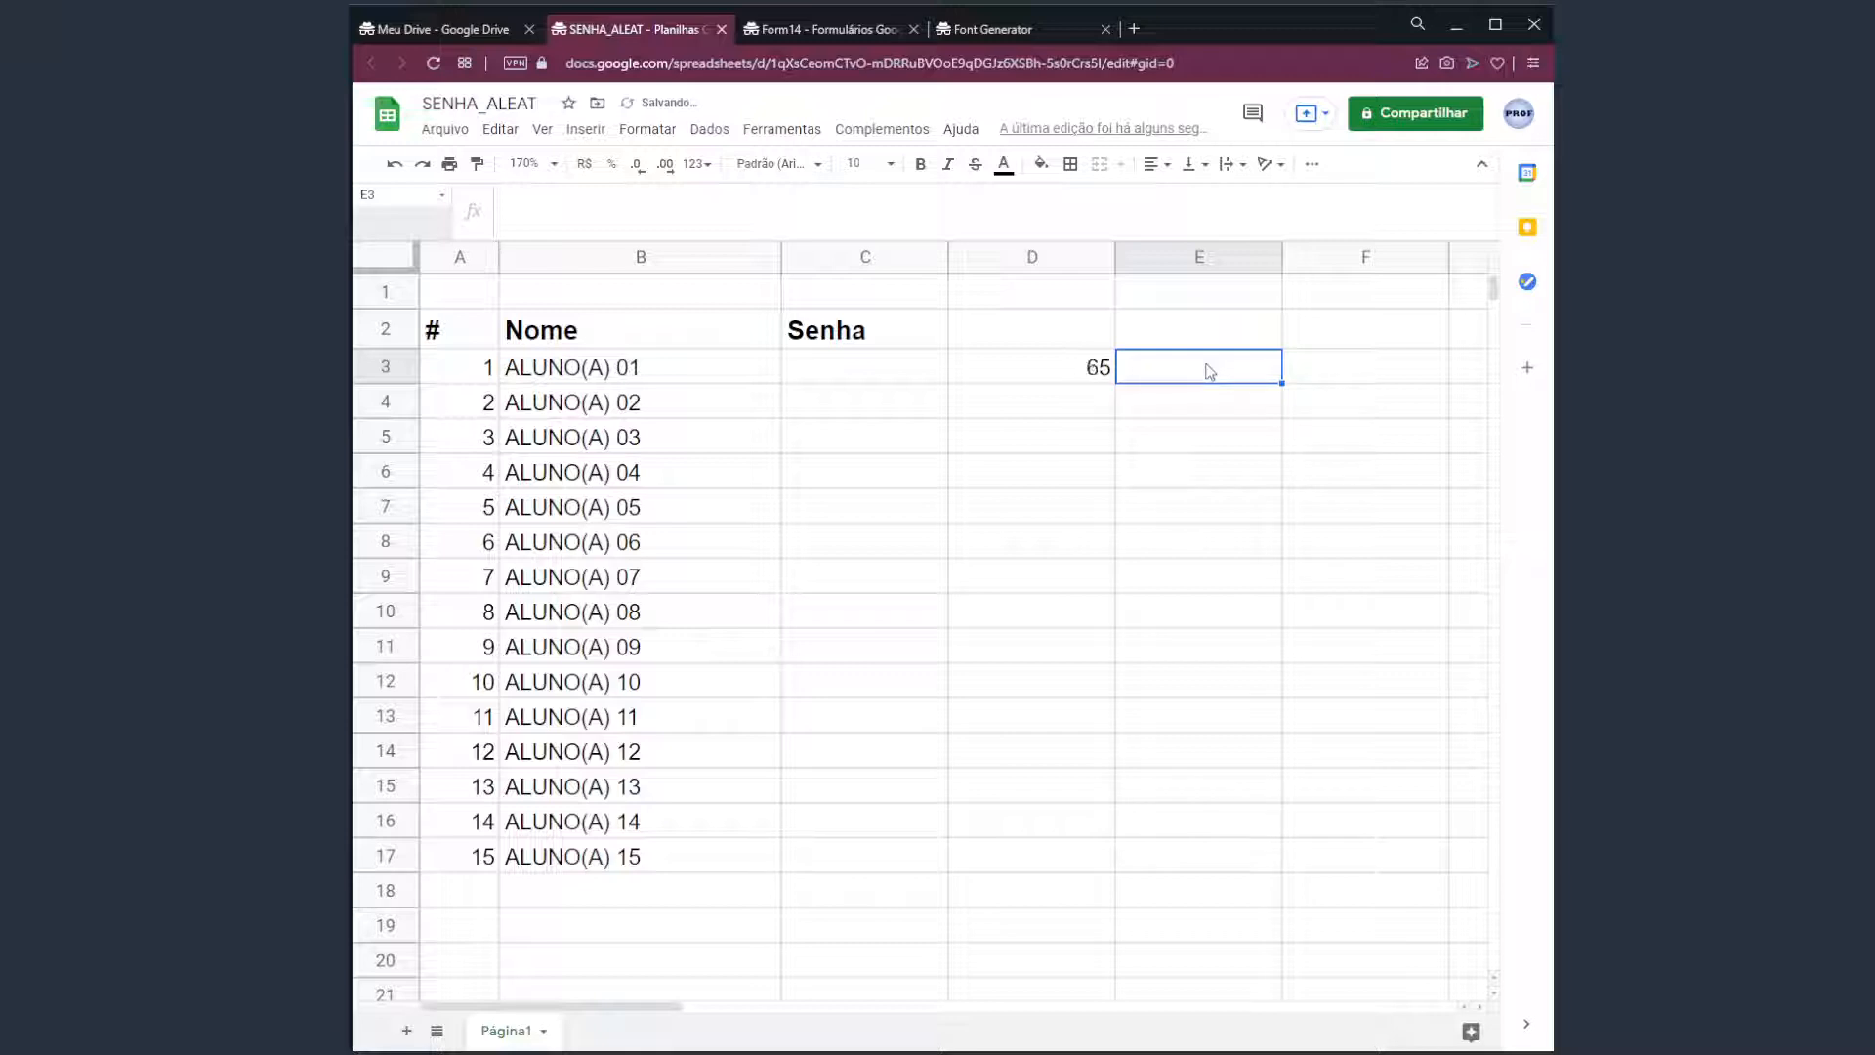
Change D3's formula to =ALEATÓRIOENTRE(1;9) so it returns a single digit.
key(Left)
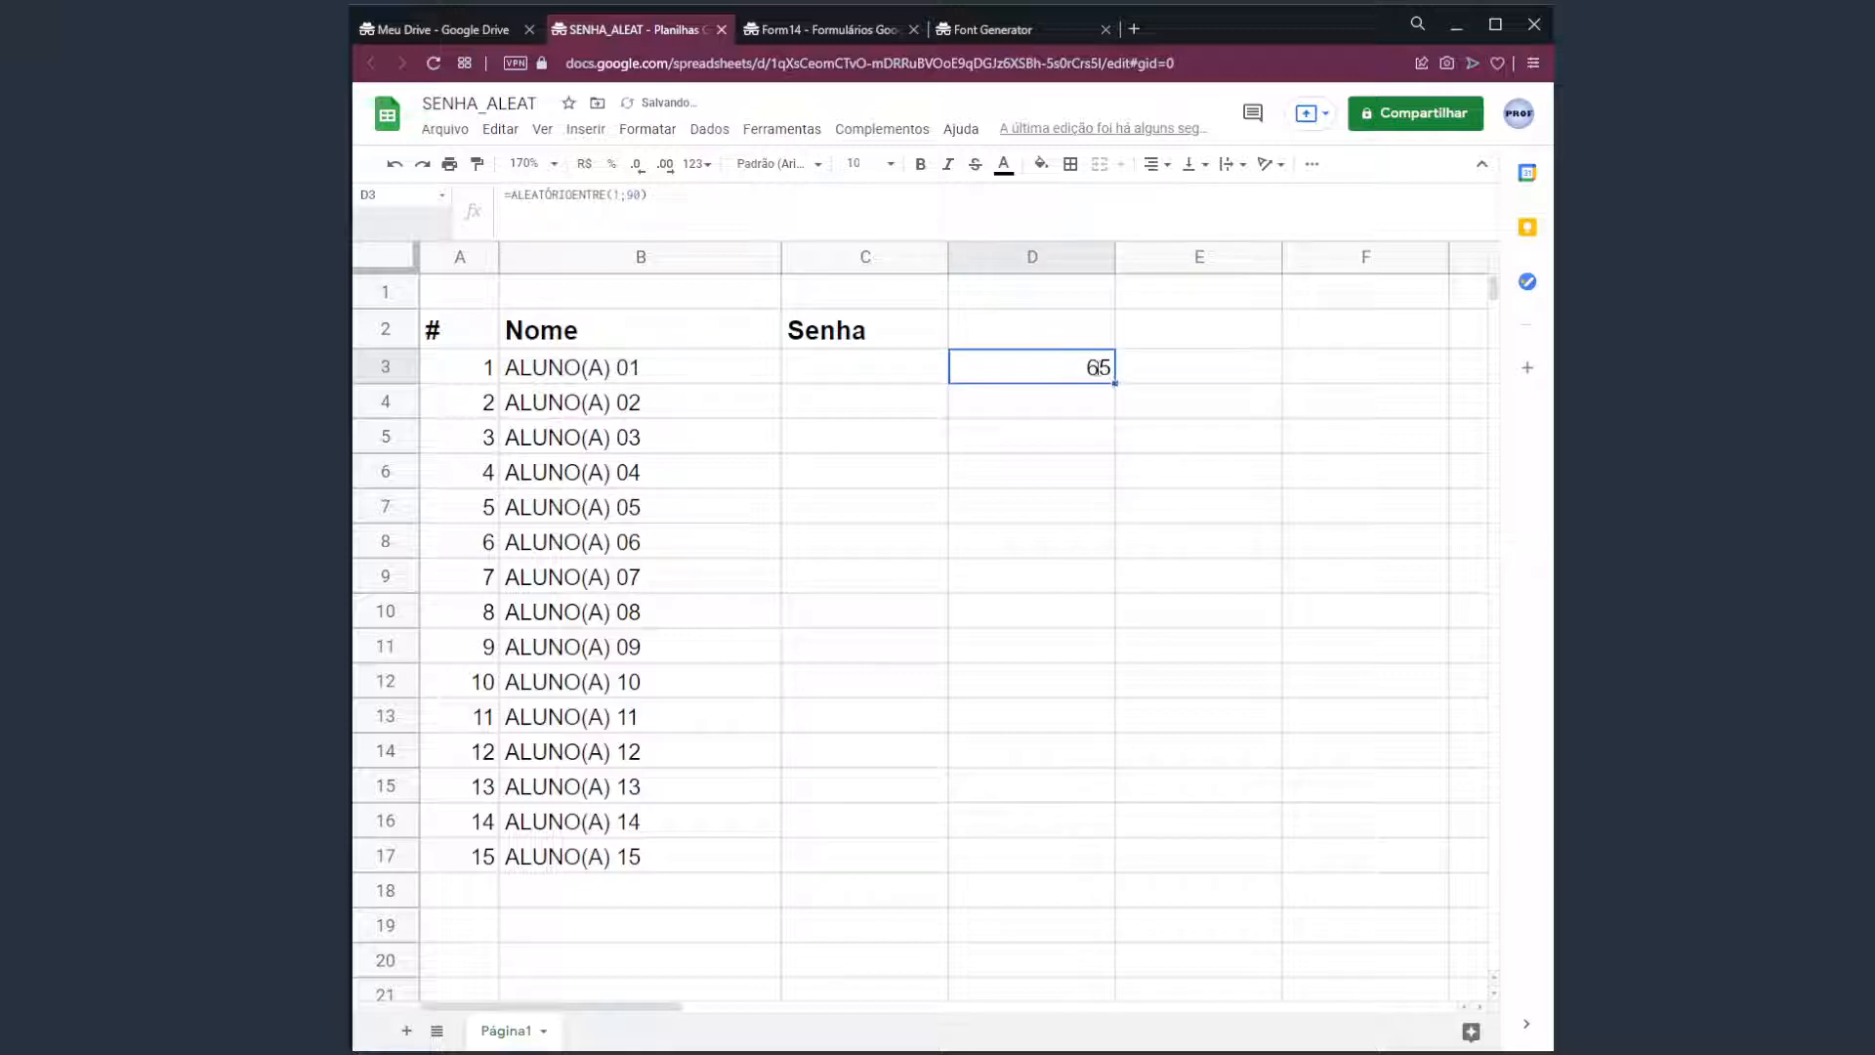
key(Return)
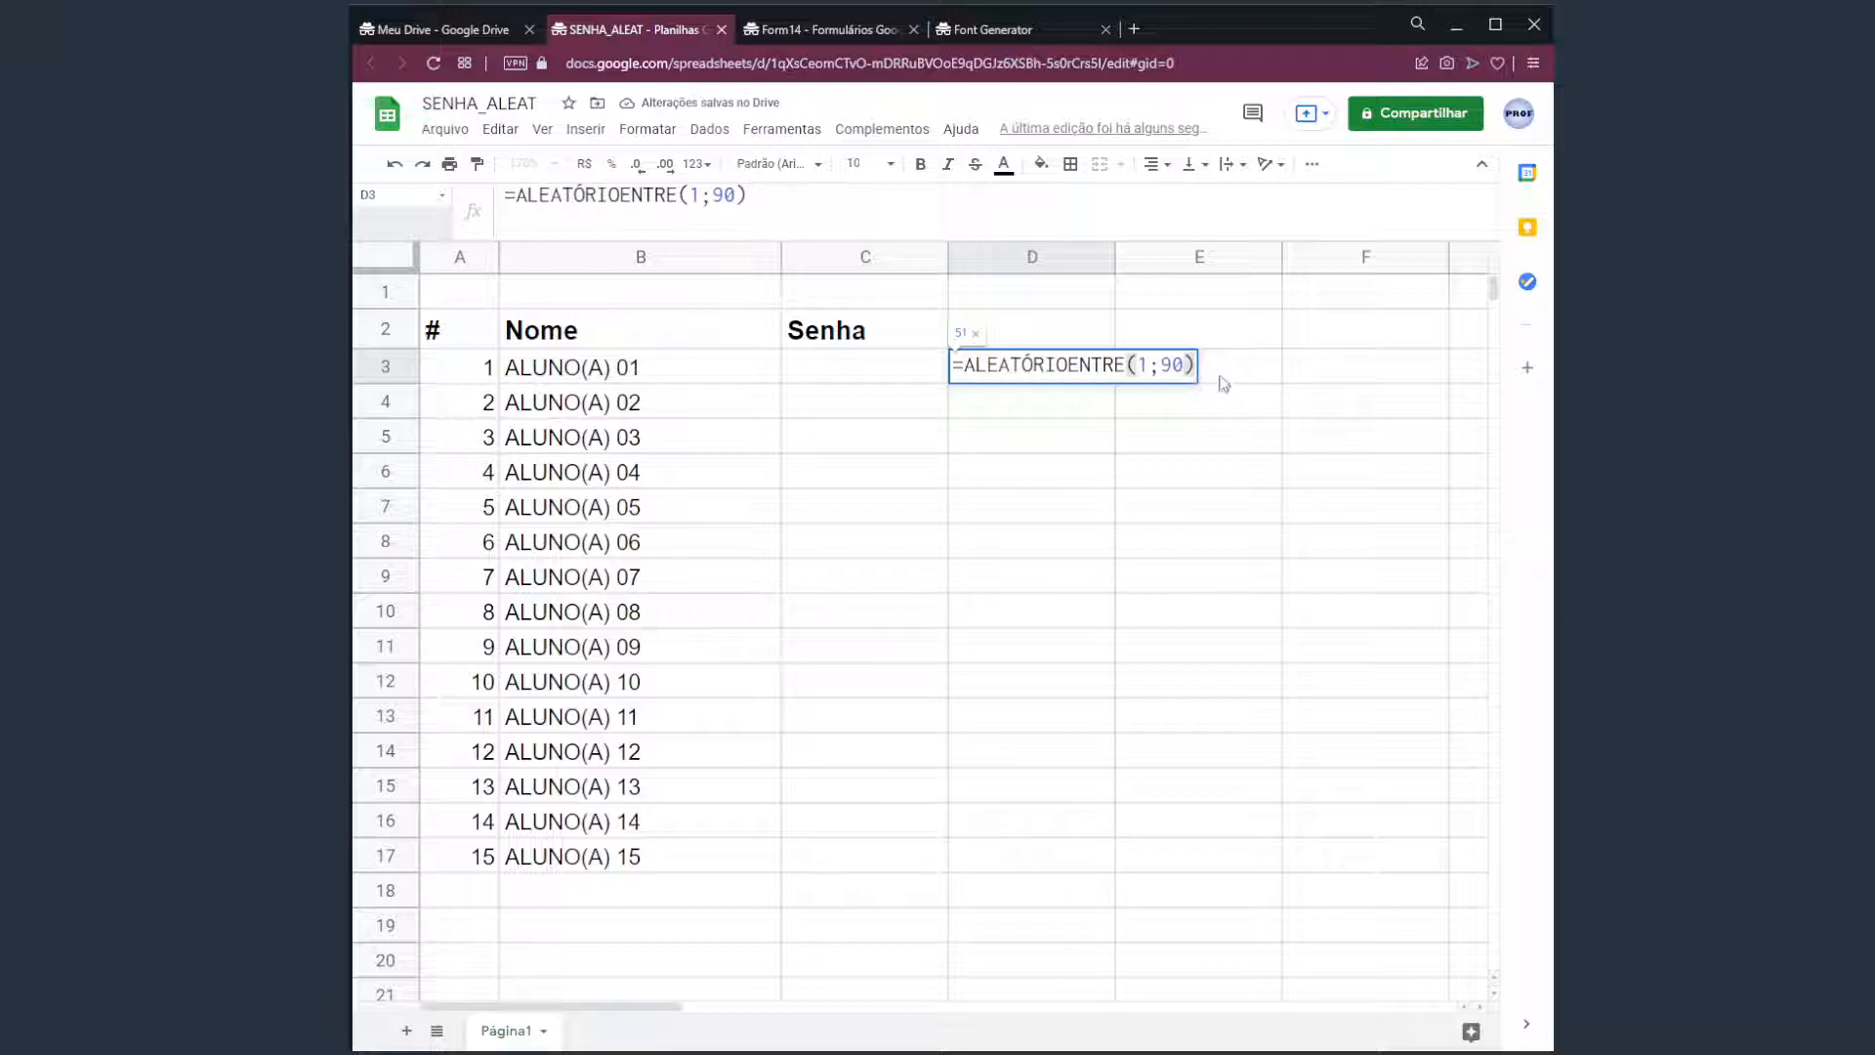
click(1203, 372)
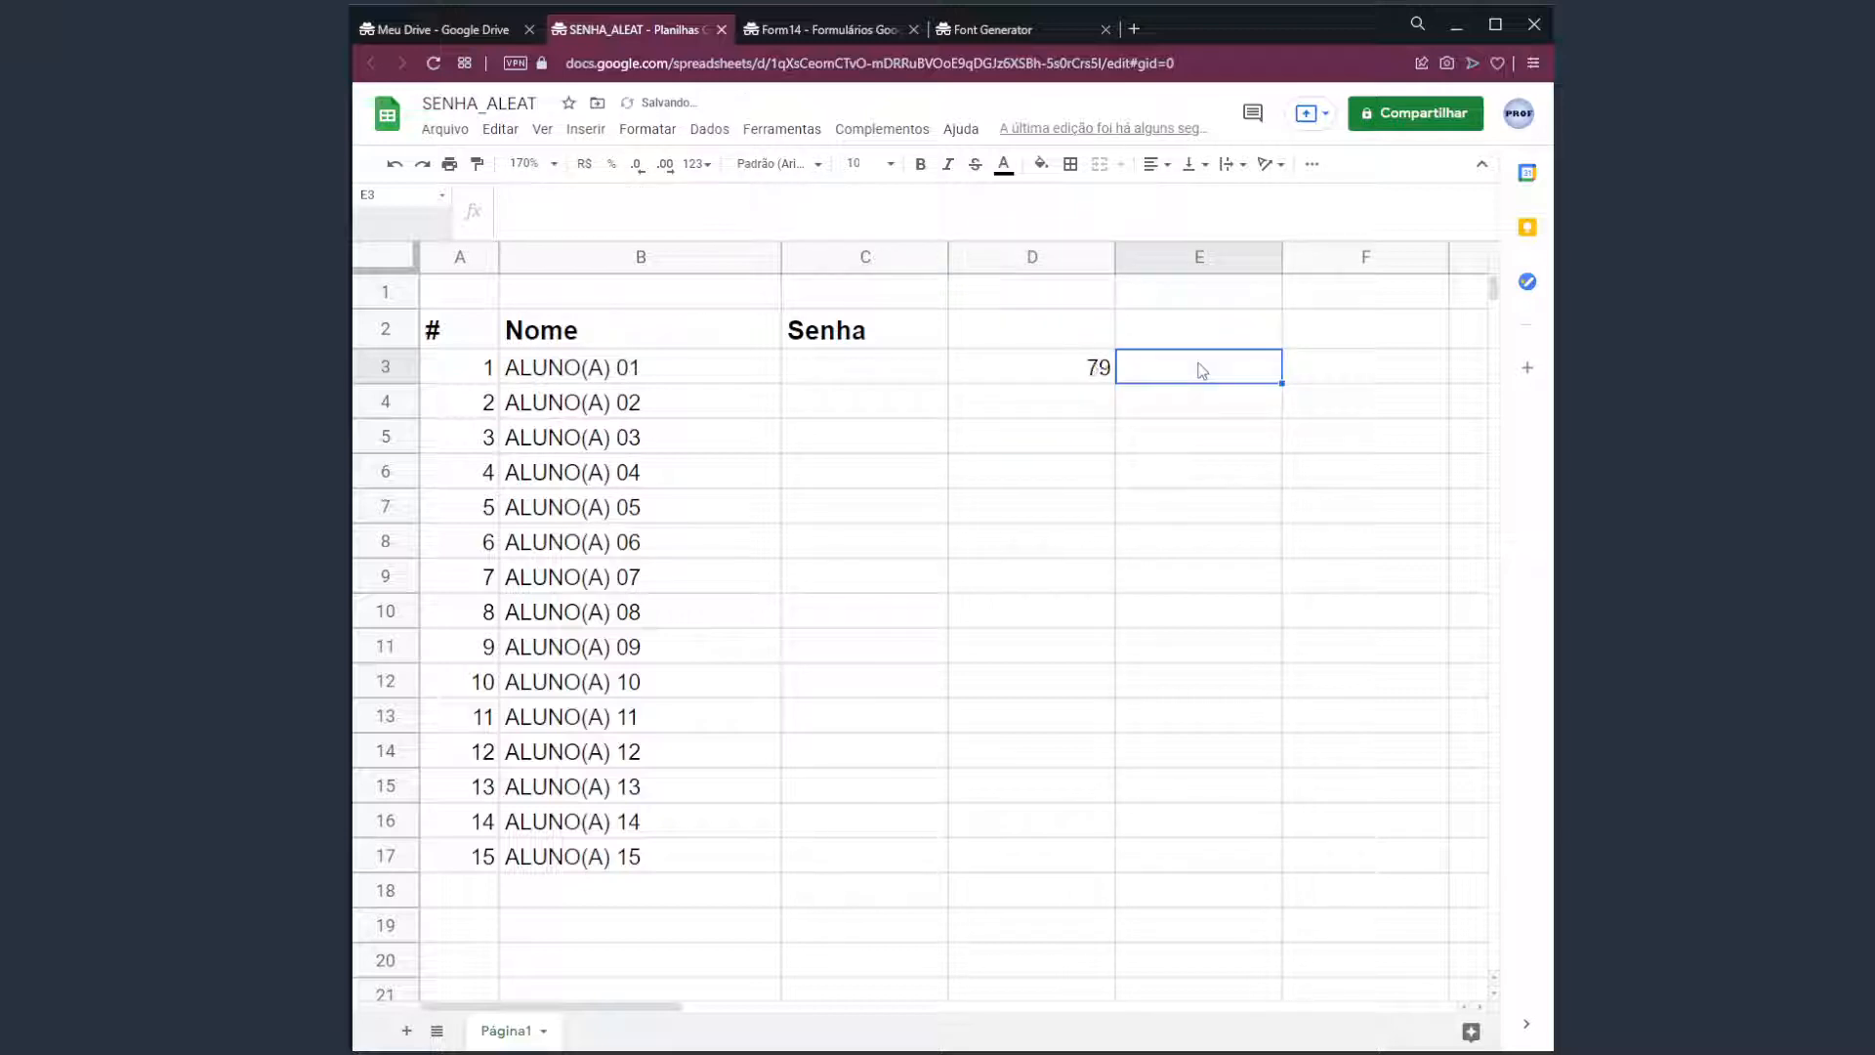
key(Left)
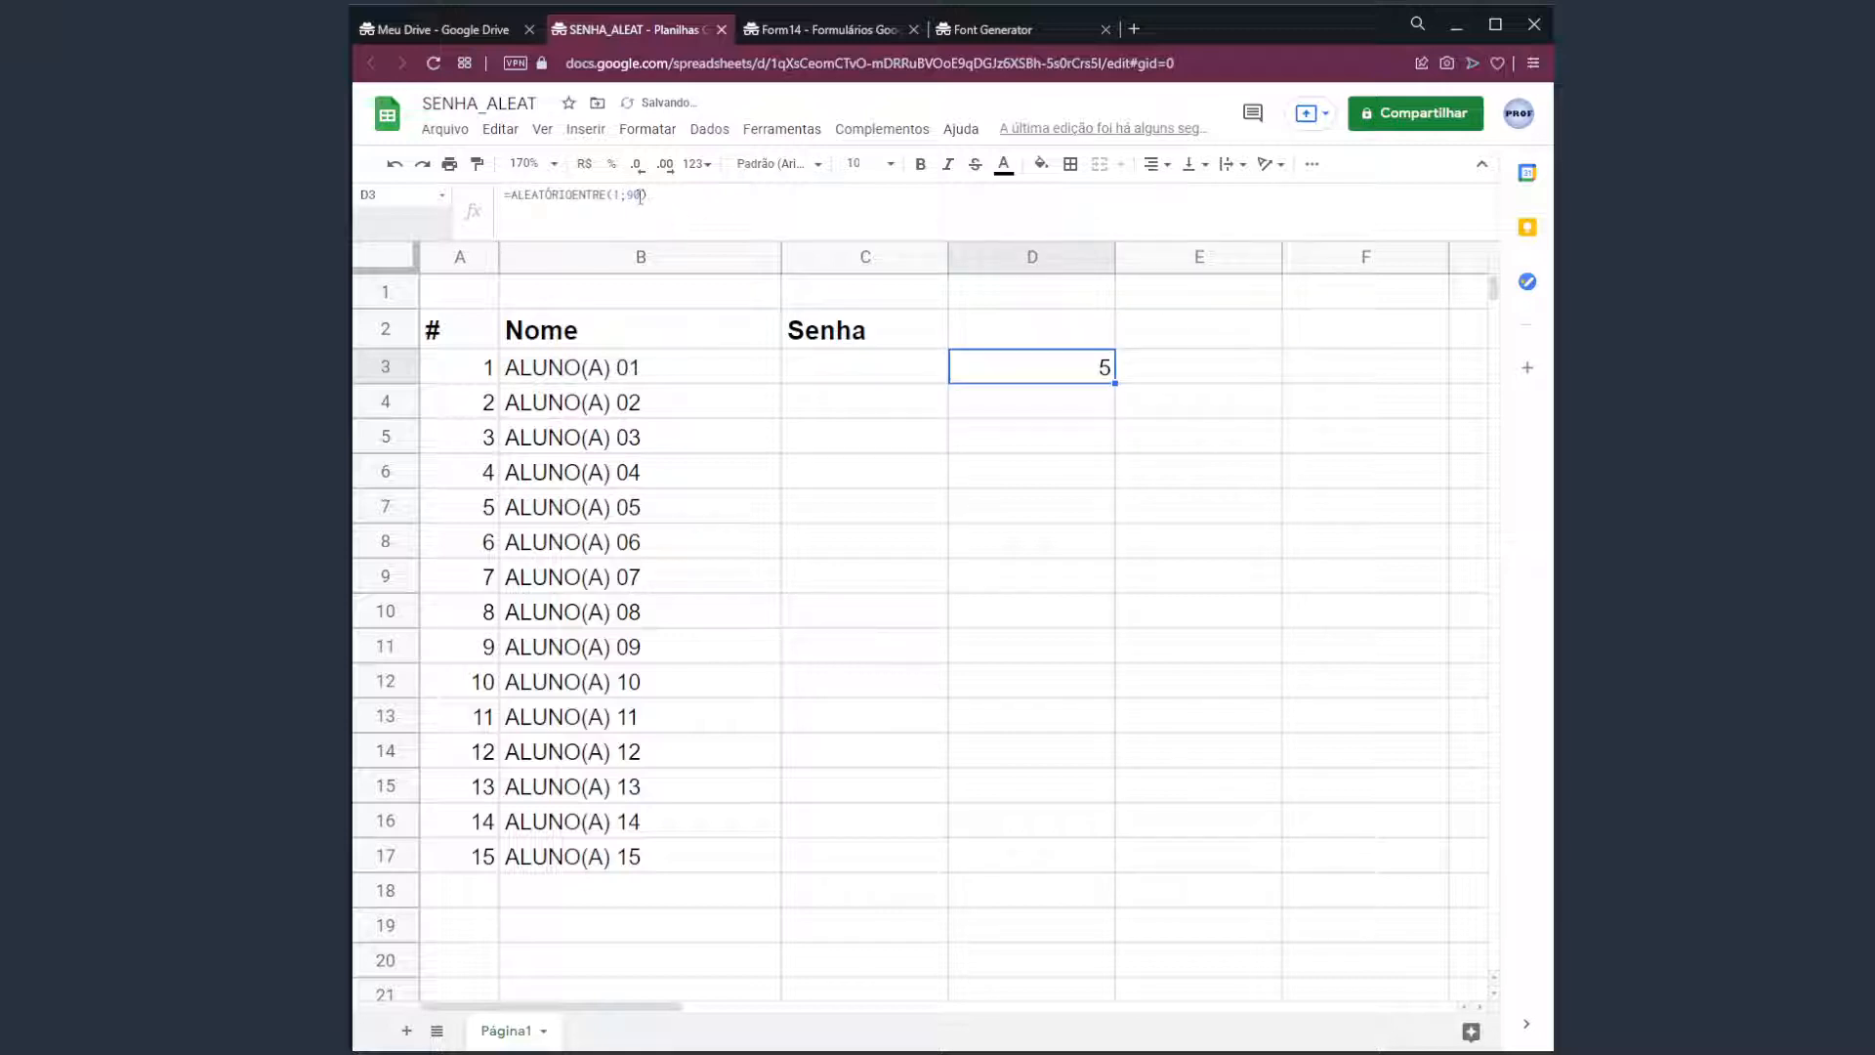
click(679, 208)
key(Return)
key(Up)
Type throwaway text into E3:E5 to force recalculation, then clear E3:E5.
key(Right)
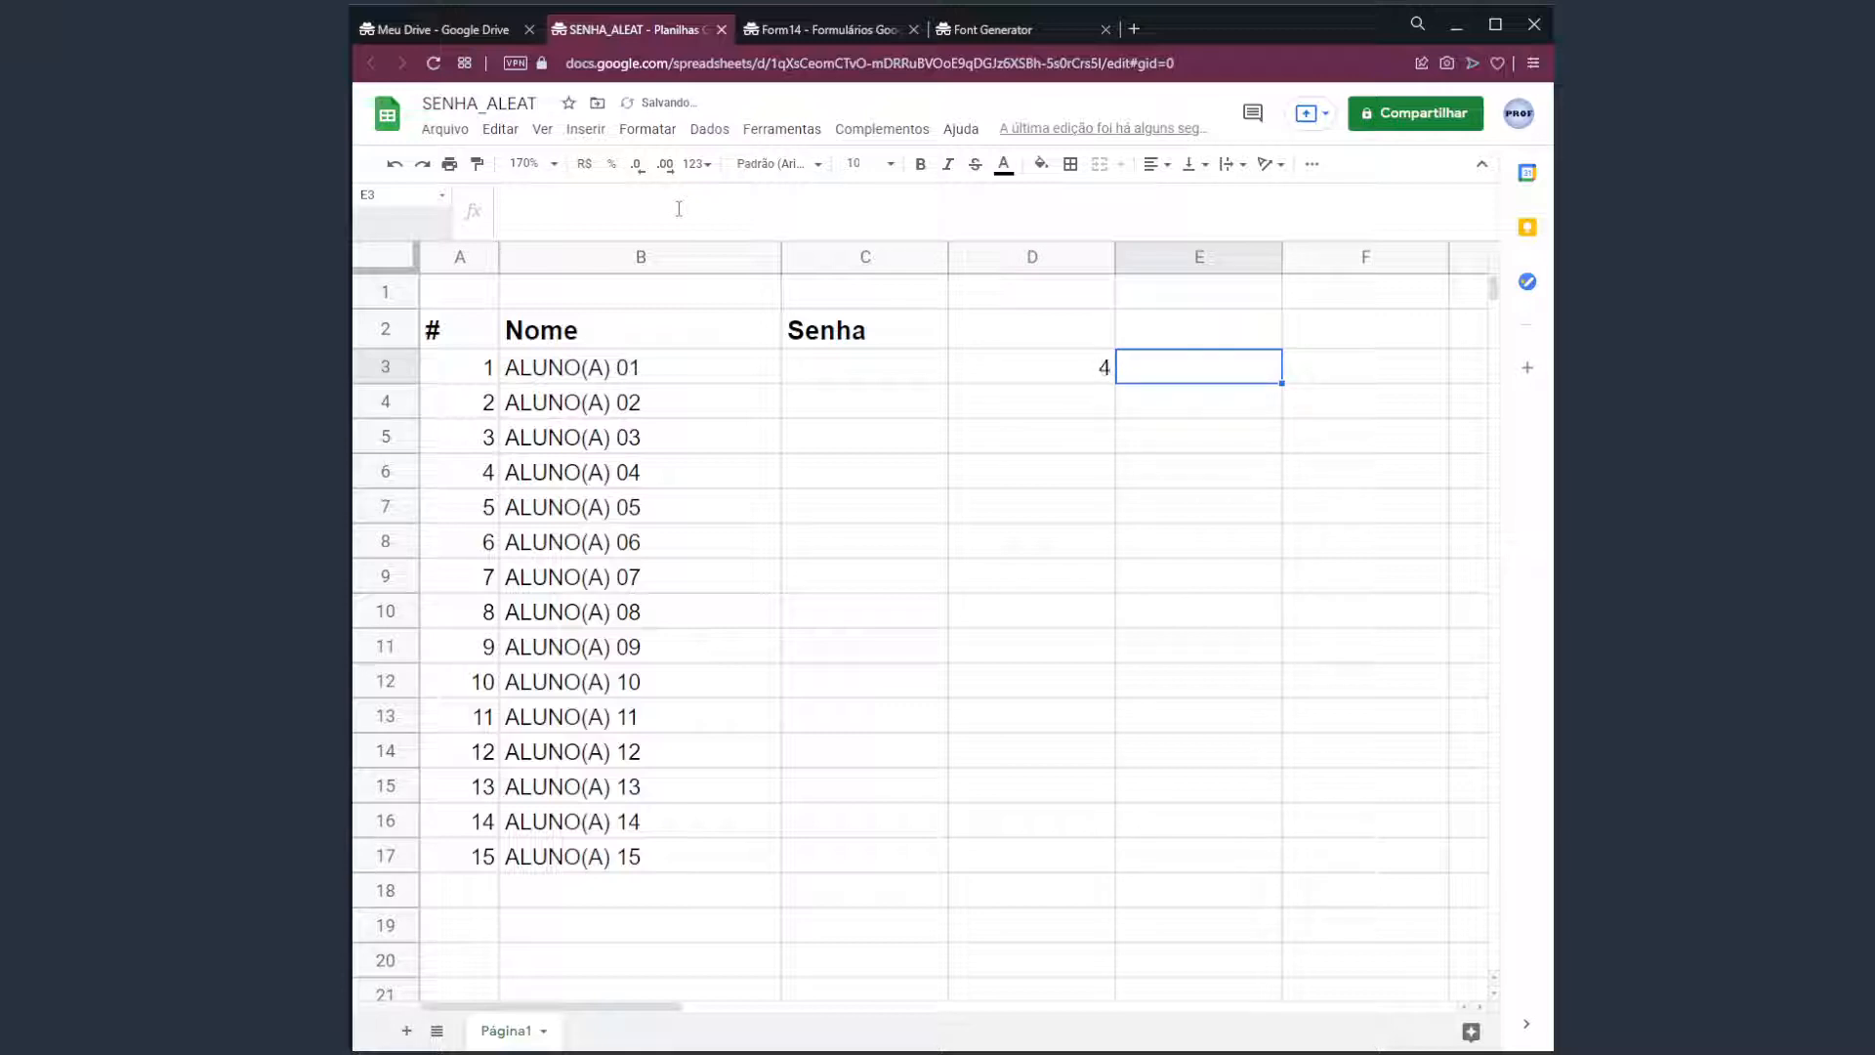
text(jhjassdha)
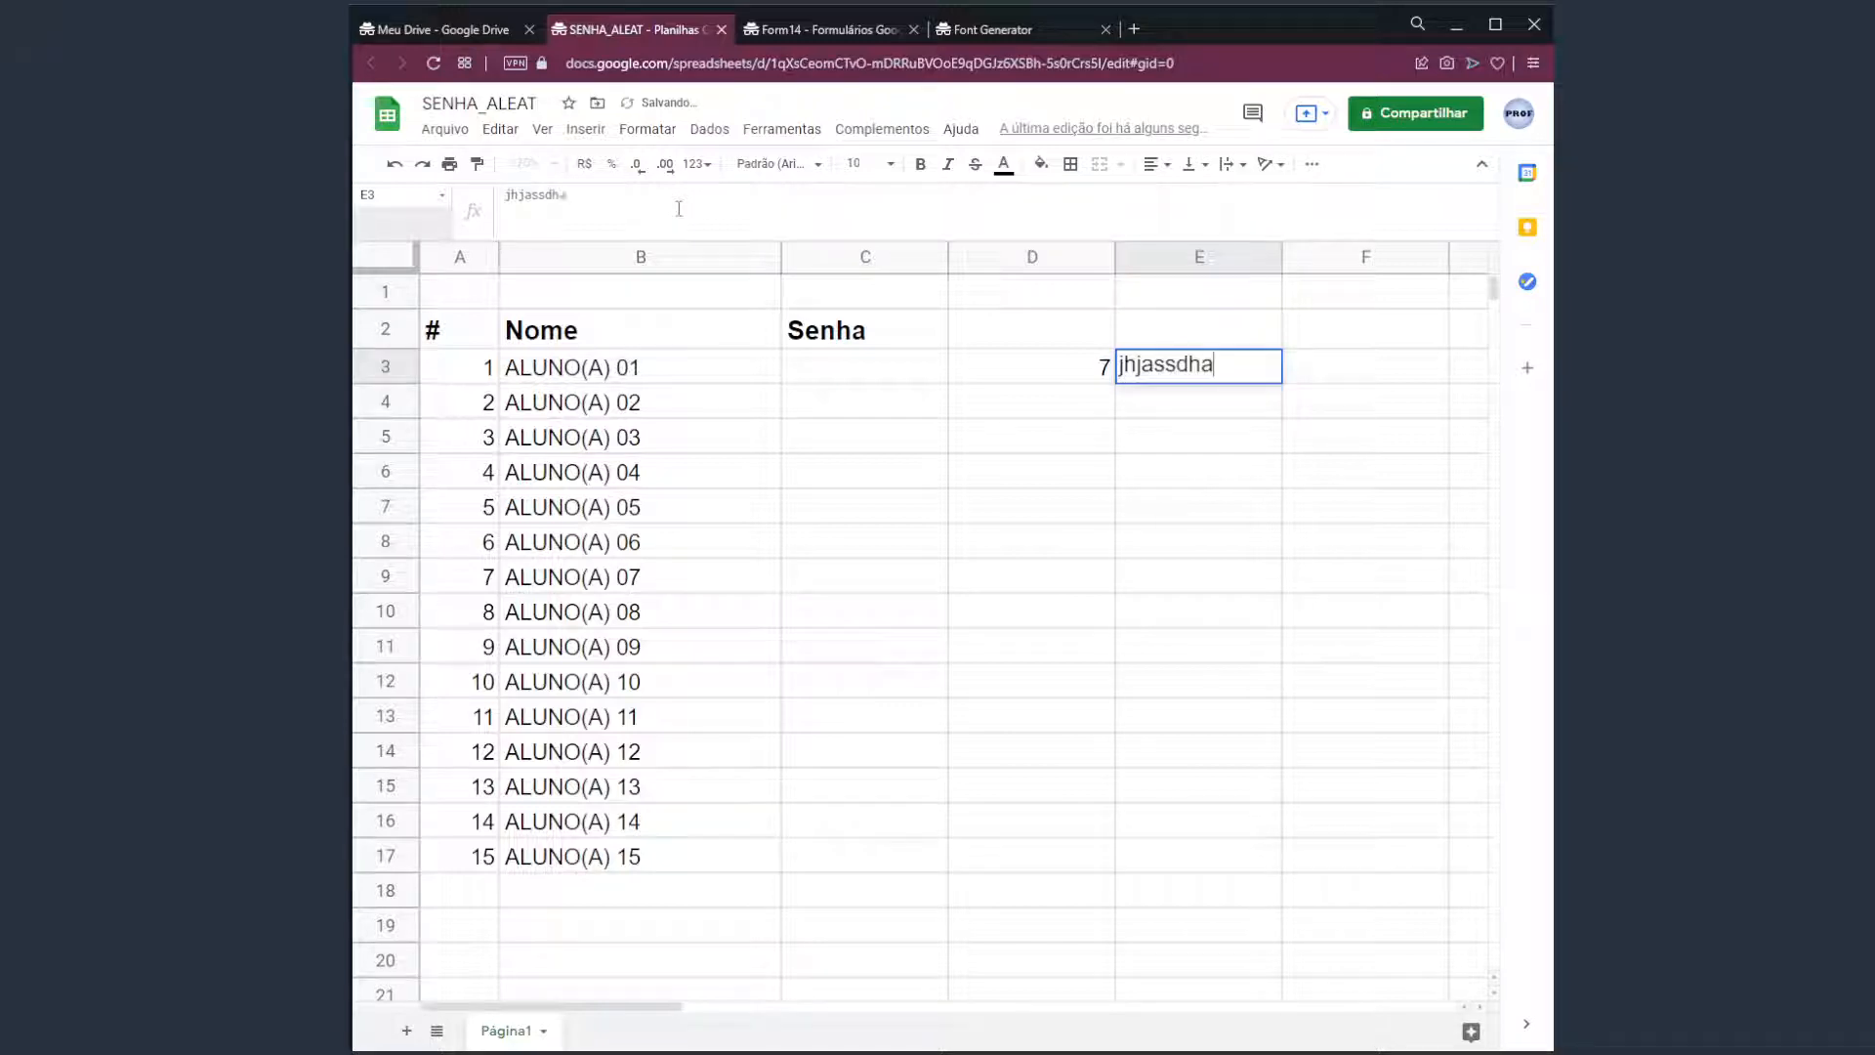
key(Return)
text(kjashjkdsdhas)
key(Return)
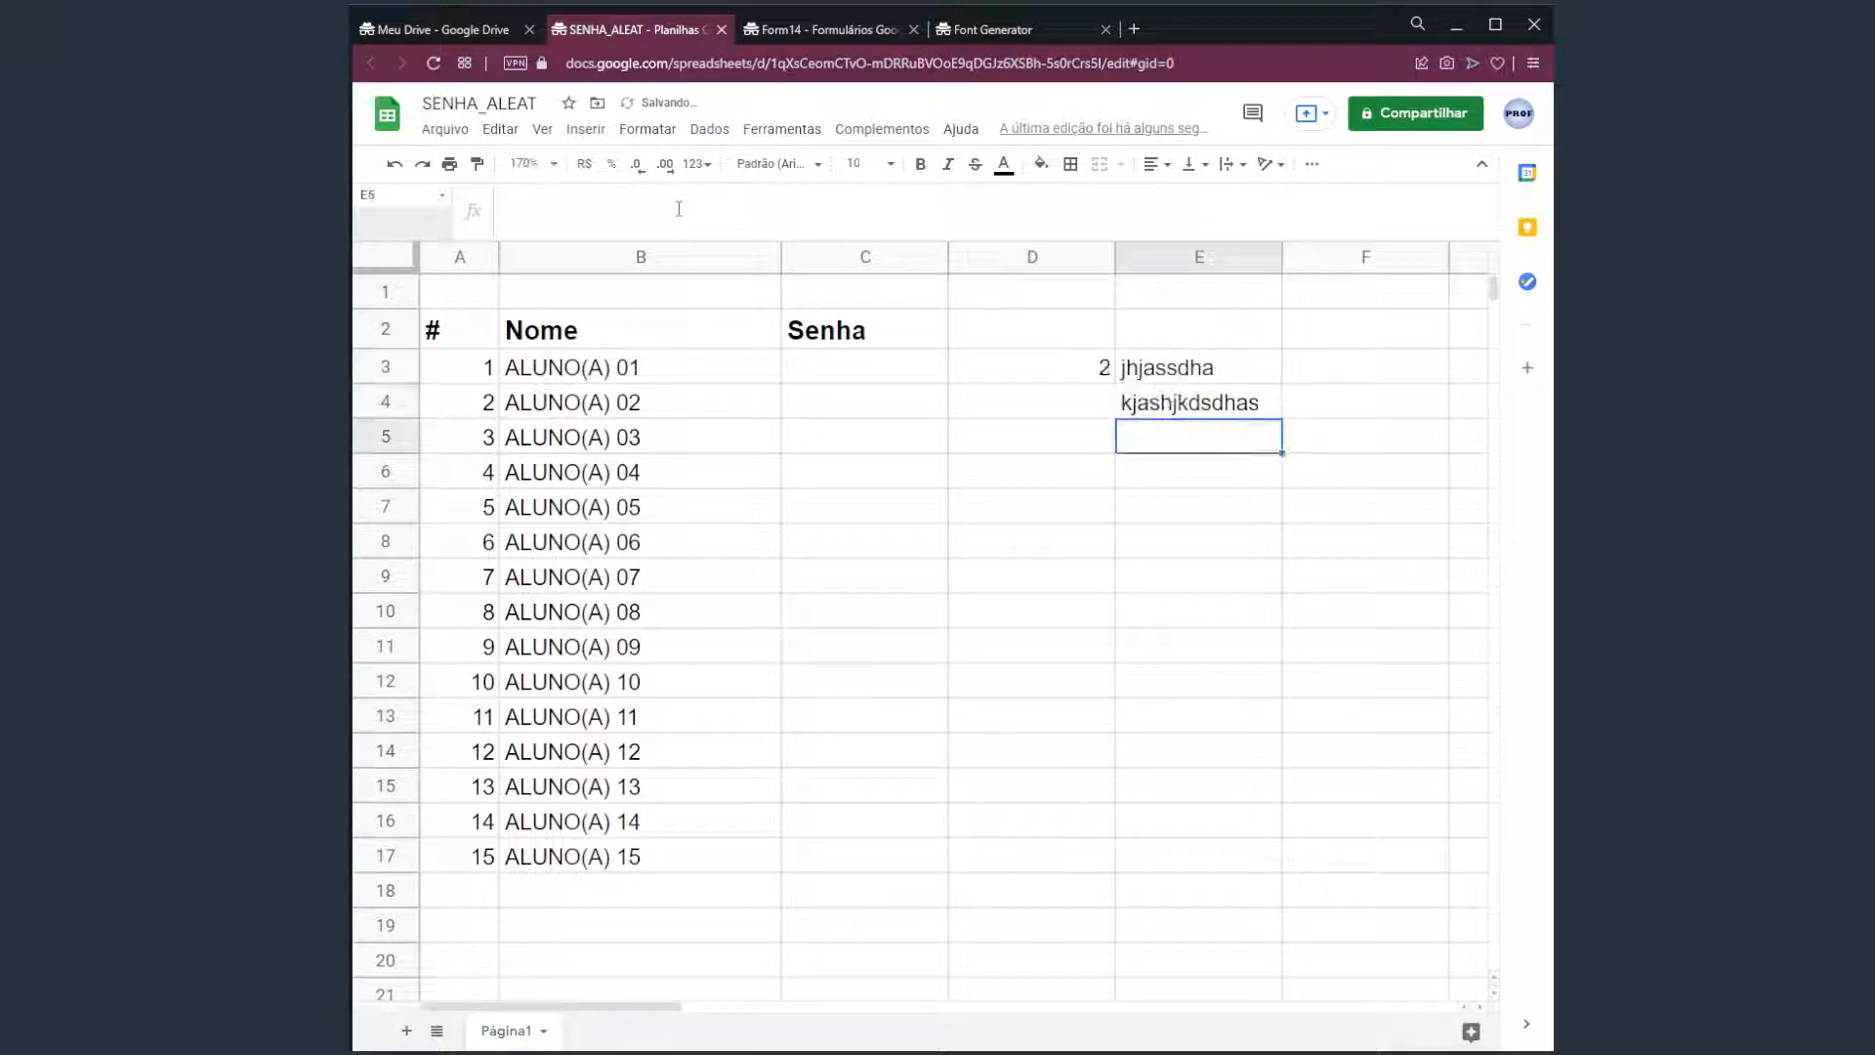
text(ajlsshddjas)
key(ctrl+Up)
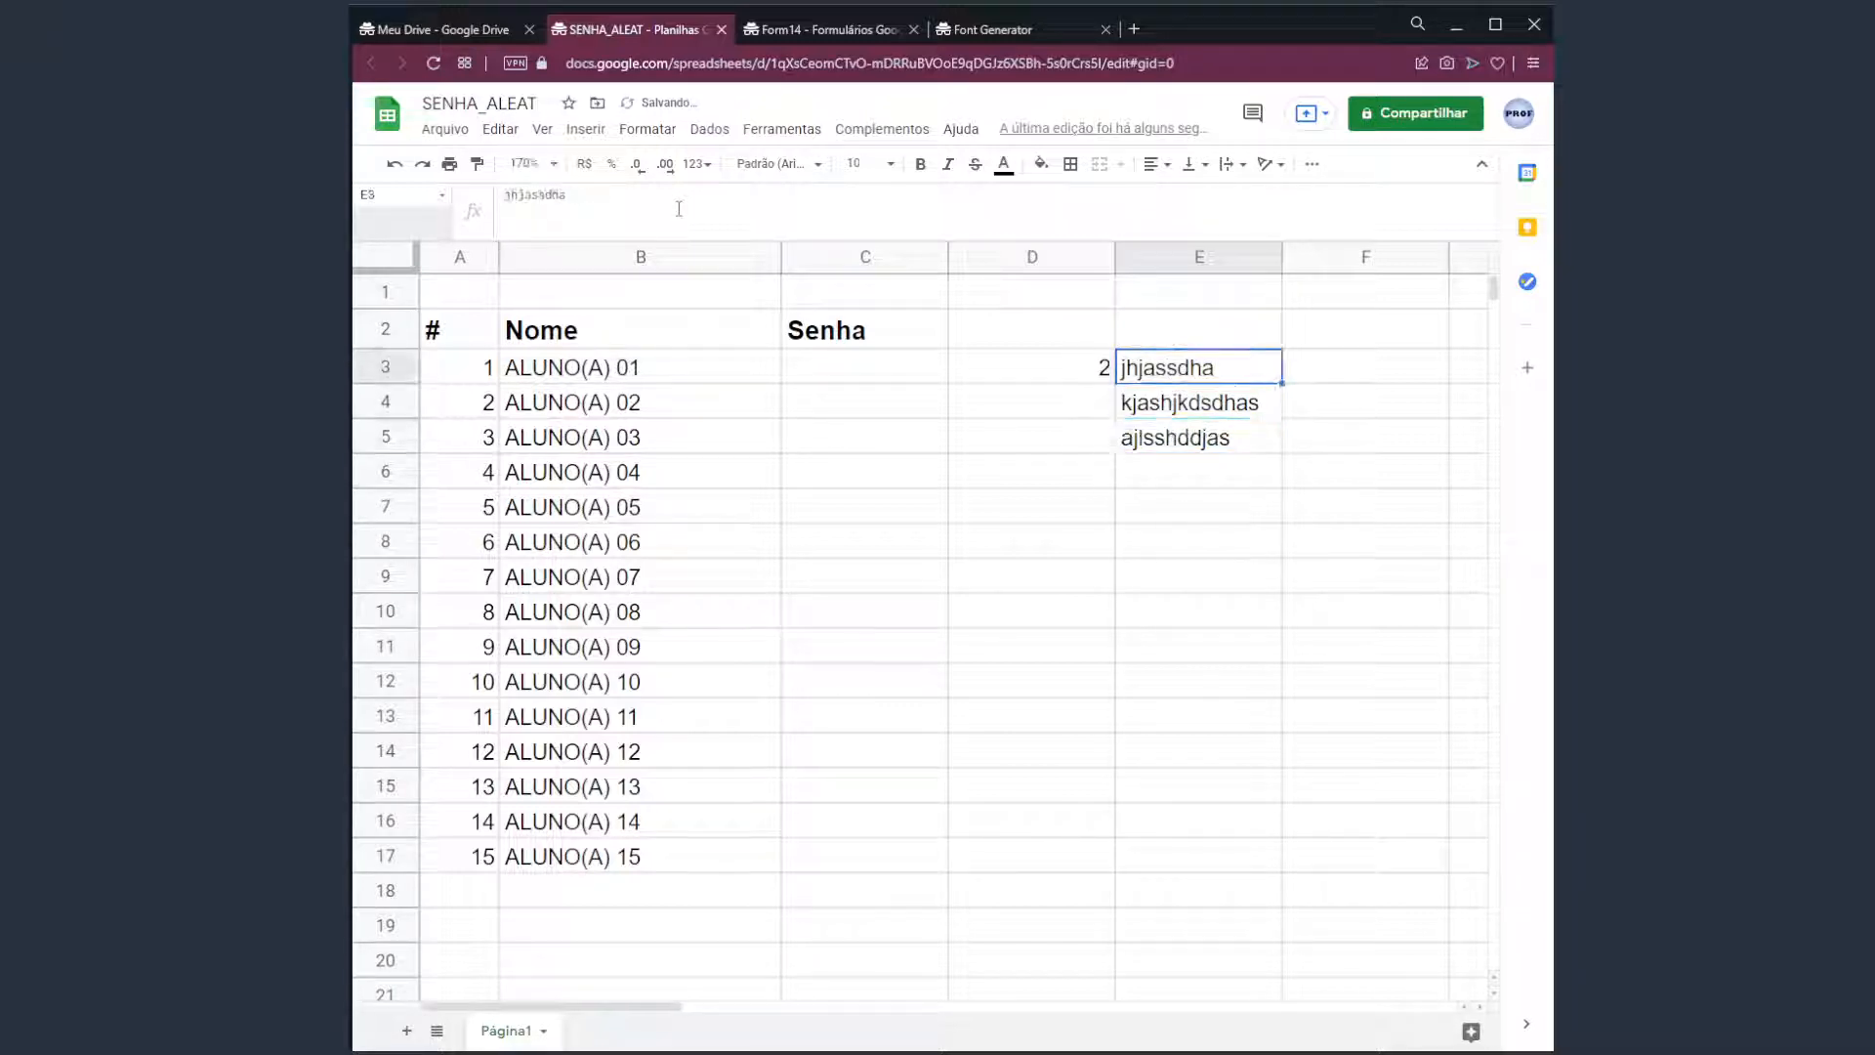
key(shift+Down)
key(shift+Down)
key(Delete)
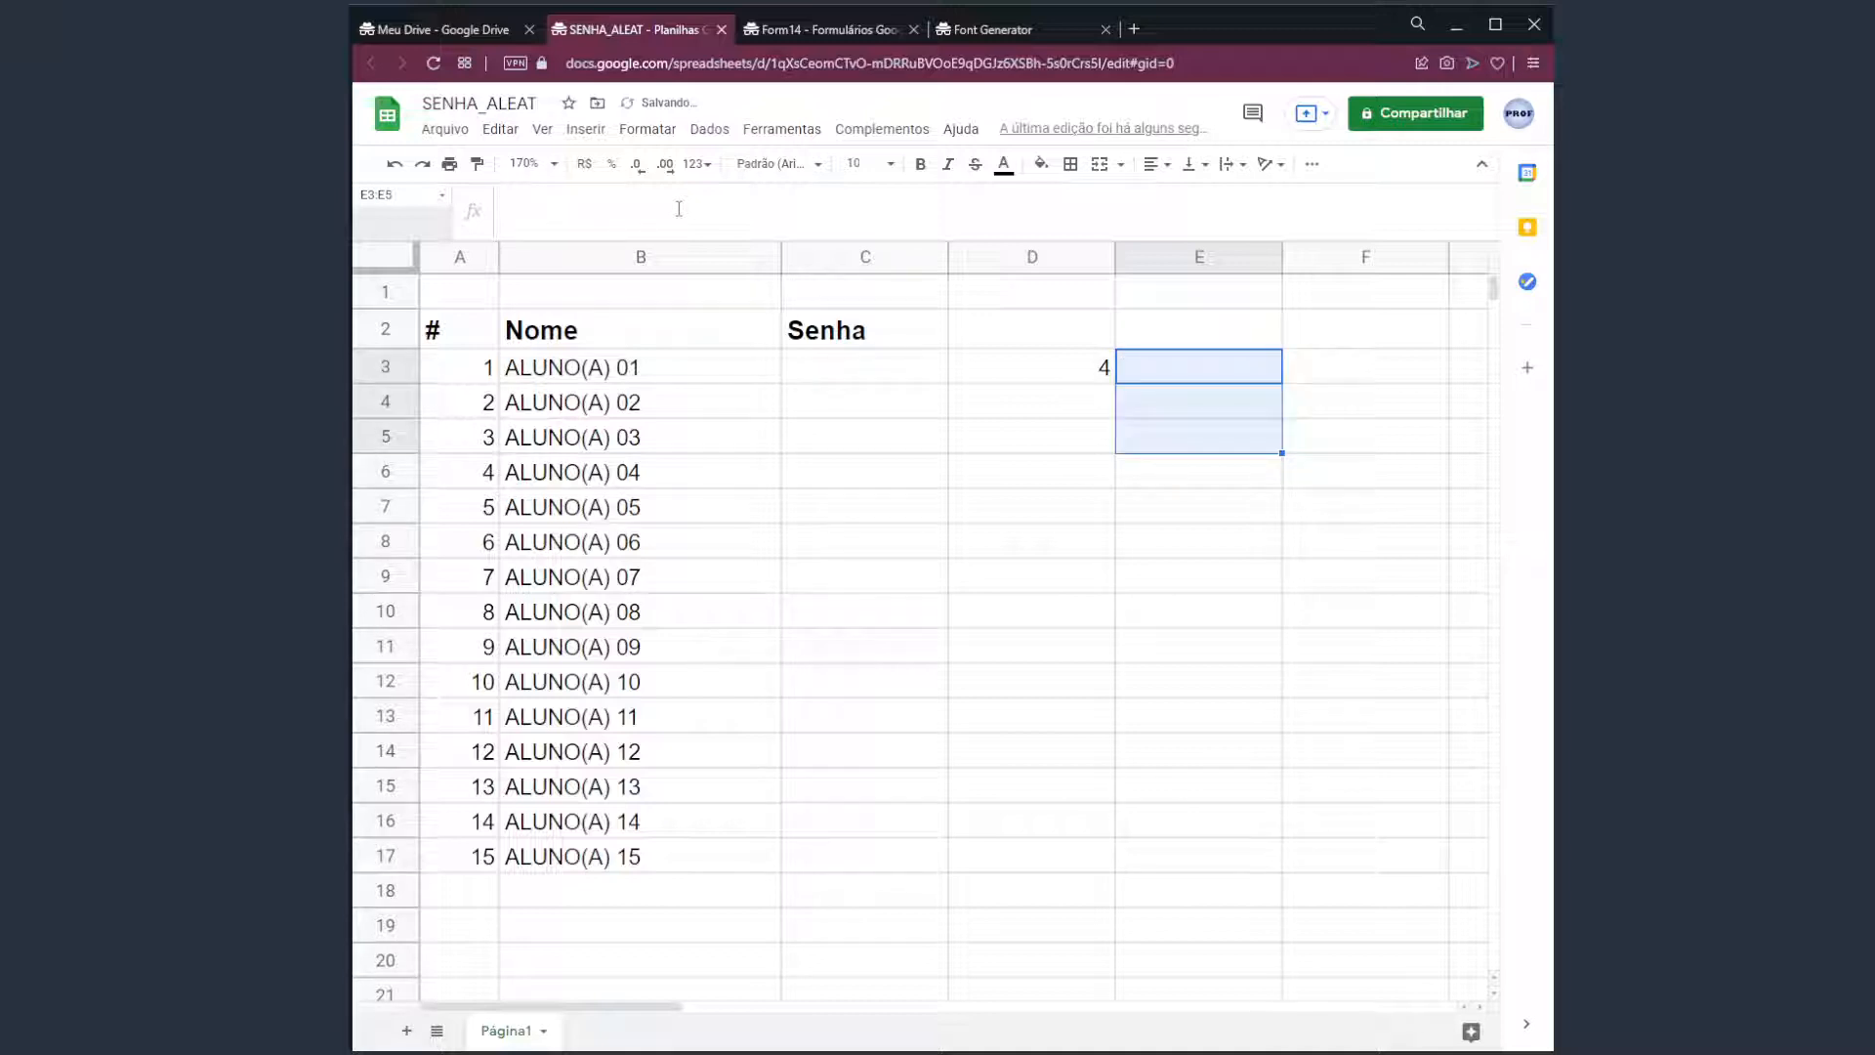
key(Down)
key(Up)
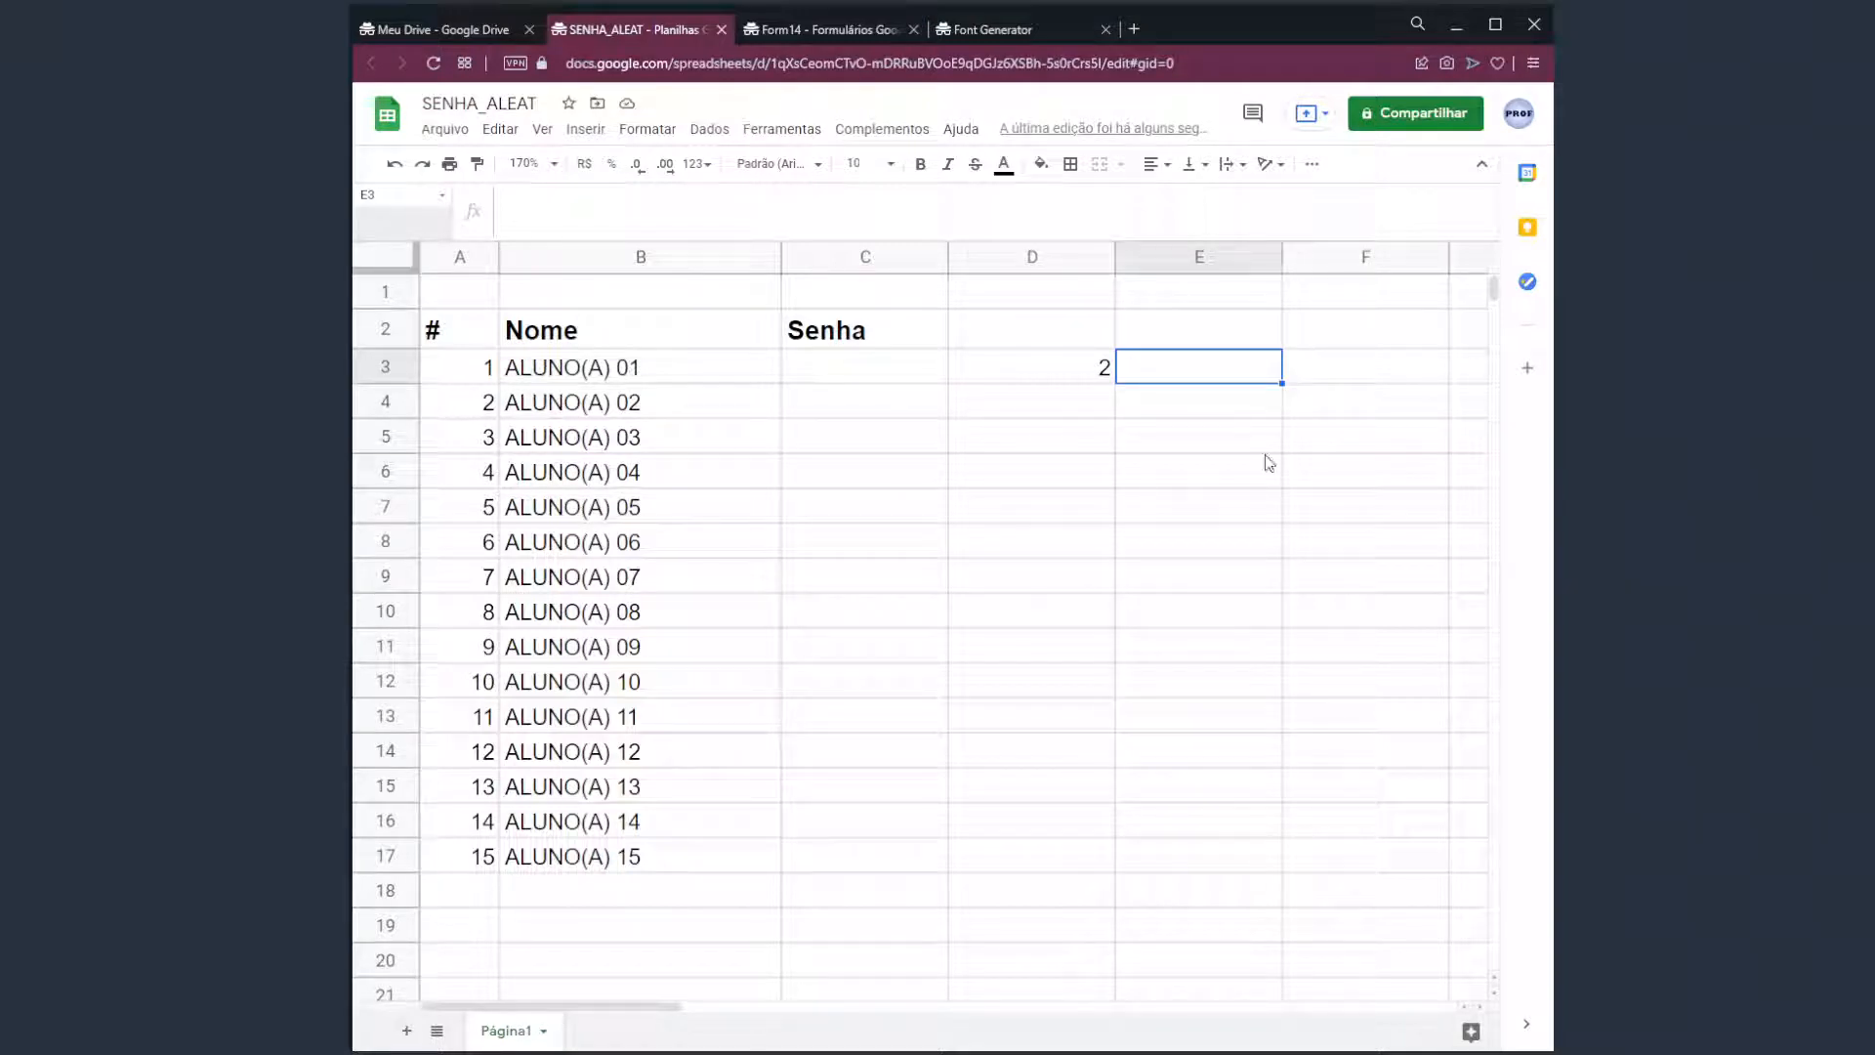
click(1068, 366)
Copy D3's formula text ALEATÓRIOENTRE(1;9) and paste it into B1.
drag(642, 195, 512, 195)
key(ctrl+c)
double_click(651, 292)
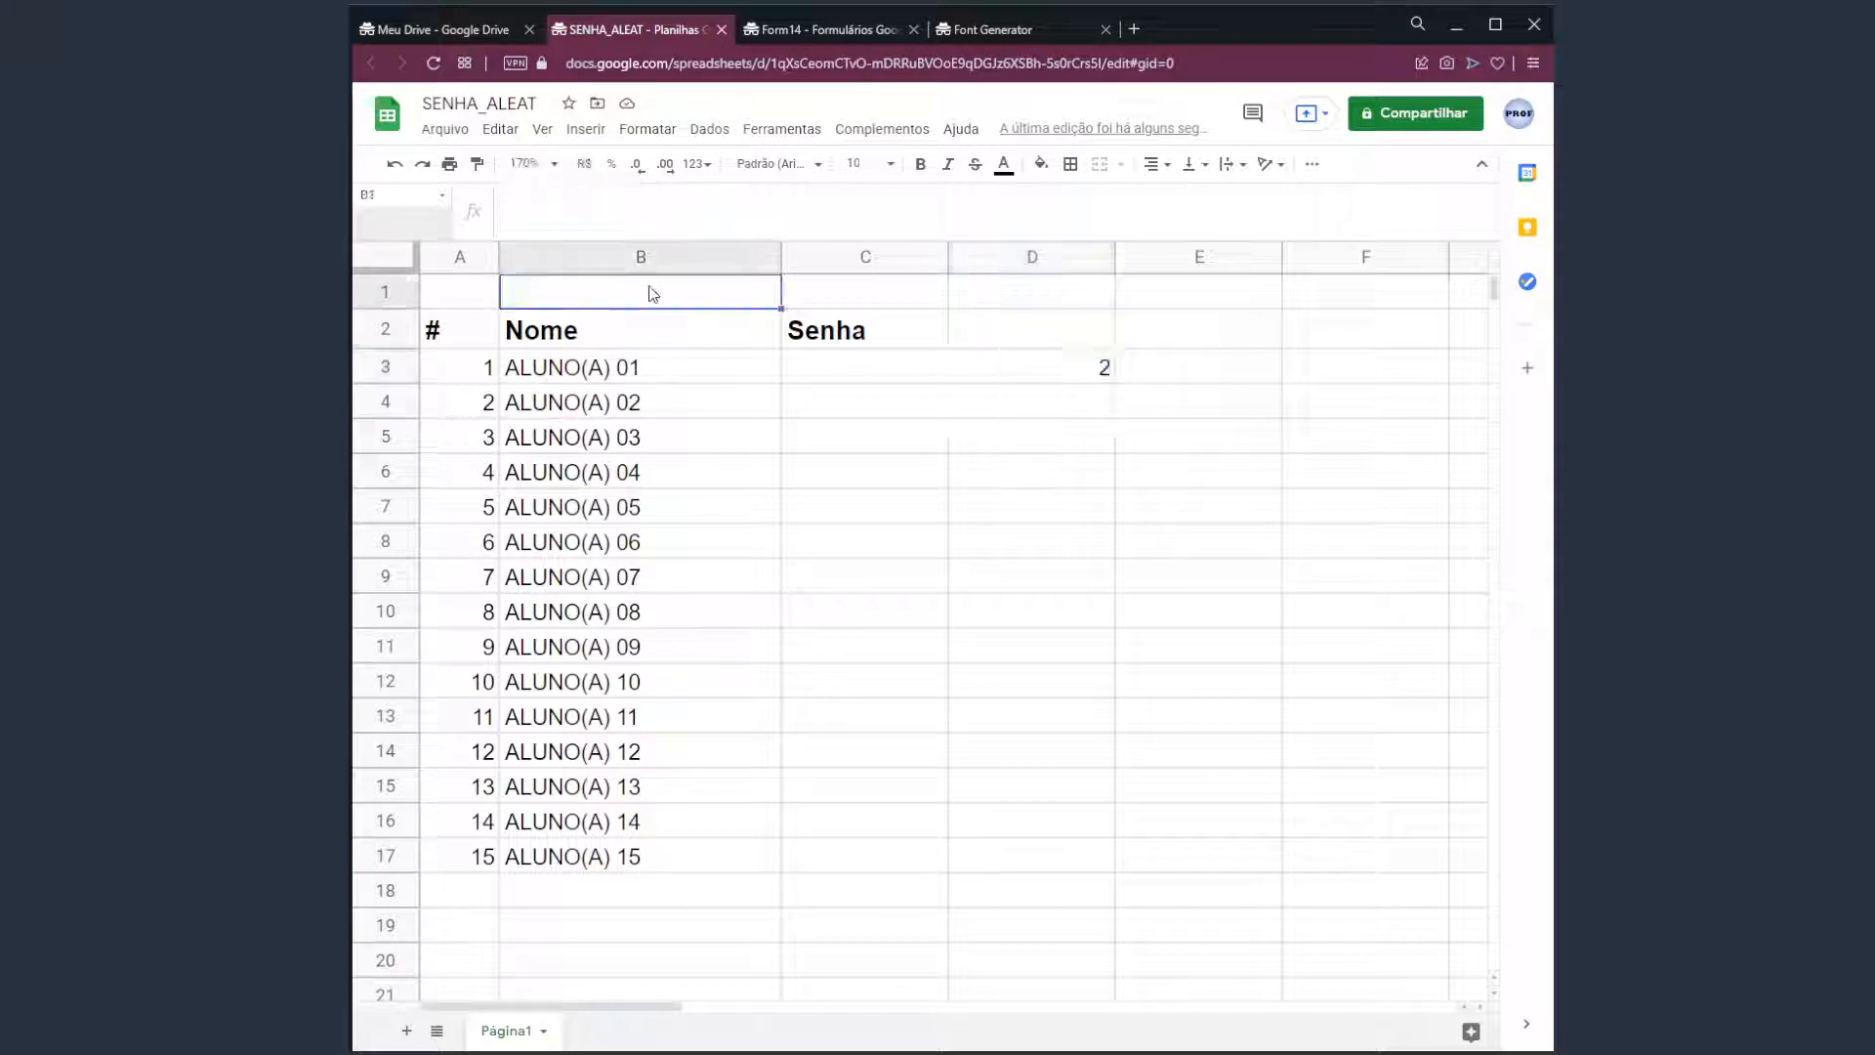
key(ctrl+v)
key(Return)
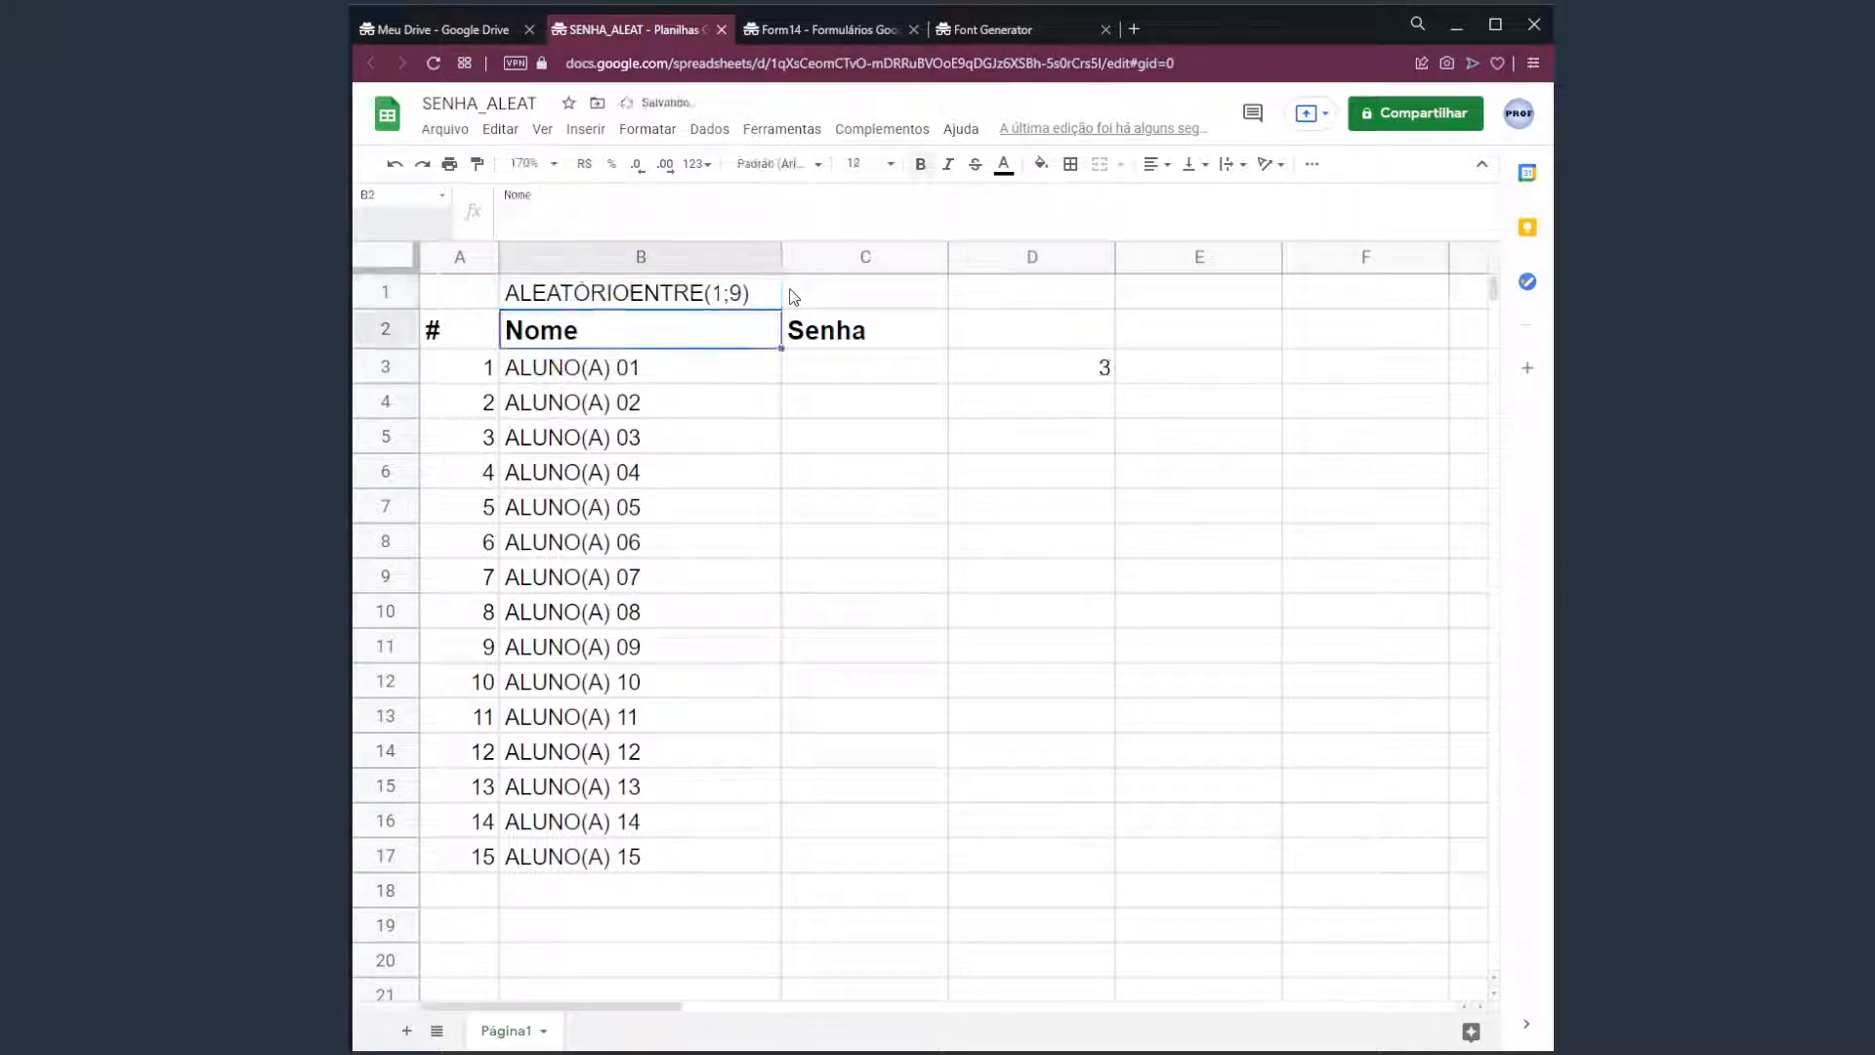
key(Up)
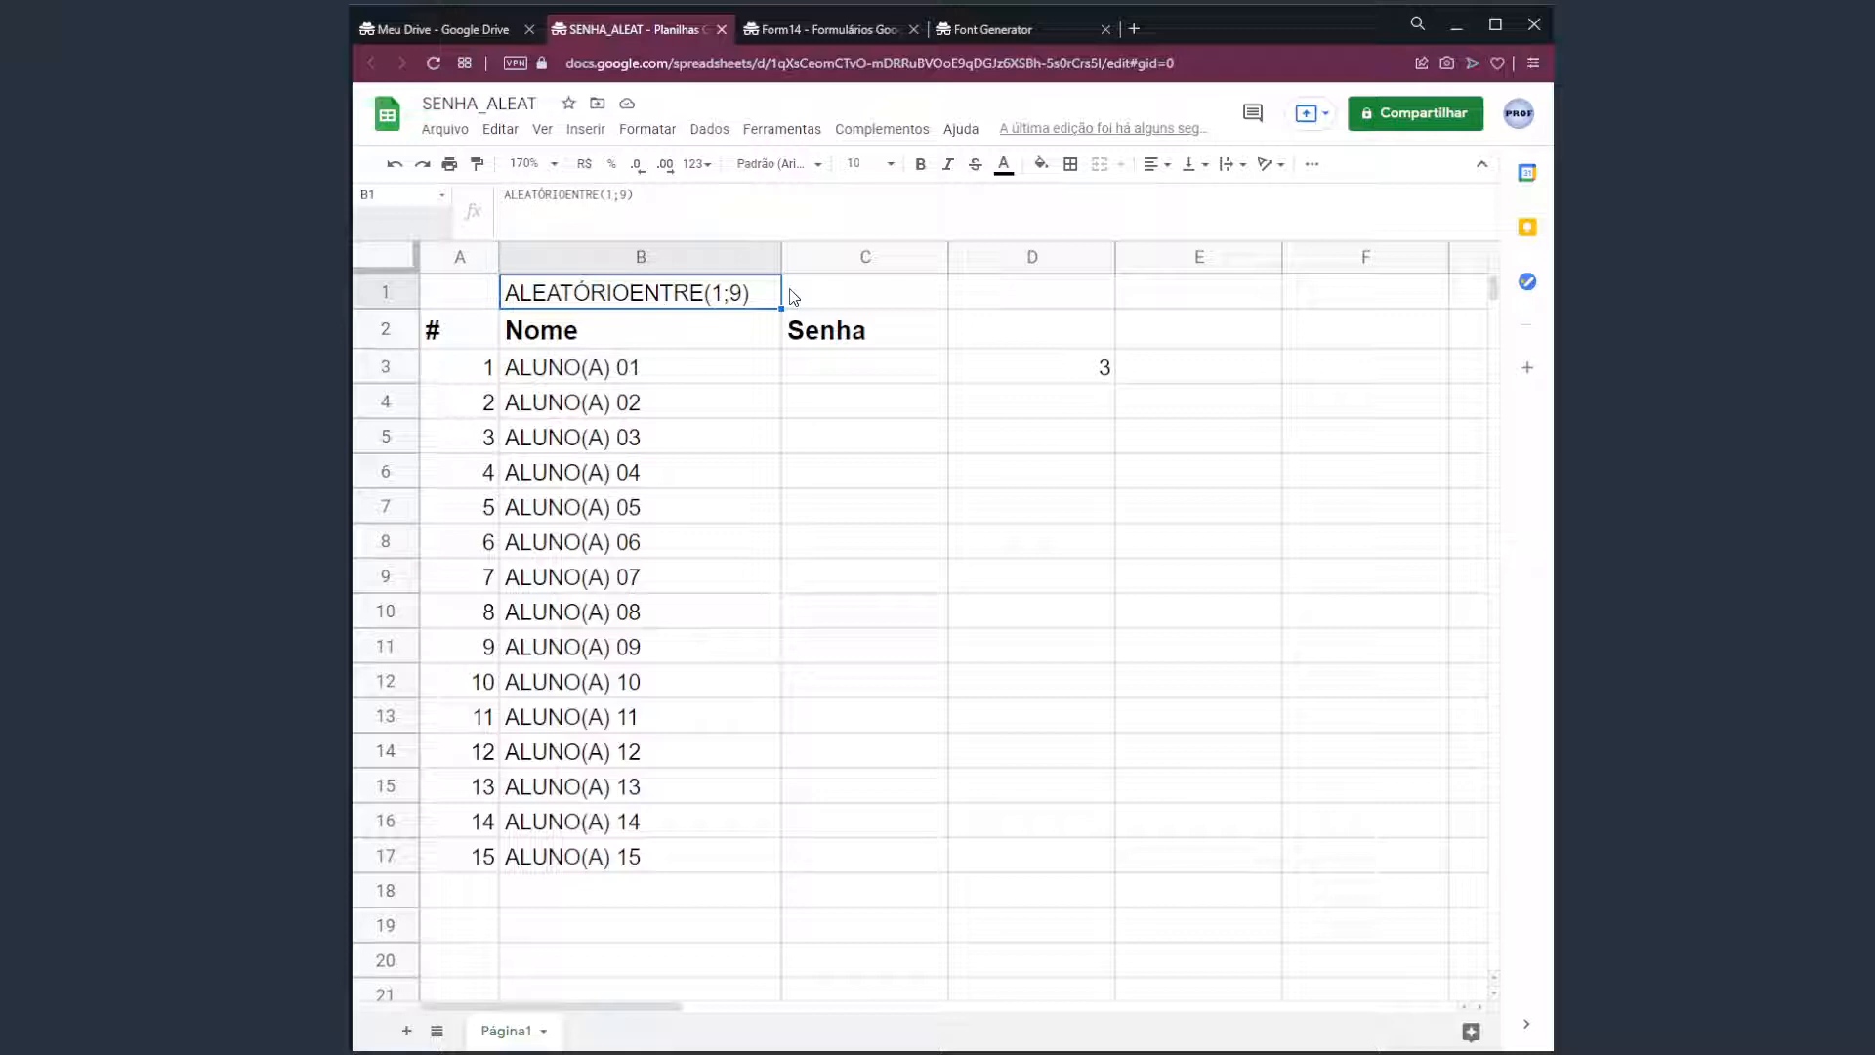
Briefly make B1 a working formula, then remove its leading '=' so it stays a text label.
double_click(509, 293)
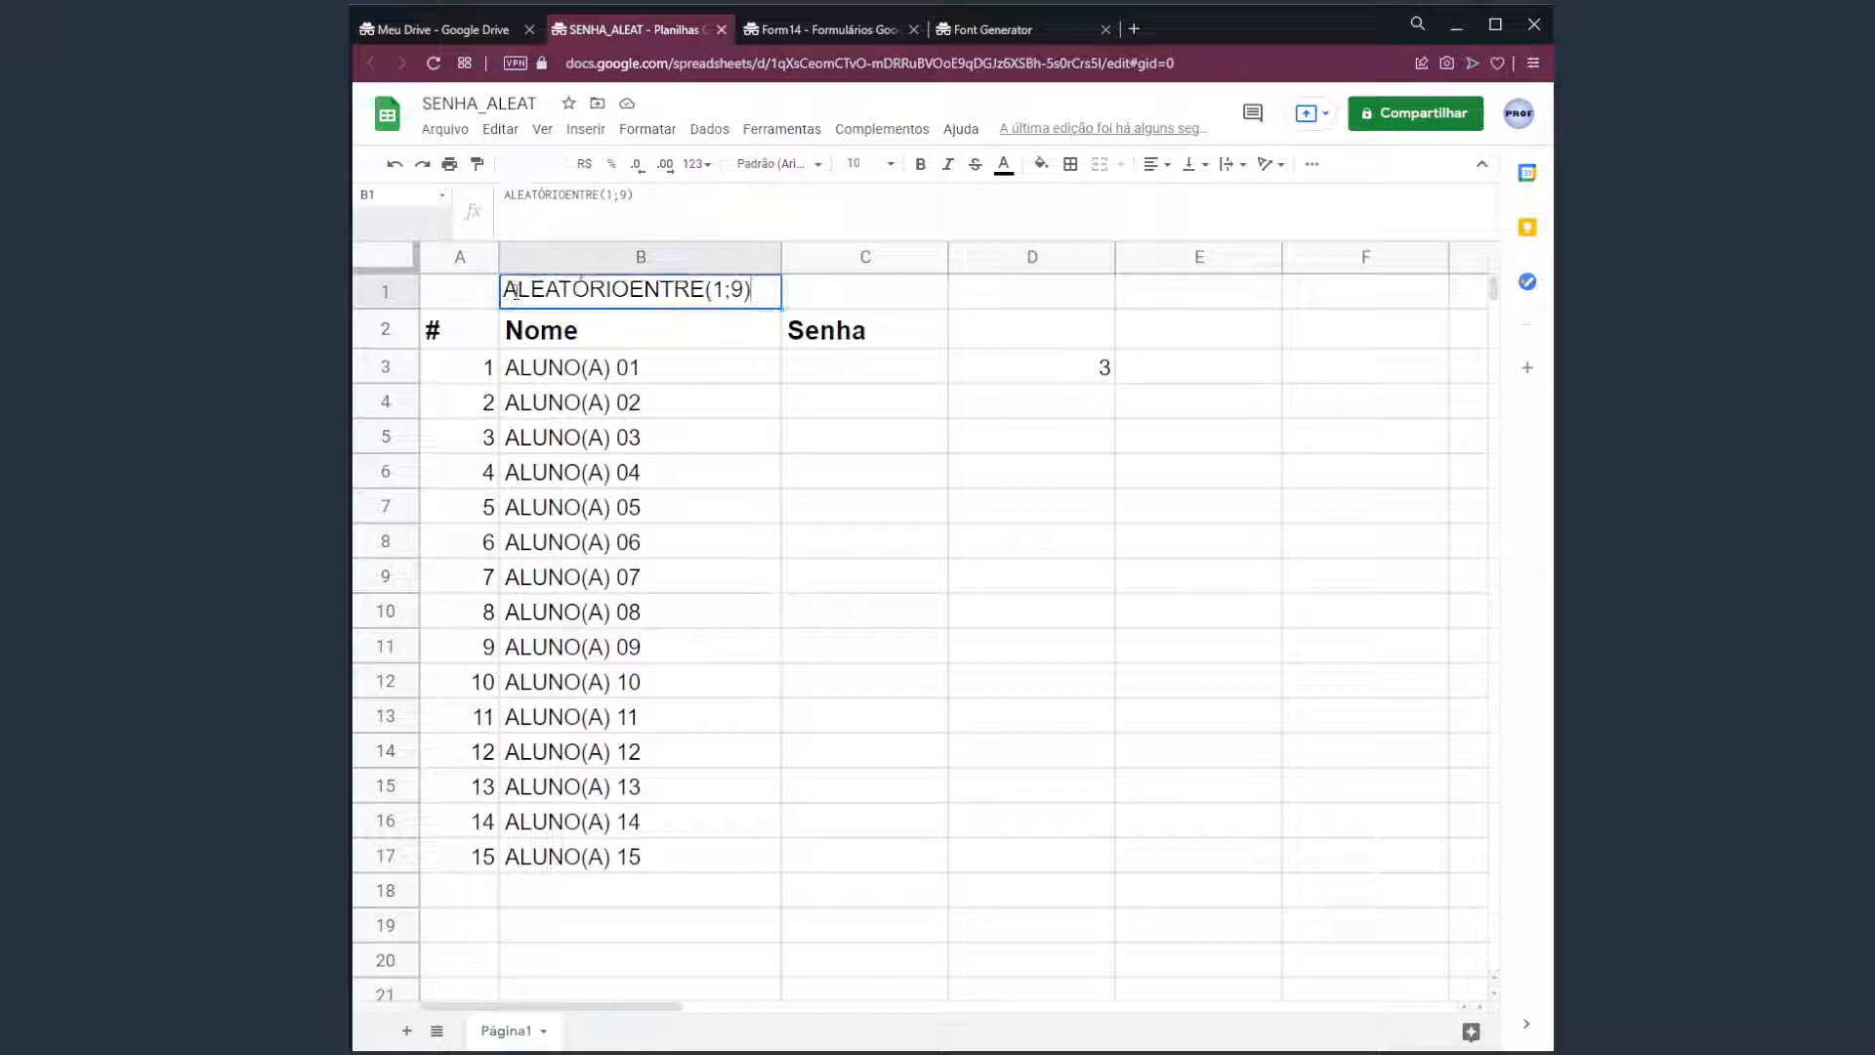
text(=)
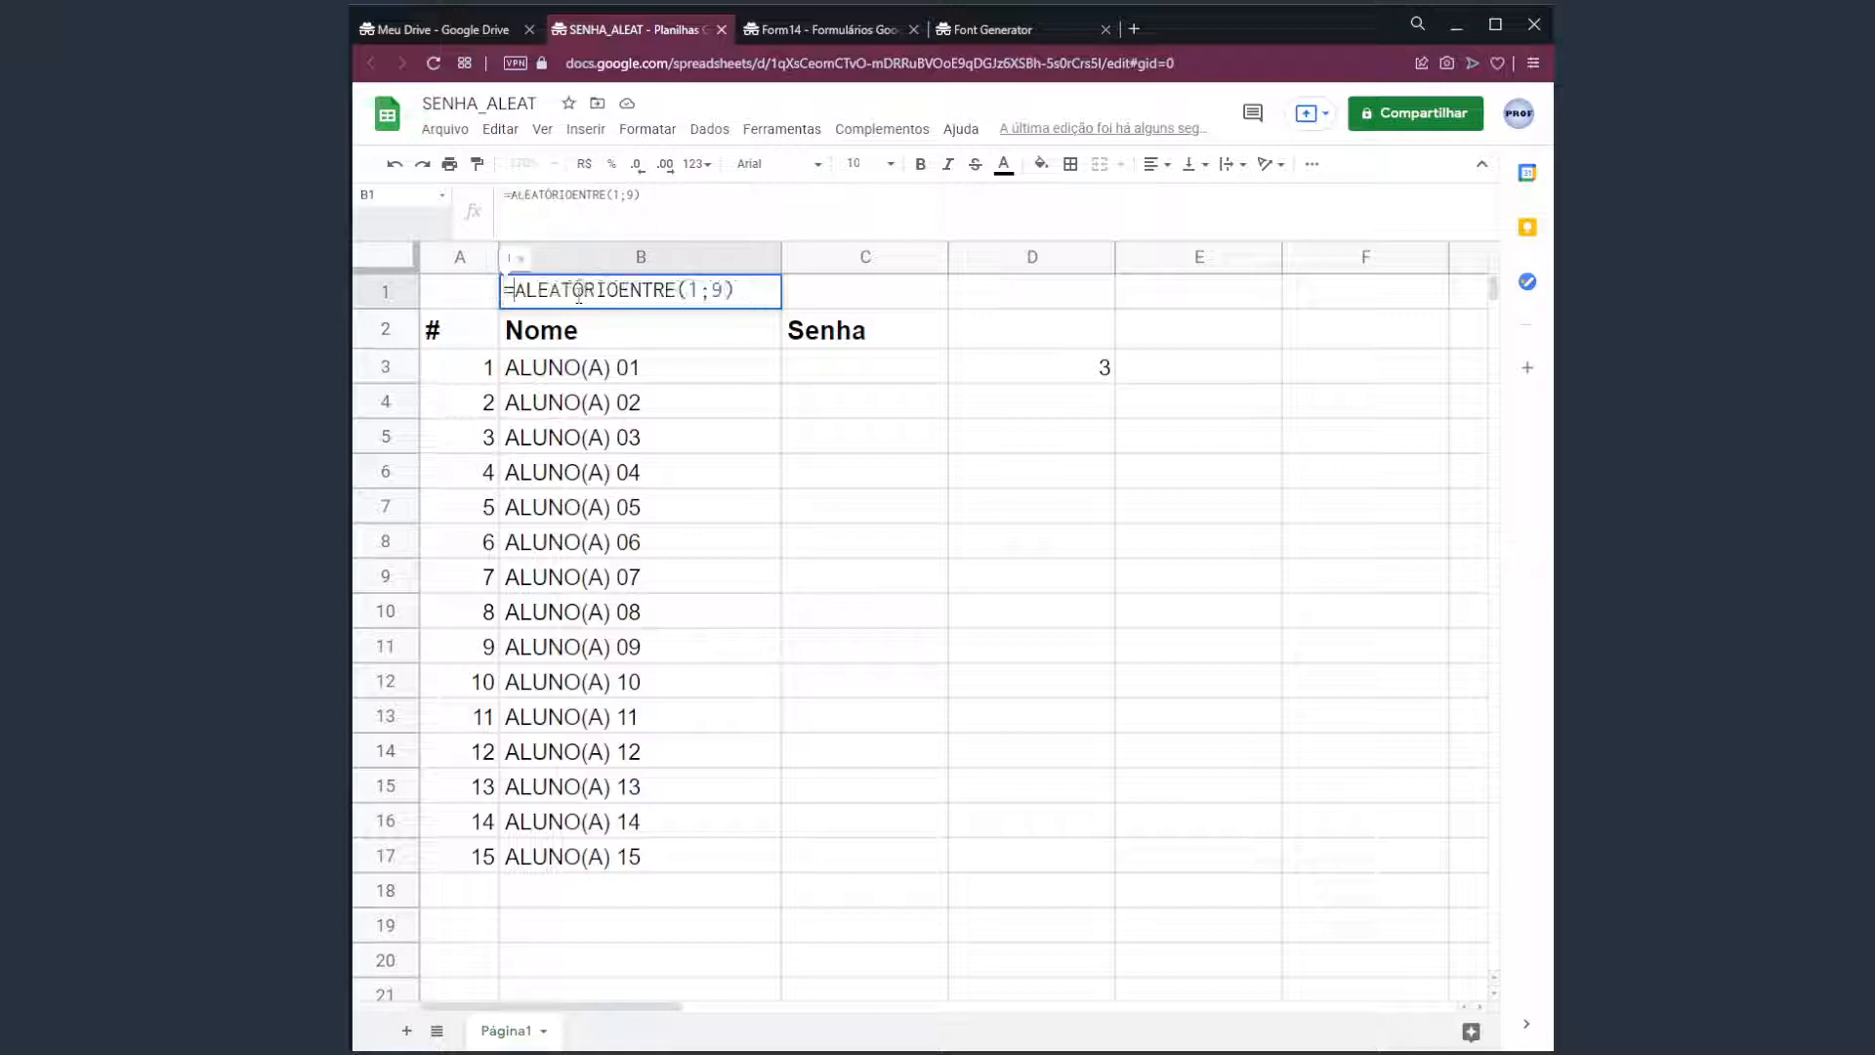
key(Return)
click(578, 301)
key(Right)
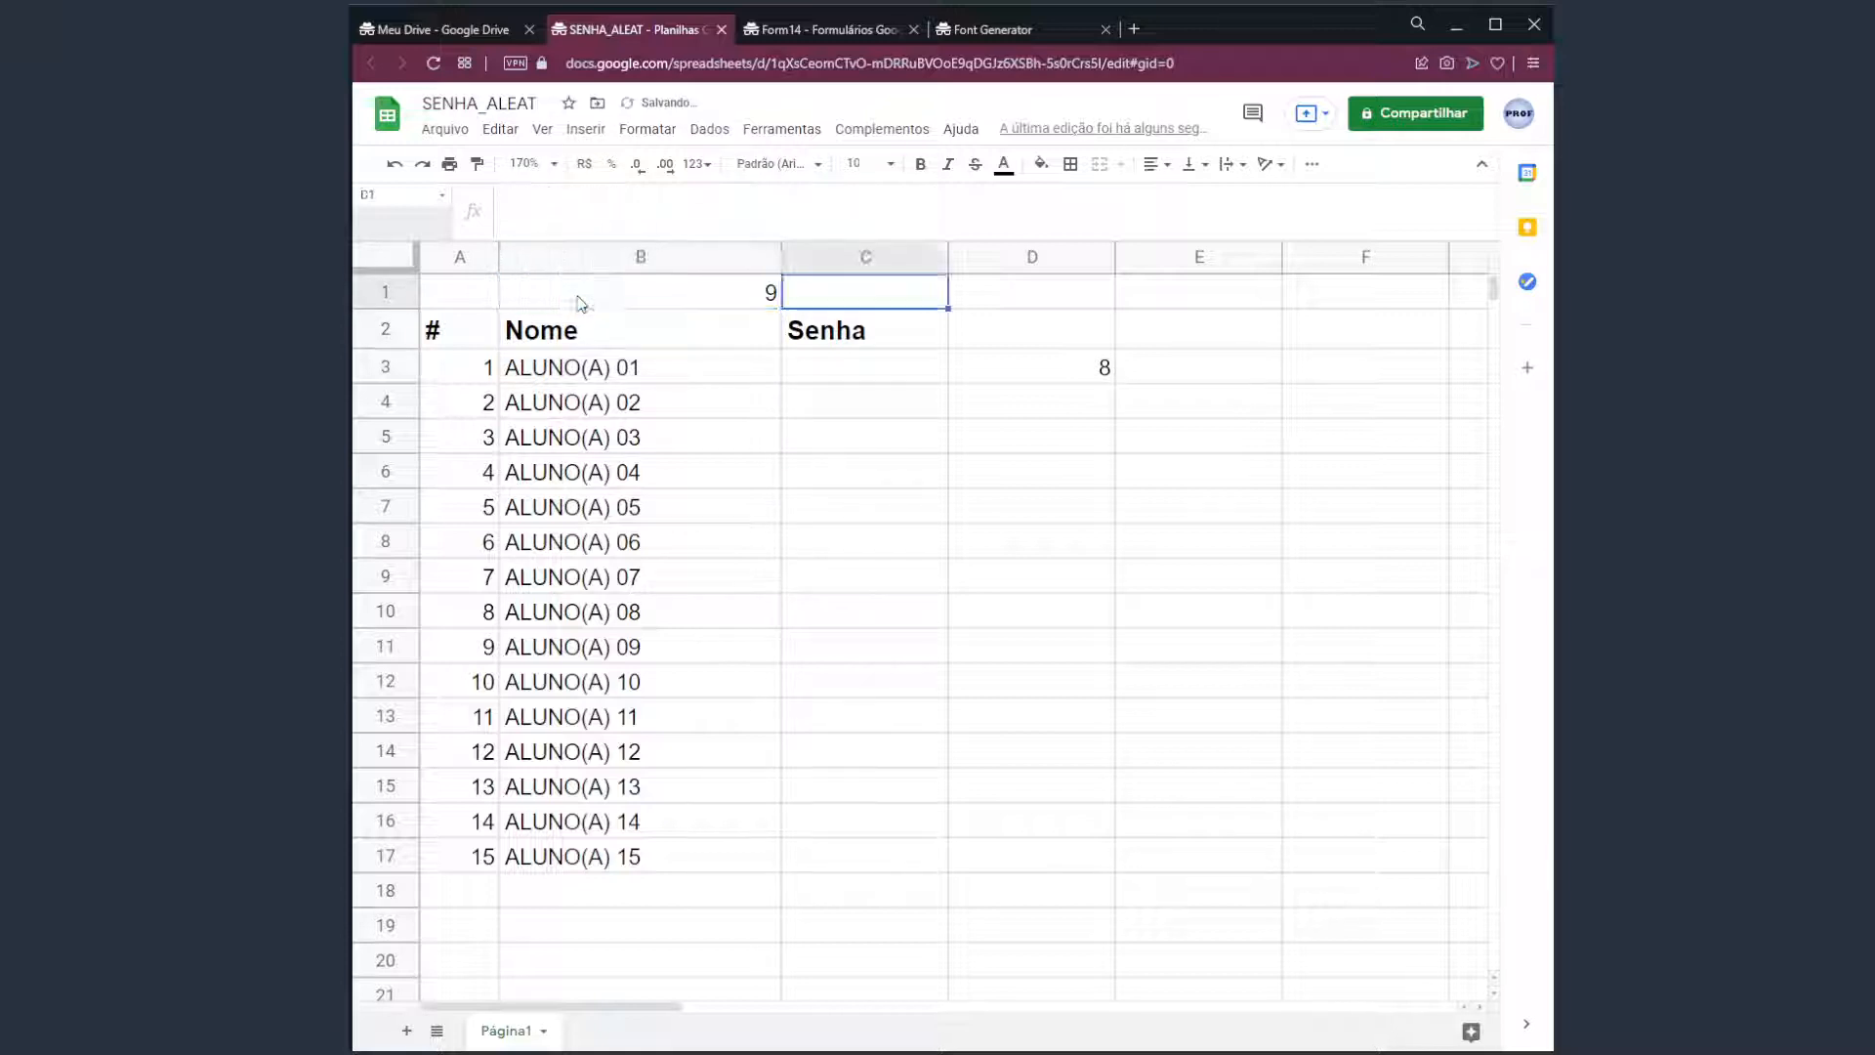
click(579, 301)
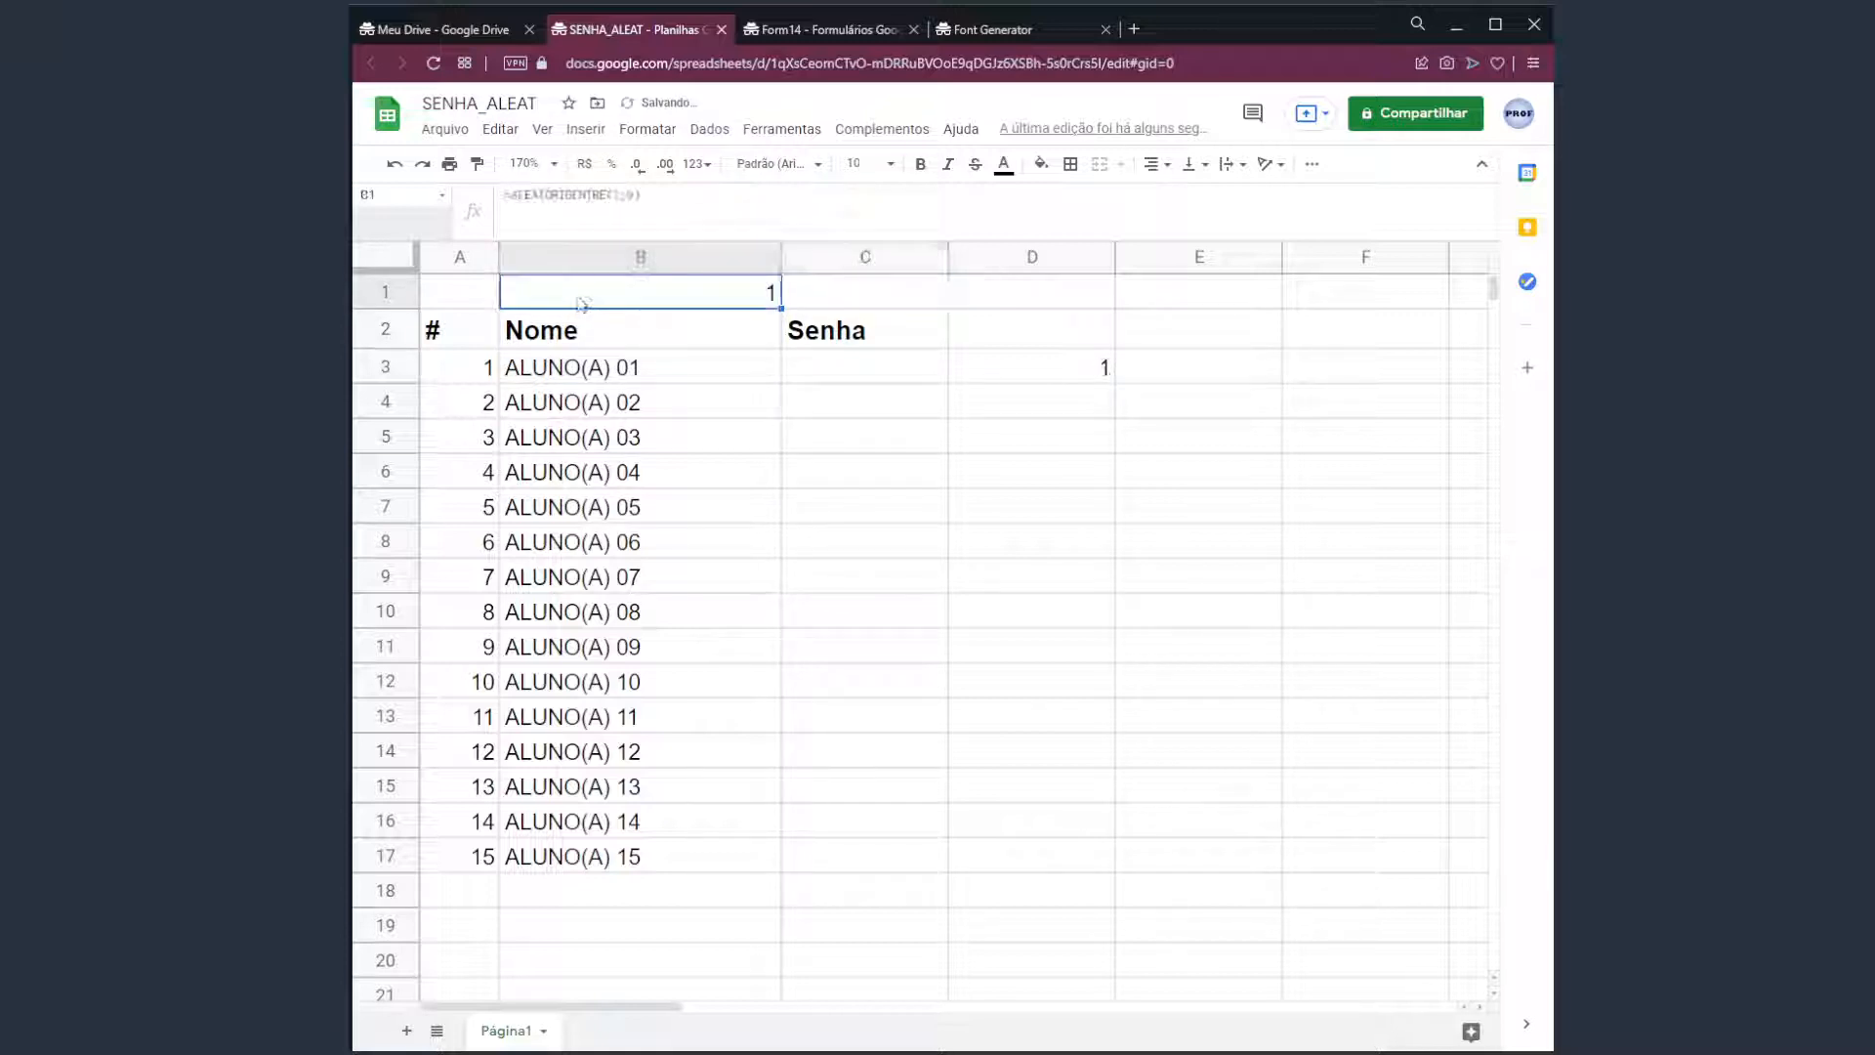
click(515, 198)
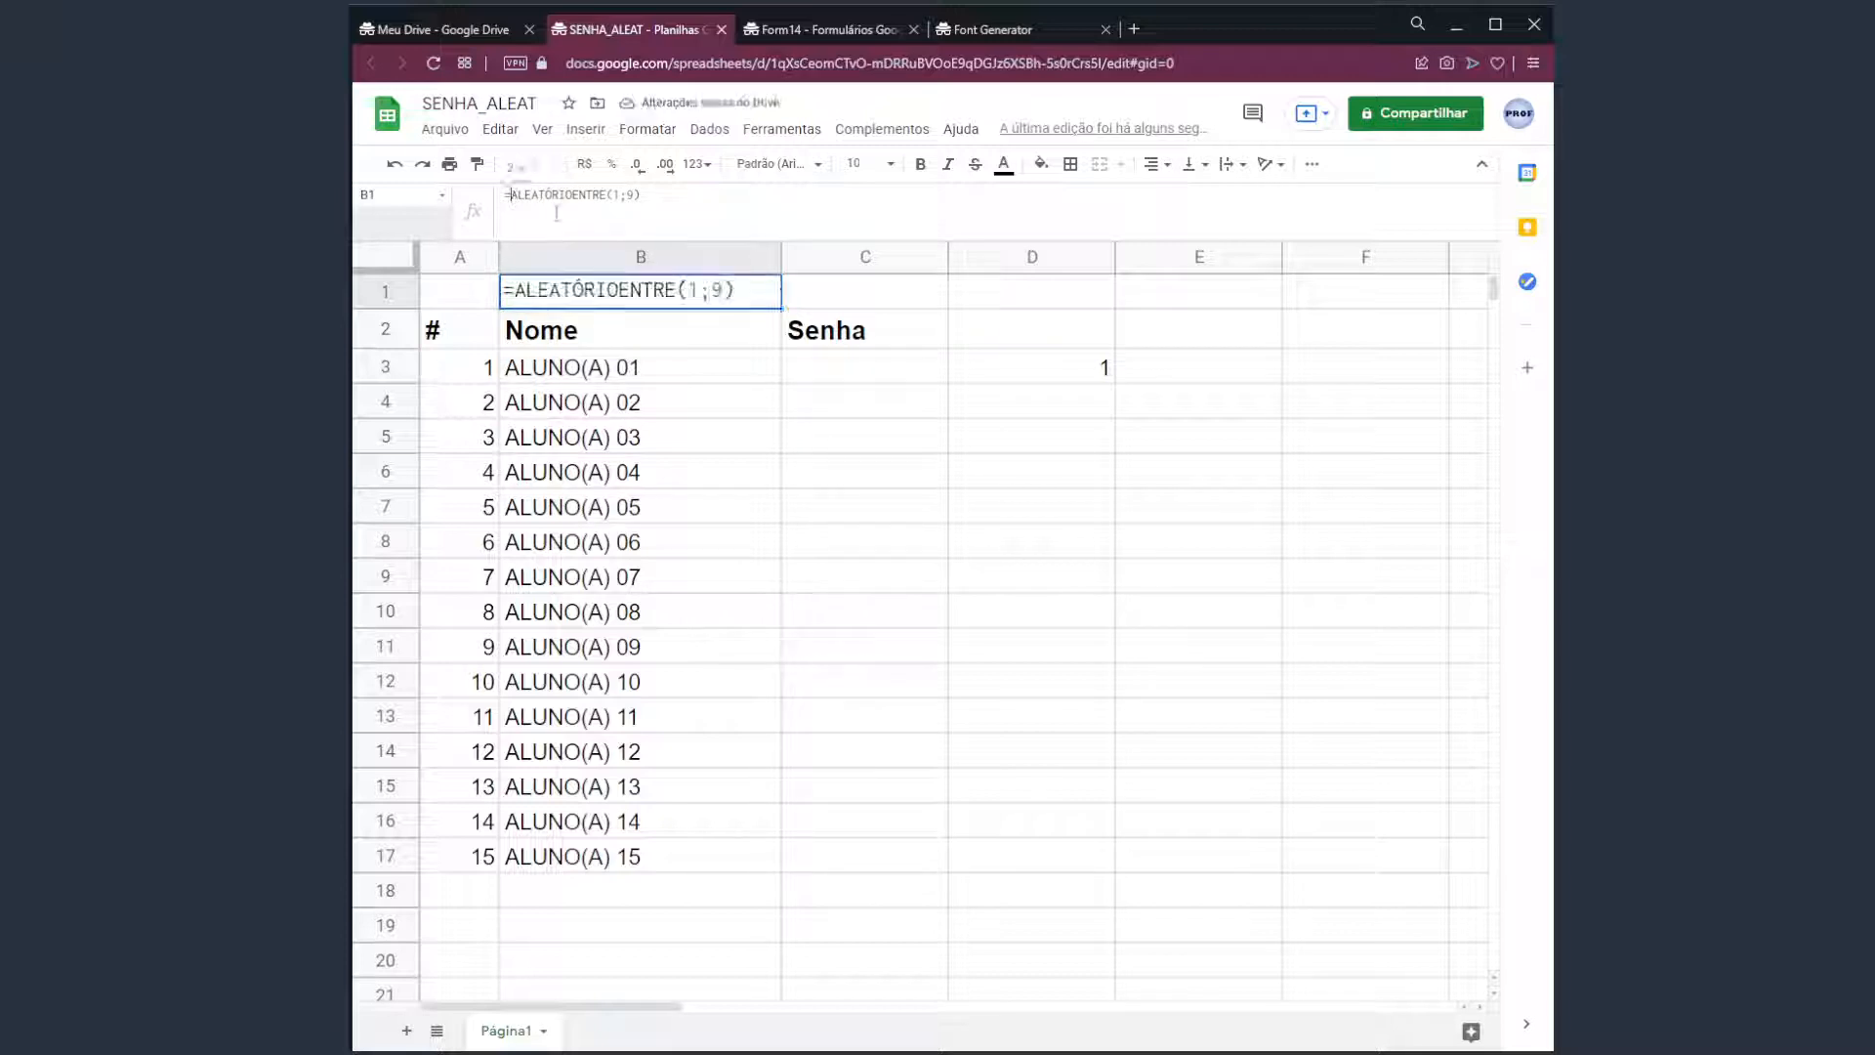
key(BackSpace)
key(Return)
key(Up)
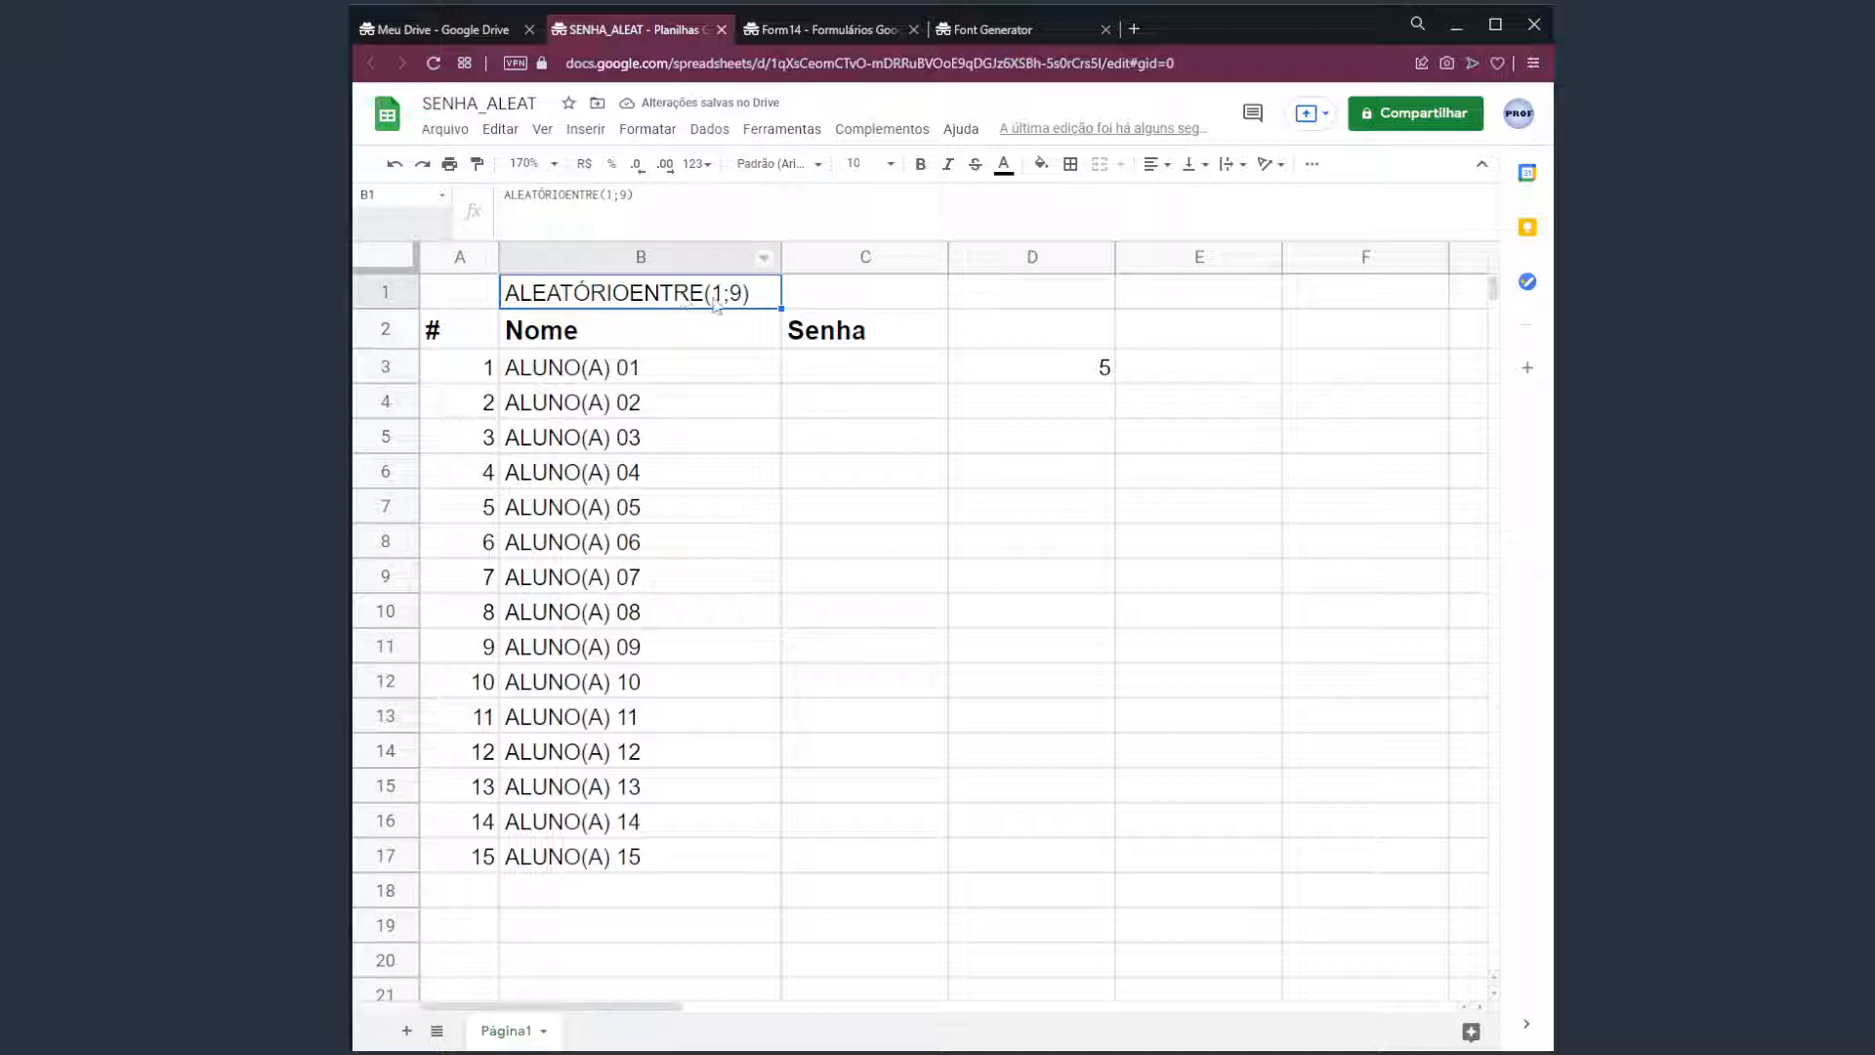
click(1041, 374)
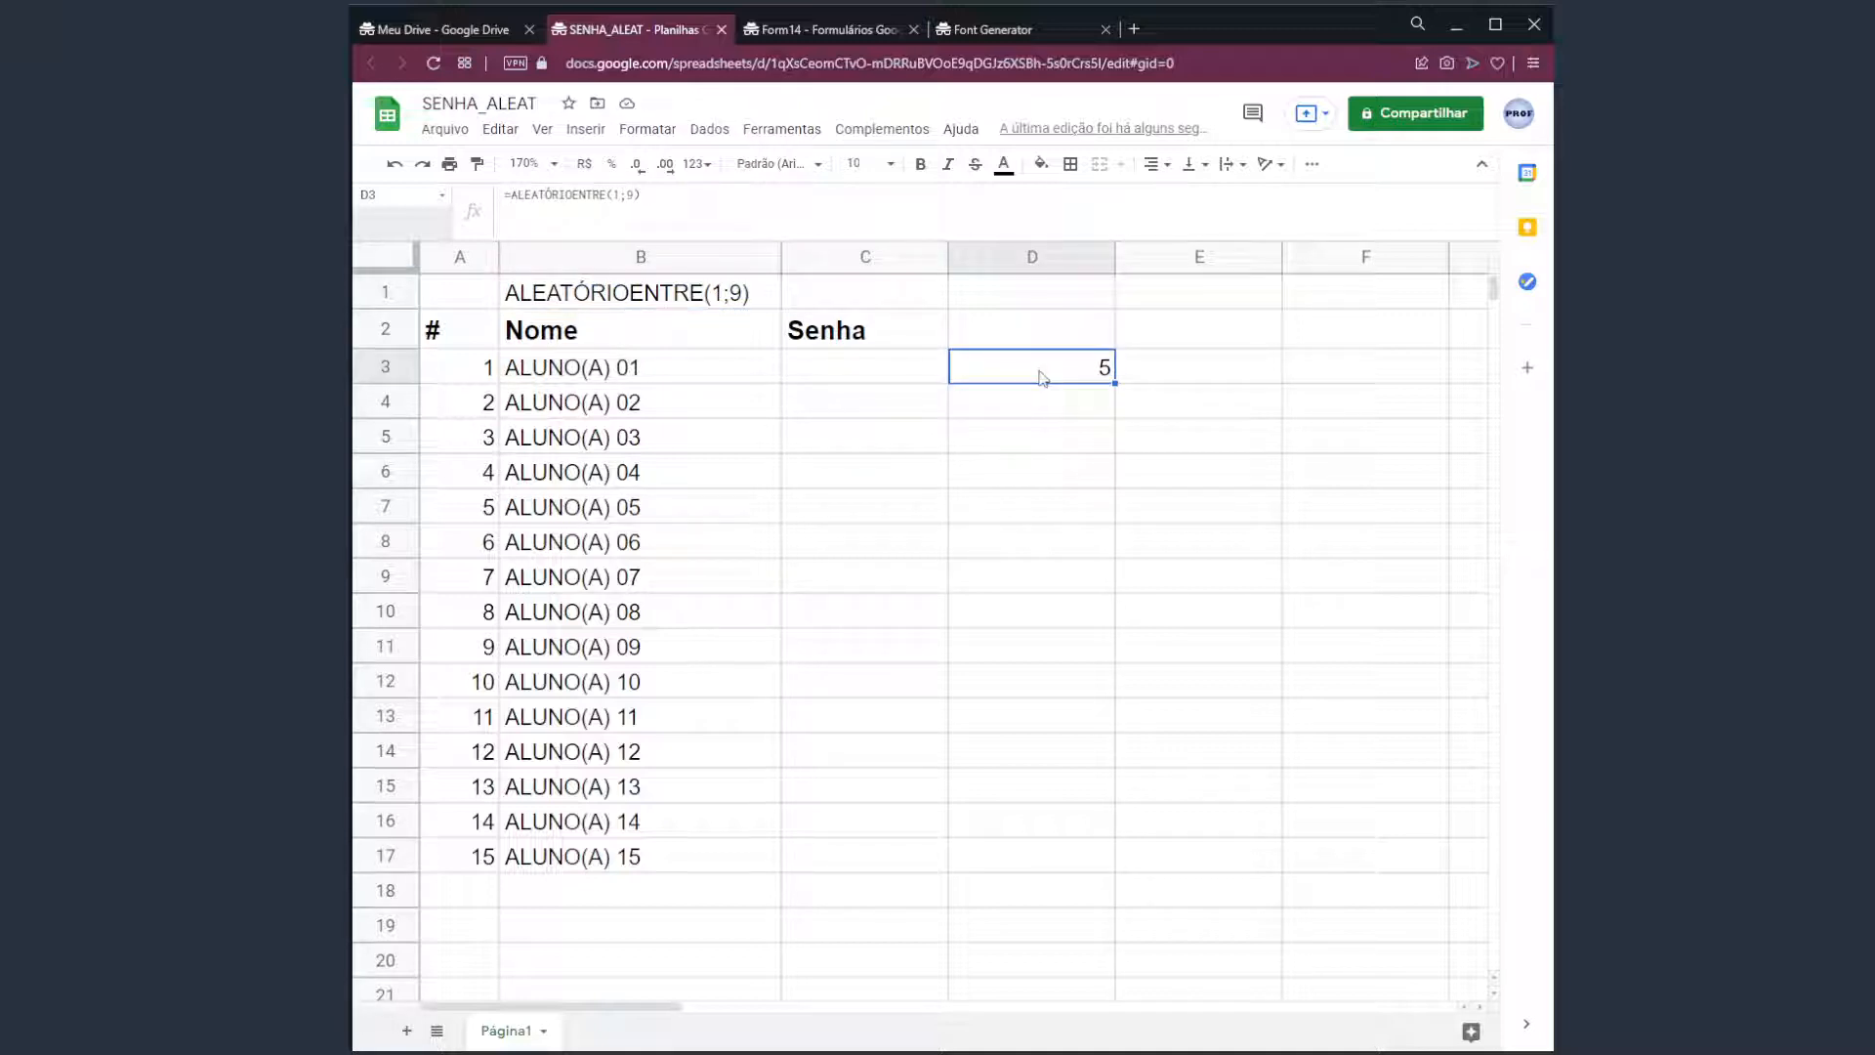
Replace D3's random number with =CARACT(70), then try character code 95.
key(Delete)
text(=)
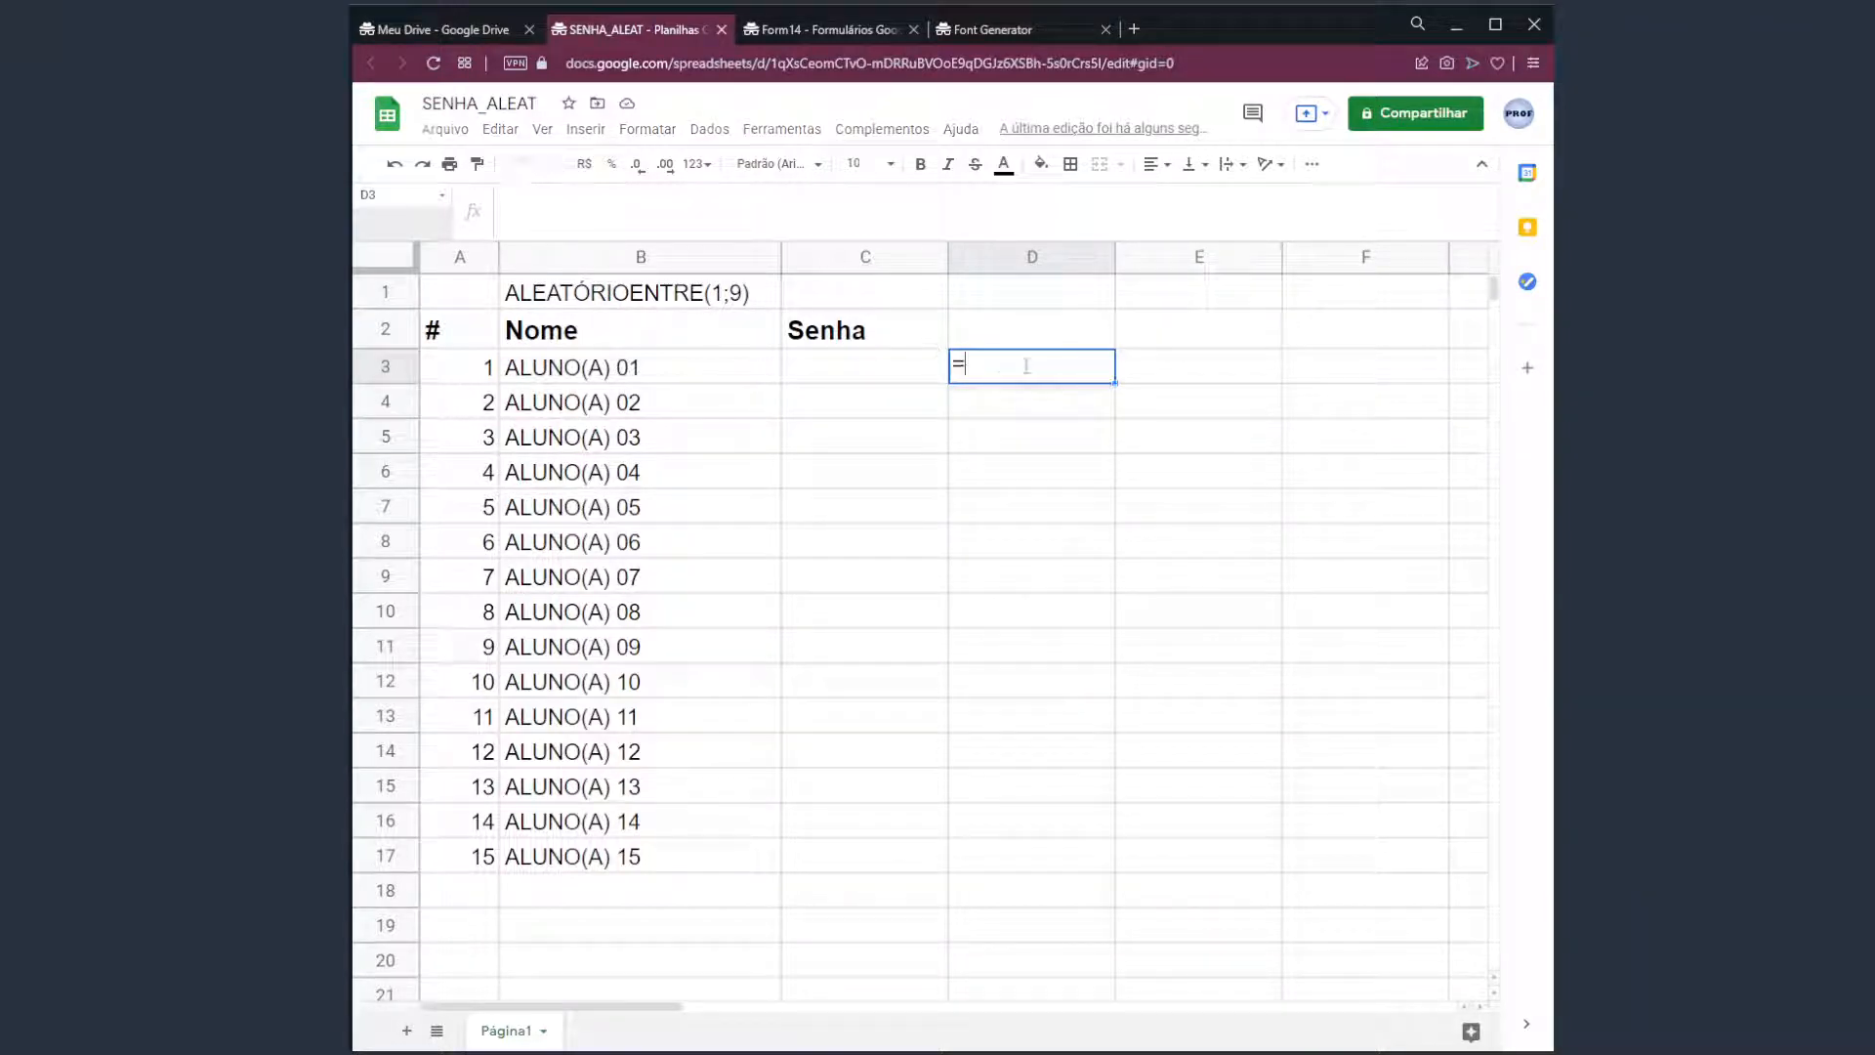
text(CARACT)
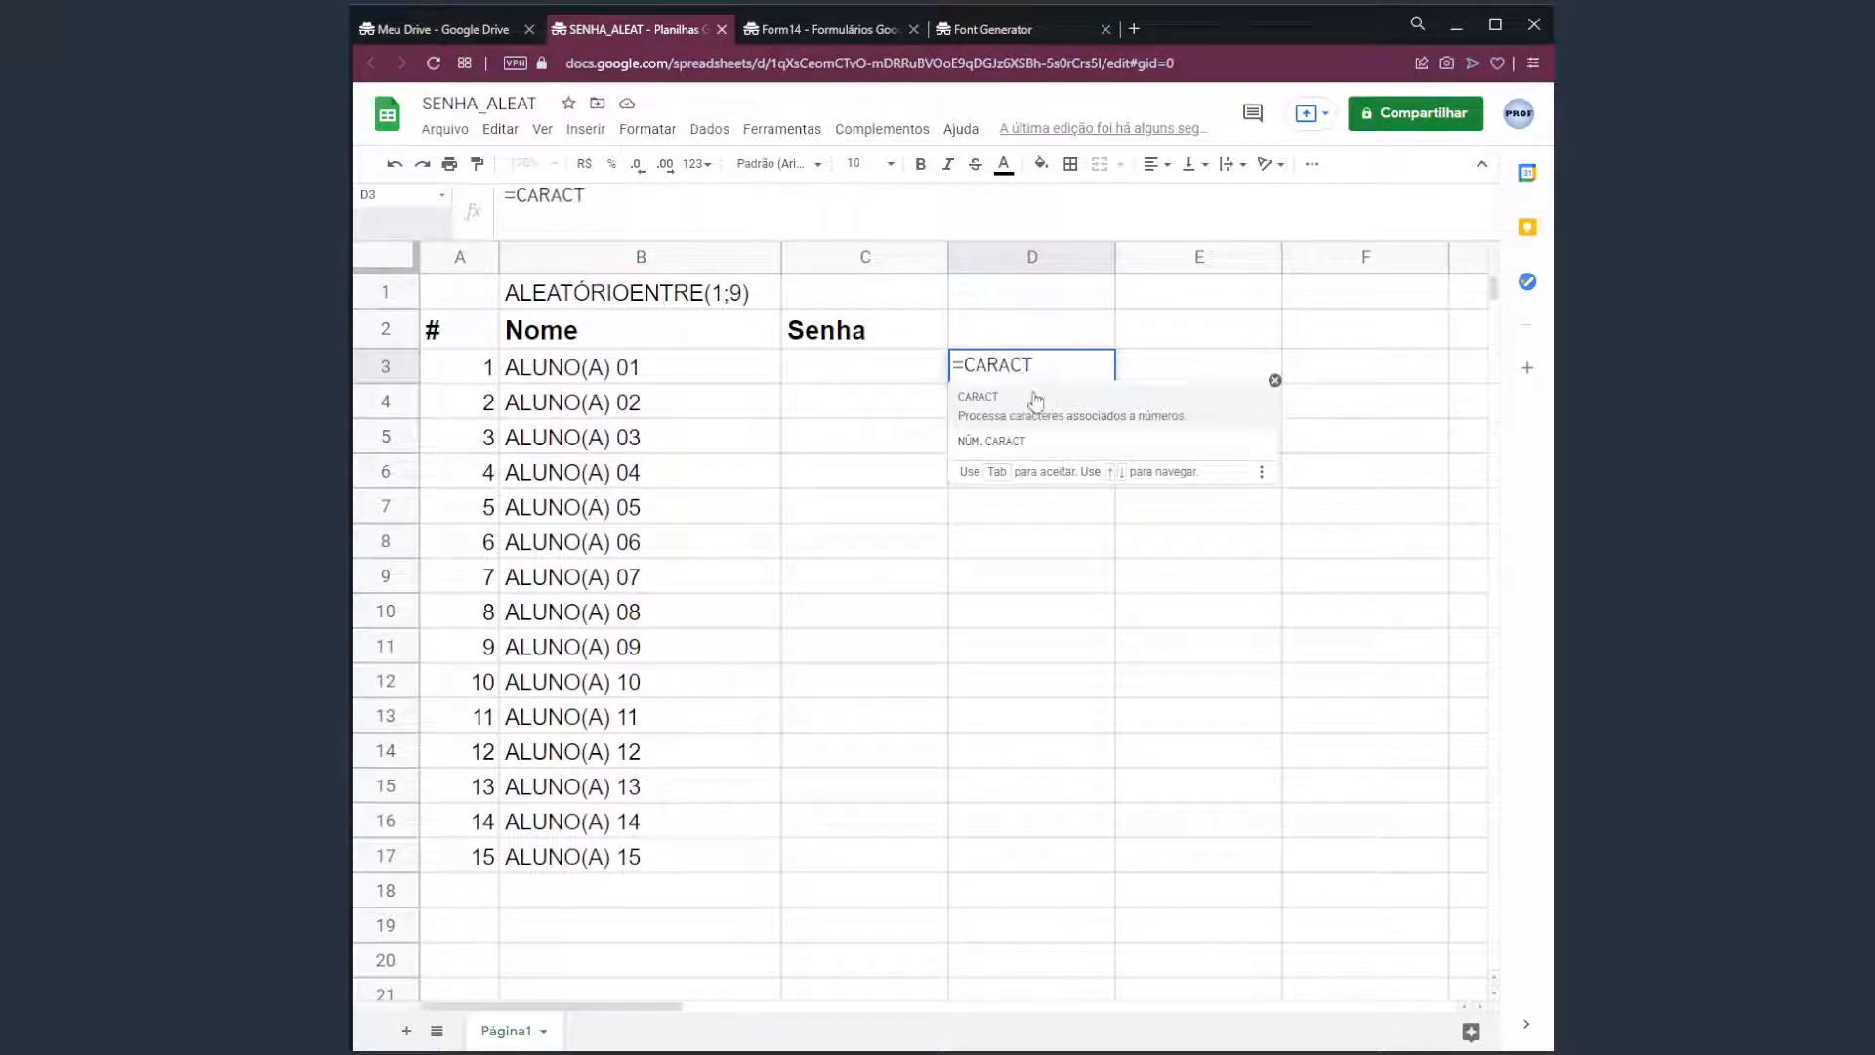
click(1183, 420)
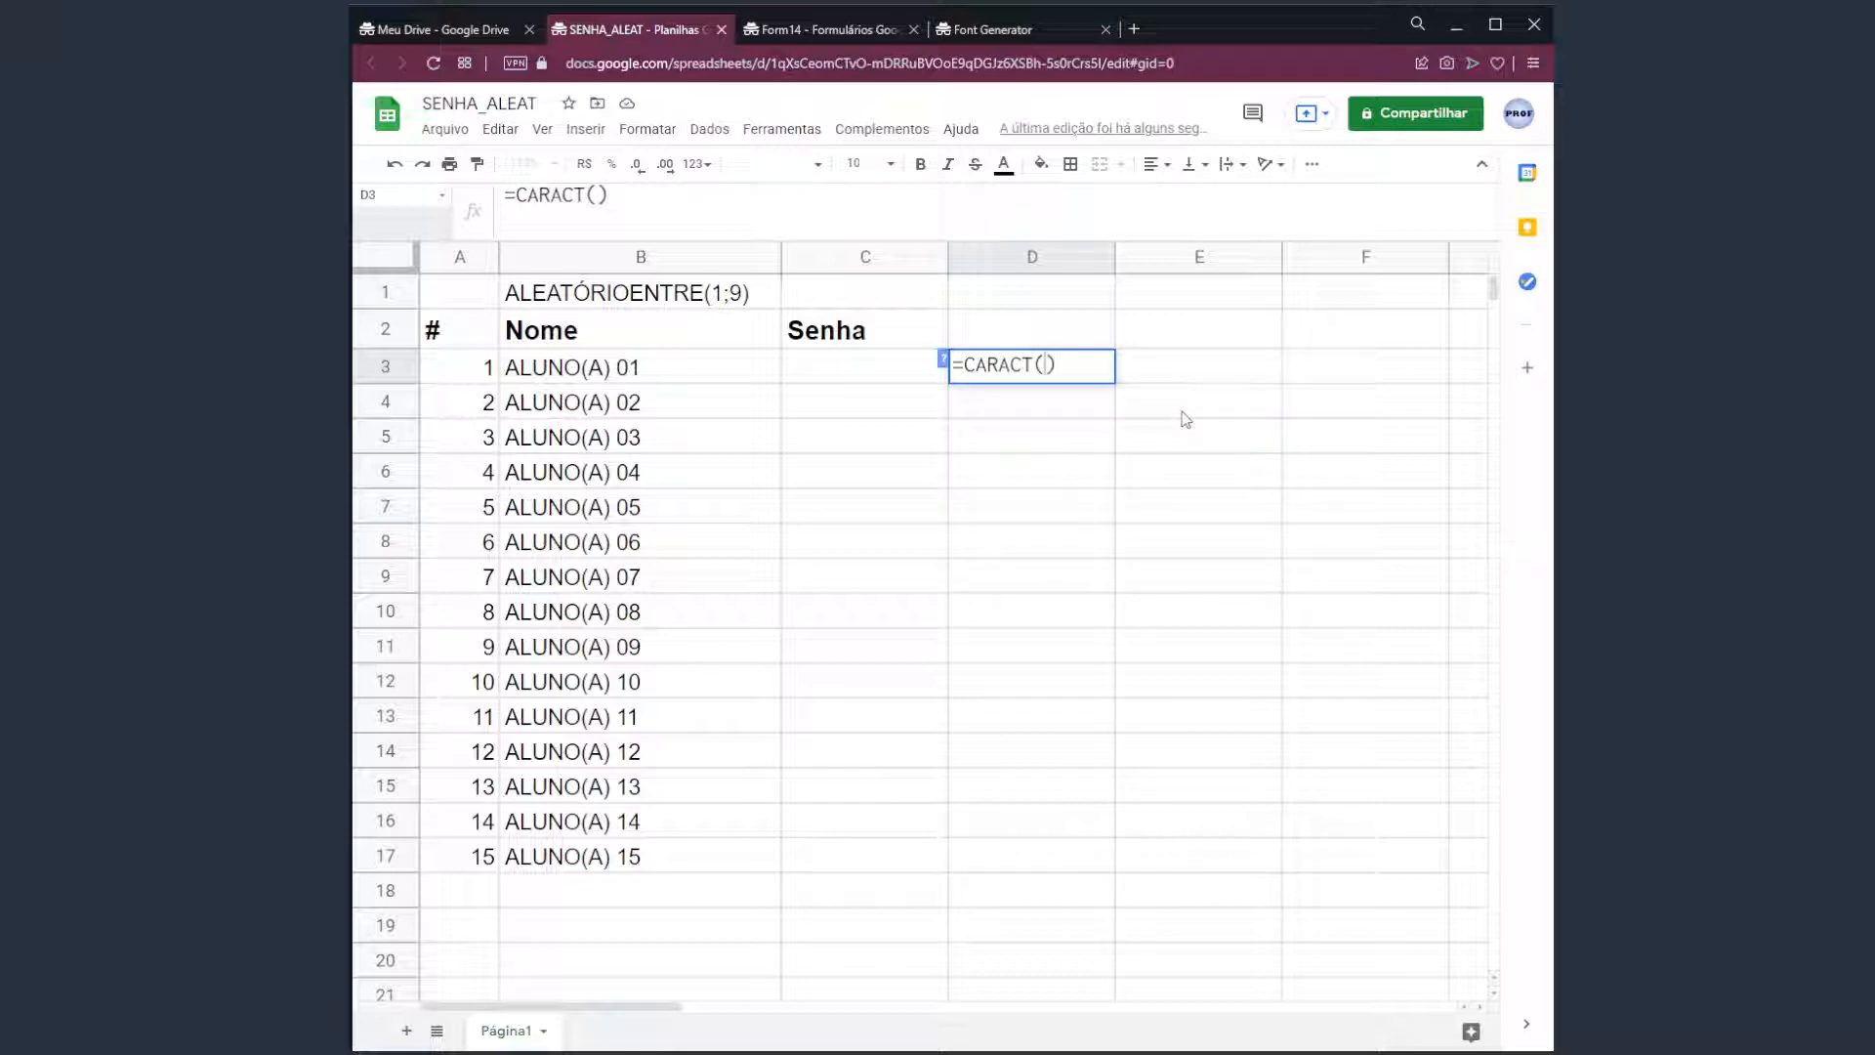
text(70)
key(Return)
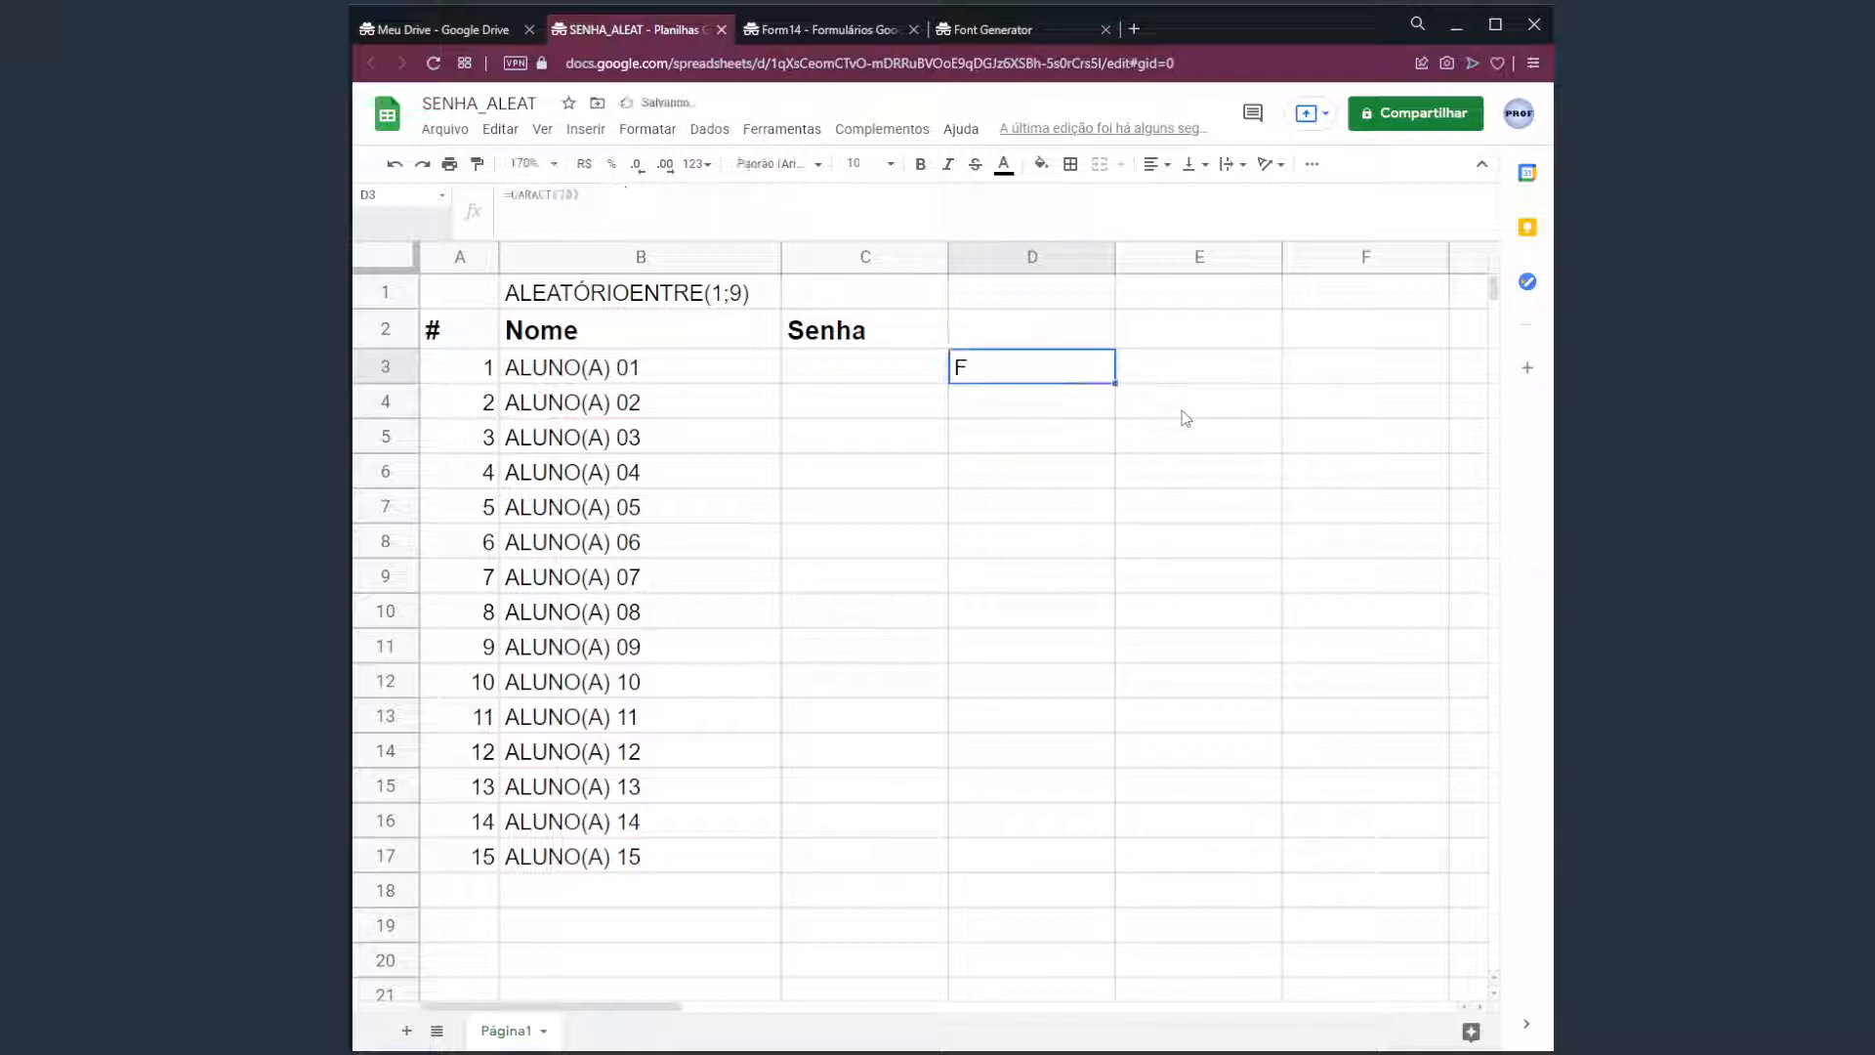
key(F2)
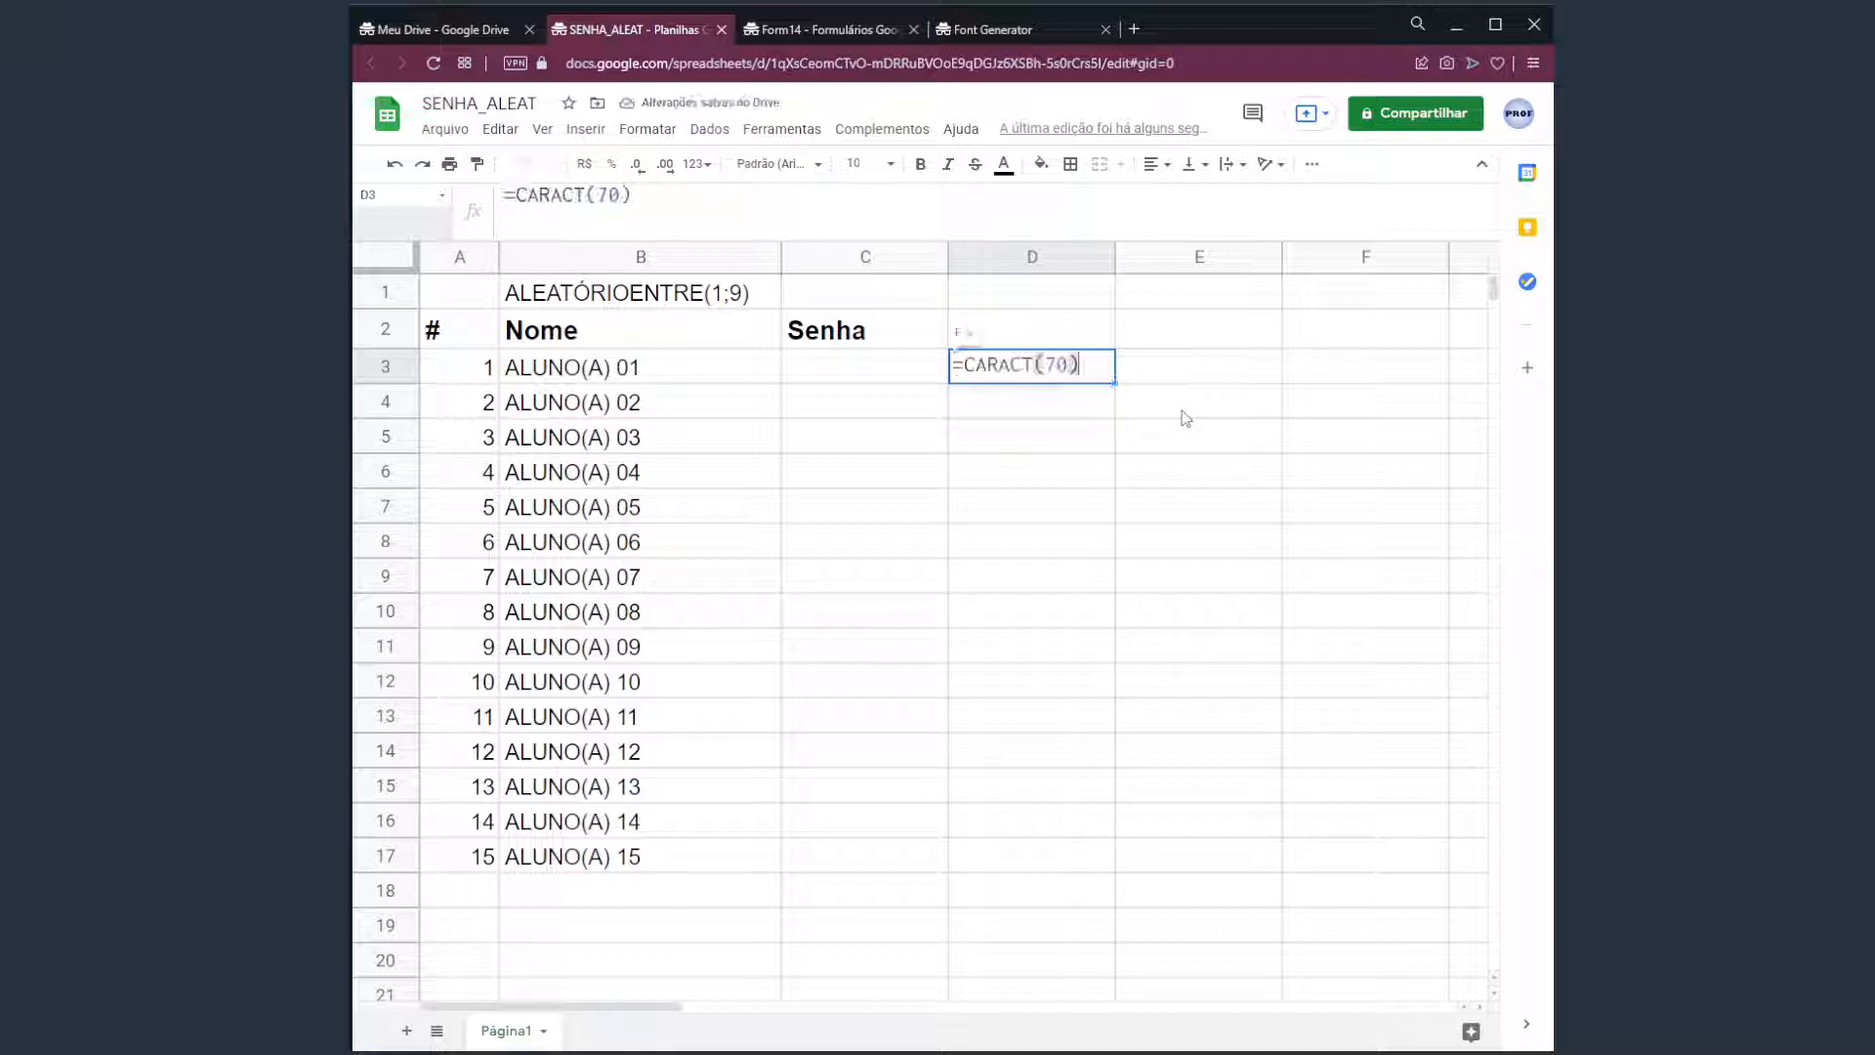
key(Left)
key(BackSpace)
key(BackSpace)
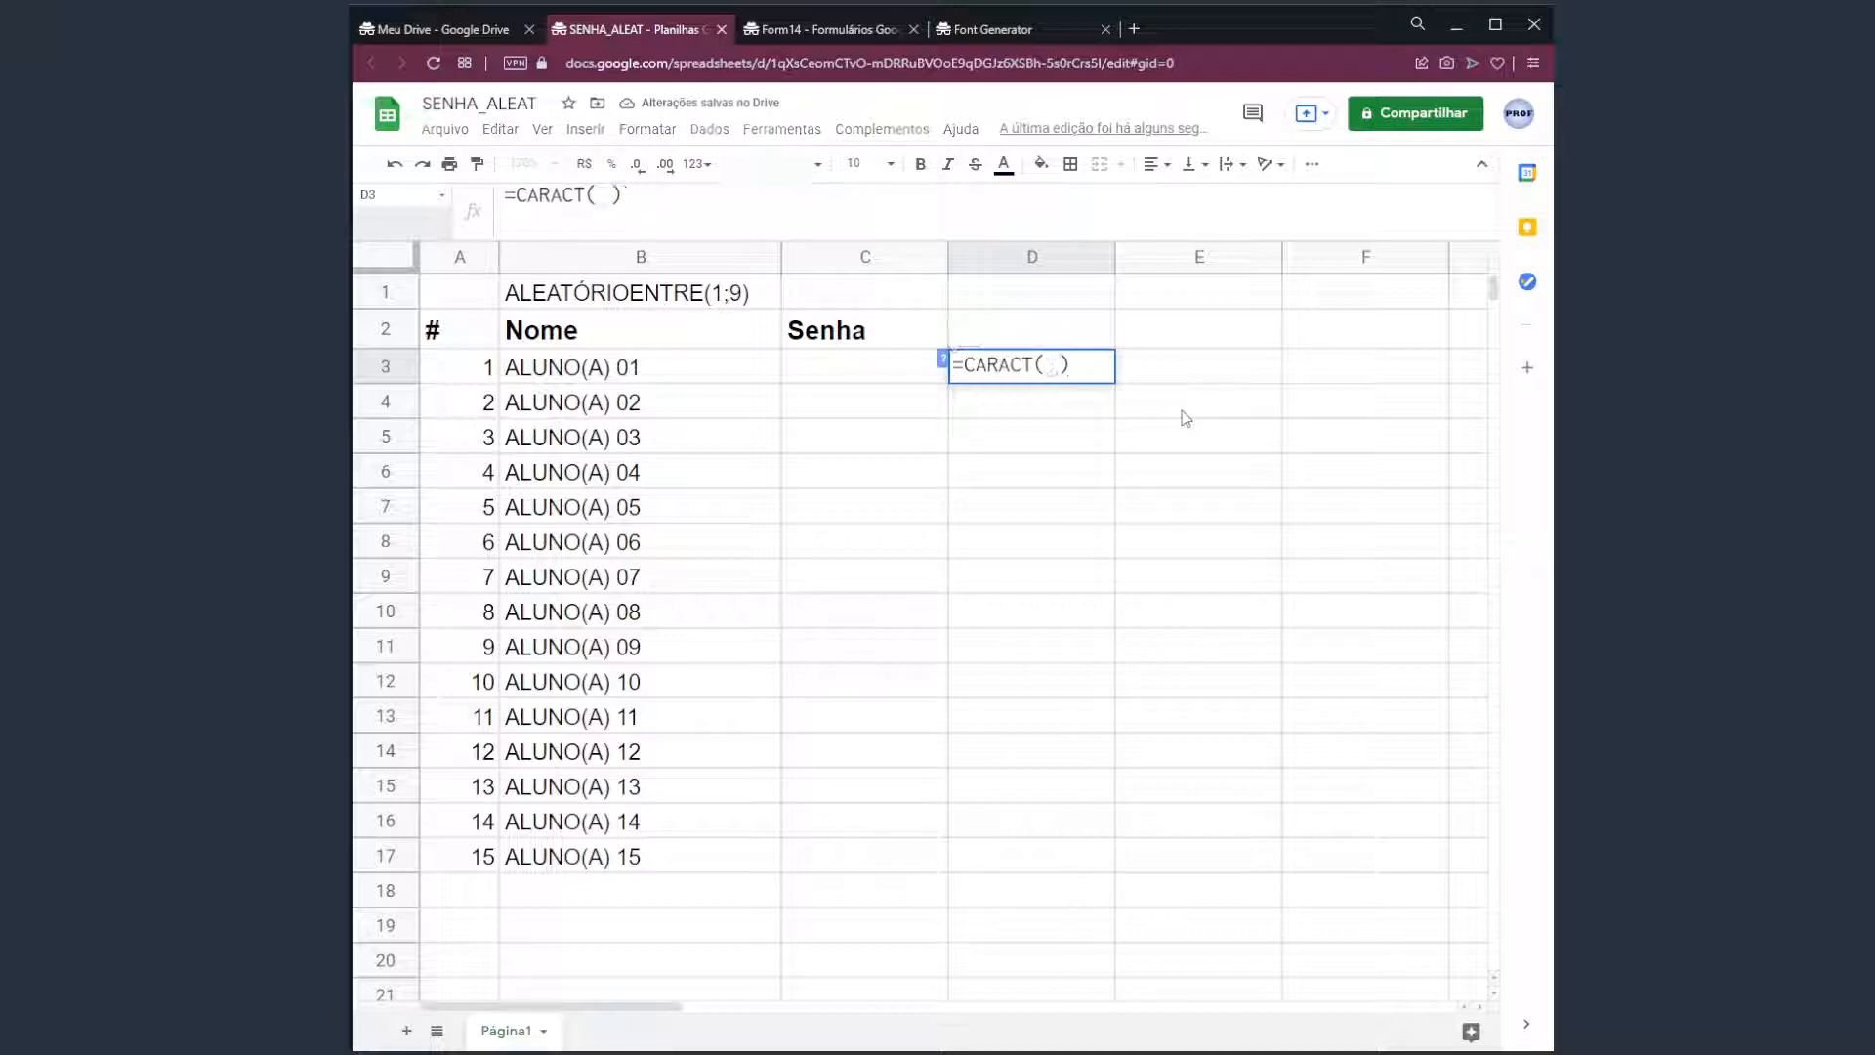
text(95)
key(Return)
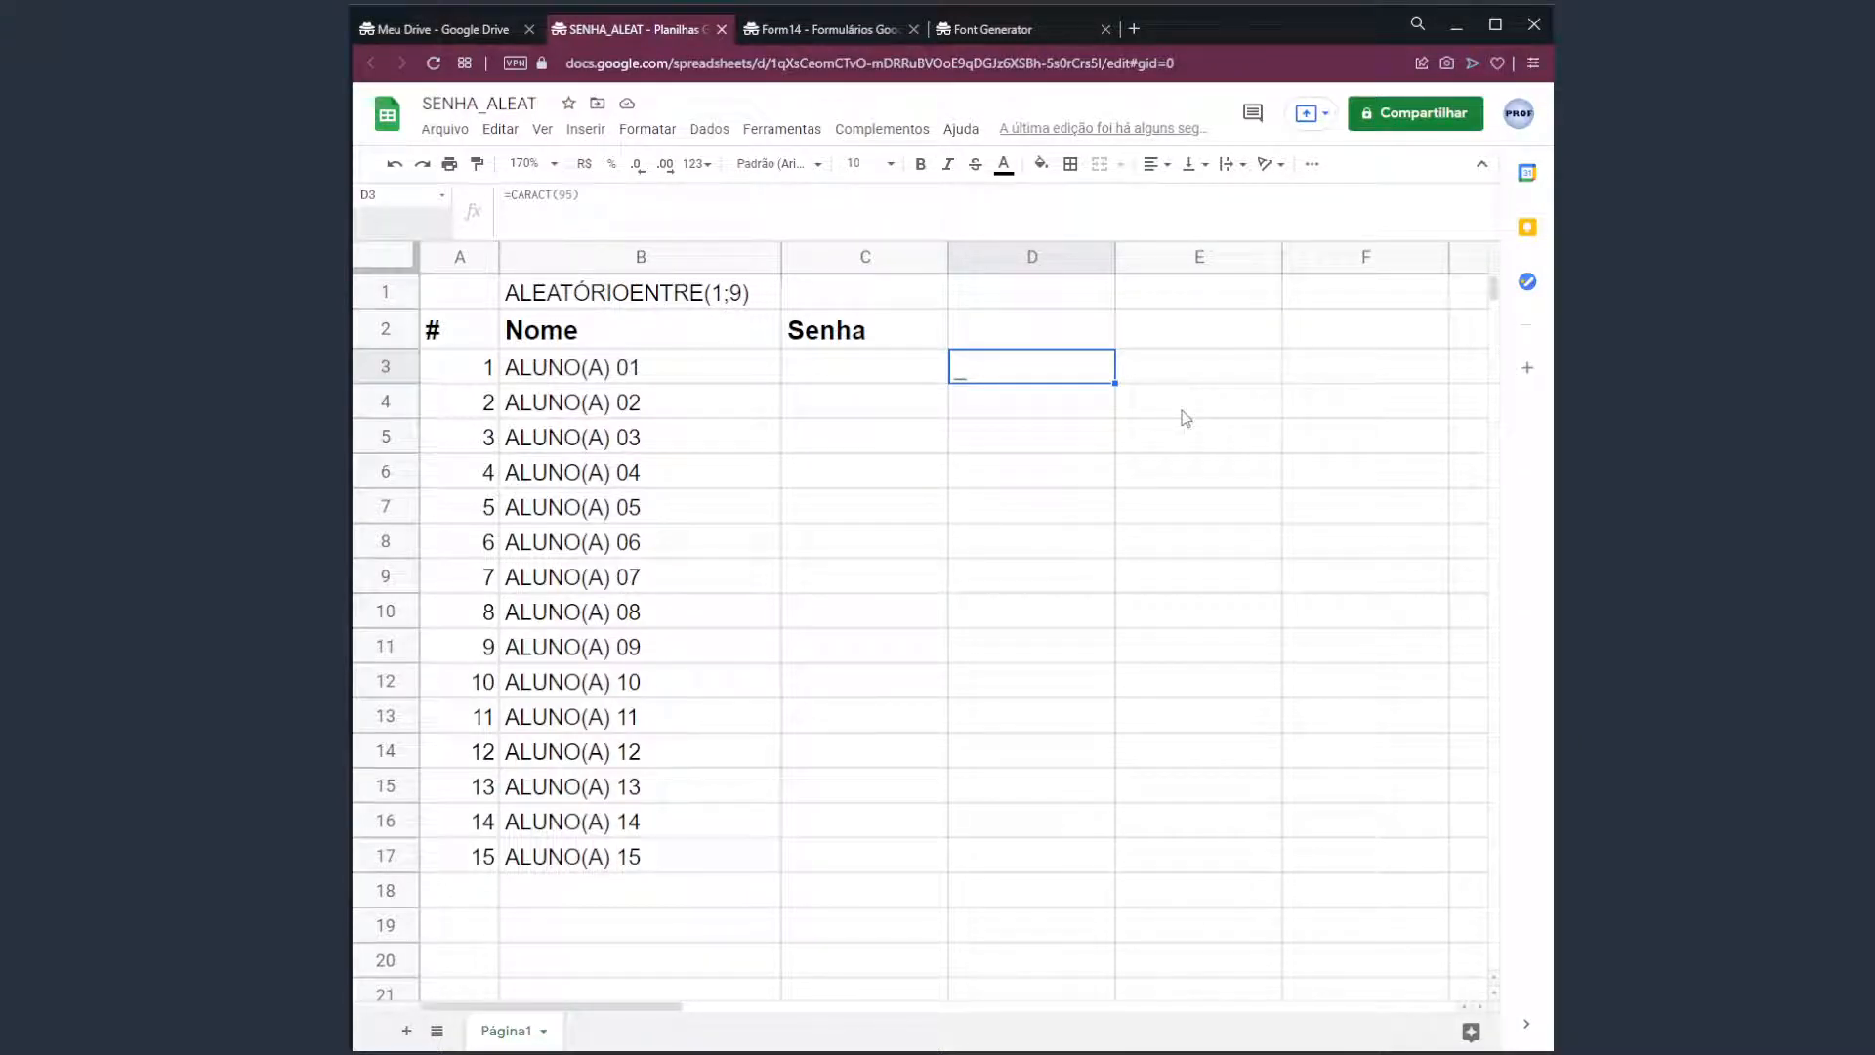
Change D3's character code to 65 (A), then to 90 (Z).
double_click(1035, 368)
key(BackSpace)
key(BackSpace)
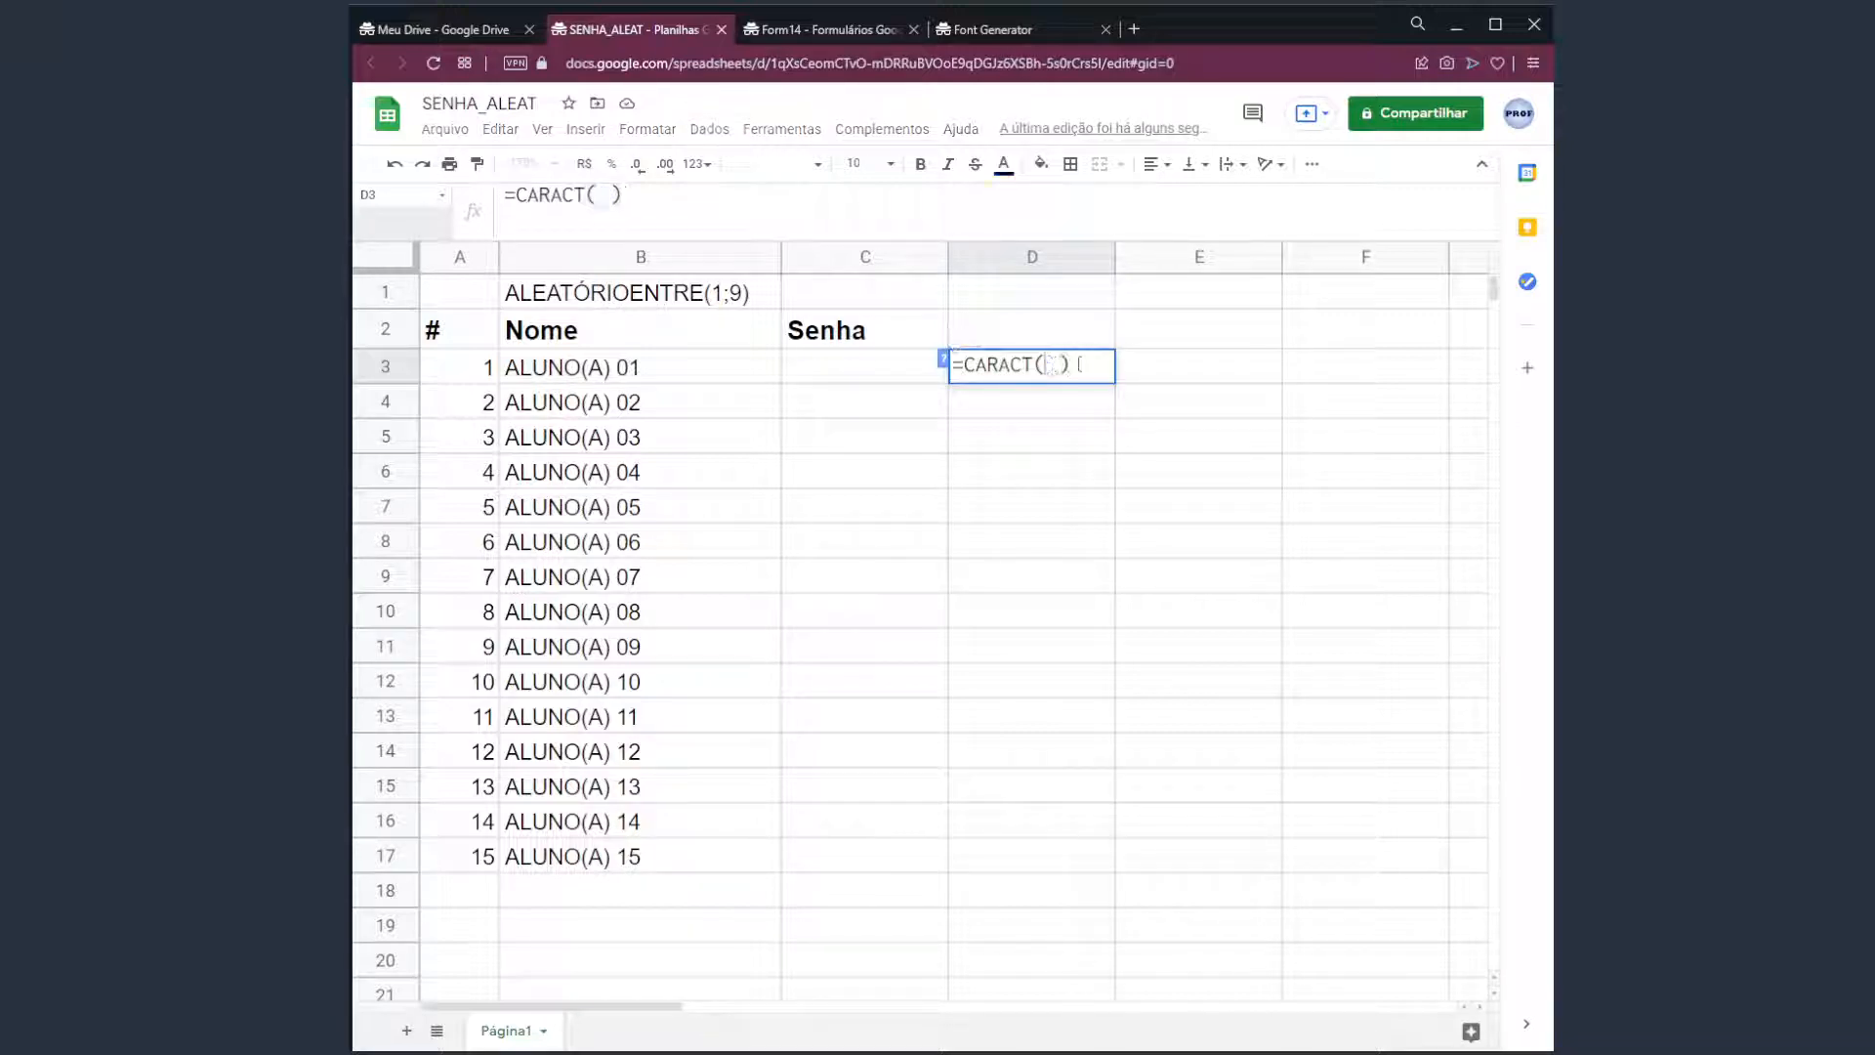
text(65)
key(Return)
click(1080, 370)
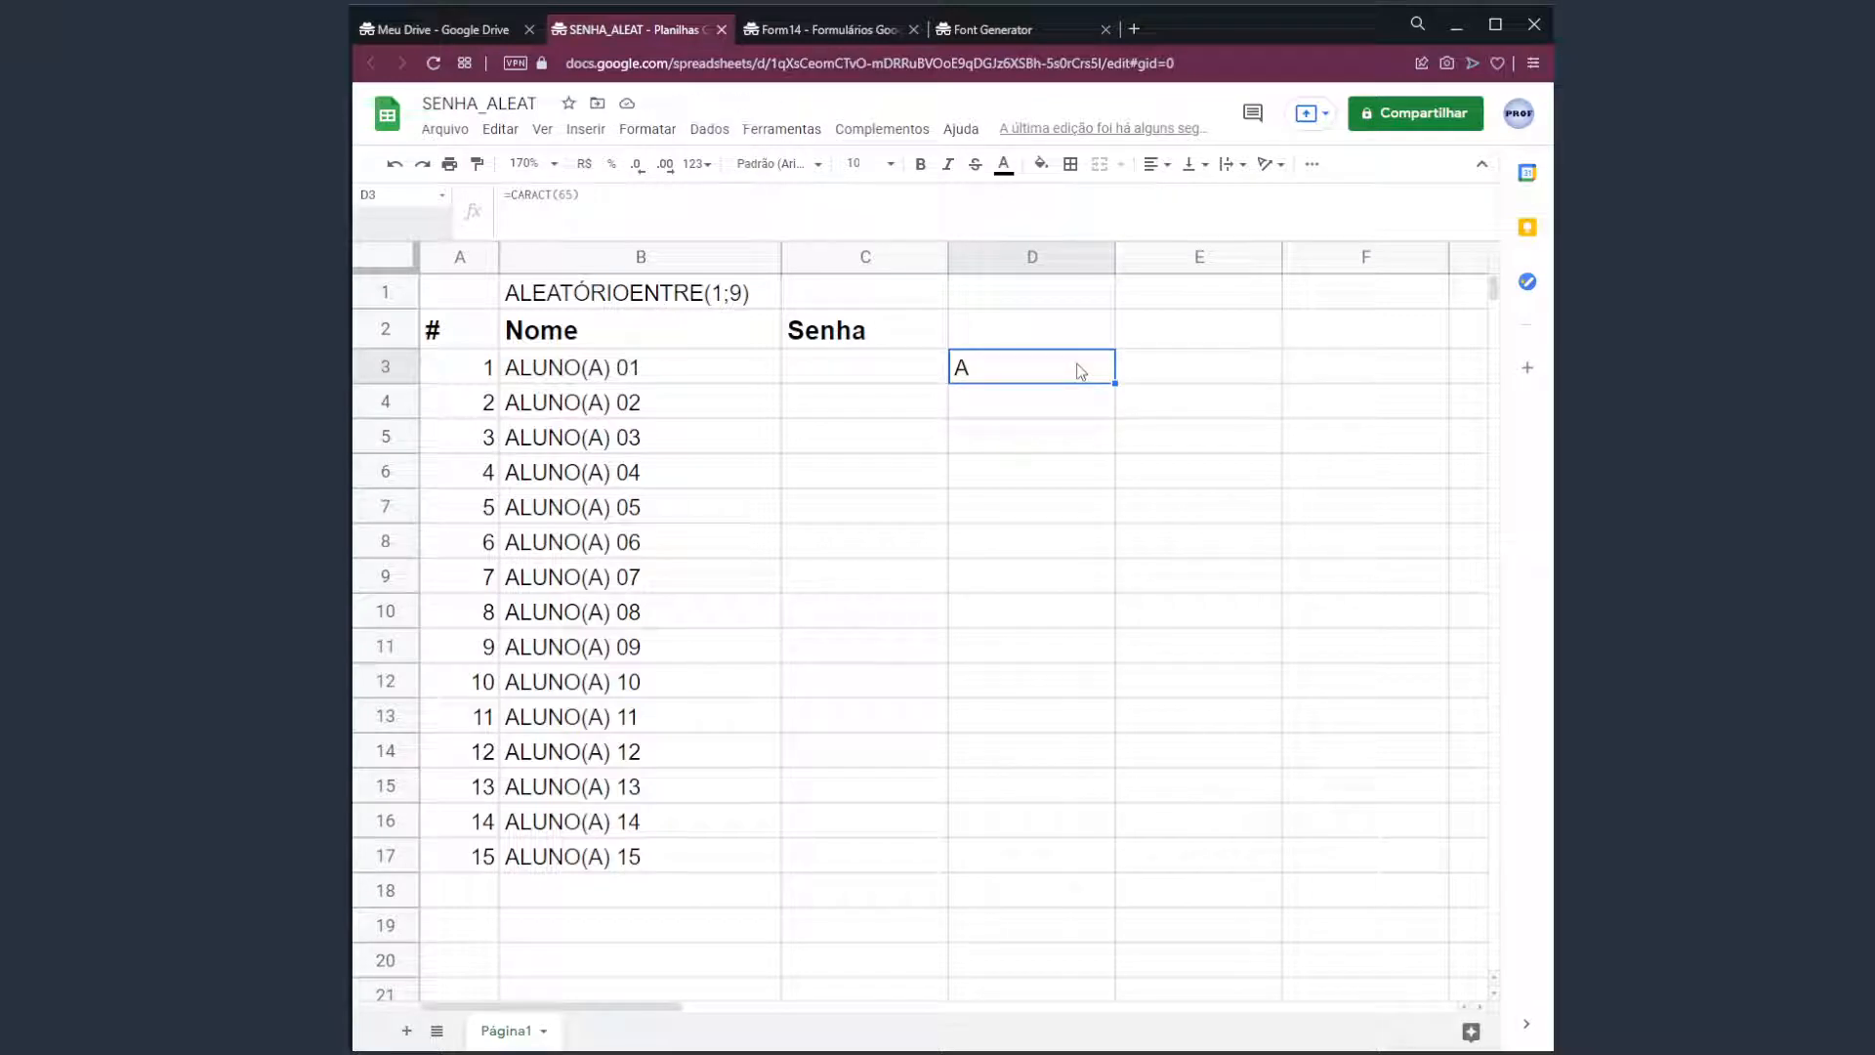
double_click(1081, 372)
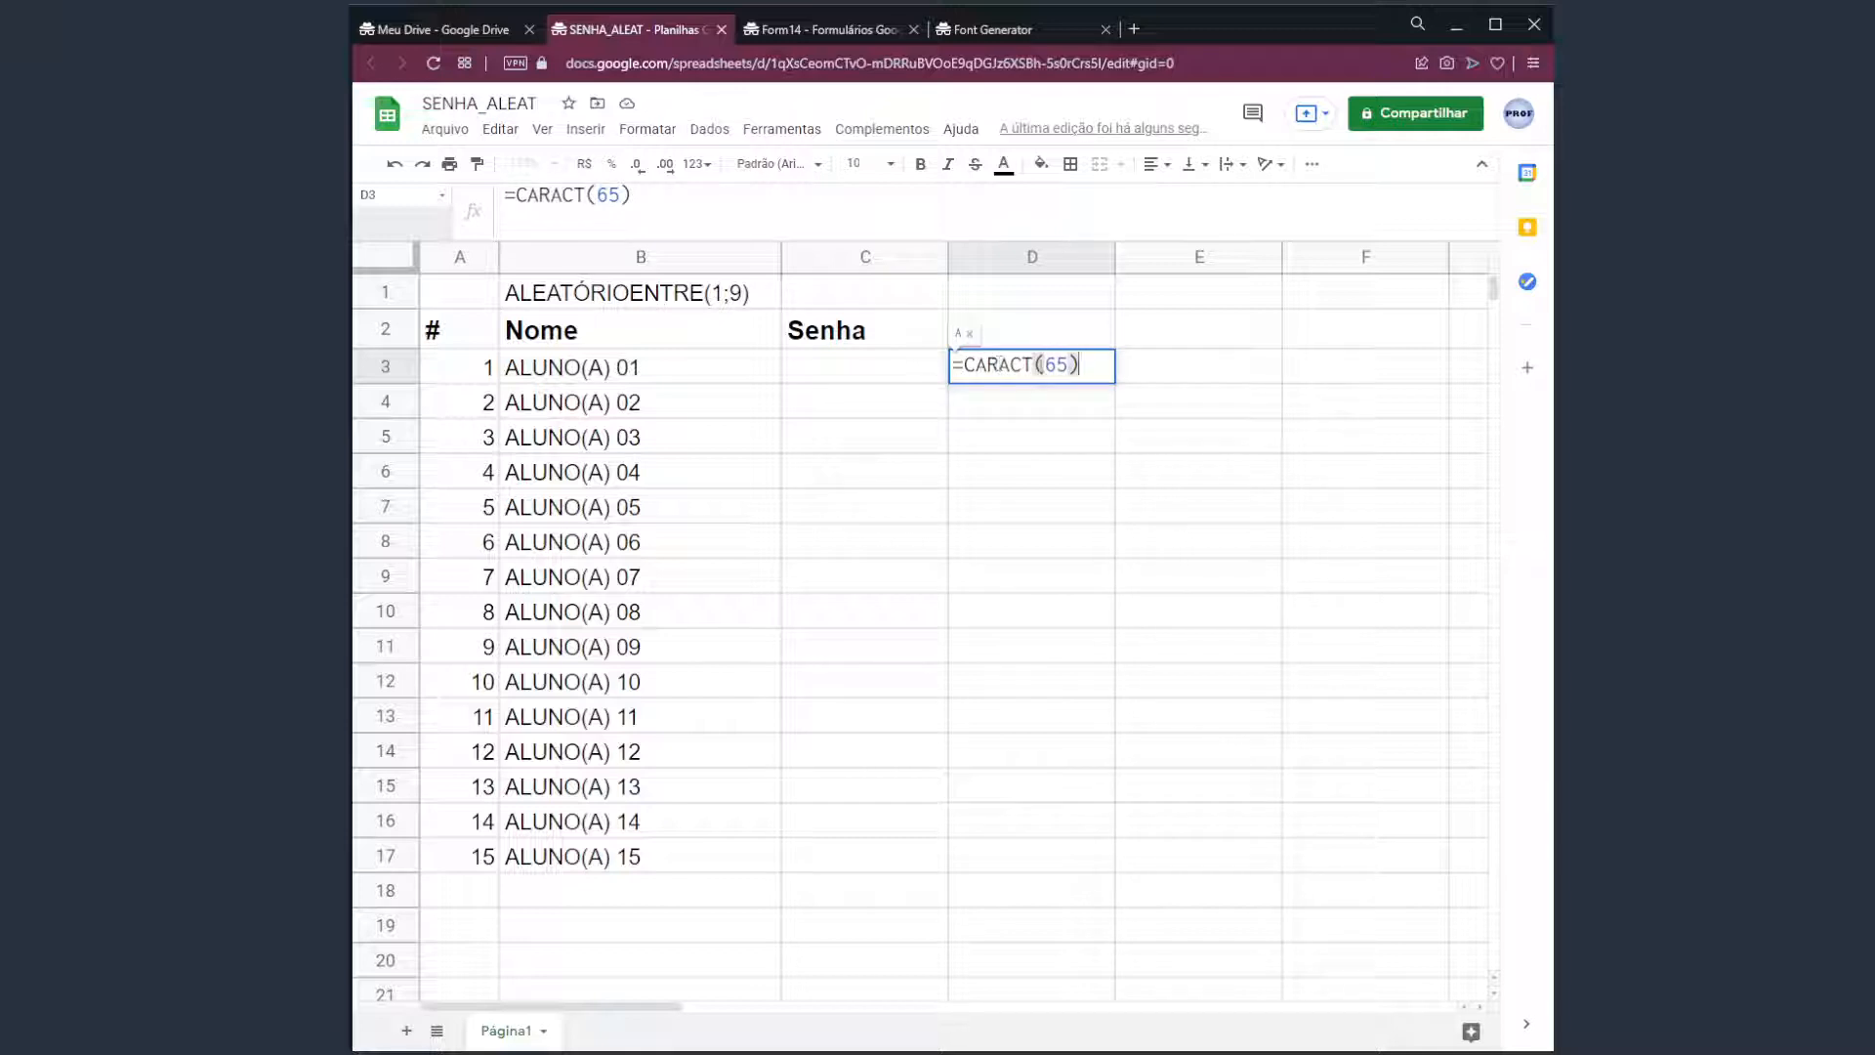
click(1057, 368)
key(BackSpace)
key(Delete)
text(90)
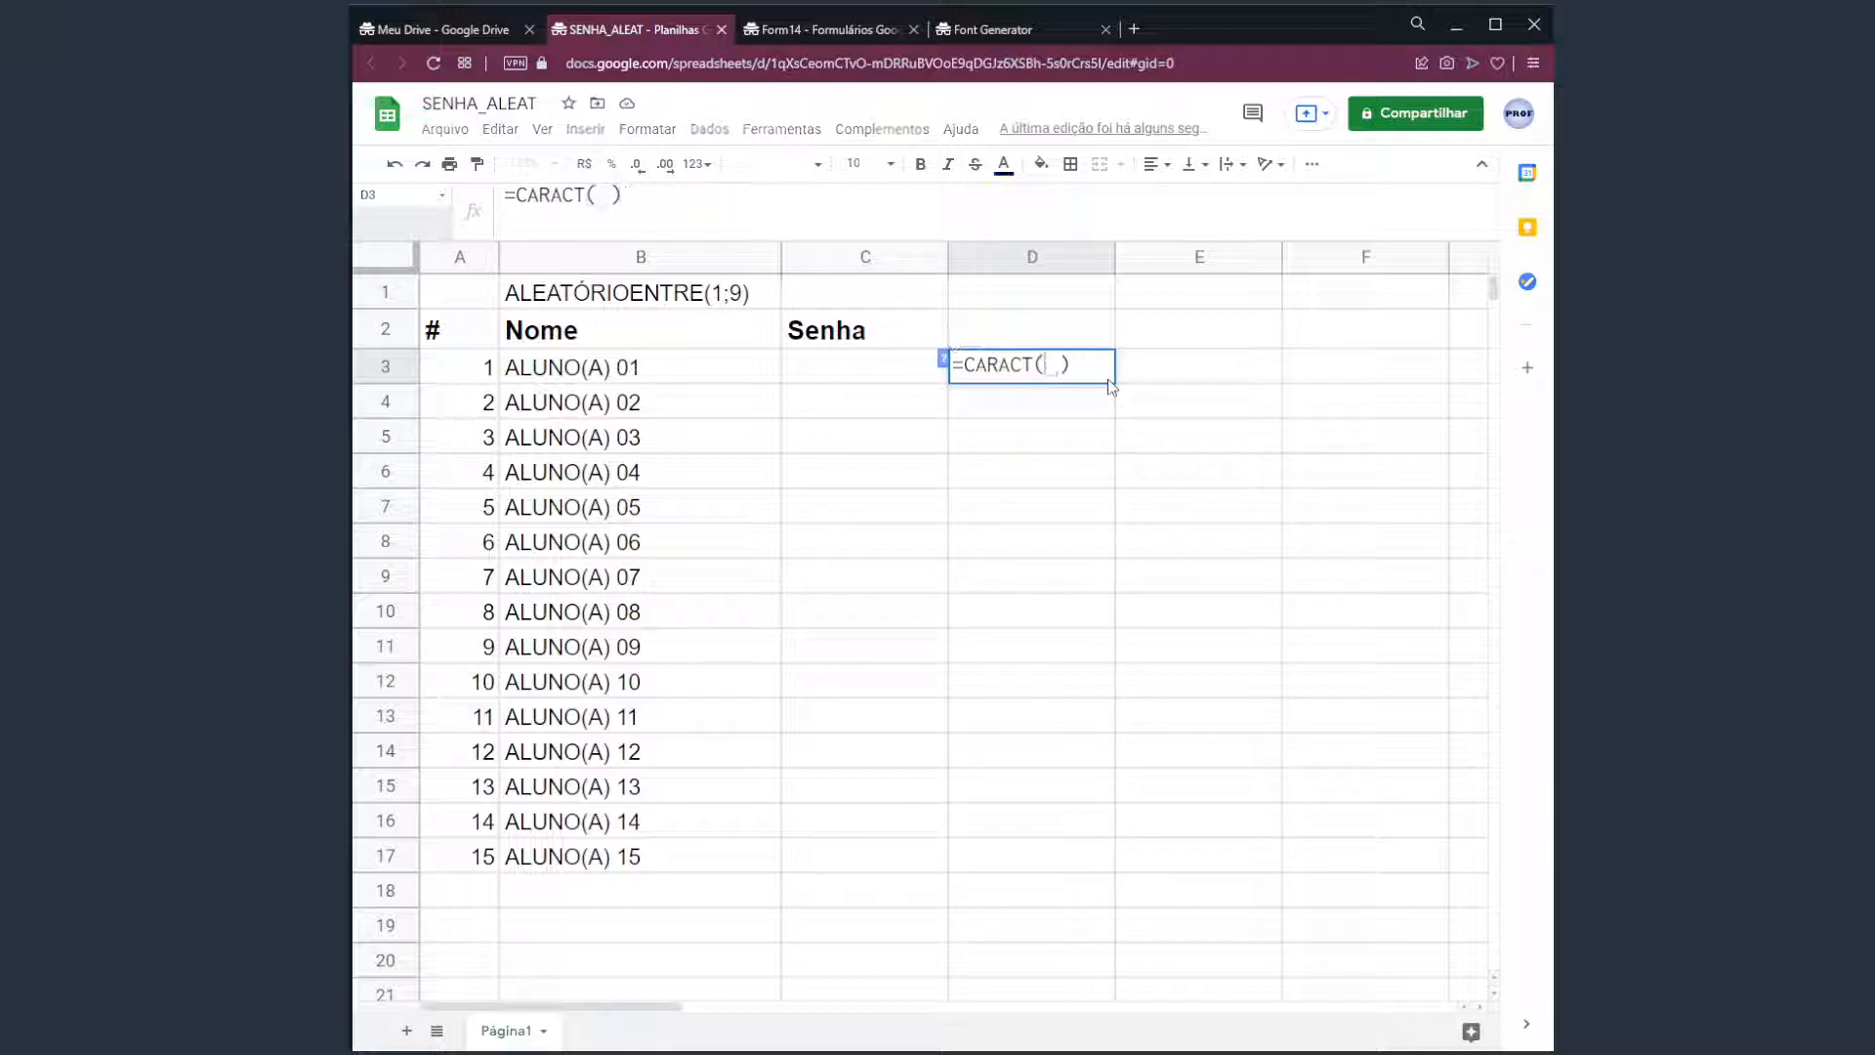
key(Return)
Try code 85 (U) in D3, then set it back to 65 so it shows A.
click(1110, 381)
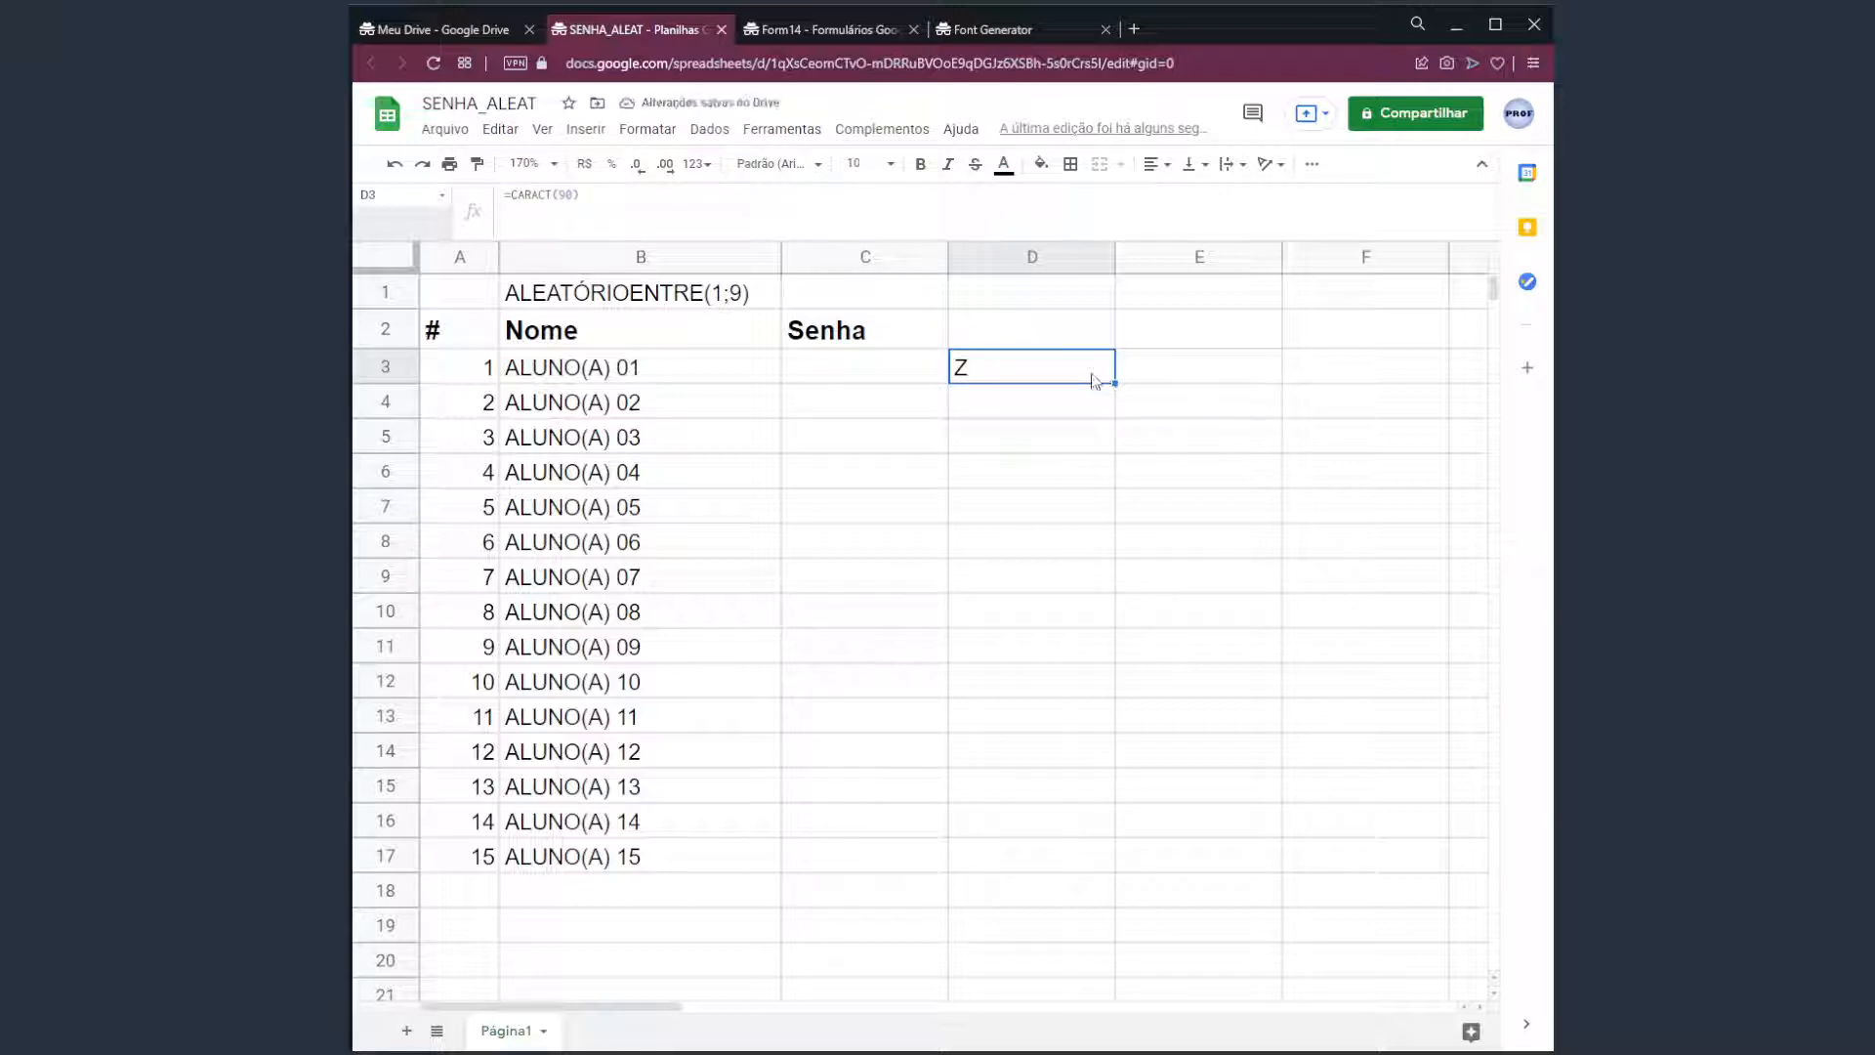
double_click(1073, 379)
key(Left)
key(BackSpace)
key(BackSpace)
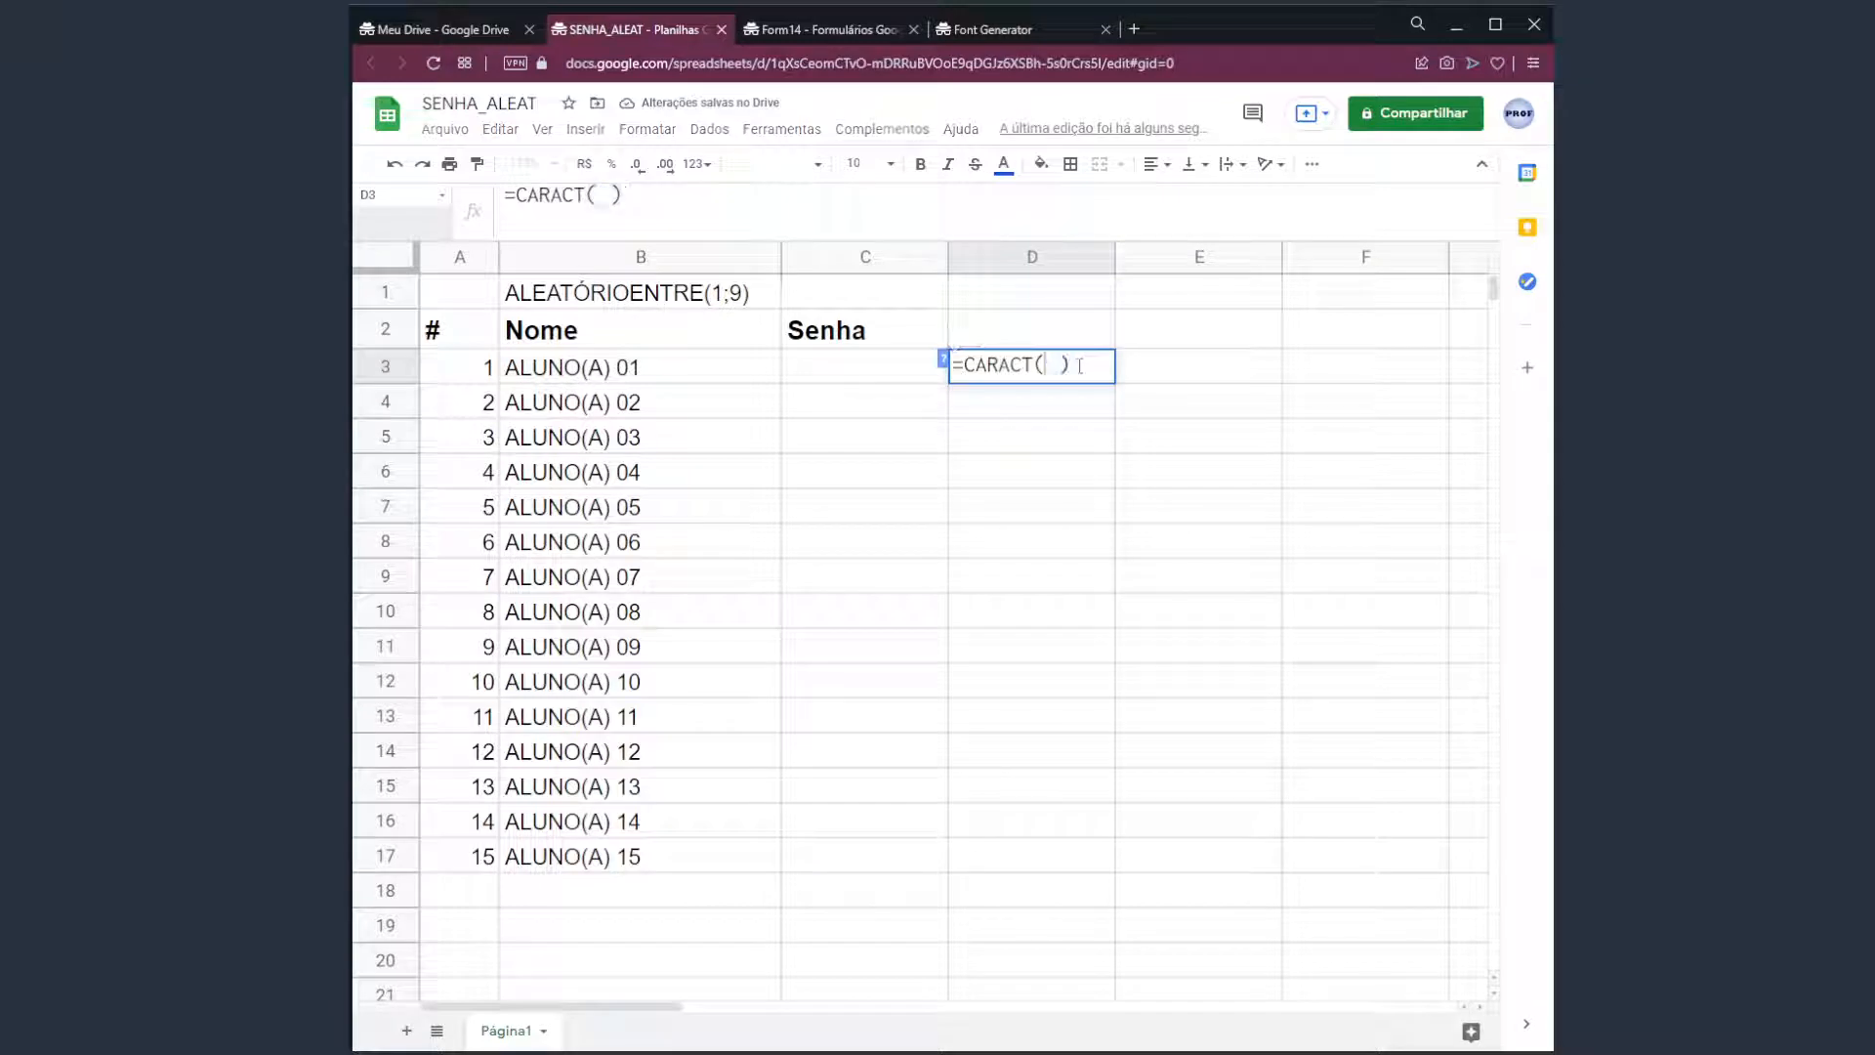
text(85)
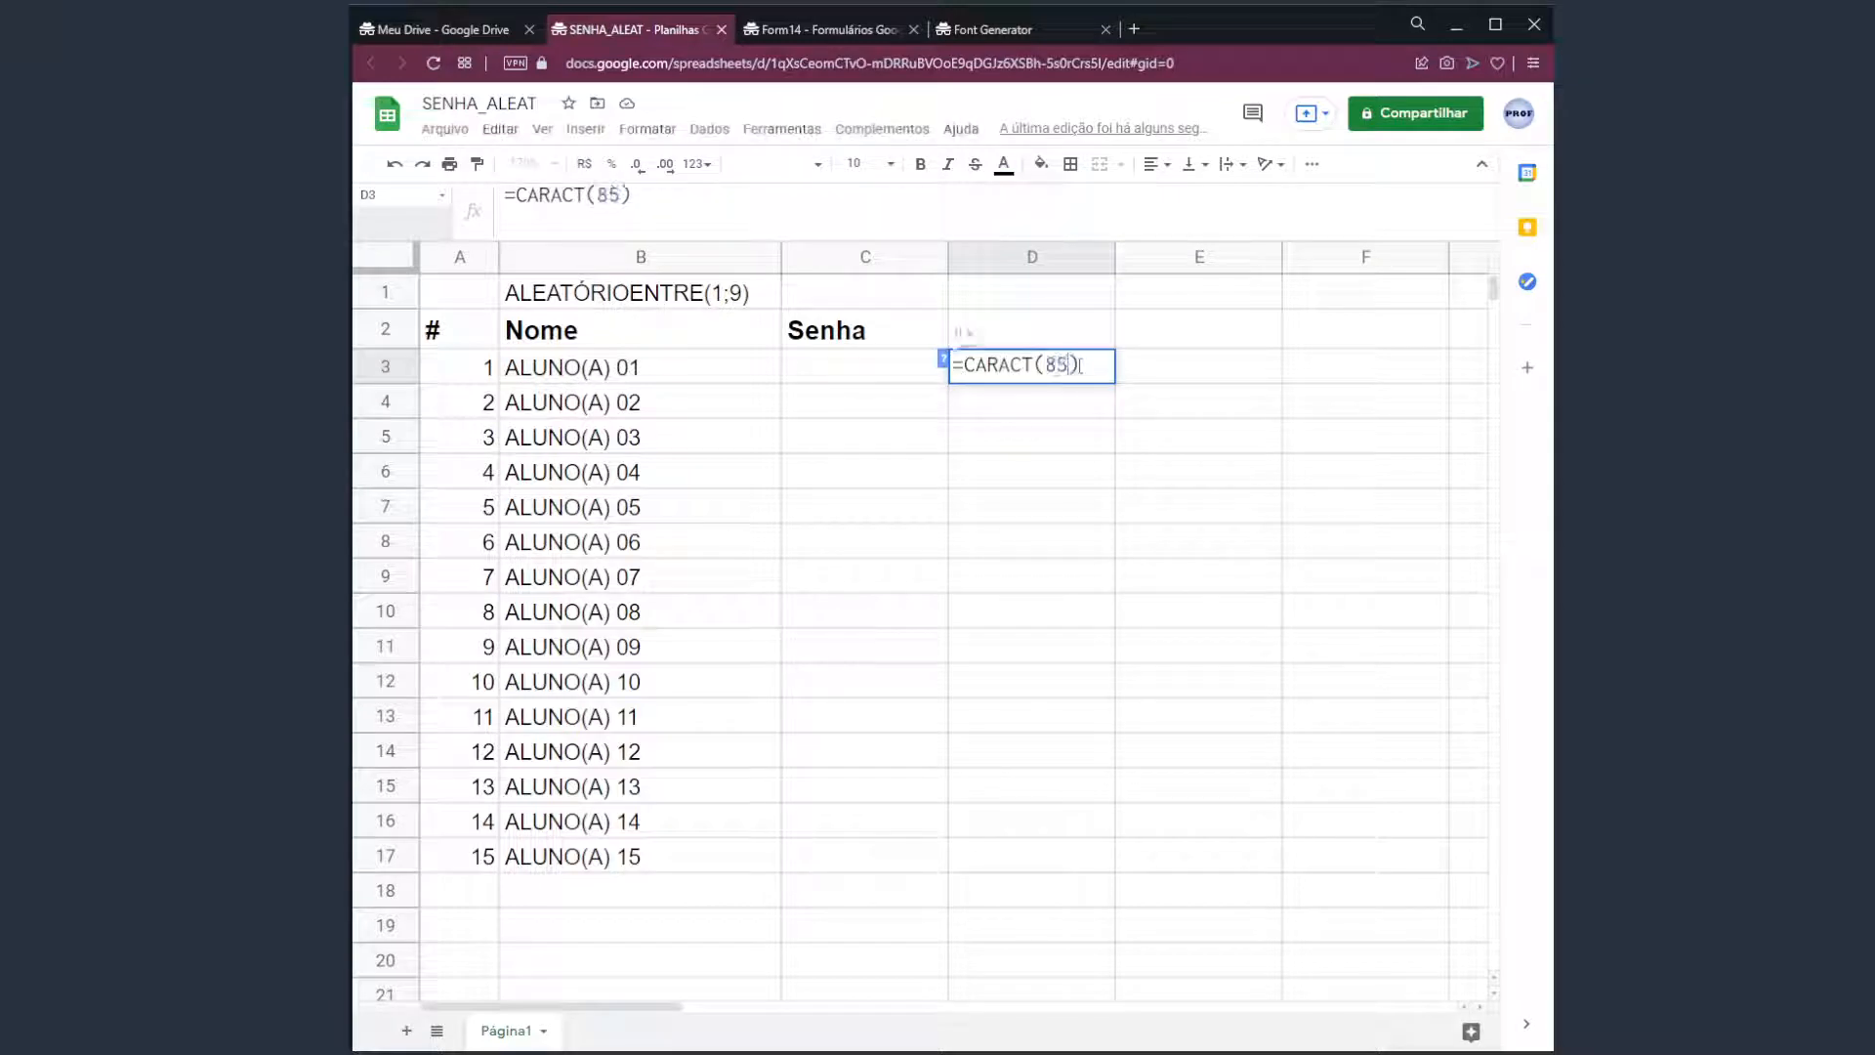
key(Return)
click(1081, 373)
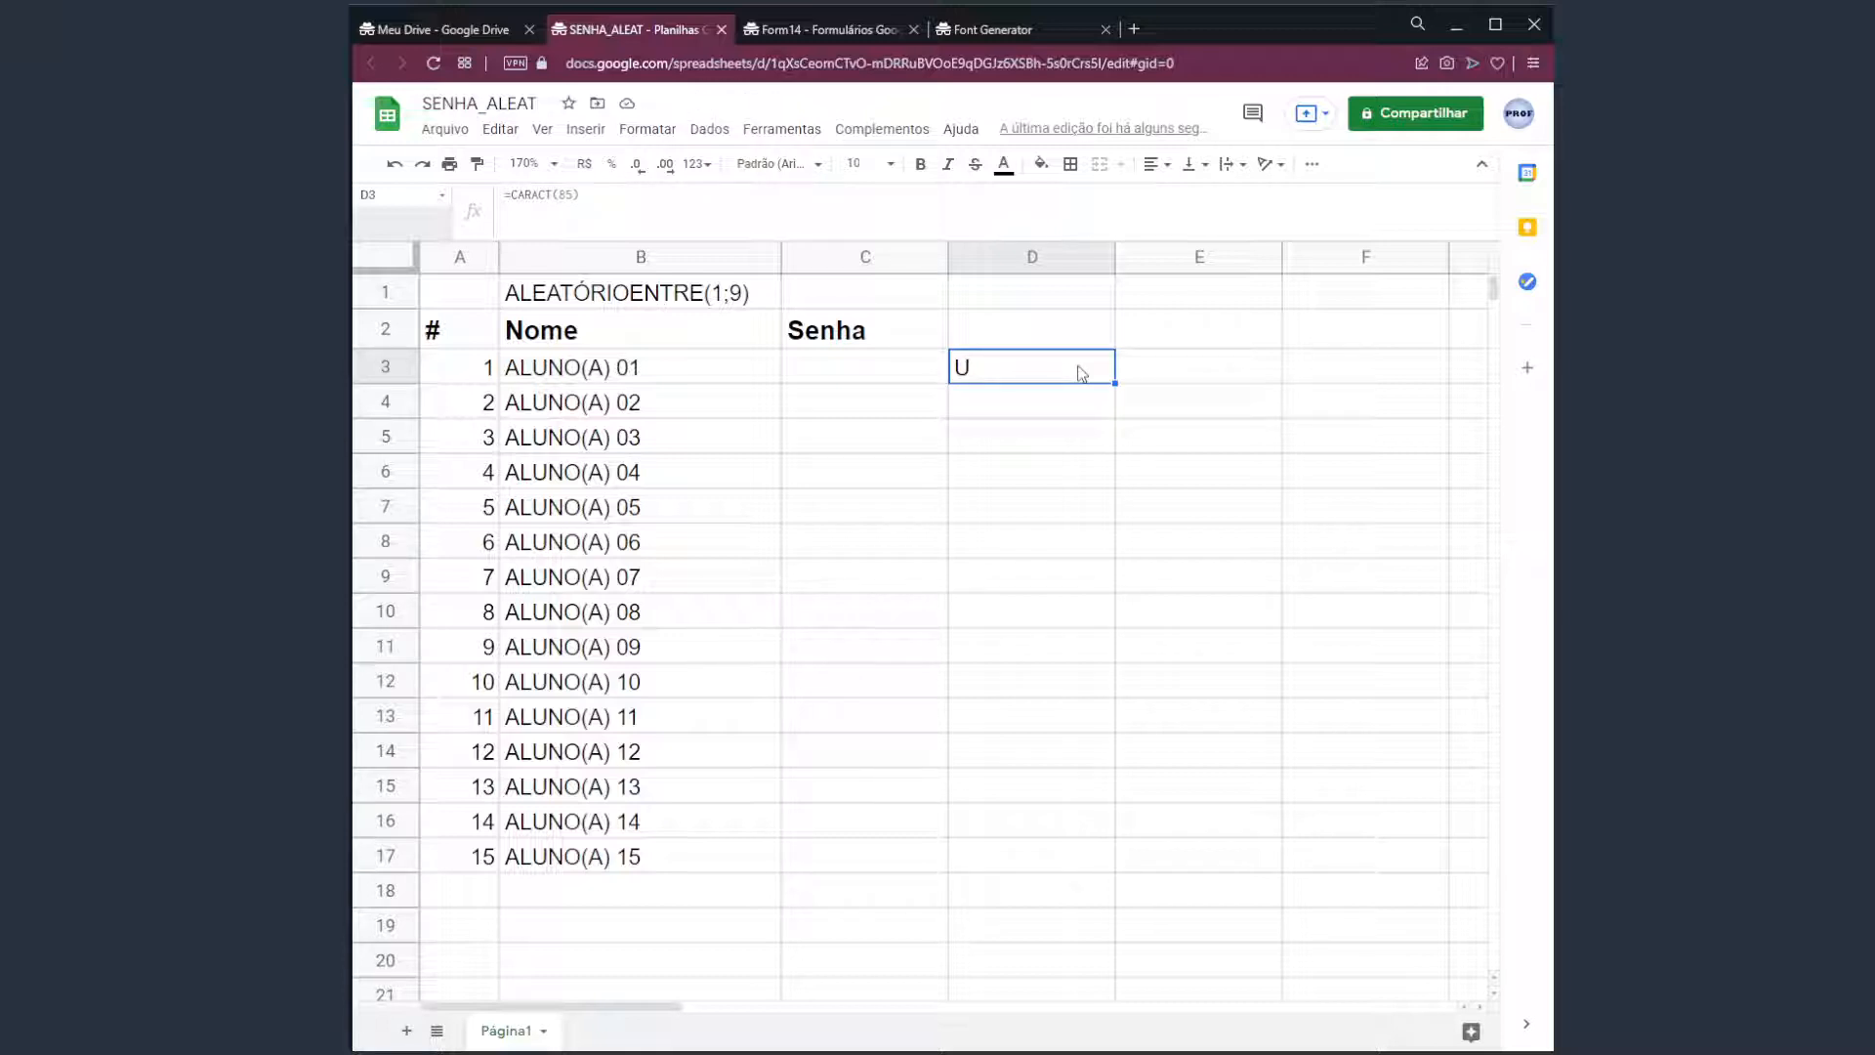
double_click(1081, 373)
double_click(1055, 365)
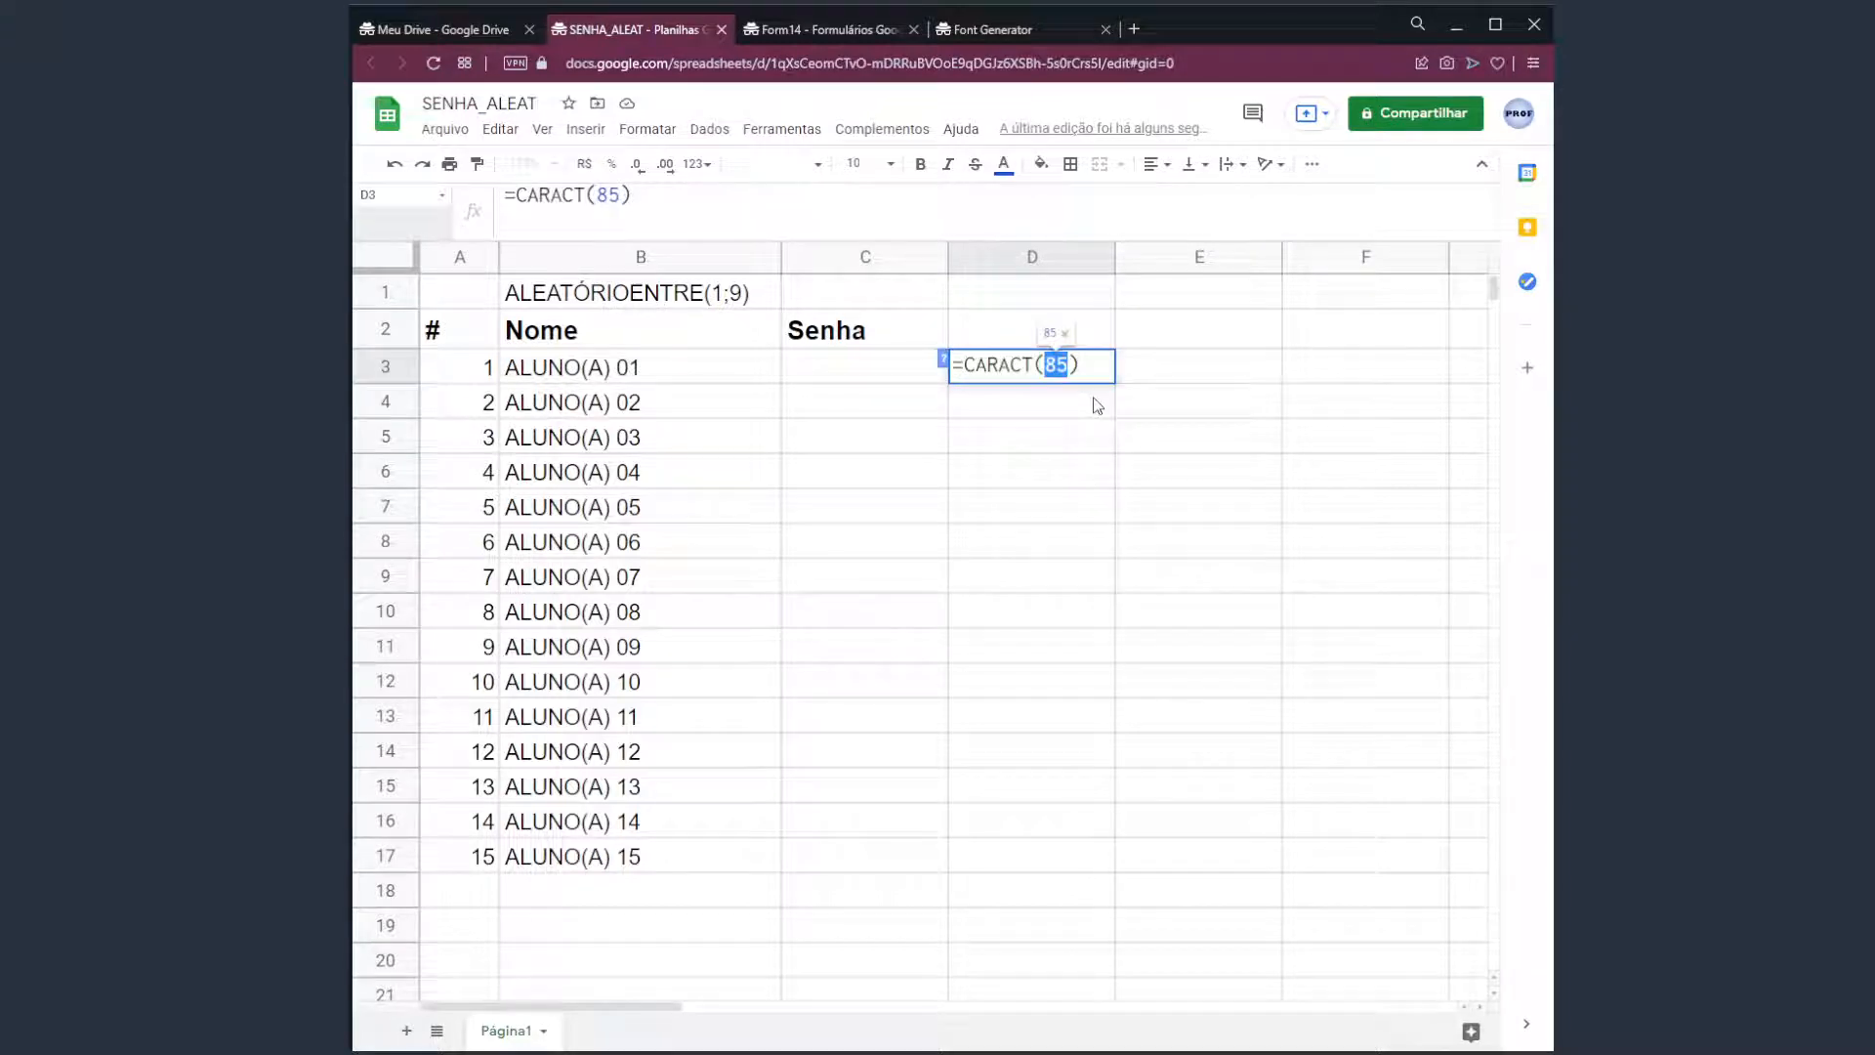
text(65)
key(Return)
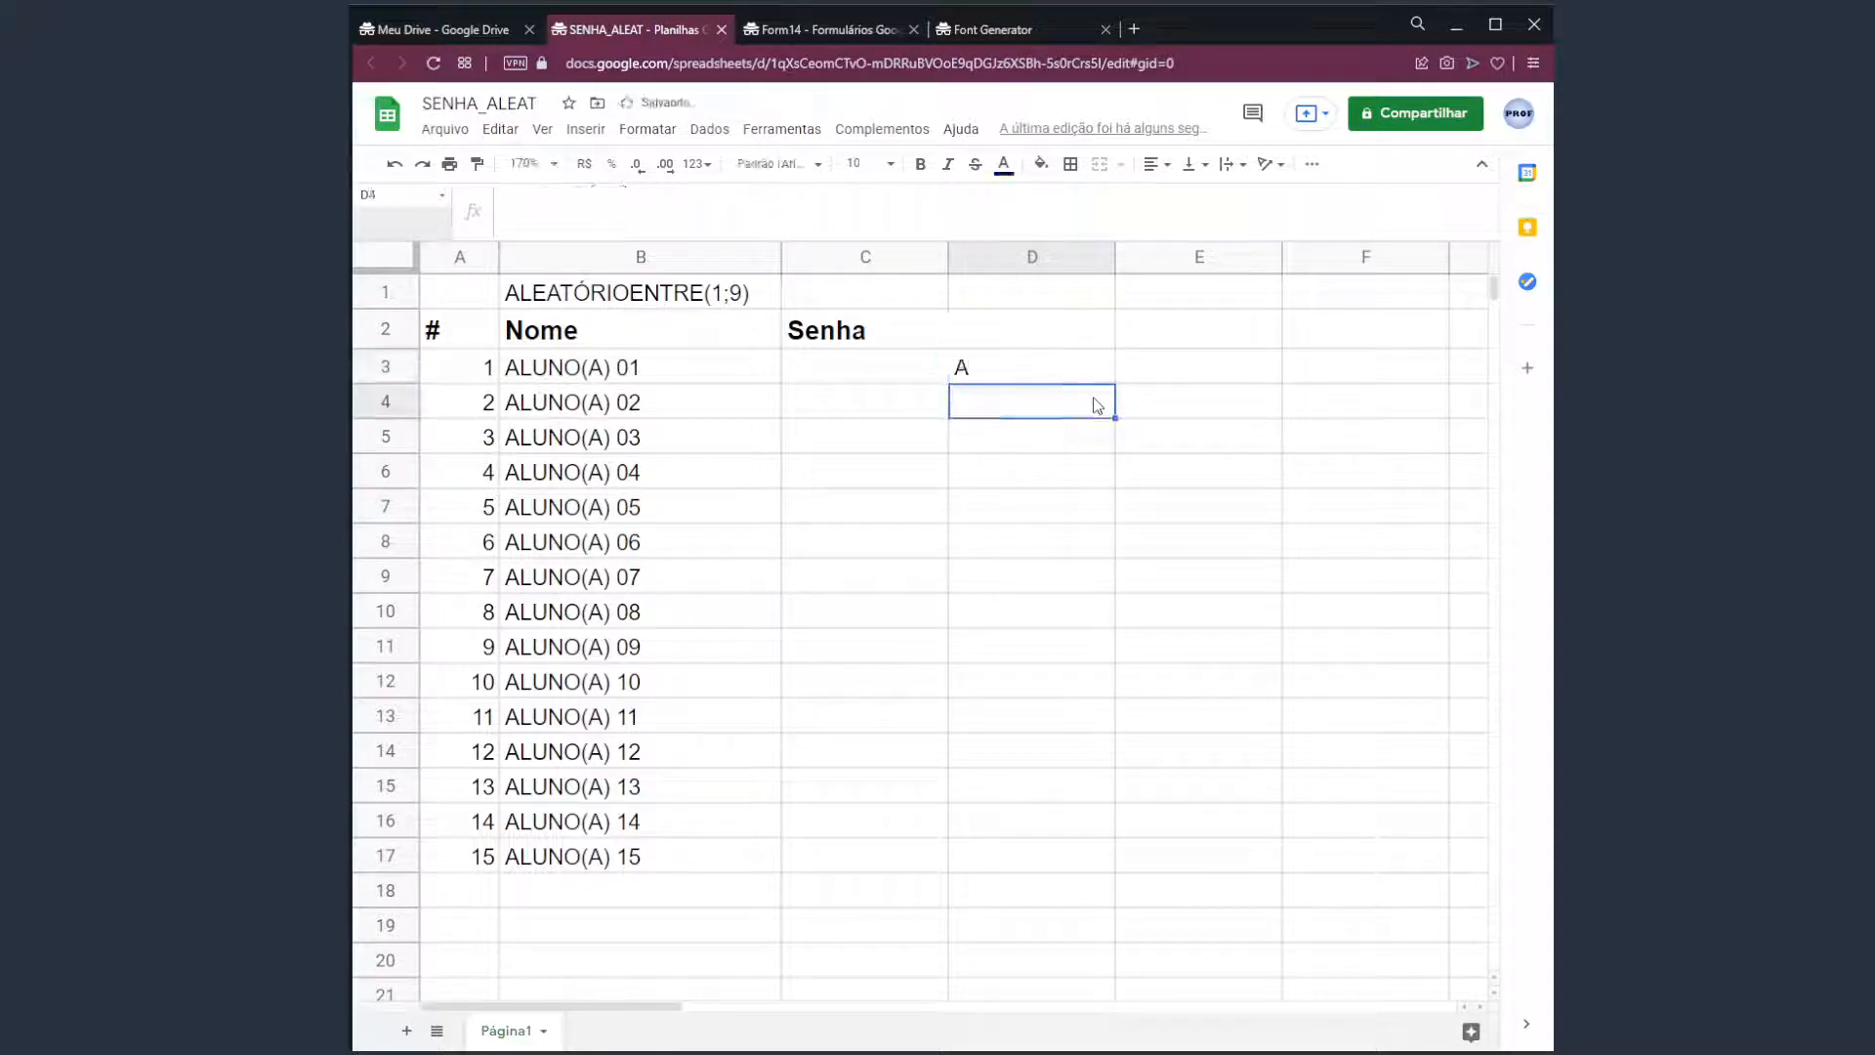
Enter =CARACT(90) in D4 so it shows Z.
text(=CARA)
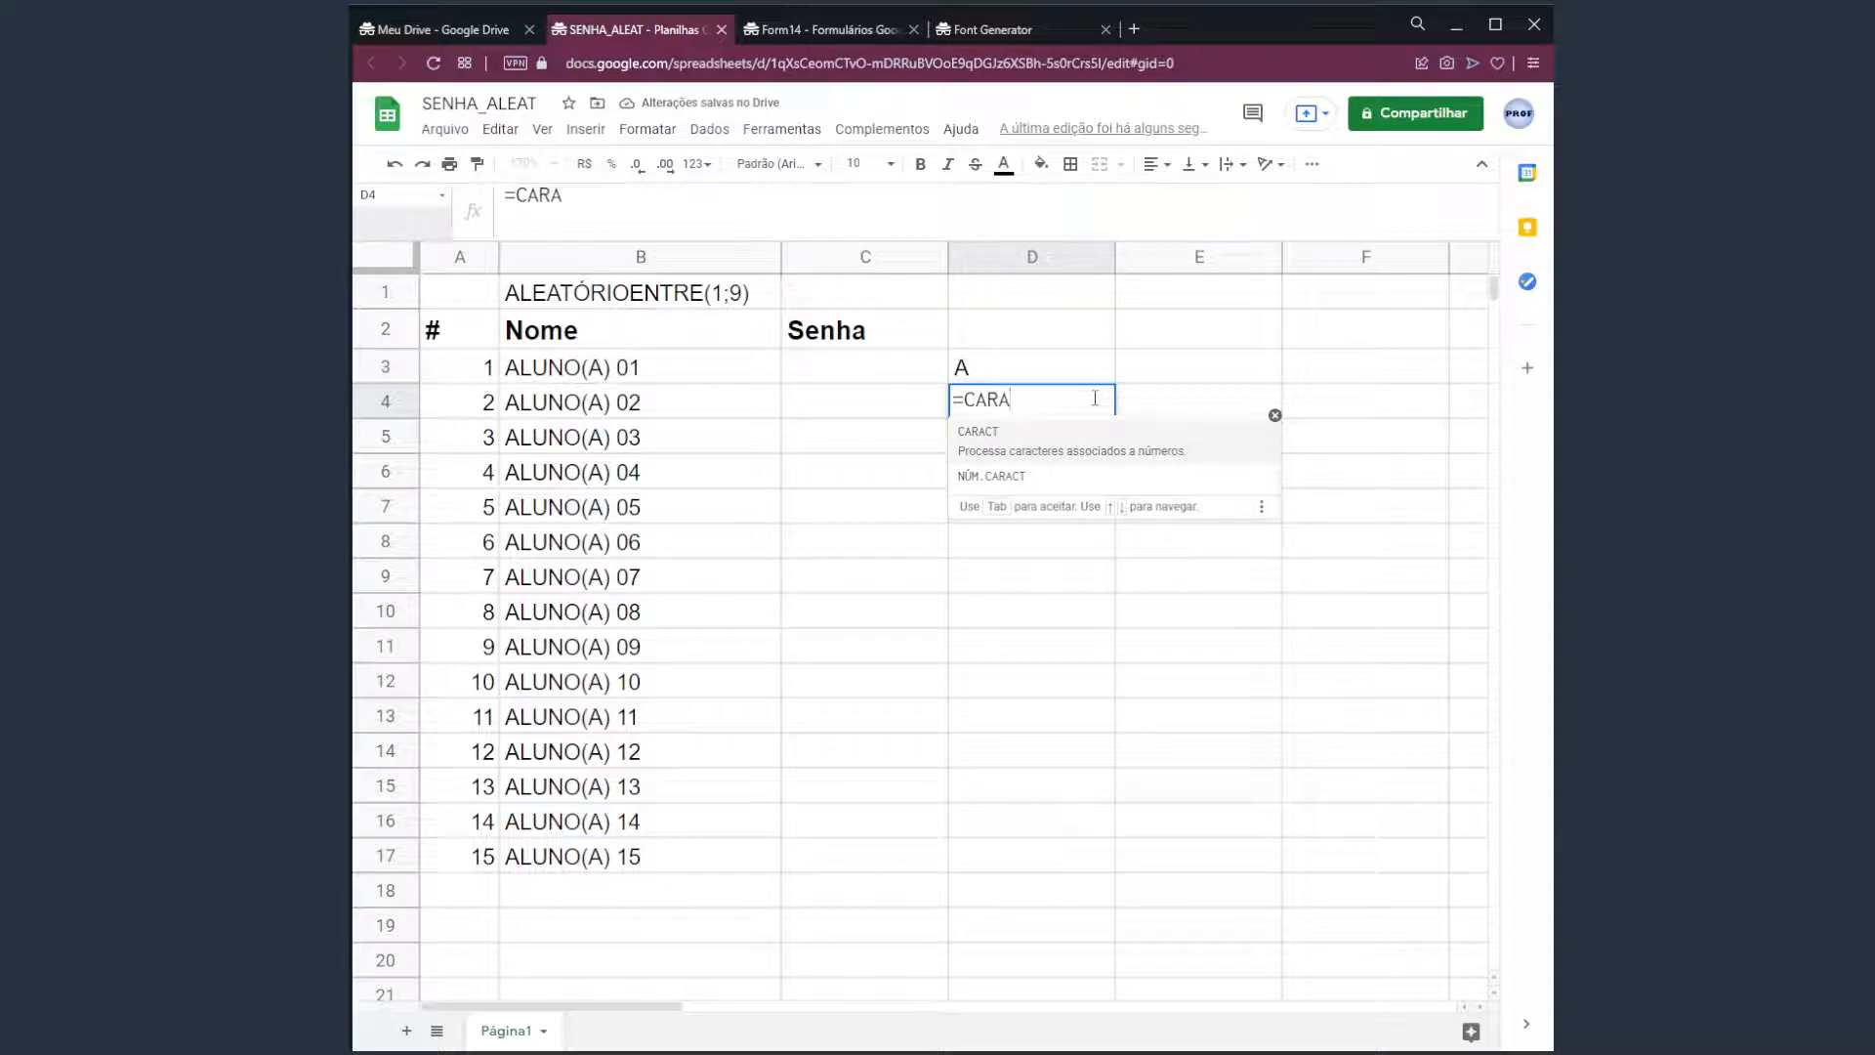
click(1059, 444)
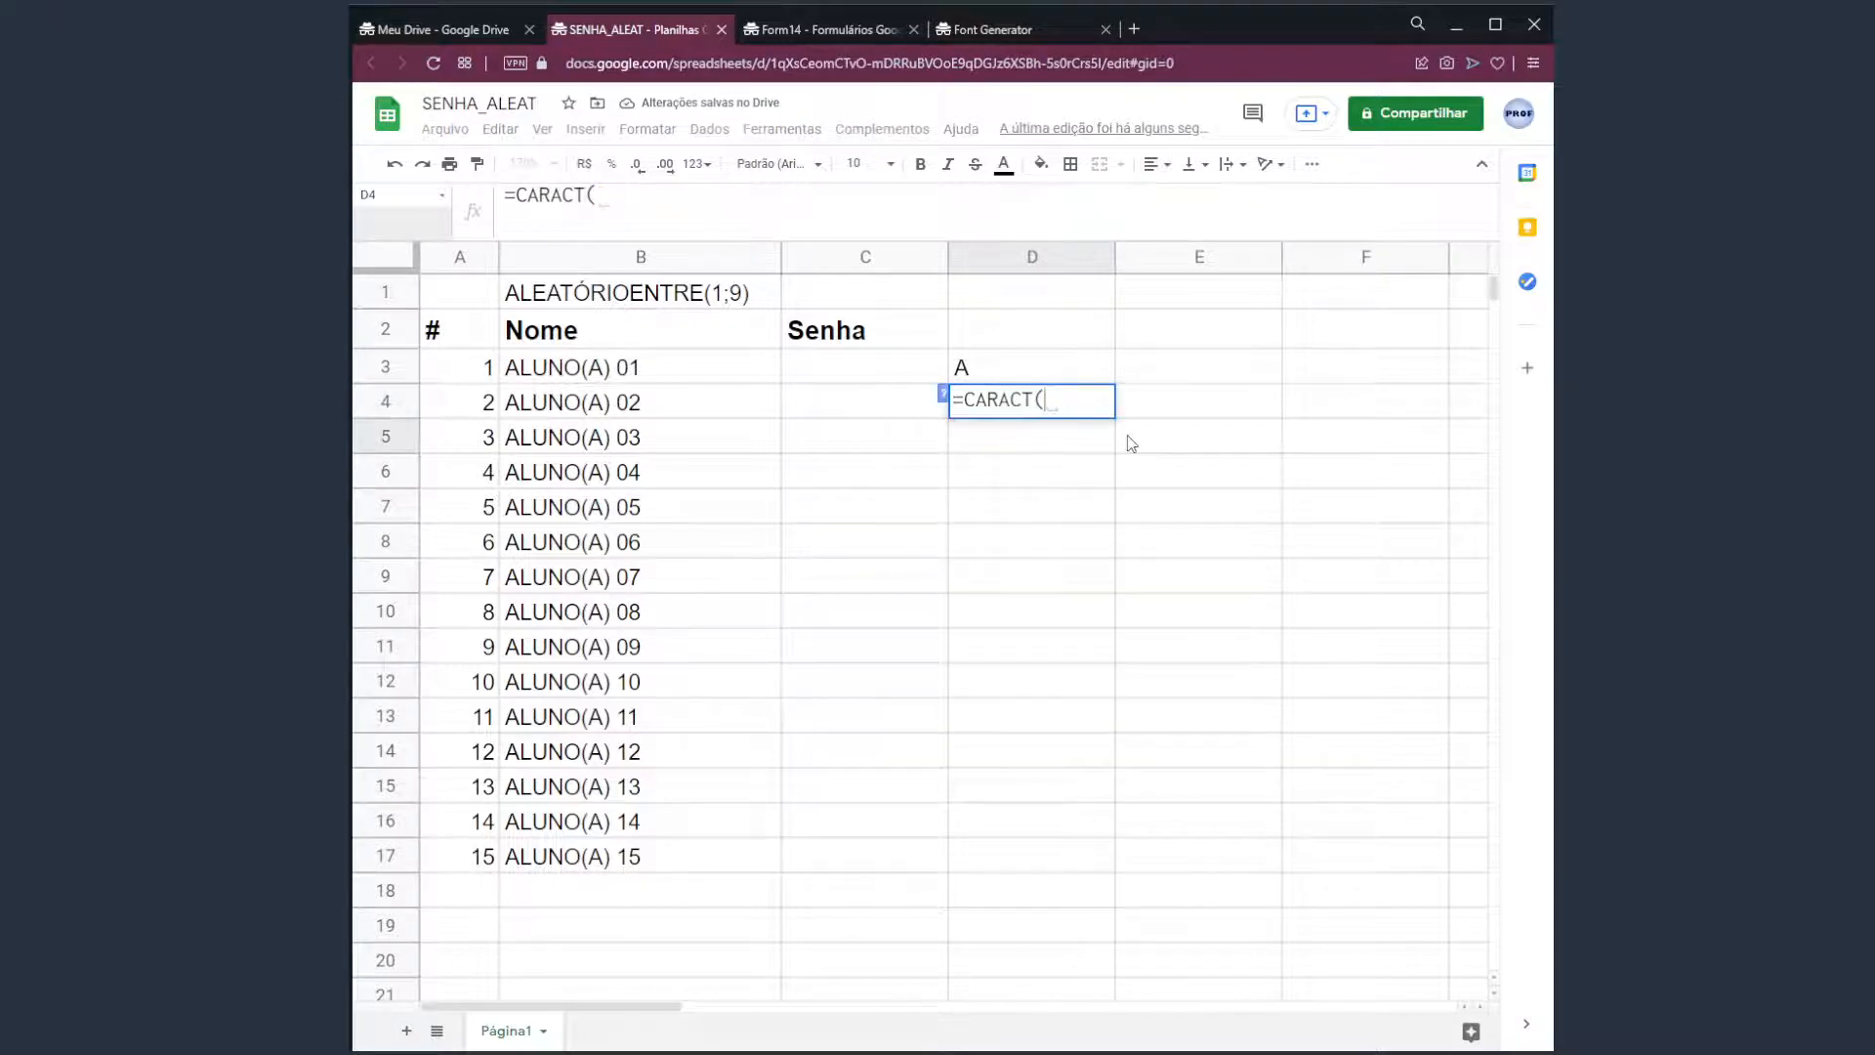
text(90))
key(Return)
key(Up)
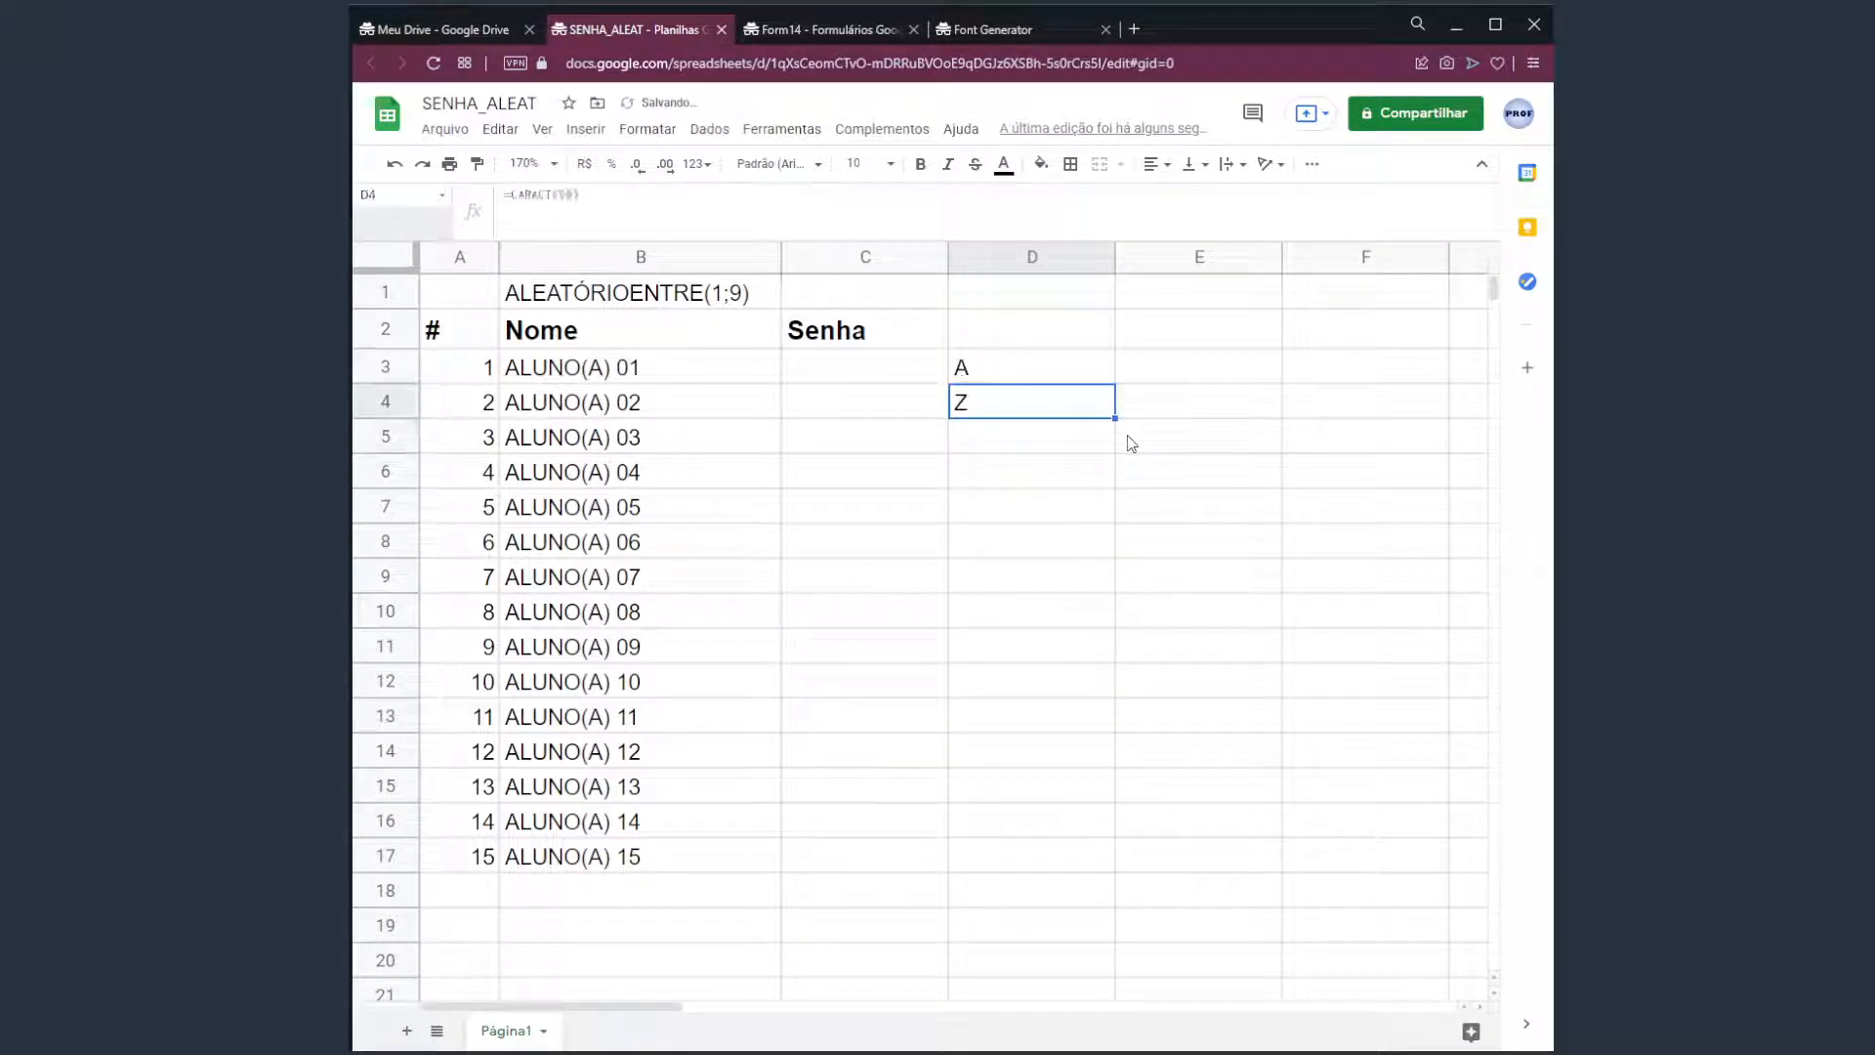
click(1032, 381)
click(1032, 405)
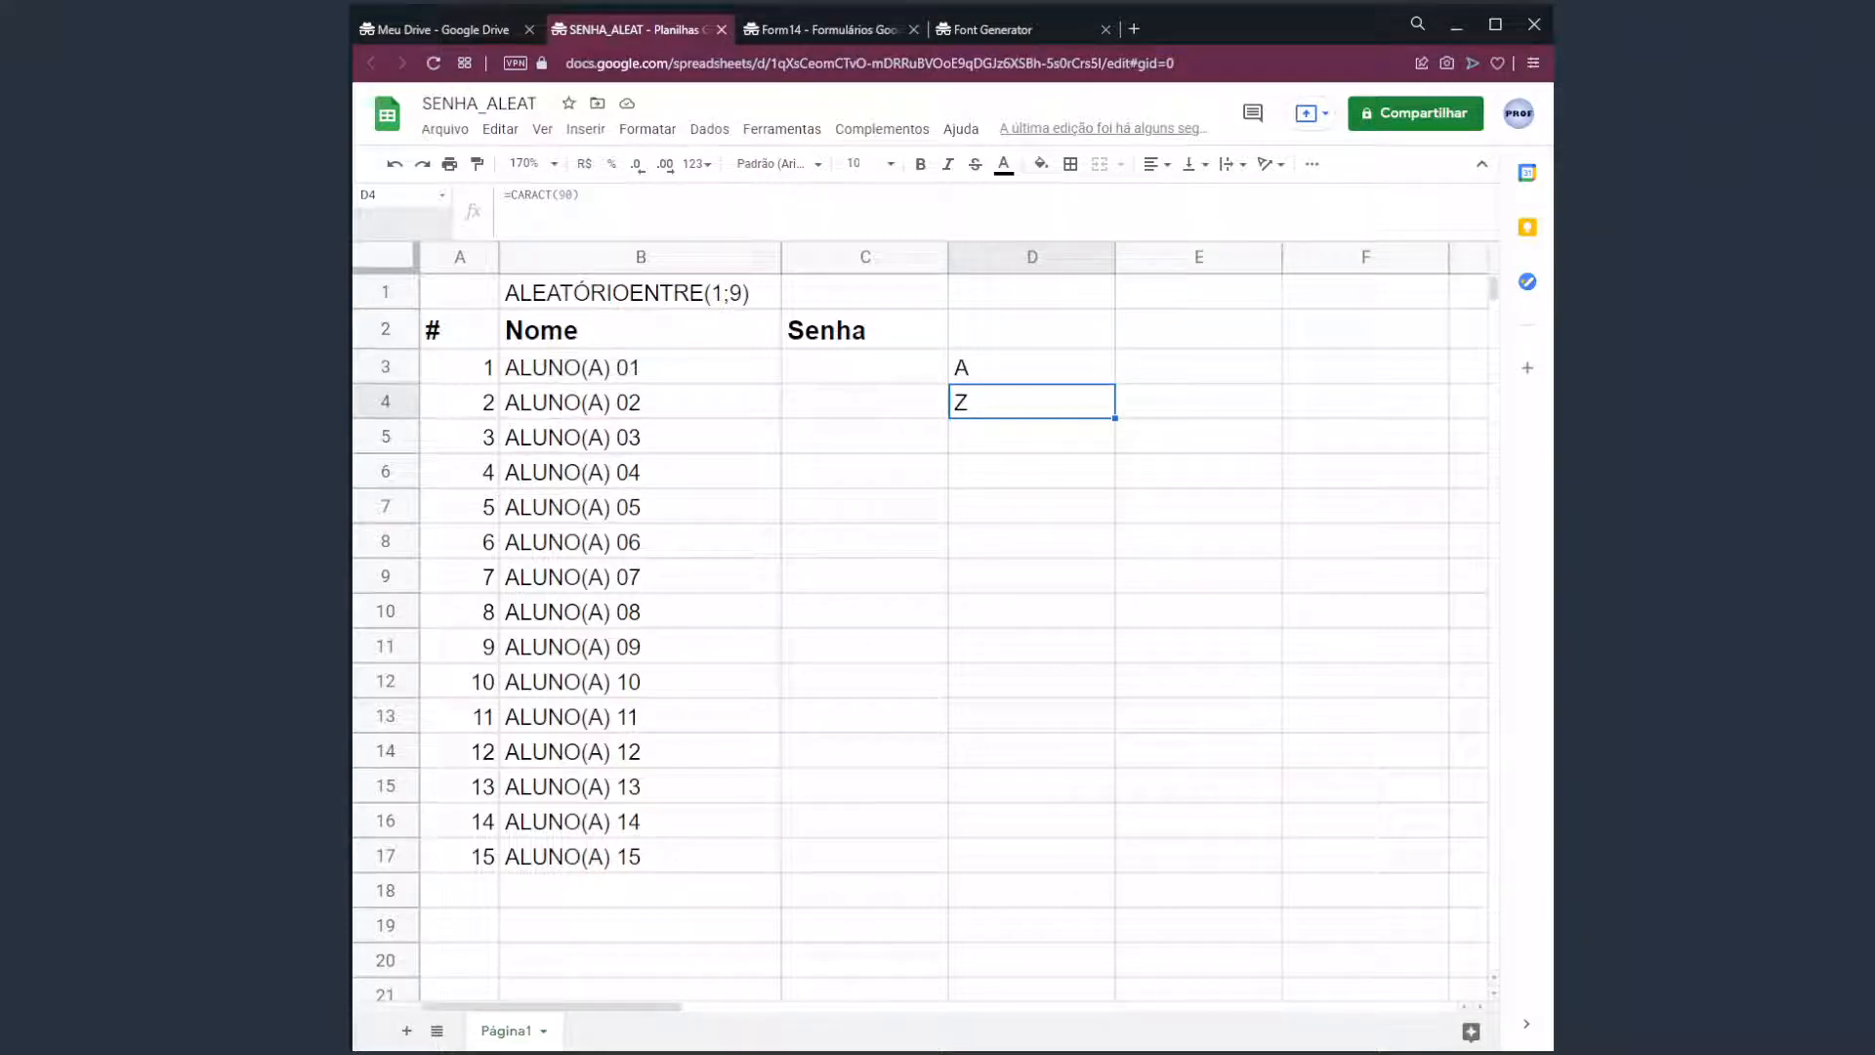
click(632, 201)
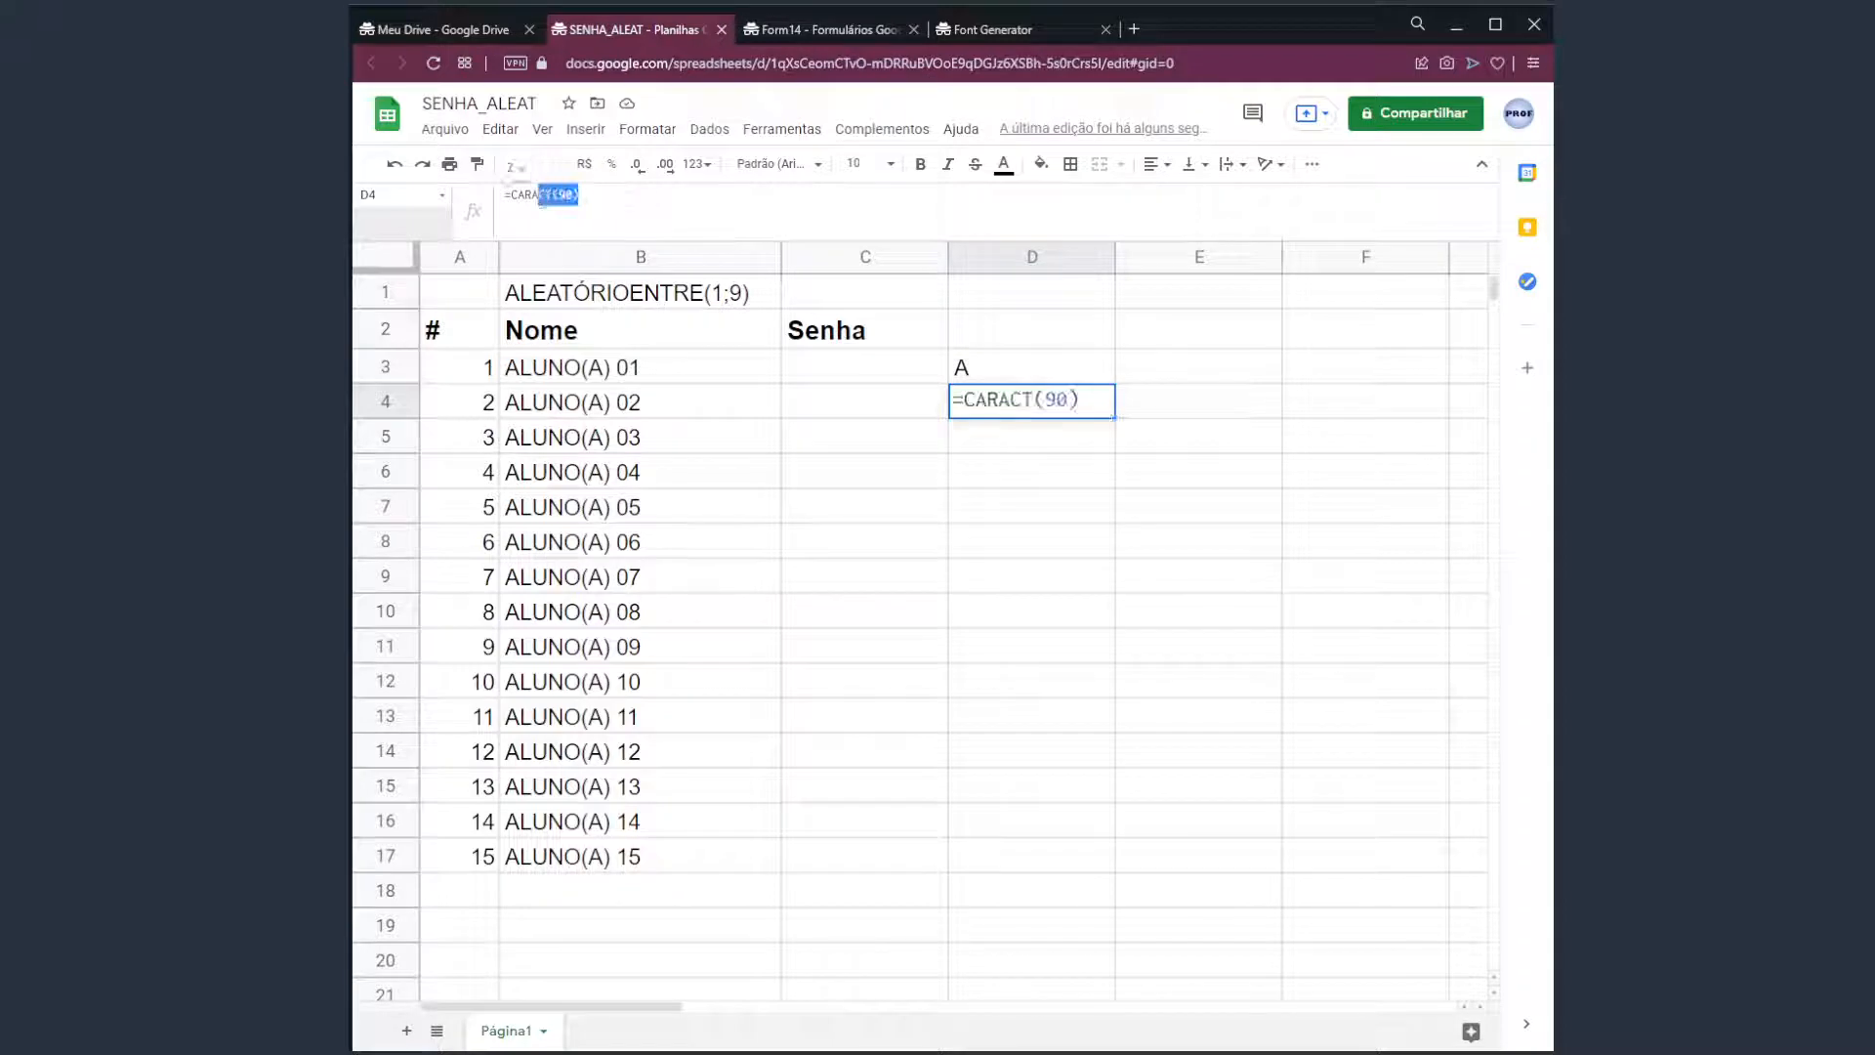
key(Escape)
click(1032, 366)
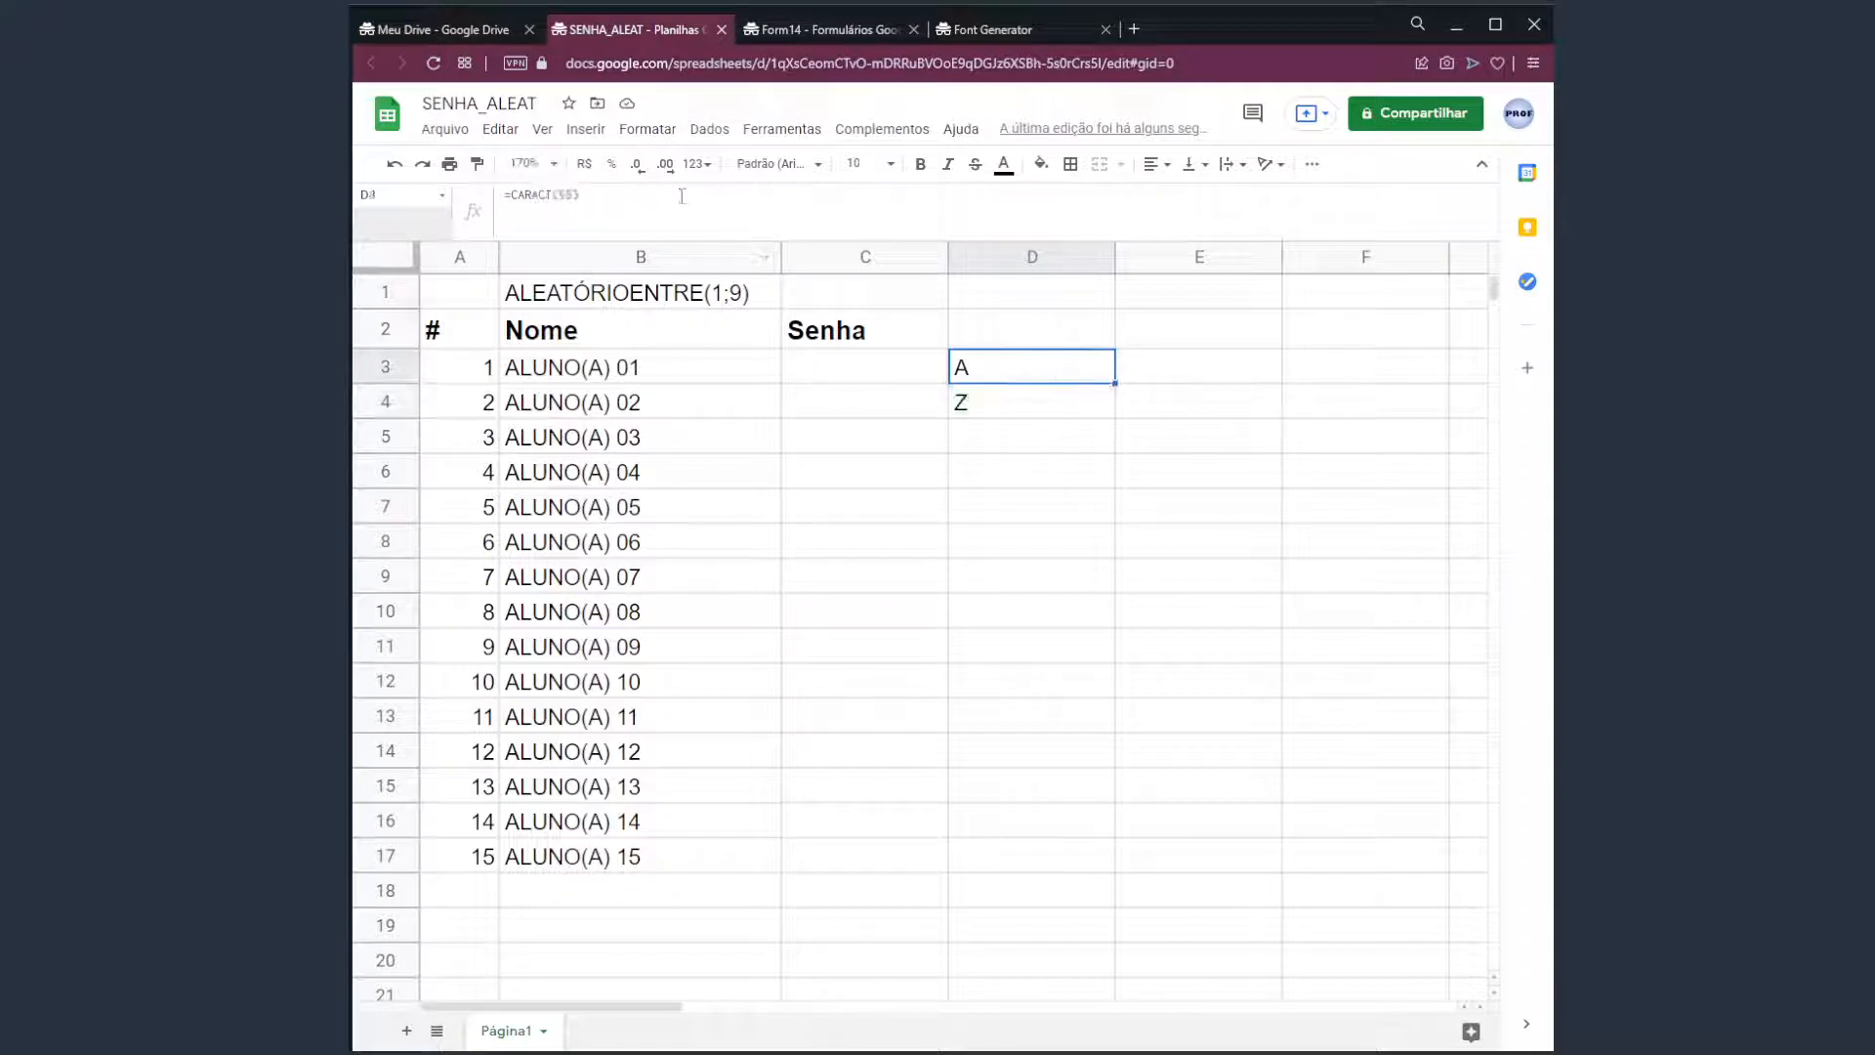
drag(581, 194, 509, 194)
key(ctrl+c)
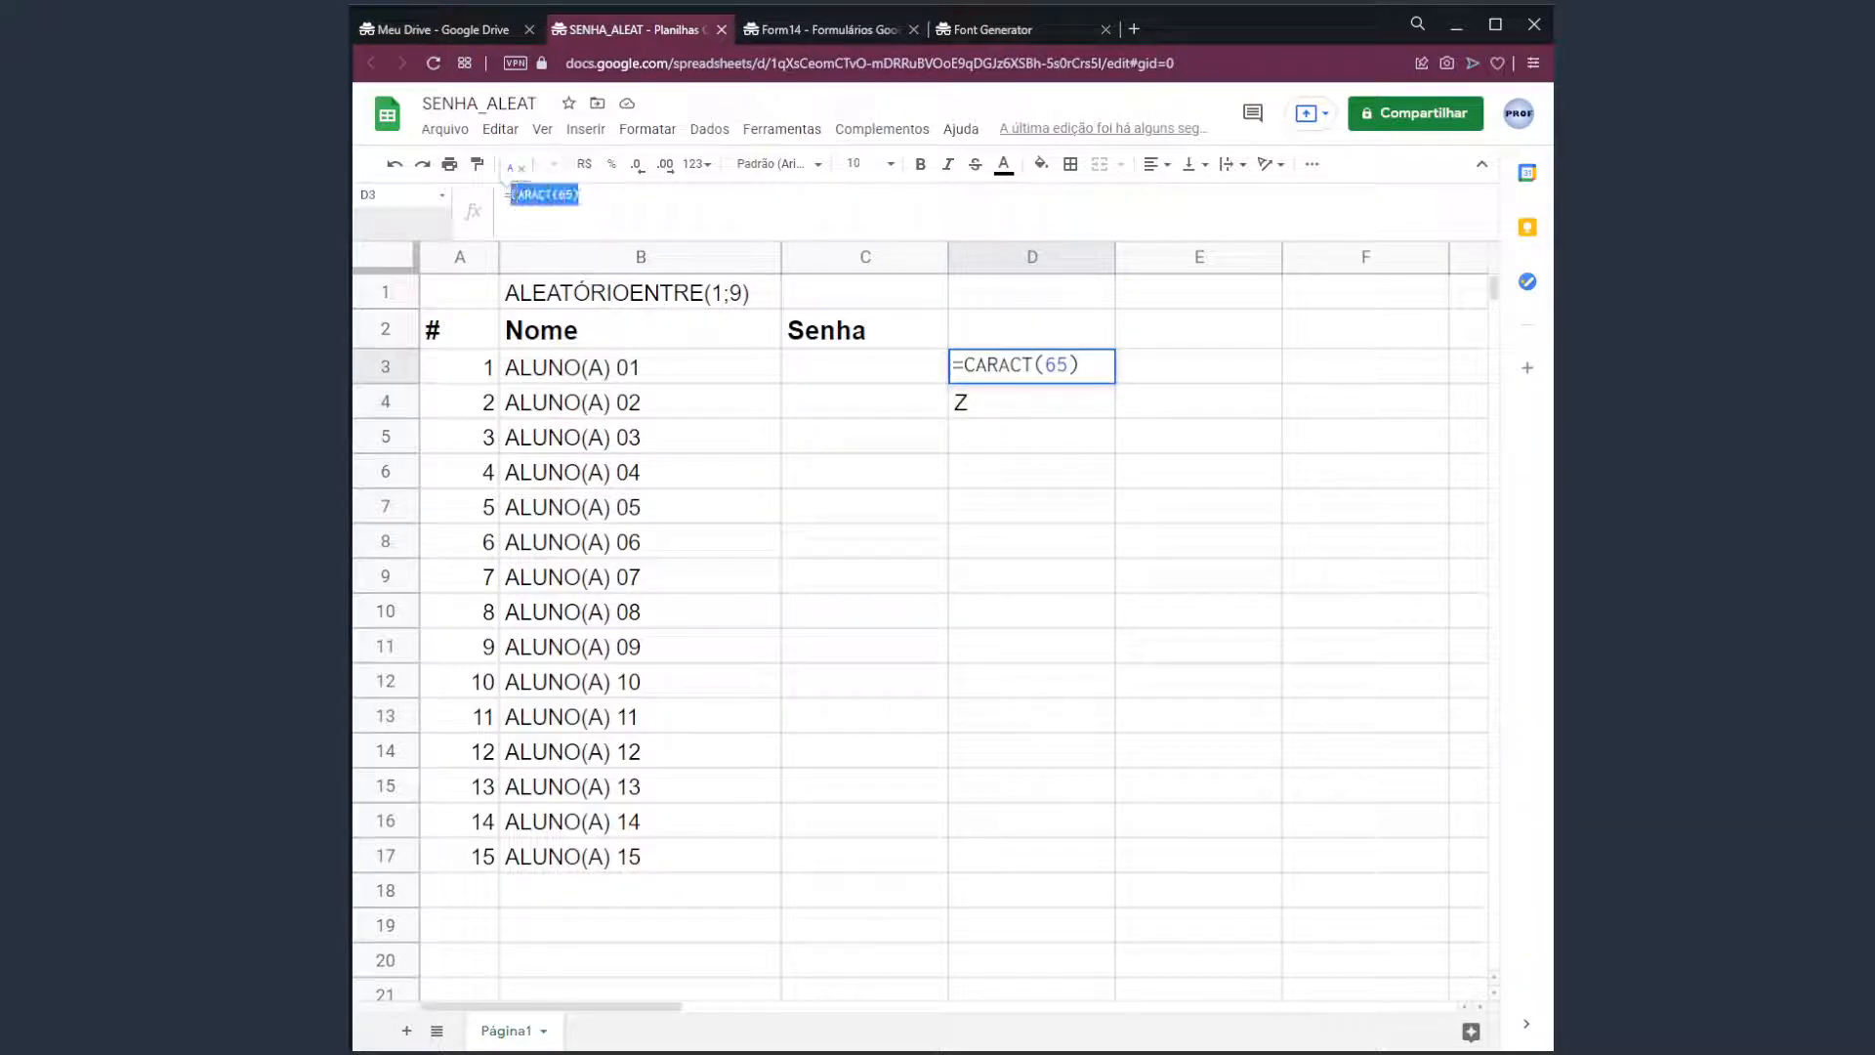
key(Escape)
click(887, 292)
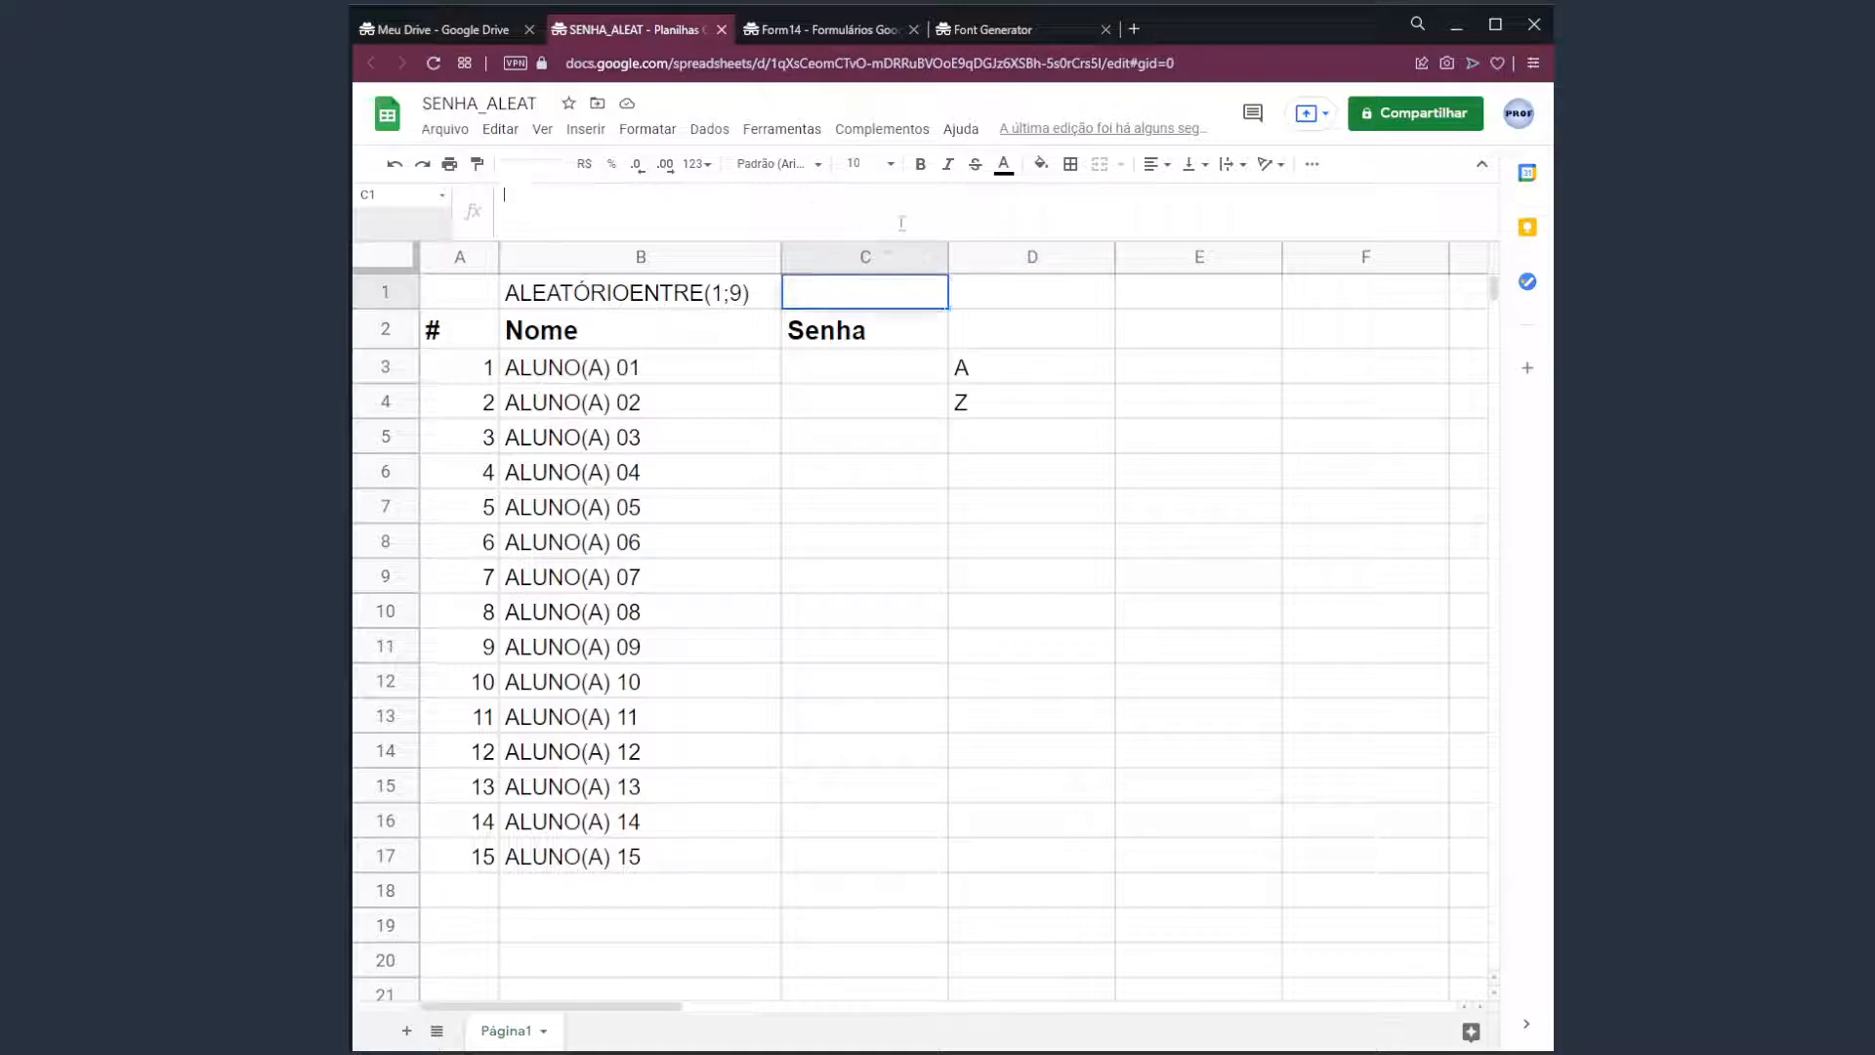
key(ctrl+v)
key(Return)
key(Down)
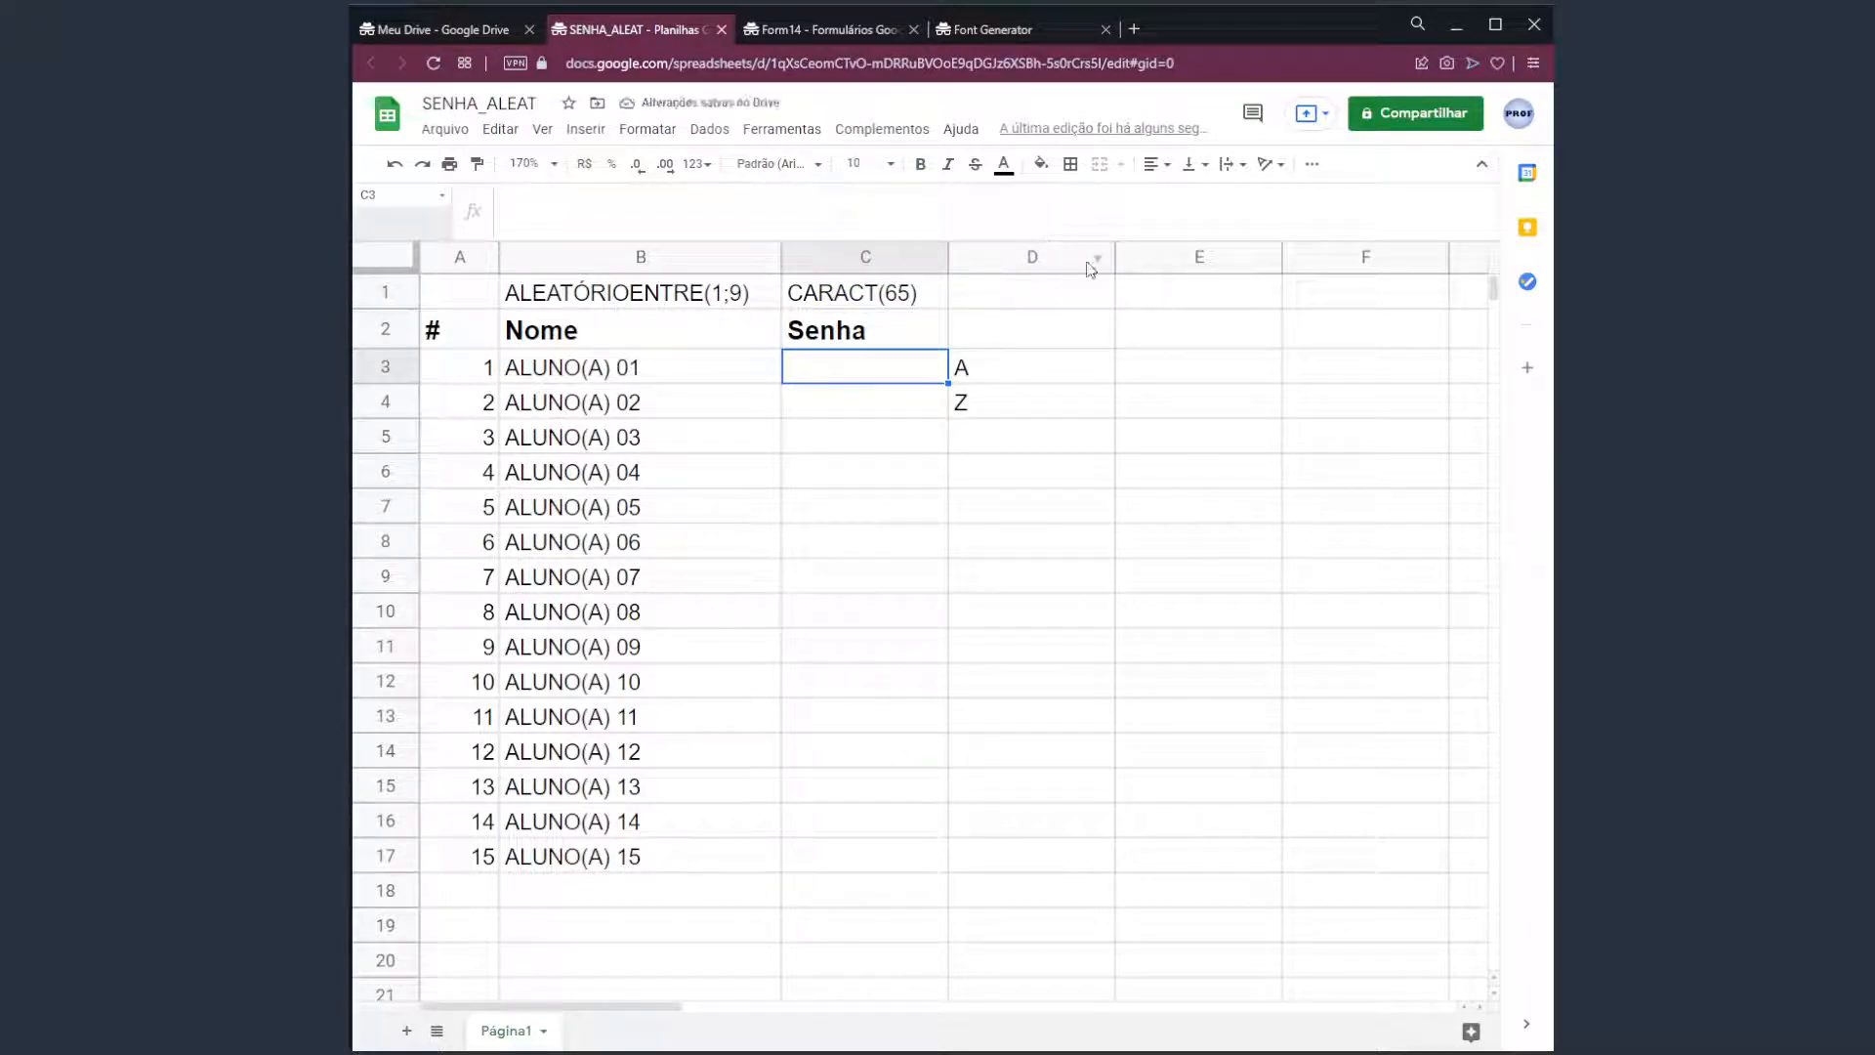
click(741, 299)
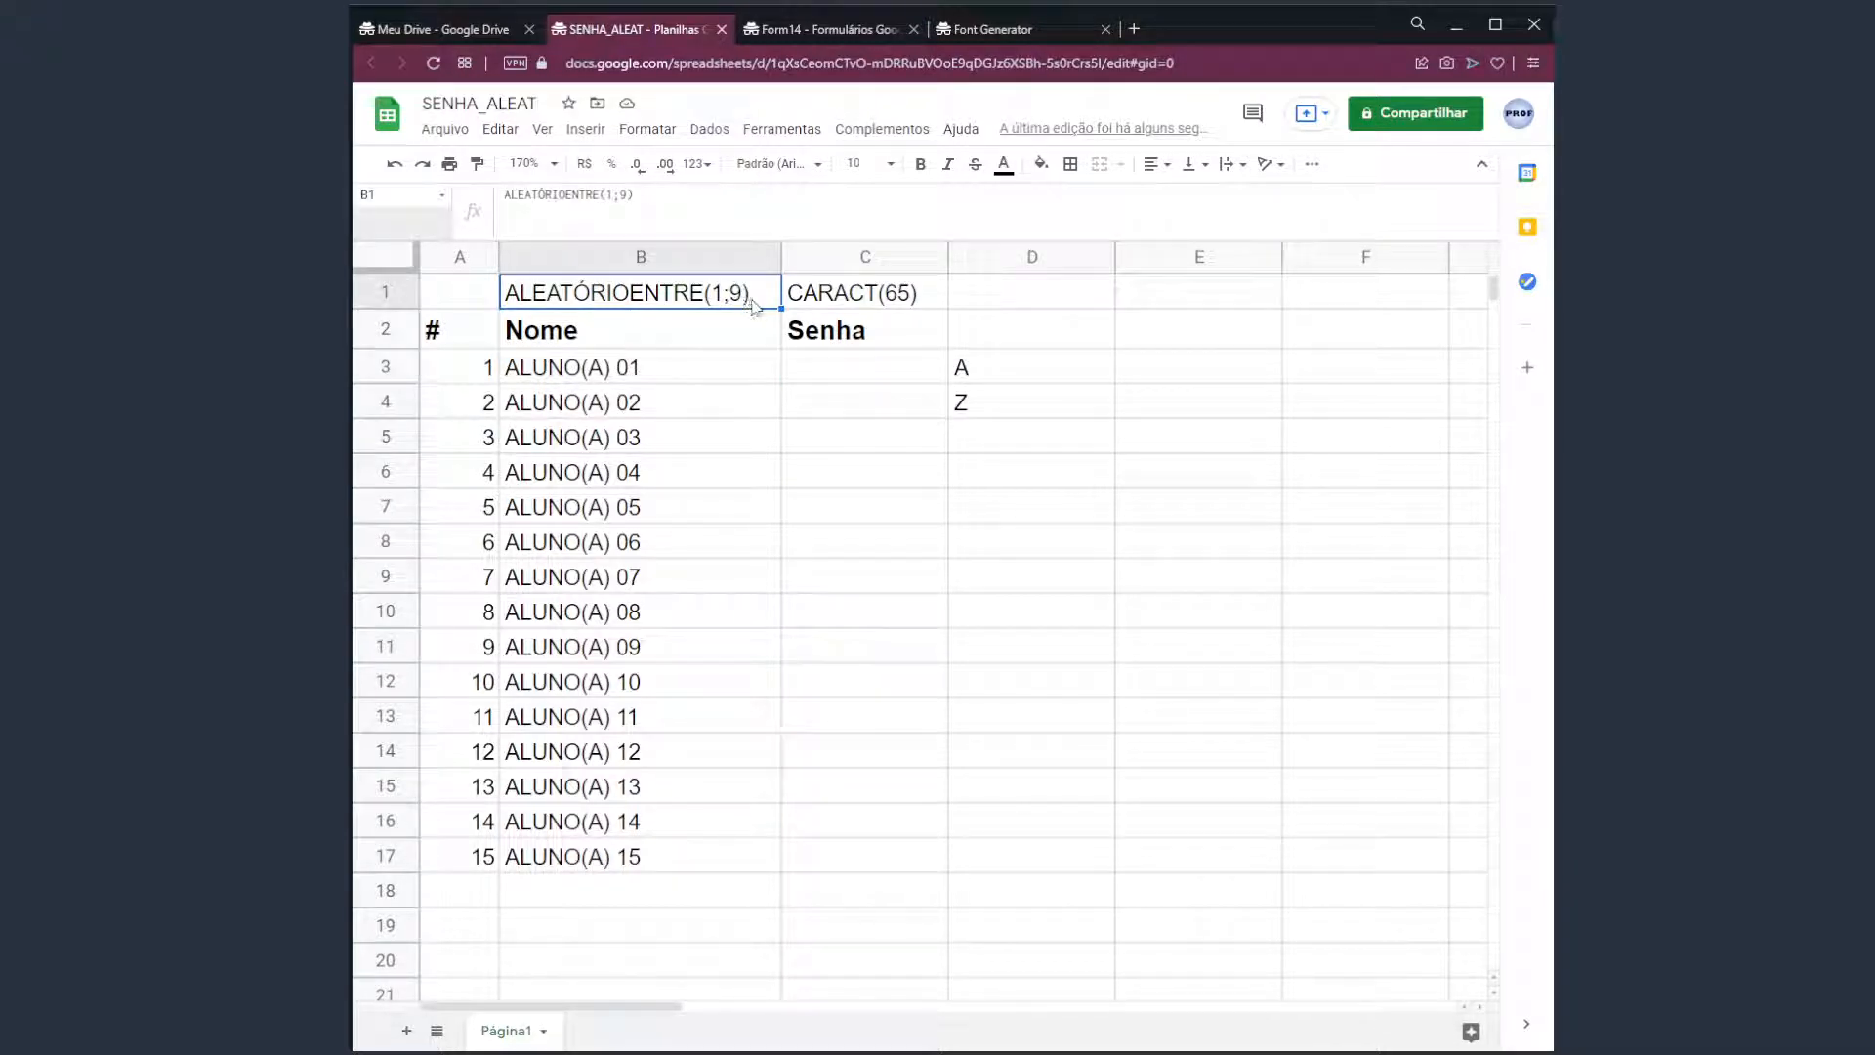
click(879, 299)
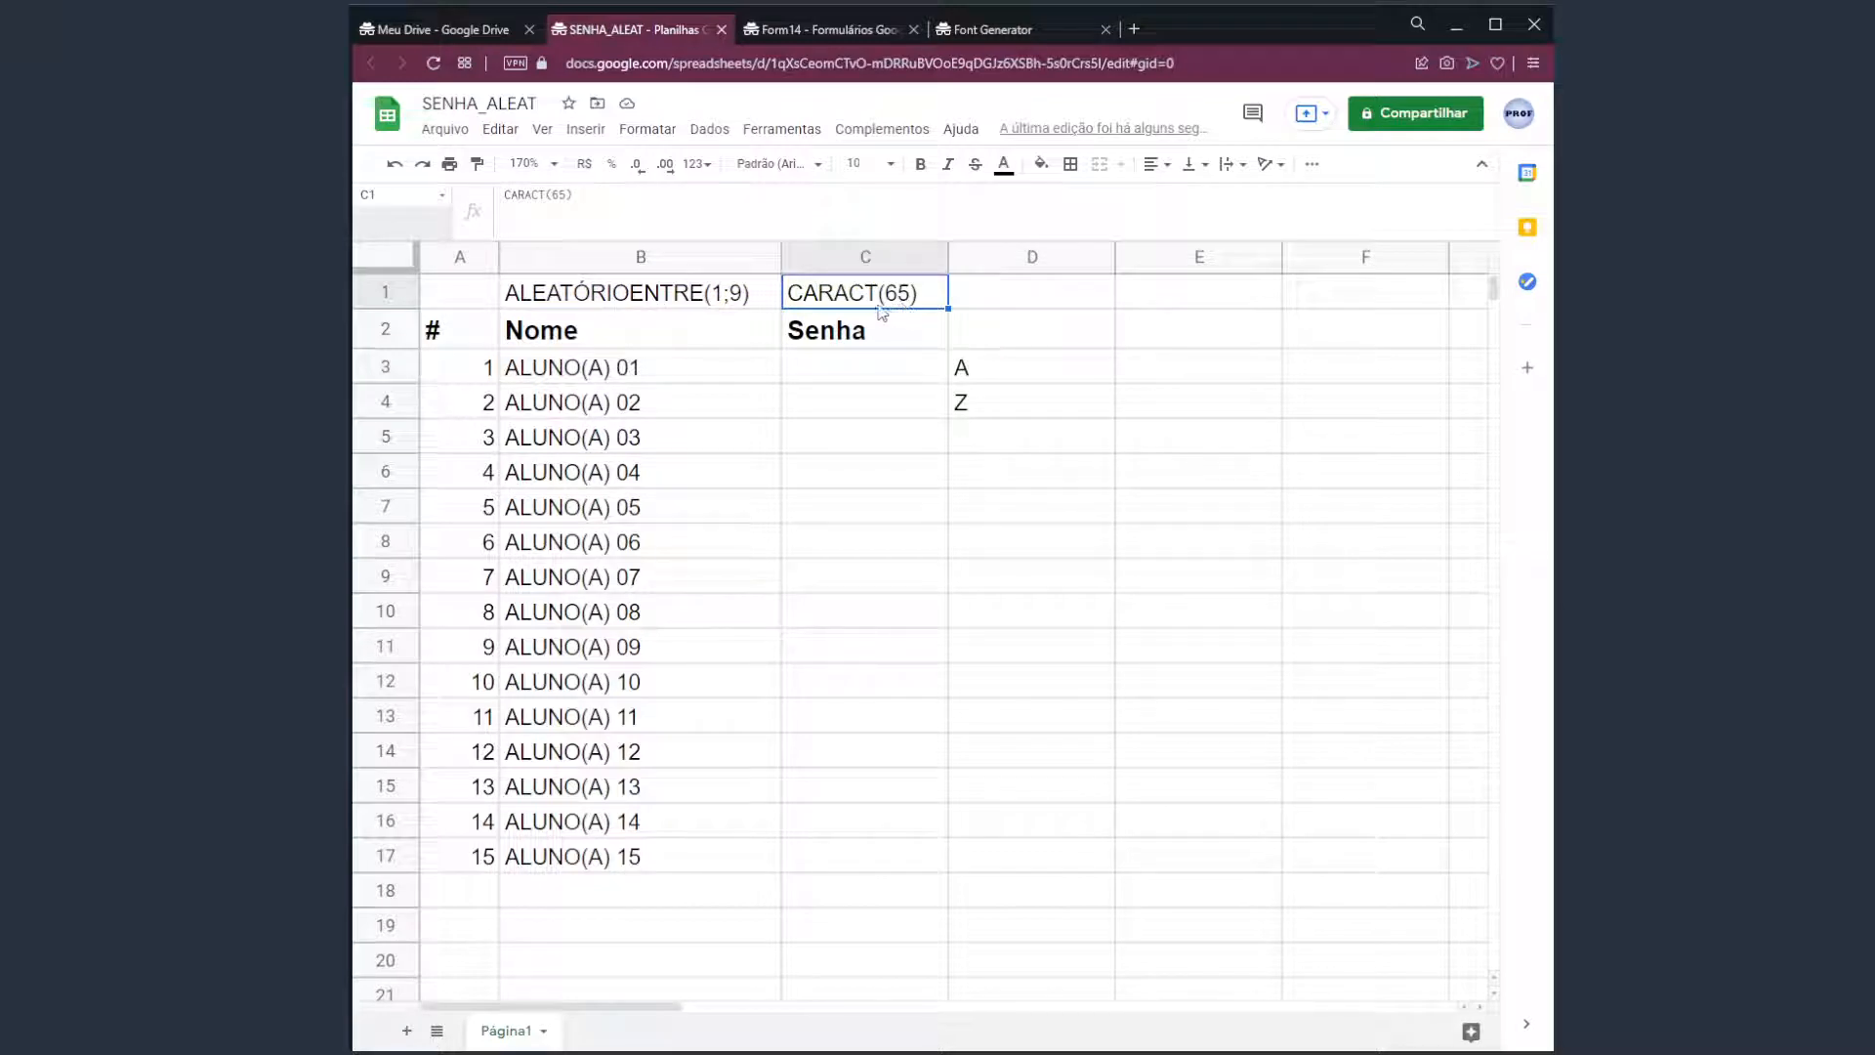
double_click(798, 303)
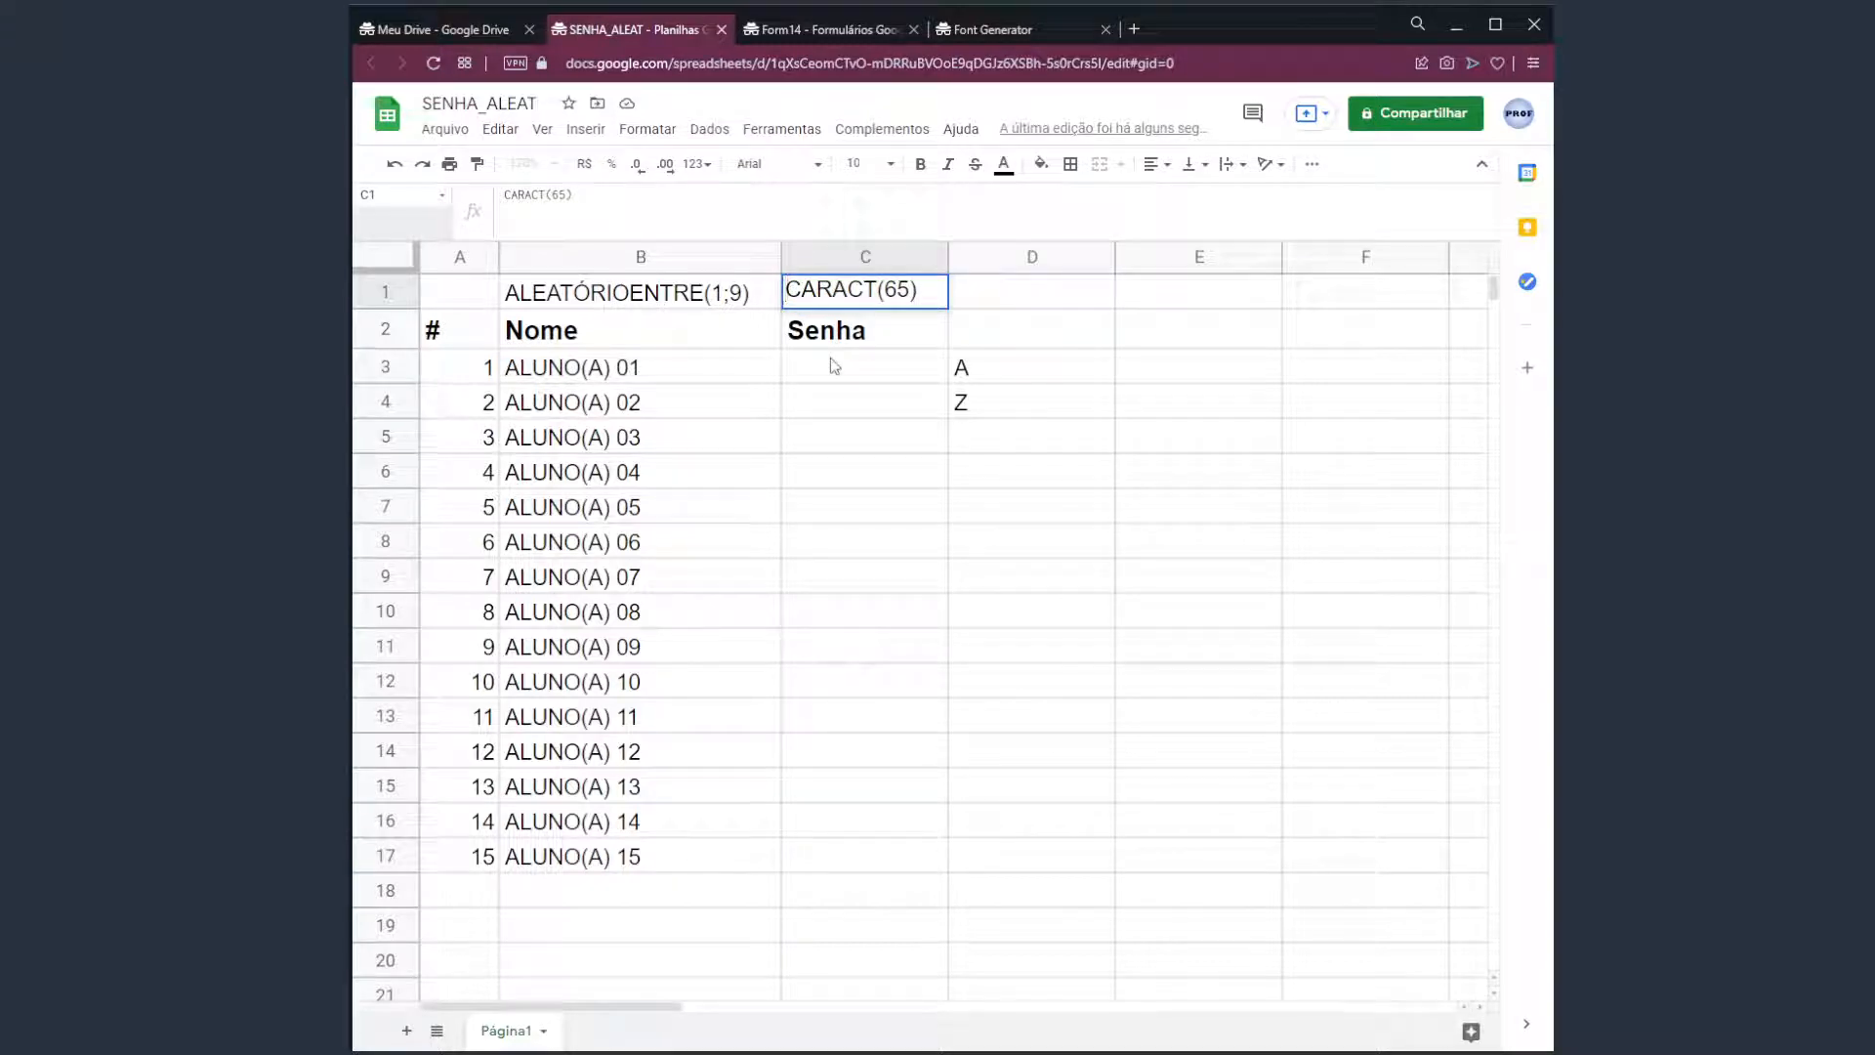
text(=)
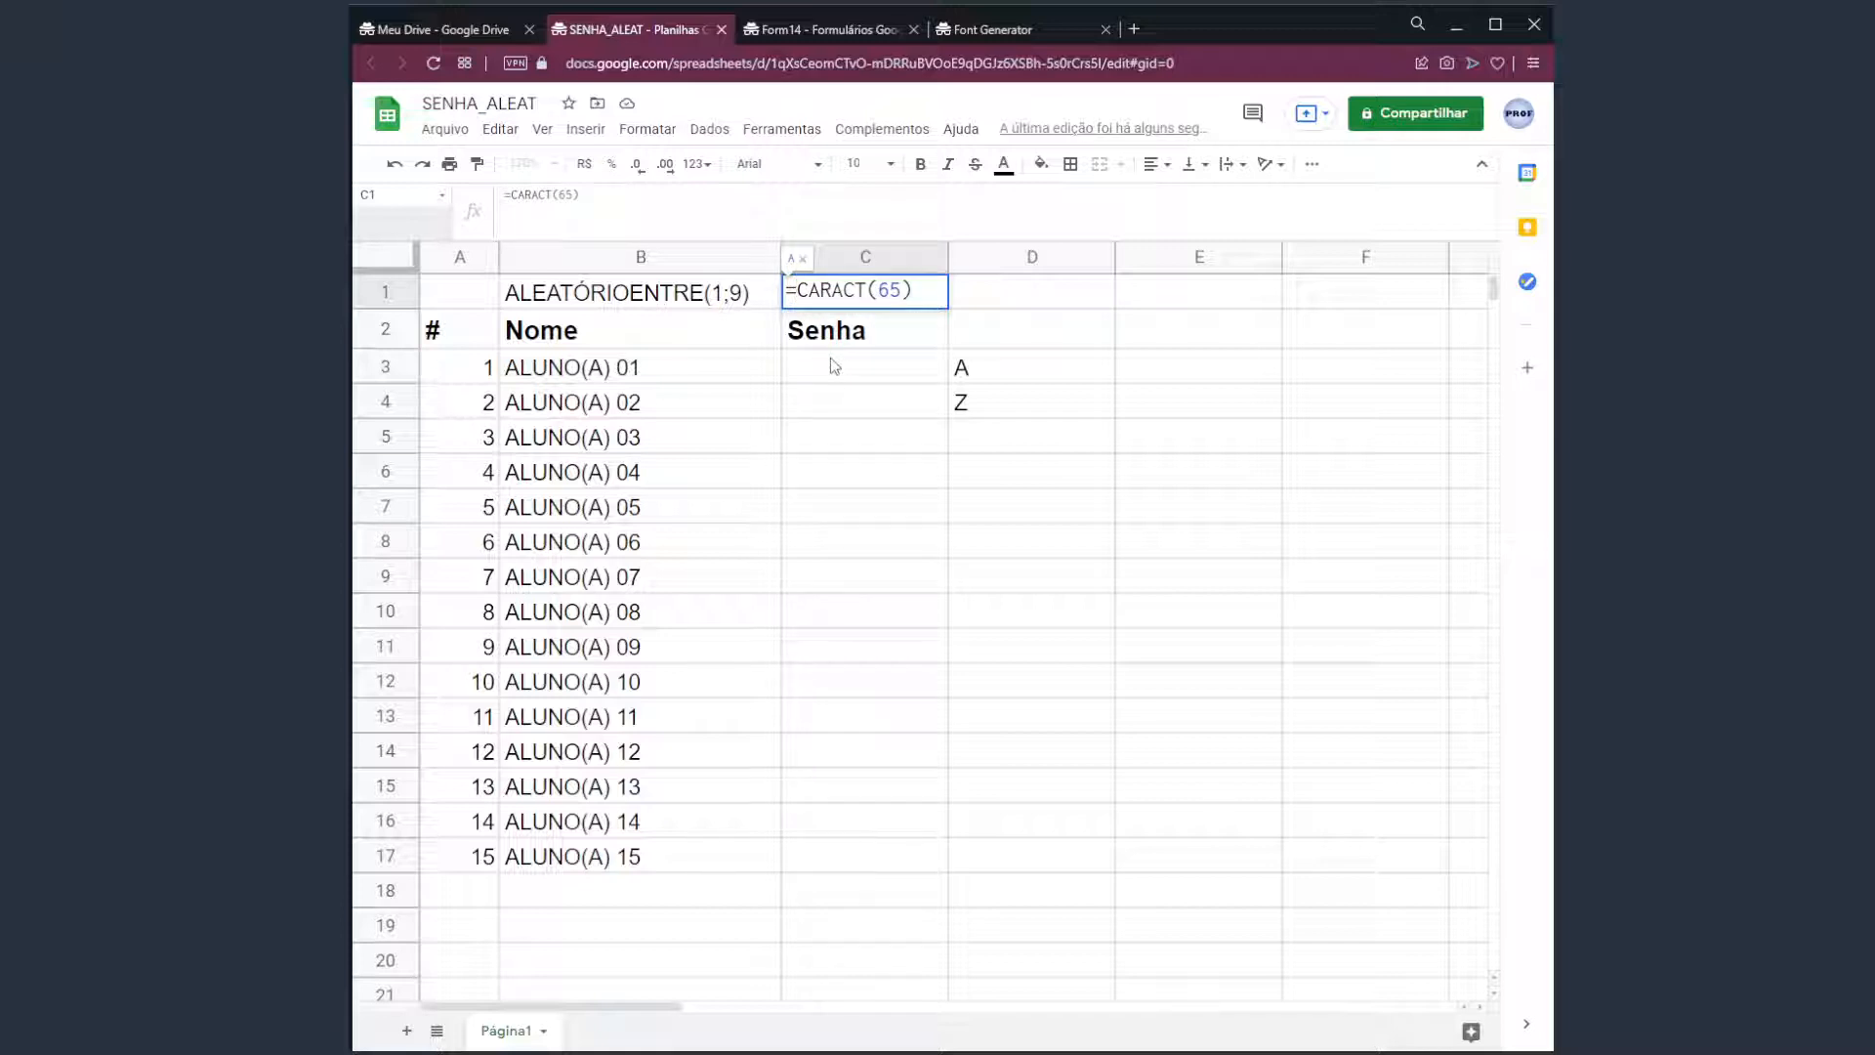
key(BackSpace)
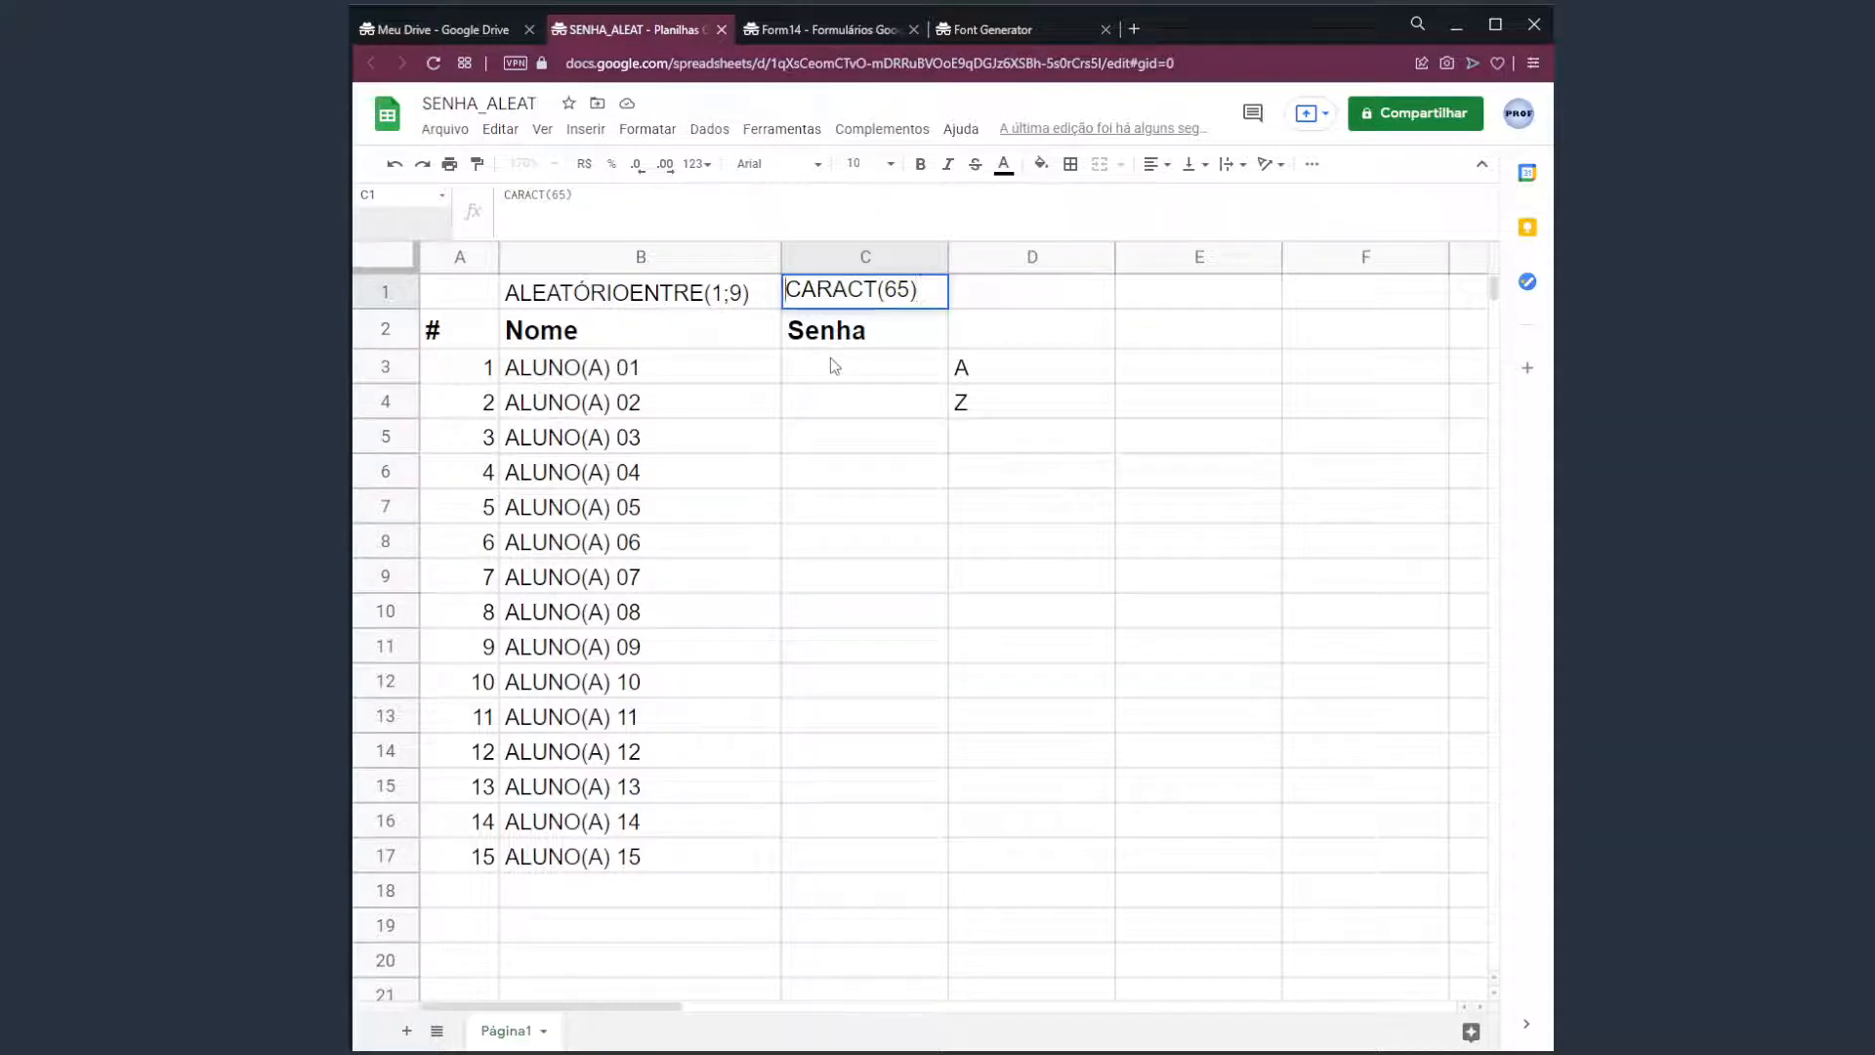
key(ctrl+z)
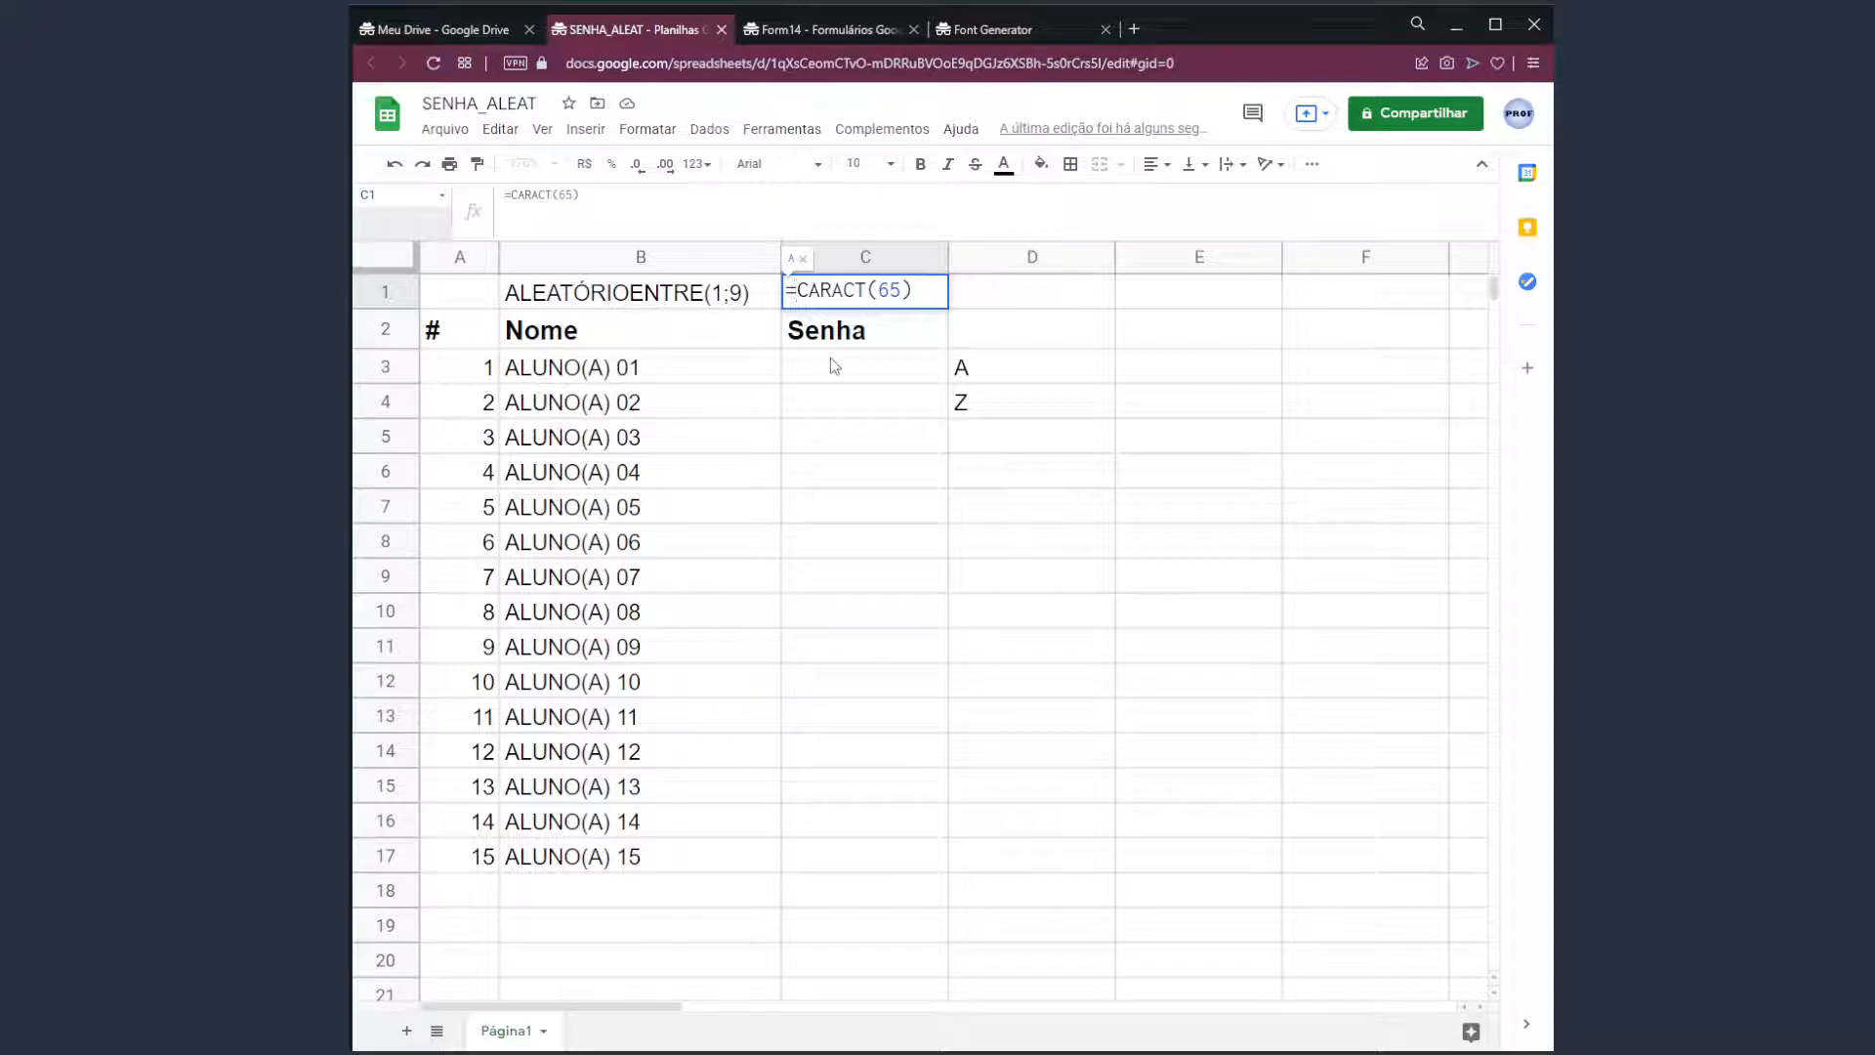
key(Return)
key(Up)
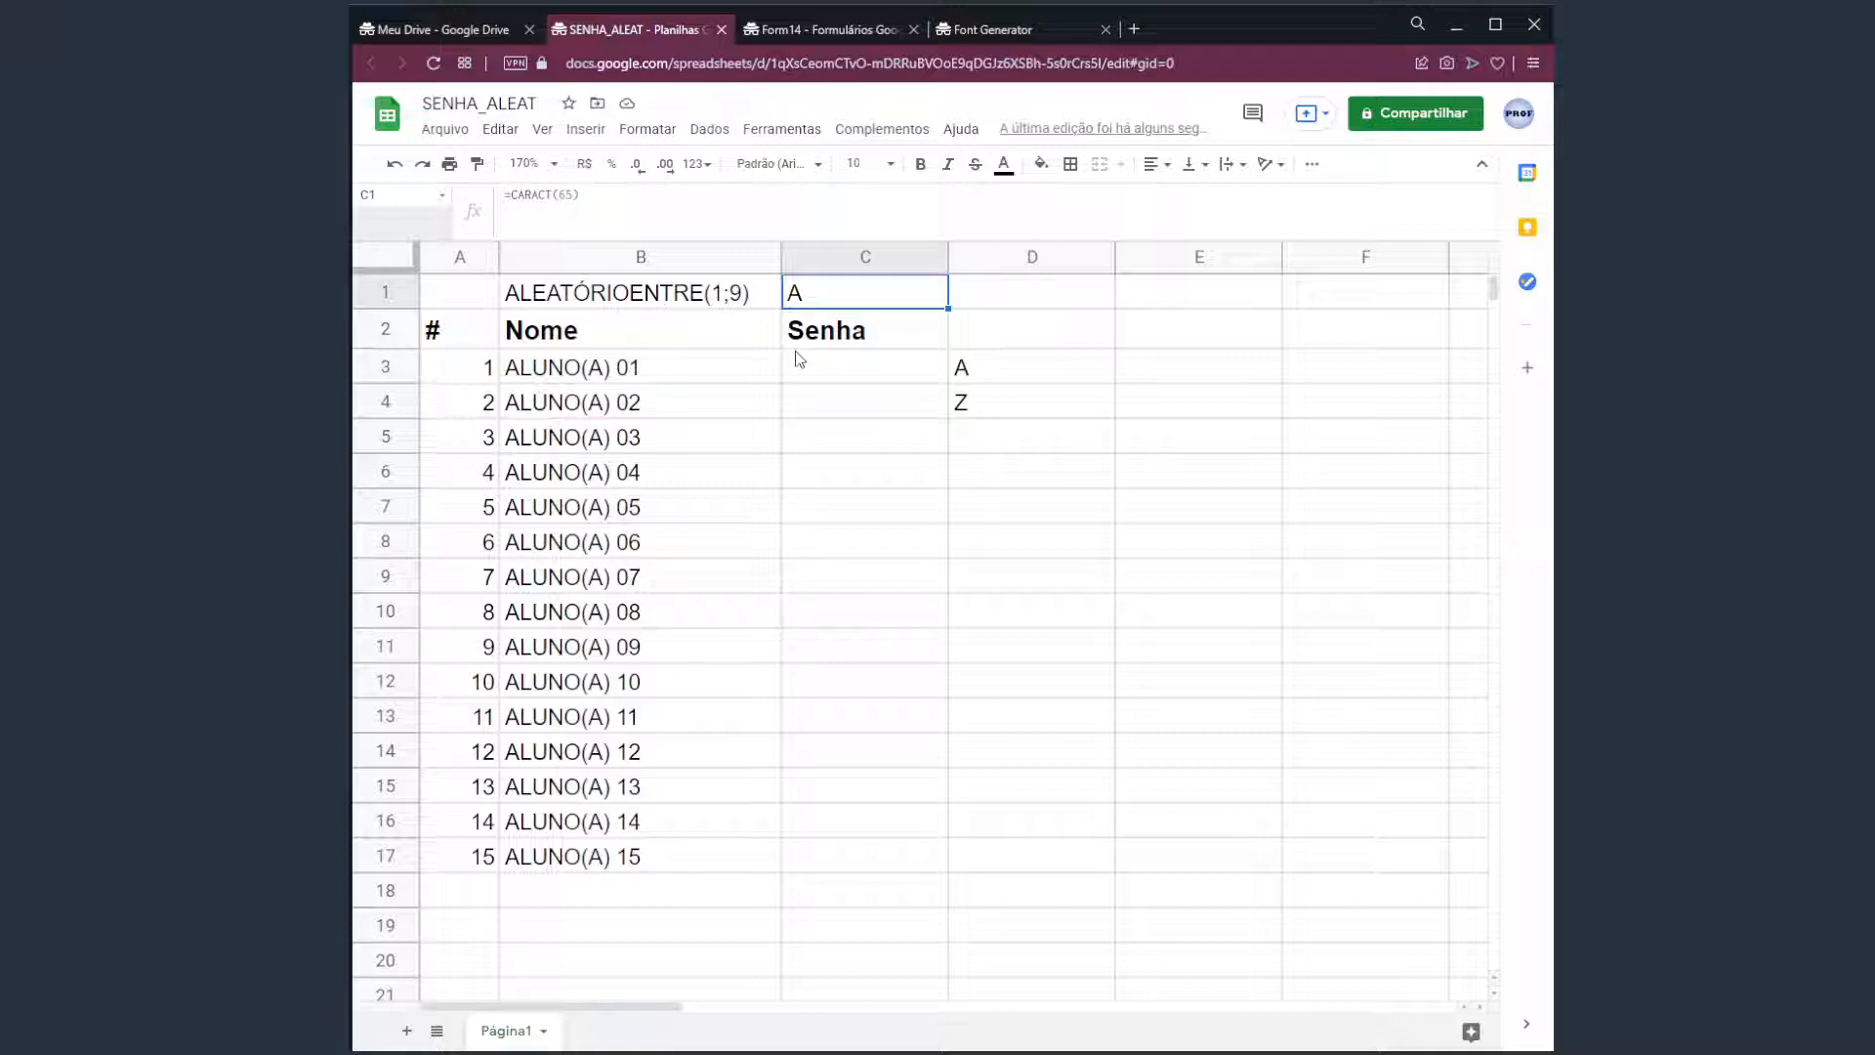
click(514, 198)
key(BackSpace)
key(Return)
key(Up)
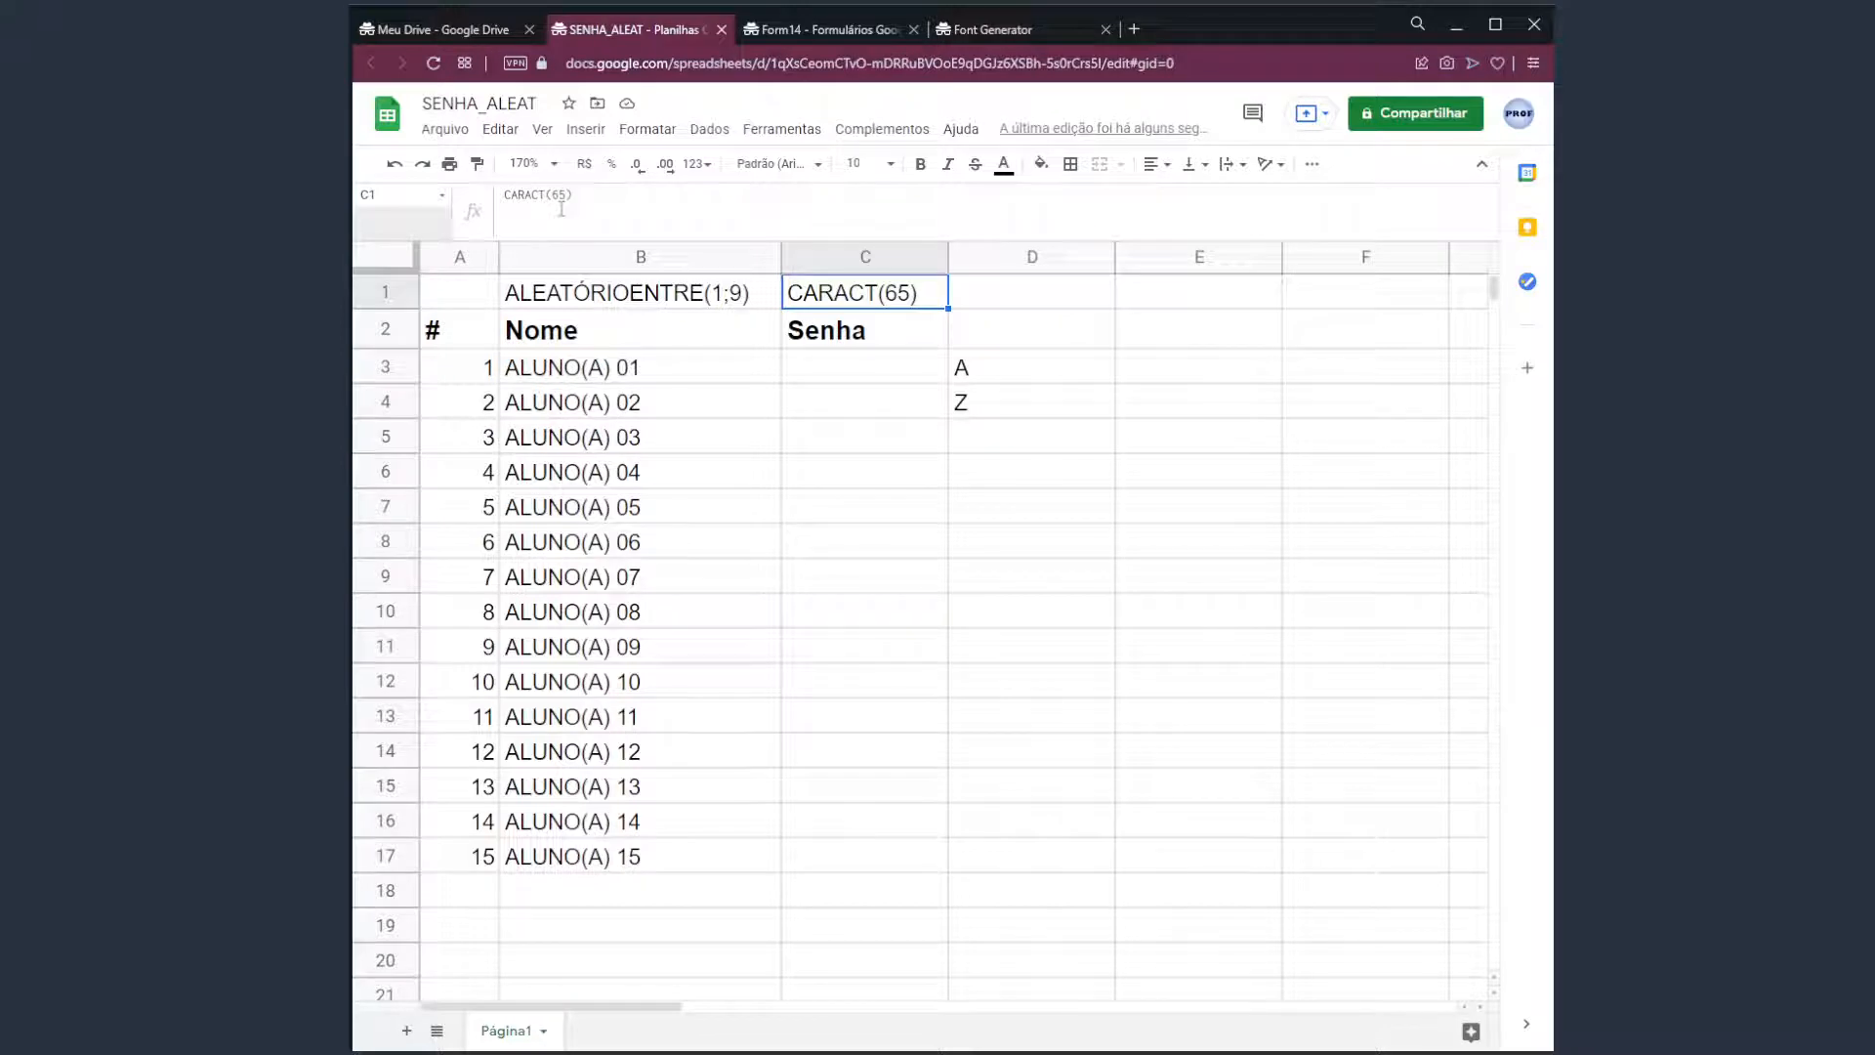
key(Right)
key(Right)
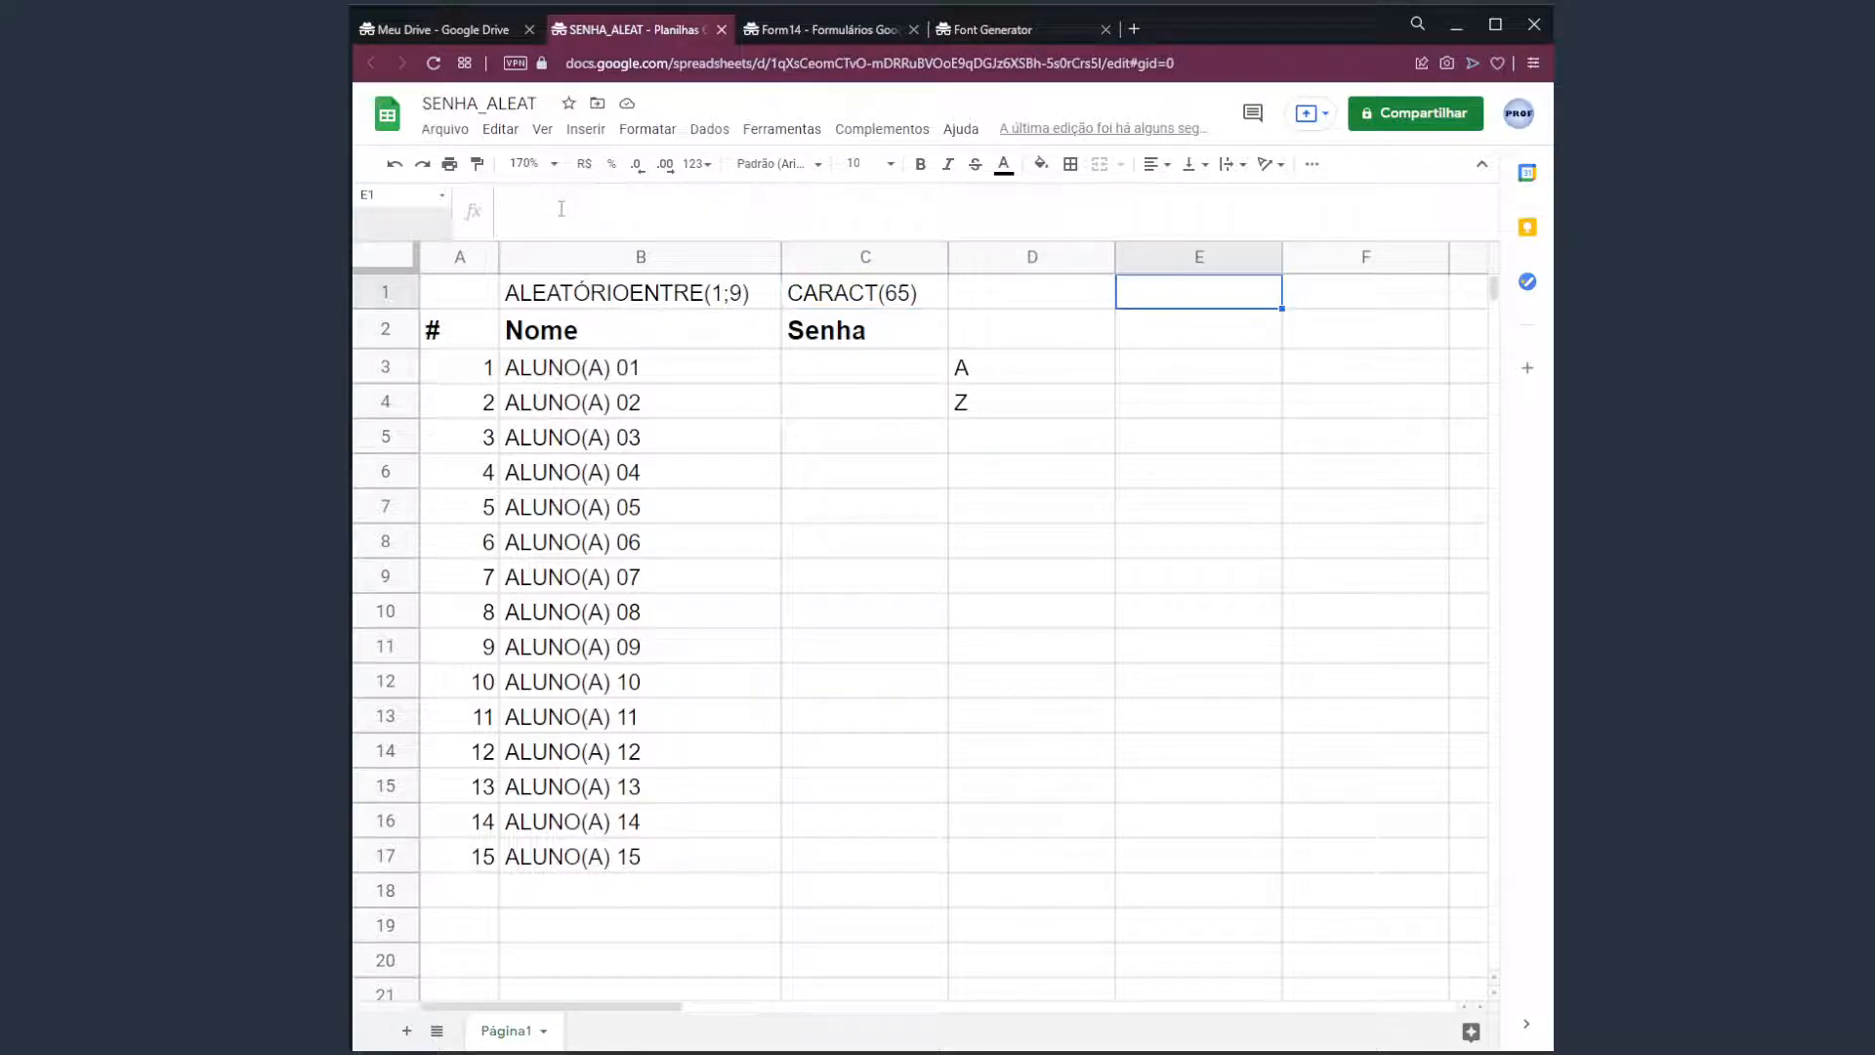
Type the password pattern label LLNNNL into E1.
text(LLNNNL)
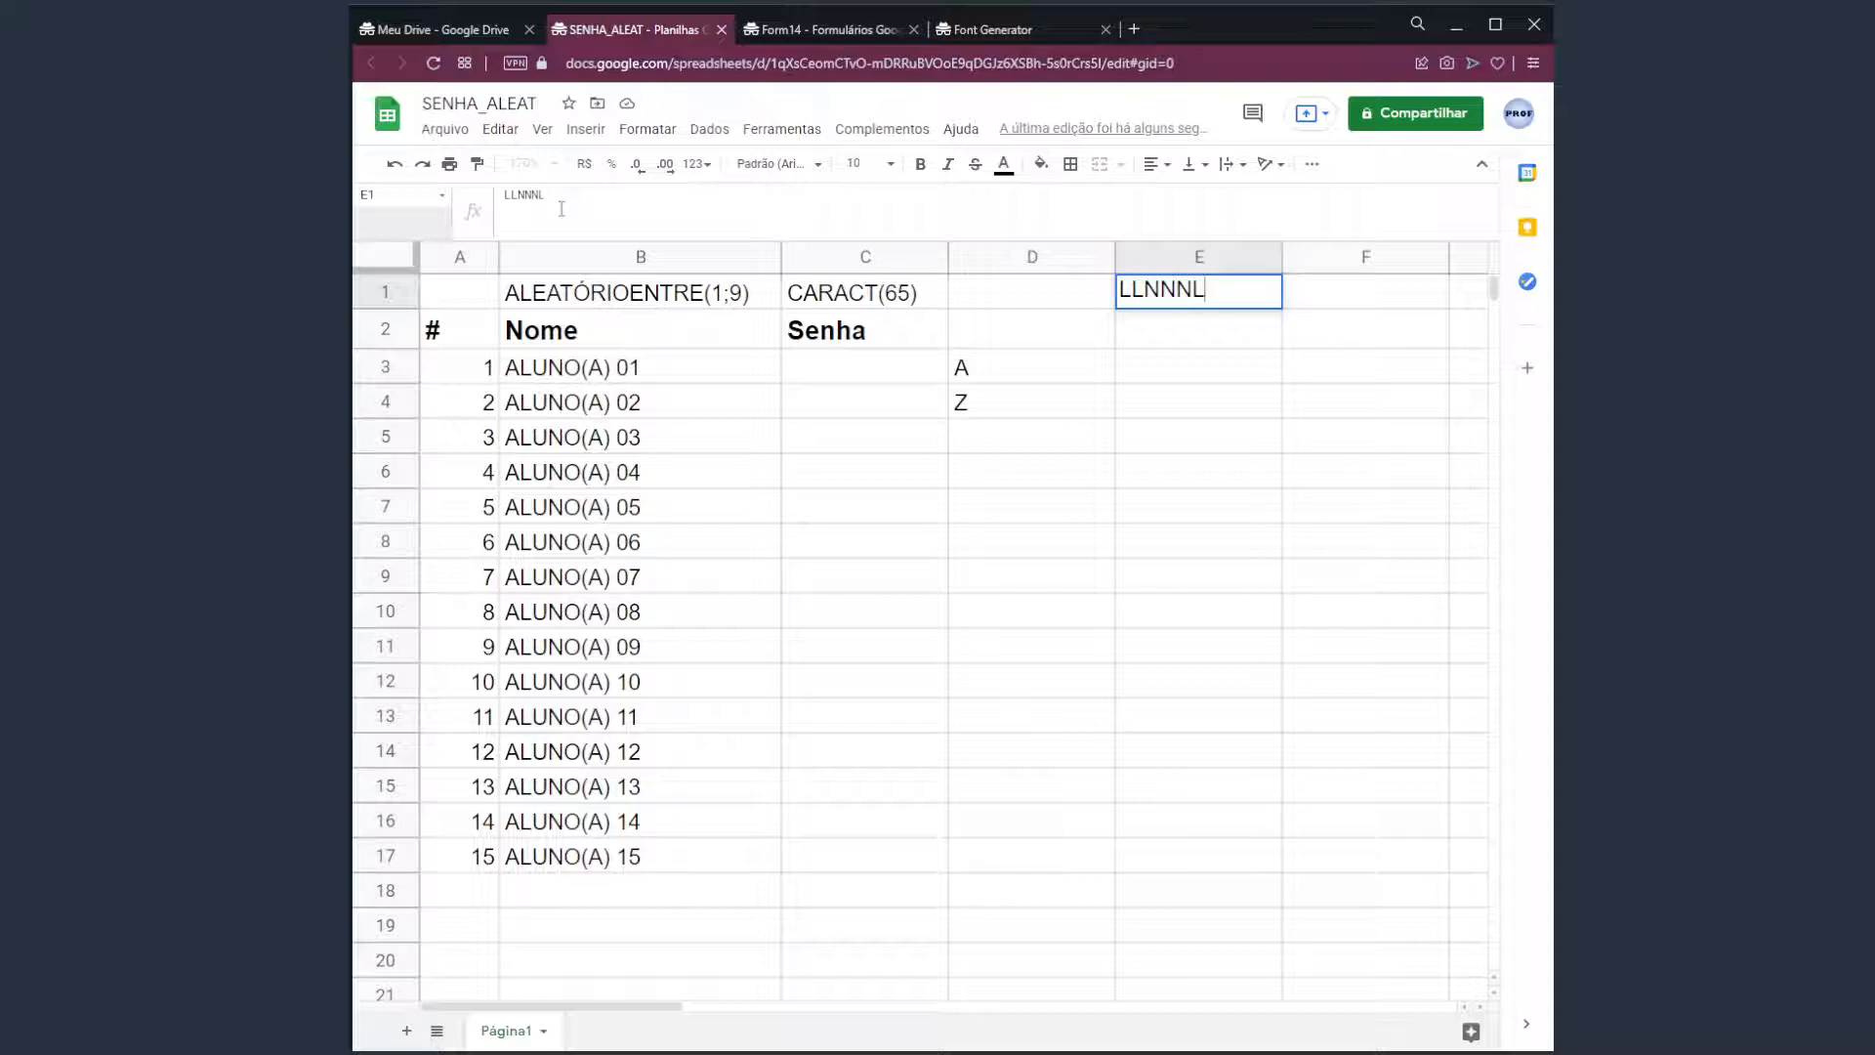
key(Return)
key(Up)
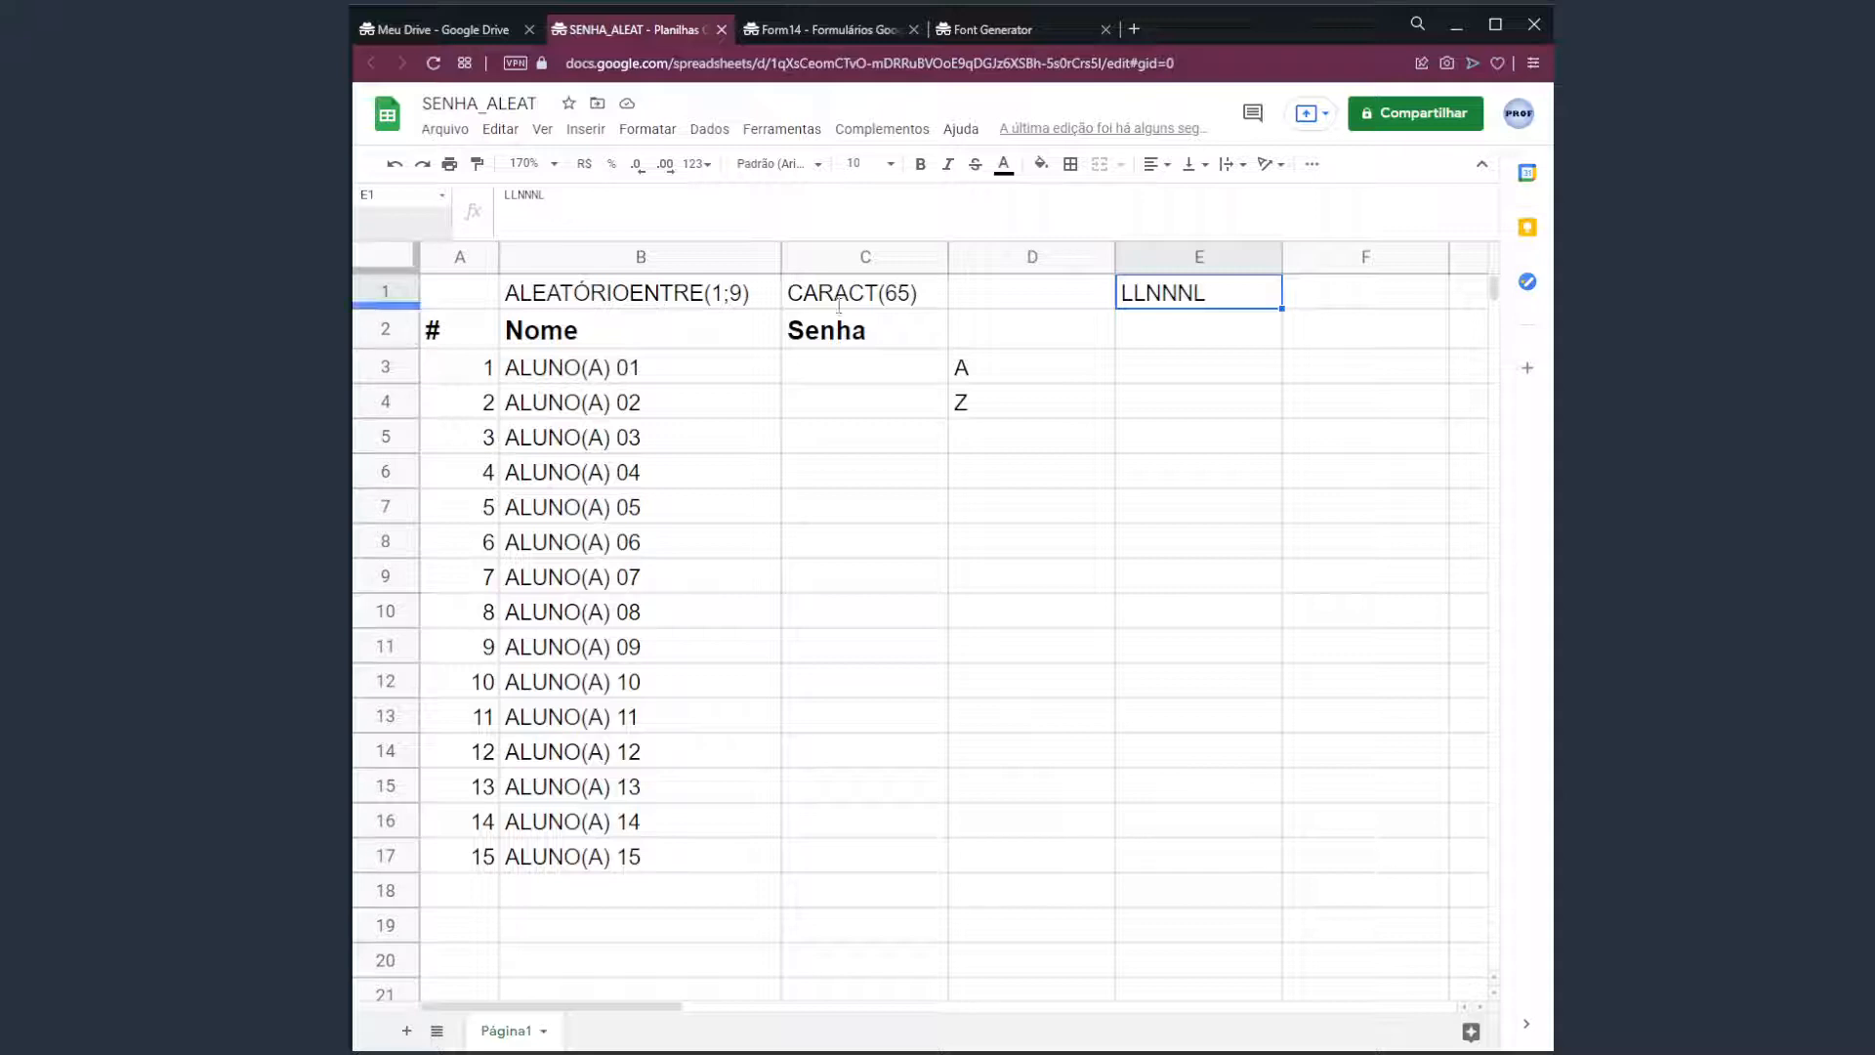
click(1157, 370)
Enter =CARACT(ALEATÓRIOENTRE(65;90)) in E3 to produce a random capital letter.
text(=CARACT())
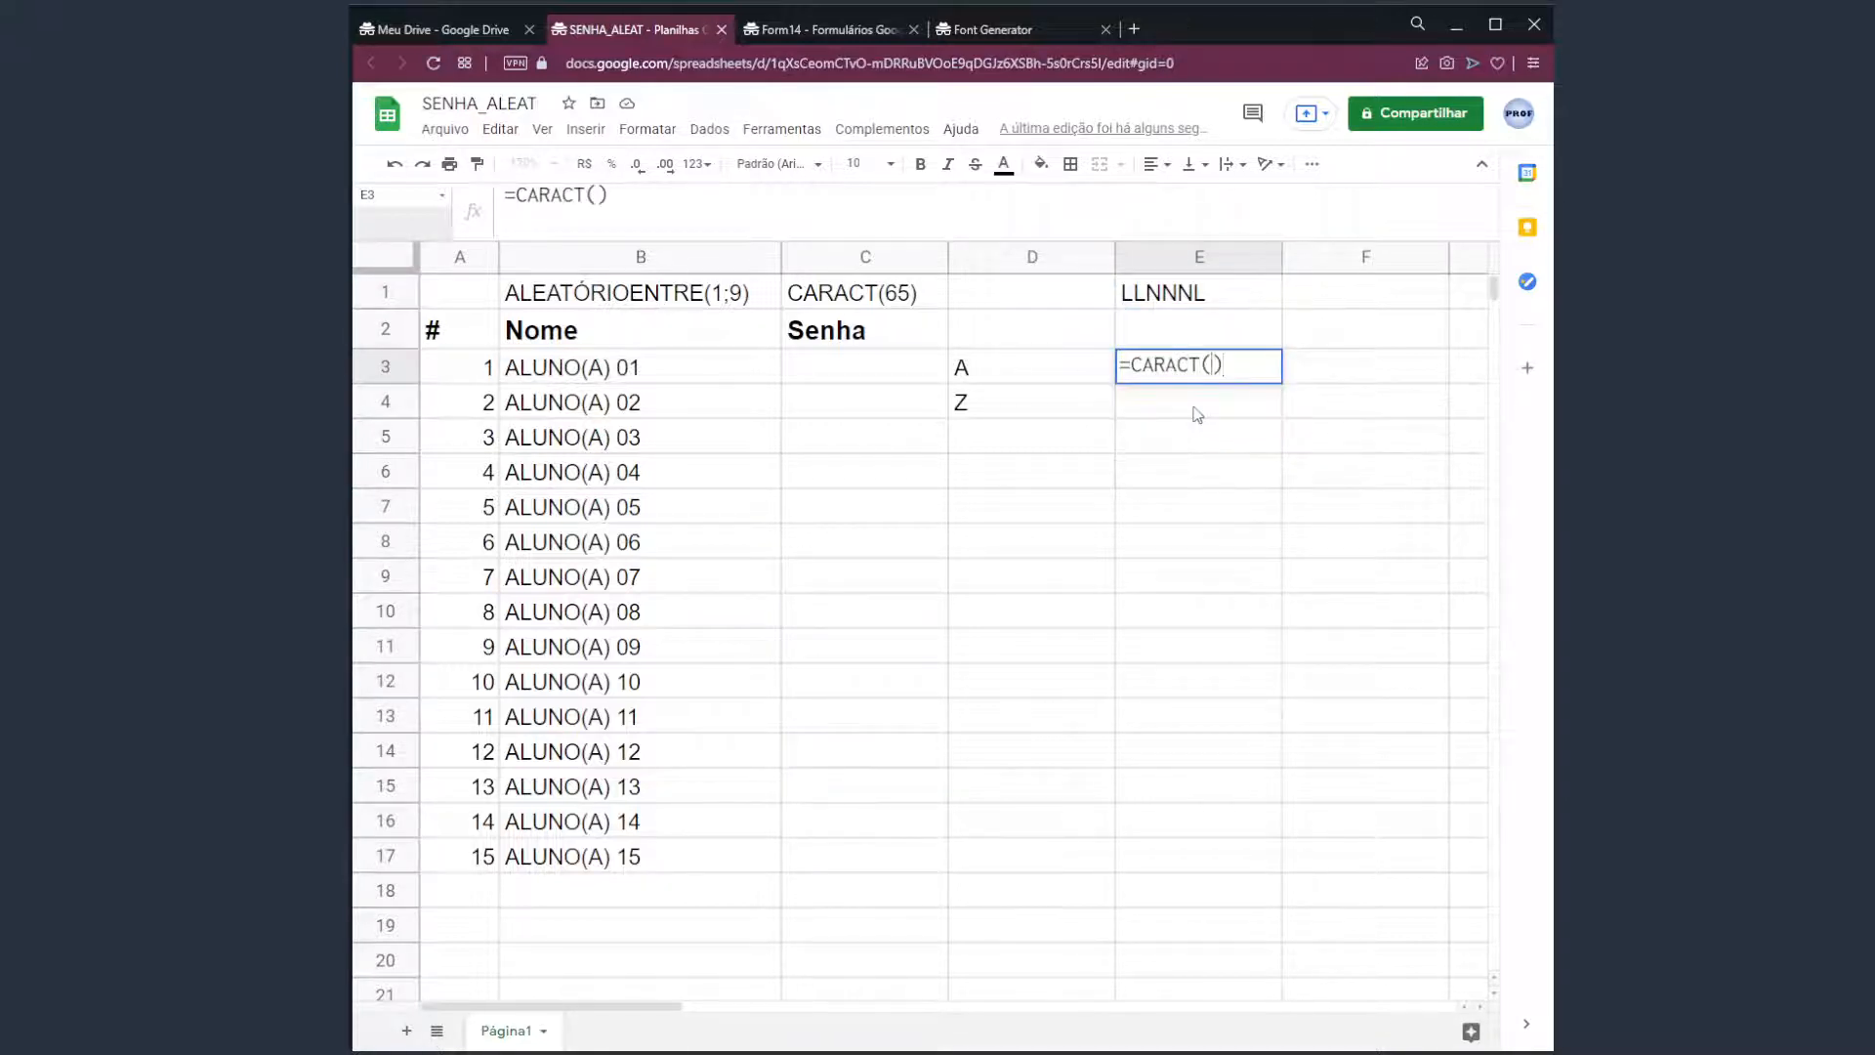
key(Left)
text(ALEA)
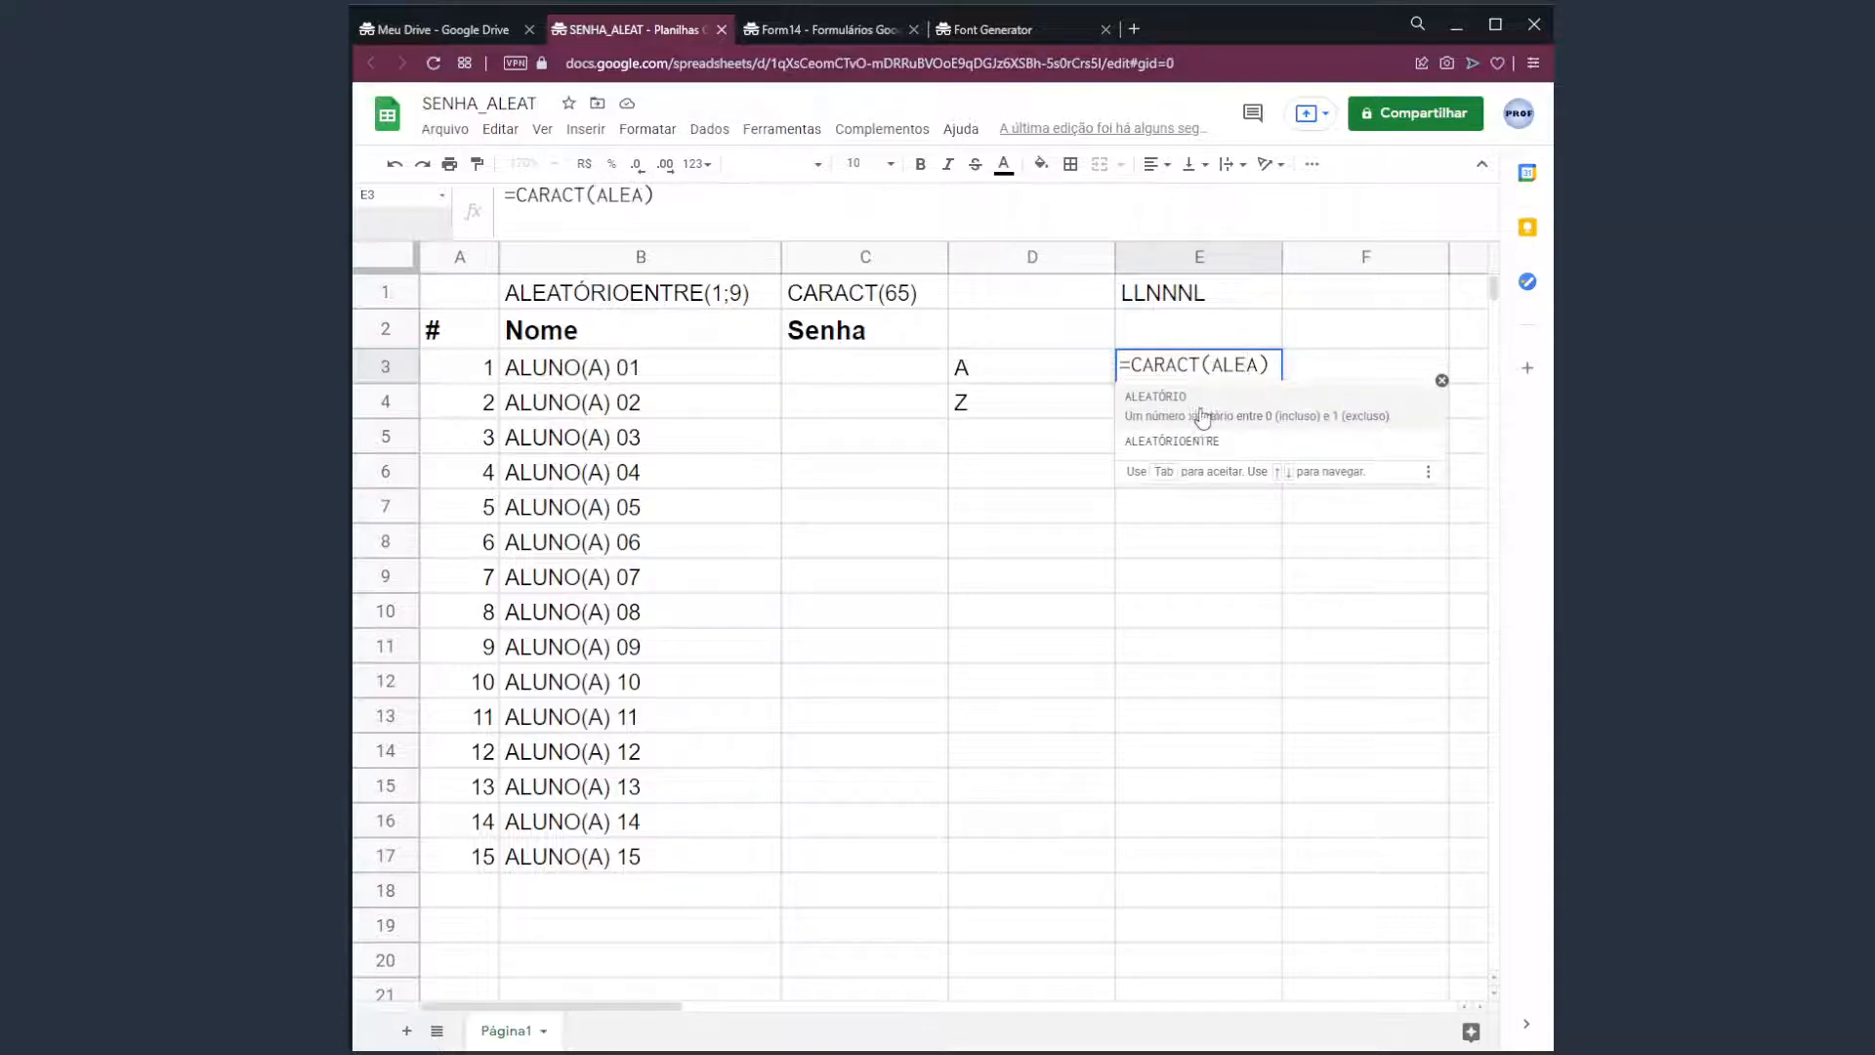
click(1221, 441)
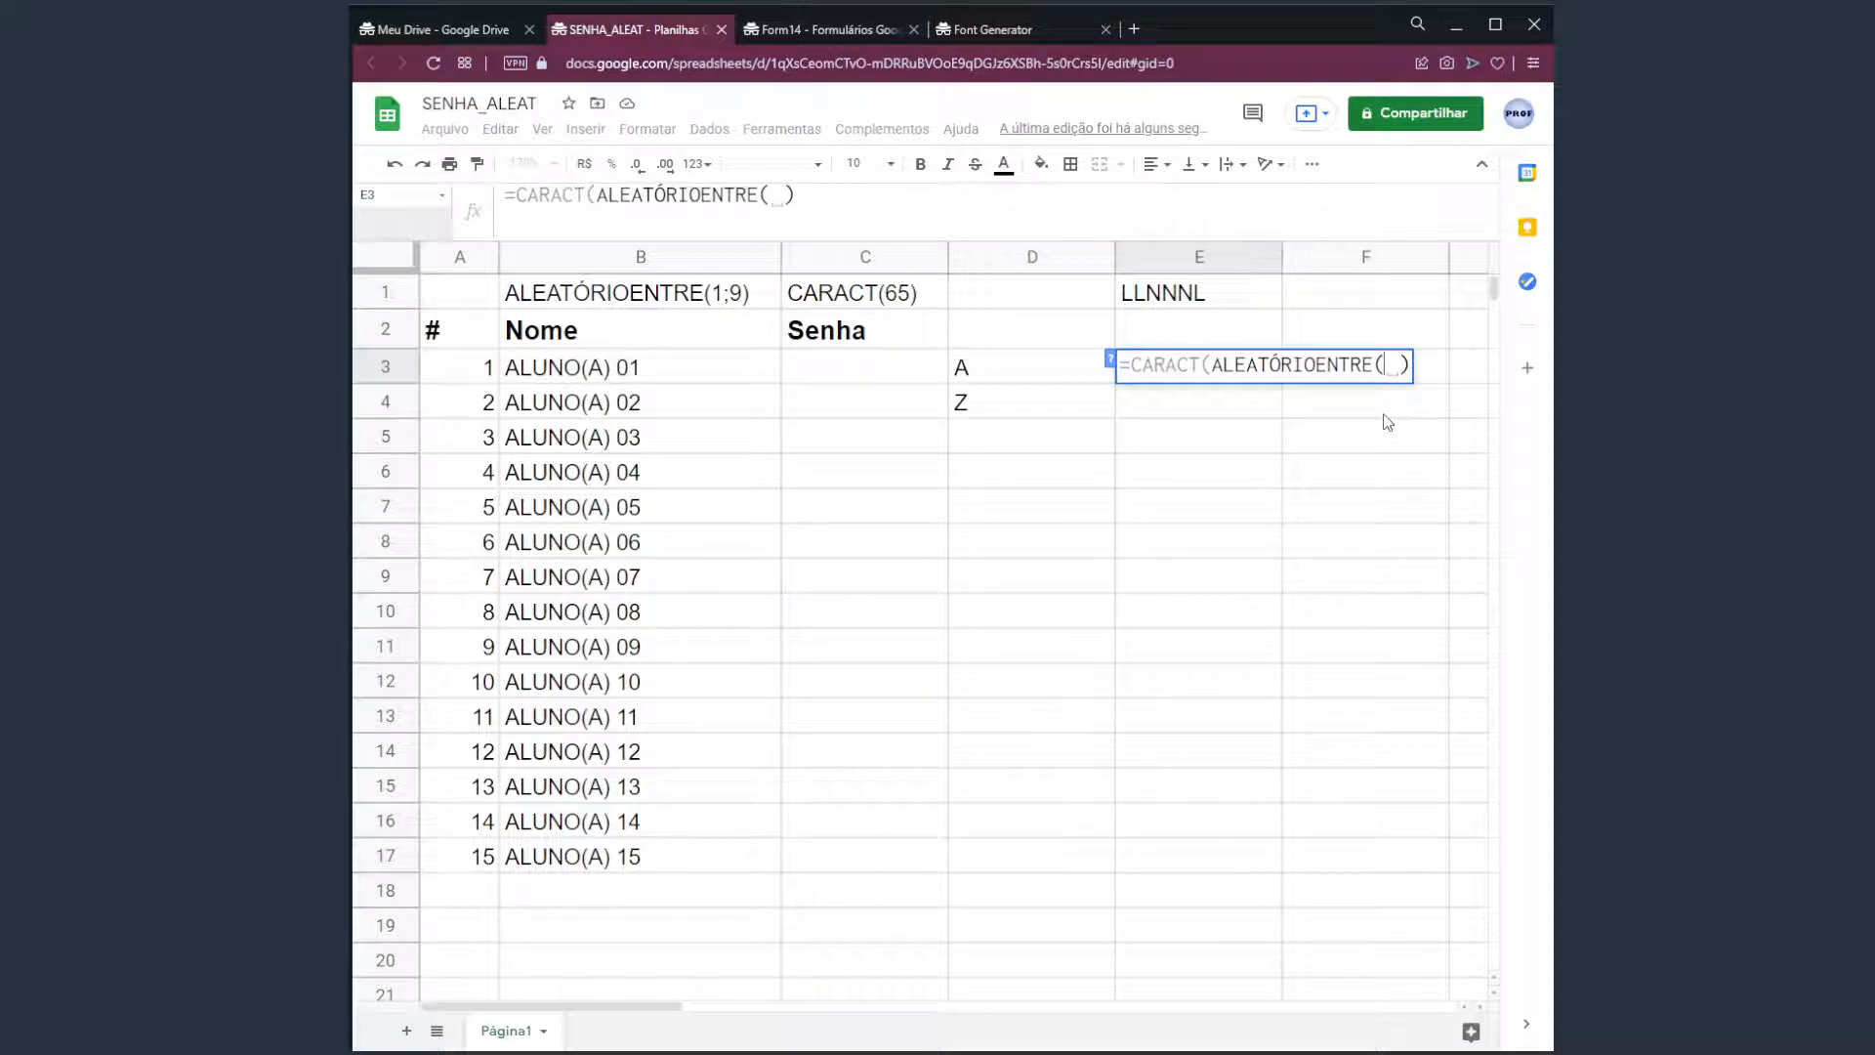
text())
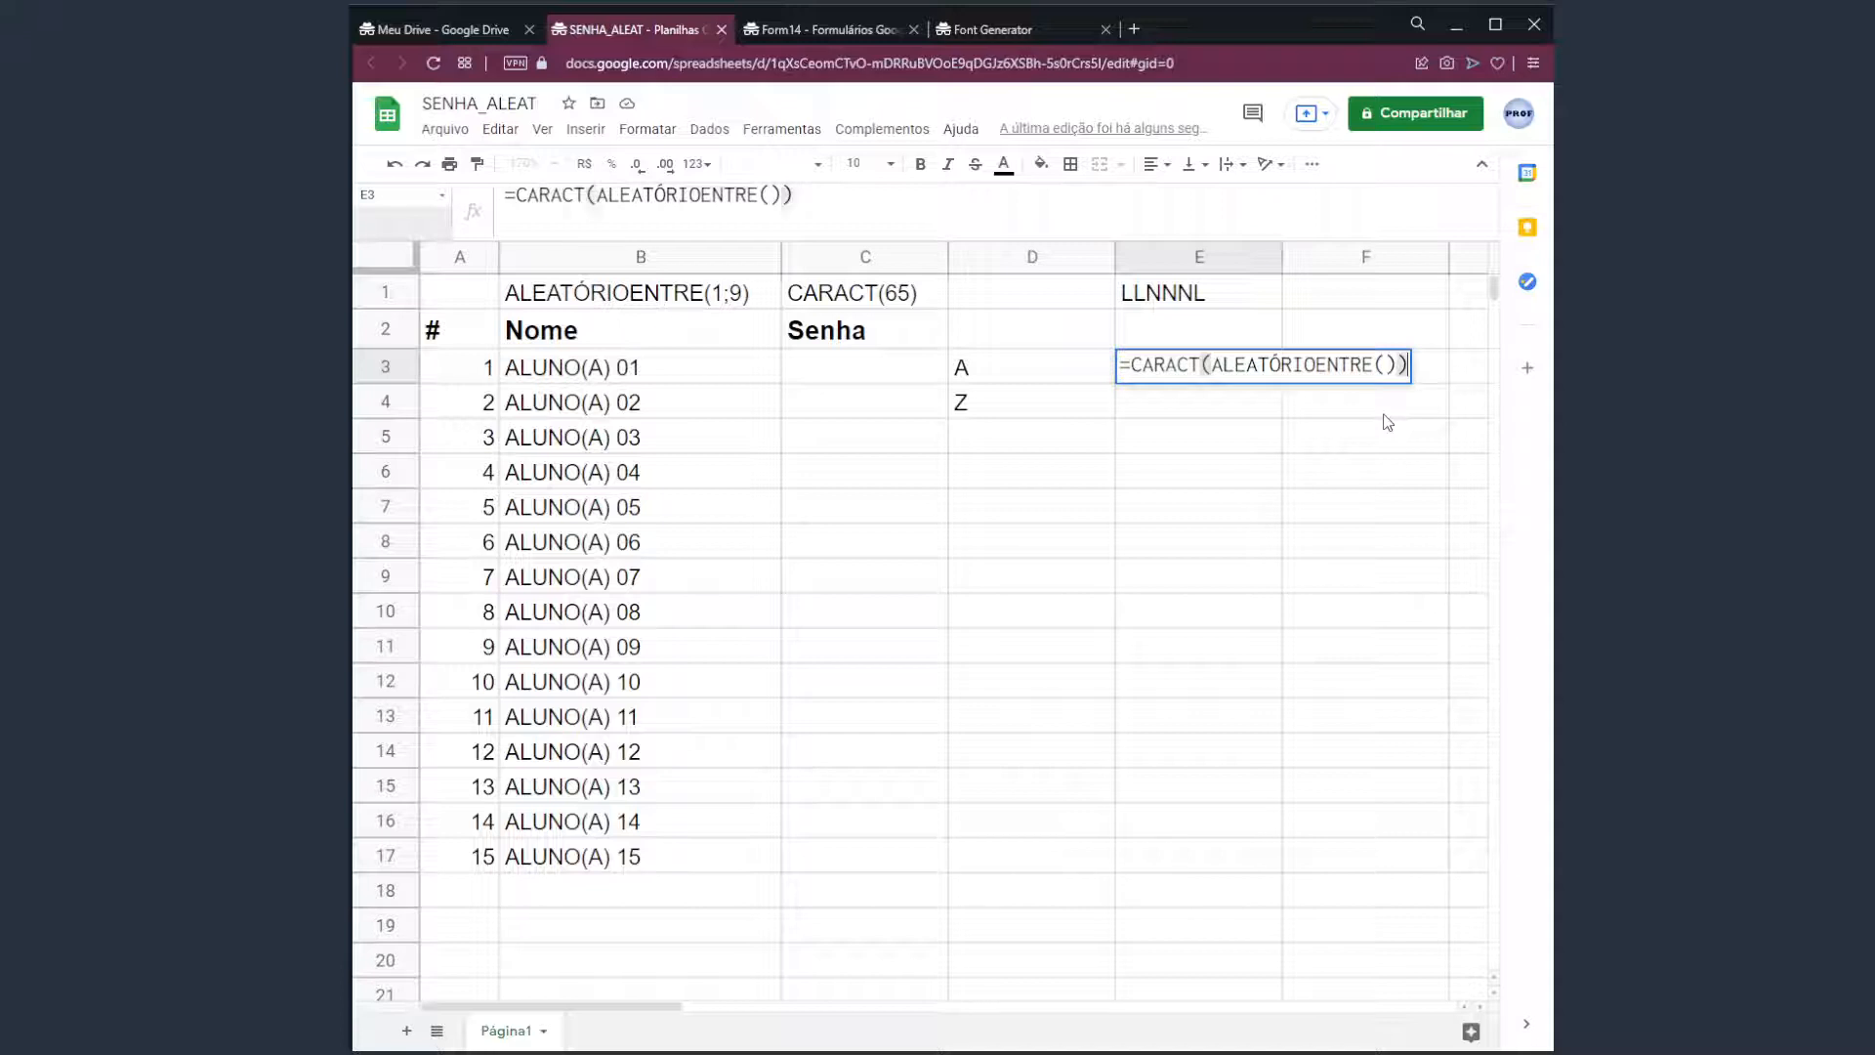
key(Left)
key(Left)
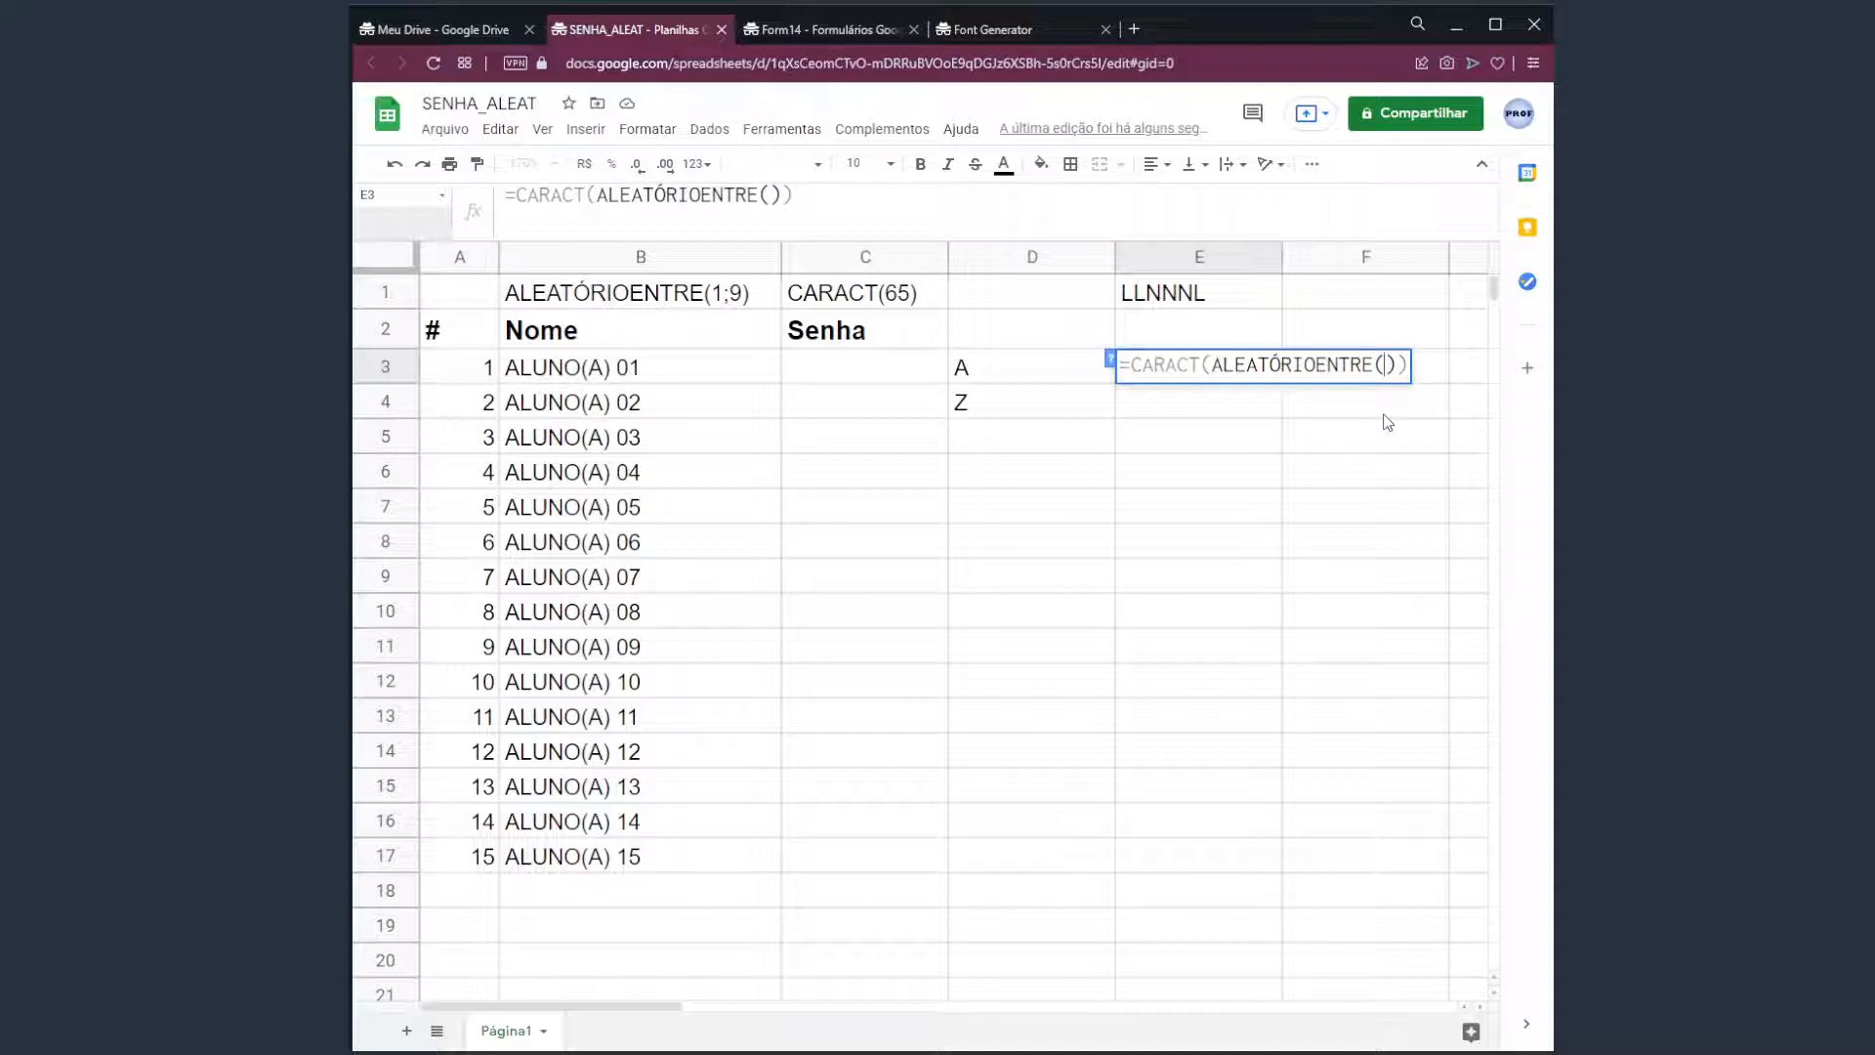
text(65;90)
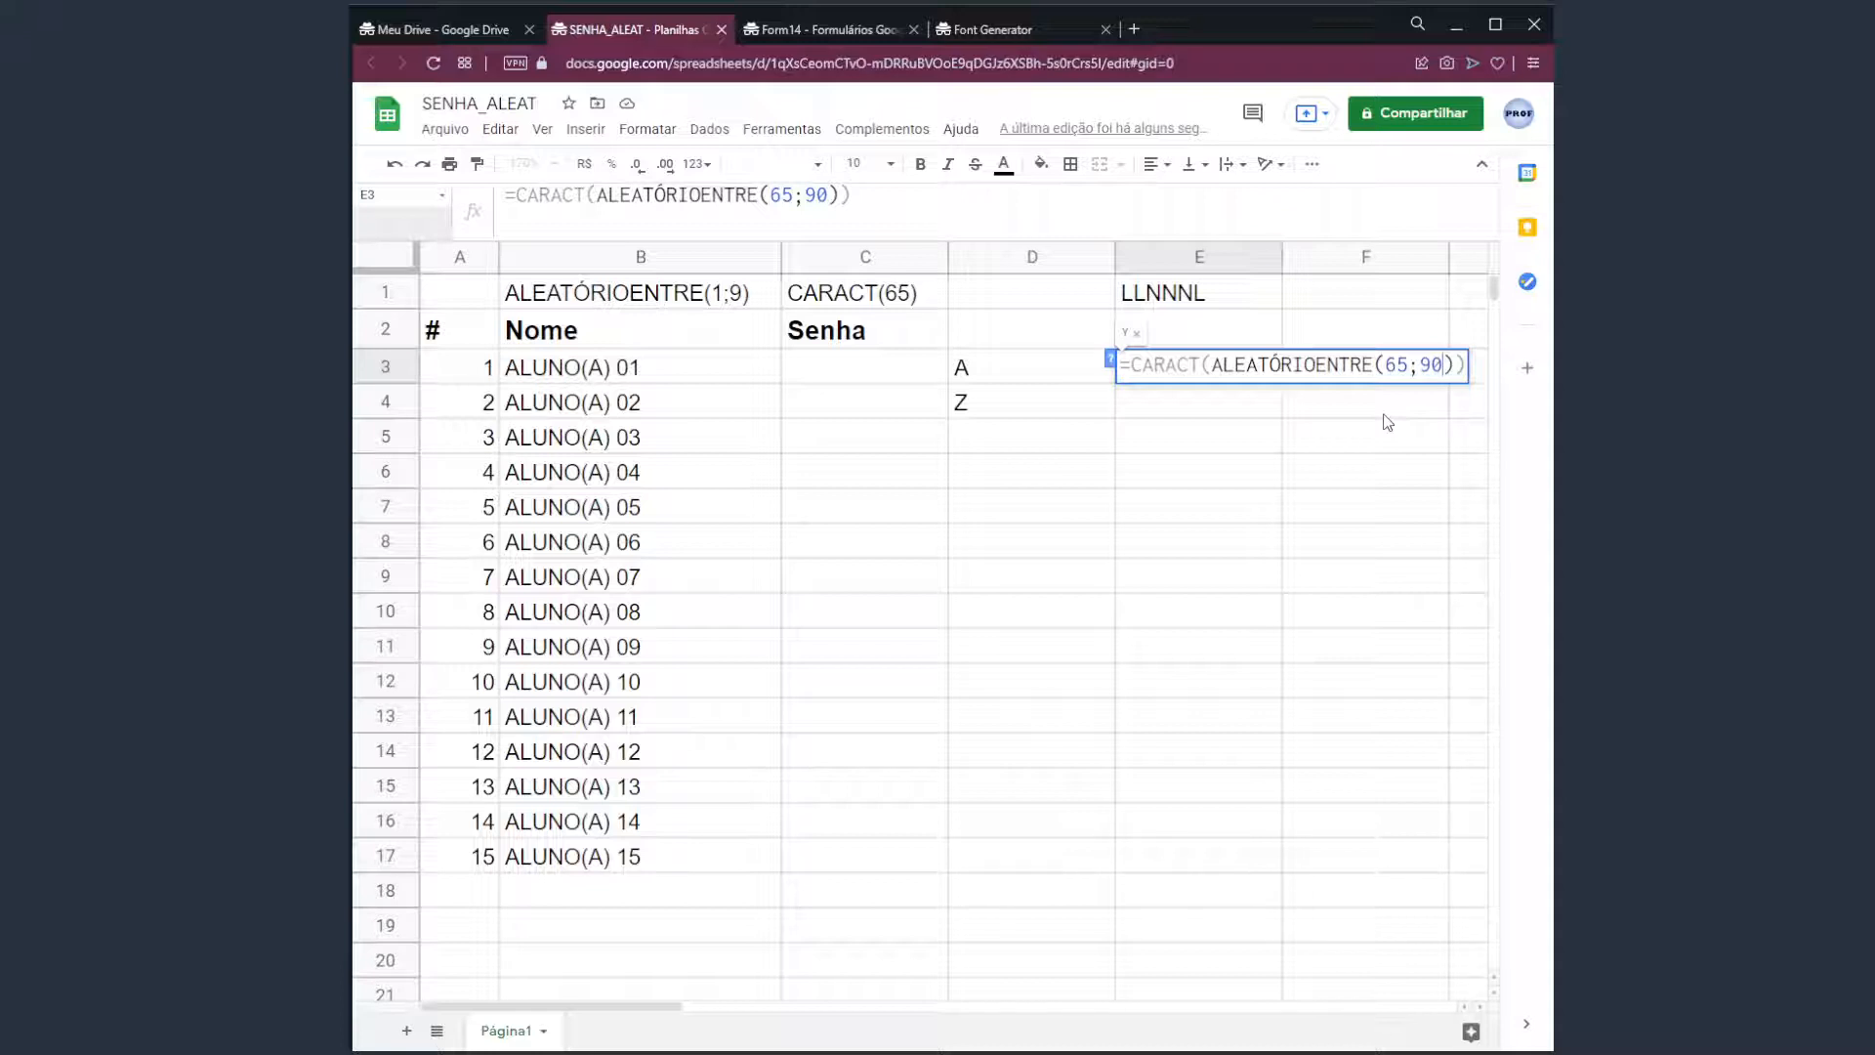
key(Return)
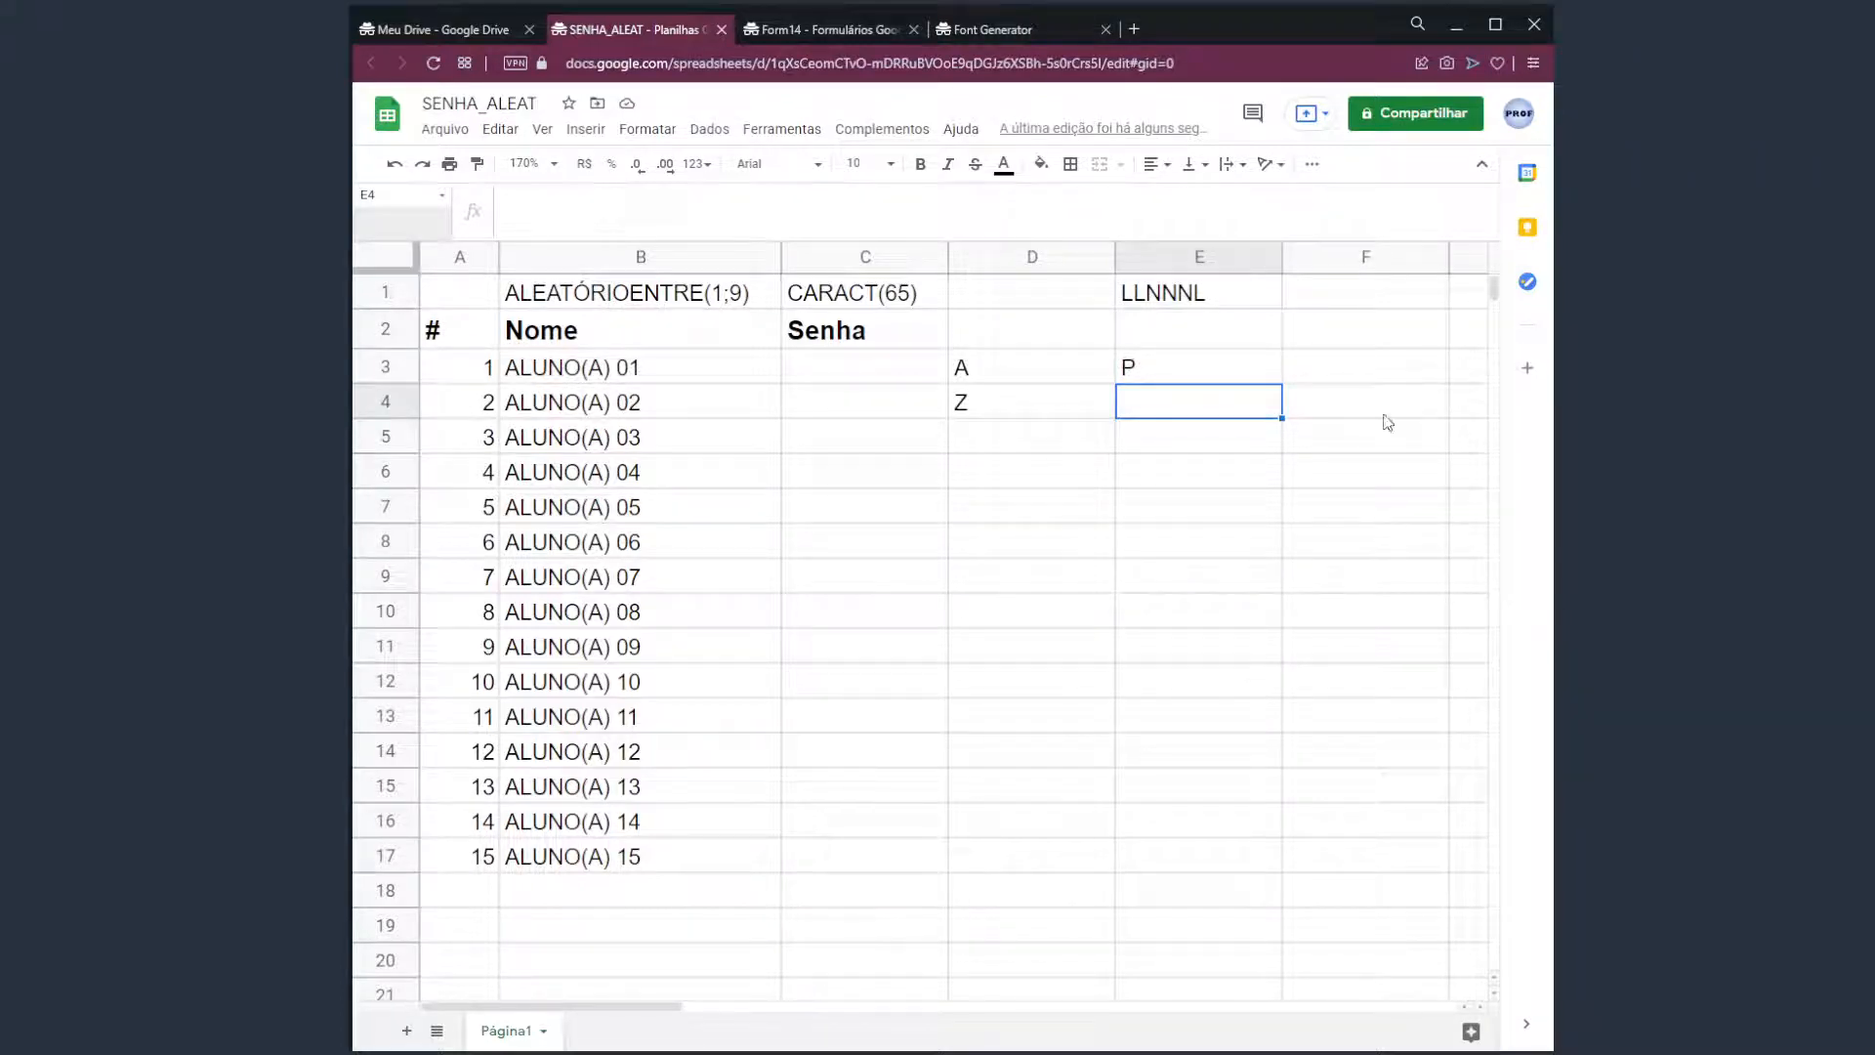
Inspect E3's formula and press Delete on empty F3 to regenerate the letter.
click(1341, 379)
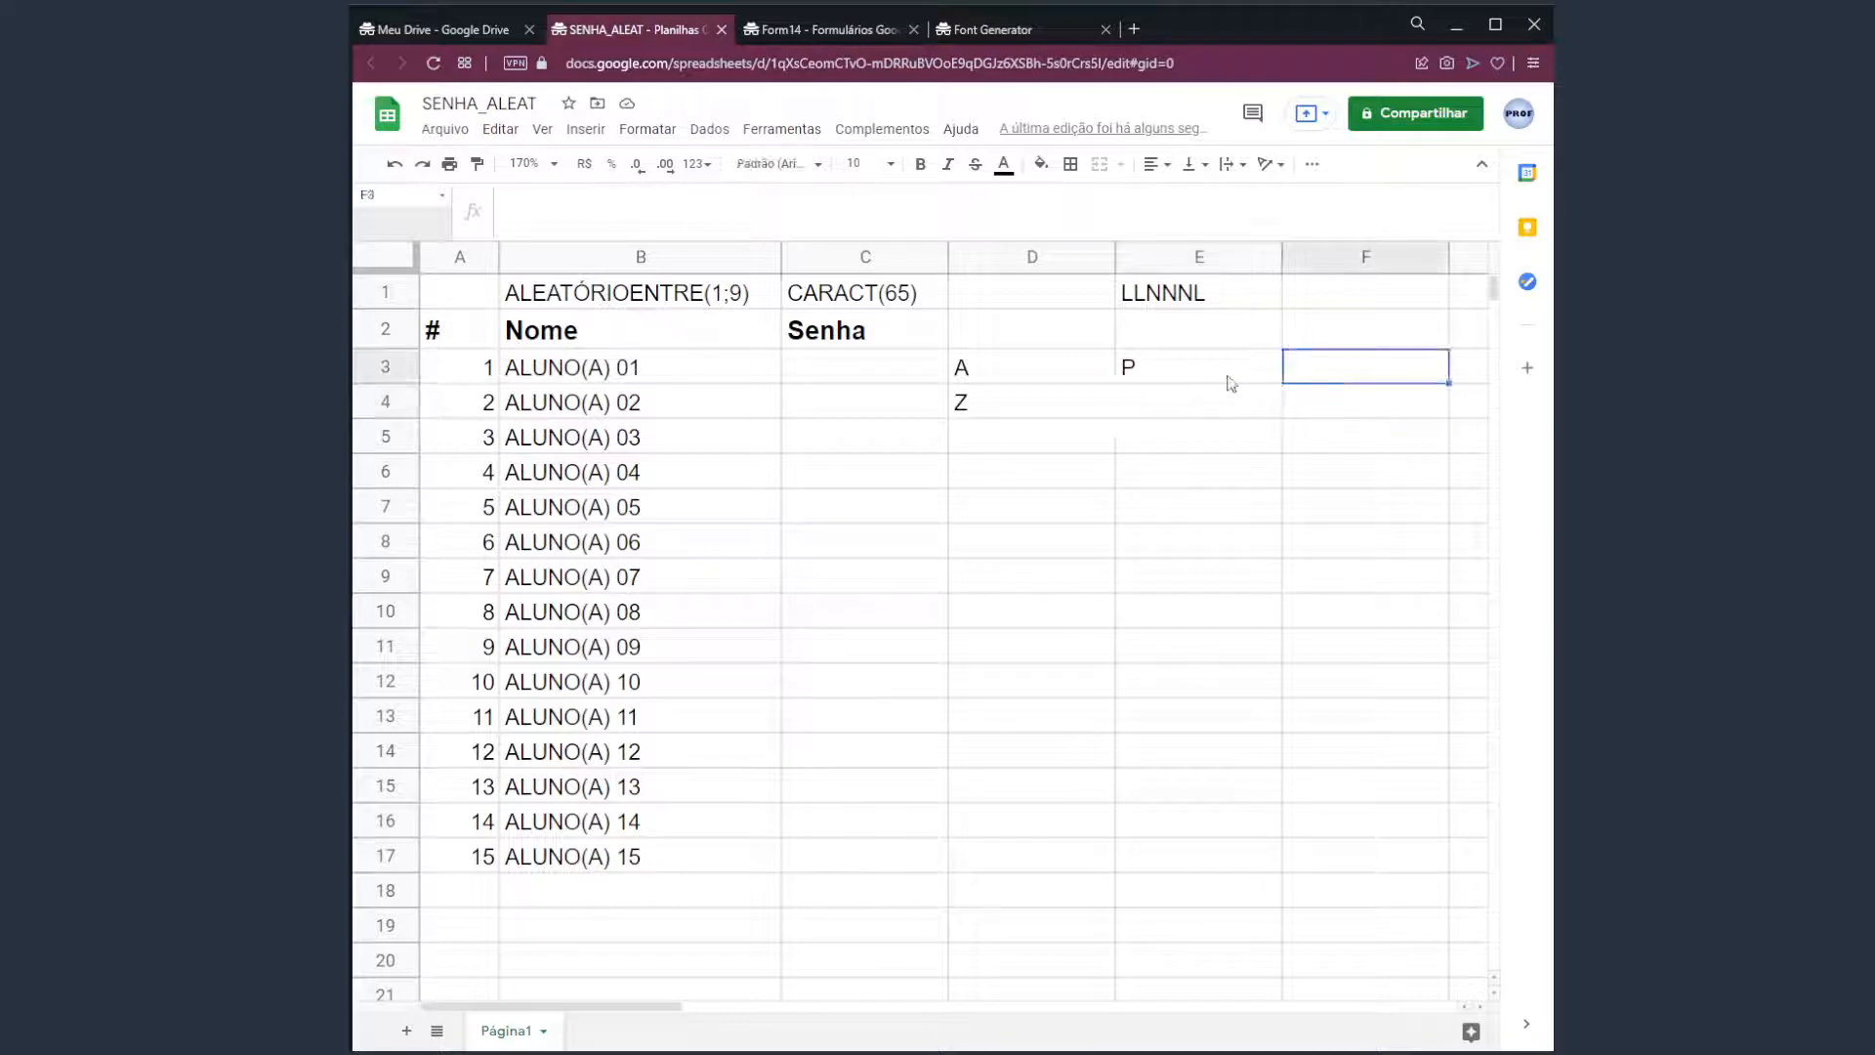
click(1231, 379)
drag(567, 200, 708, 200)
key(Escape)
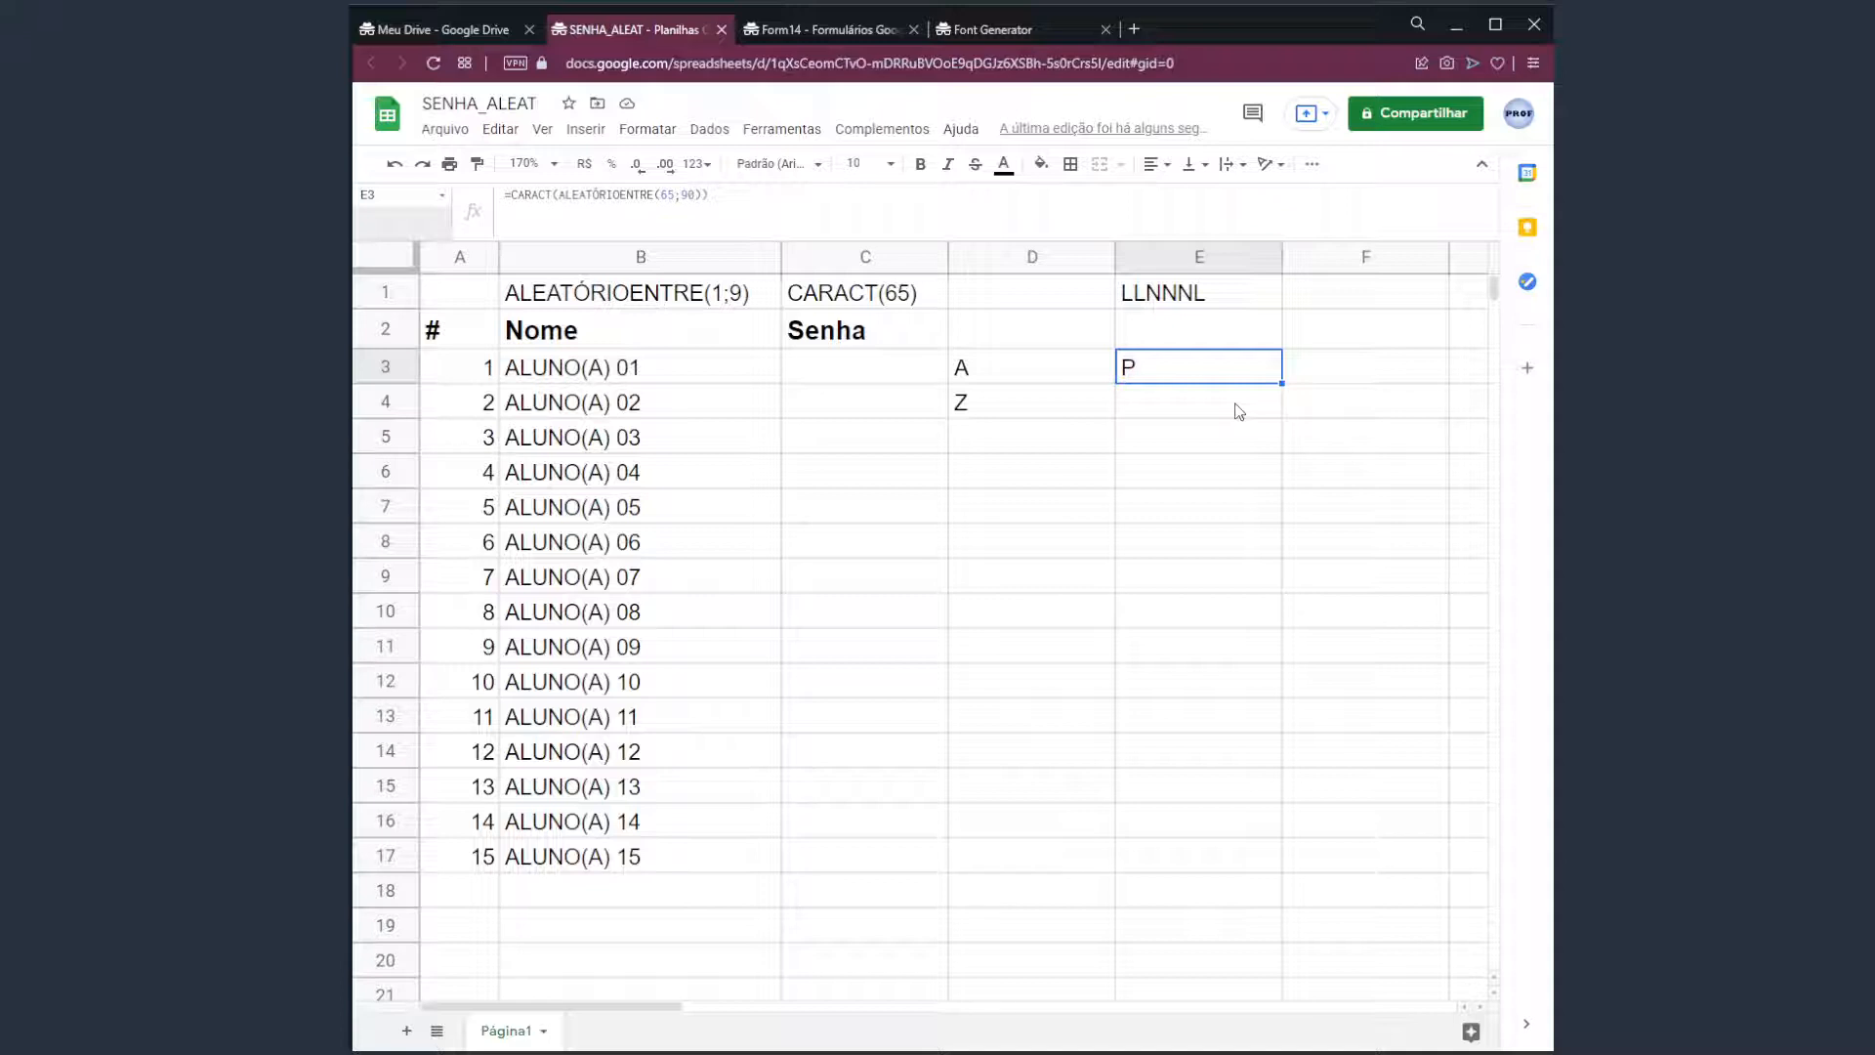
key(Right)
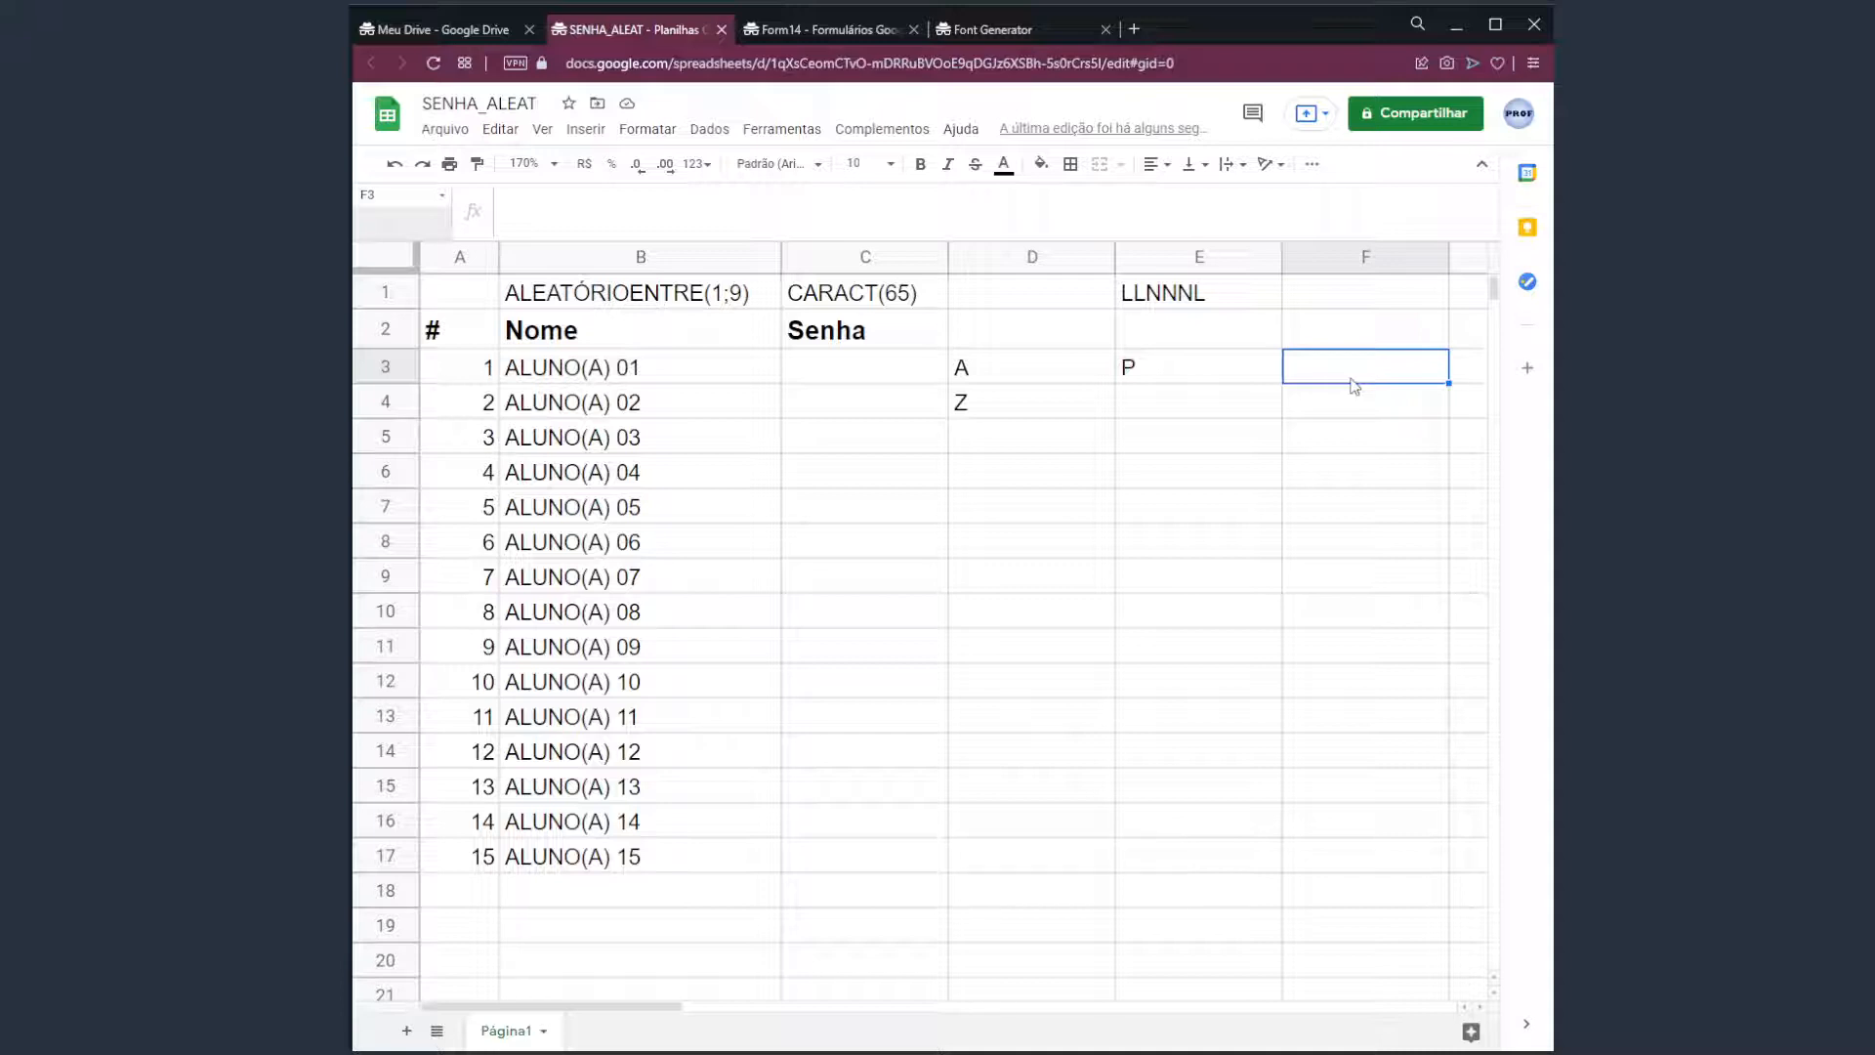
key(Delete)
key(Delete)
key(Delete)
key(Delete)
key(Delete)
key(Delete)
key(Delete)
key(Delete)
key(Delete)
key(Delete)
key(Delete)
key(Delete)
key(Delete)
key(Delete)
key(Delete)
key(Delete)
key(Delete)
key(Delete)
key(Delete)
key(Delete)
key(Delete)
key(Delete)
click(1200, 401)
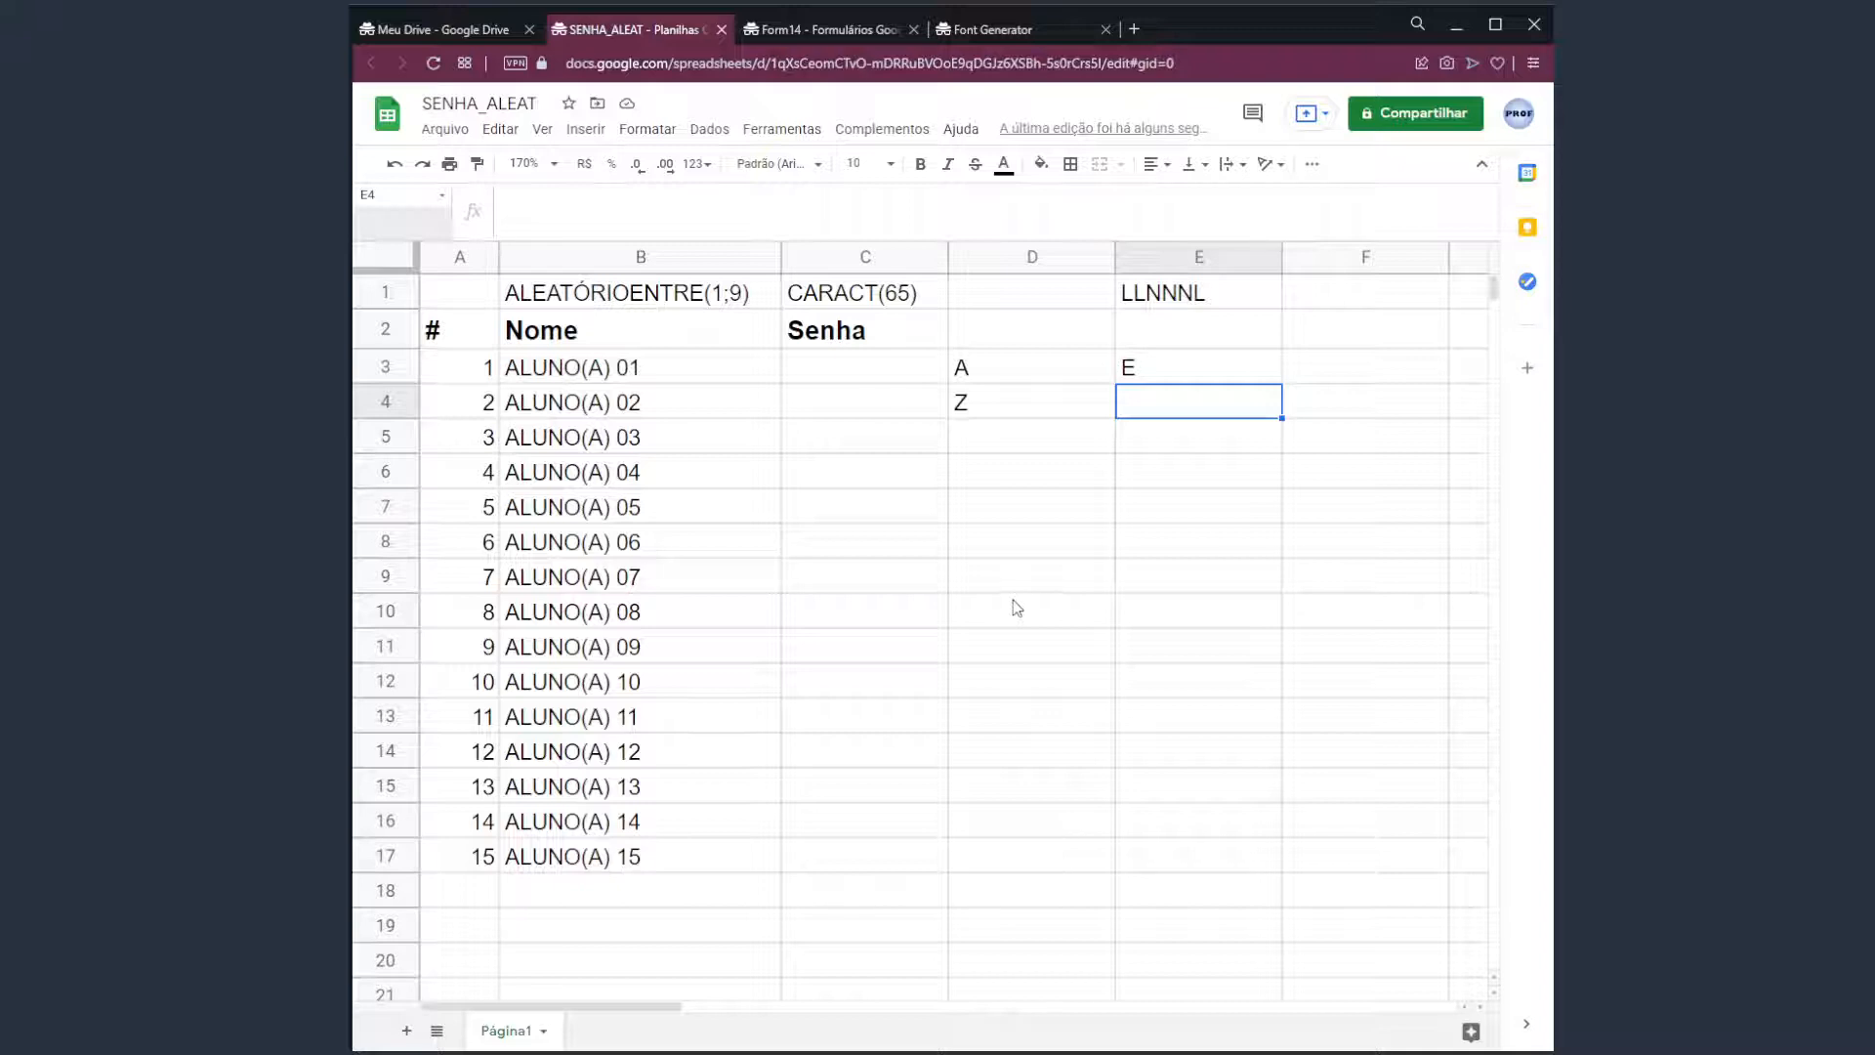
click(1172, 360)
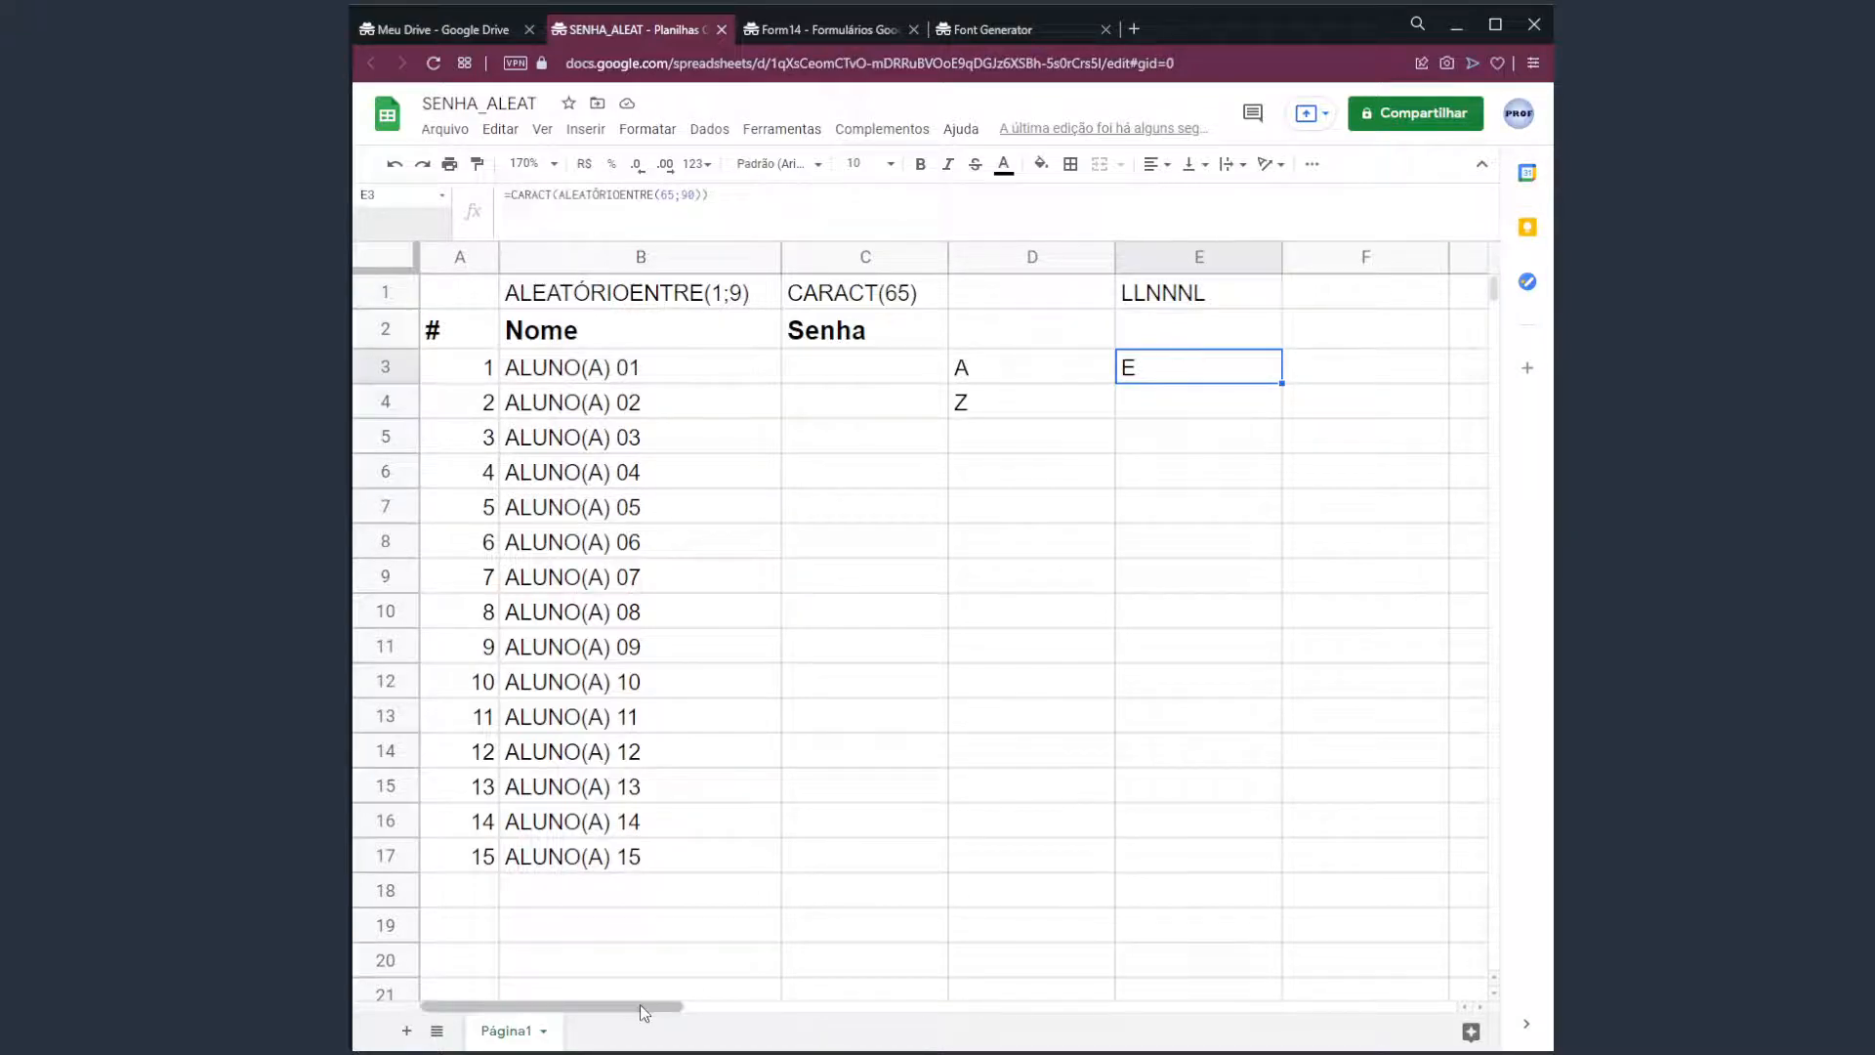
Append & and a second CARACT(ALEATÓRIOENTRE(65;90)) to E3's formula.
drag(641, 1005, 765, 1011)
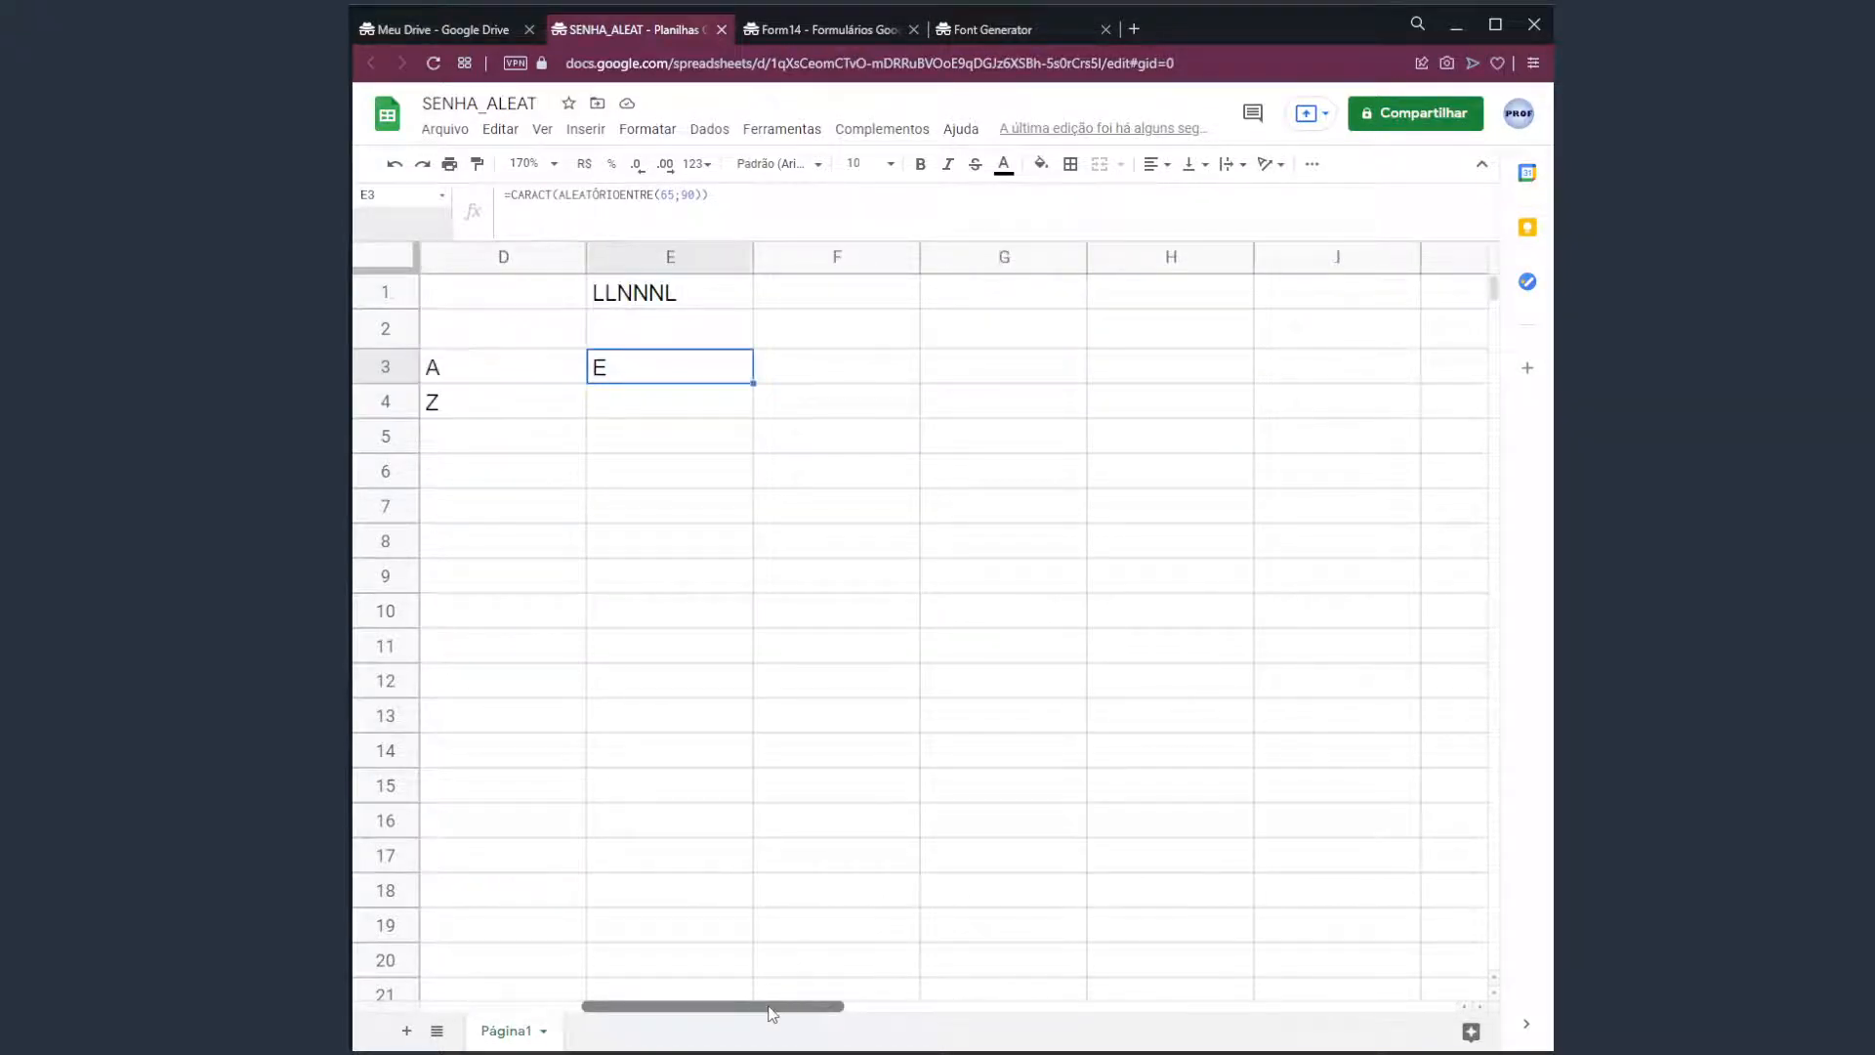
double_click(658, 381)
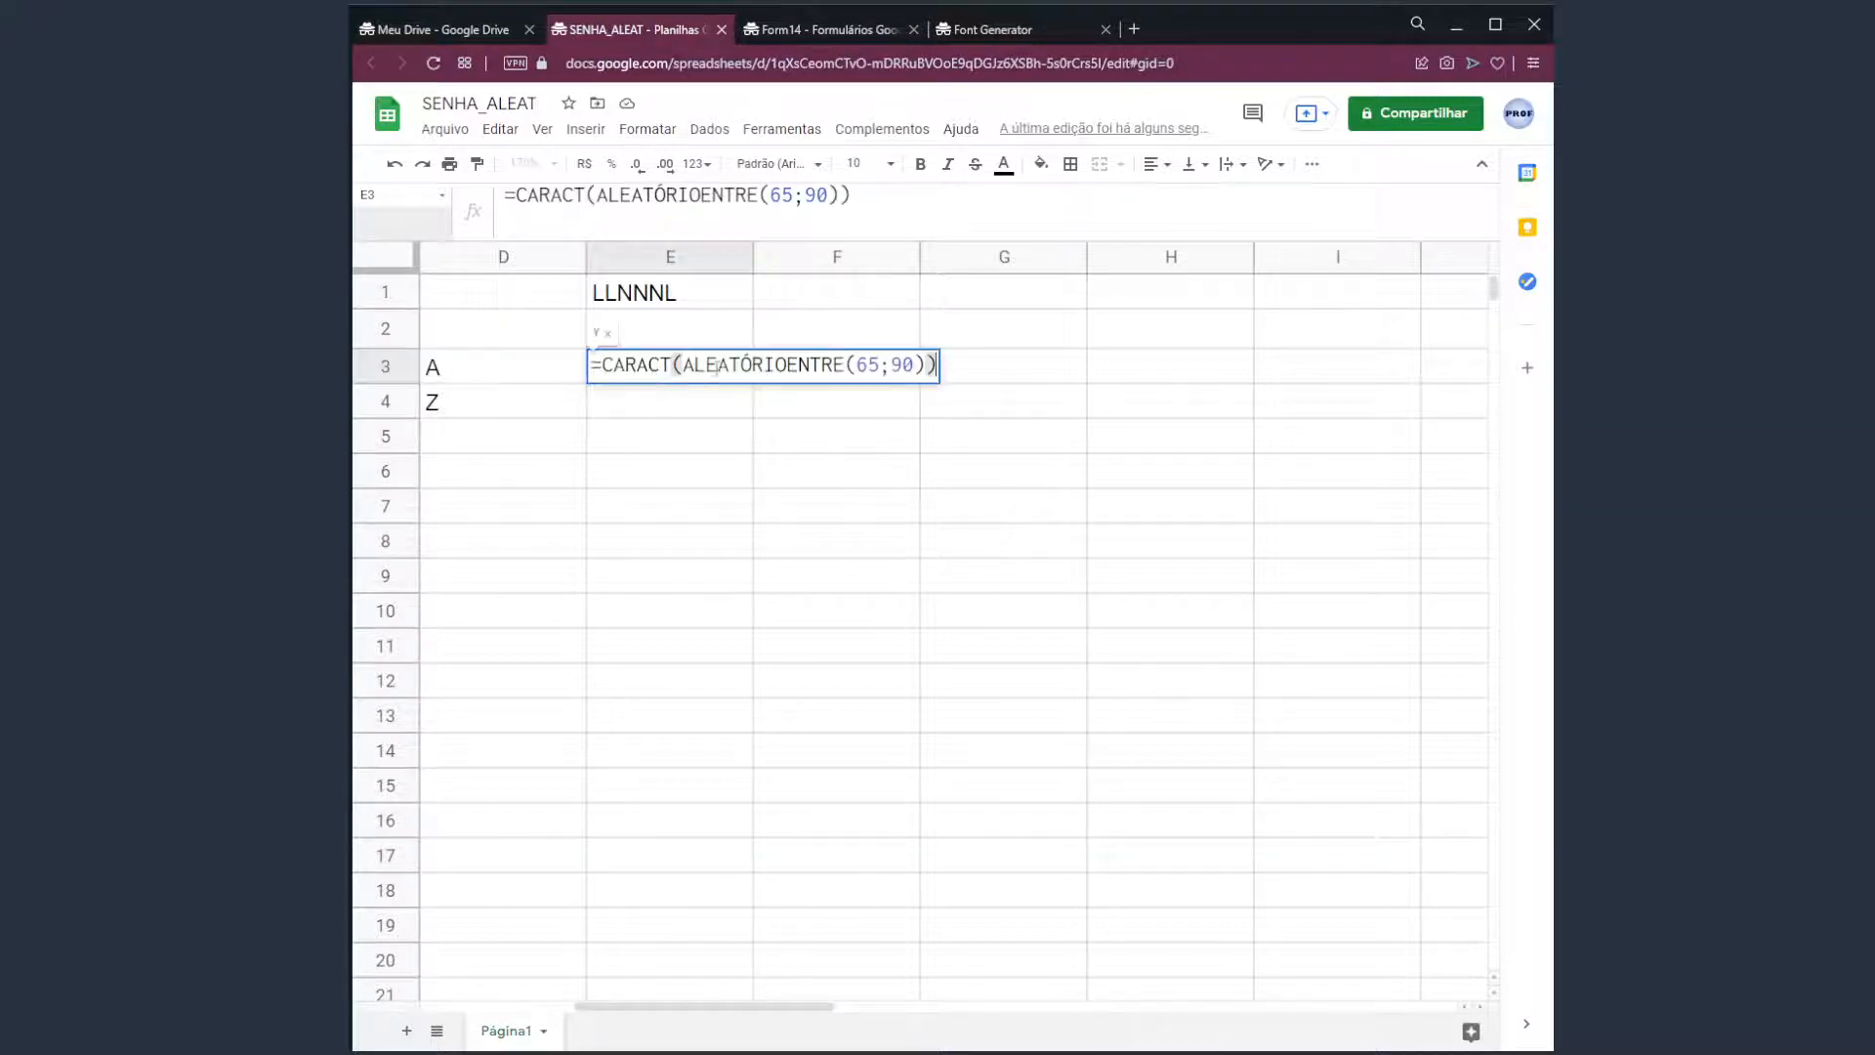
key(Escape)
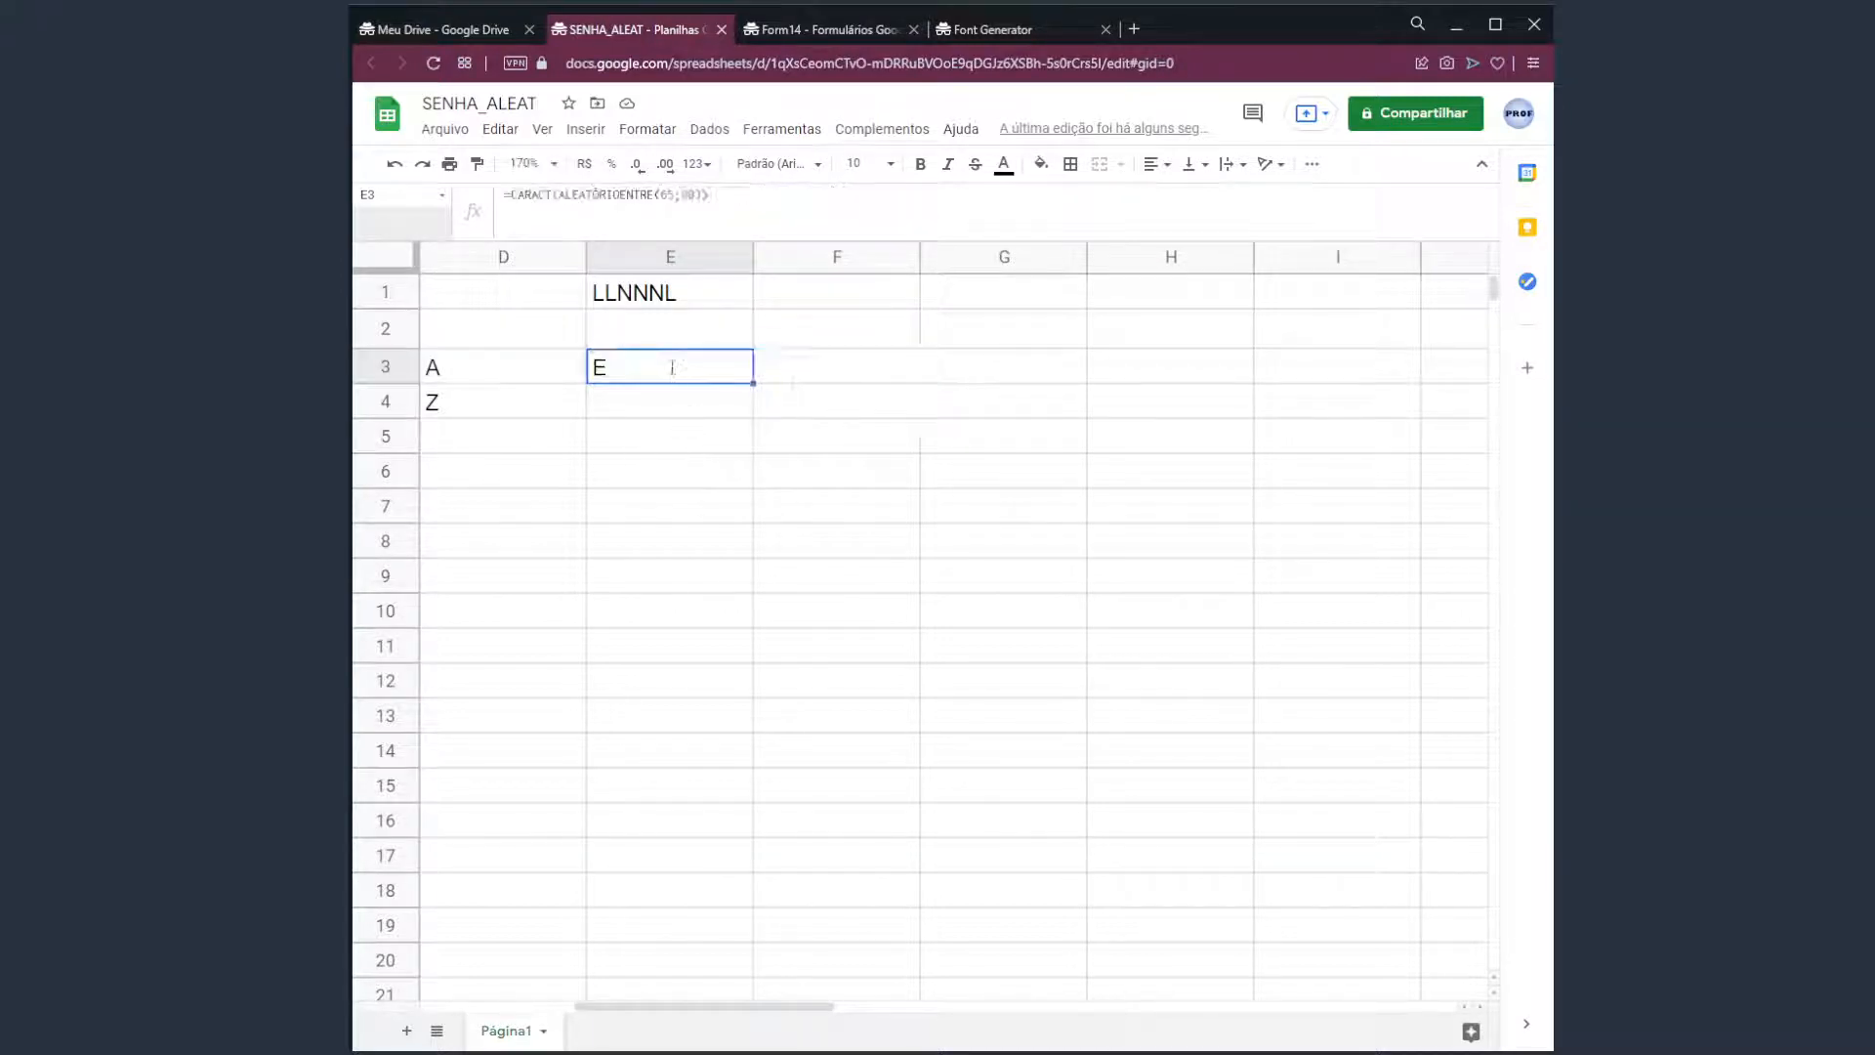
double_click(674, 369)
drag(603, 366, 937, 368)
key(ctrl+c)
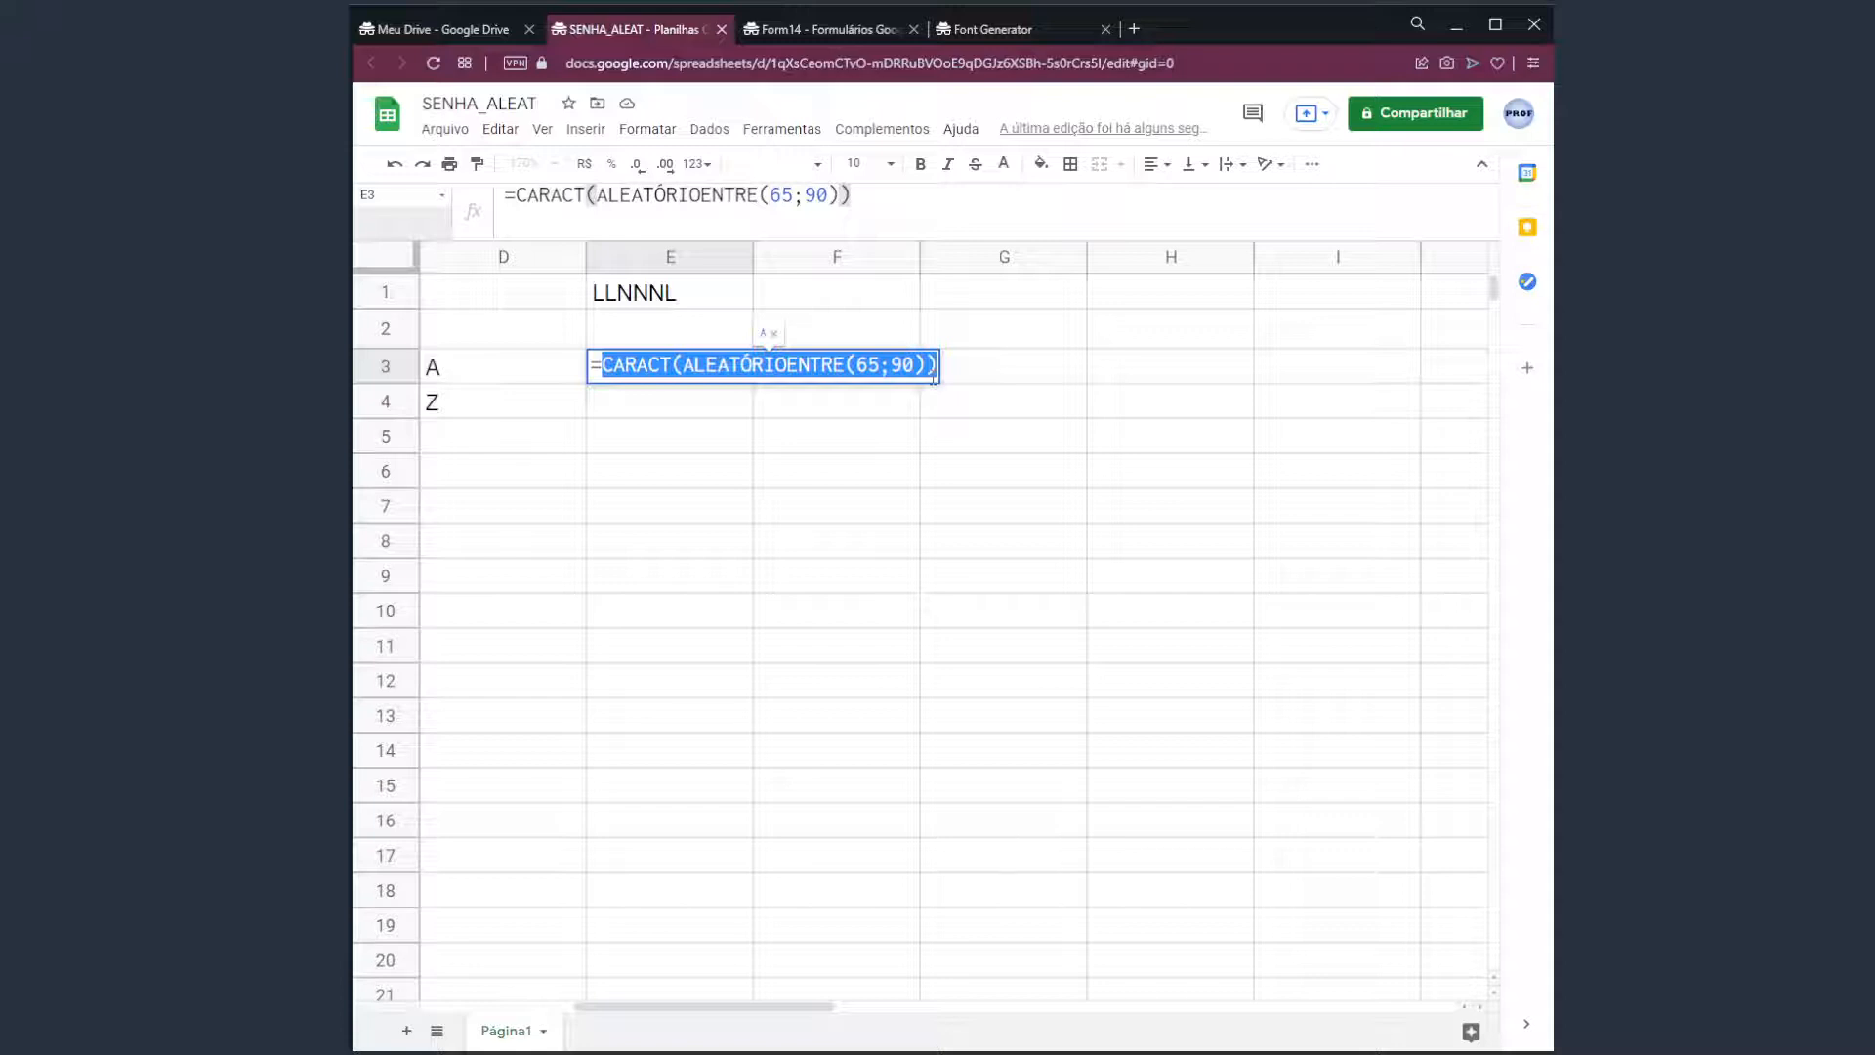
click(934, 371)
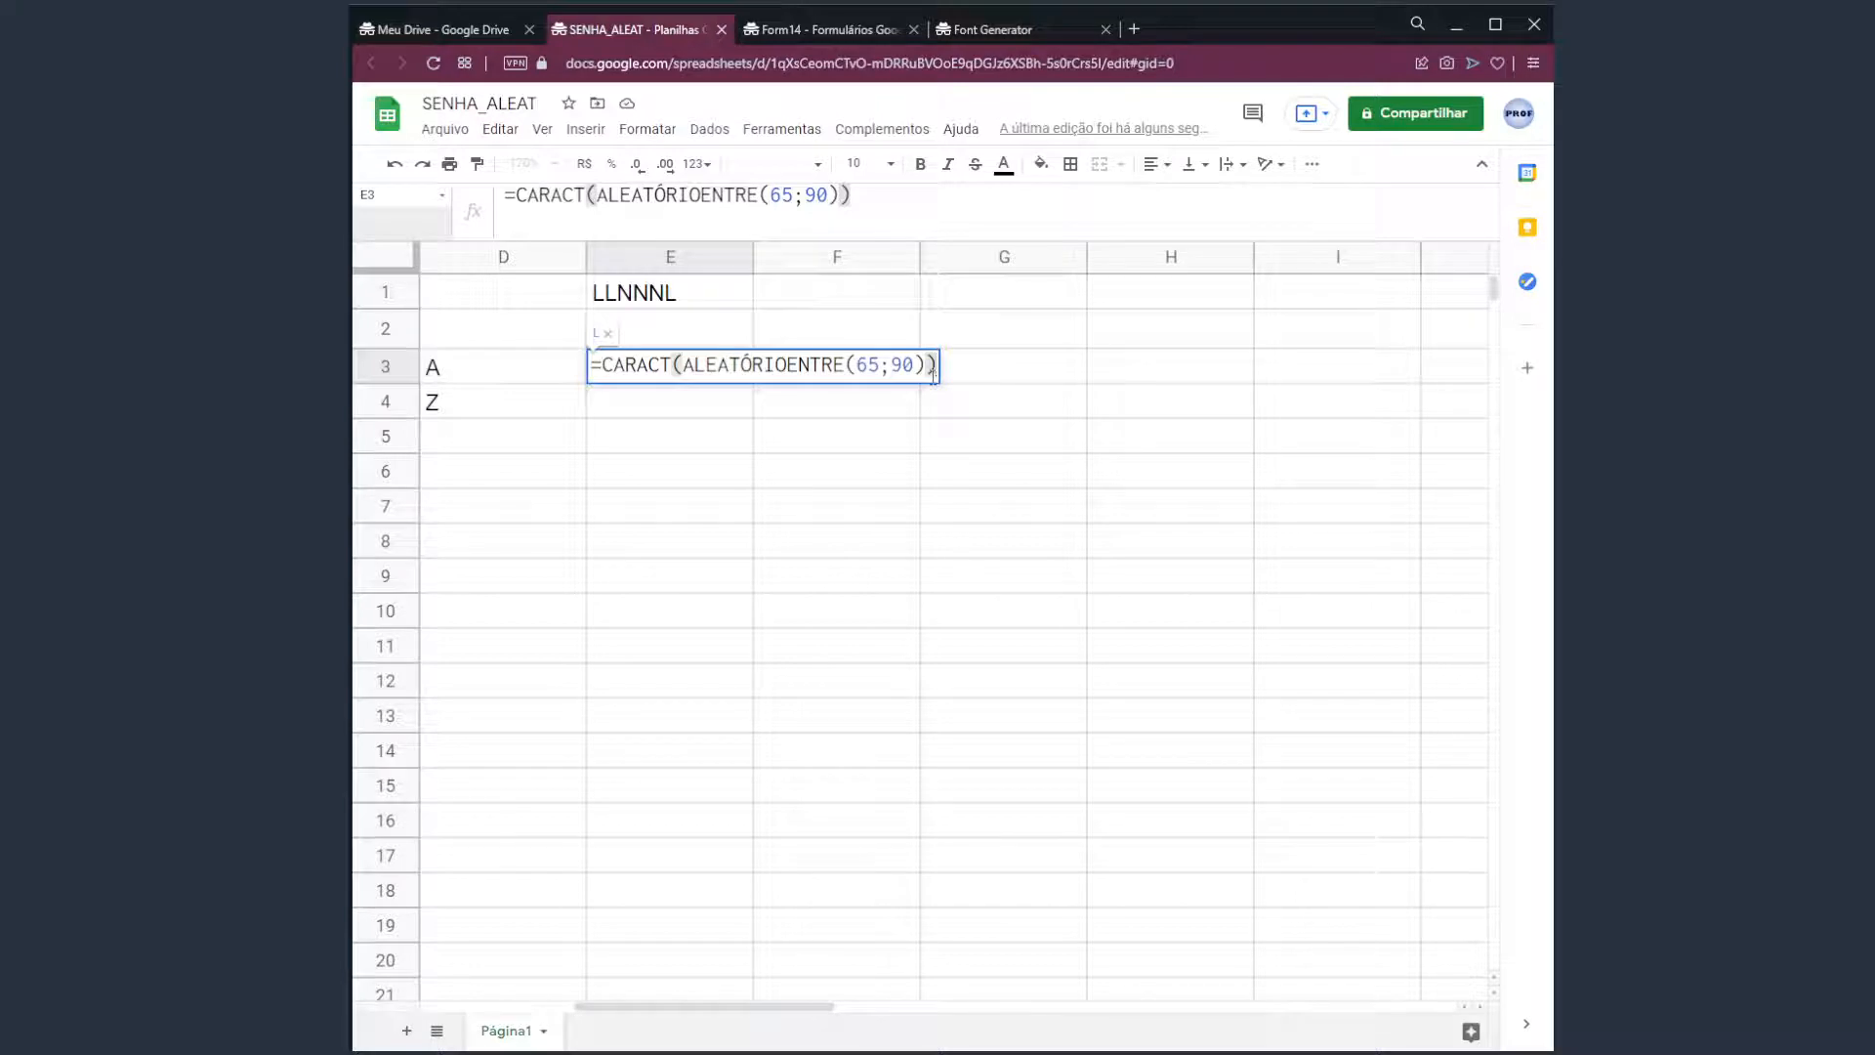
text(&)
key(ctrl+v)
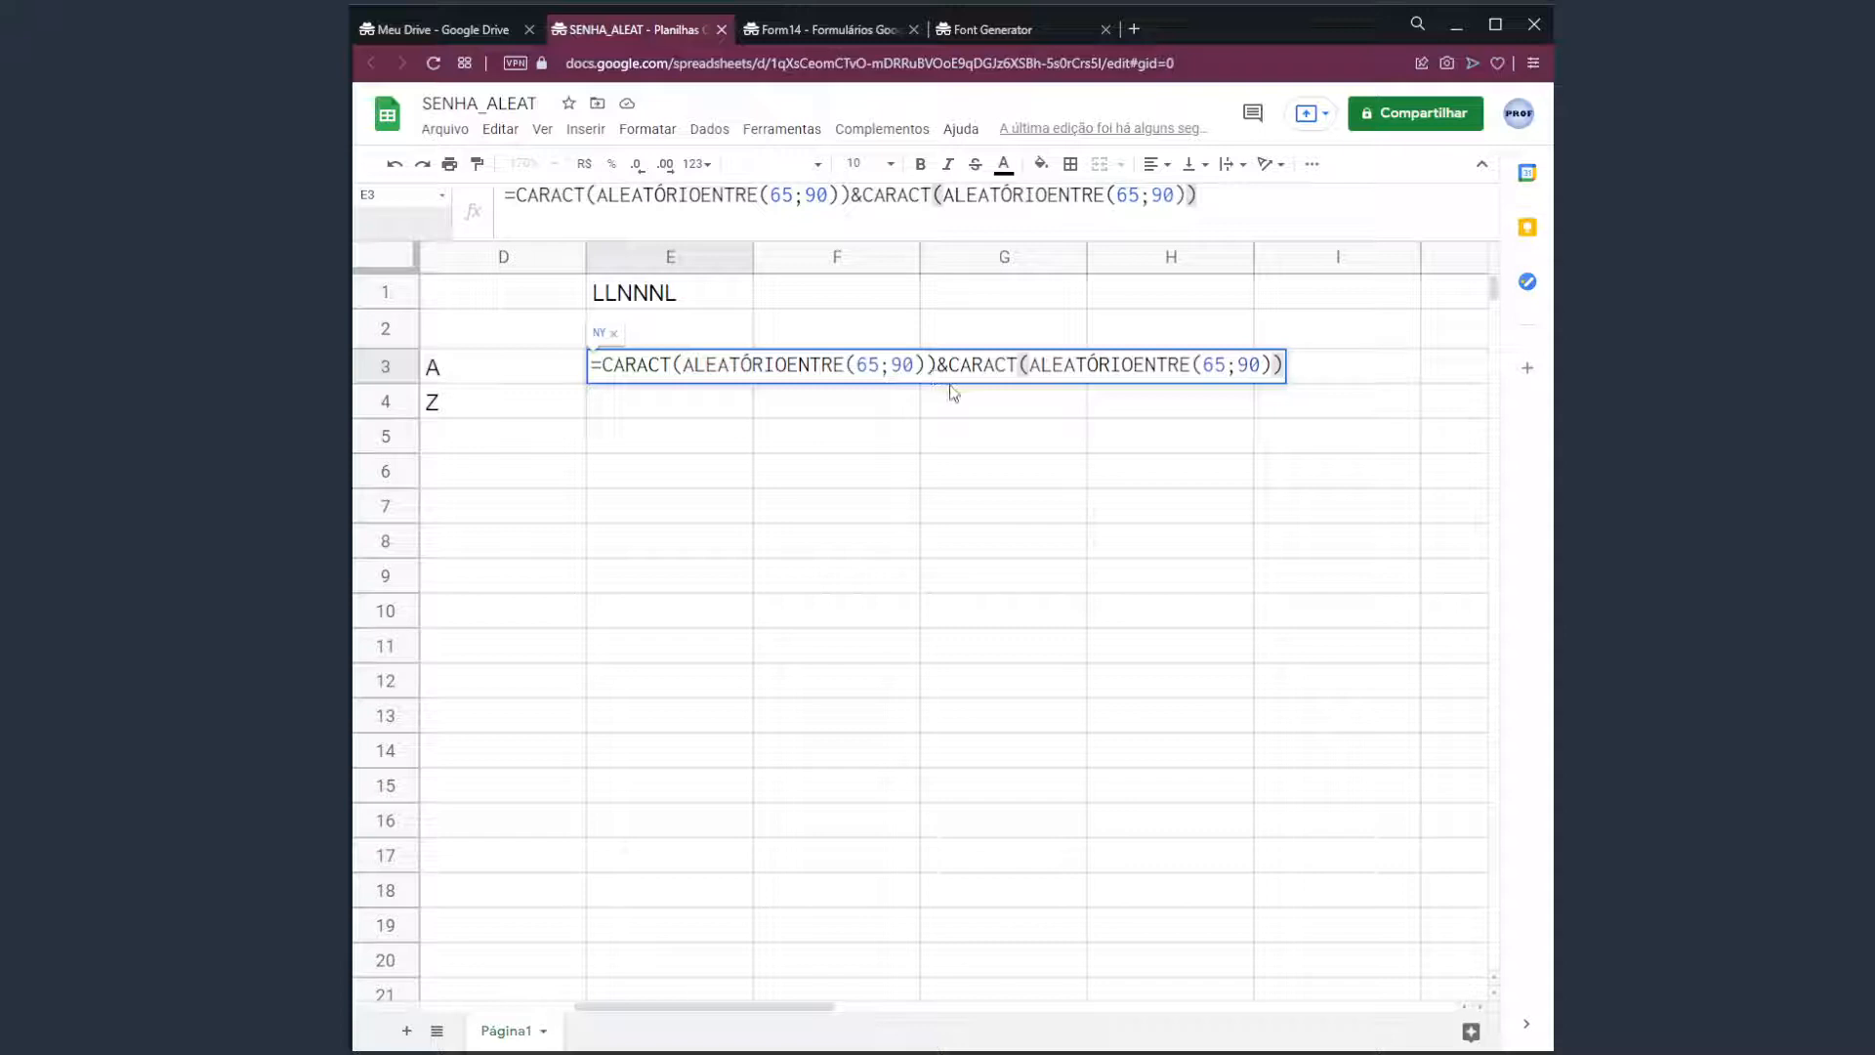
Retype the & joining the two letter parts and recalculate E3, now showing AF.
click(939, 365)
key(Delete)
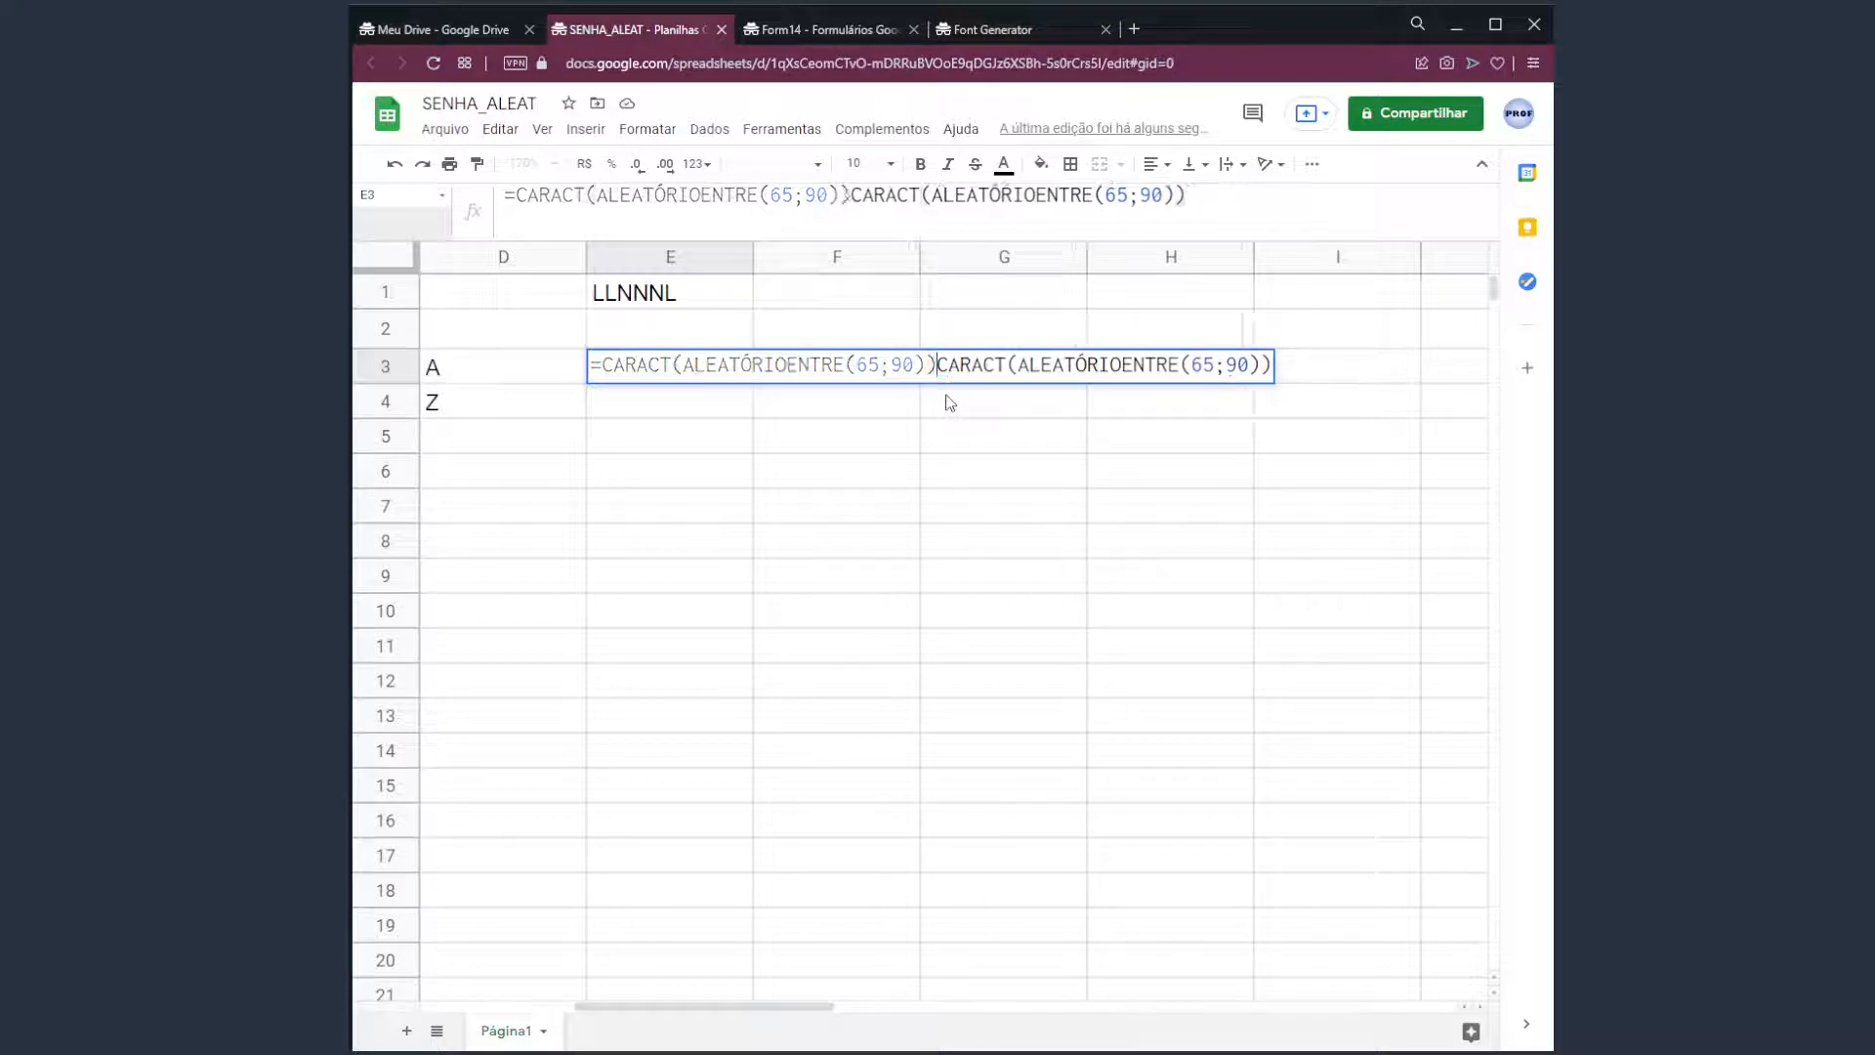
text(&)
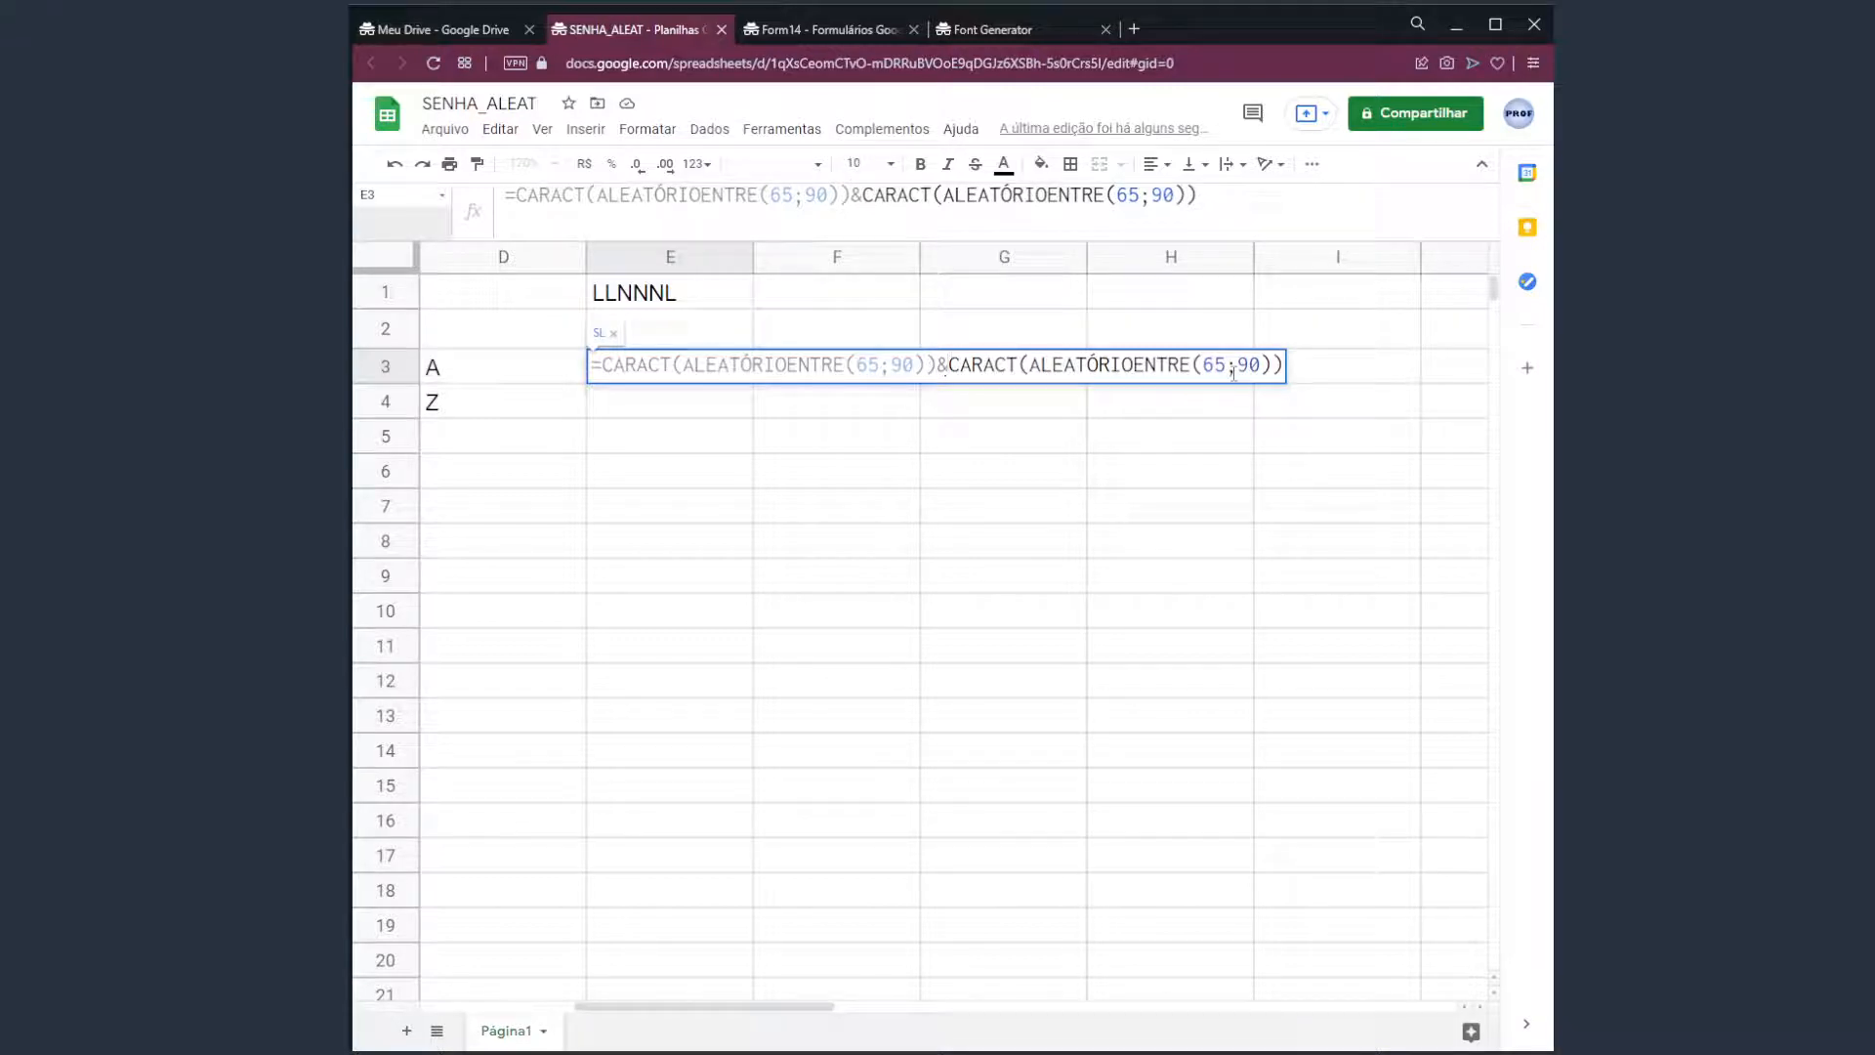
key(Return)
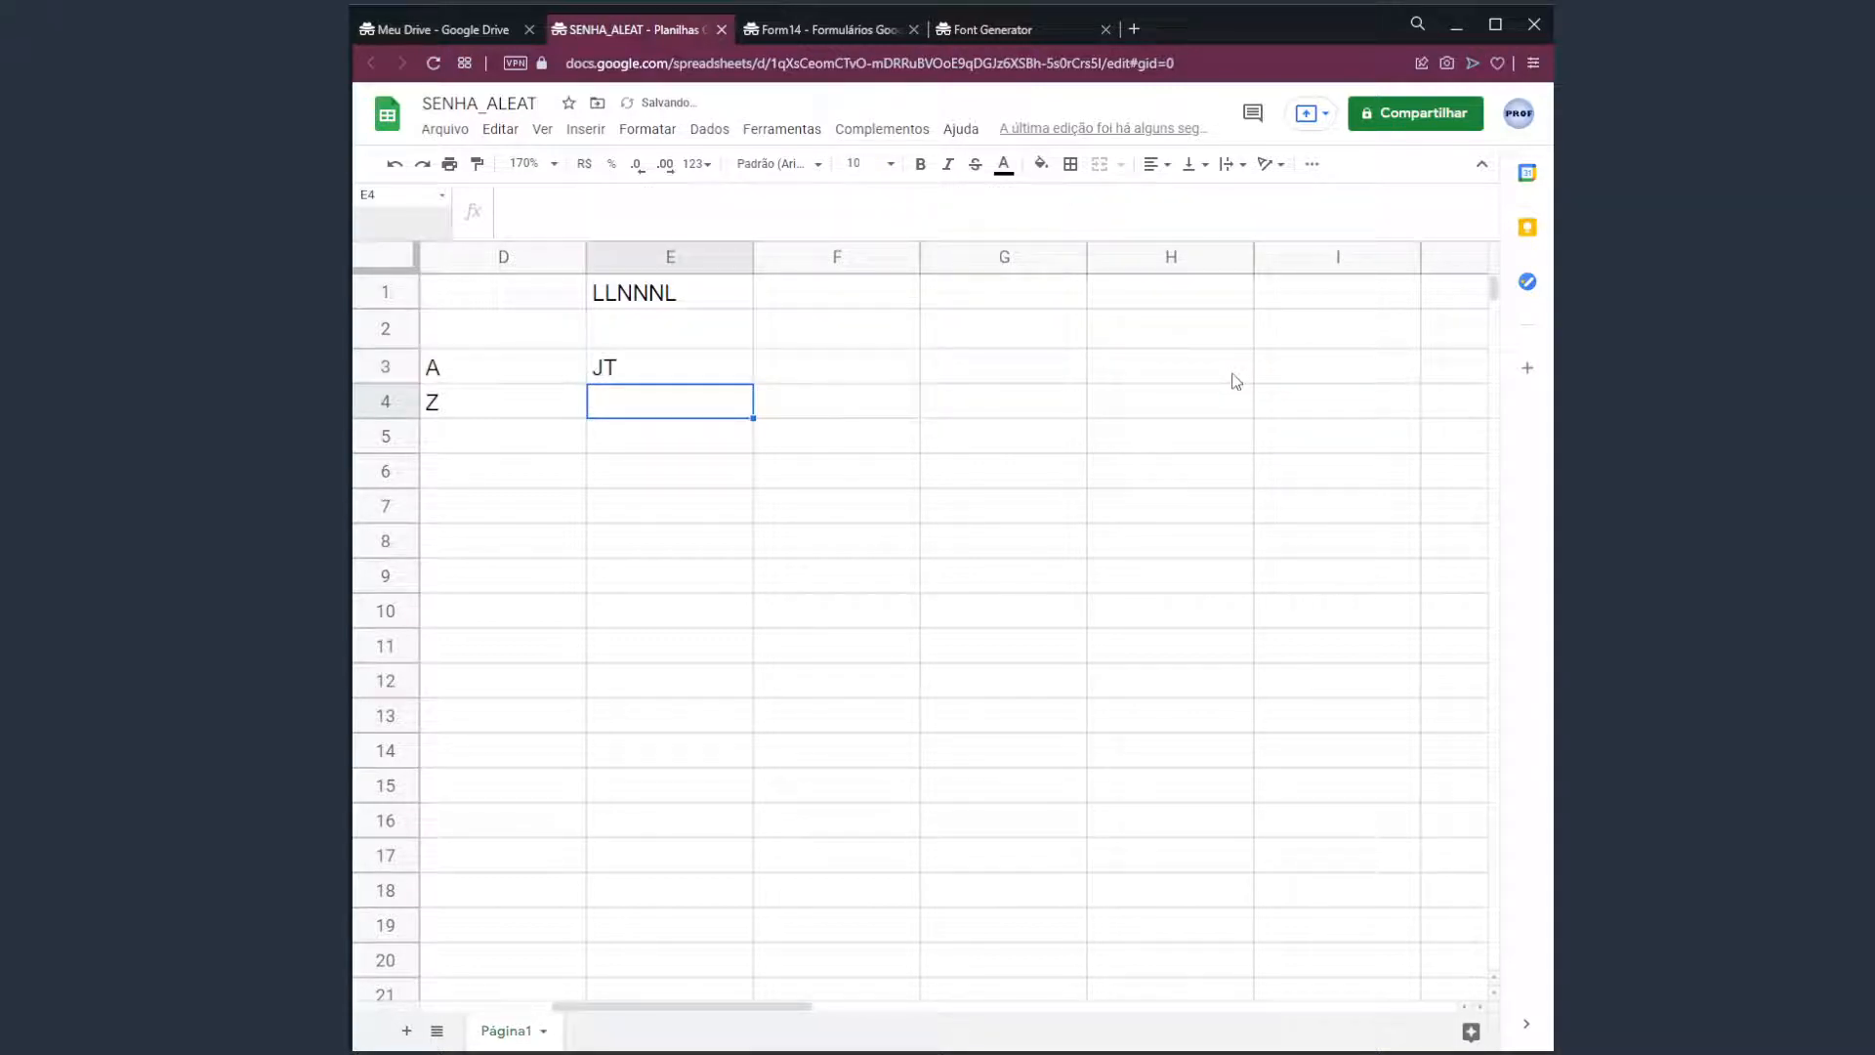
key(Up)
key(Right)
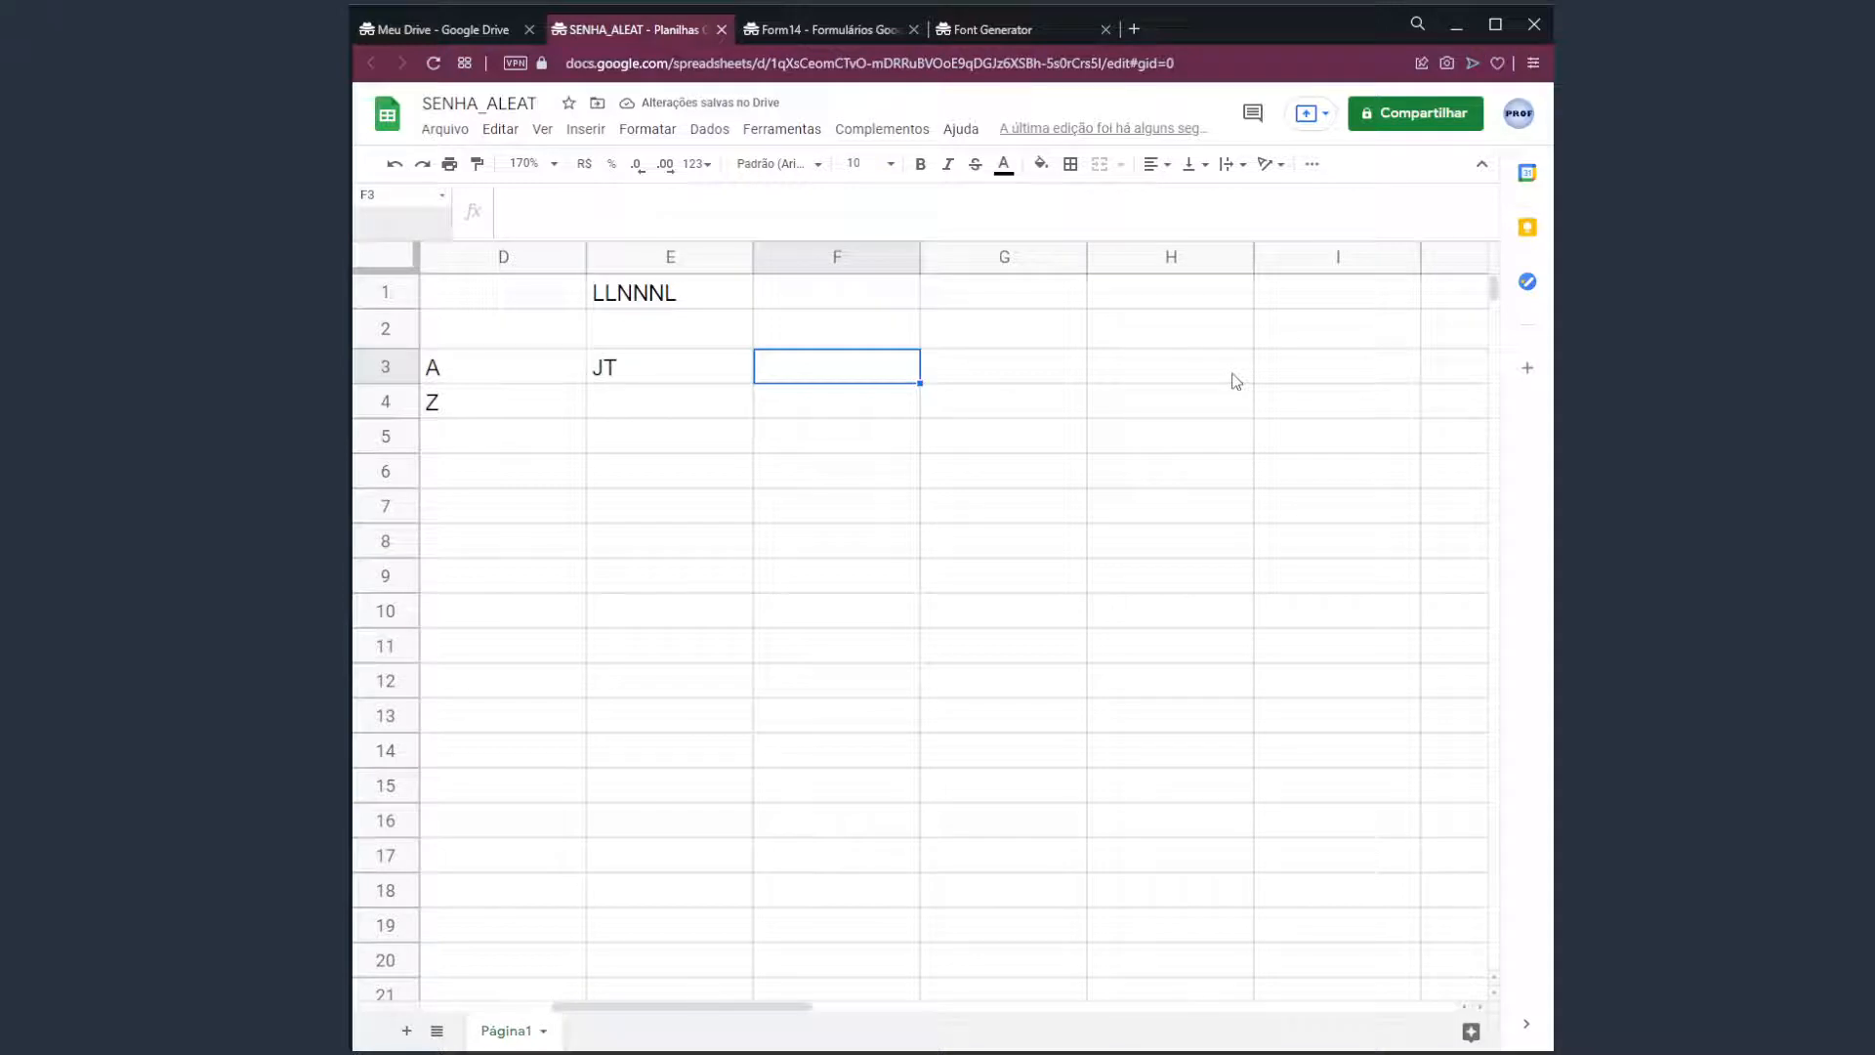
key(Left)
key(Right)
Append & and a pasted copy of ALEATÓRIOENTRE(65;90) to the end of E3's formula.
key(Delete)
key(Delete)
key(Delete)
key(Delete)
key(Delete)
key(Delete)
key(Delete)
key(Delete)
key(Delete)
key(Delete)
key(Delete)
key(Delete)
key(Delete)
key(Delete)
key(Delete)
key(Delete)
key(Delete)
key(Delete)
key(Delete)
key(Delete)
key(Delete)
key(Delete)
key(Delete)
click(665, 372)
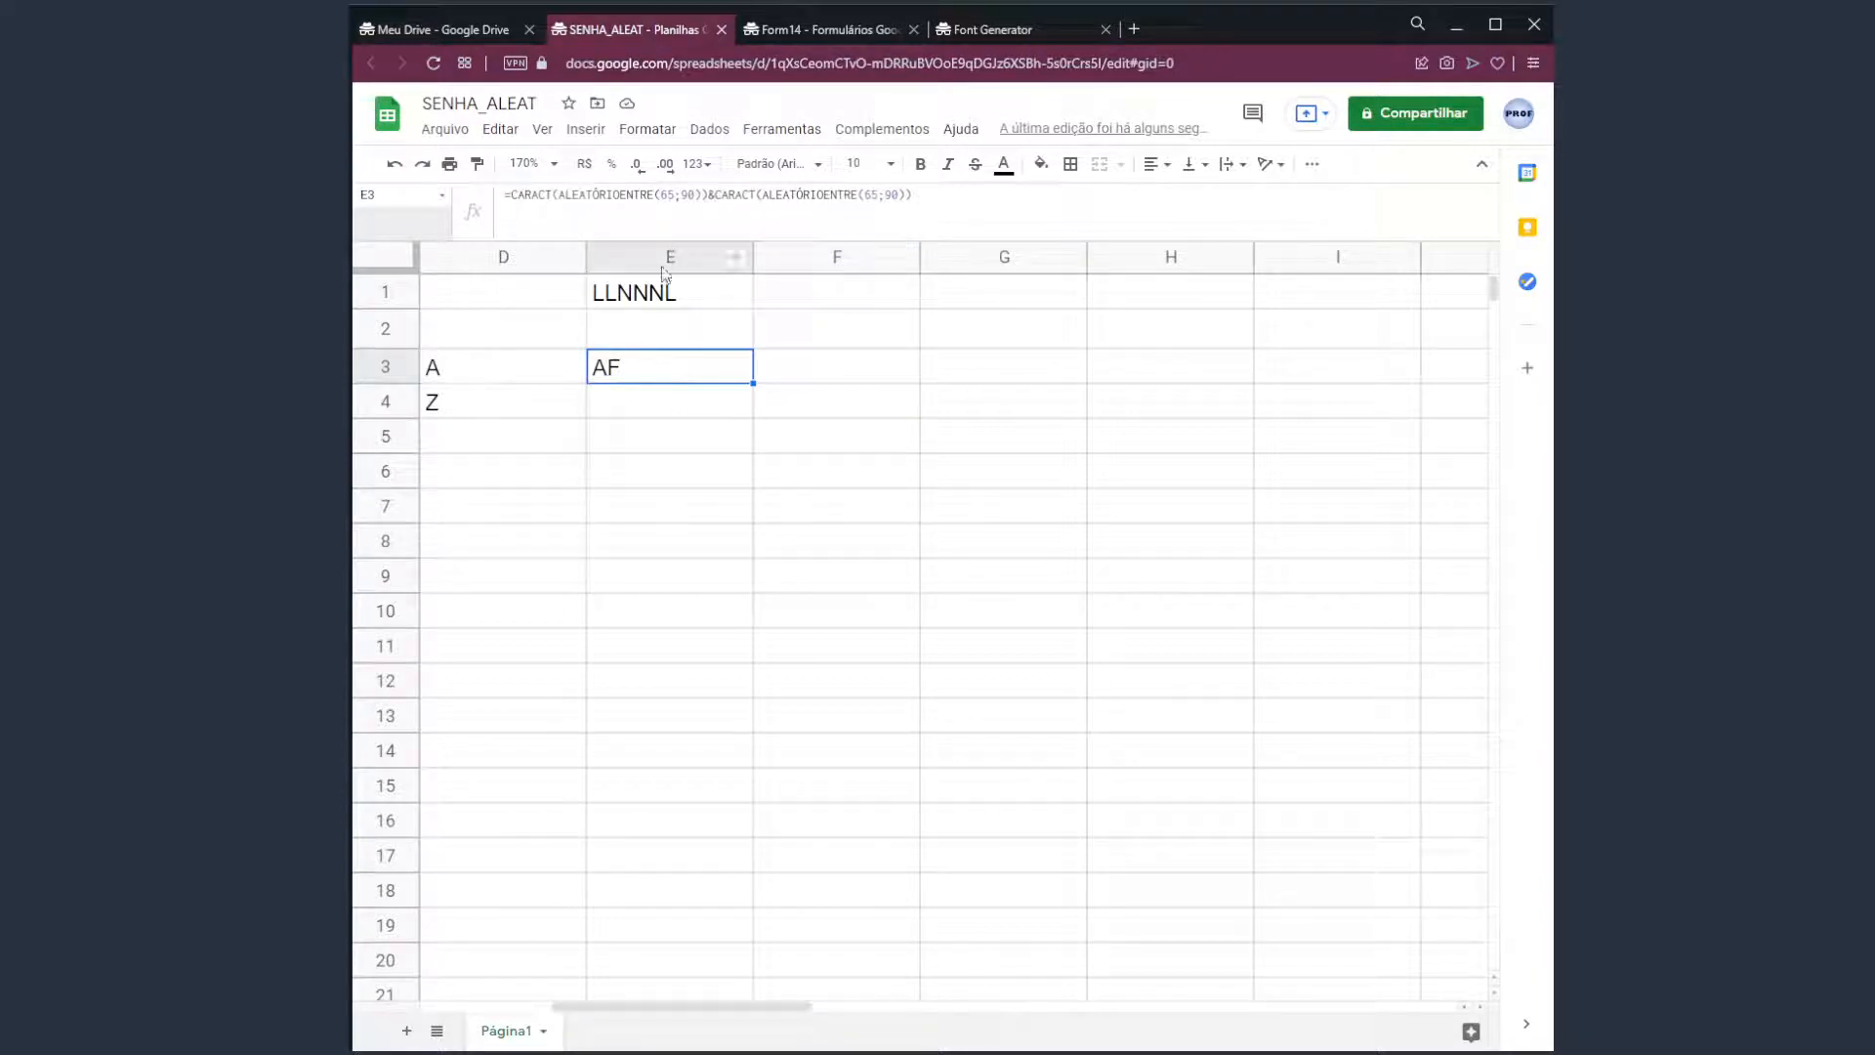
click(655, 298)
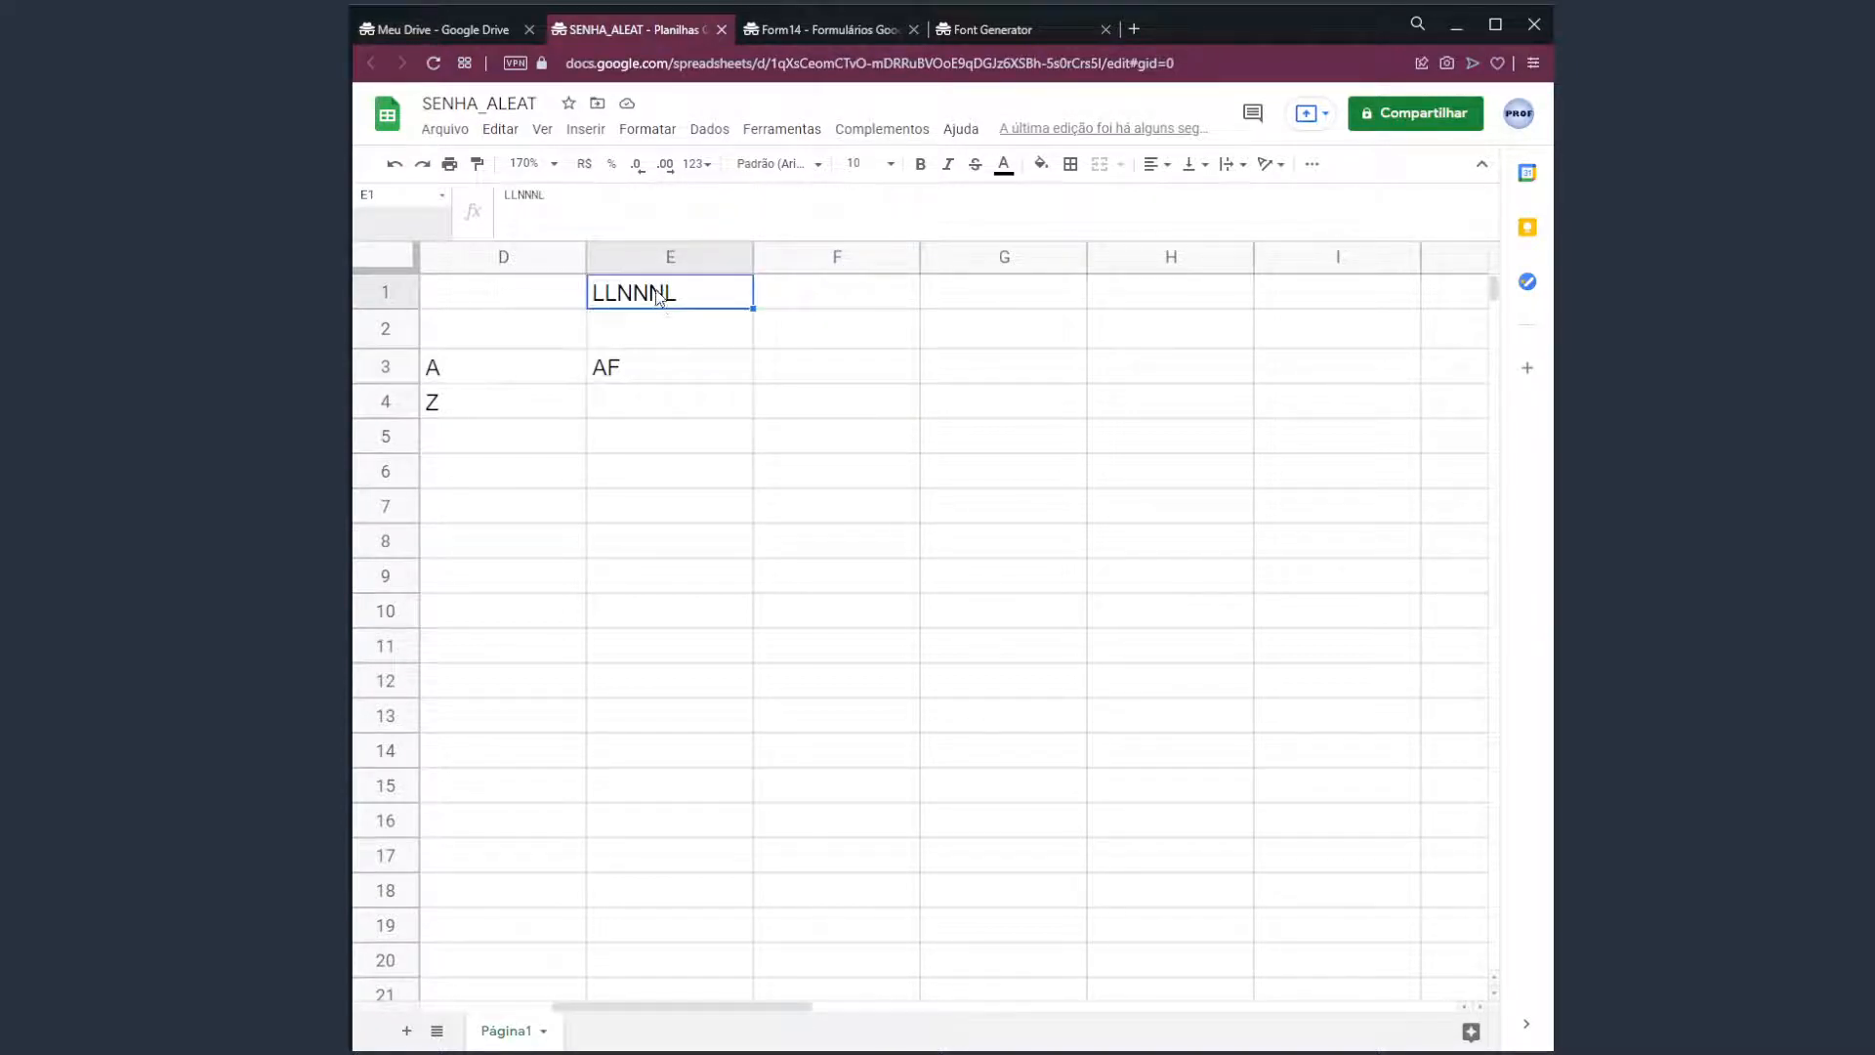
click(650, 377)
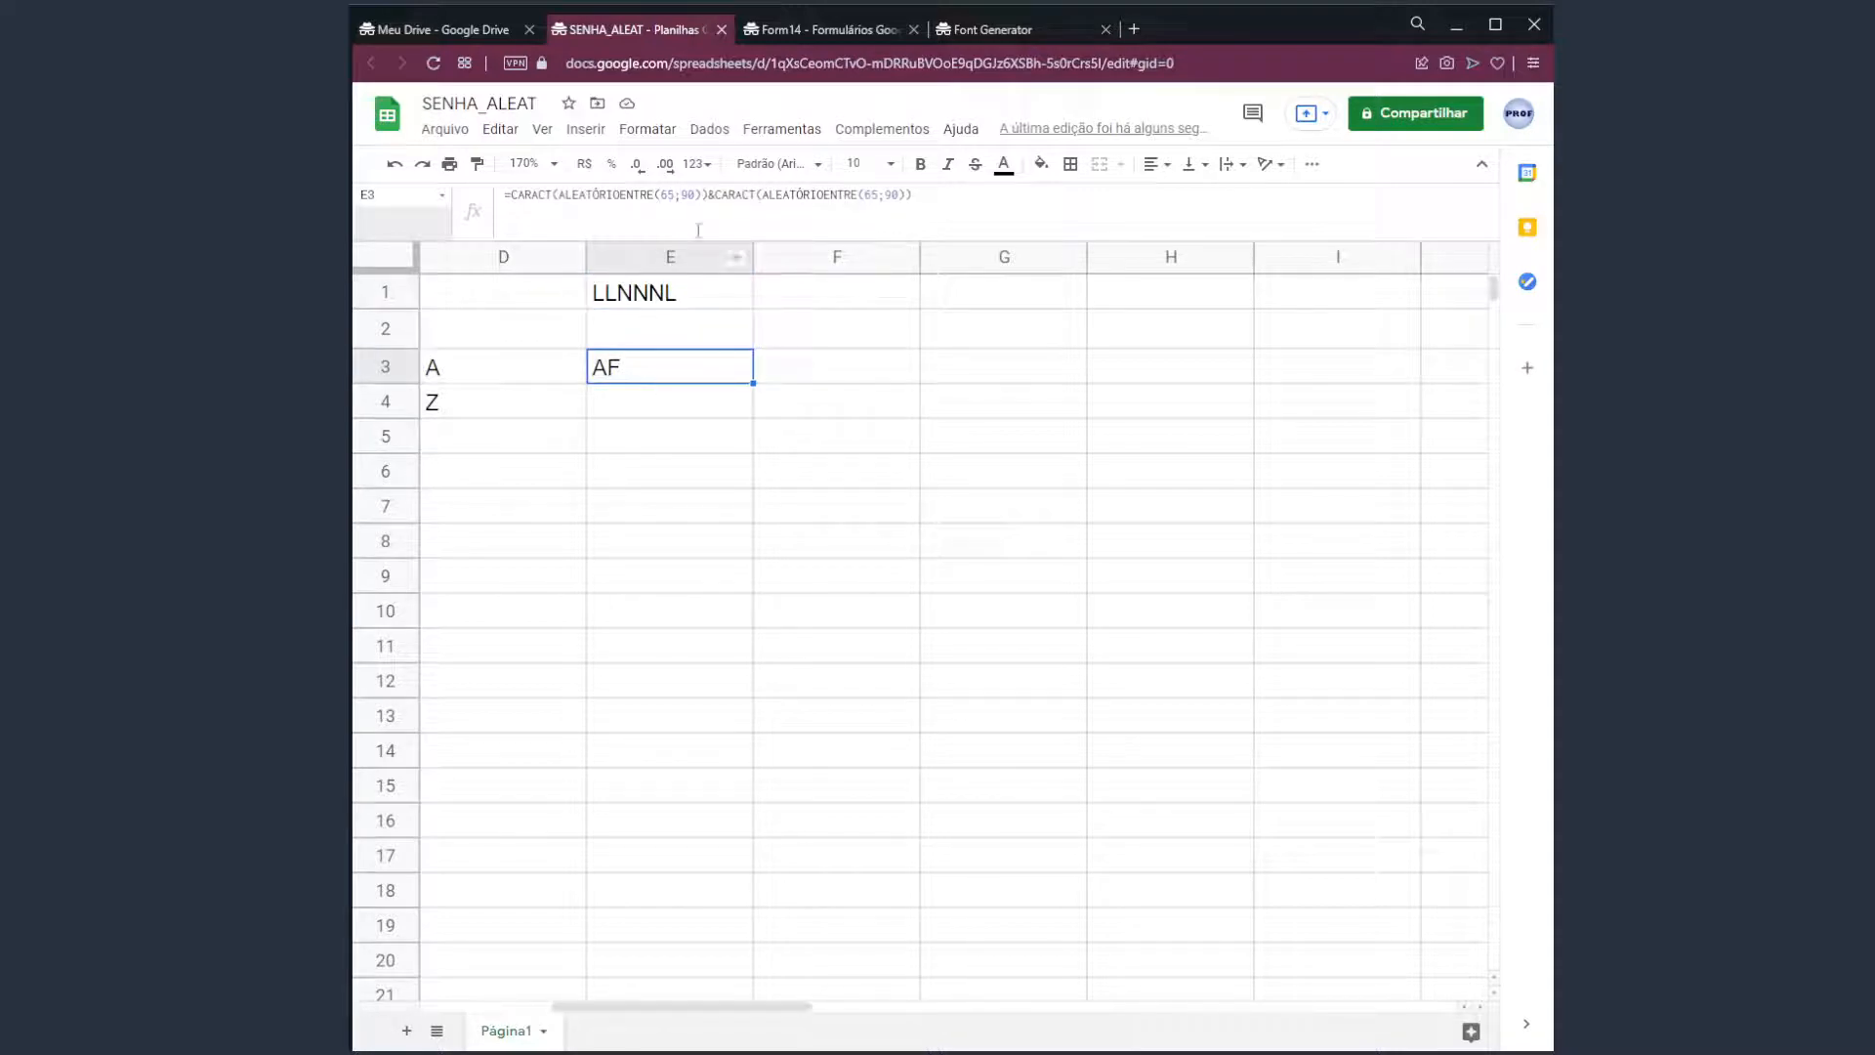
double_click(673, 380)
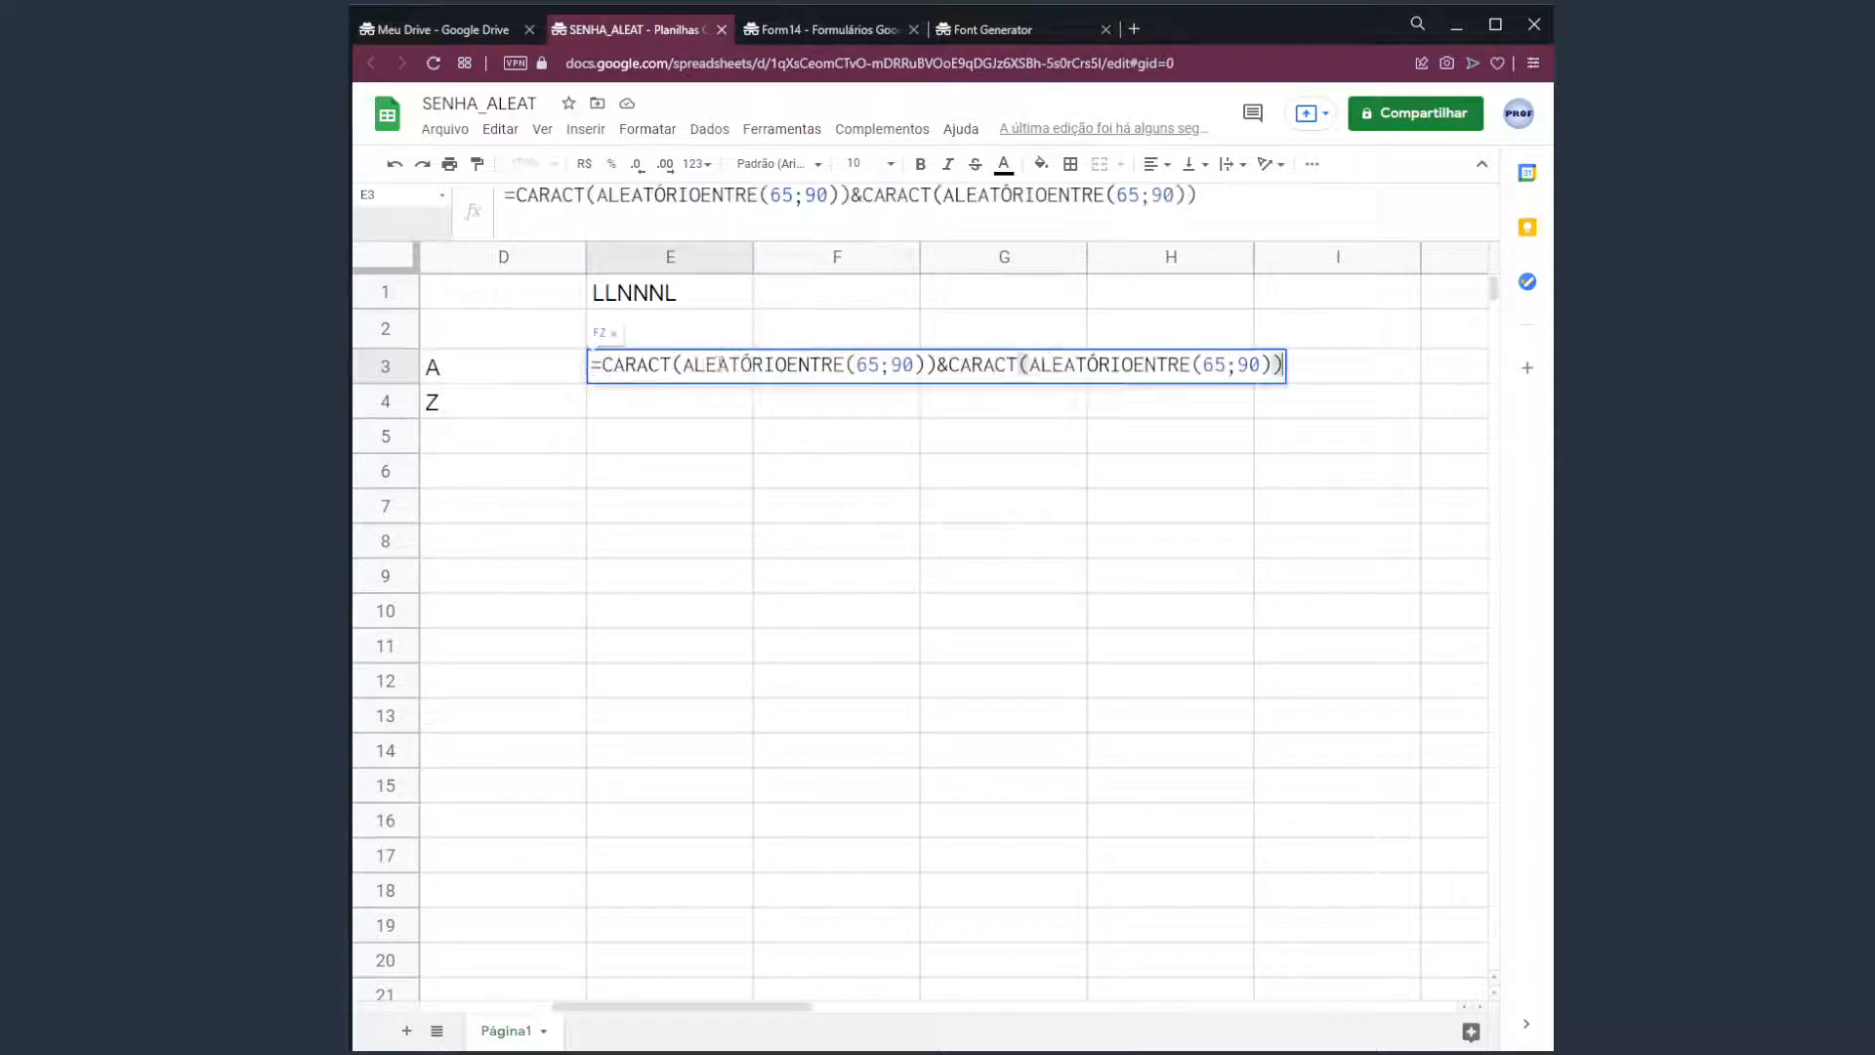
drag(1026, 367, 1277, 406)
key(ctrl+c)
key(End)
text(&)
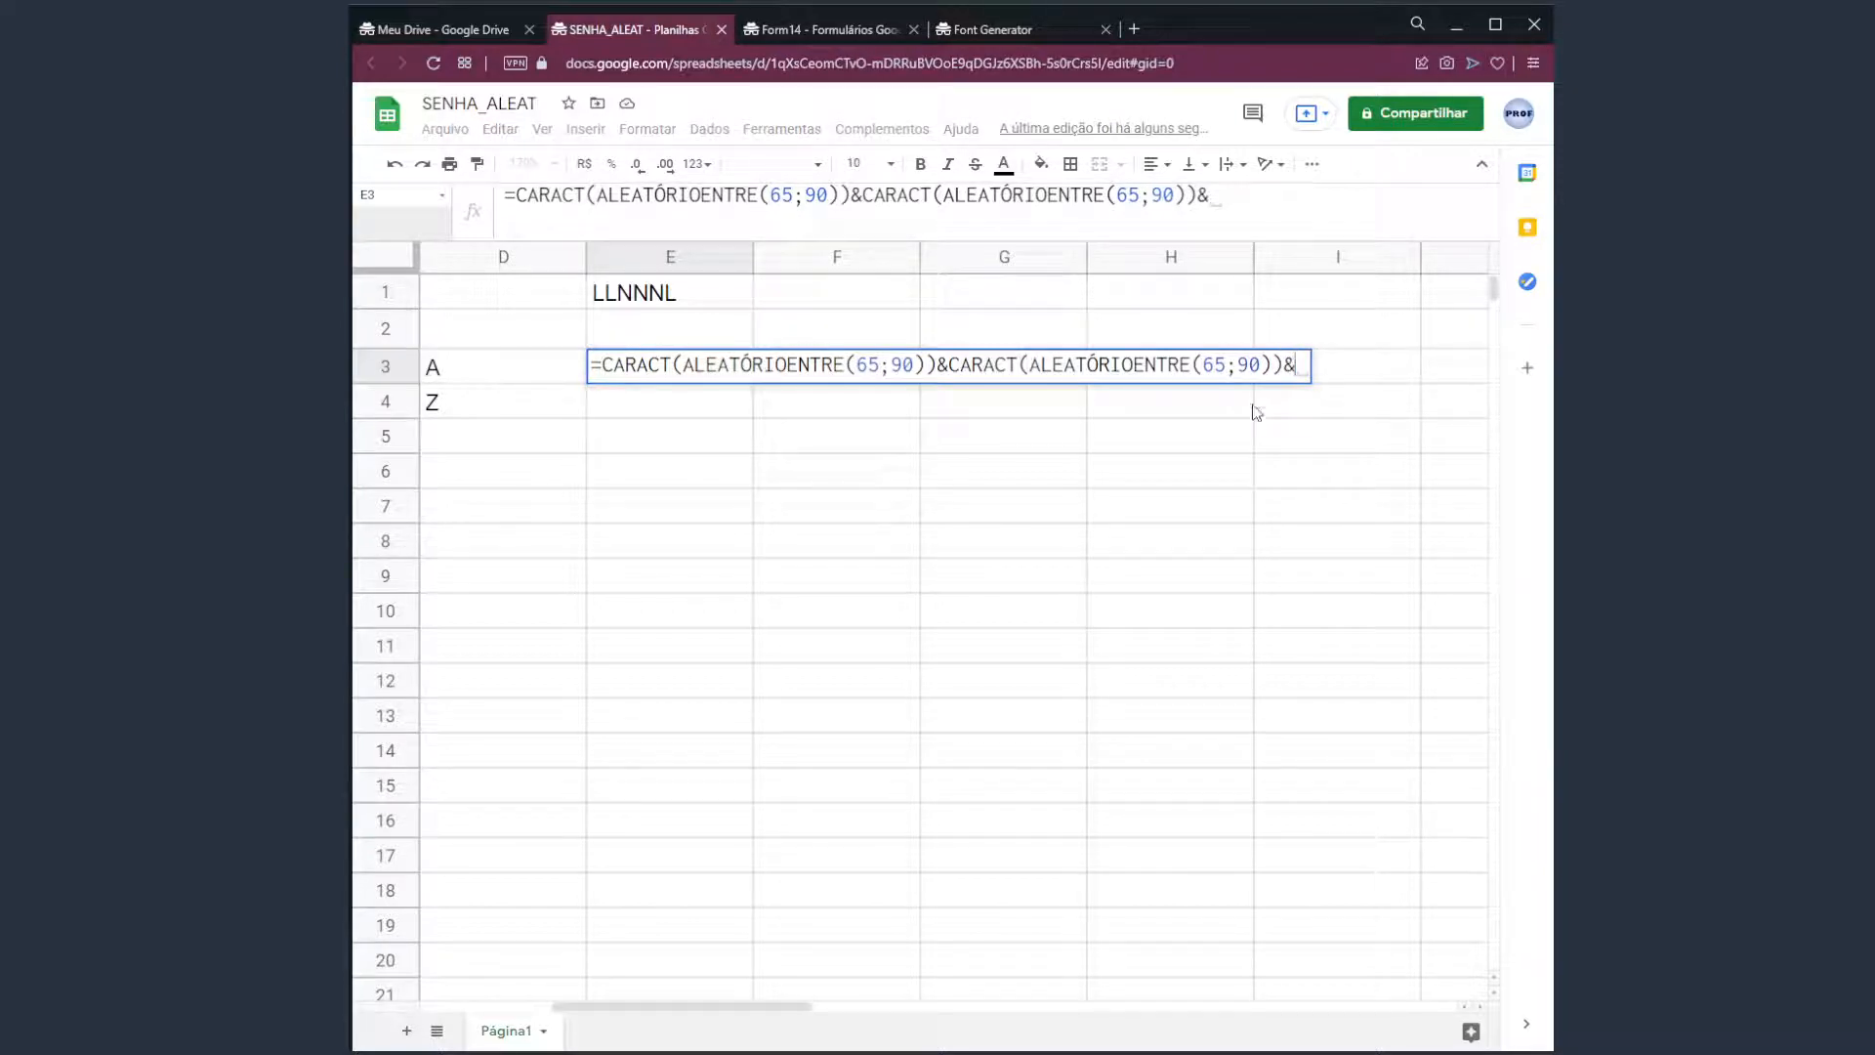
click(1251, 206)
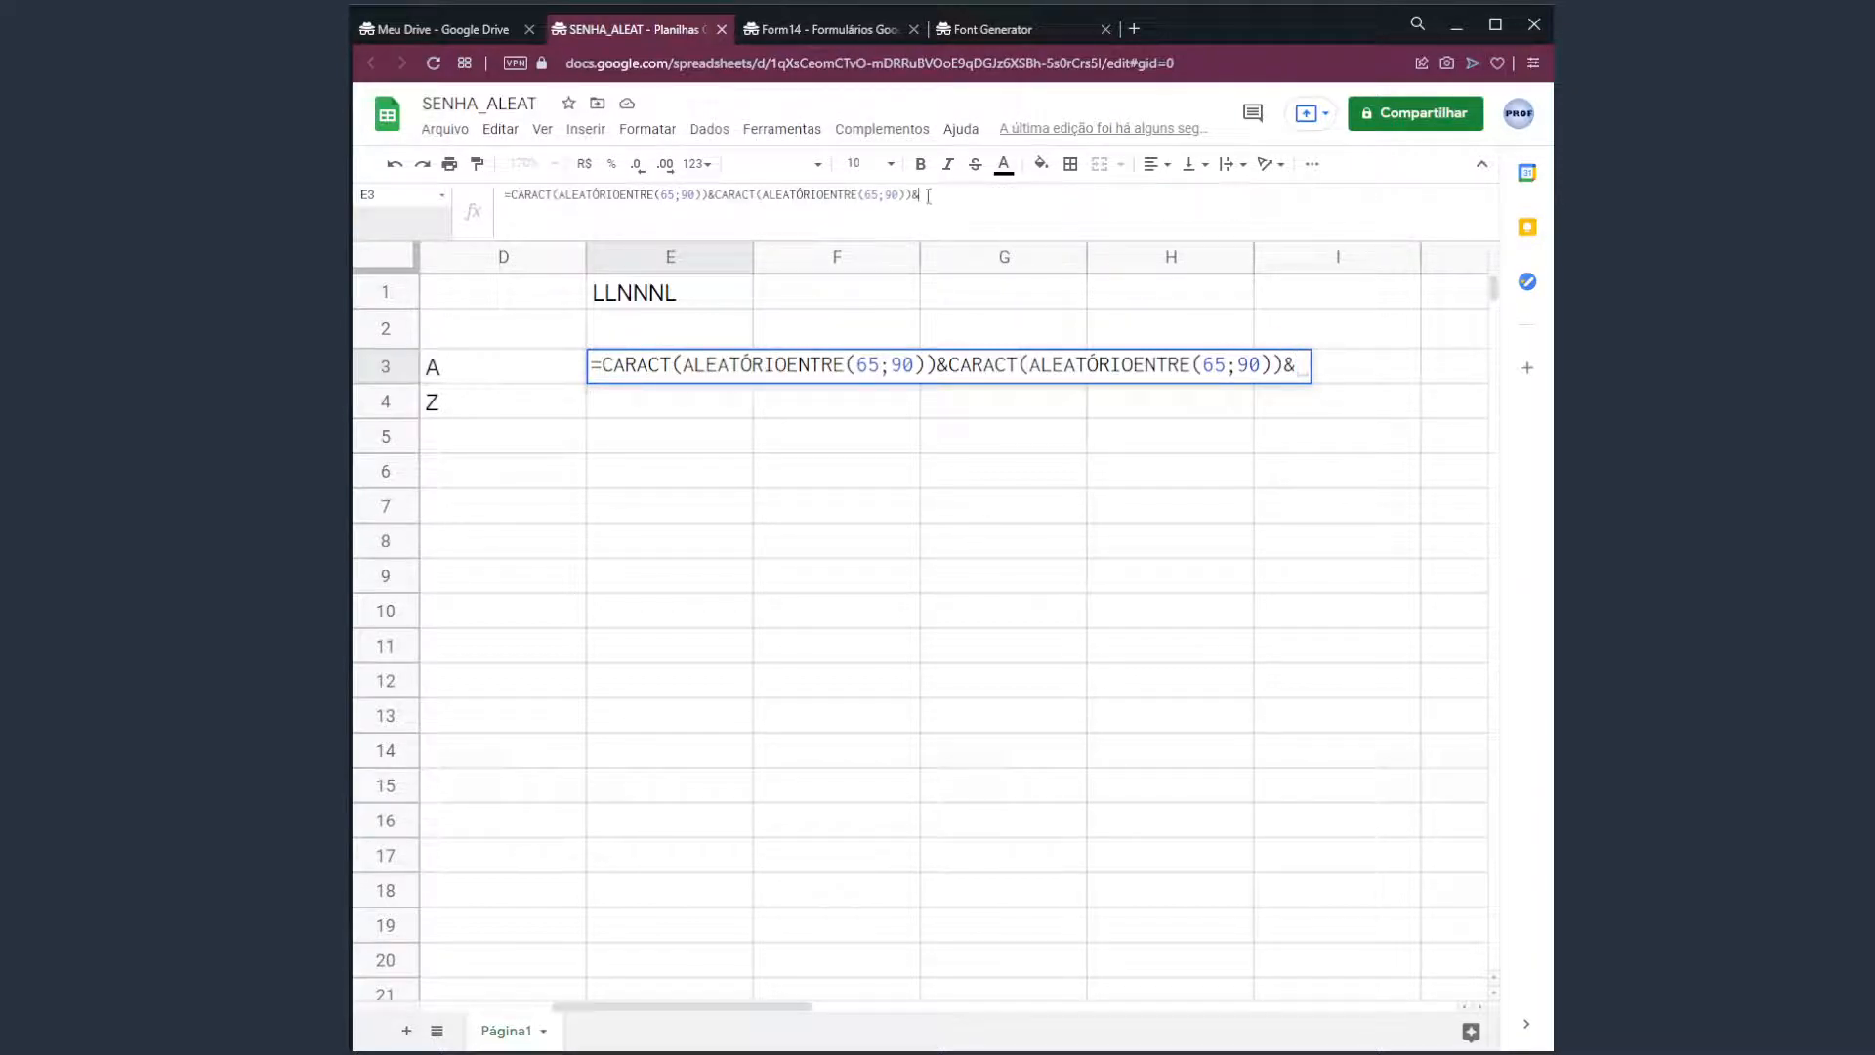
click(1301, 375)
key(ctrl+v)
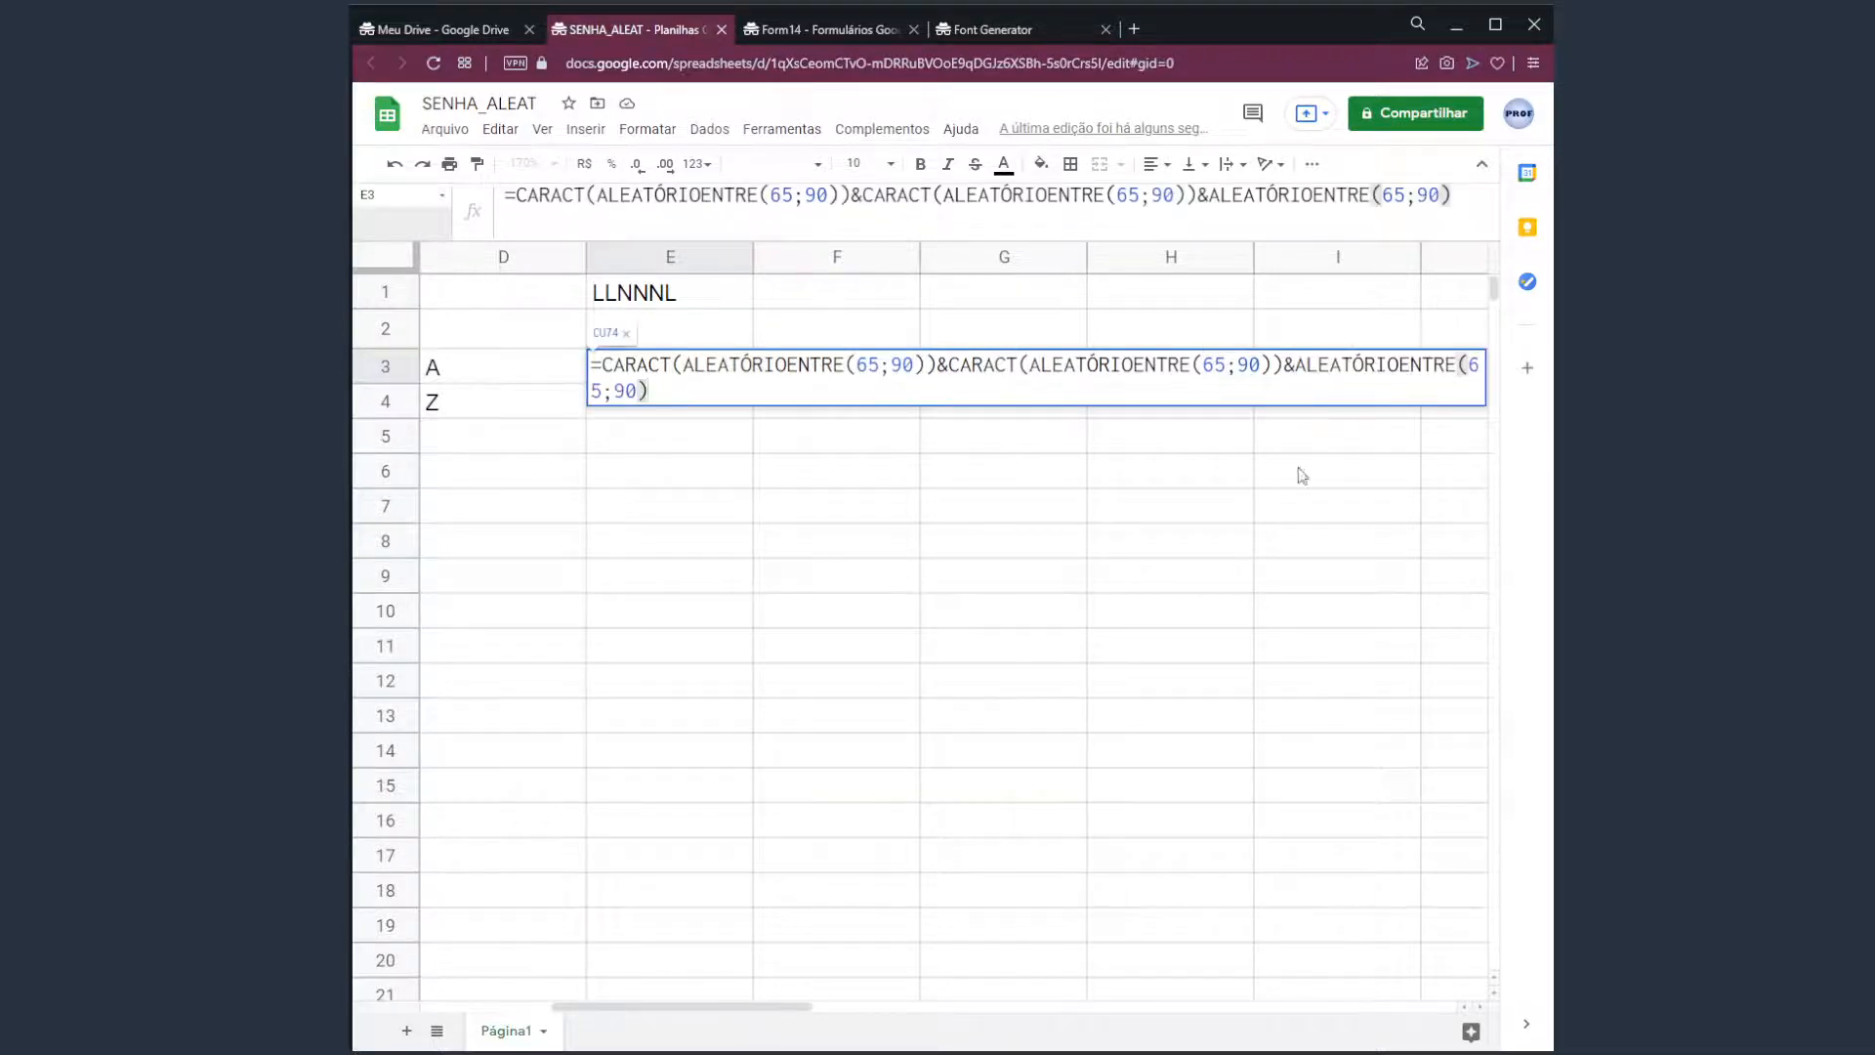
Change the pasted arguments to 1;9 and commit, so E3 shows values like LC4.
click(631, 385)
key(BackSpace)
key(BackSpace)
key(BackSpace)
key(BackSpace)
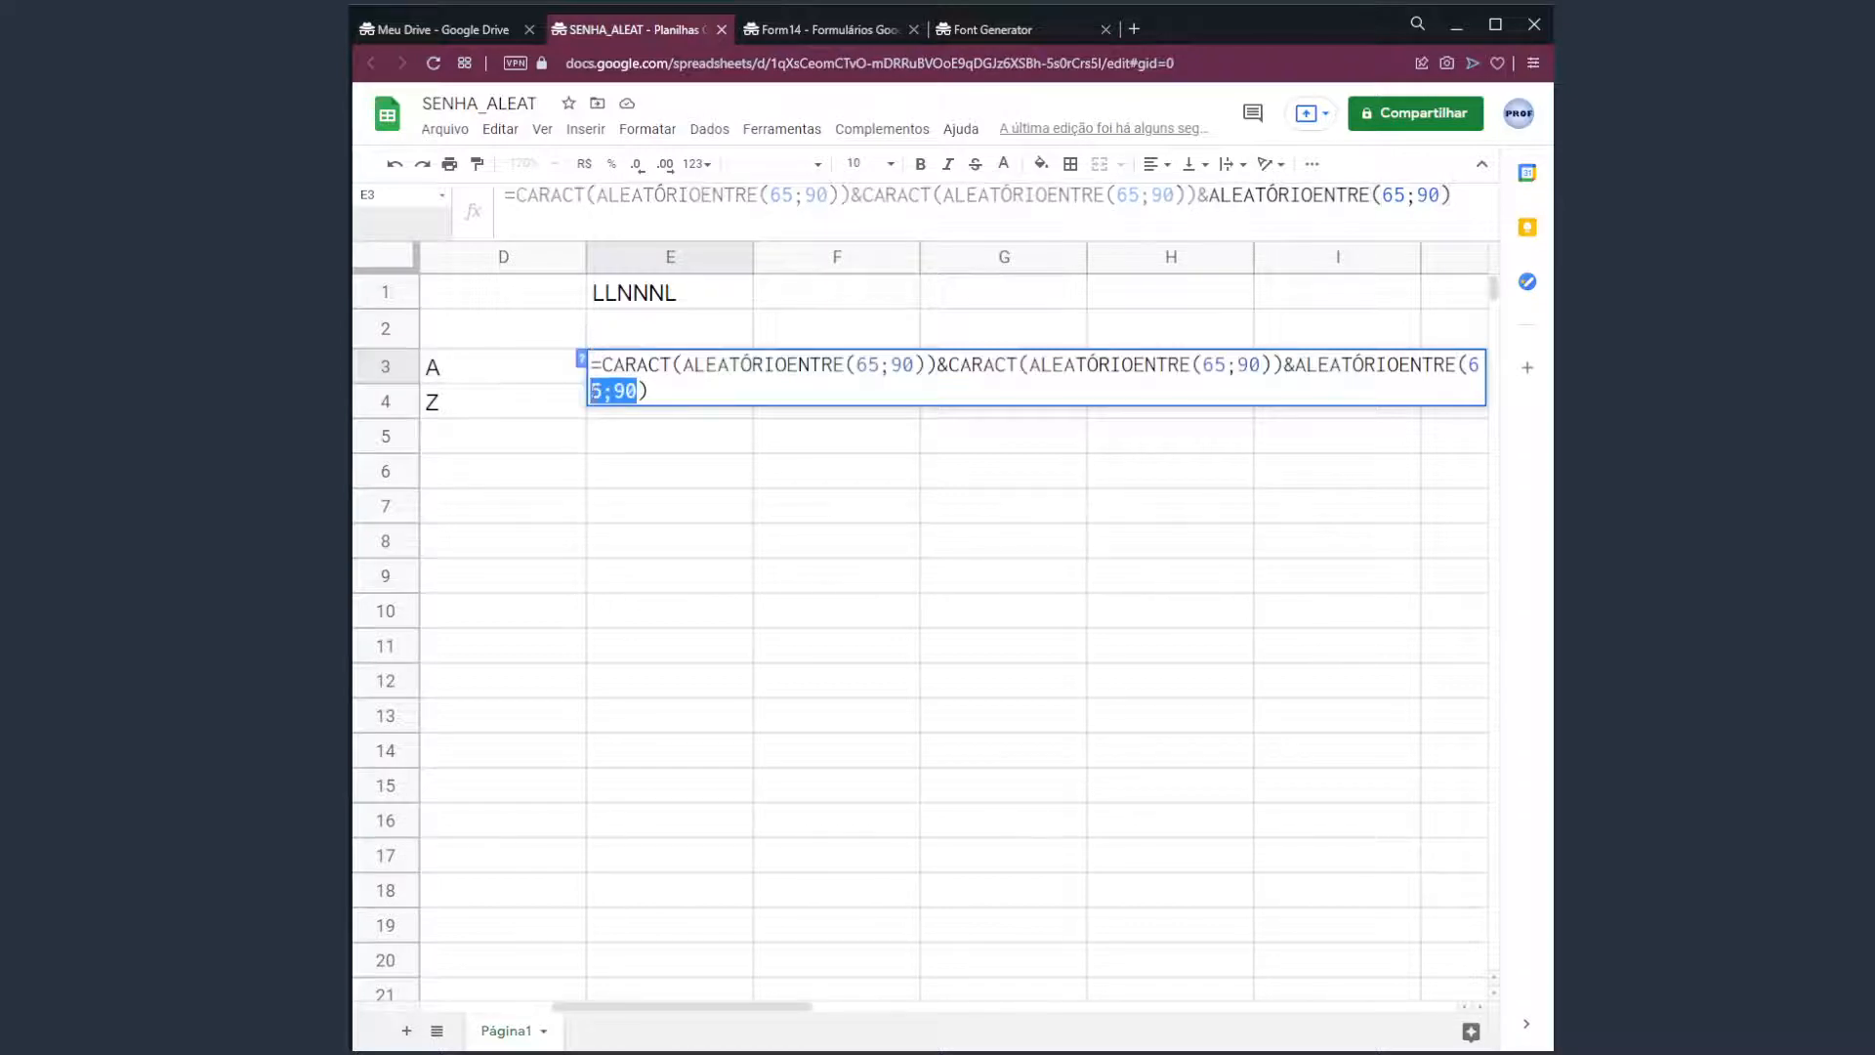
key(BackSpace)
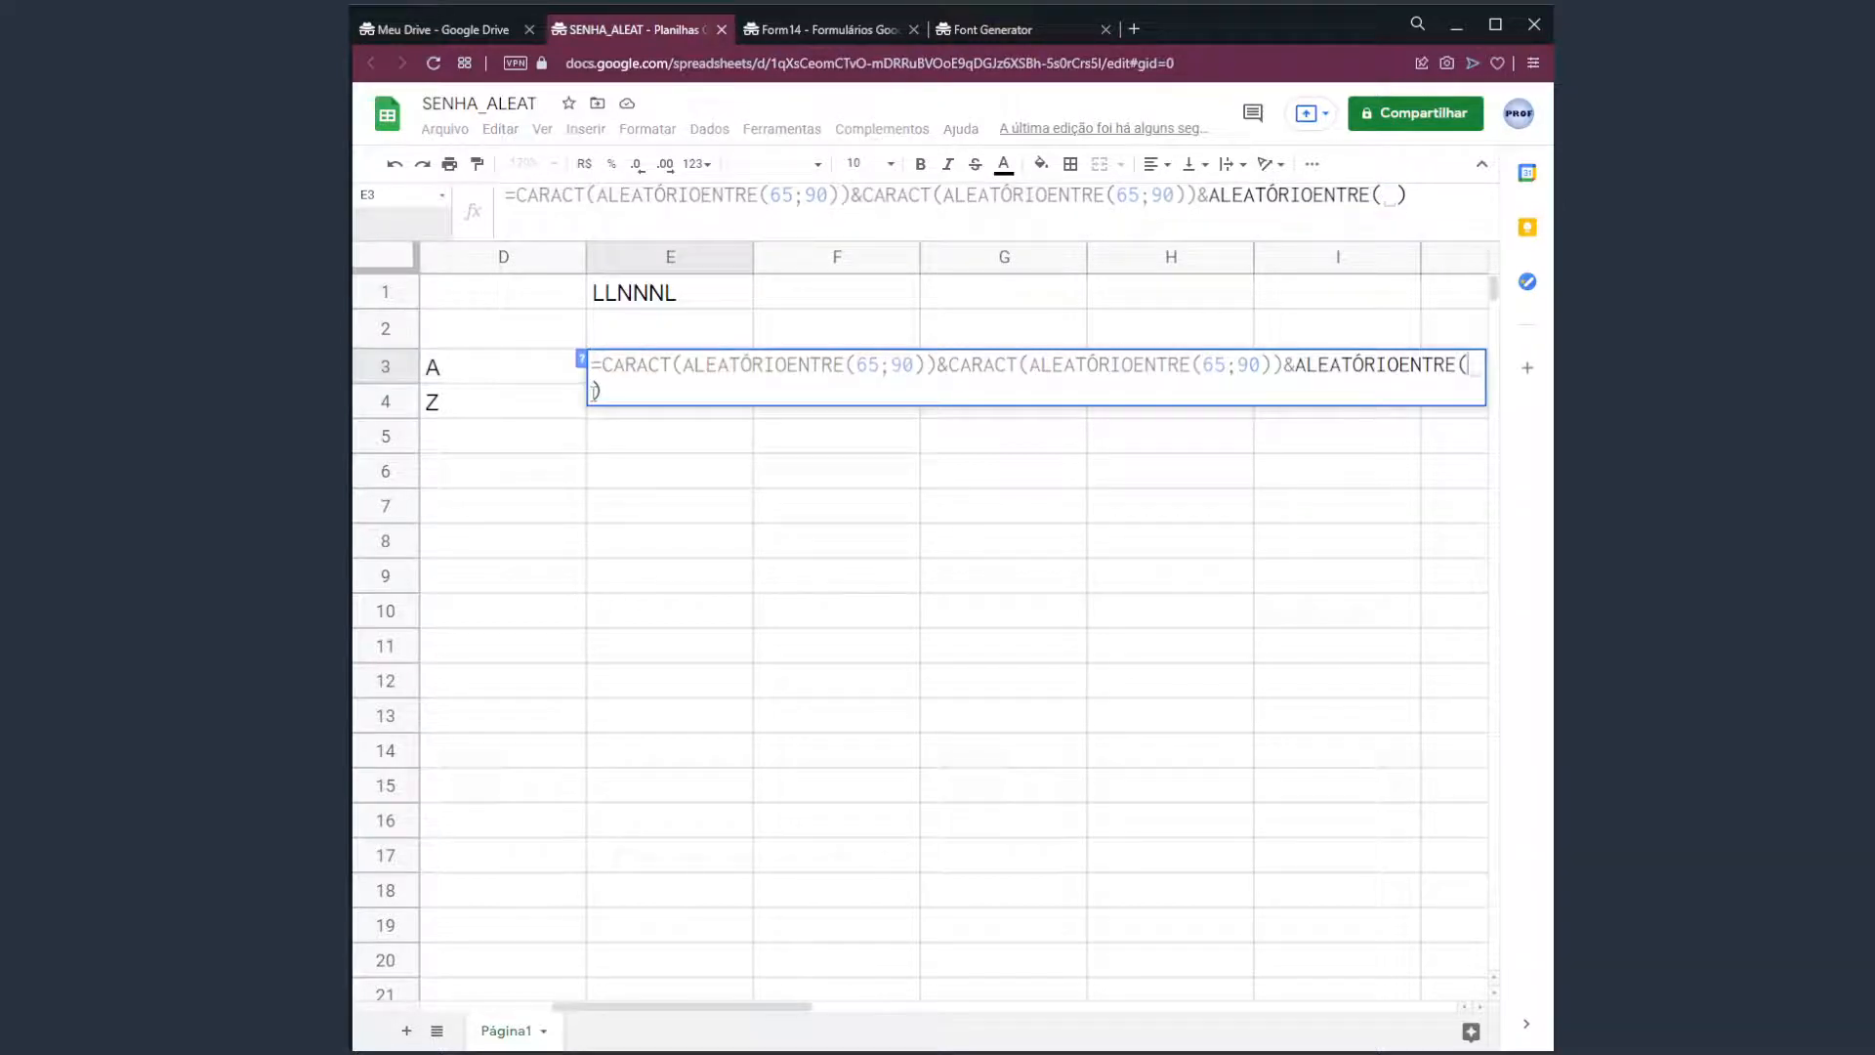
text(1;9)
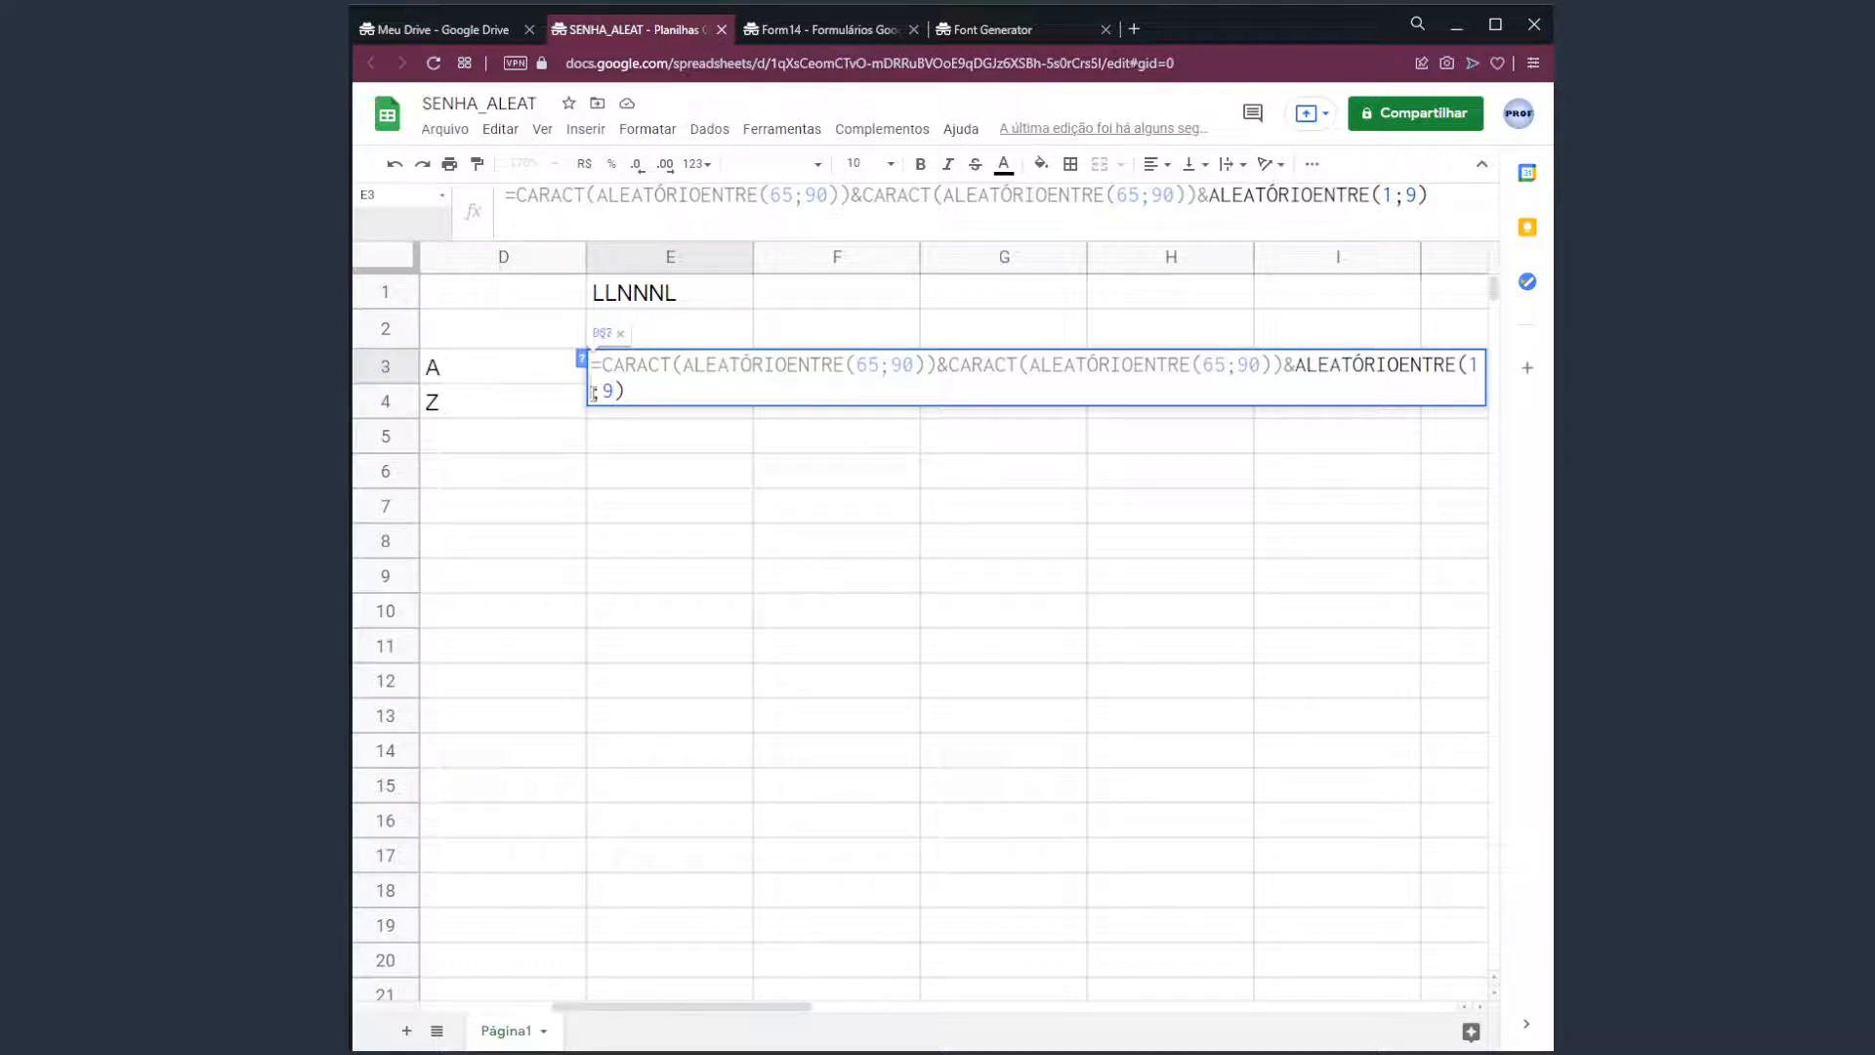
key(Left)
key(Left)
key(BackSpace)
text(0)
key(BackSpace)
text(1)
key(Return)
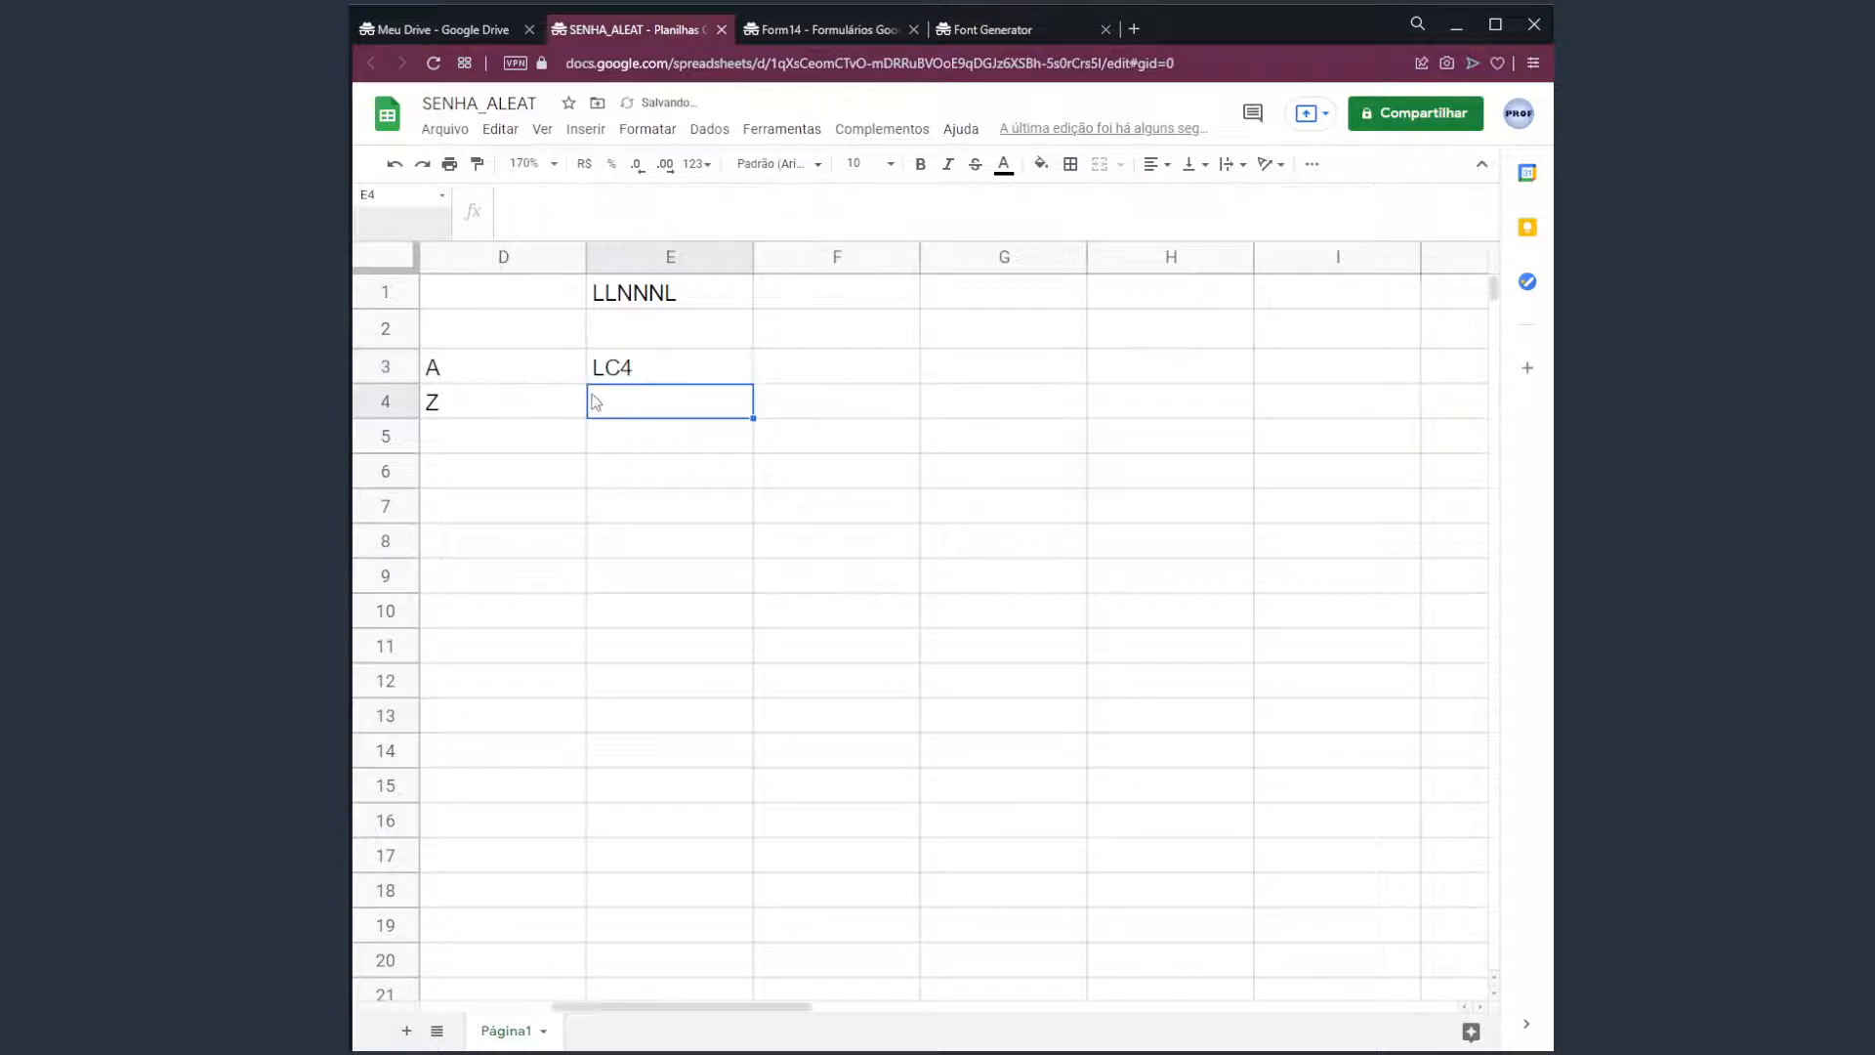
Copy the ALEATÓRIOENTRE(1;9) digit part of E3's formula.
click(645, 373)
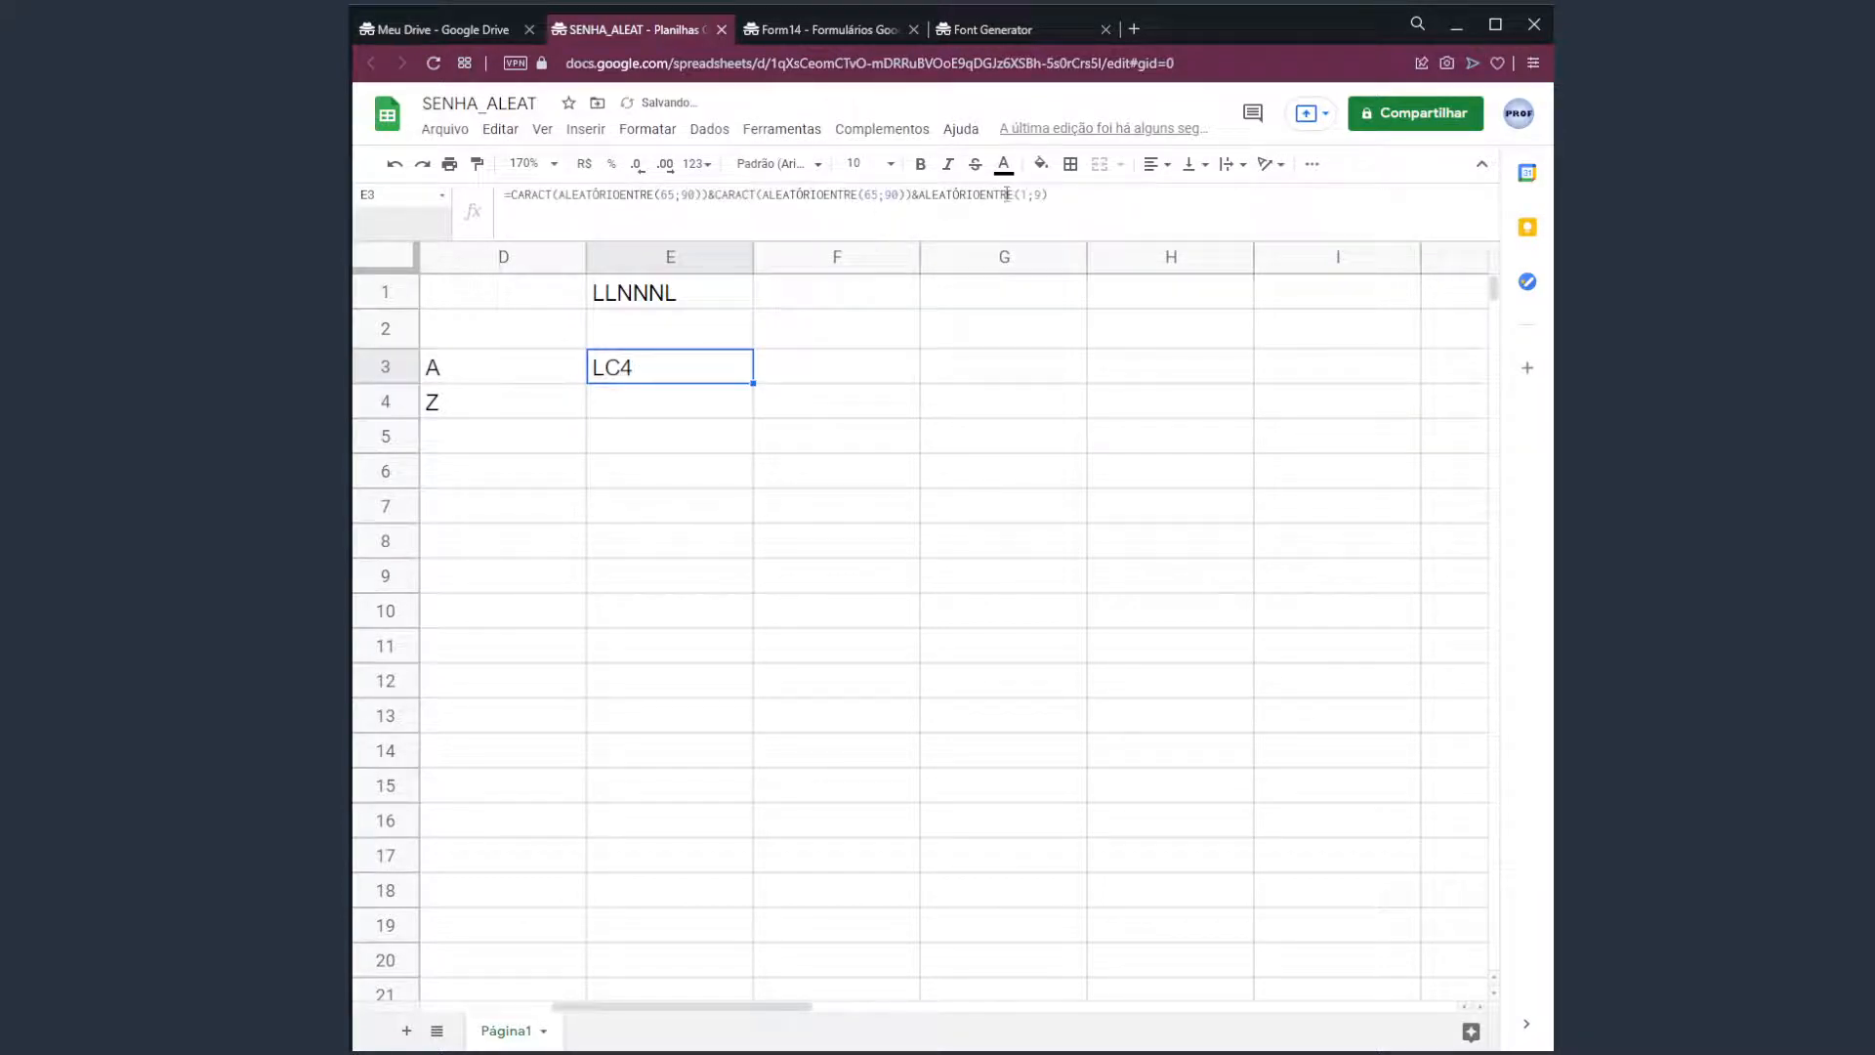
drag(1070, 193, 920, 195)
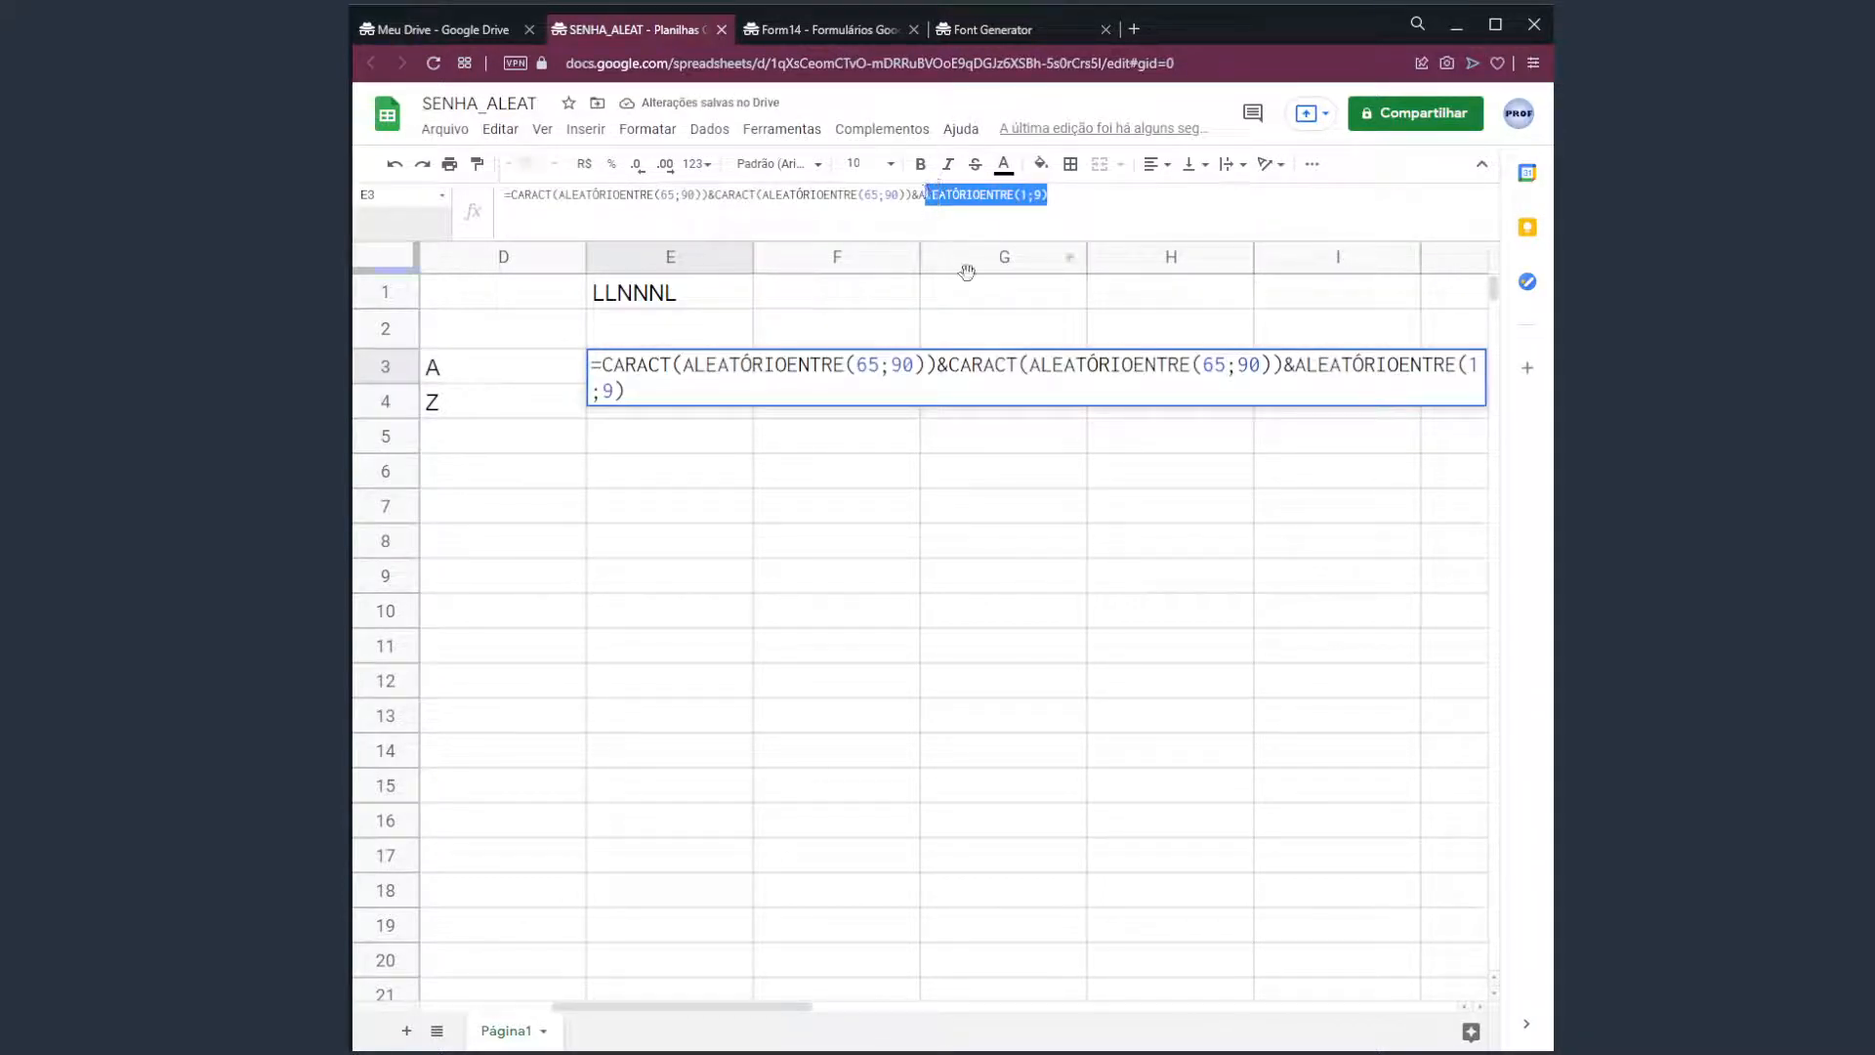
key(Escape)
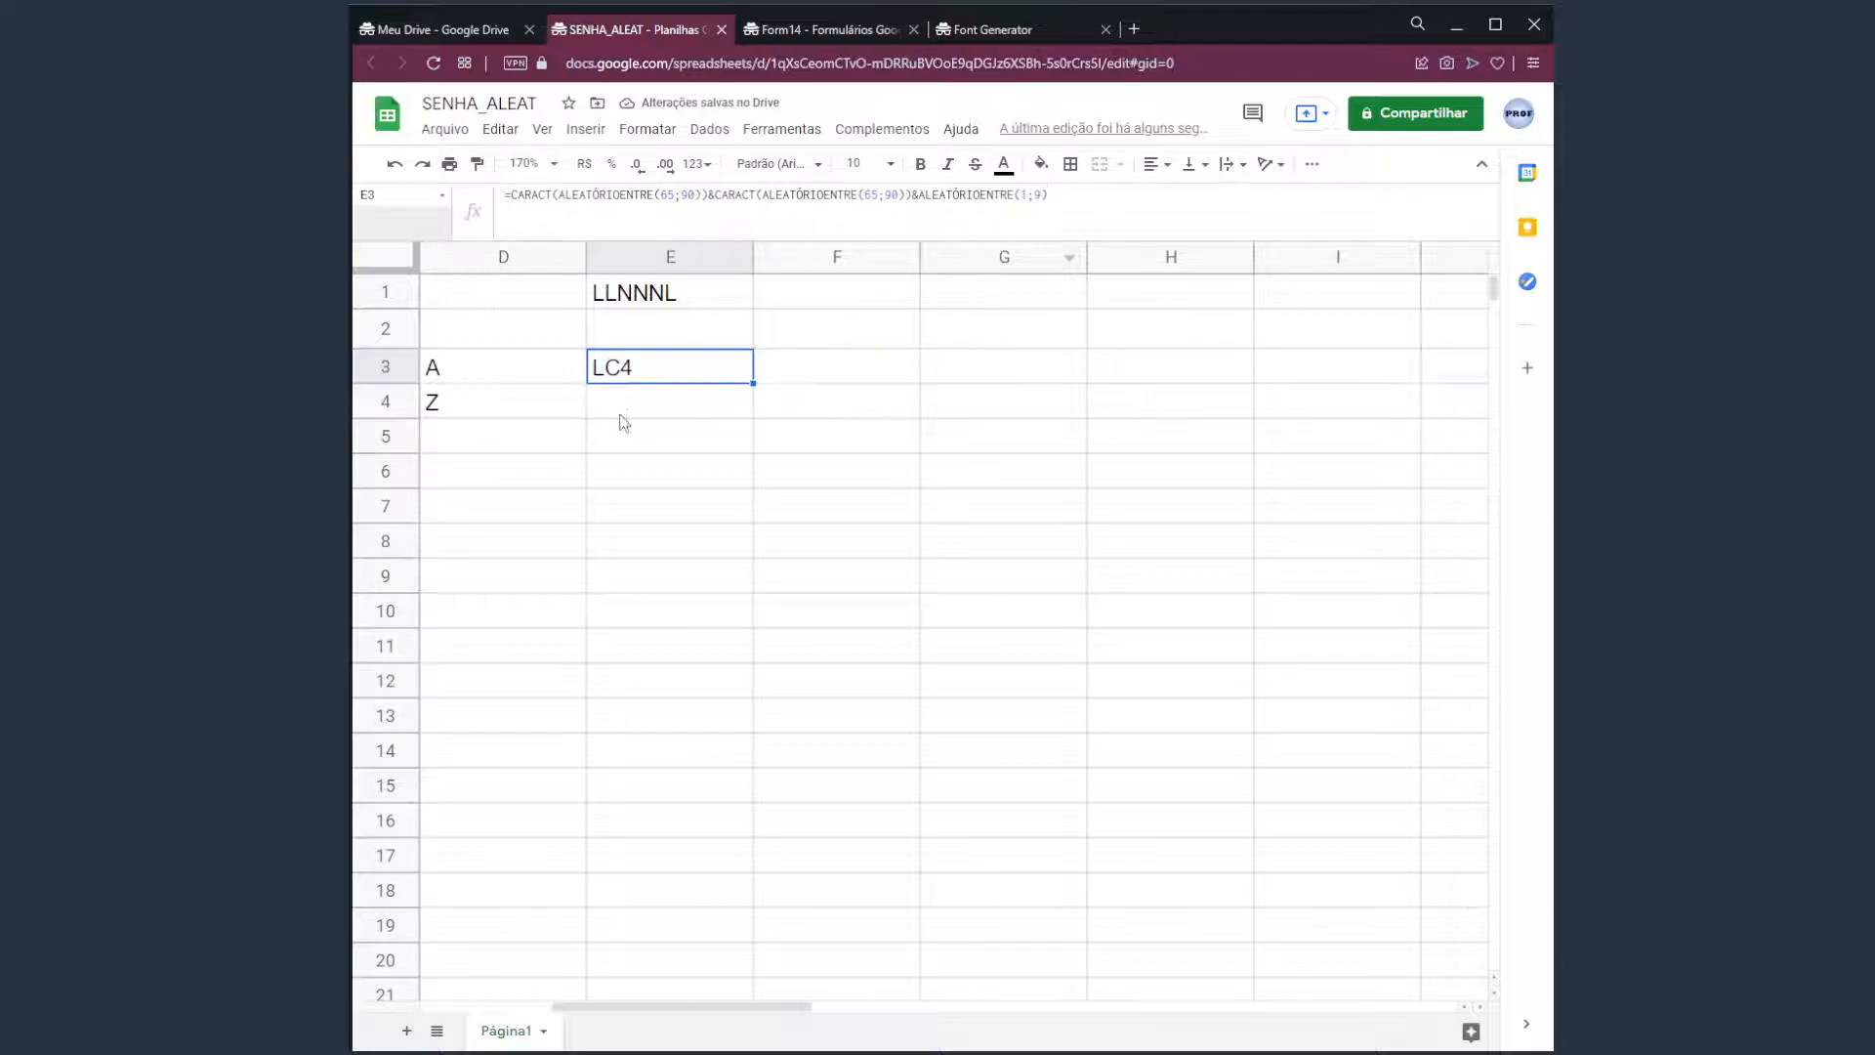
click(874, 378)
key(Delete)
key(Delete)
key(Delete)
key(Delete)
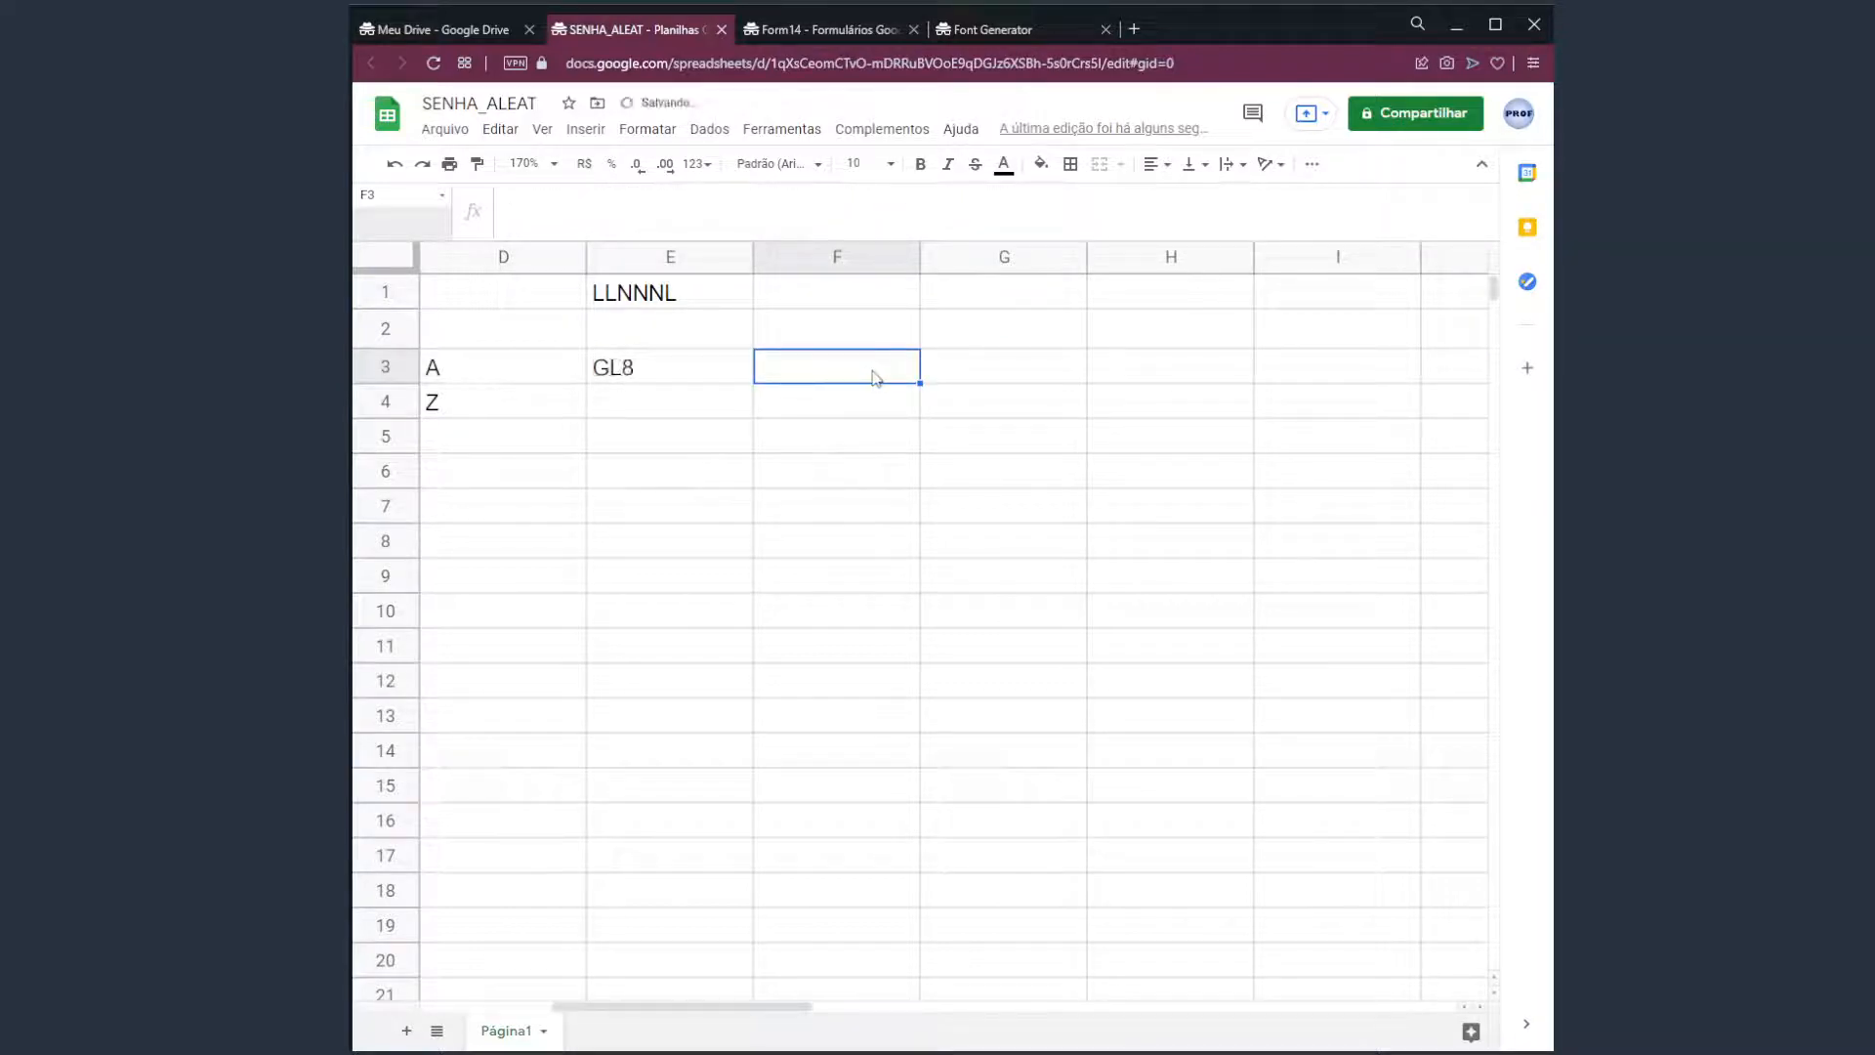
key(Delete)
key(Delete)
key(Delete)
key(Delete)
key(Delete)
key(Delete)
key(Delete)
key(Delete)
Append two more random-digit parts to E3's formula, giving values like IC231.
click(709, 379)
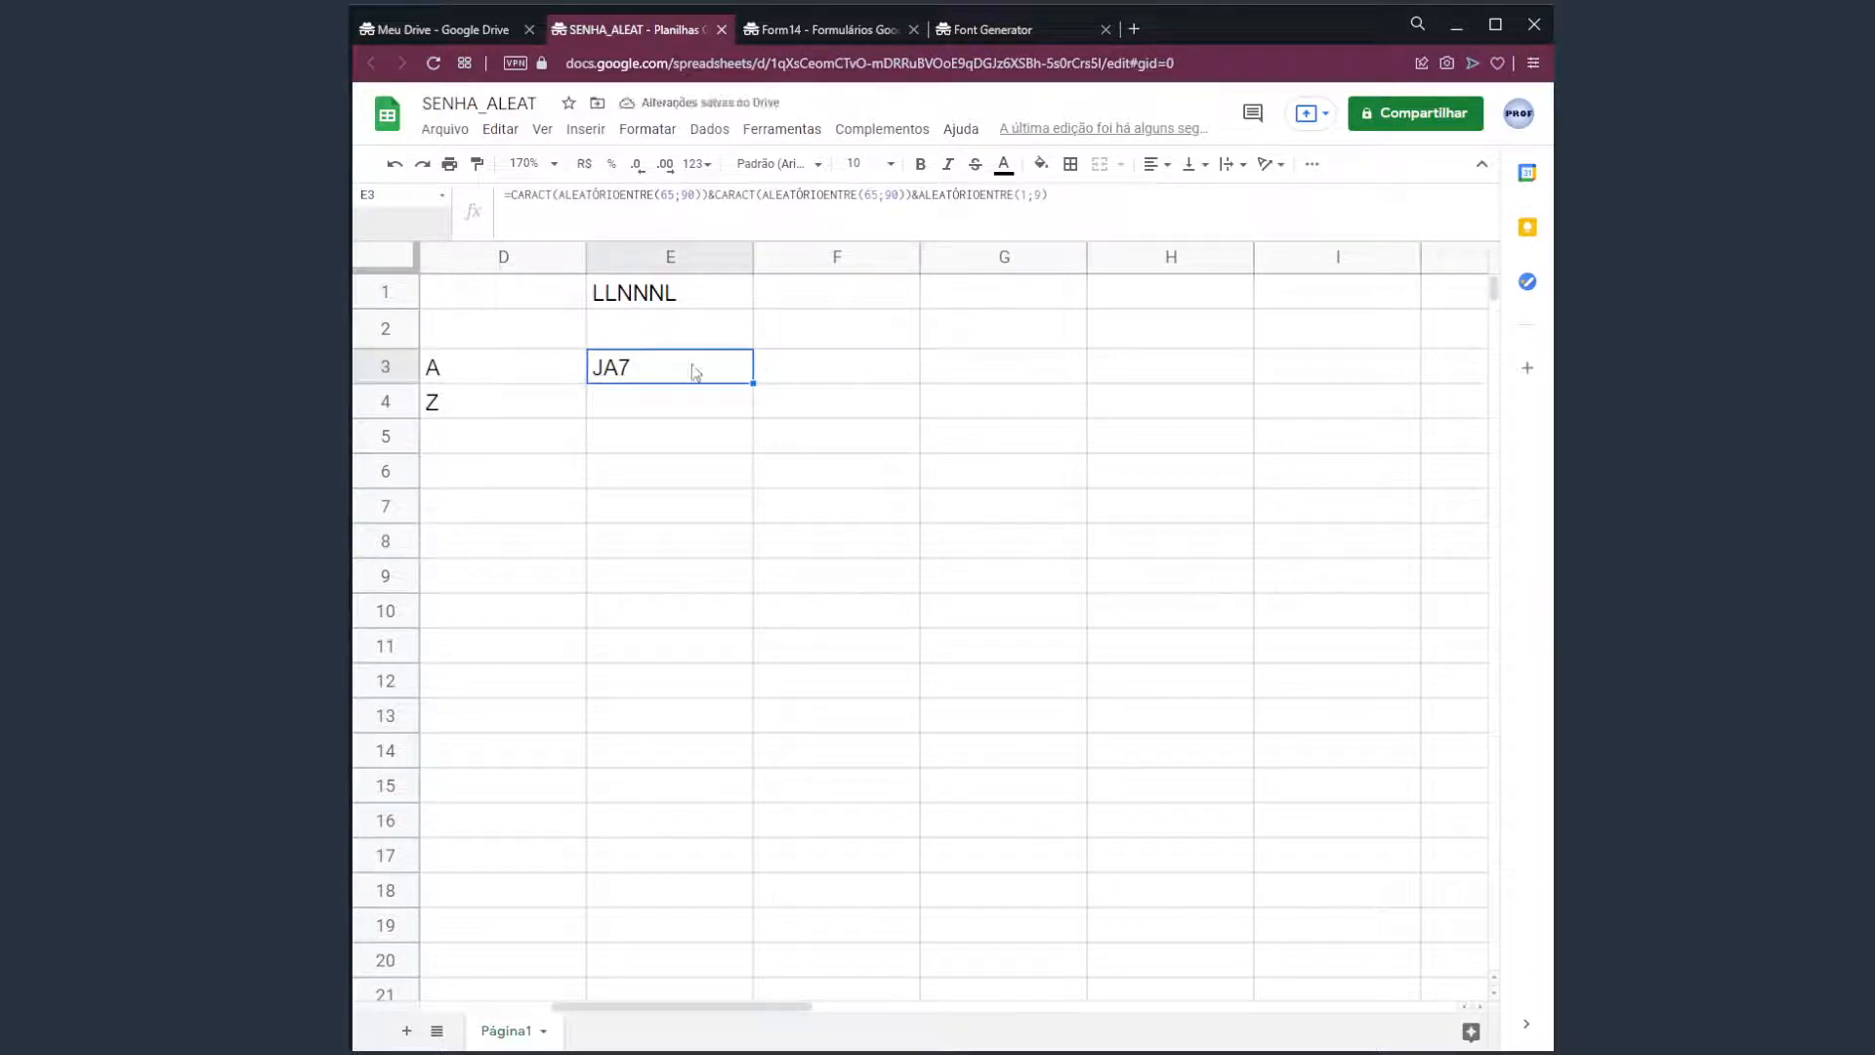
double_click(695, 372)
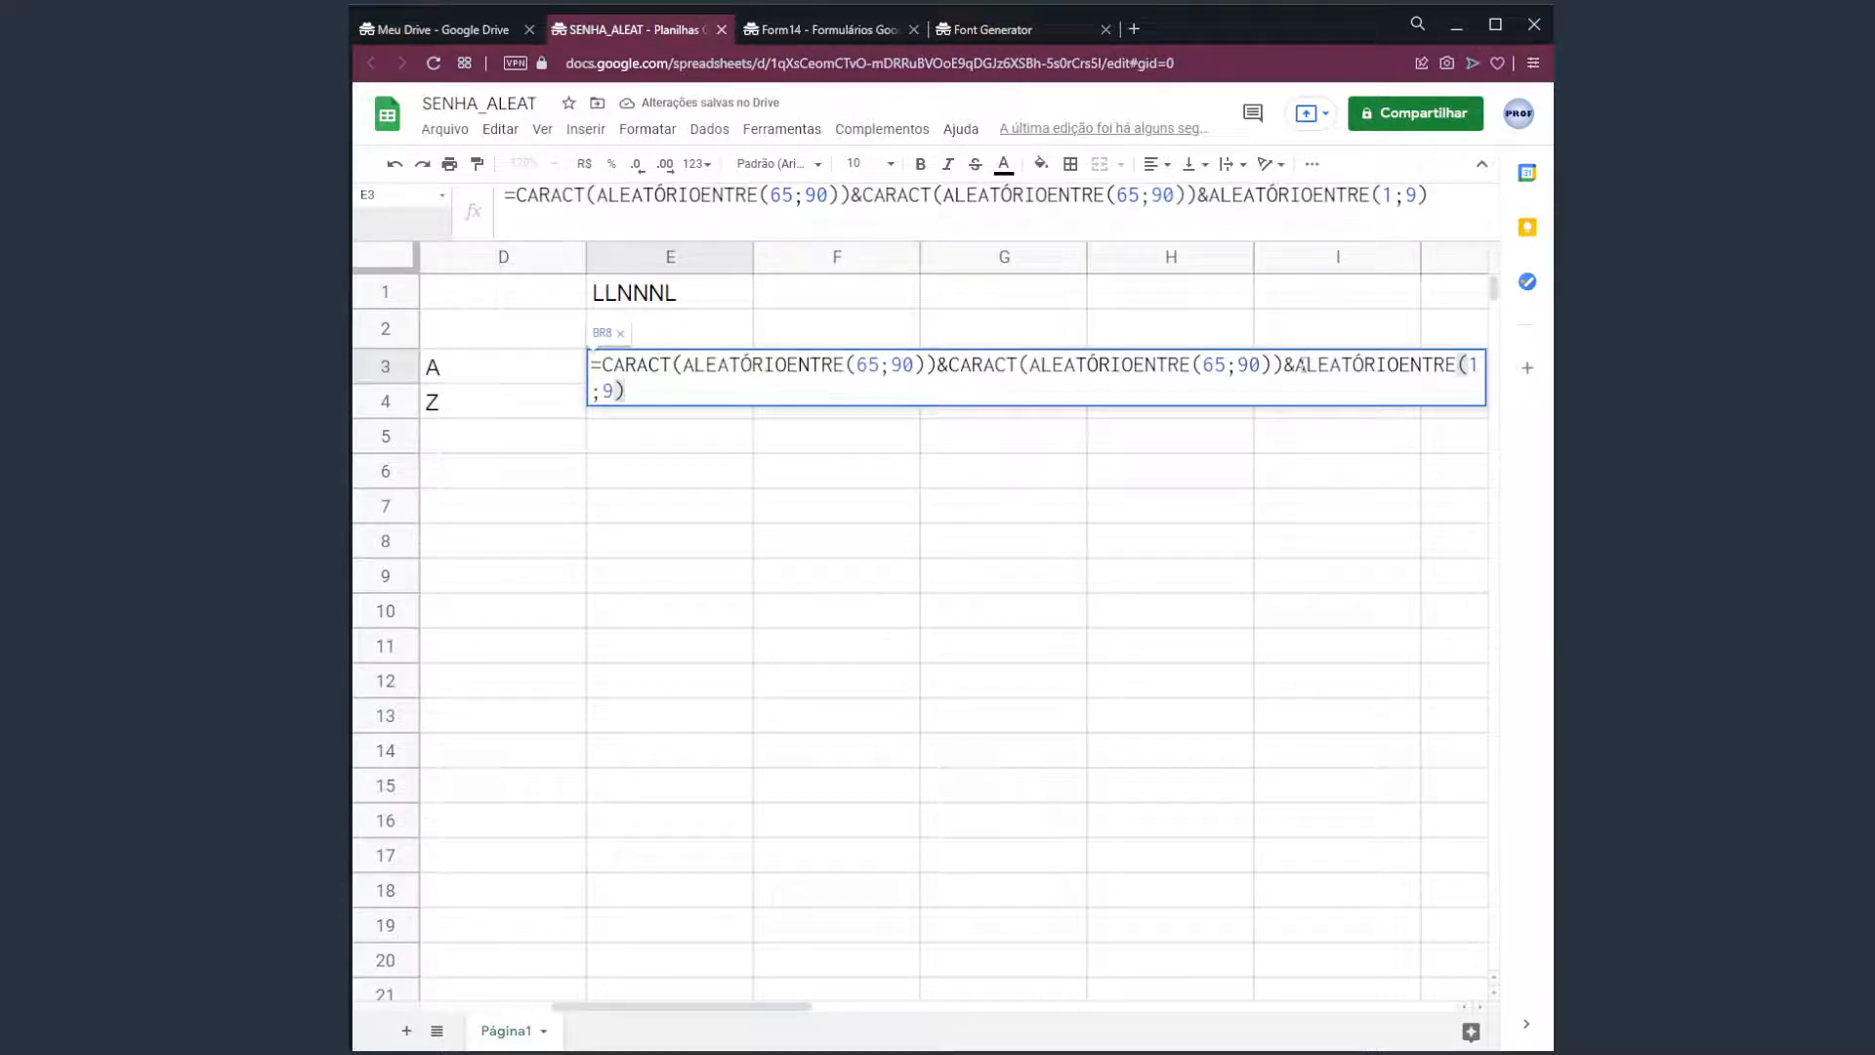
drag(1295, 367, 691, 390)
key(ctrl+c)
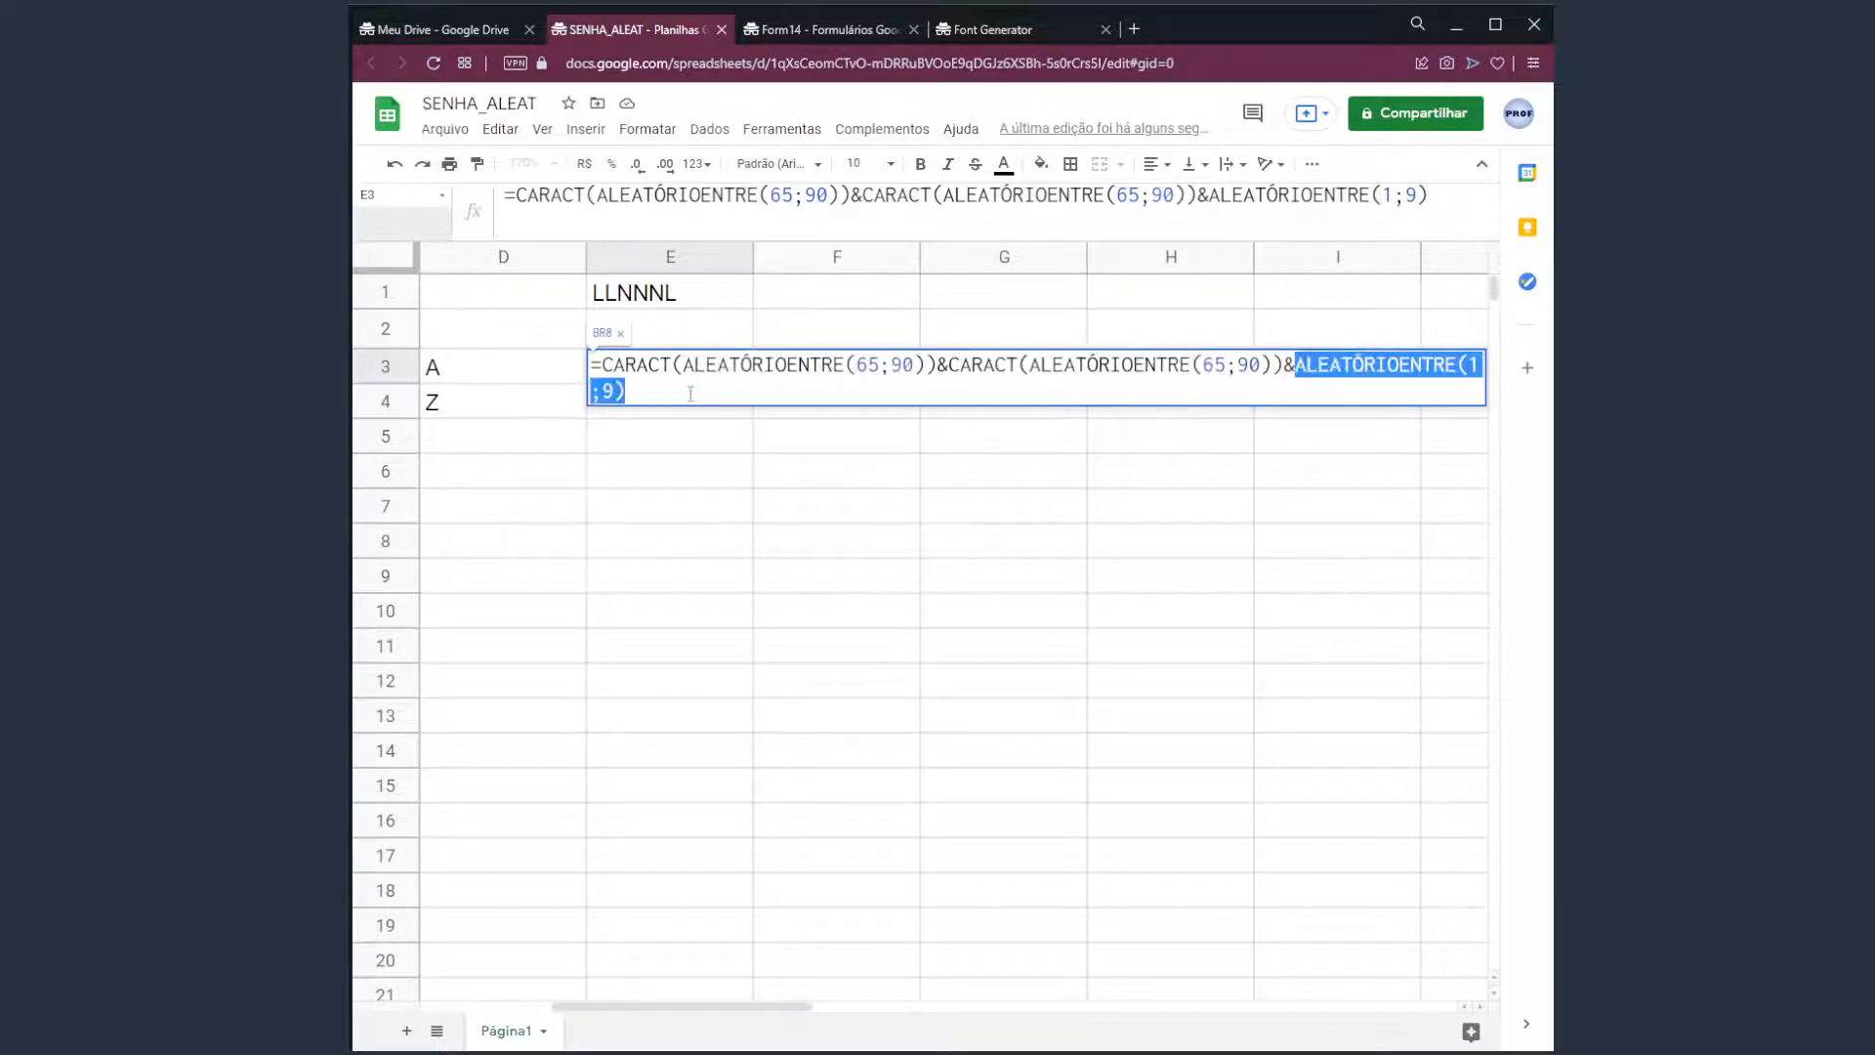
click(691, 390)
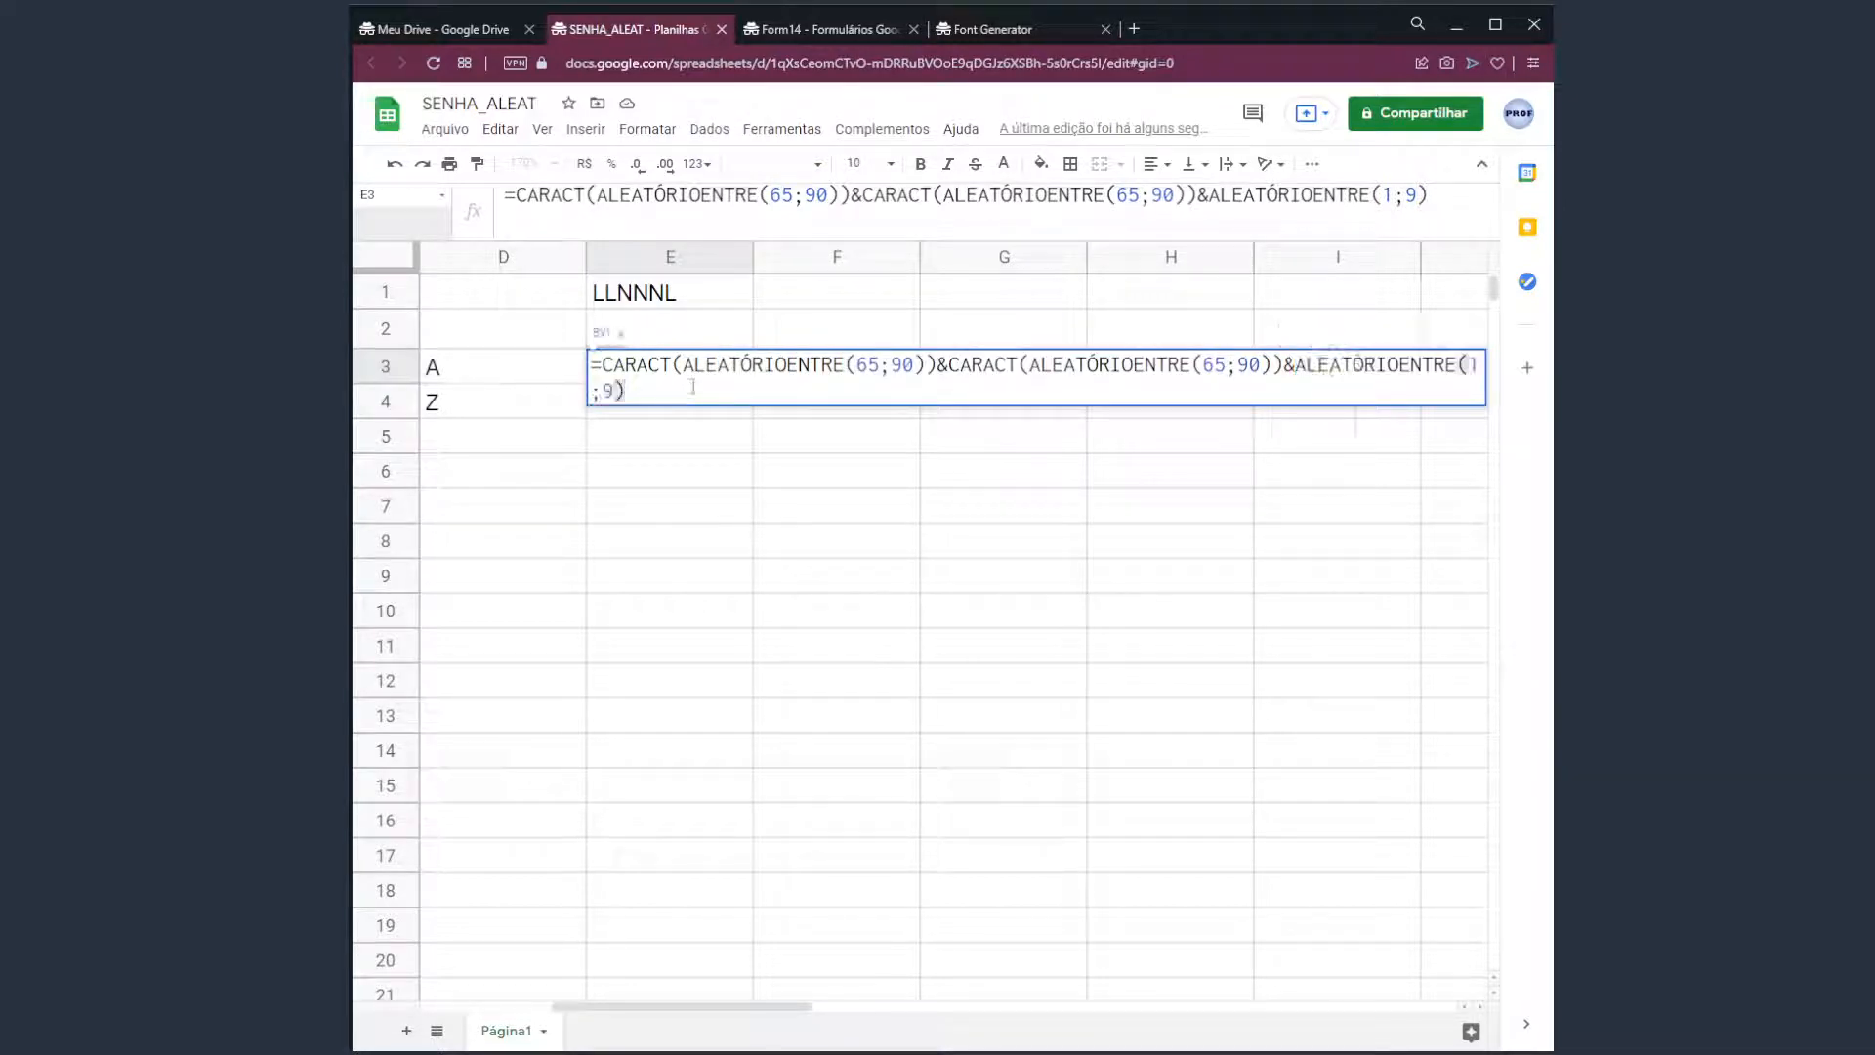
text(&)
key(ctrl+v)
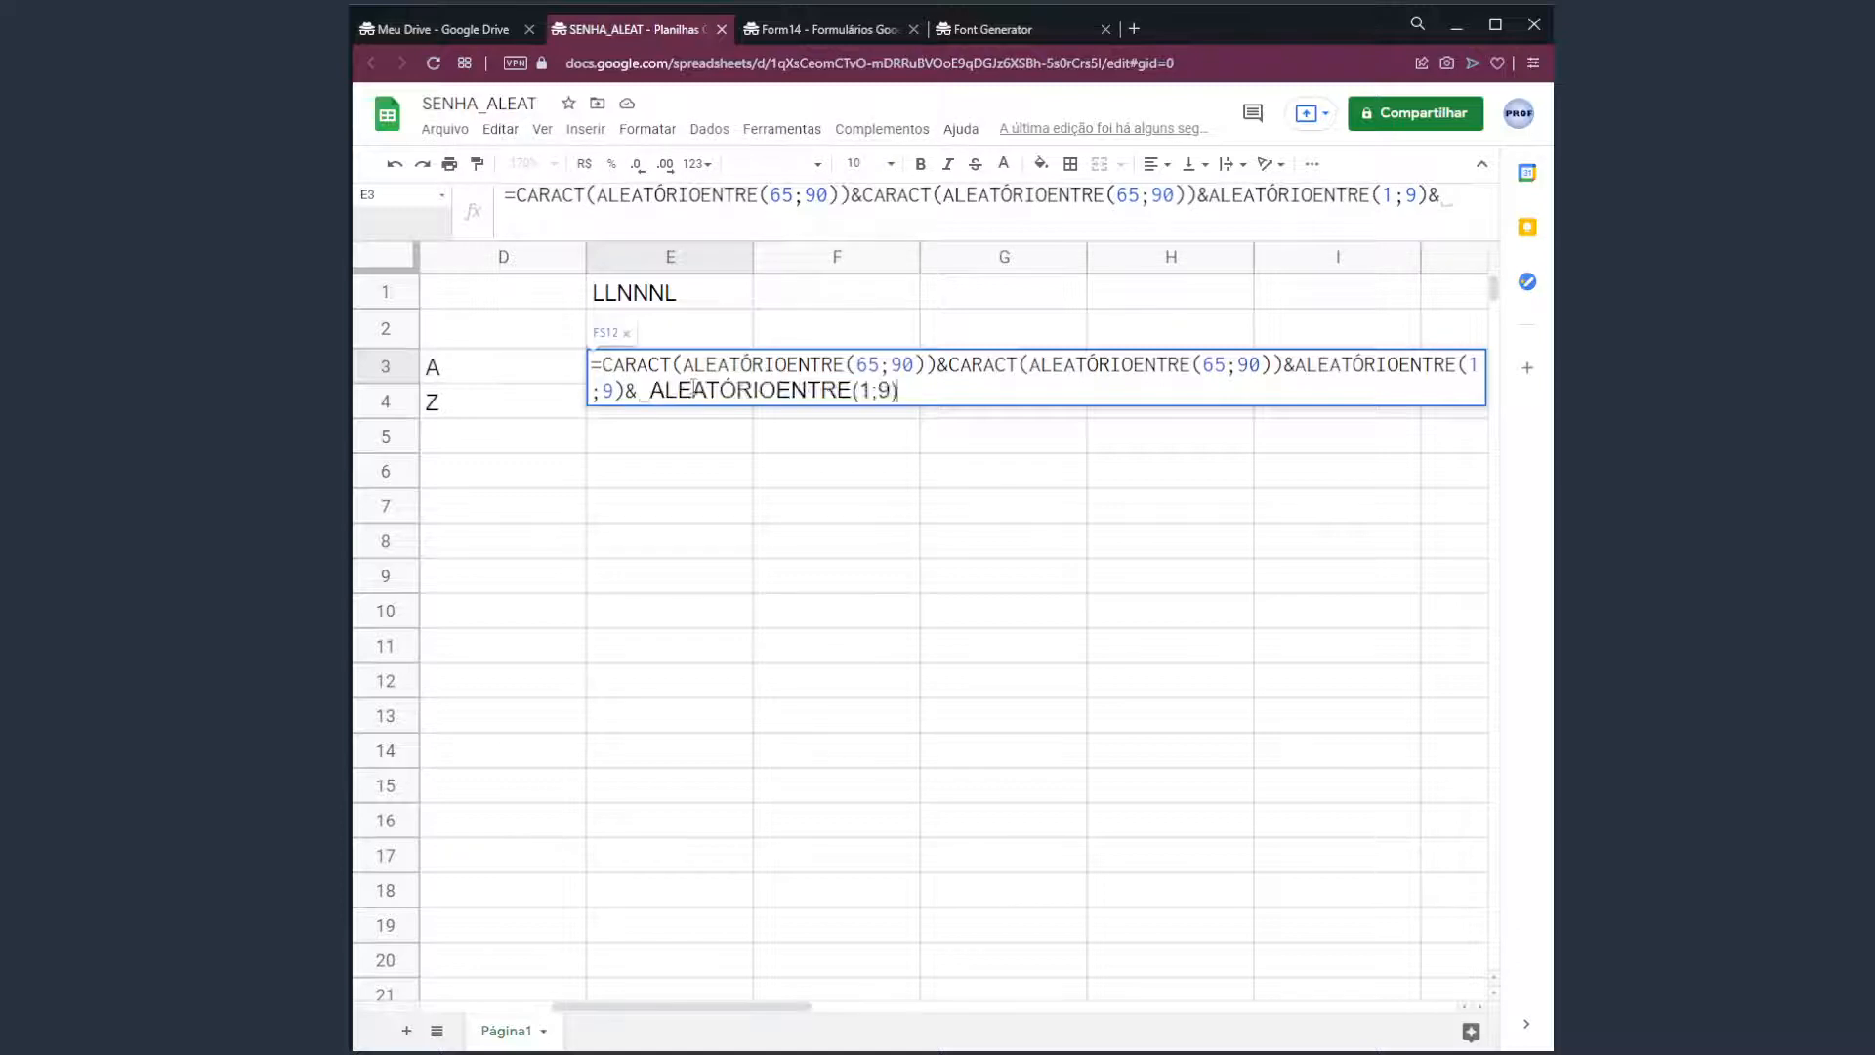
text(&)
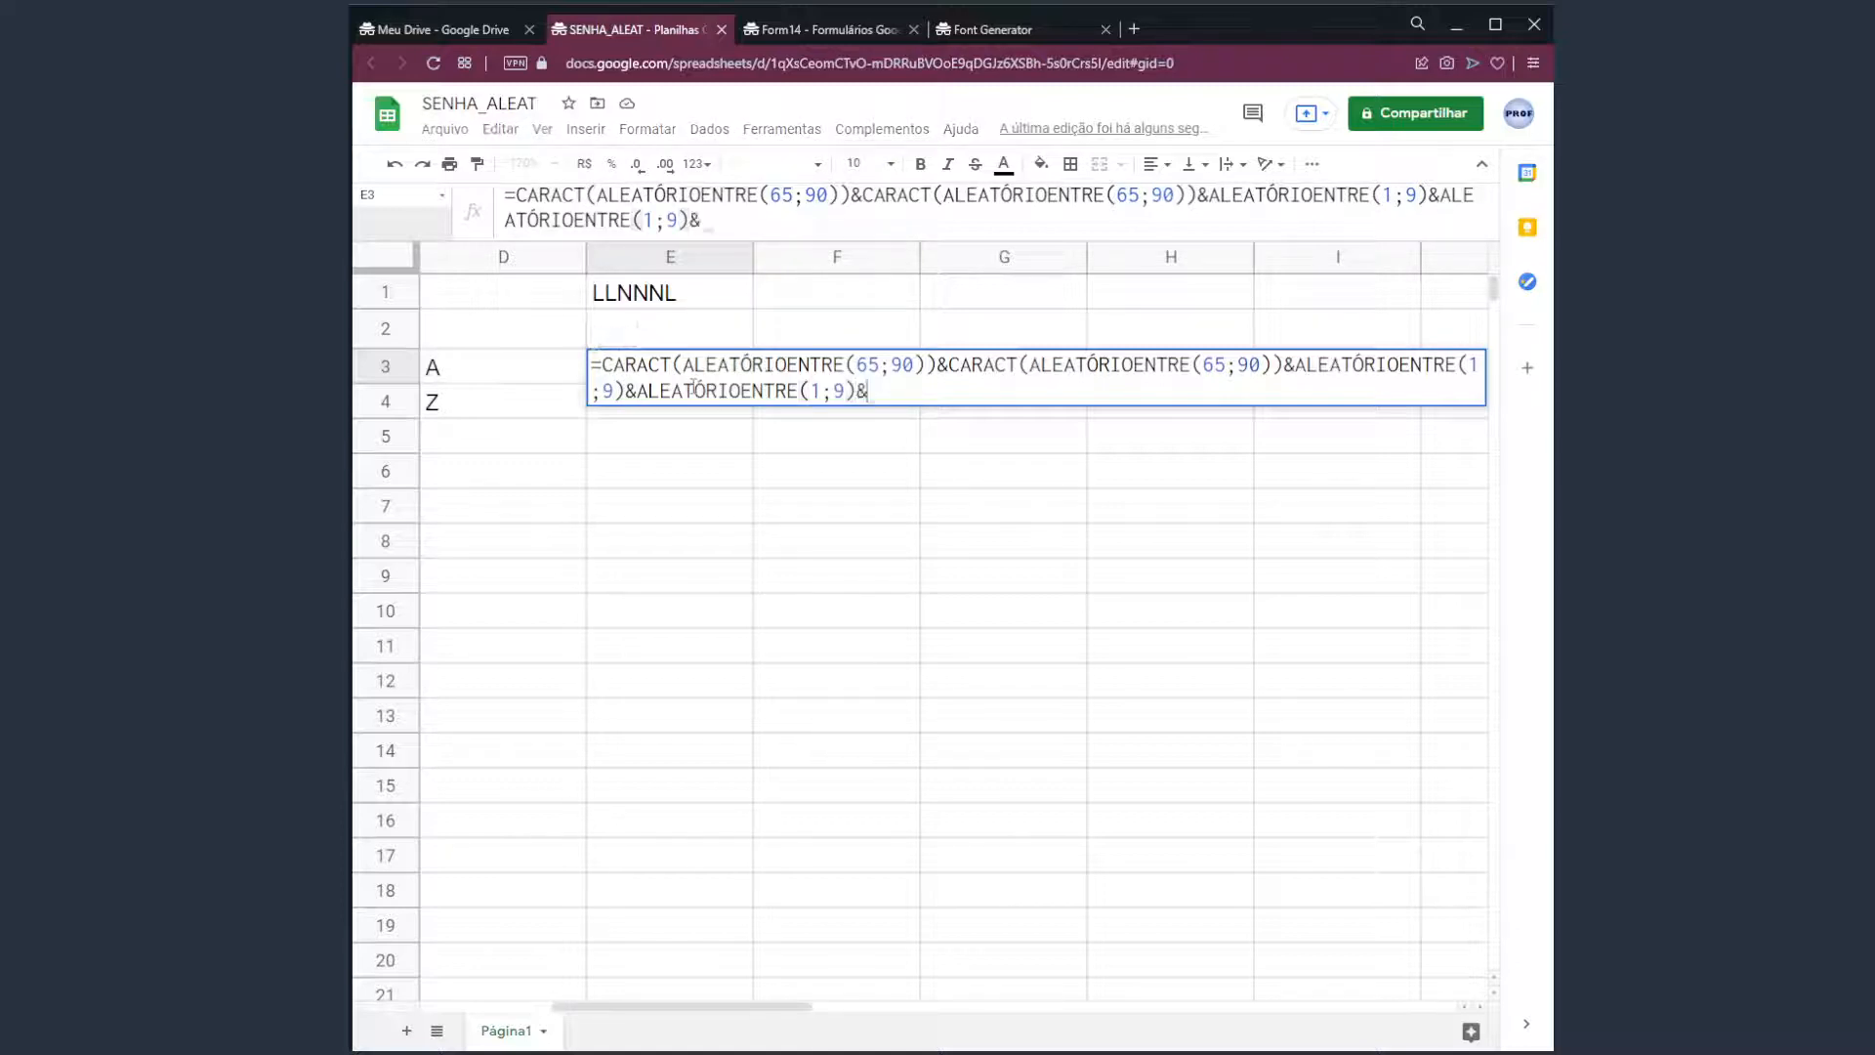
key(ctrl+v)
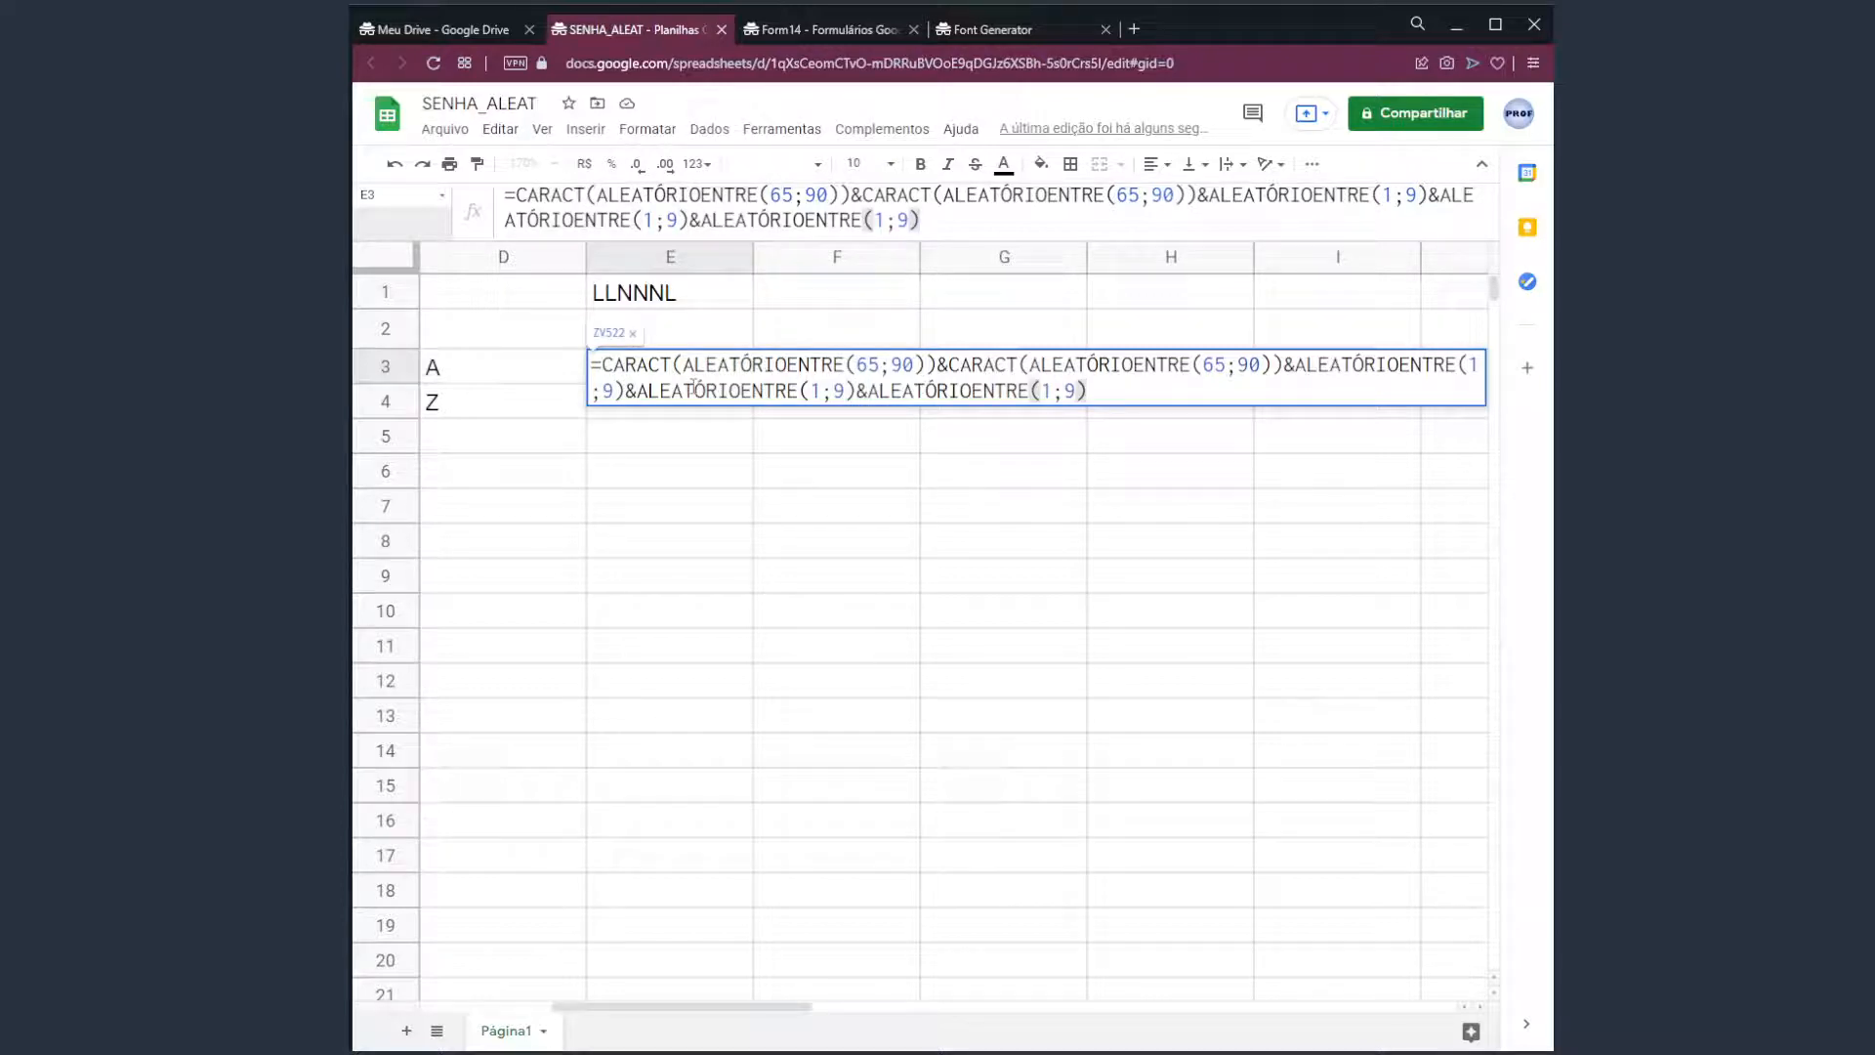
key(Return)
Append a final CARACT(ALEATÓRIOENTRE(65;90)) letter so E3 shows LC546A.
click(691, 382)
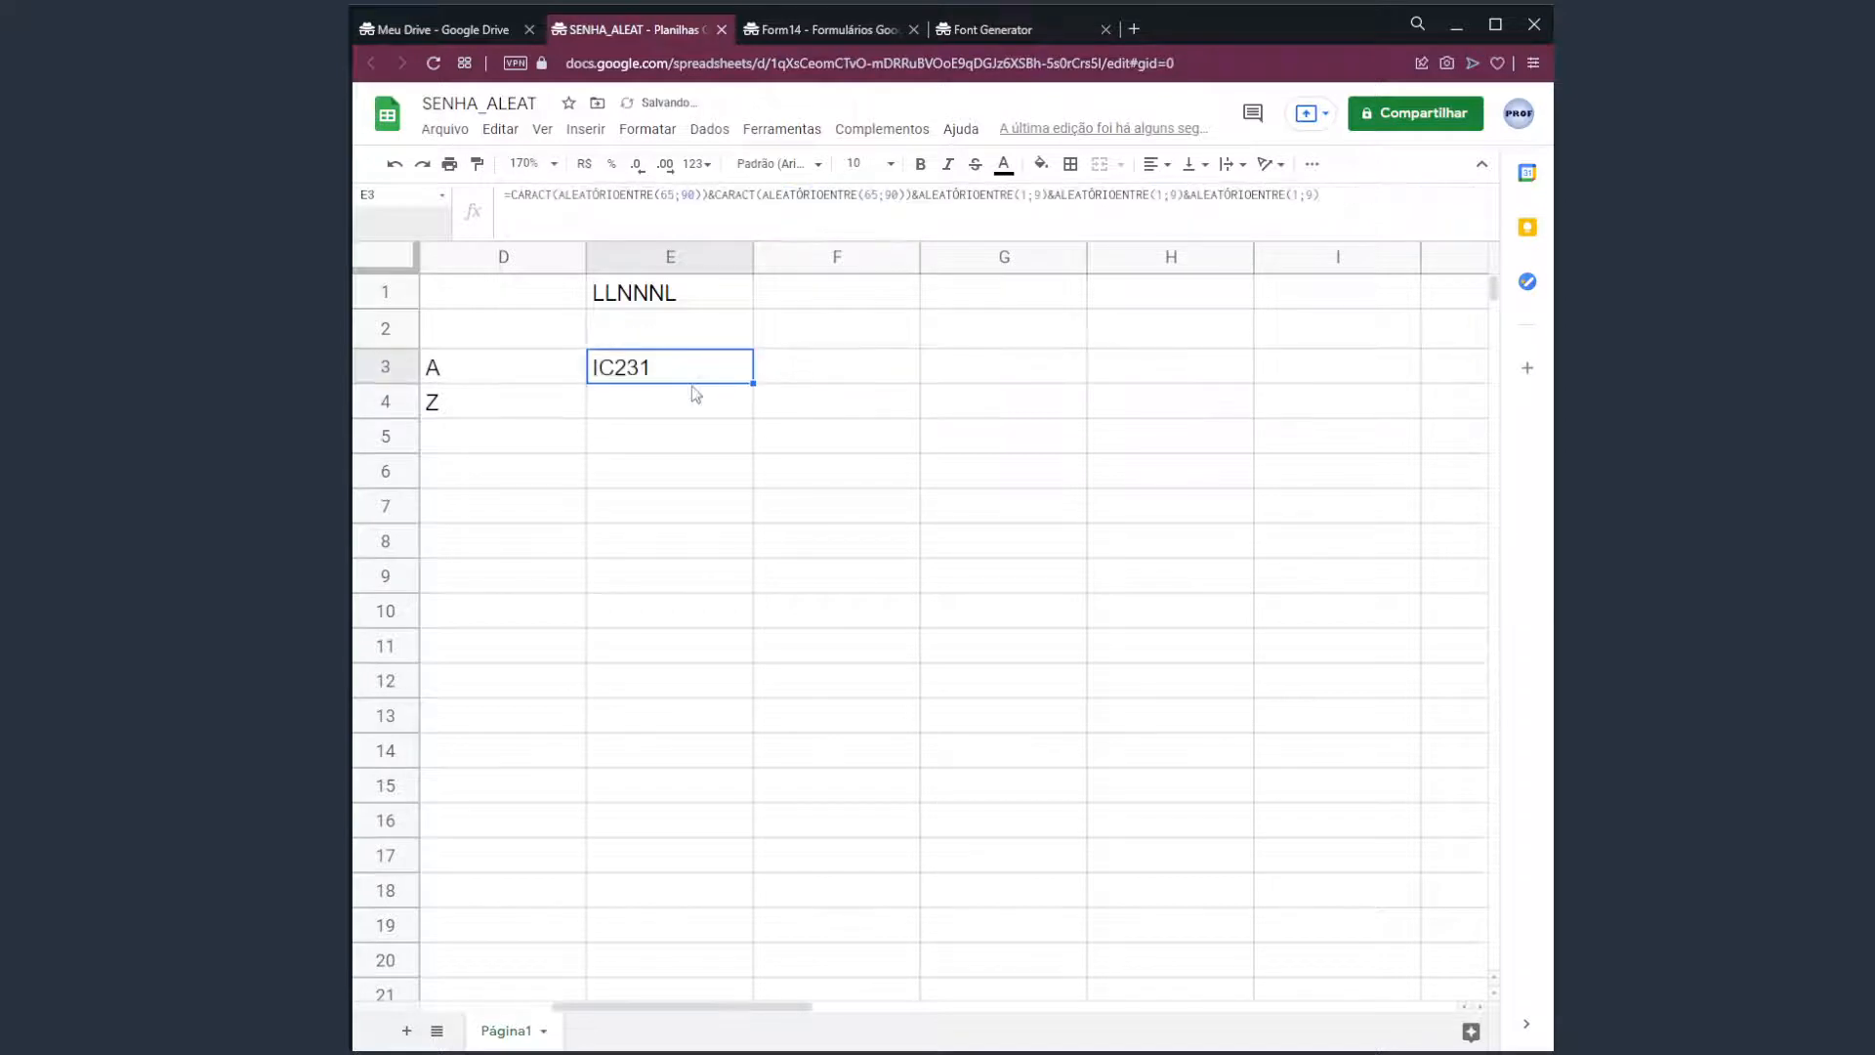
key(Right)
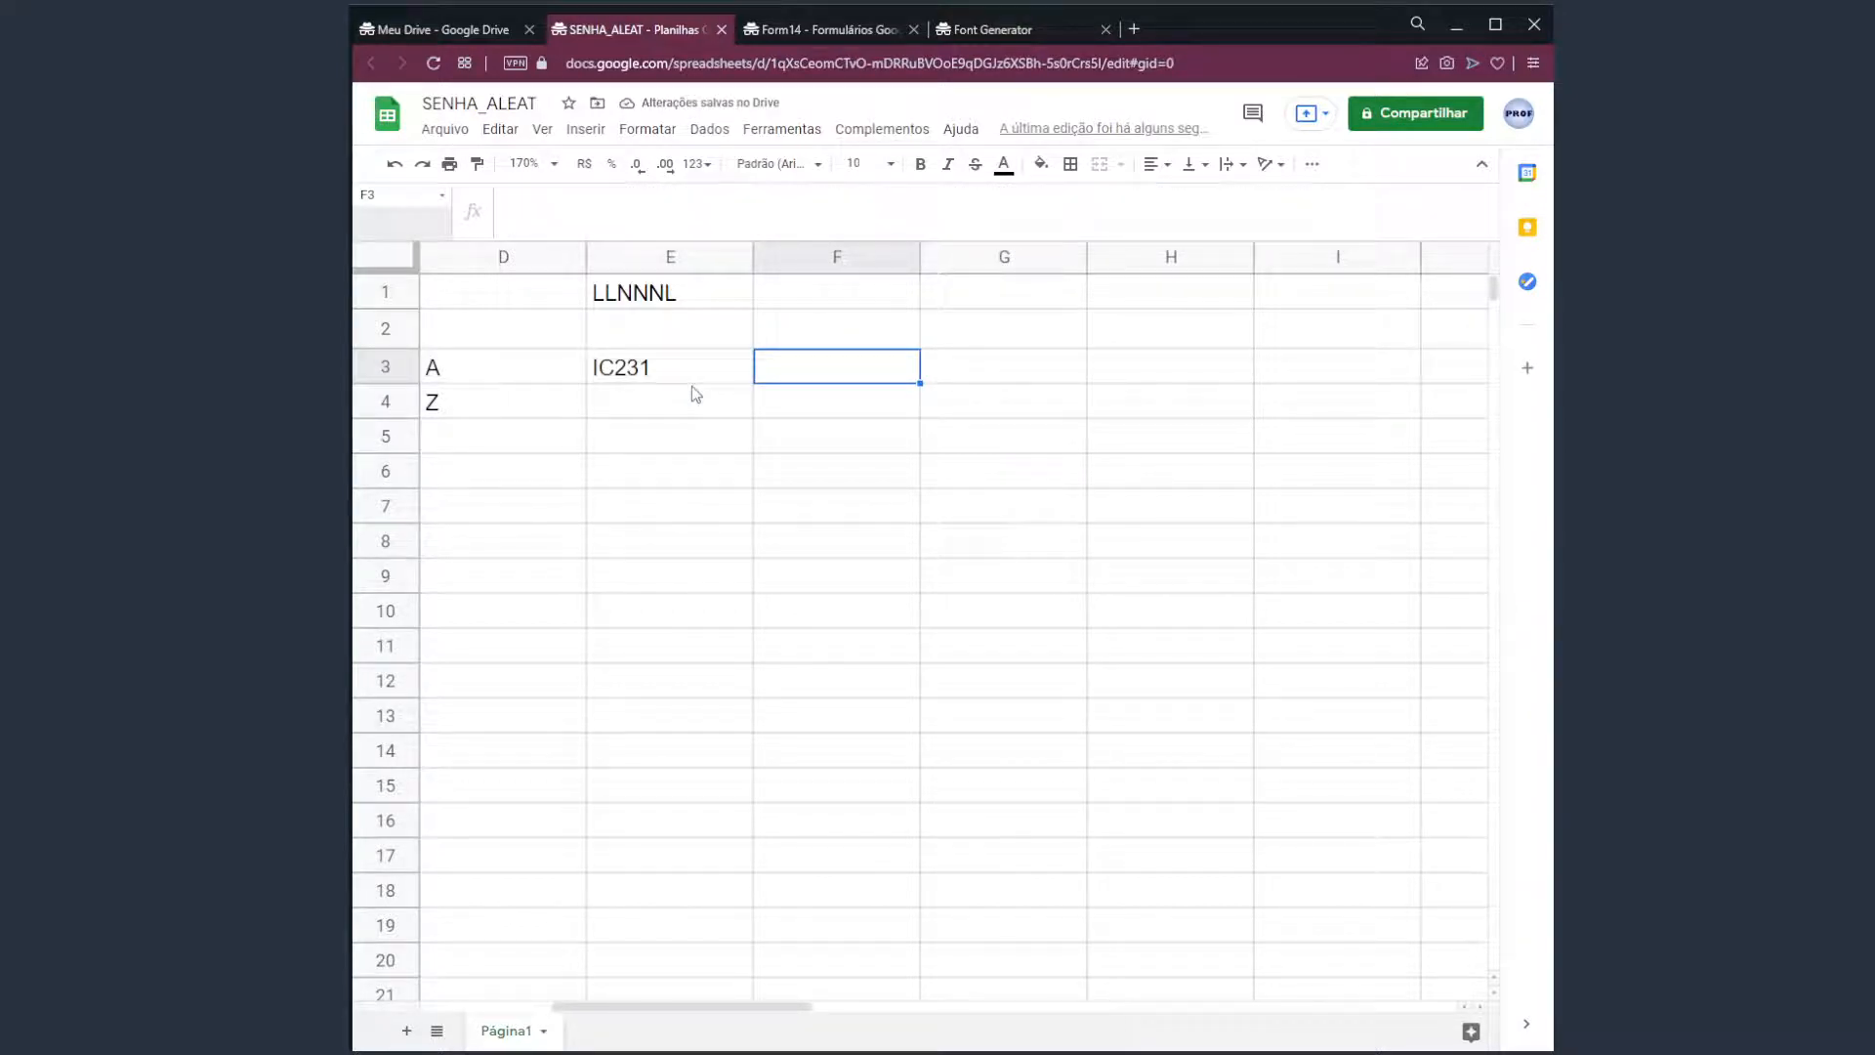
key(Delete)
key(Delete)
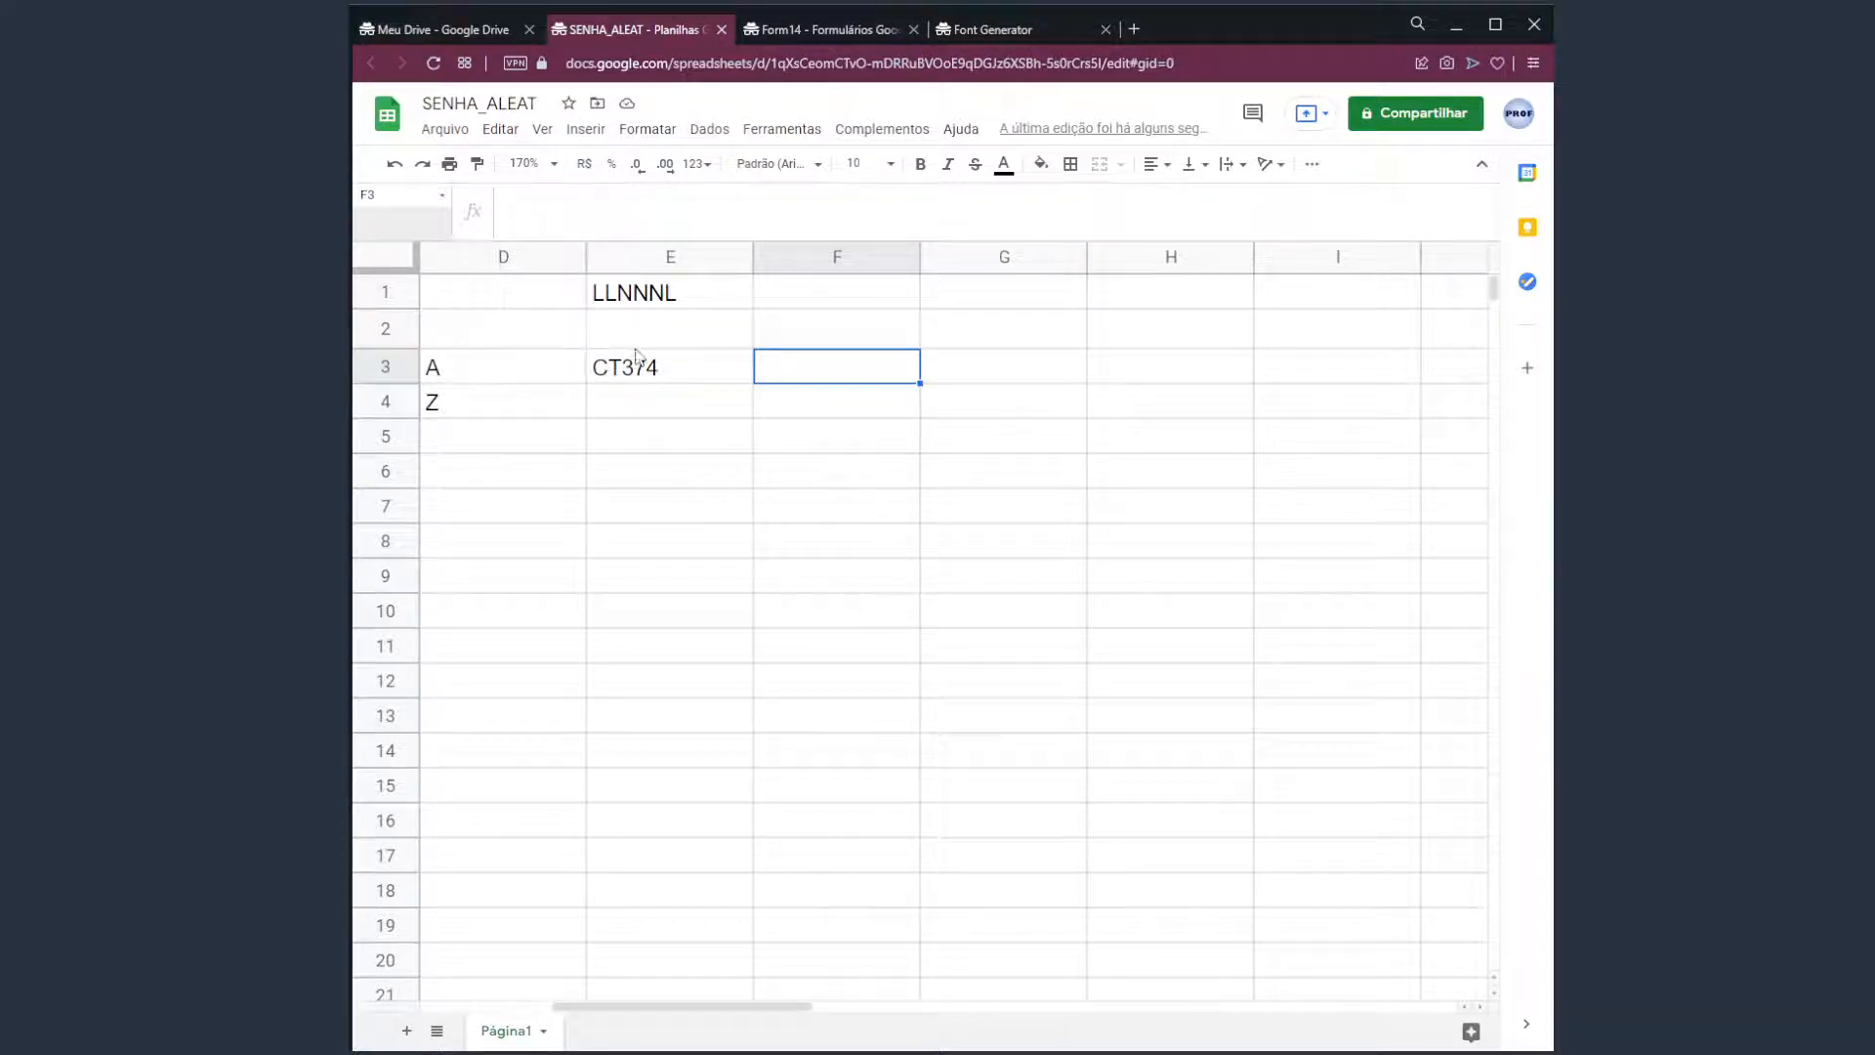
click(649, 298)
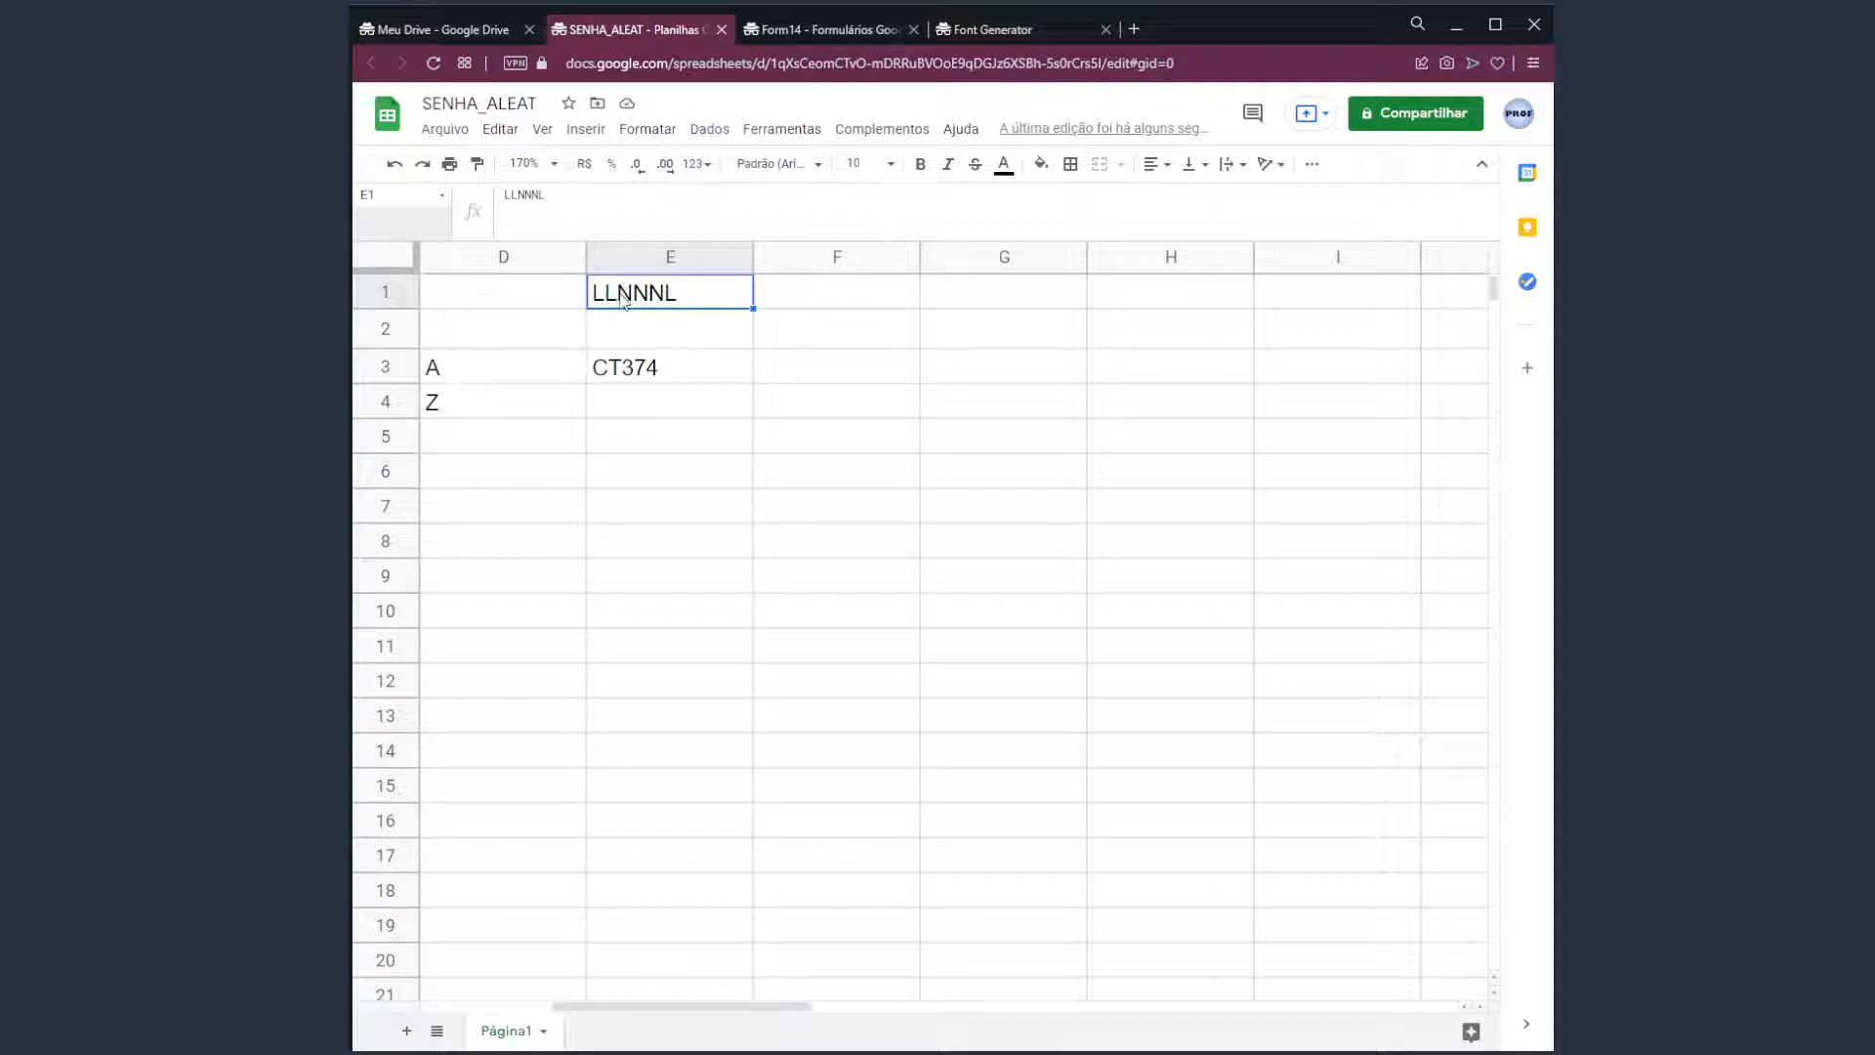
click(676, 375)
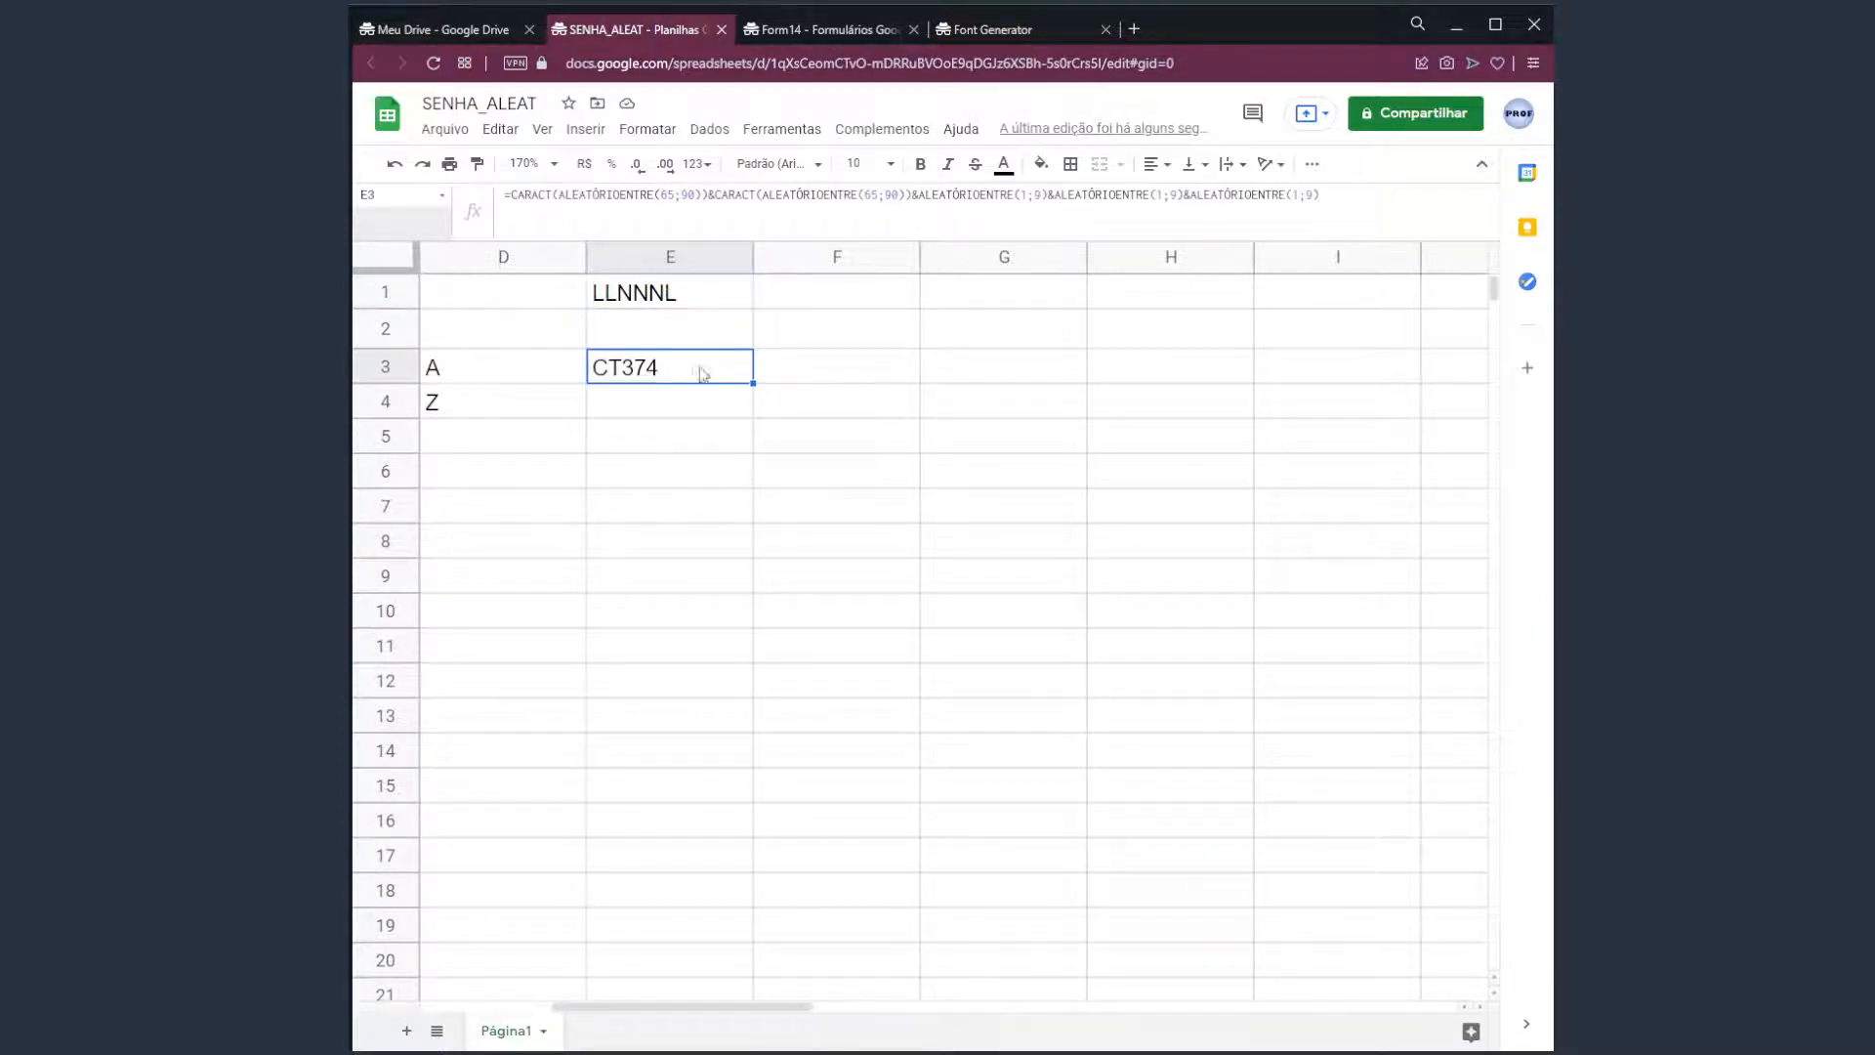
double_click(695, 369)
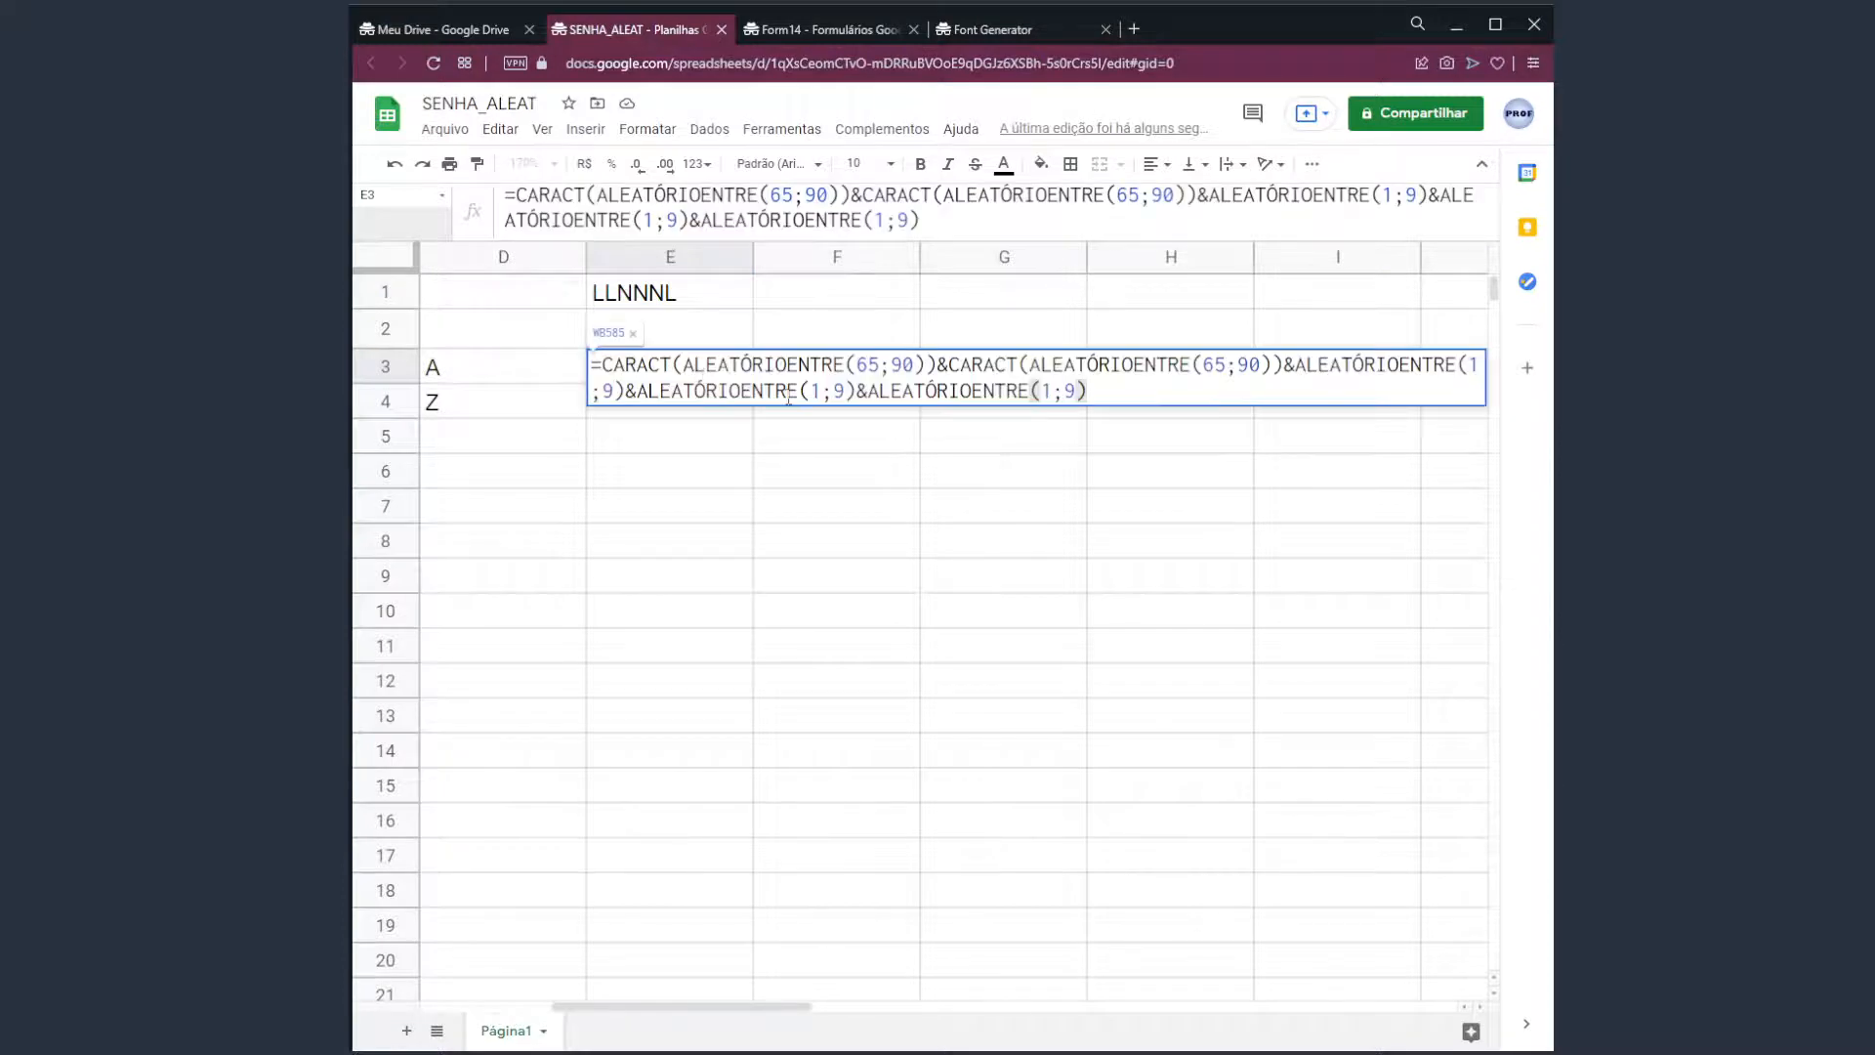
drag(602, 366, 936, 367)
key(ctrl+c)
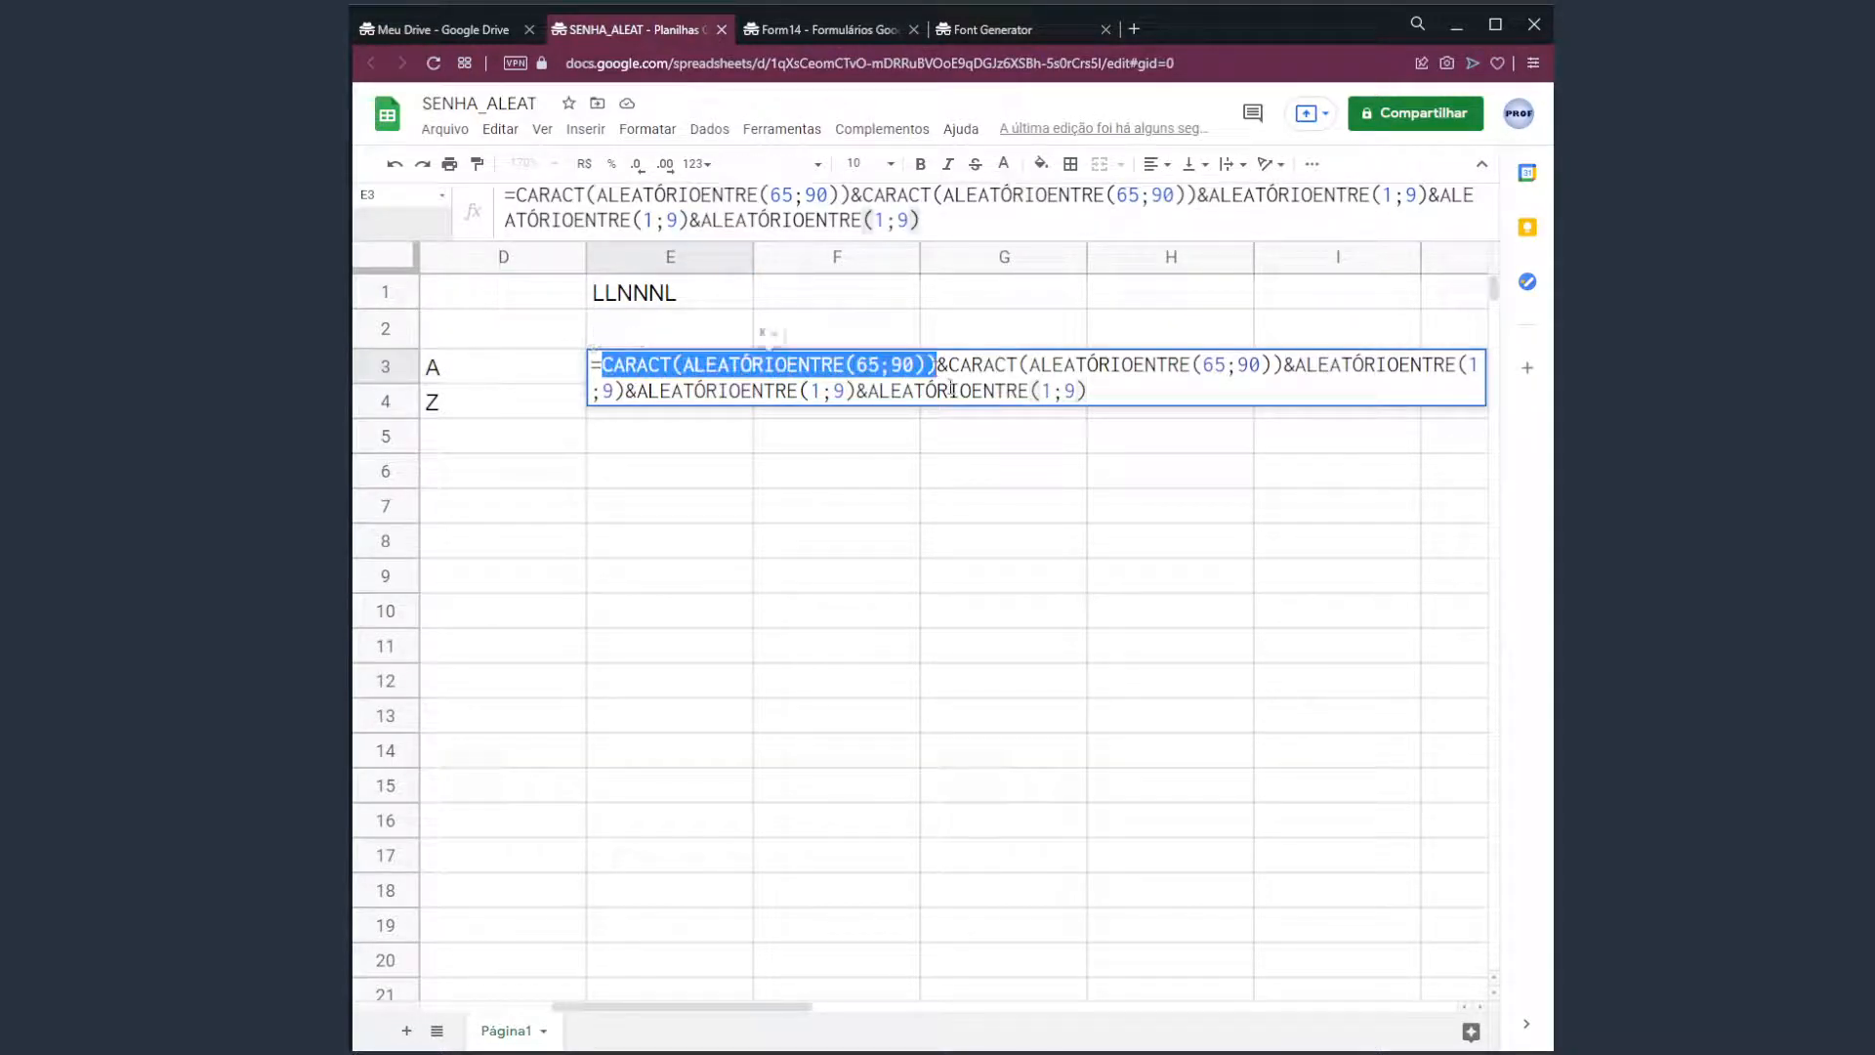
click(1112, 389)
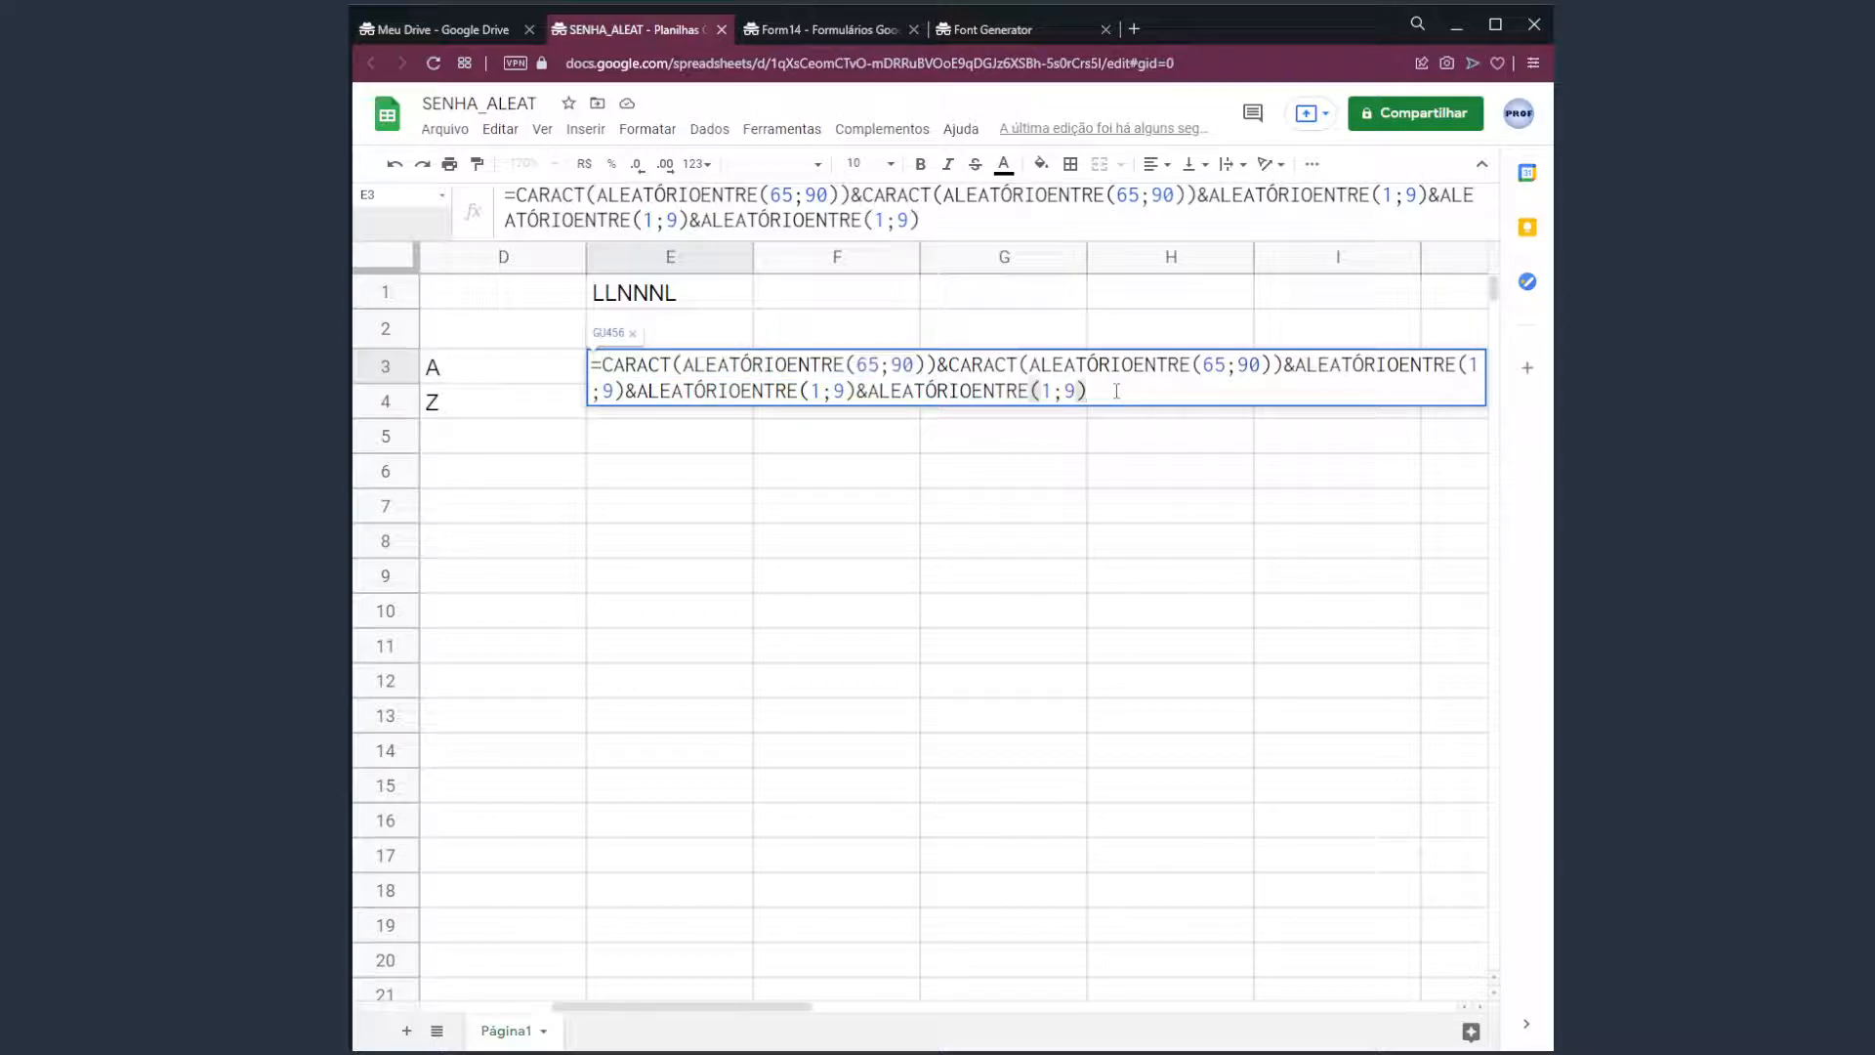
text(&)
key(ctrl+v)
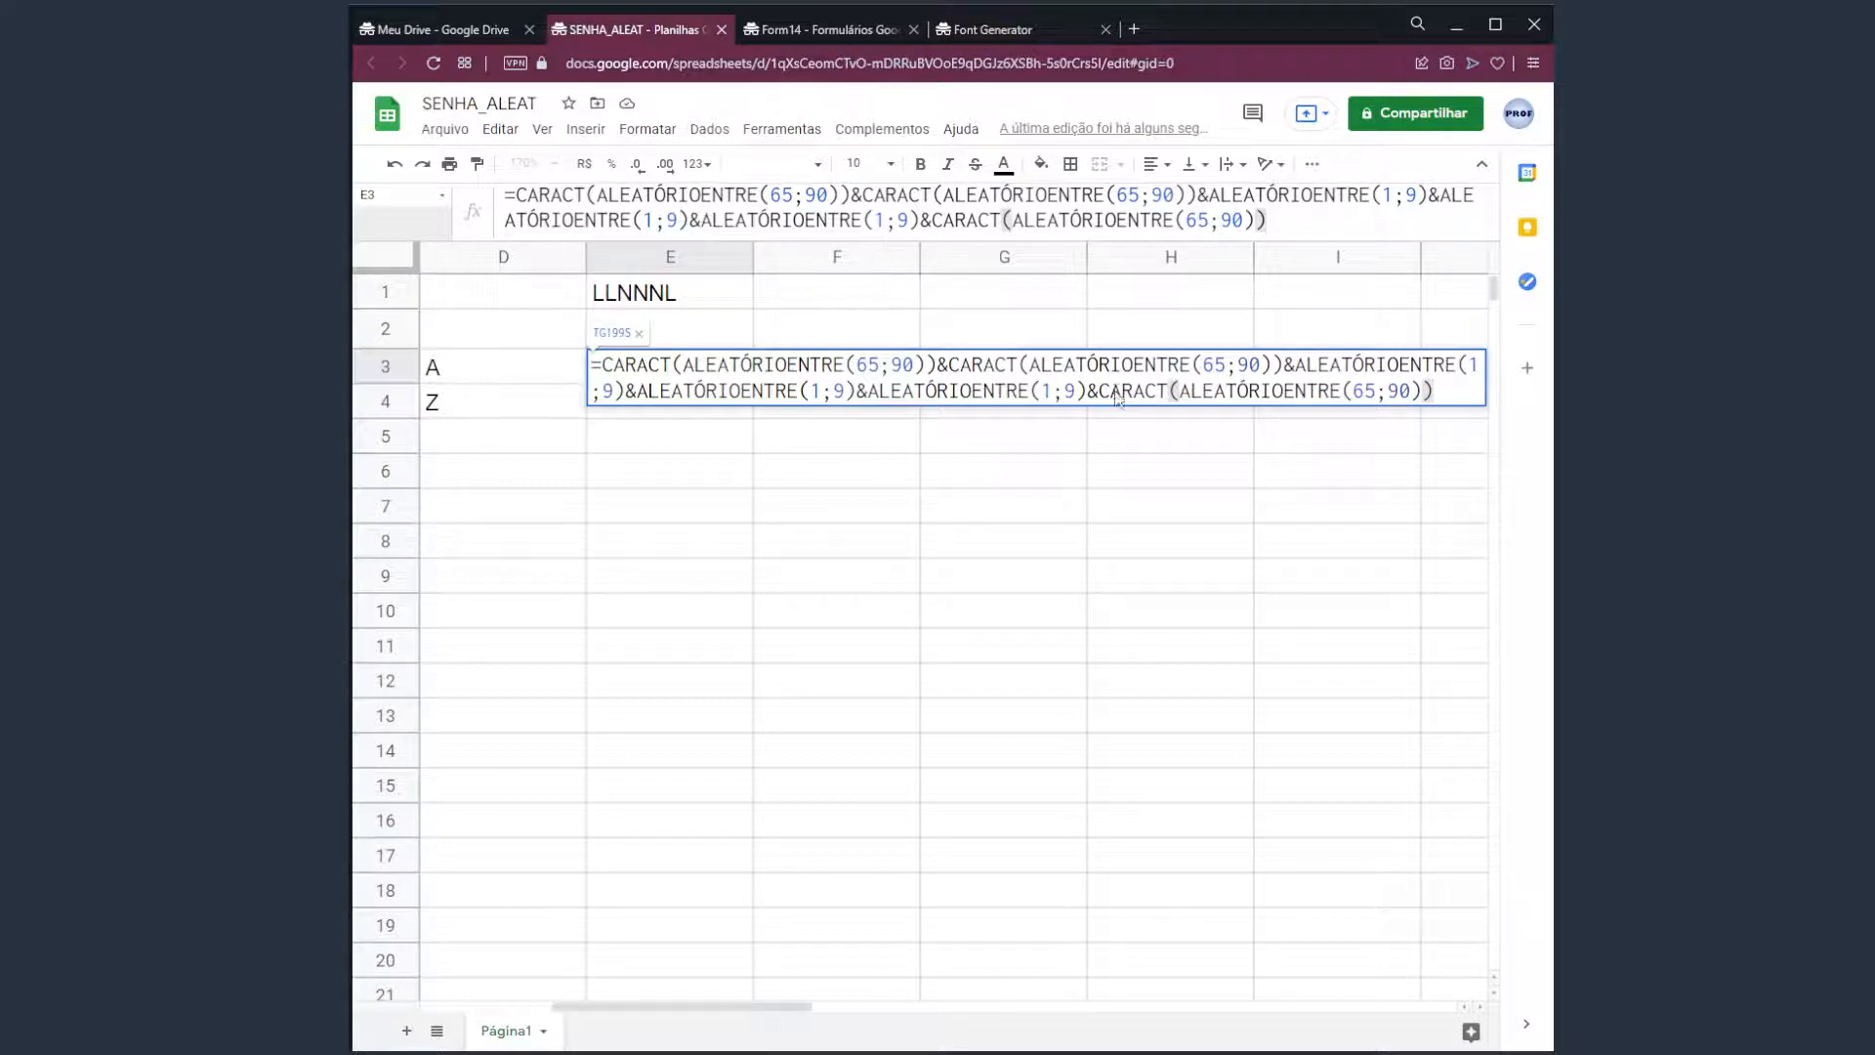
key(Return)
click(660, 373)
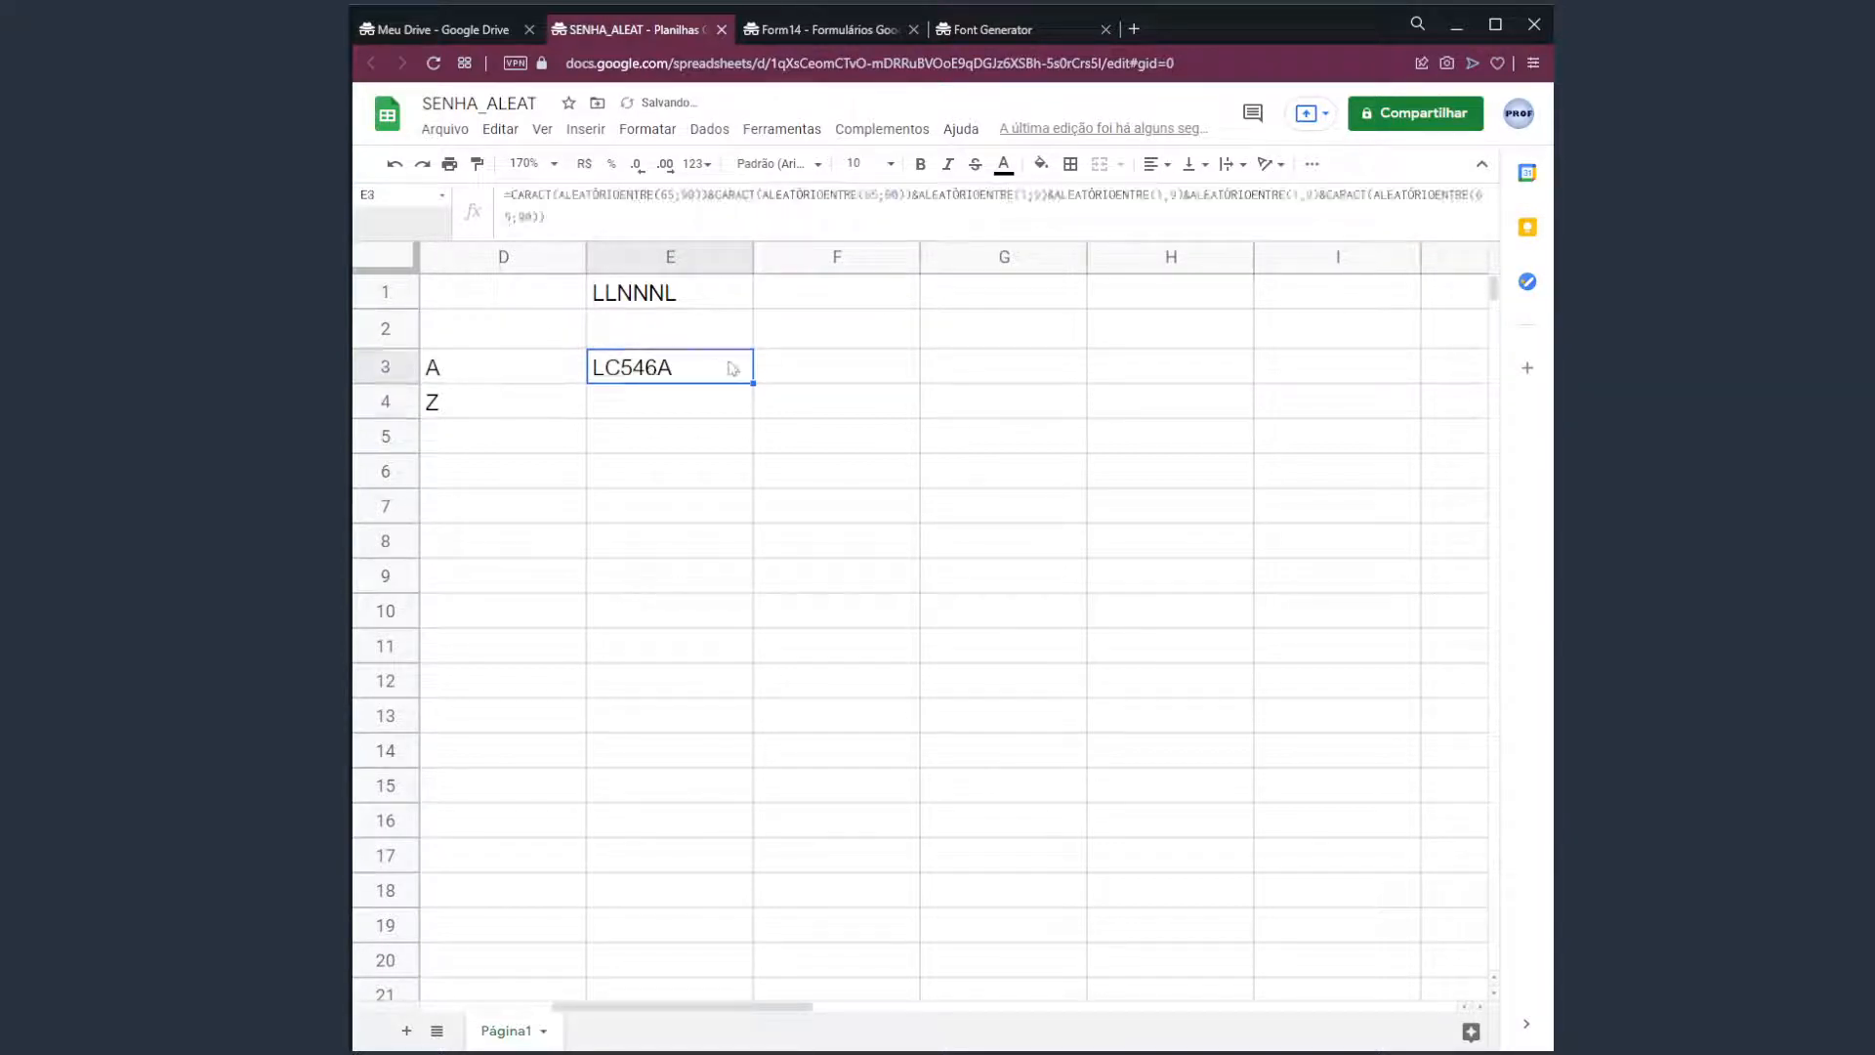
Regenerate E3's password a few times, then clear the A and Z entries in D3:D4.
click(844, 381)
key(Delete)
key(Delete)
key(Delete)
key(Delete)
key(Delete)
key(Delete)
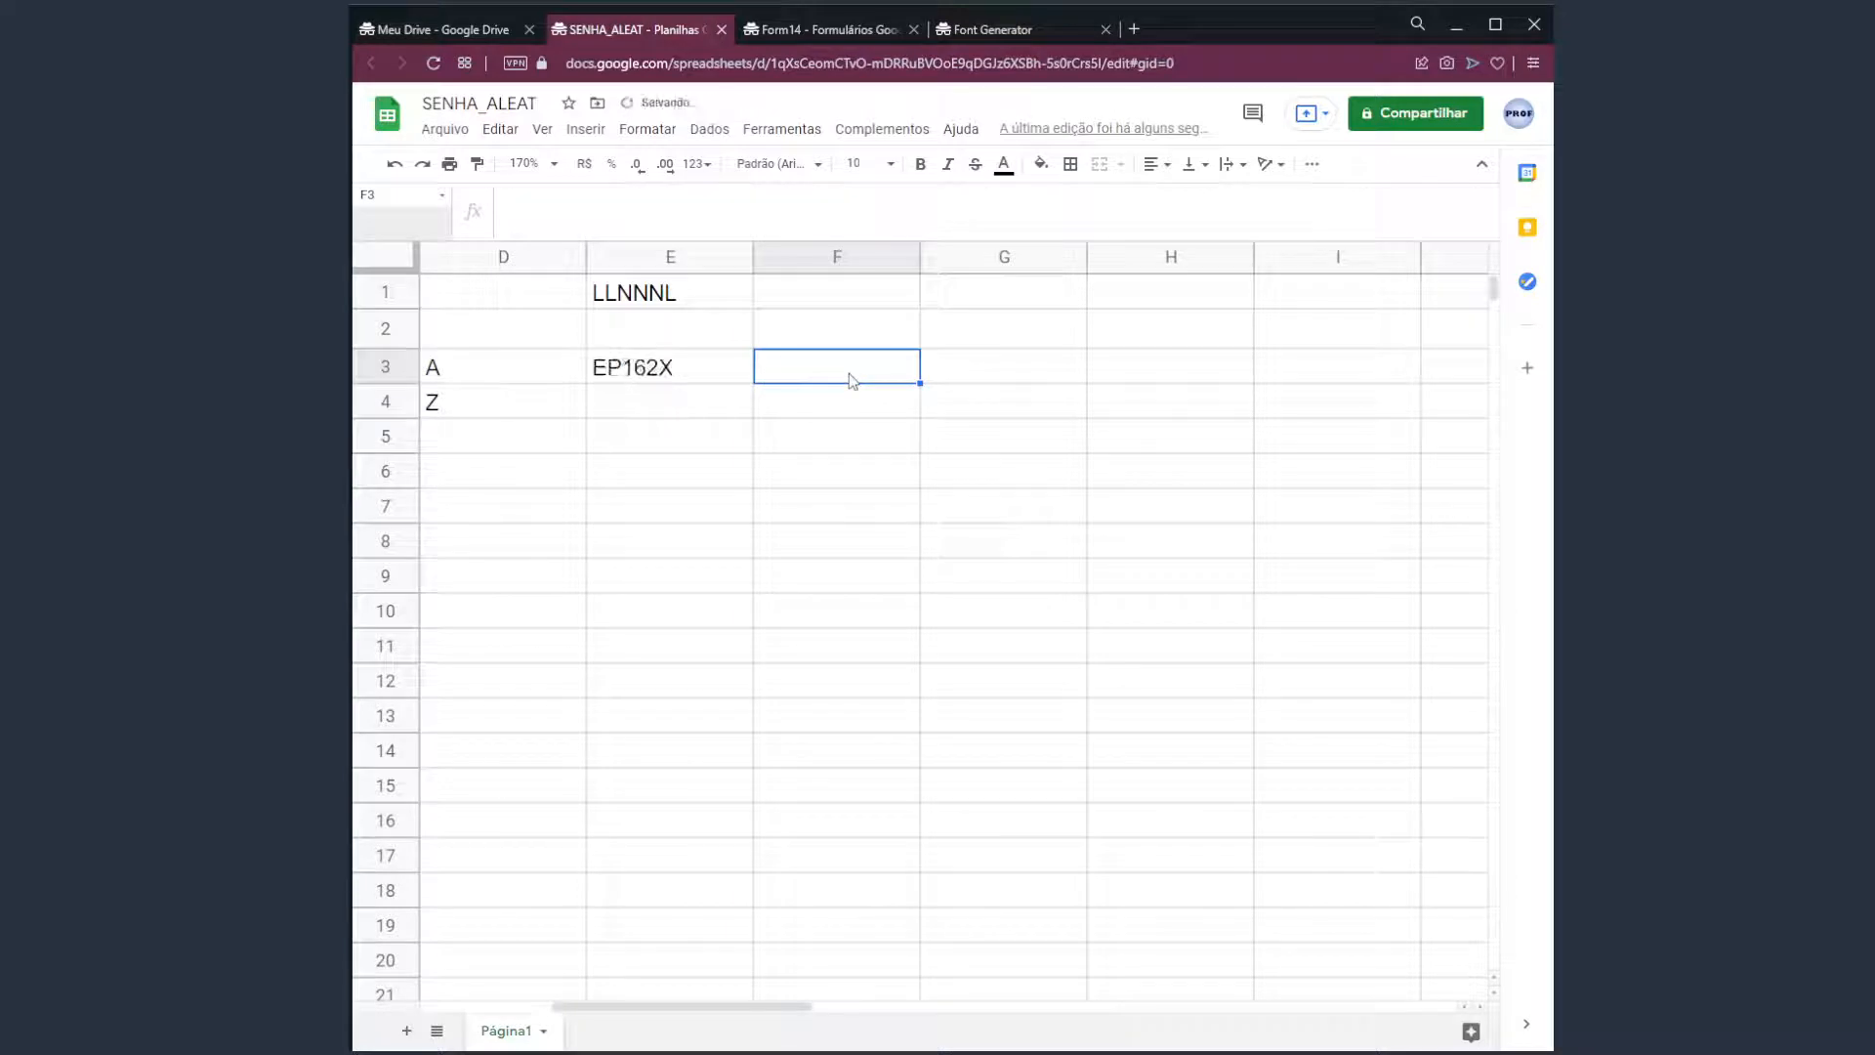
key(Delete)
key(Delete)
key(Delete)
key(Delete)
key(Delete)
key(Delete)
key(Delete)
key(Delete)
key(Delete)
key(Delete)
key(Delete)
key(Delete)
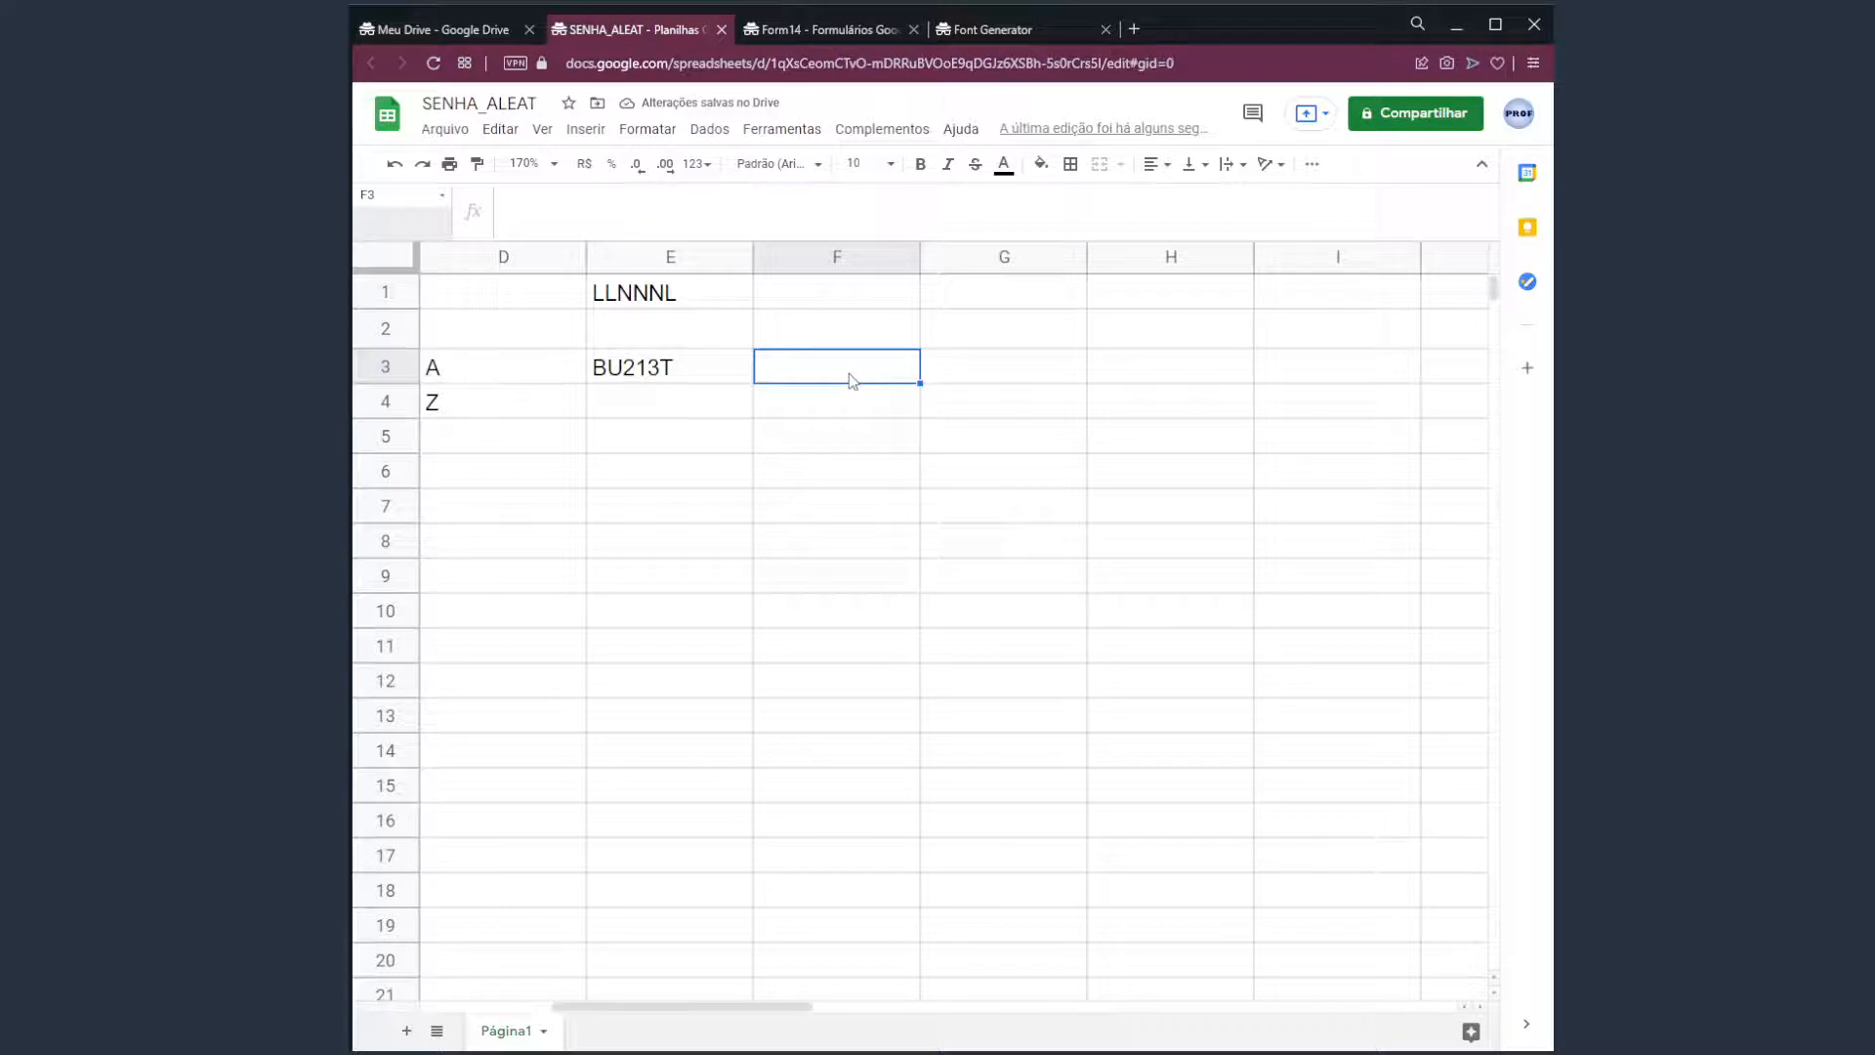
key(Delete)
key(Delete)
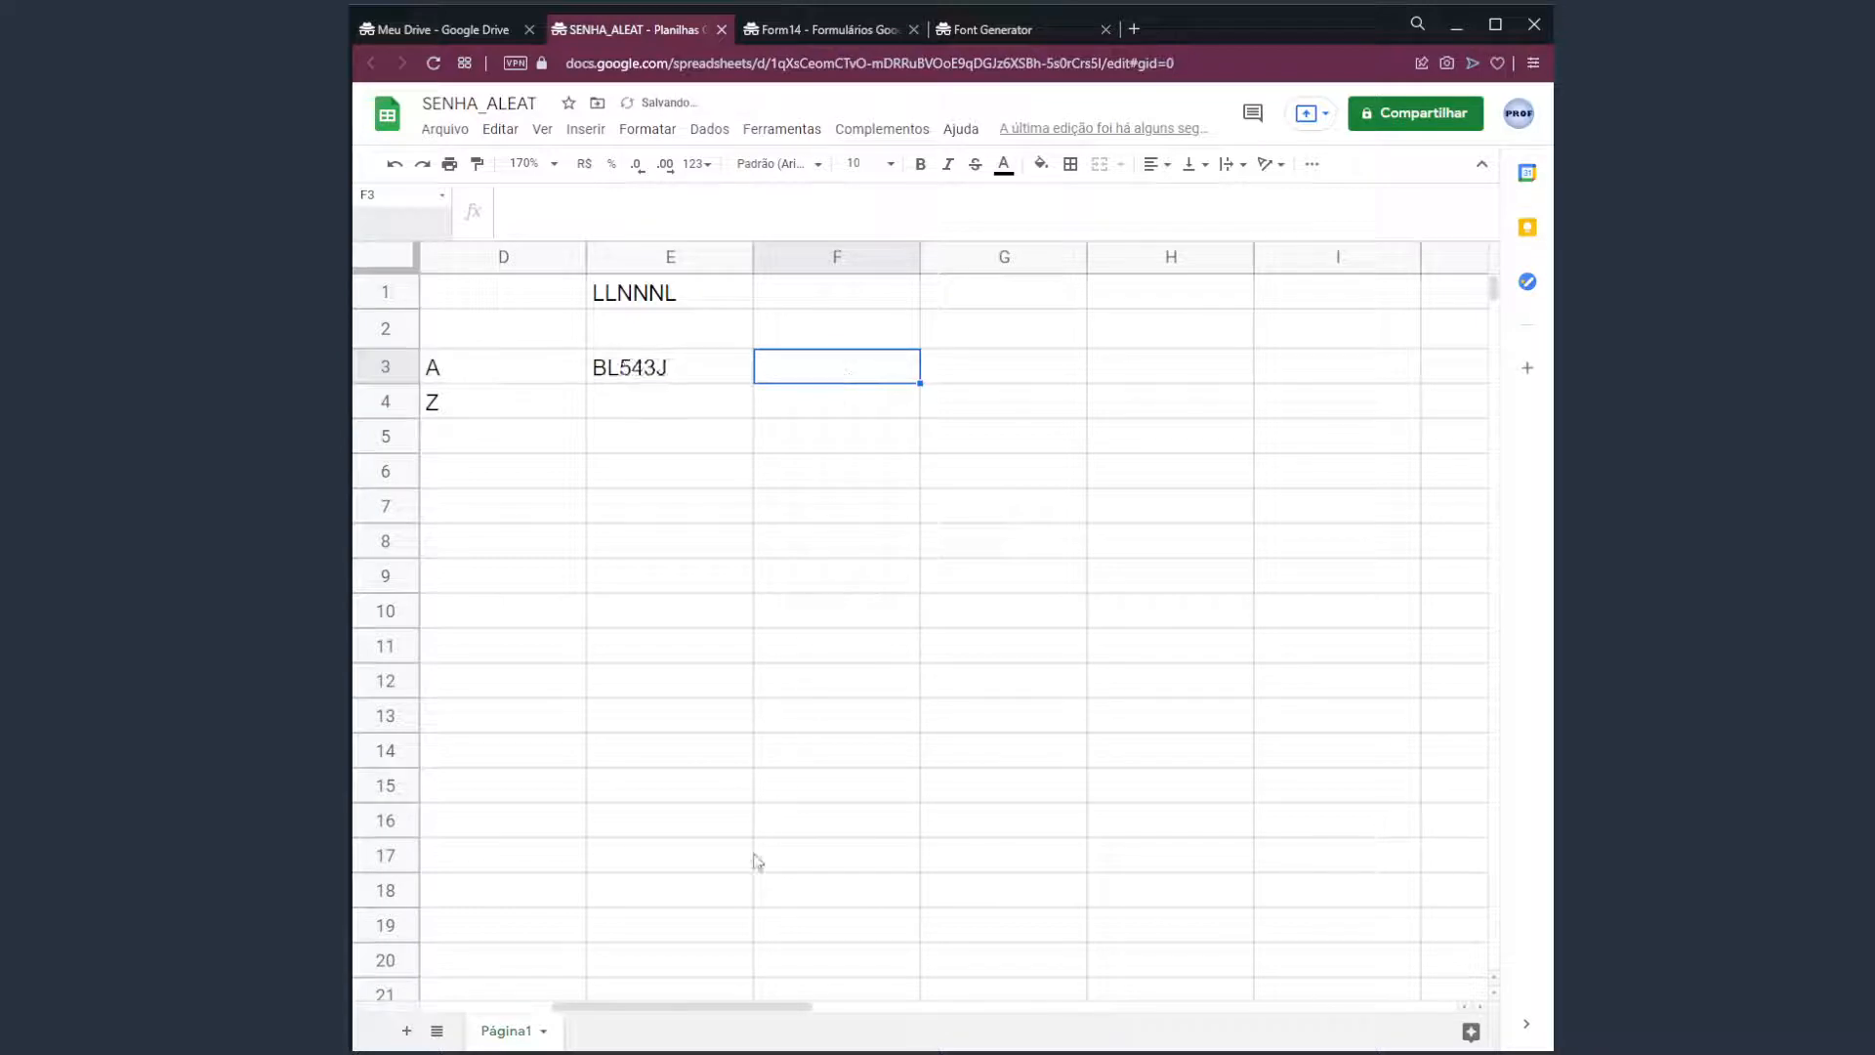
drag(699, 1007, 515, 1010)
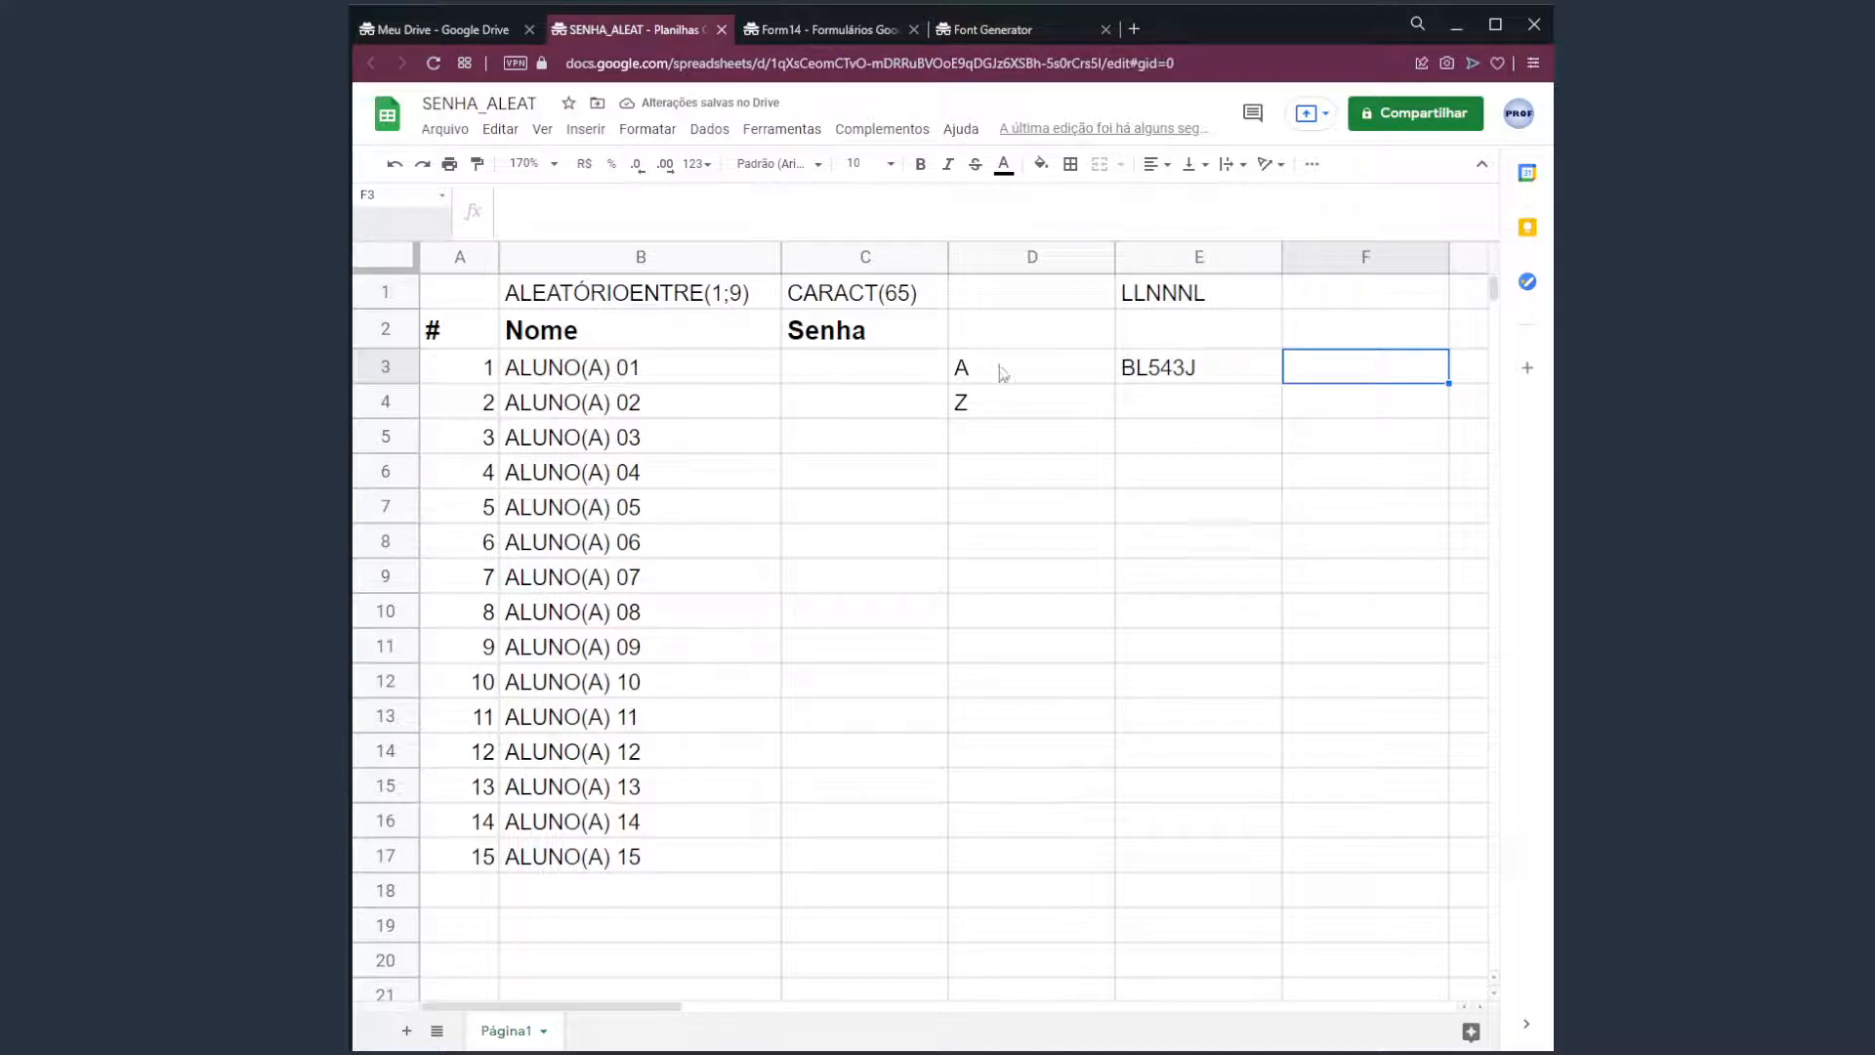
drag(998, 368, 1017, 469)
key(Delete)
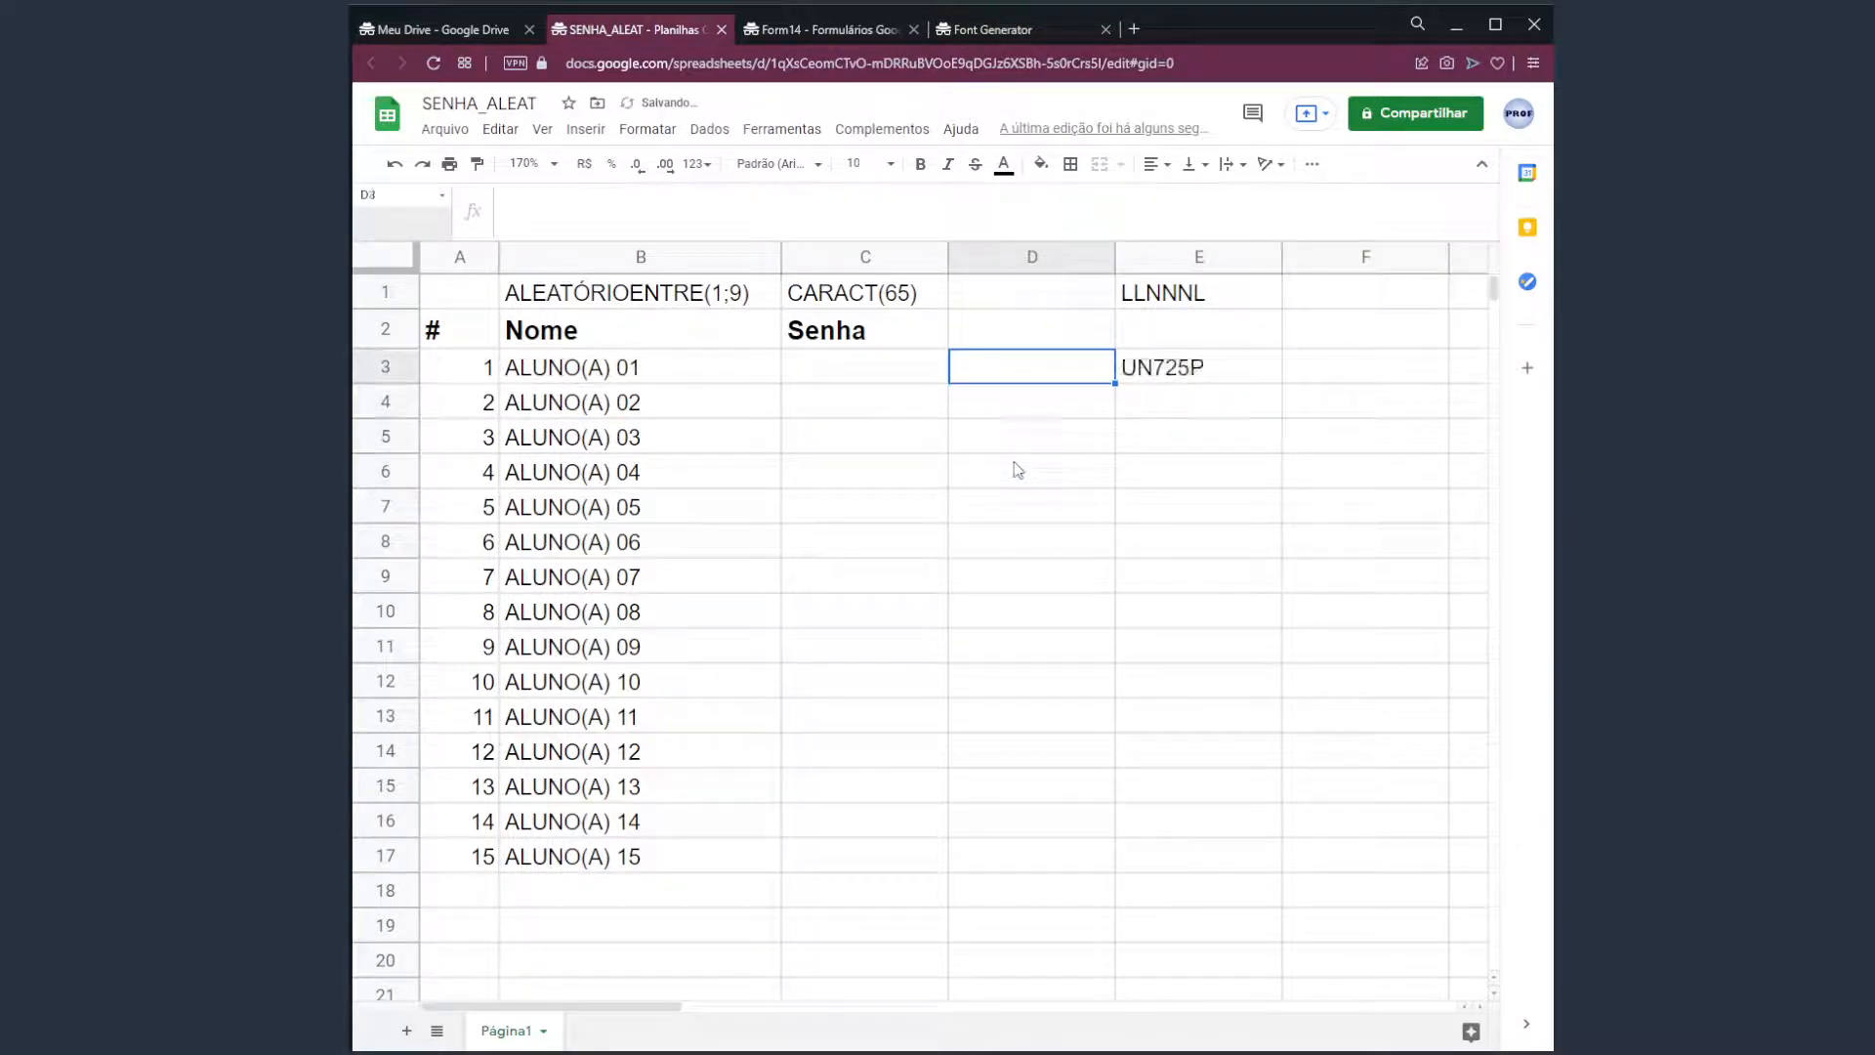
Enter scratch text into D3, D4 and D5 to watch E3 recalculate.
text(kjssdha)
key(Return)
text(ajshdasdjk)
key(Return)
key(Up)
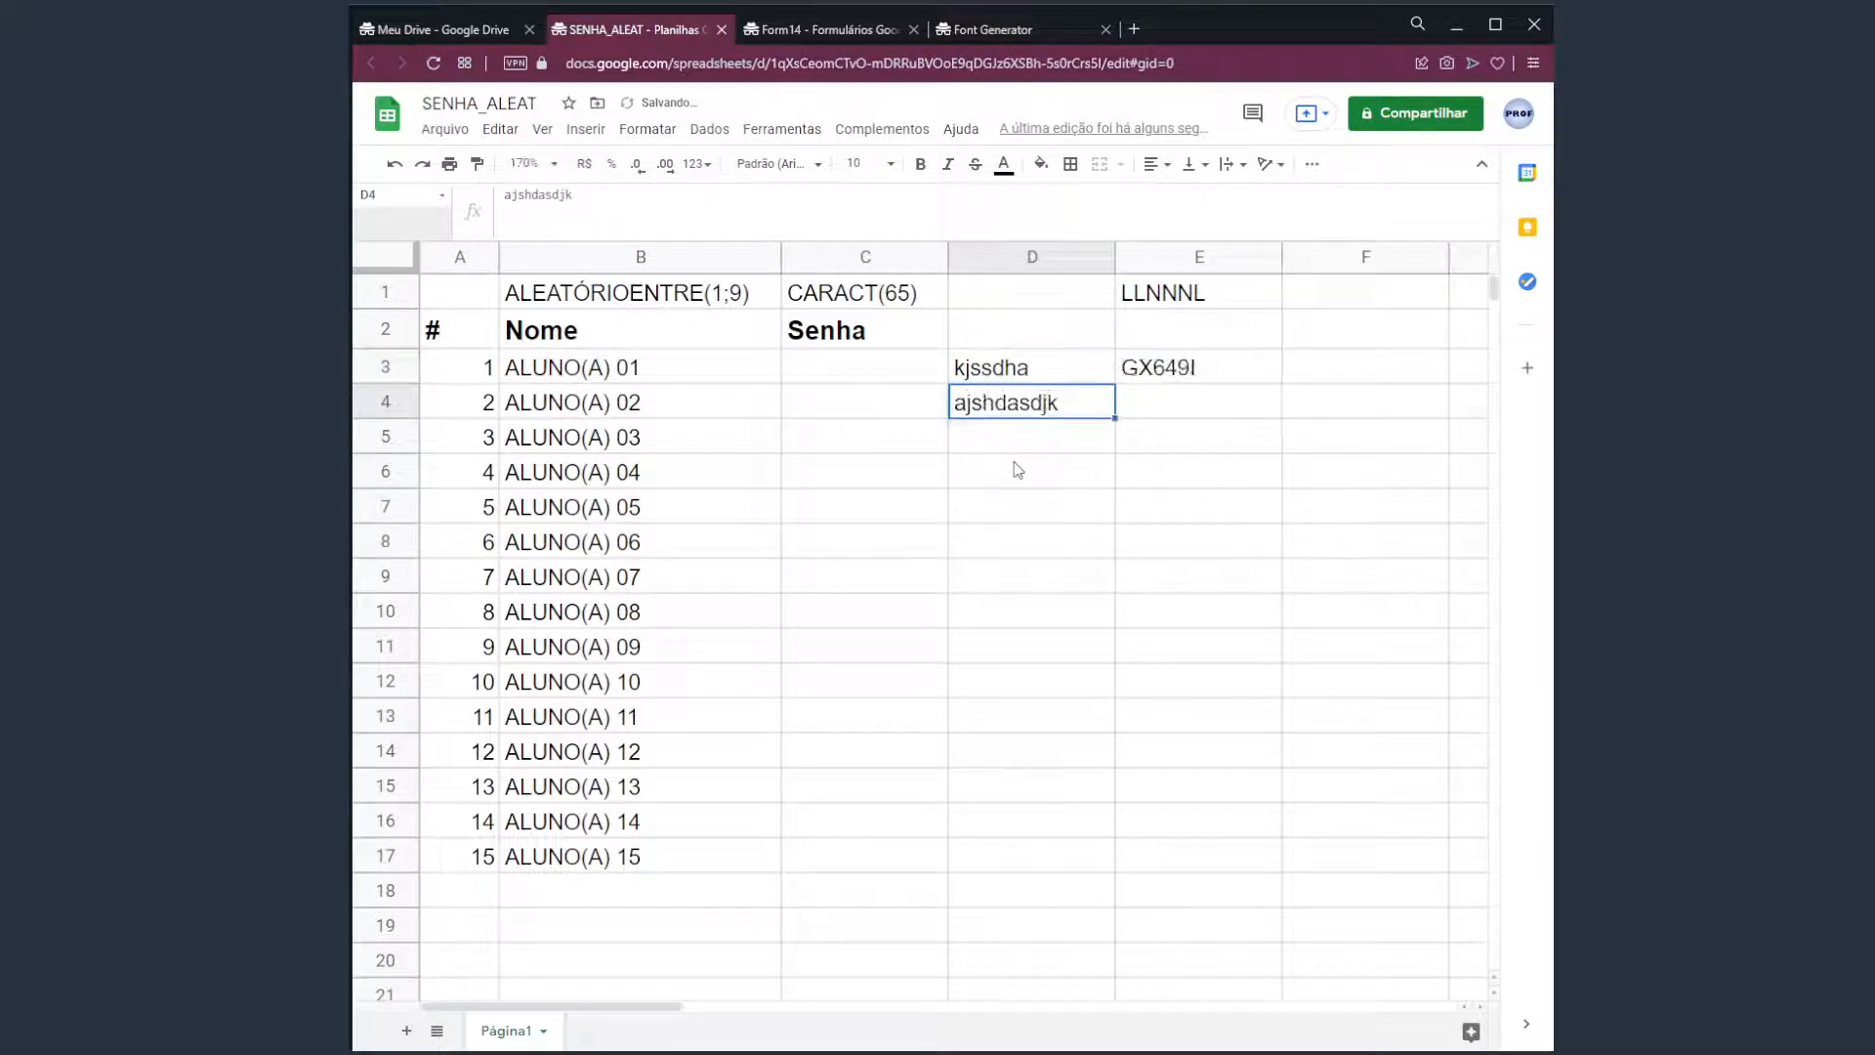
key(ctrl+c)
key(Down)
key(ctrl+v)
key(Up)
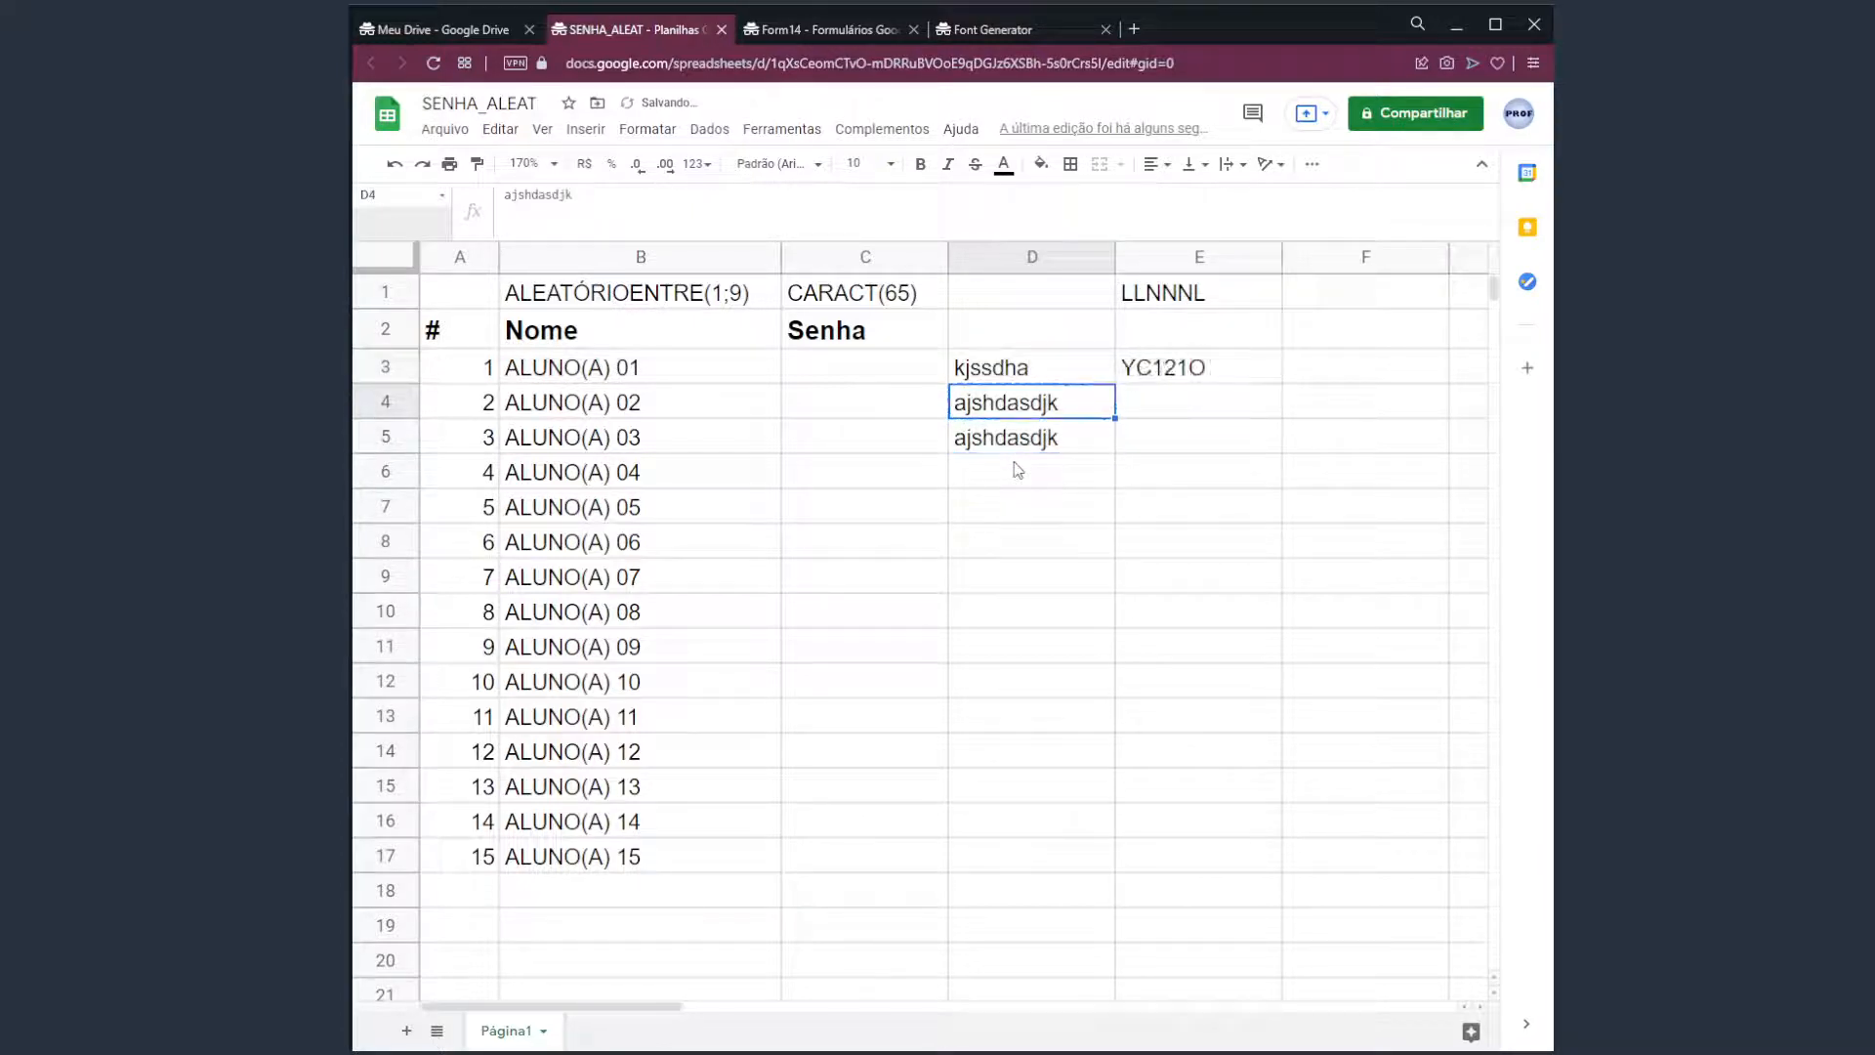
key(Up)
text(asd)
key(Return)
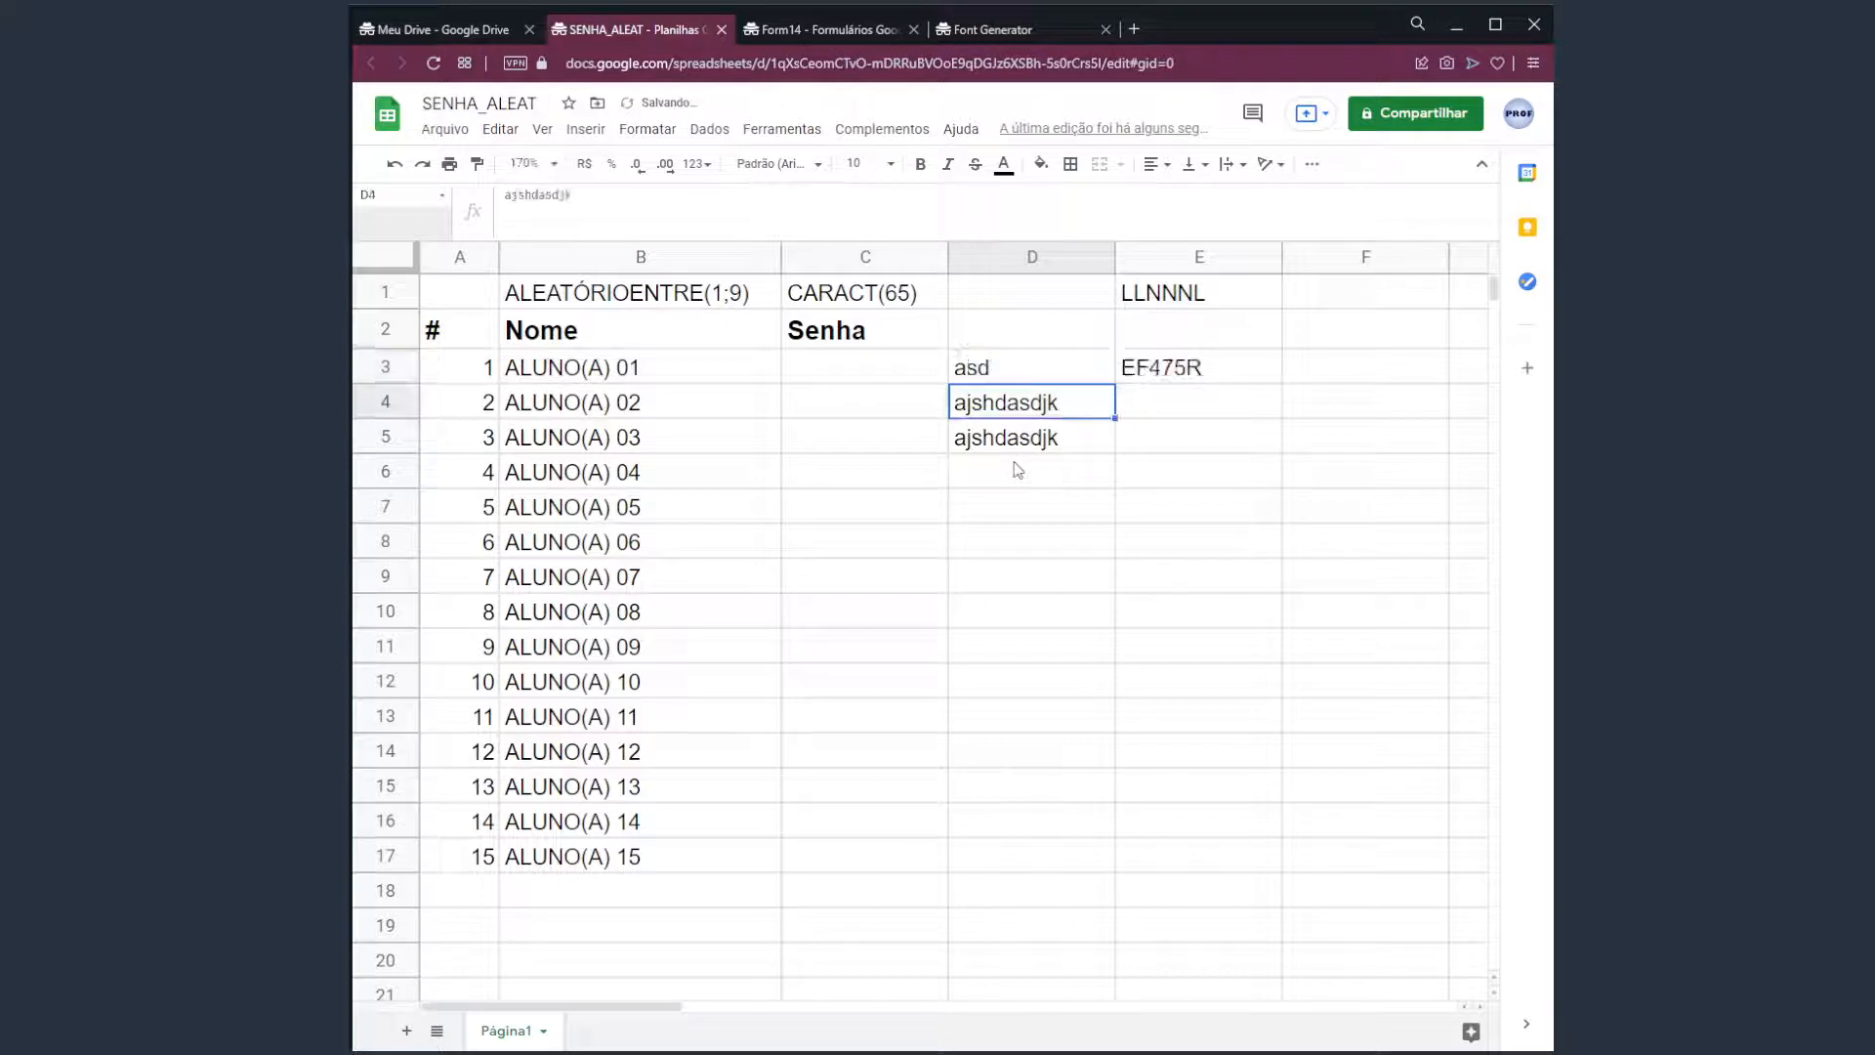
Clear the scratch text from D3:D5 again.
key(Up)
key(Delete)
key(Down)
key(Delete)
key(Down)
key(Delete)
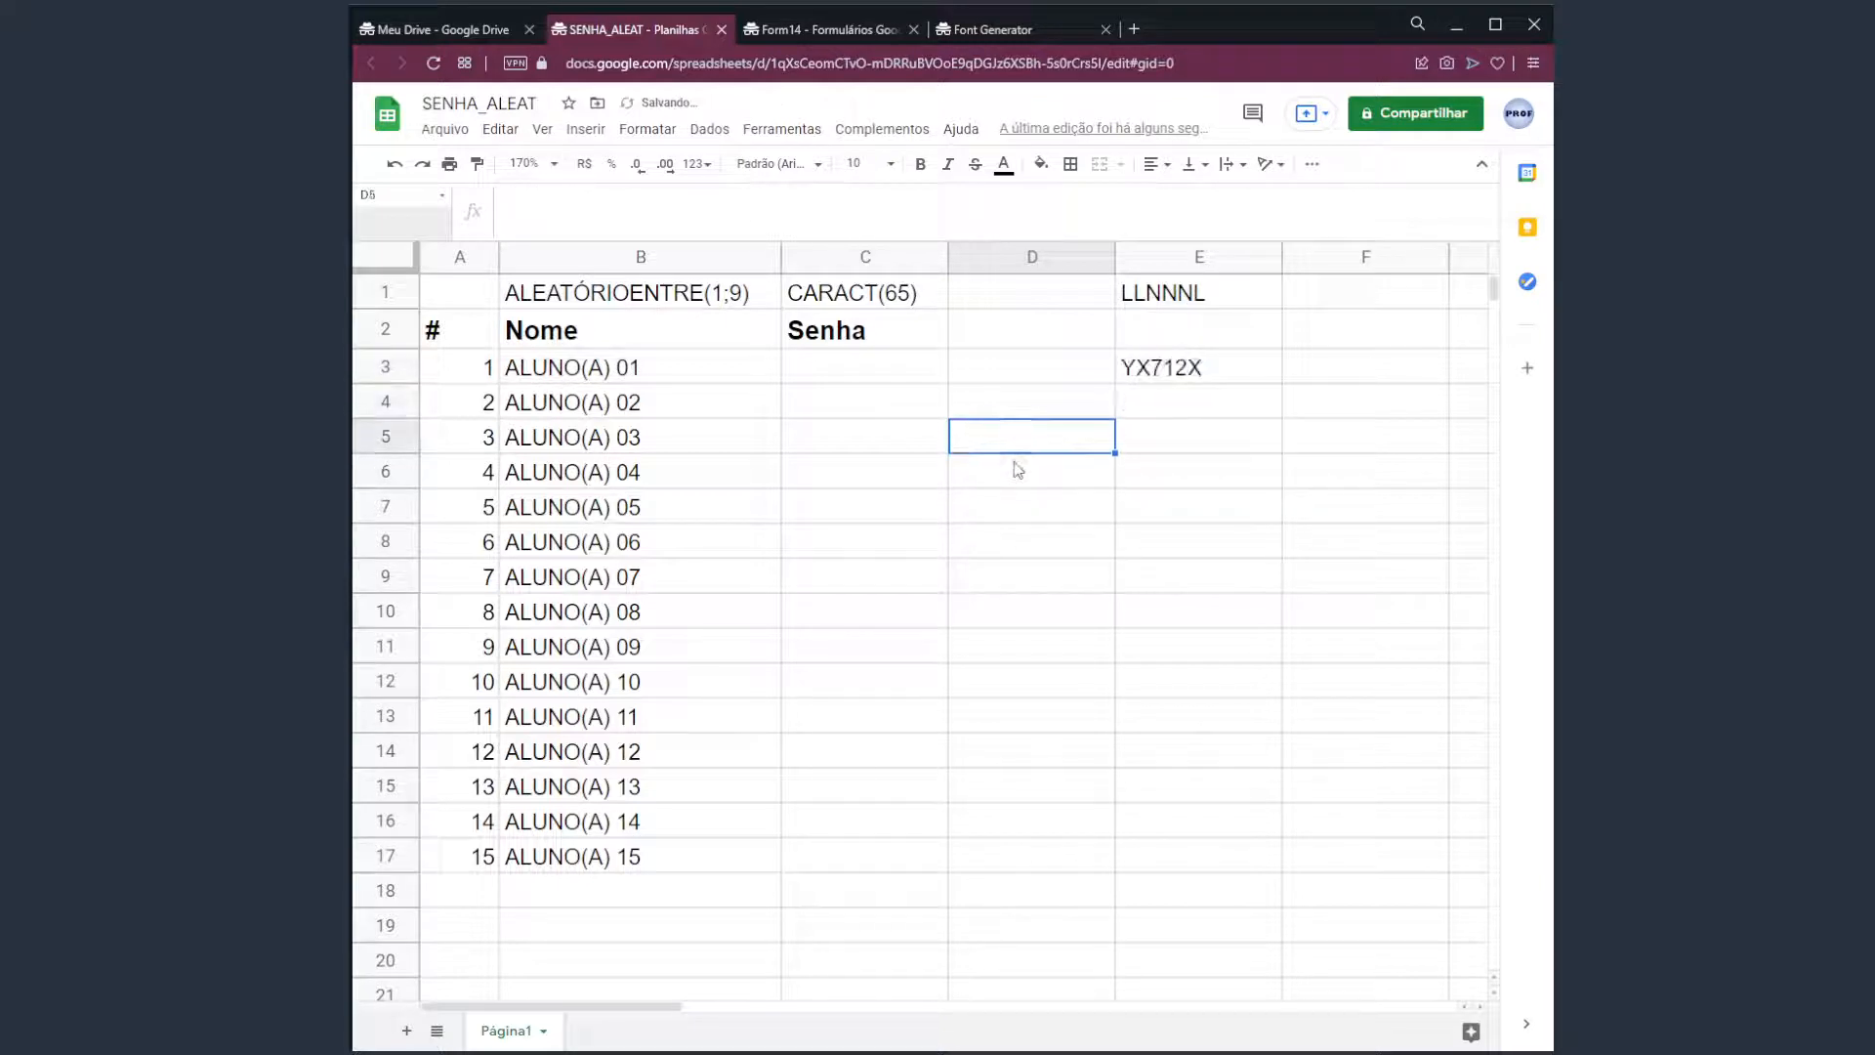
key(Up)
key(Up)
key(Delete)
key(Delete)
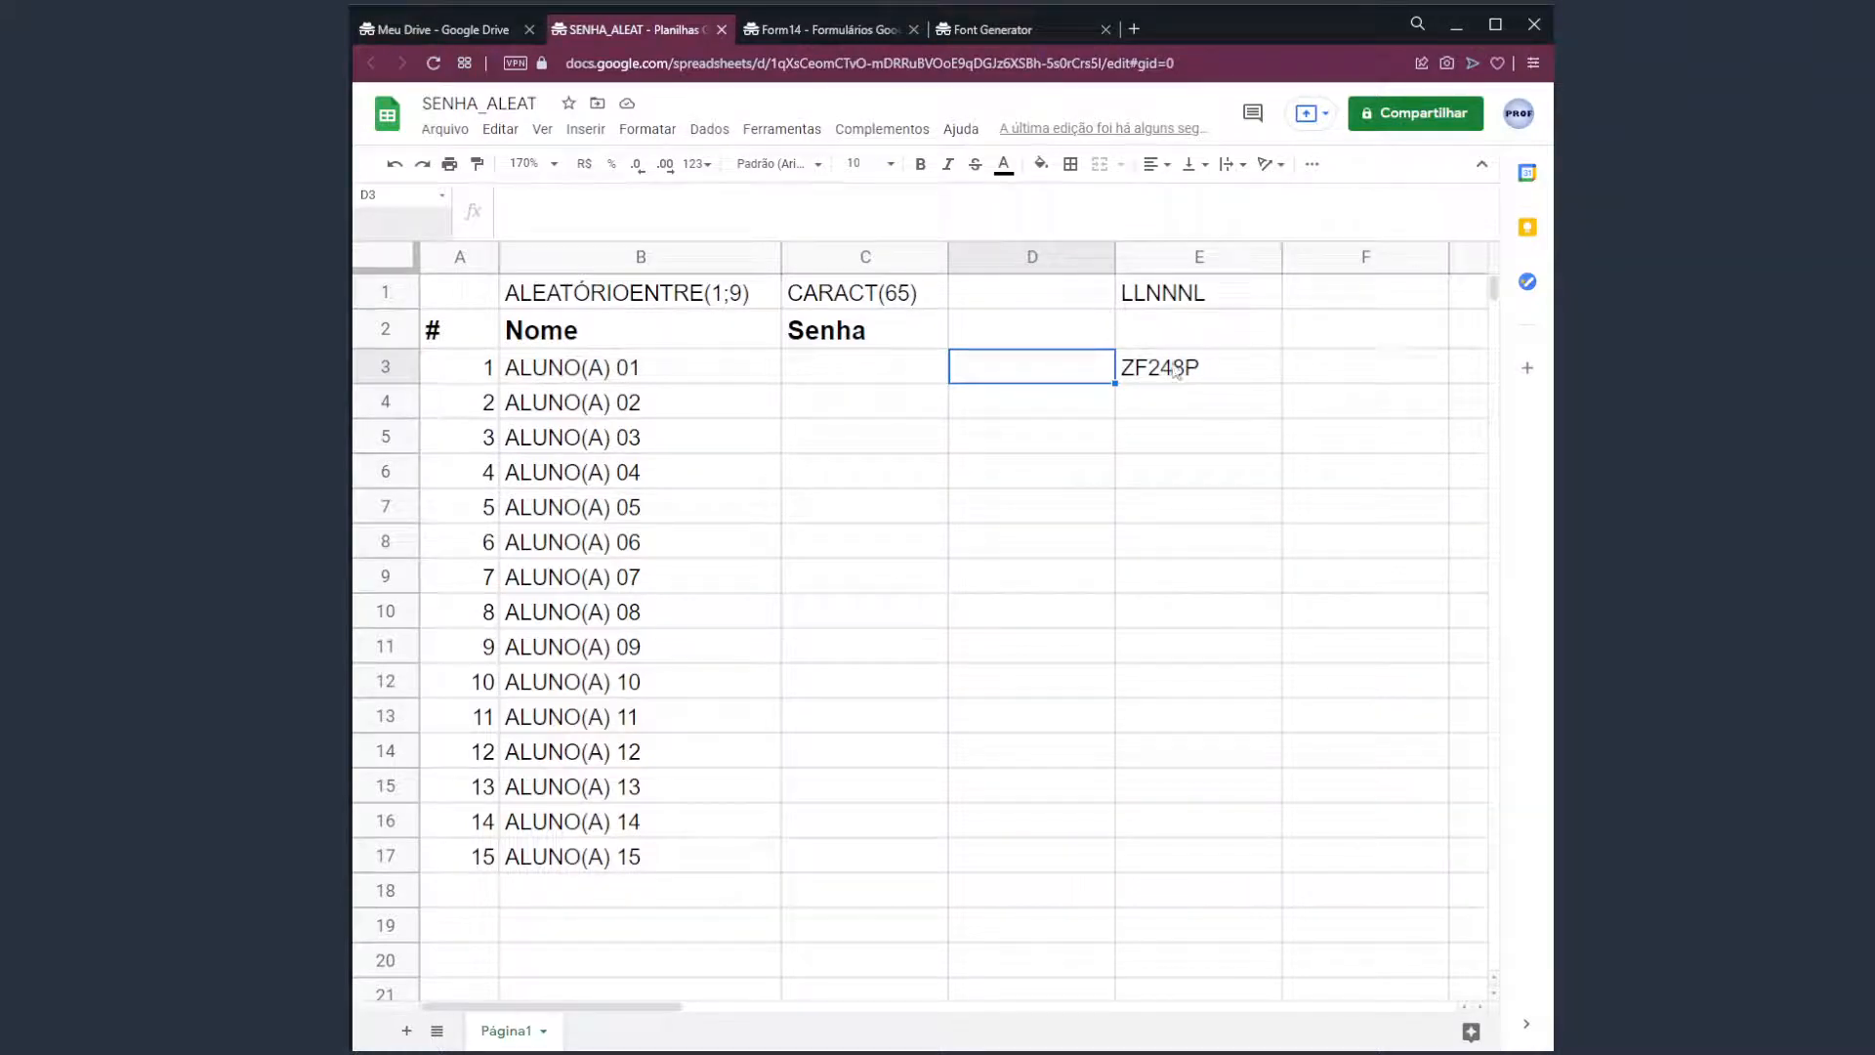
key(Right)
Fill the password formula from E3 down to E17, beside the 15 student names.
click(559, 377)
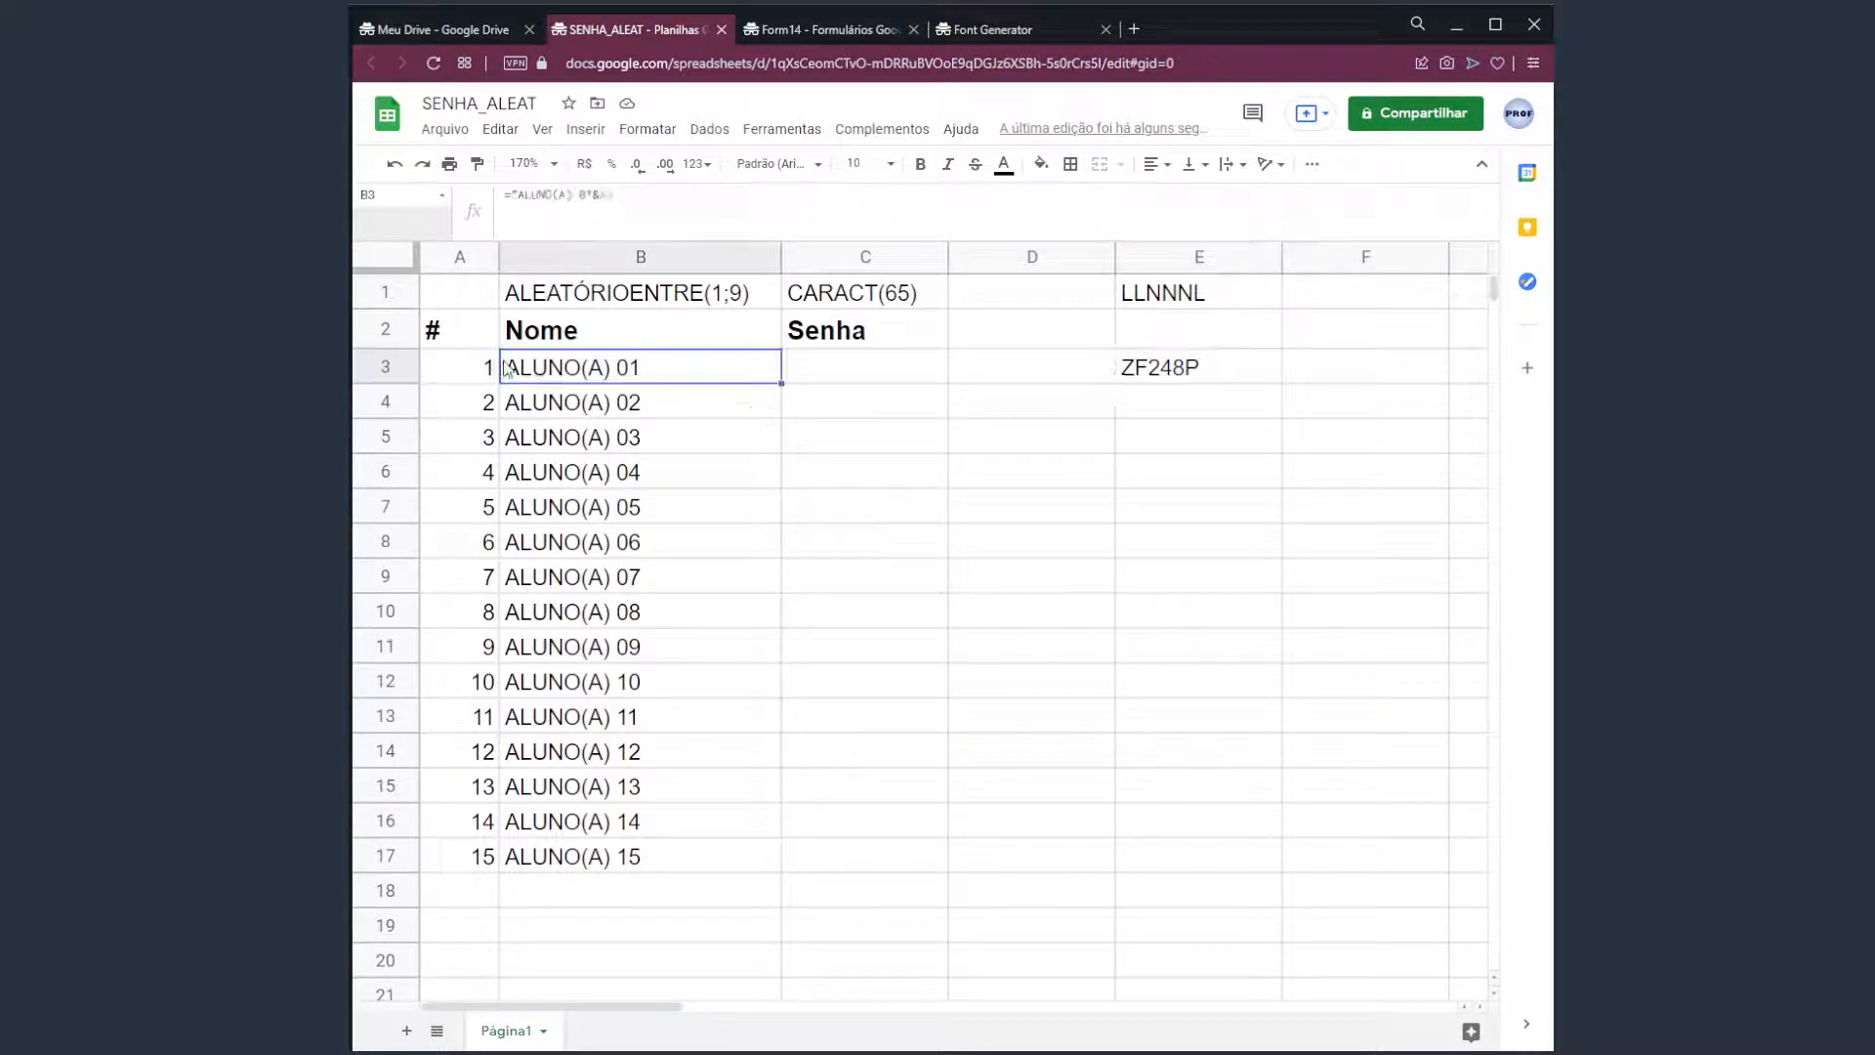
drag(610, 376, 635, 860)
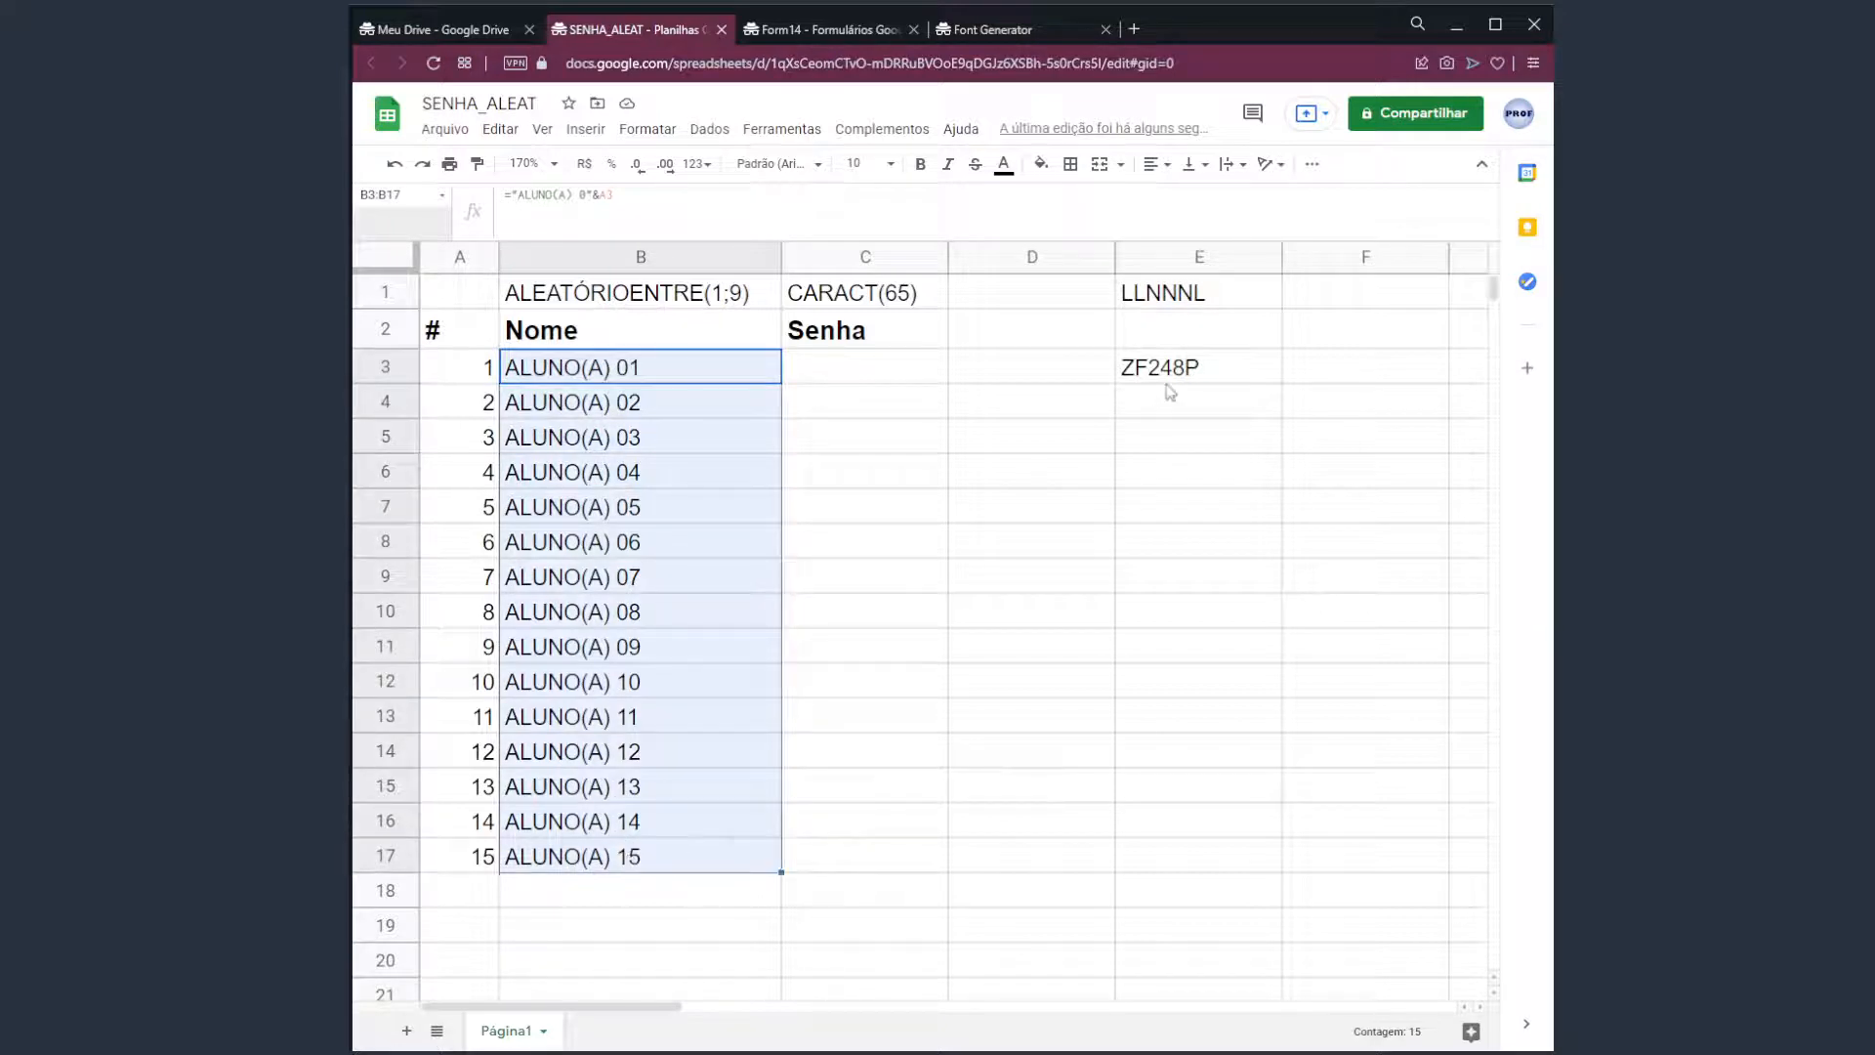
click(1247, 372)
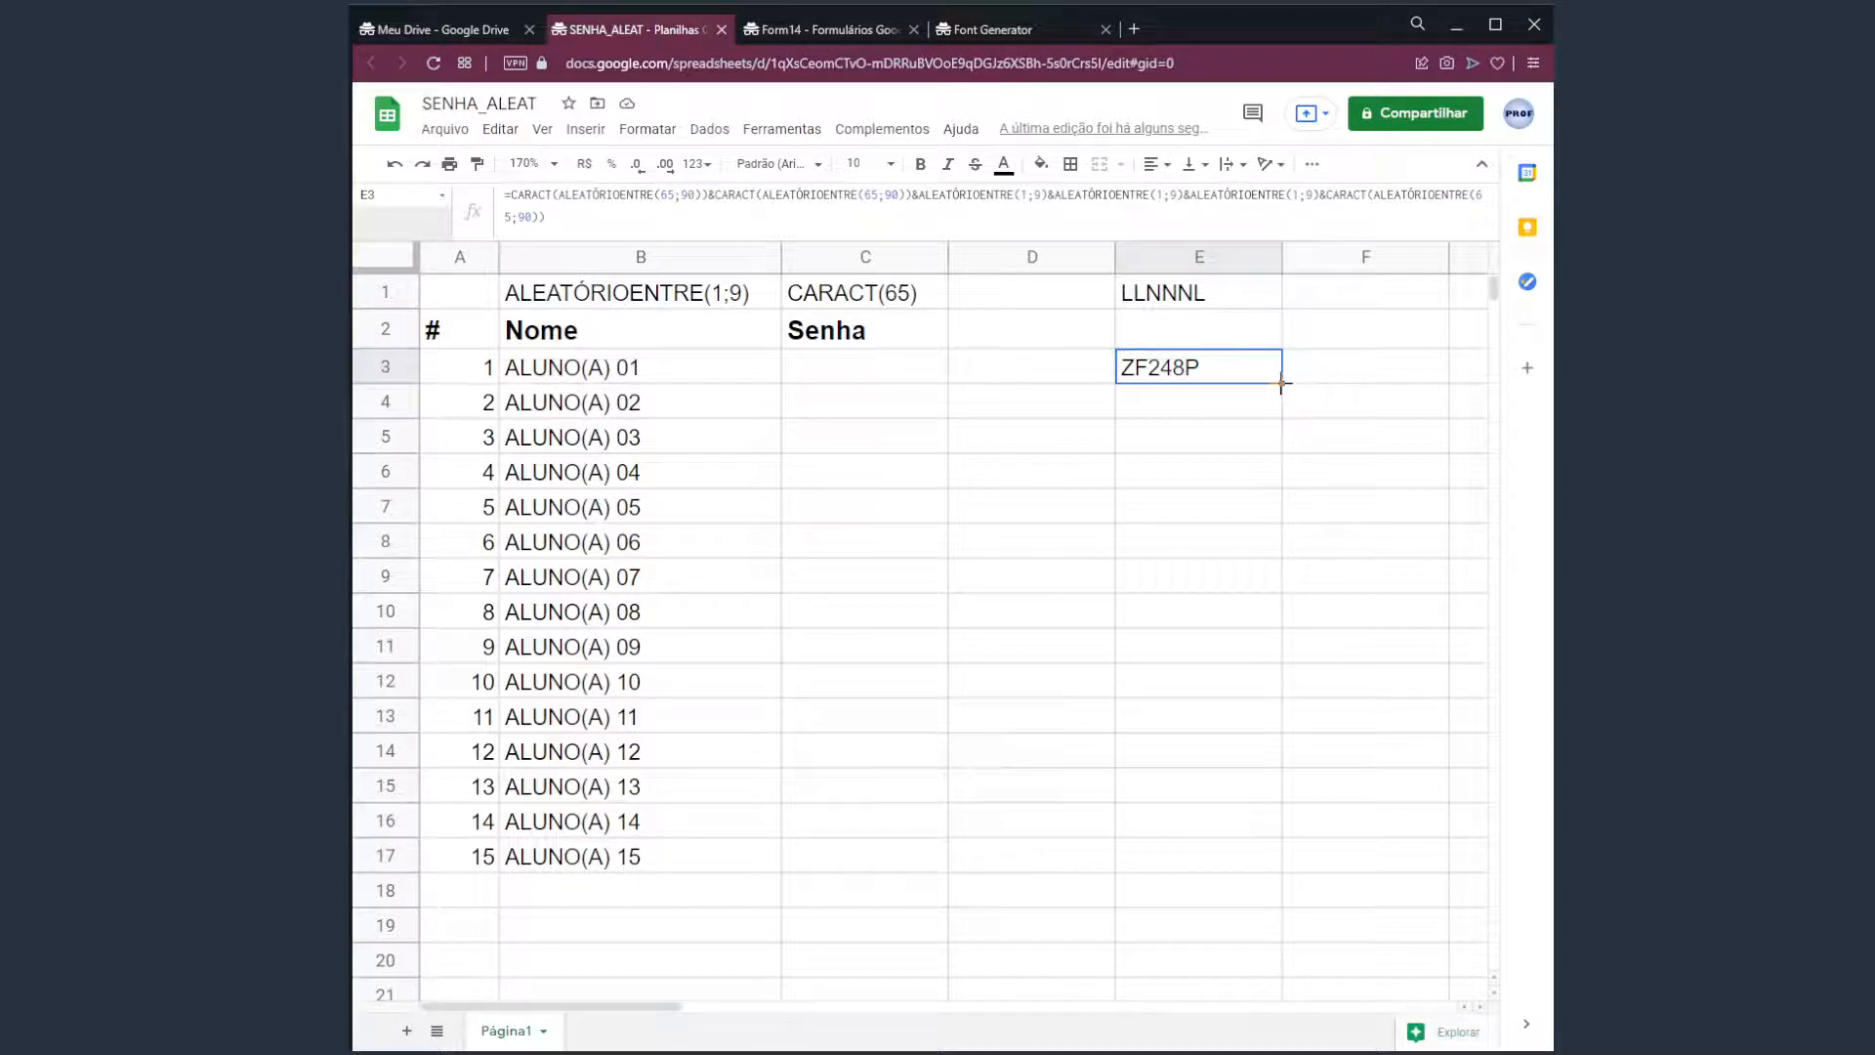
drag(1282, 383, 1246, 872)
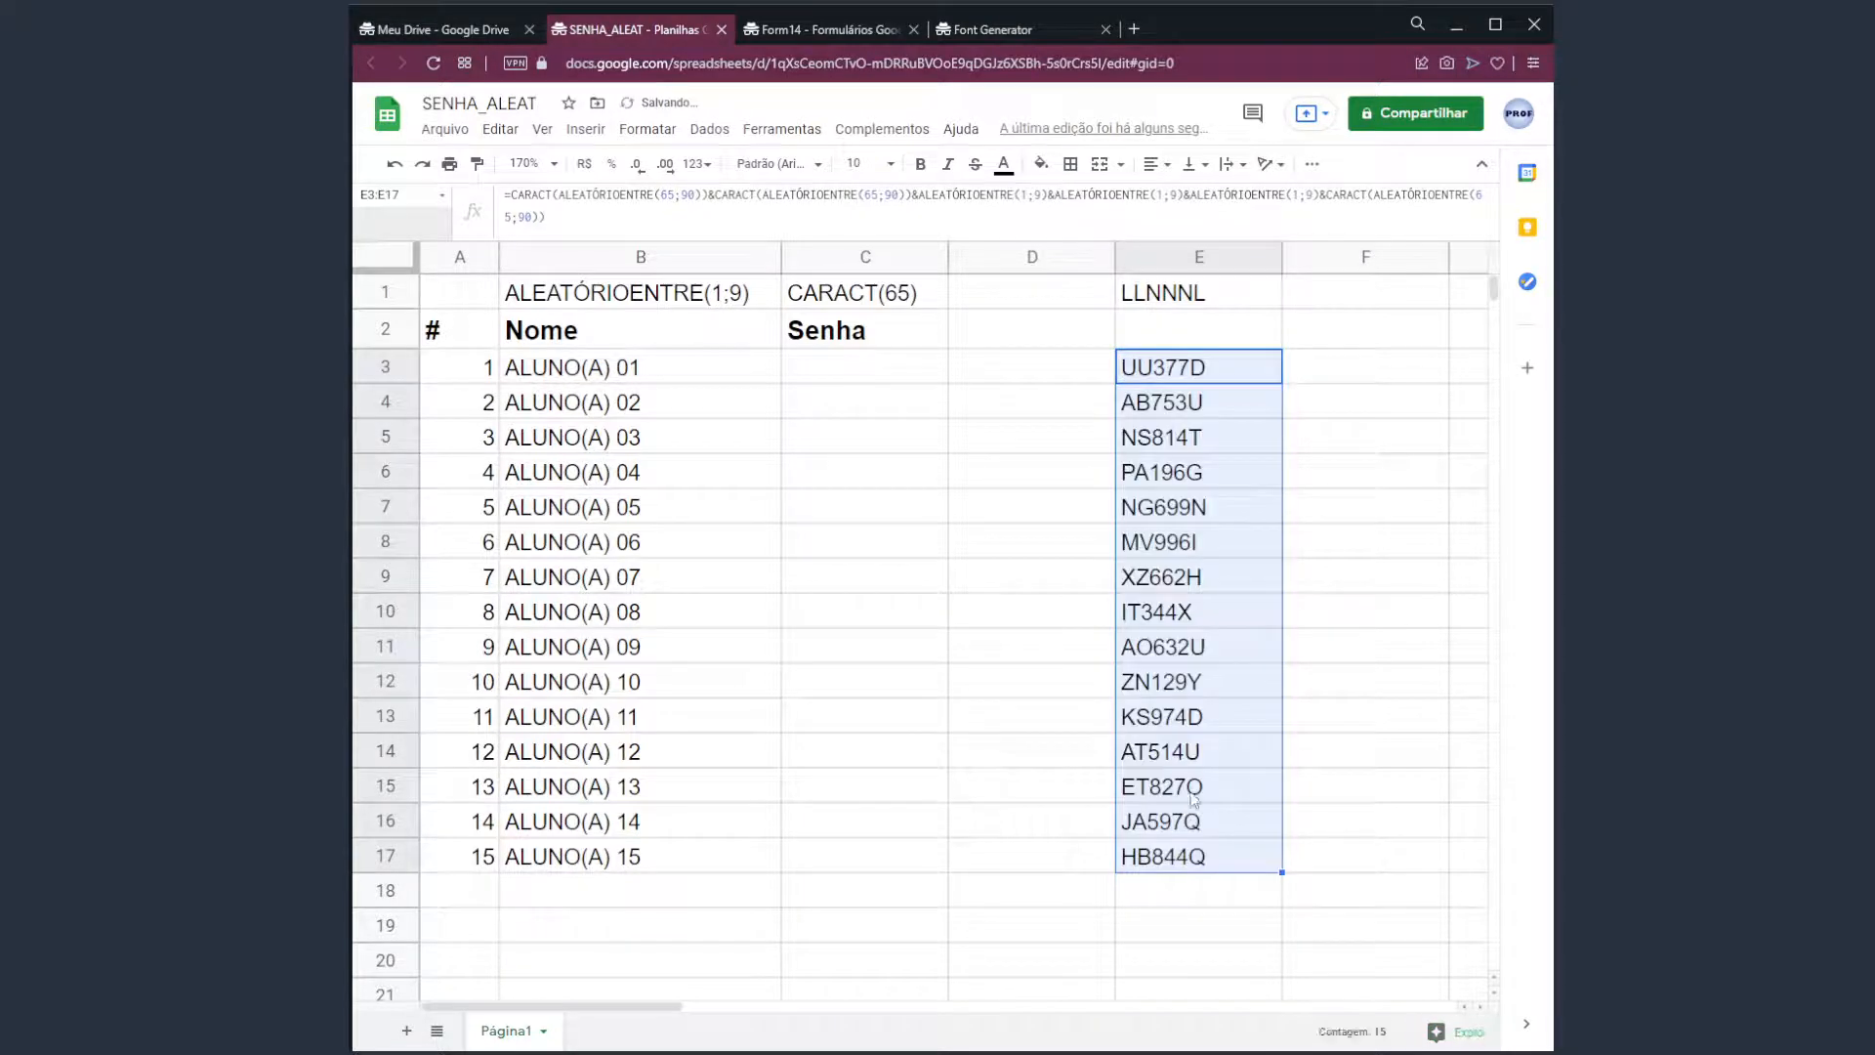
Make a test edit in D4 and delete repeatedly to regenerate all 15 passwords.
click(1117, 442)
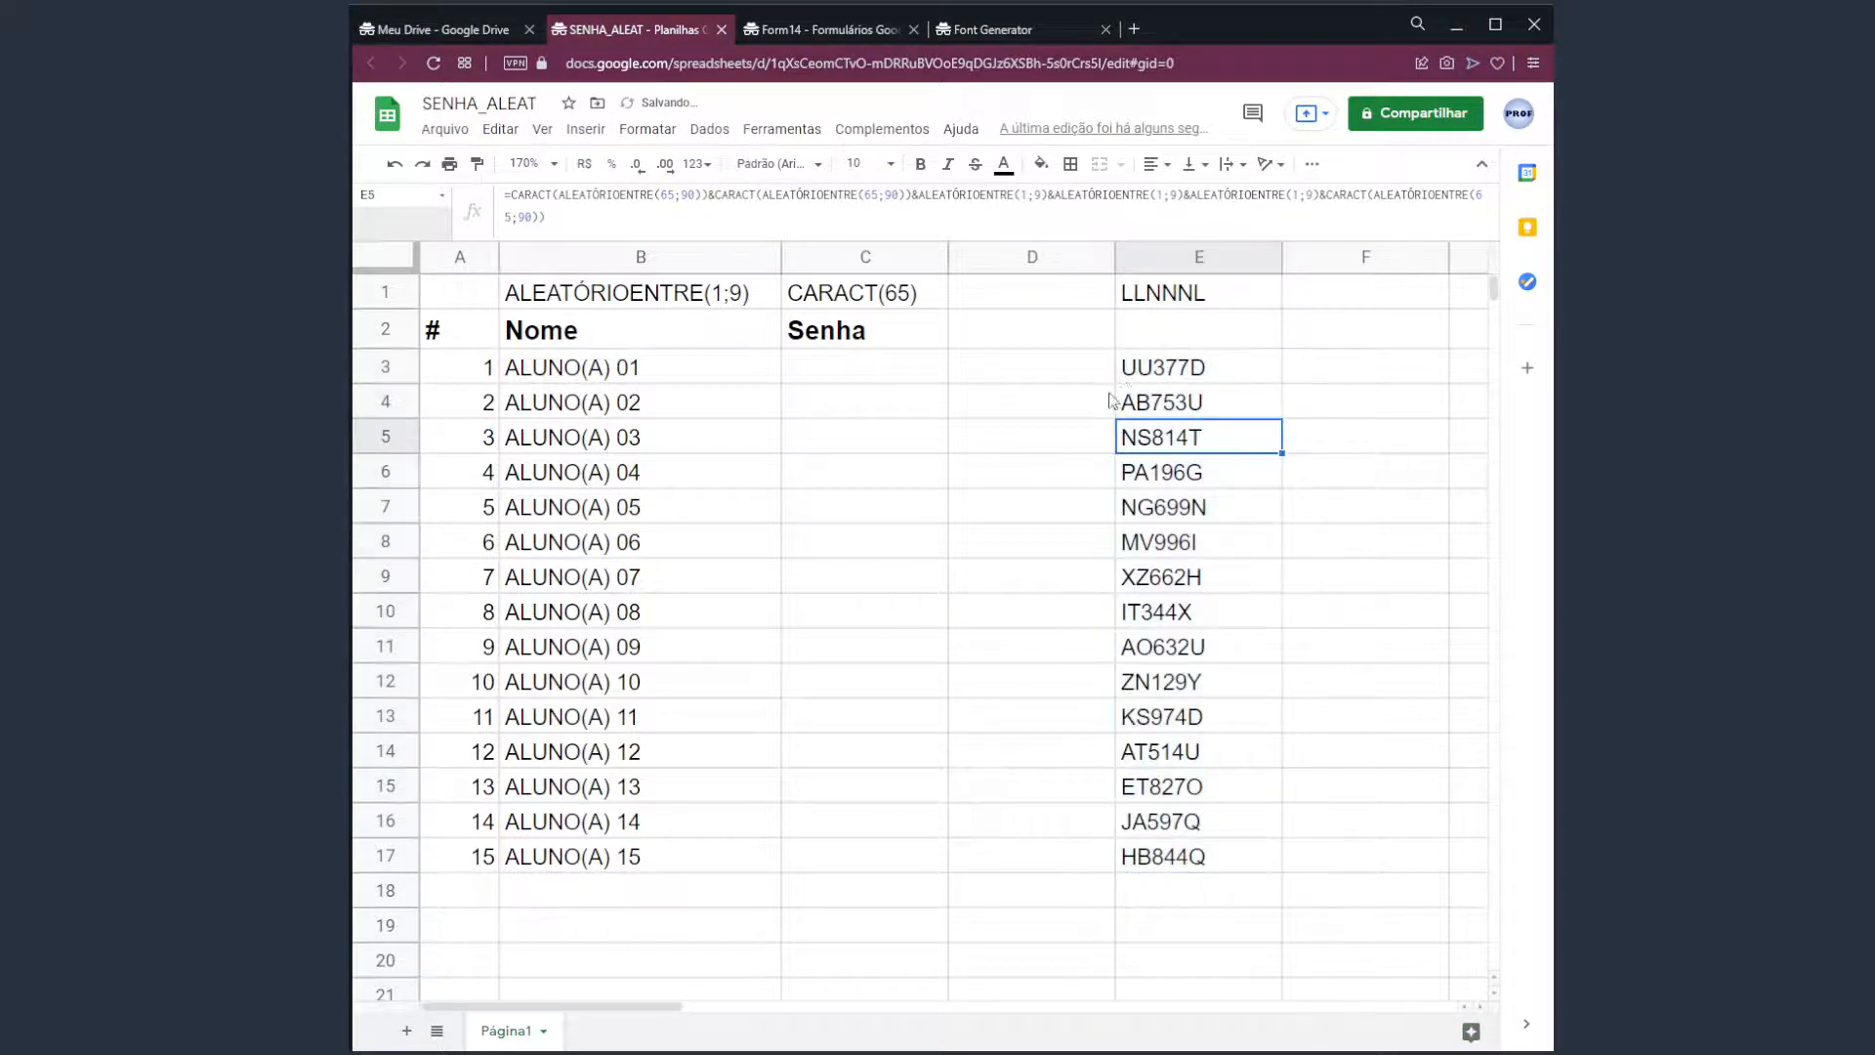
click(874, 409)
double_click(990, 405)
key(Return)
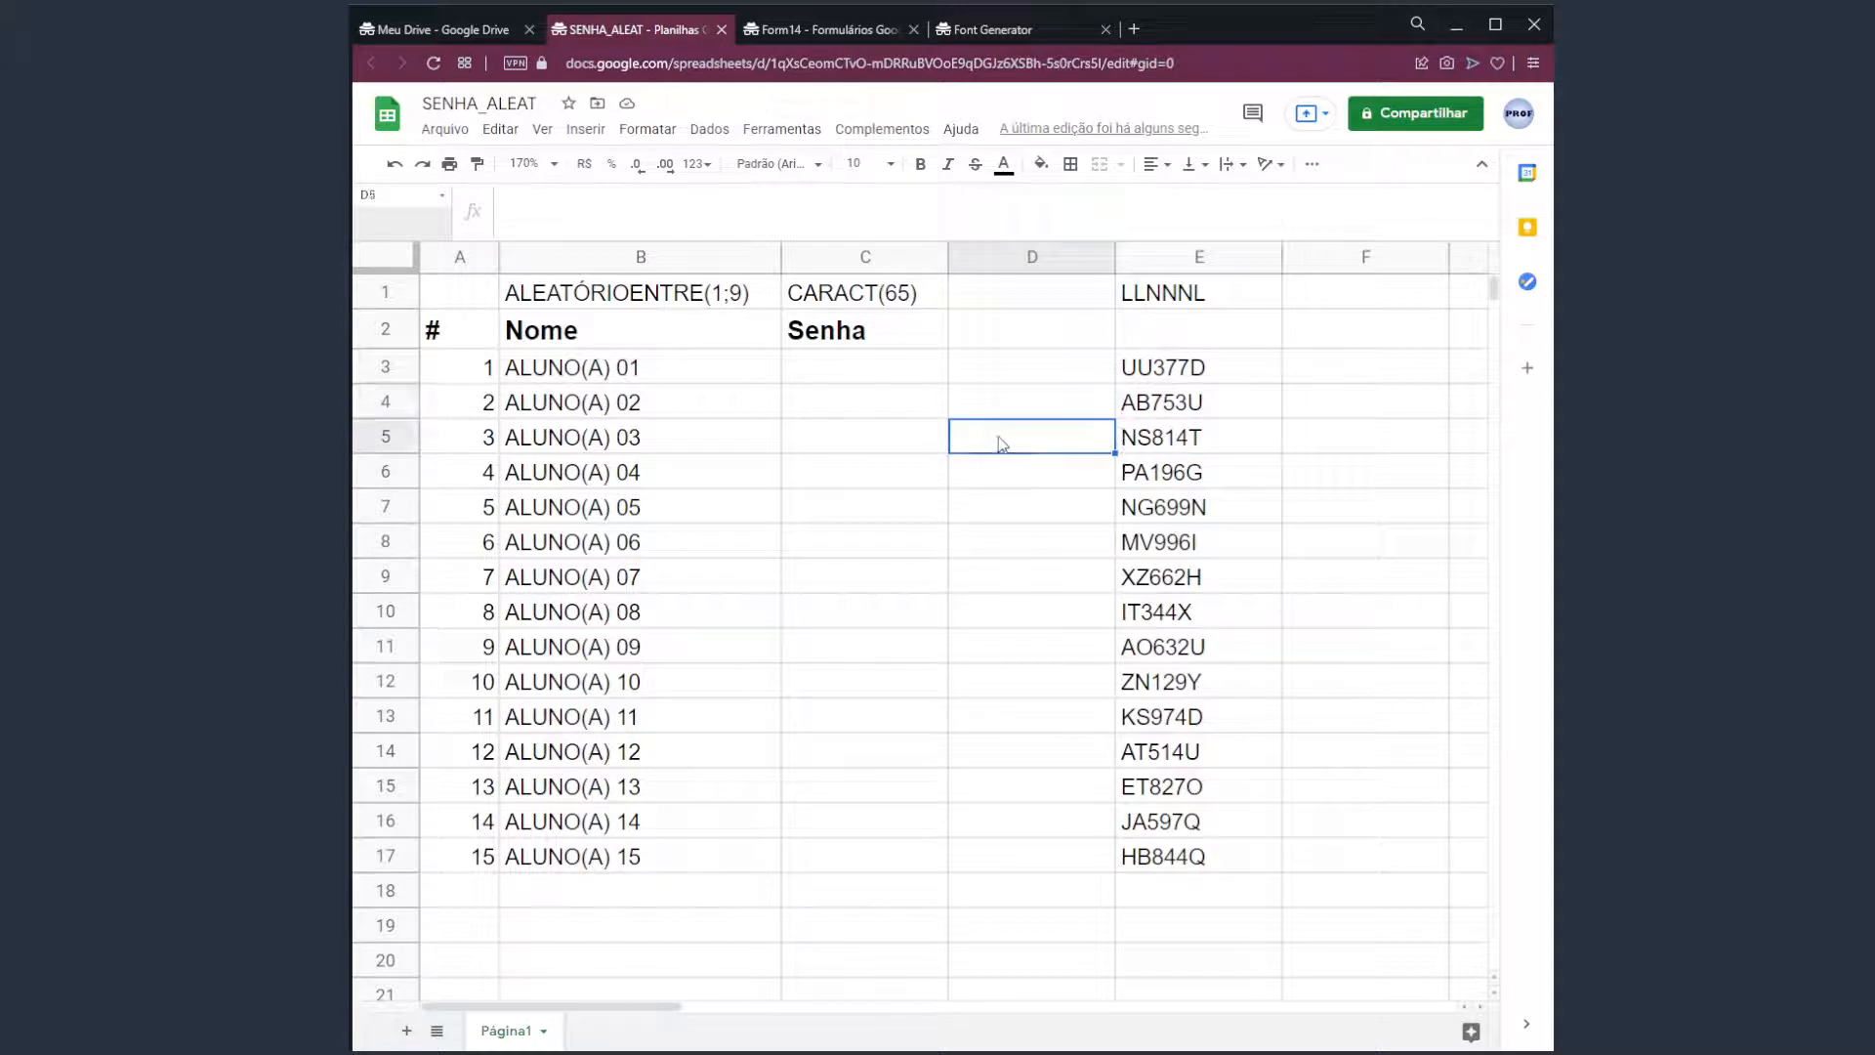
key(Up)
text(AAS)
key(Return)
key(ctrl+z)
key(Delete)
key(Delete)
key(Delete)
key(Delete)
key(Delete)
key(Delete)
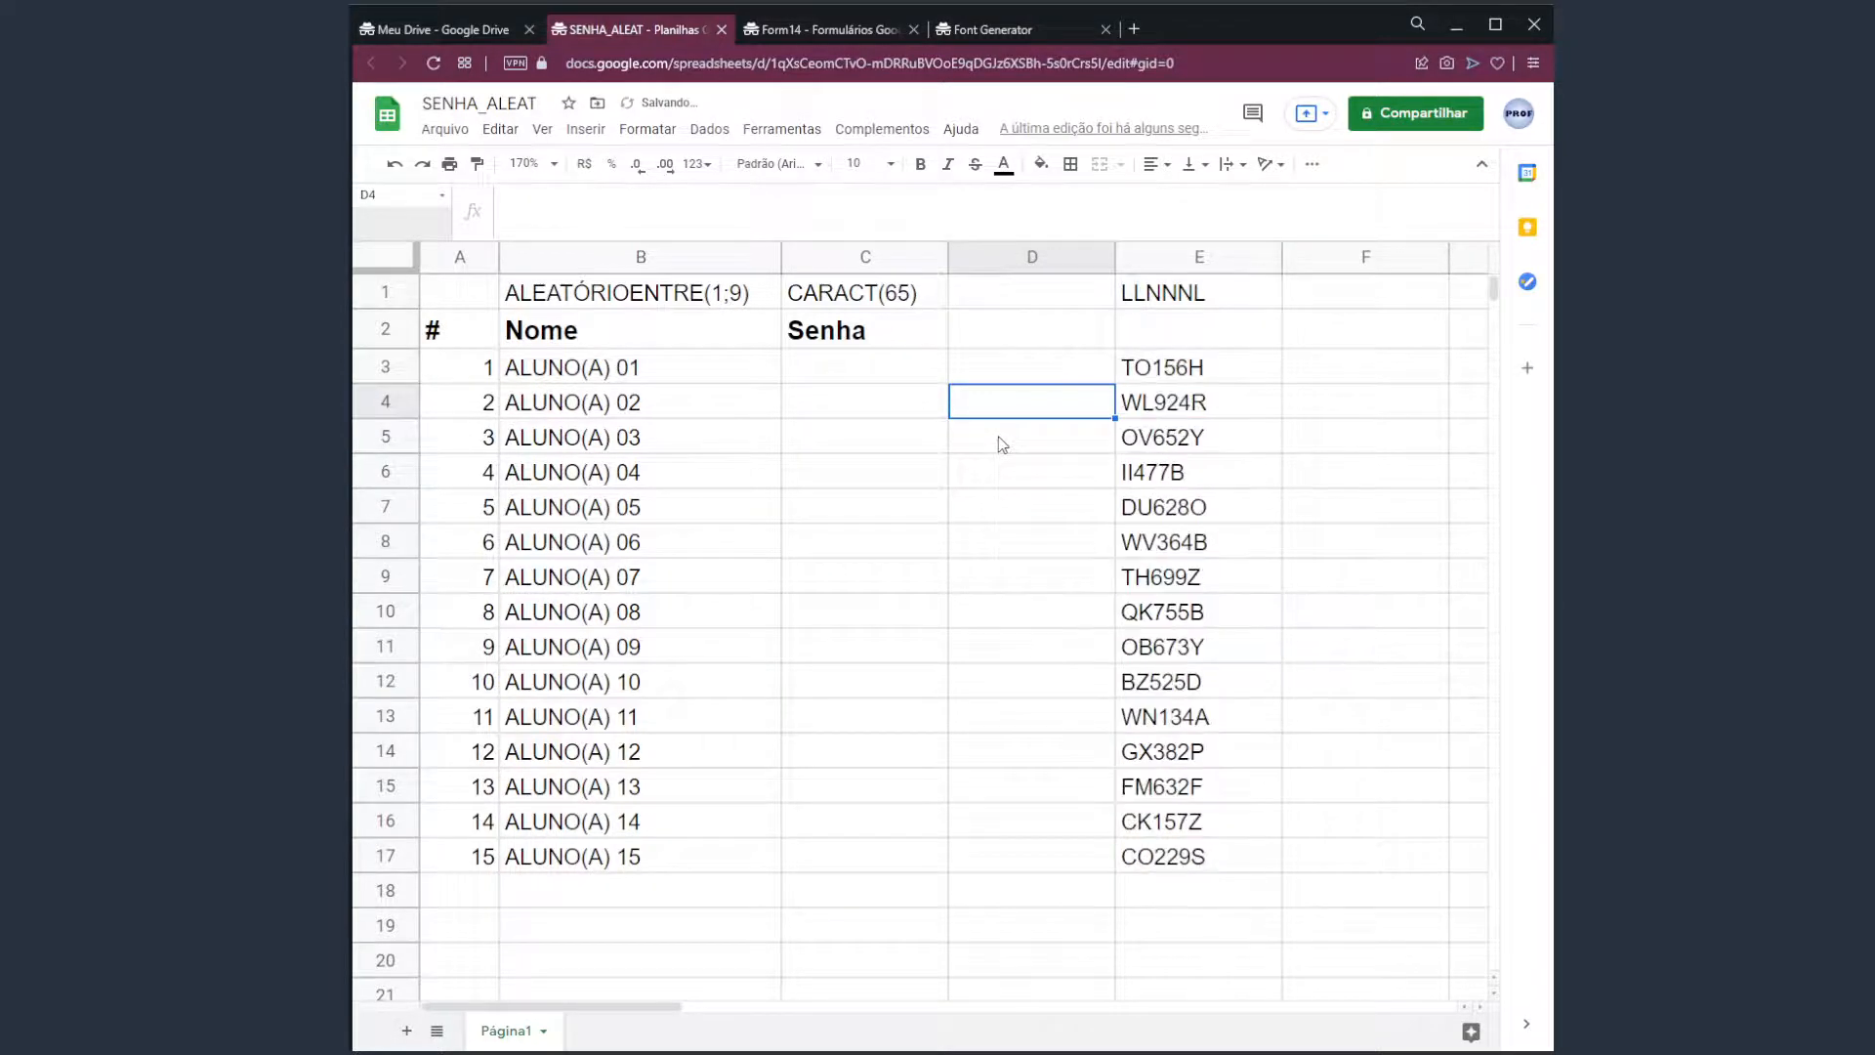
key(Delete)
key(Delete)
key(Delete)
key(Delete)
key(Delete)
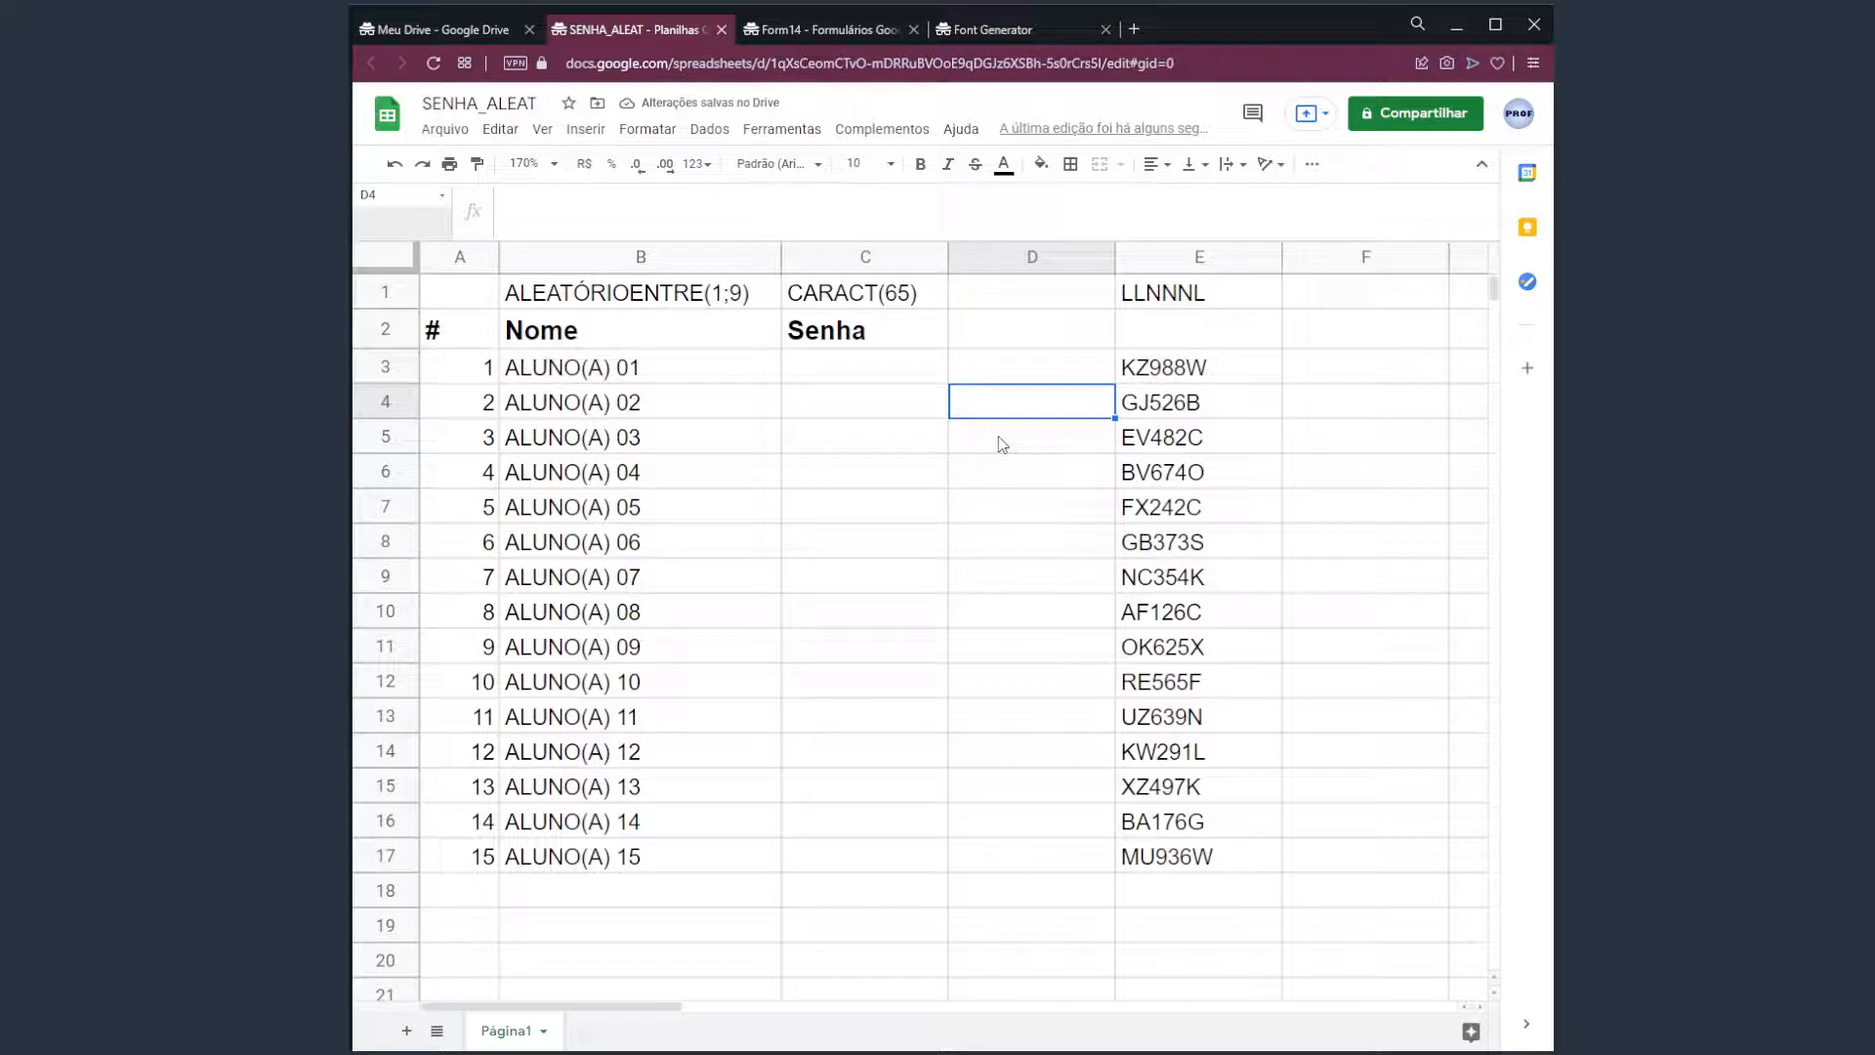
key(Delete)
key(Delete)
key(Delete)
key(Delete)
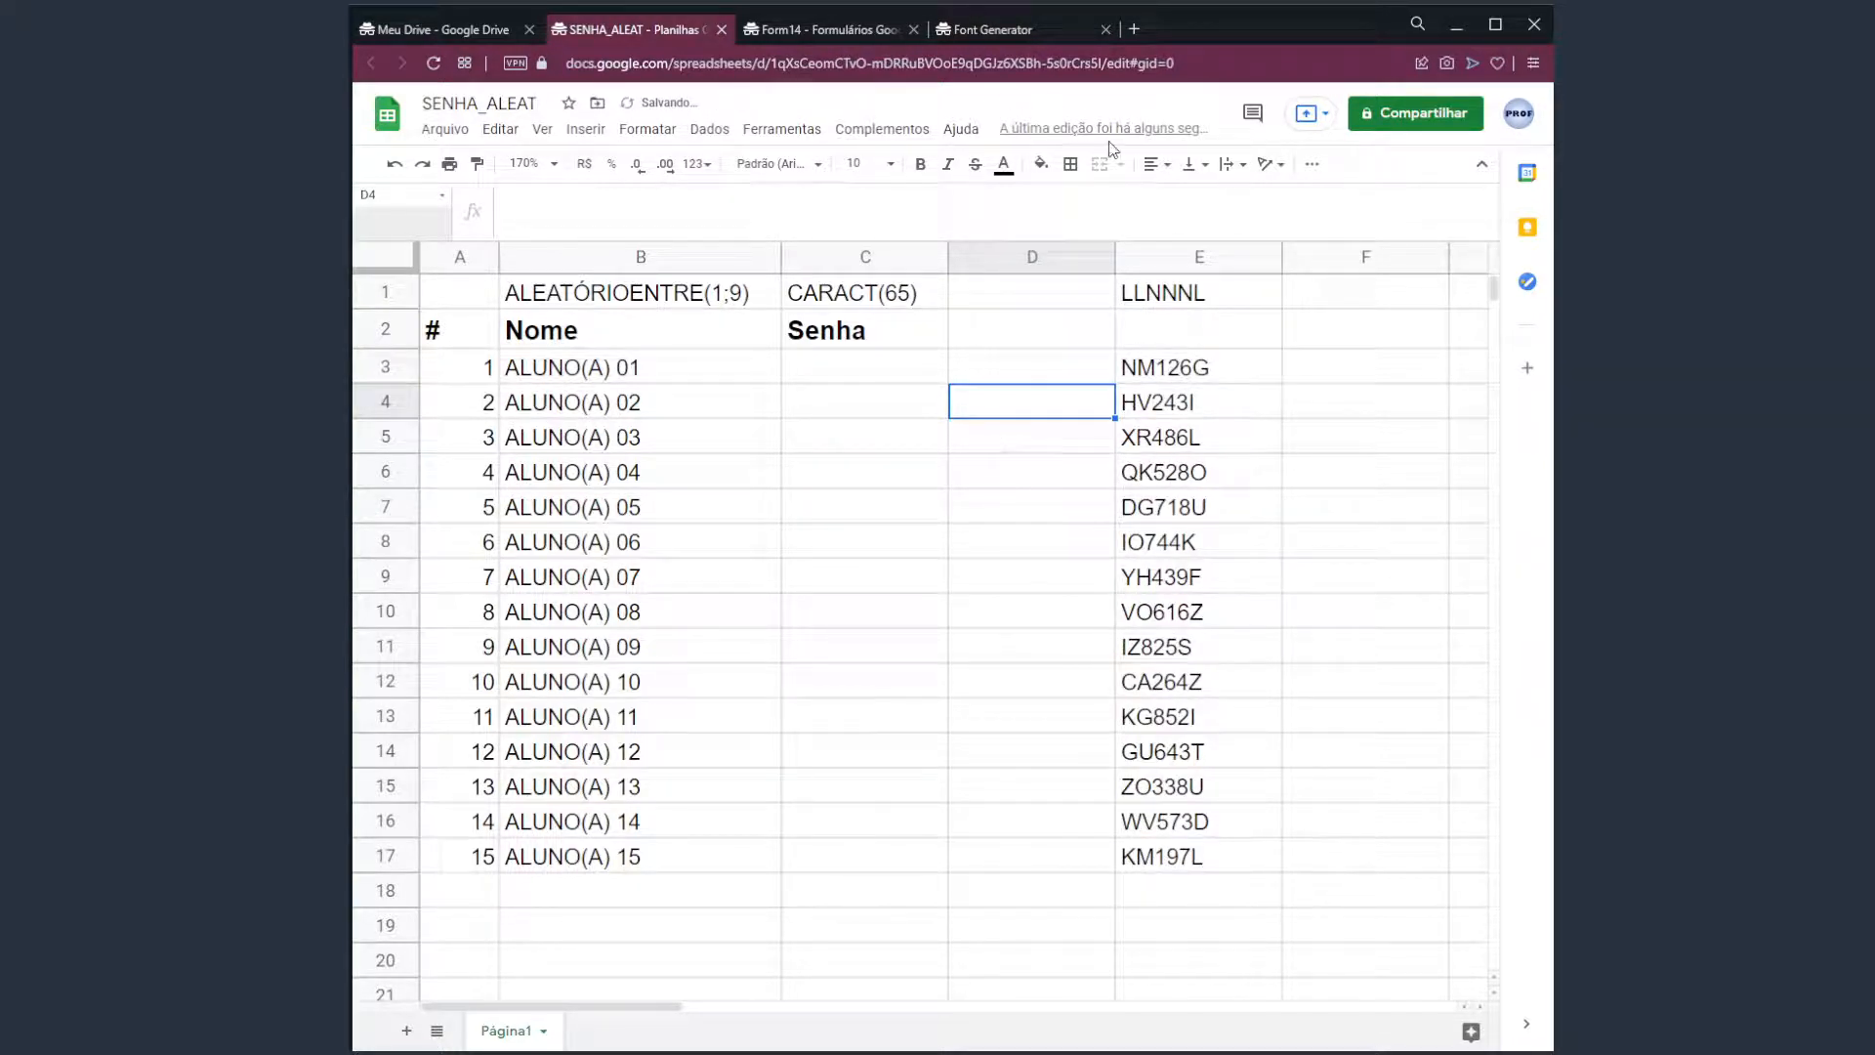
key(Up)
key(Right)
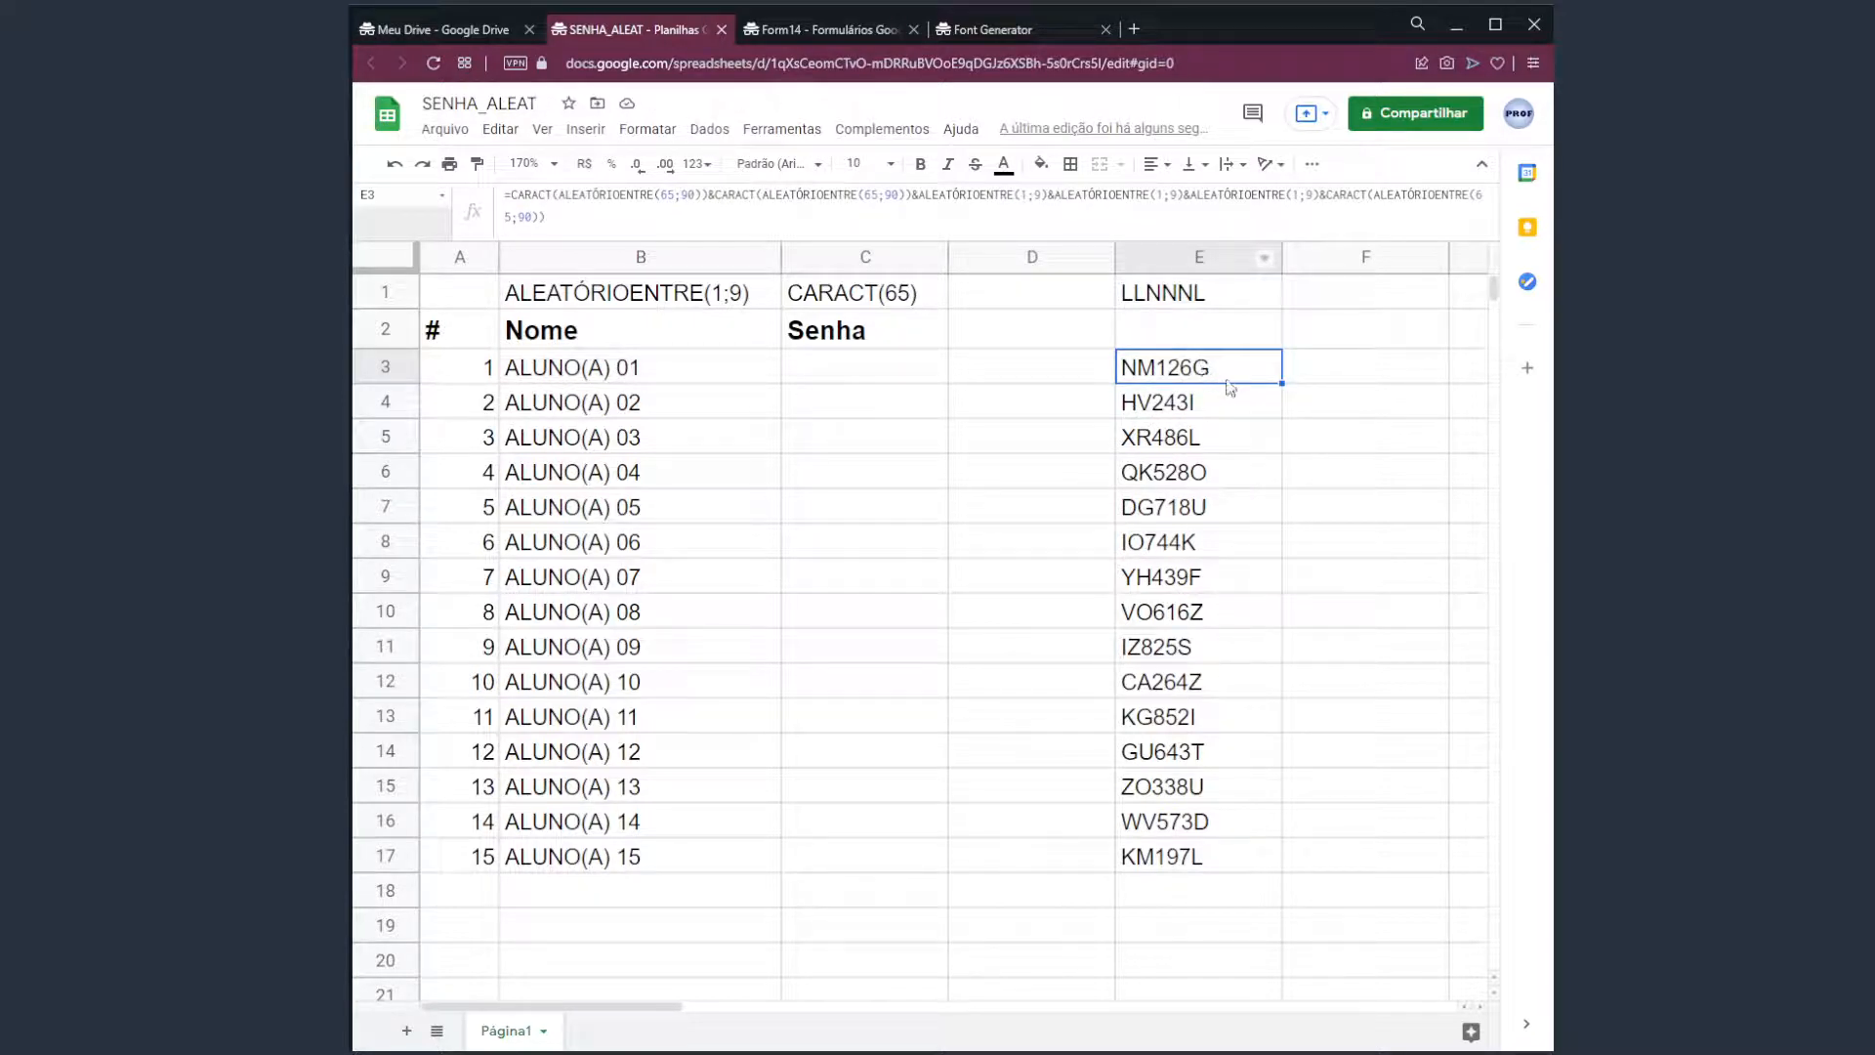
Copy the 15 password formulas in E3:E17.
drag(1200, 367, 1235, 858)
key(ctrl+c)
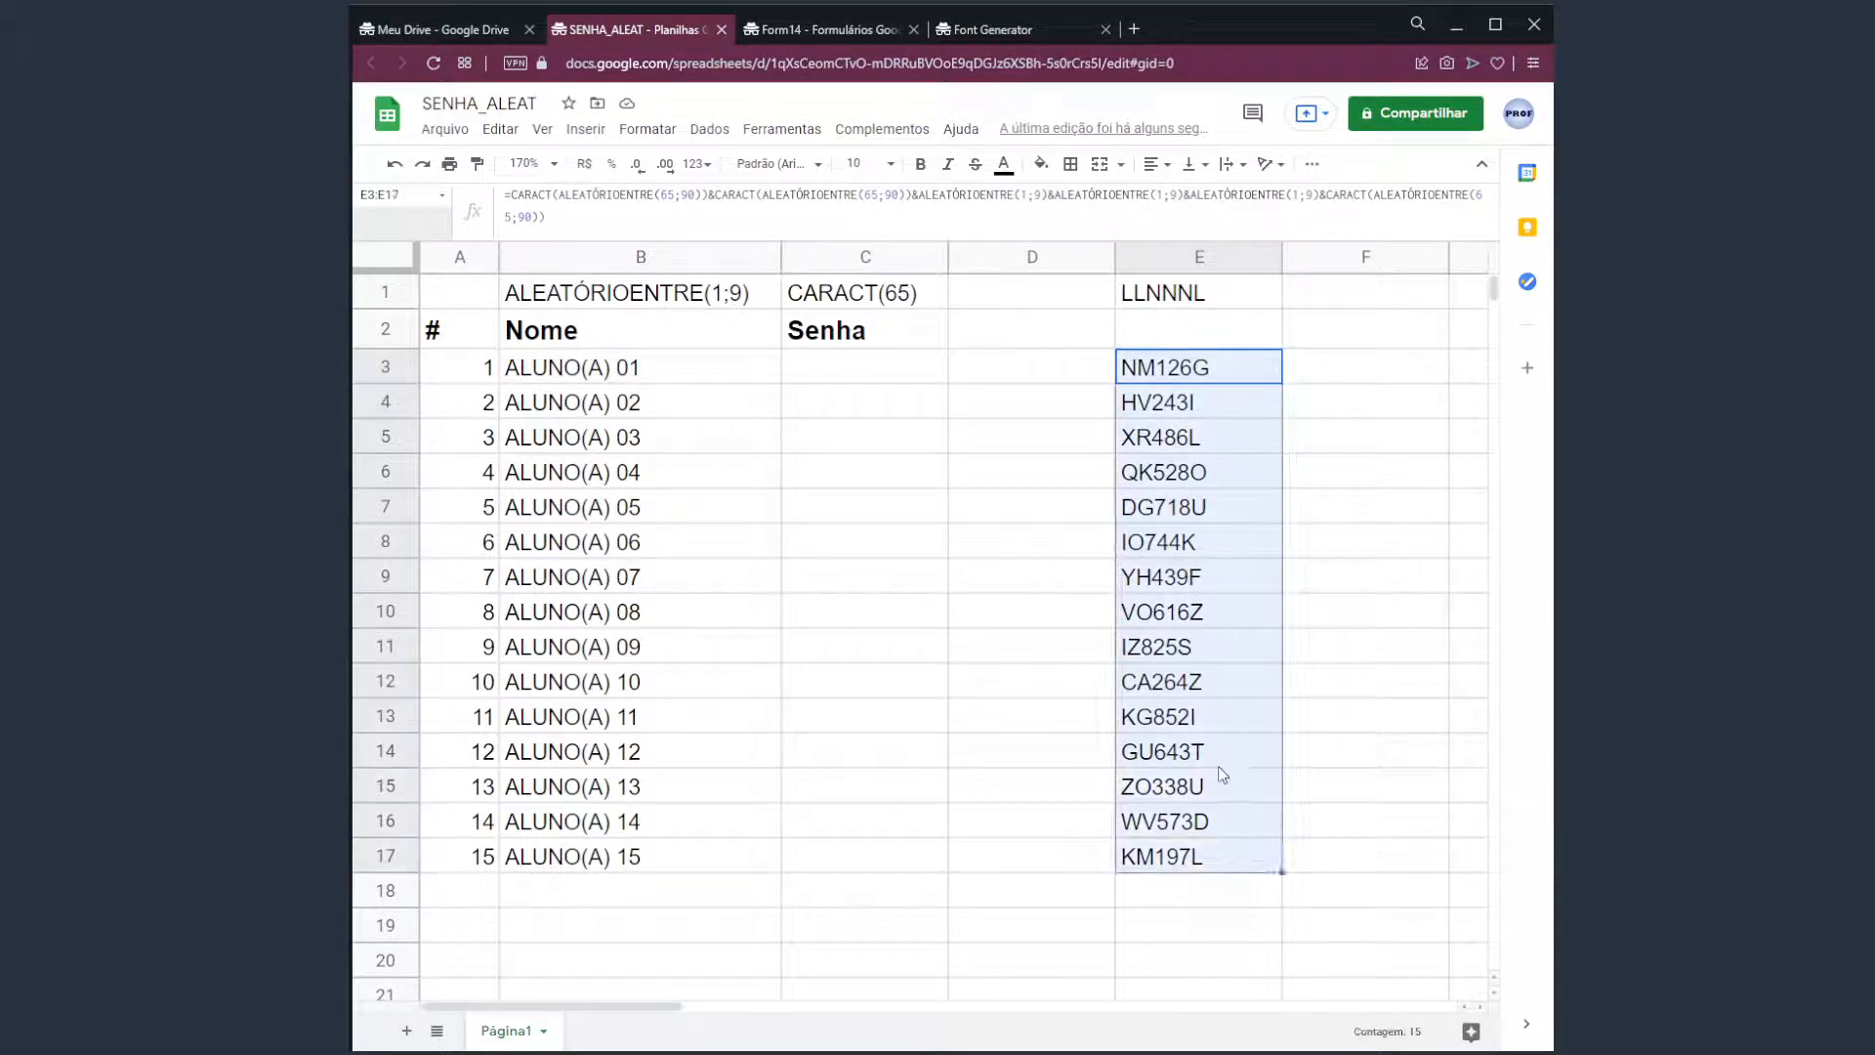
click(500, 129)
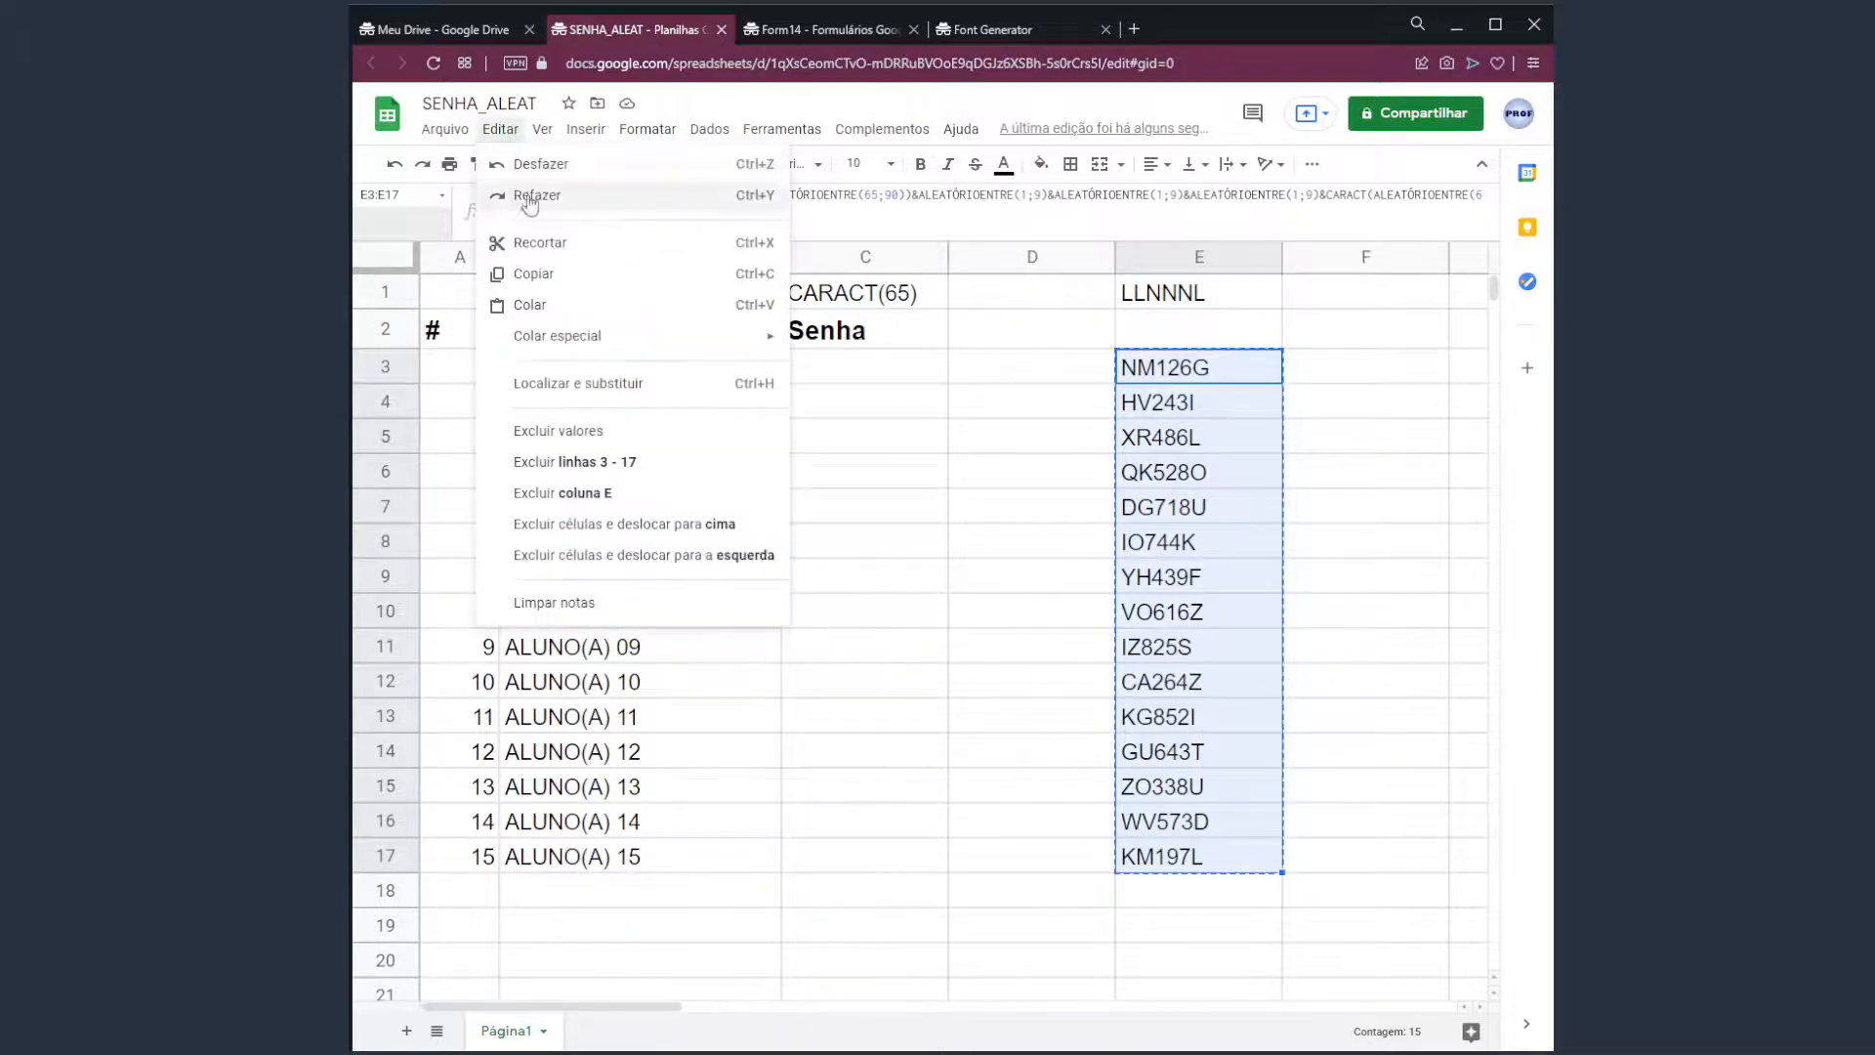
click(1278, 496)
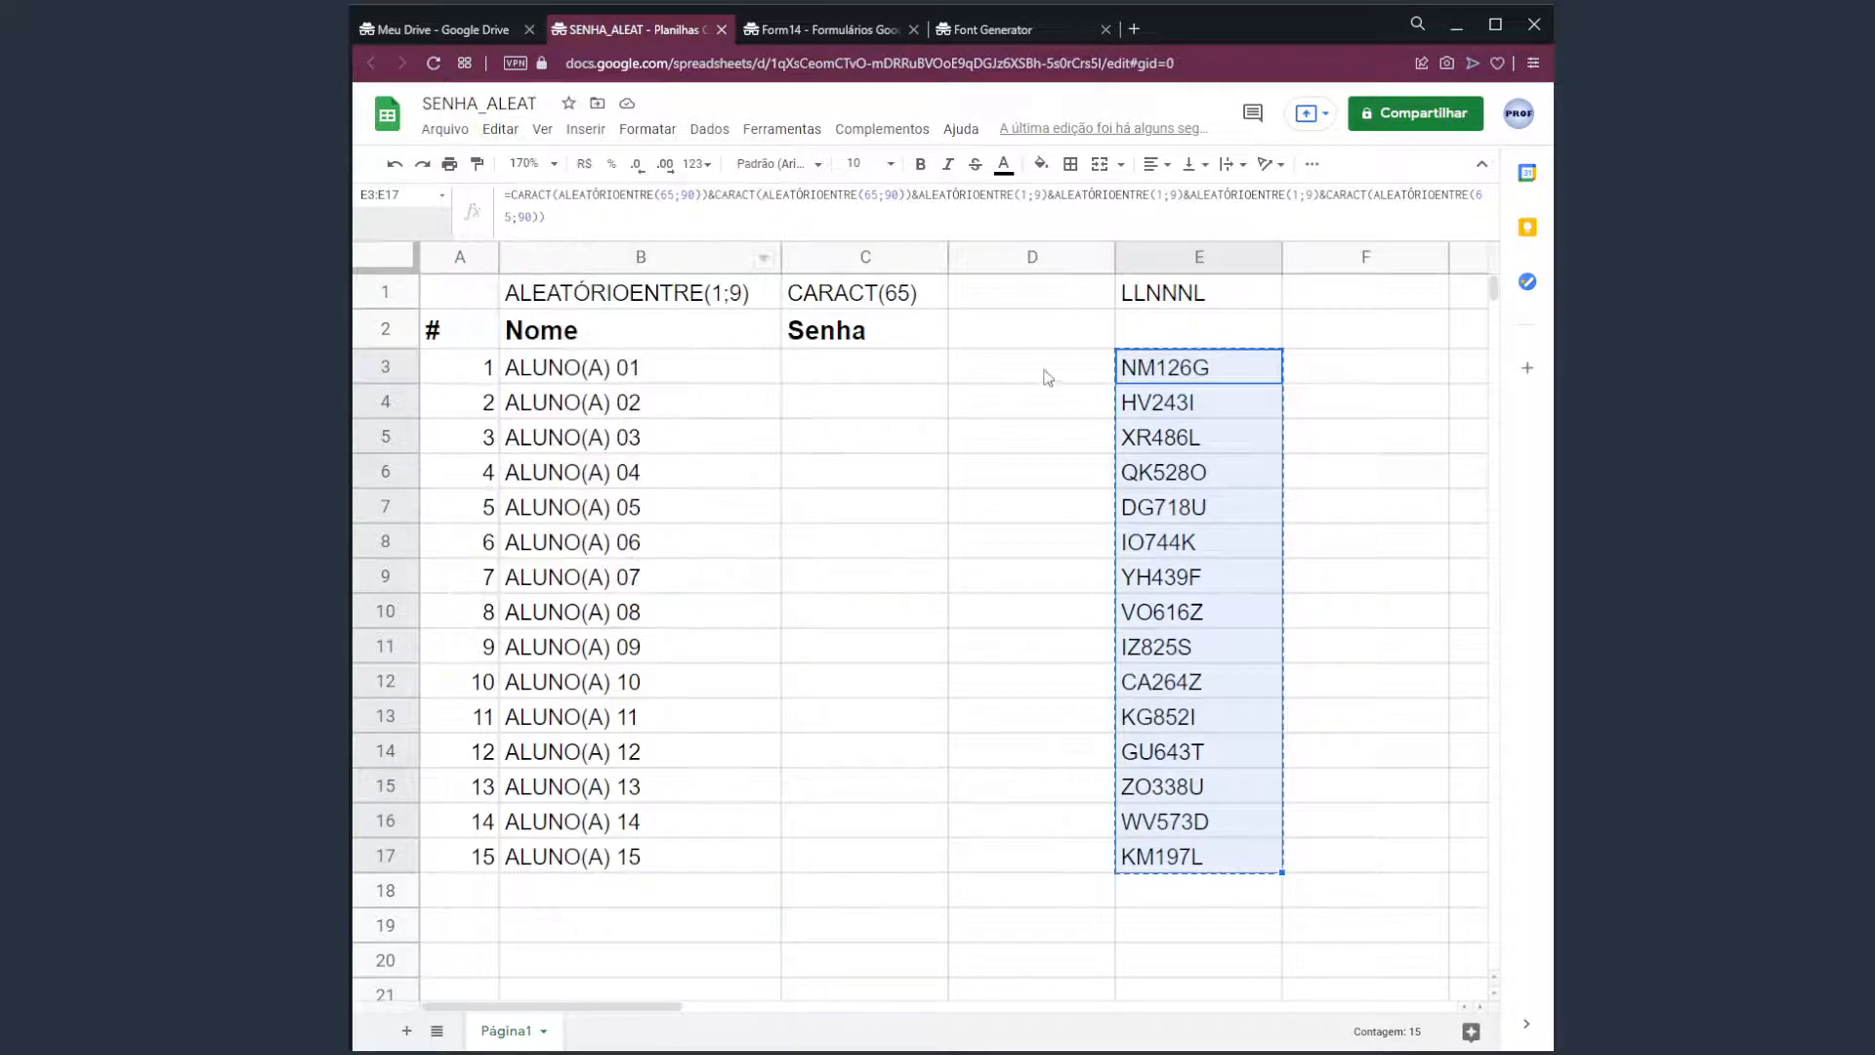
Paste the password formulas into D3:D17 and force a recalculation.
click(1047, 377)
click(500, 129)
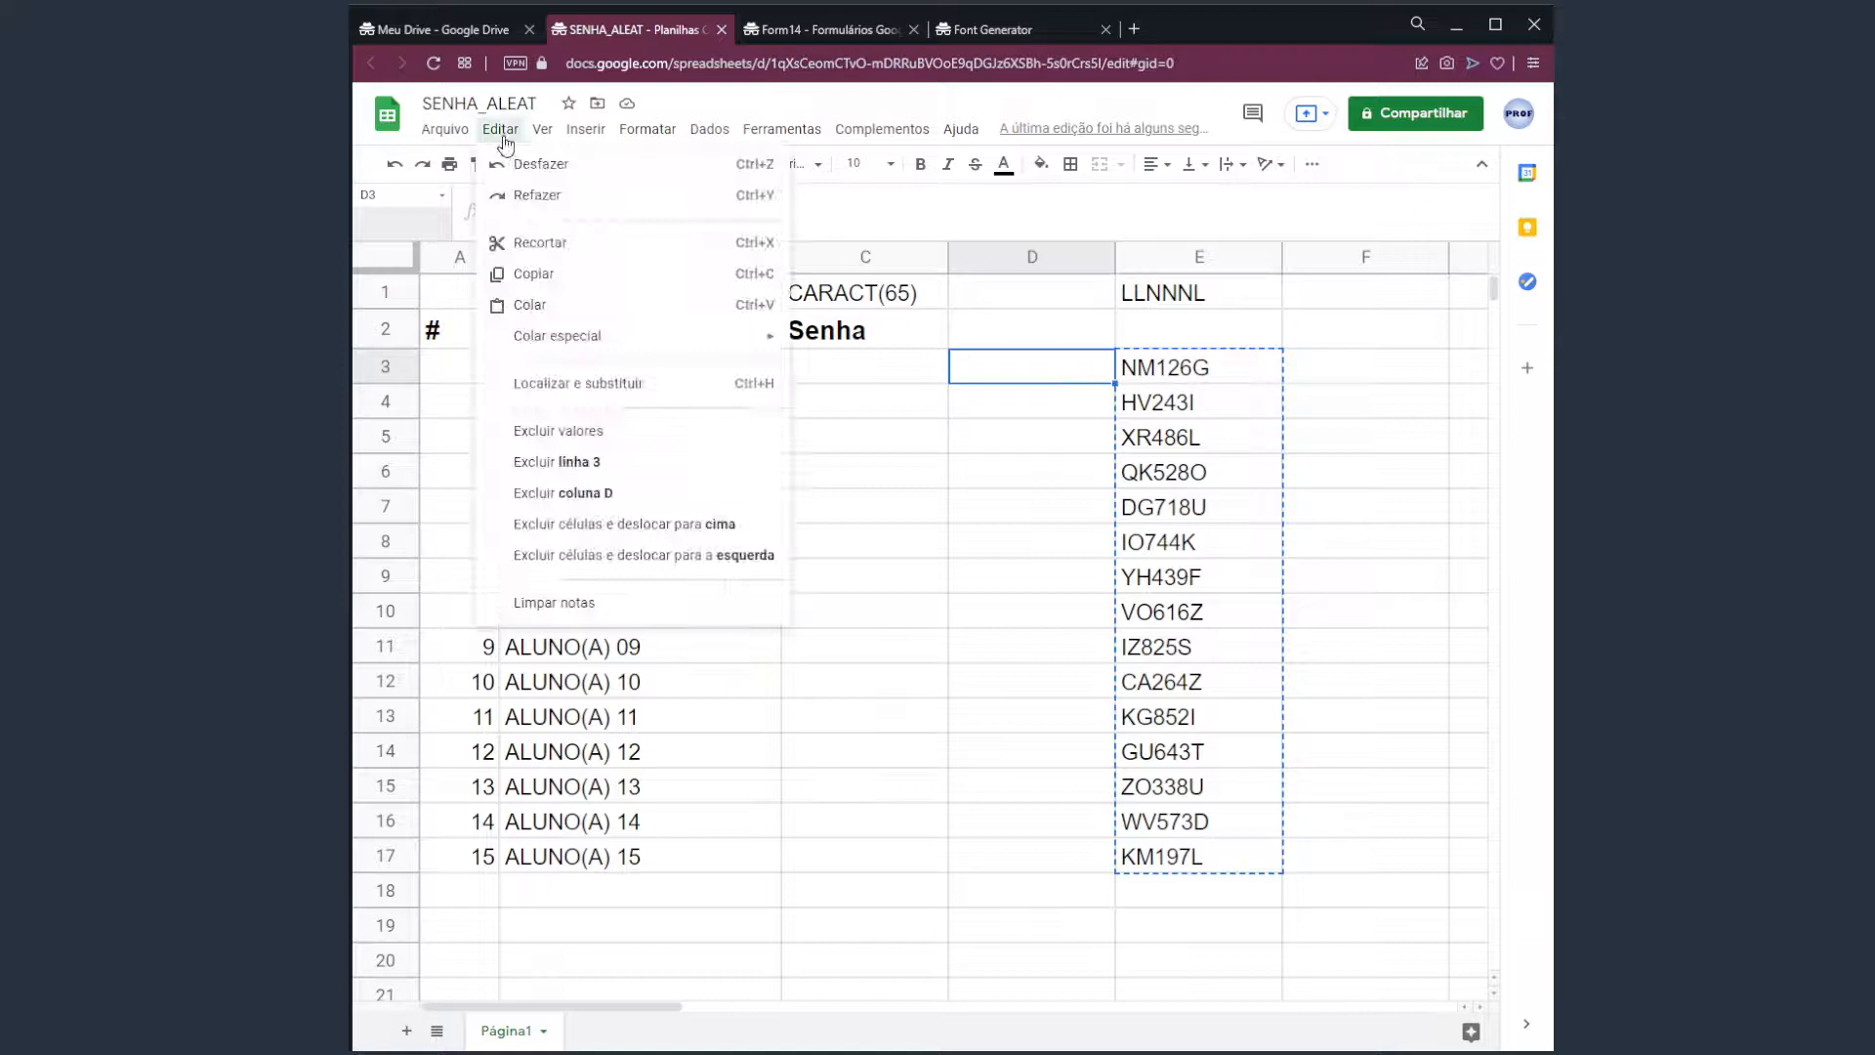
click(576, 304)
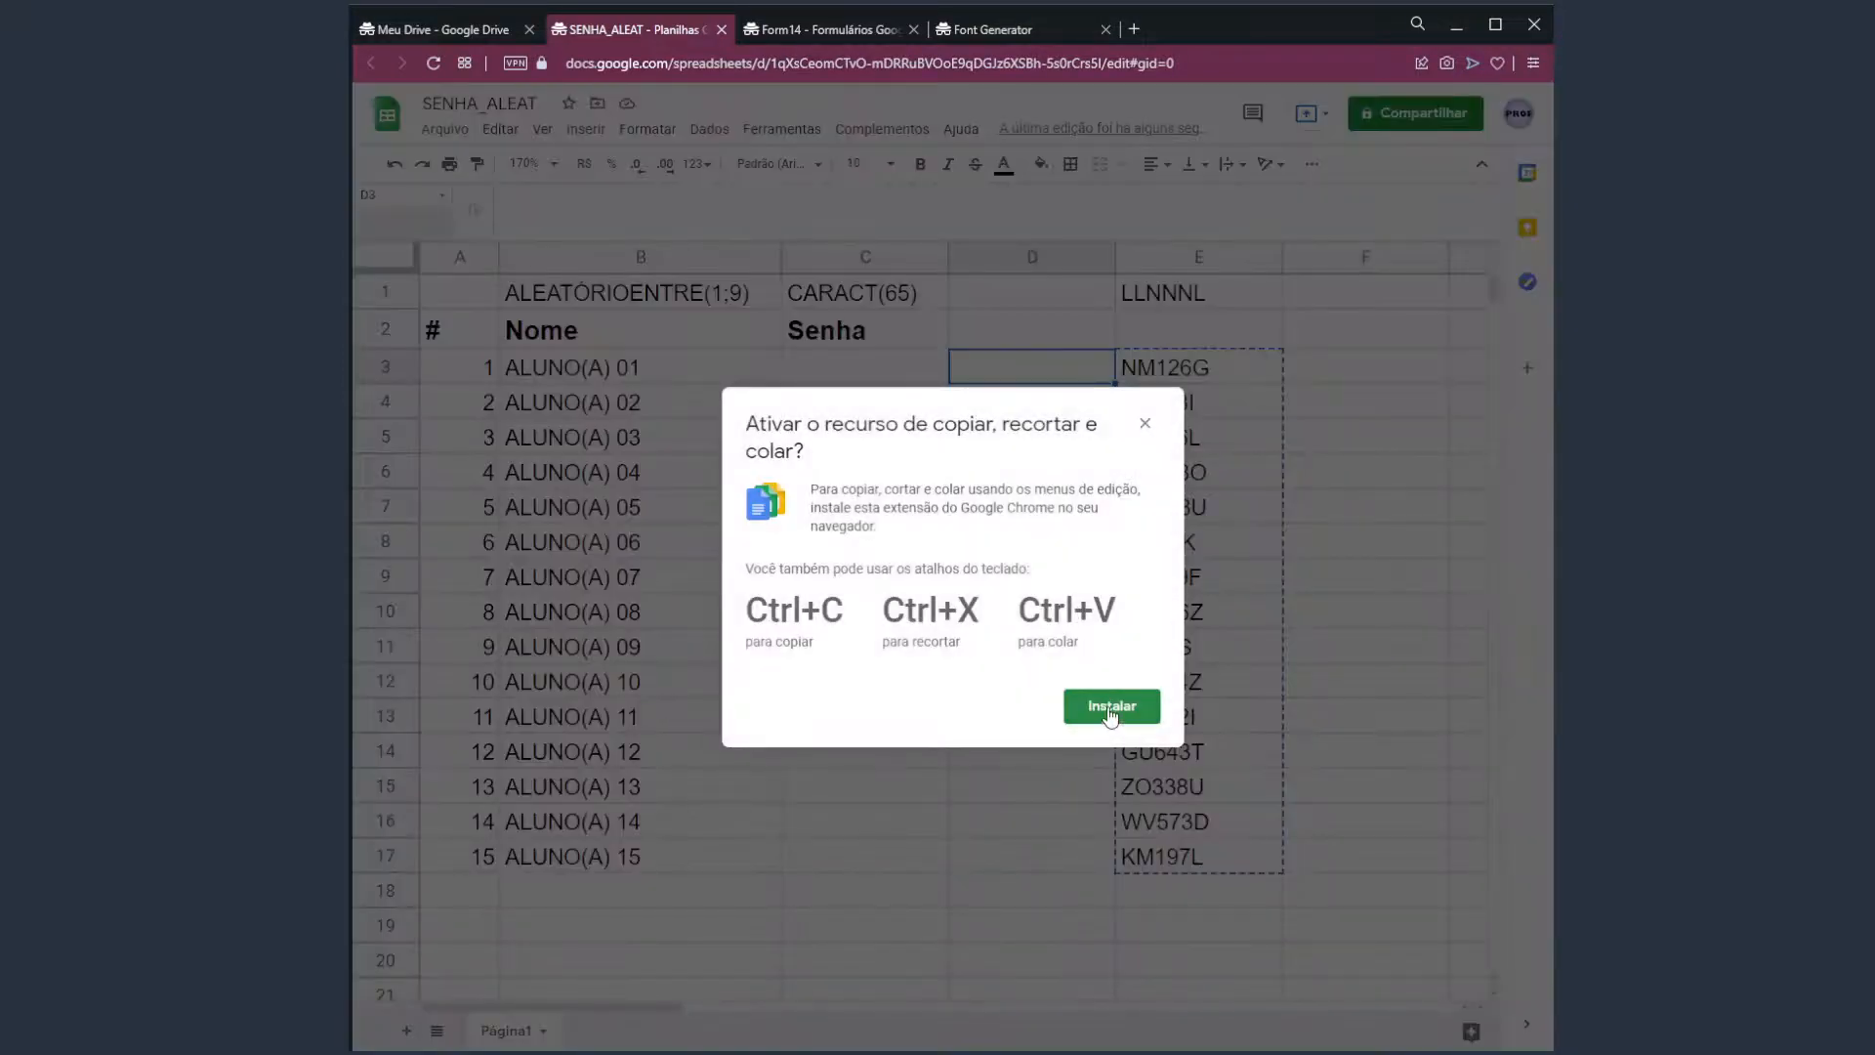
click(1145, 423)
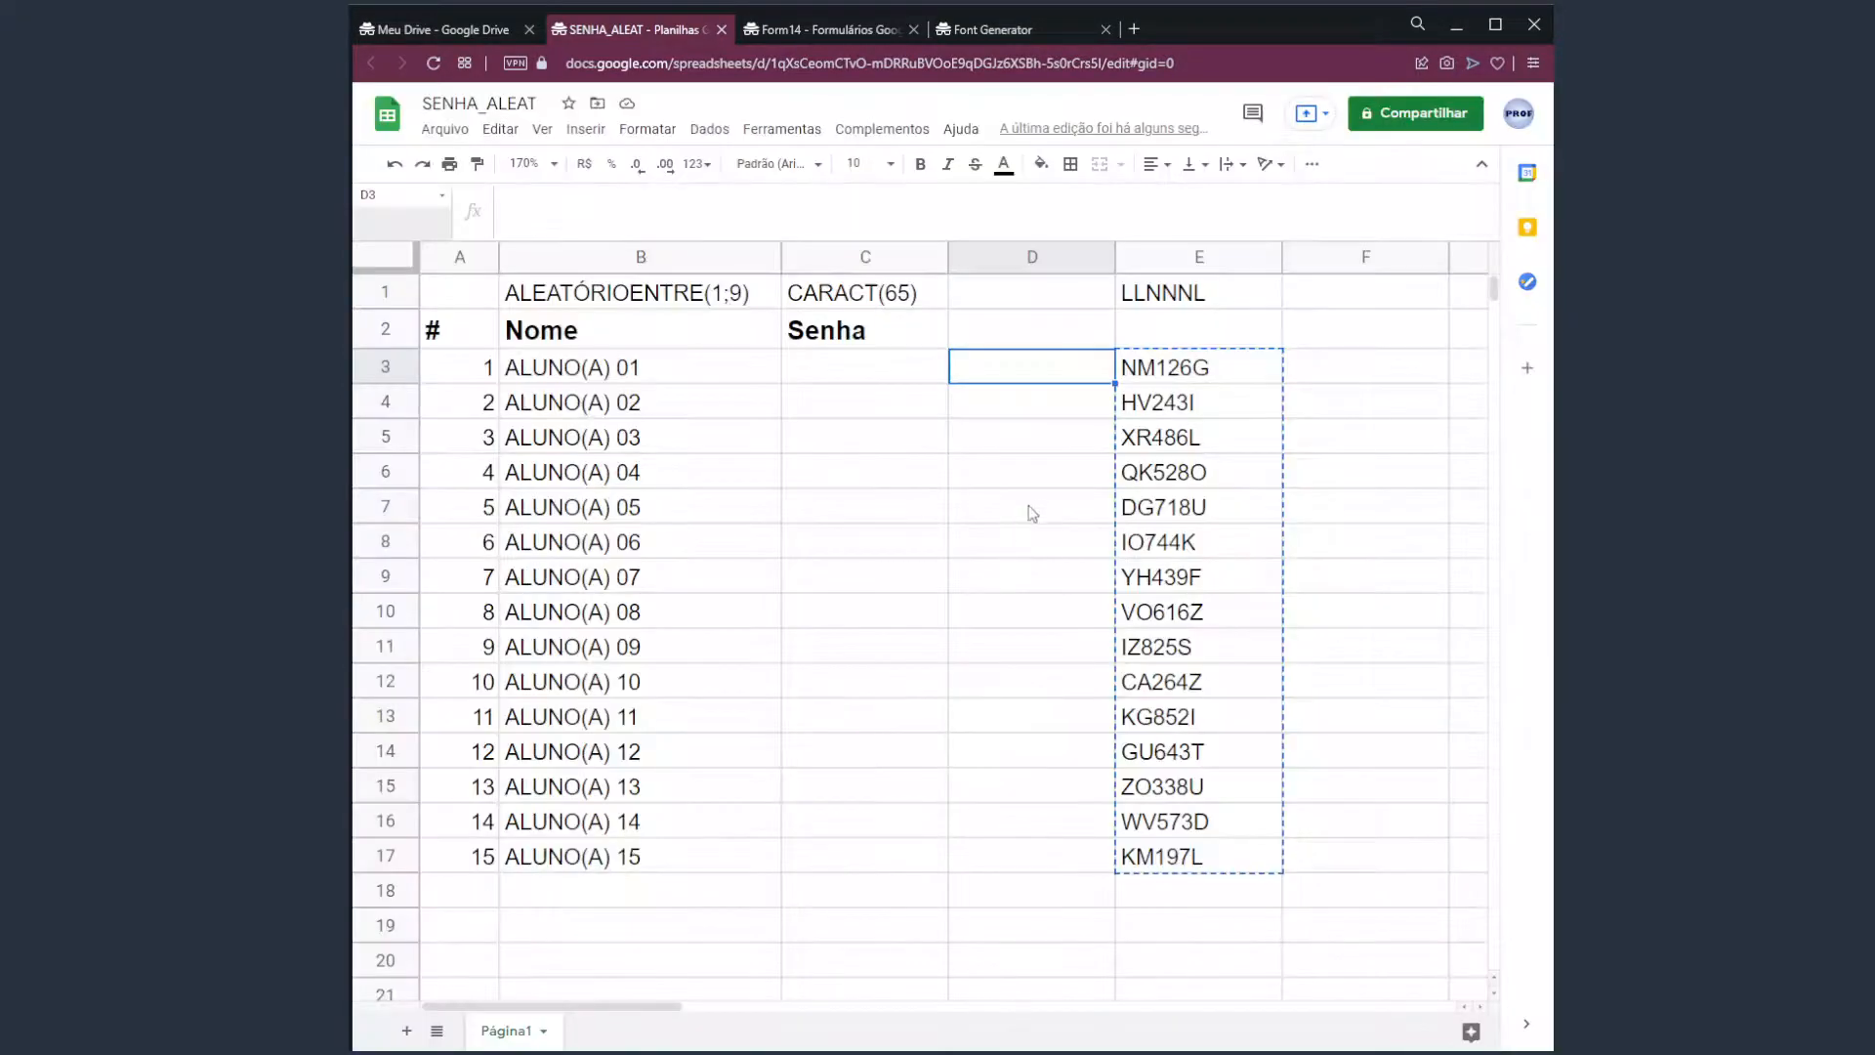
key(ctrl+v)
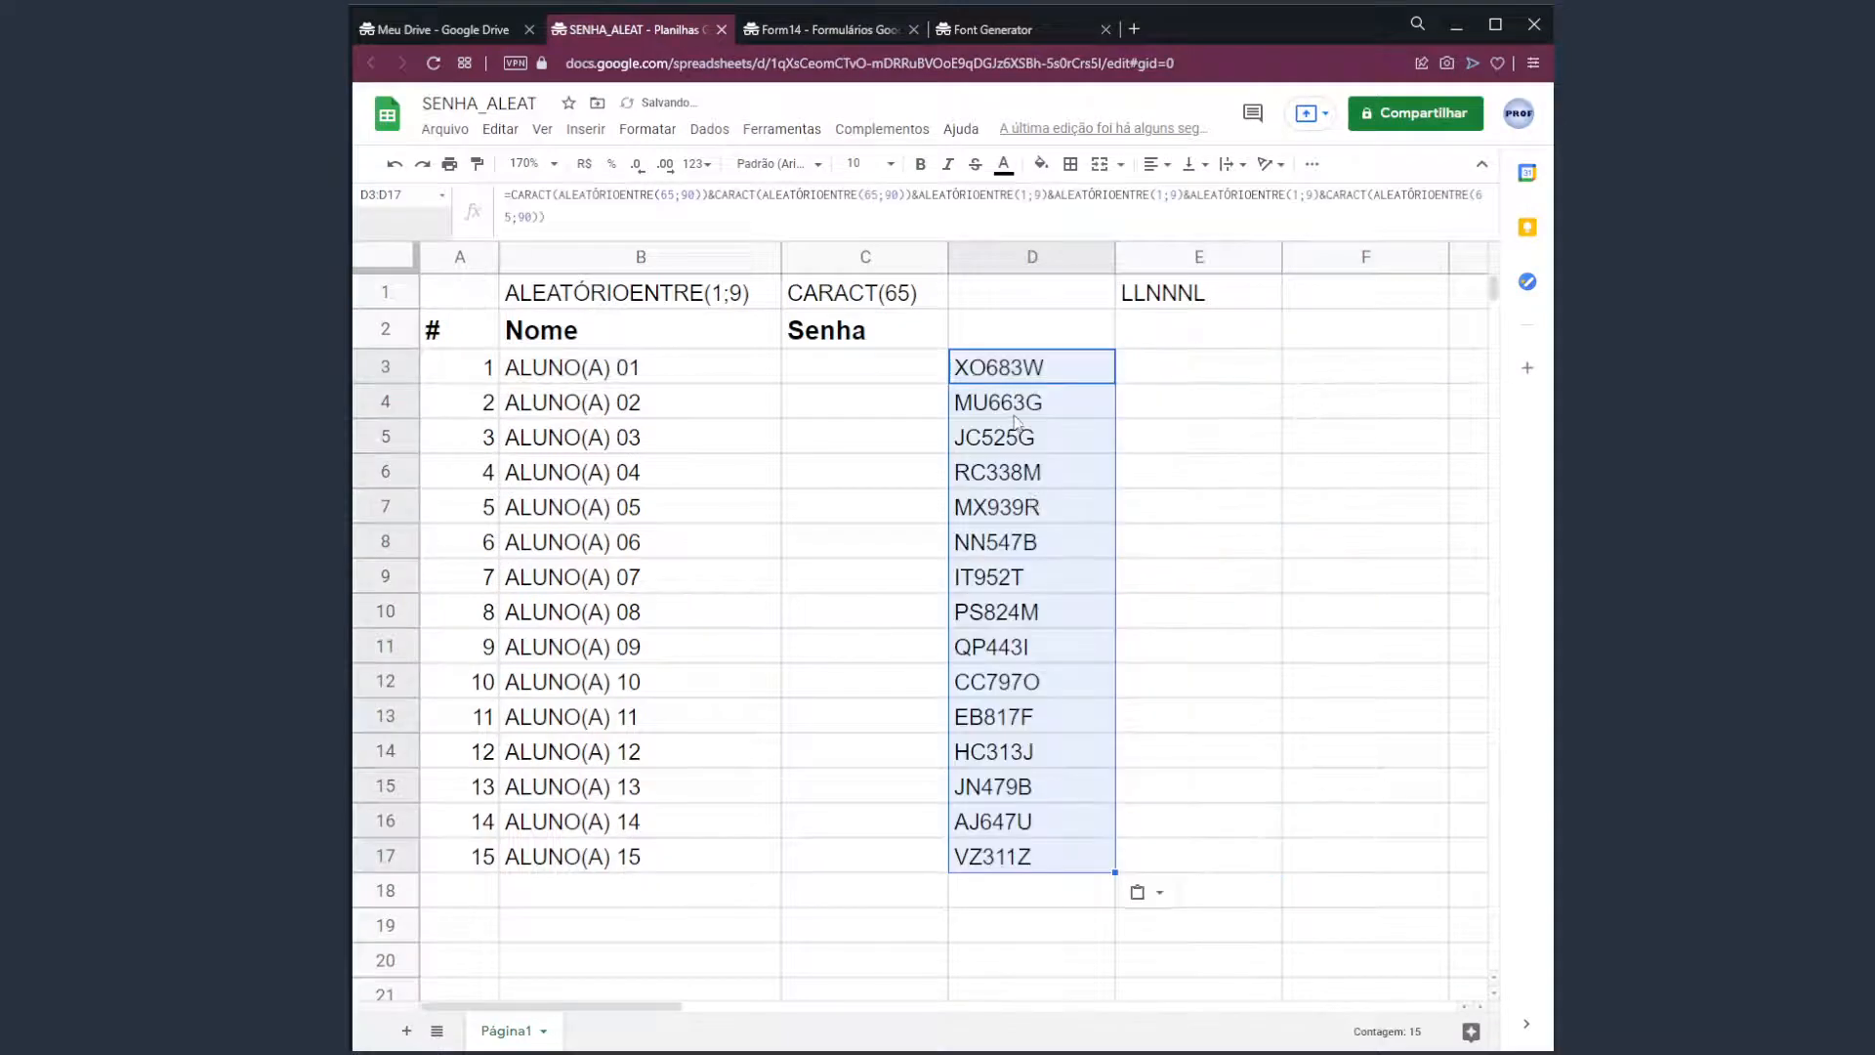
click(1046, 383)
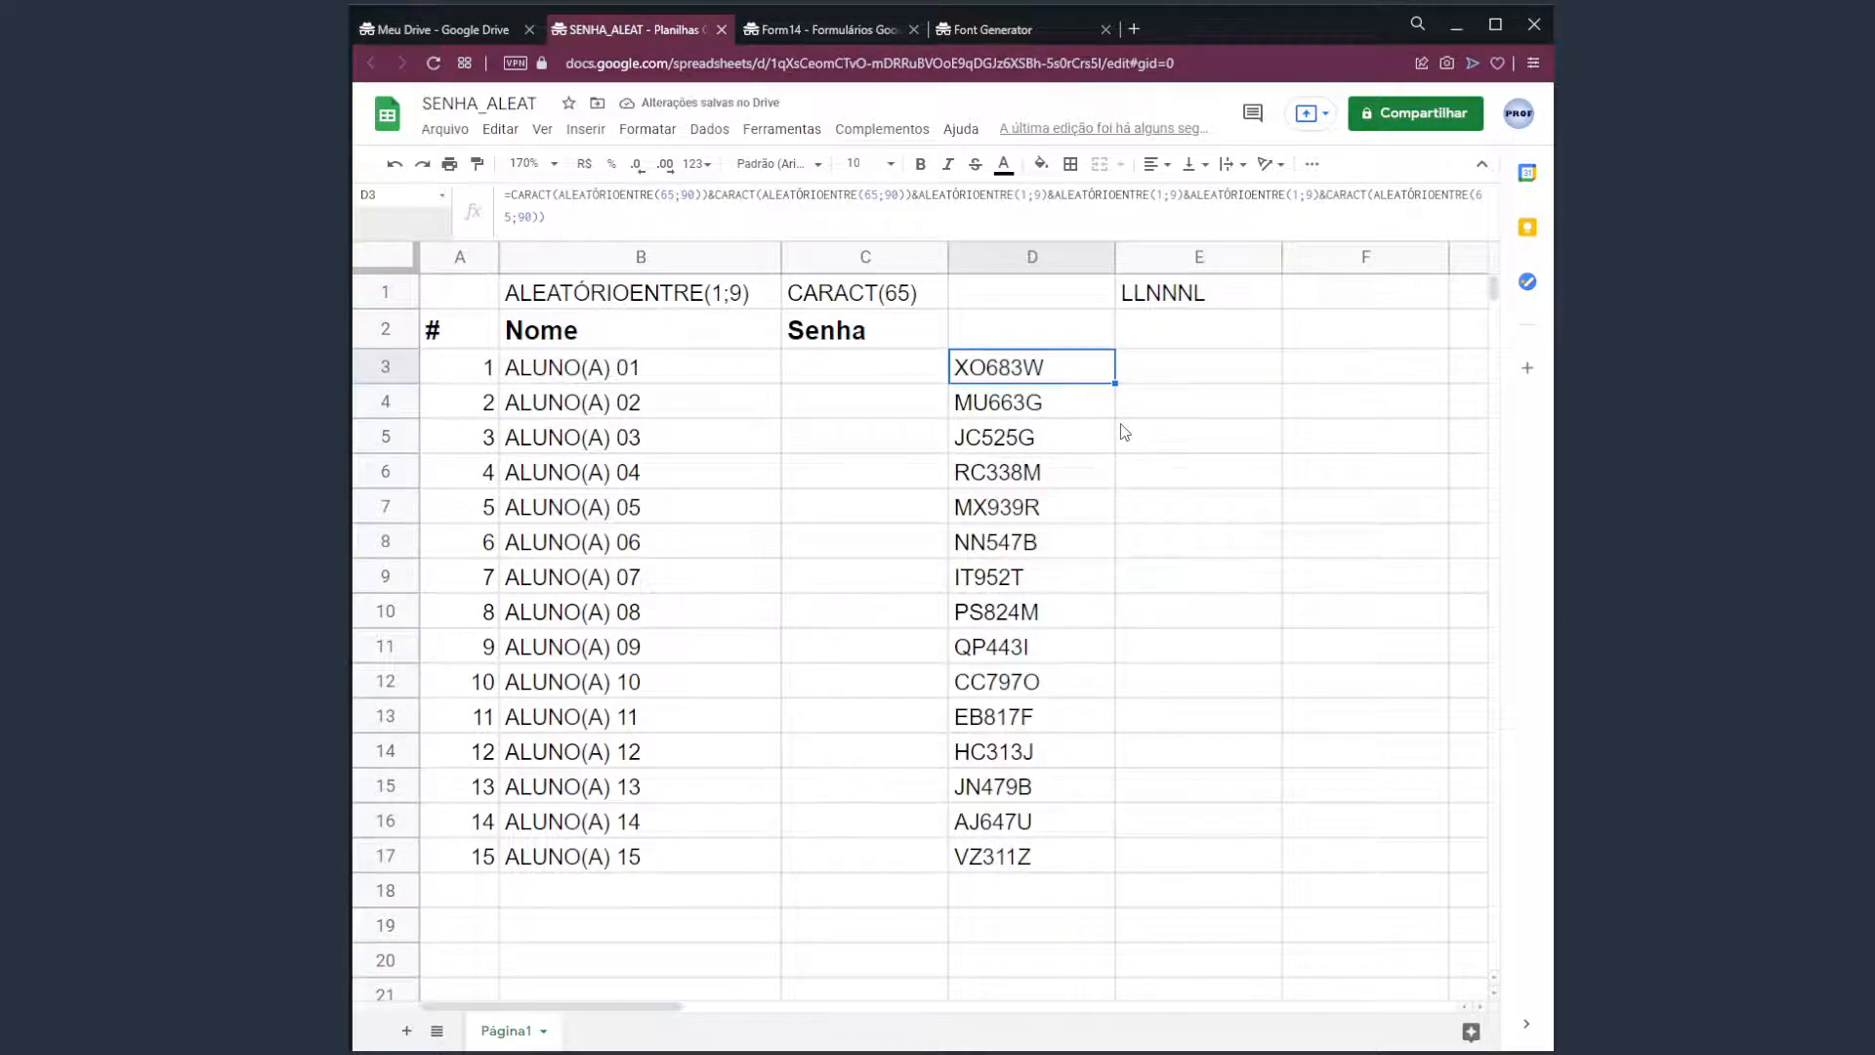
key(Right)
key(Delete)
key(Delete)
key(Delete)
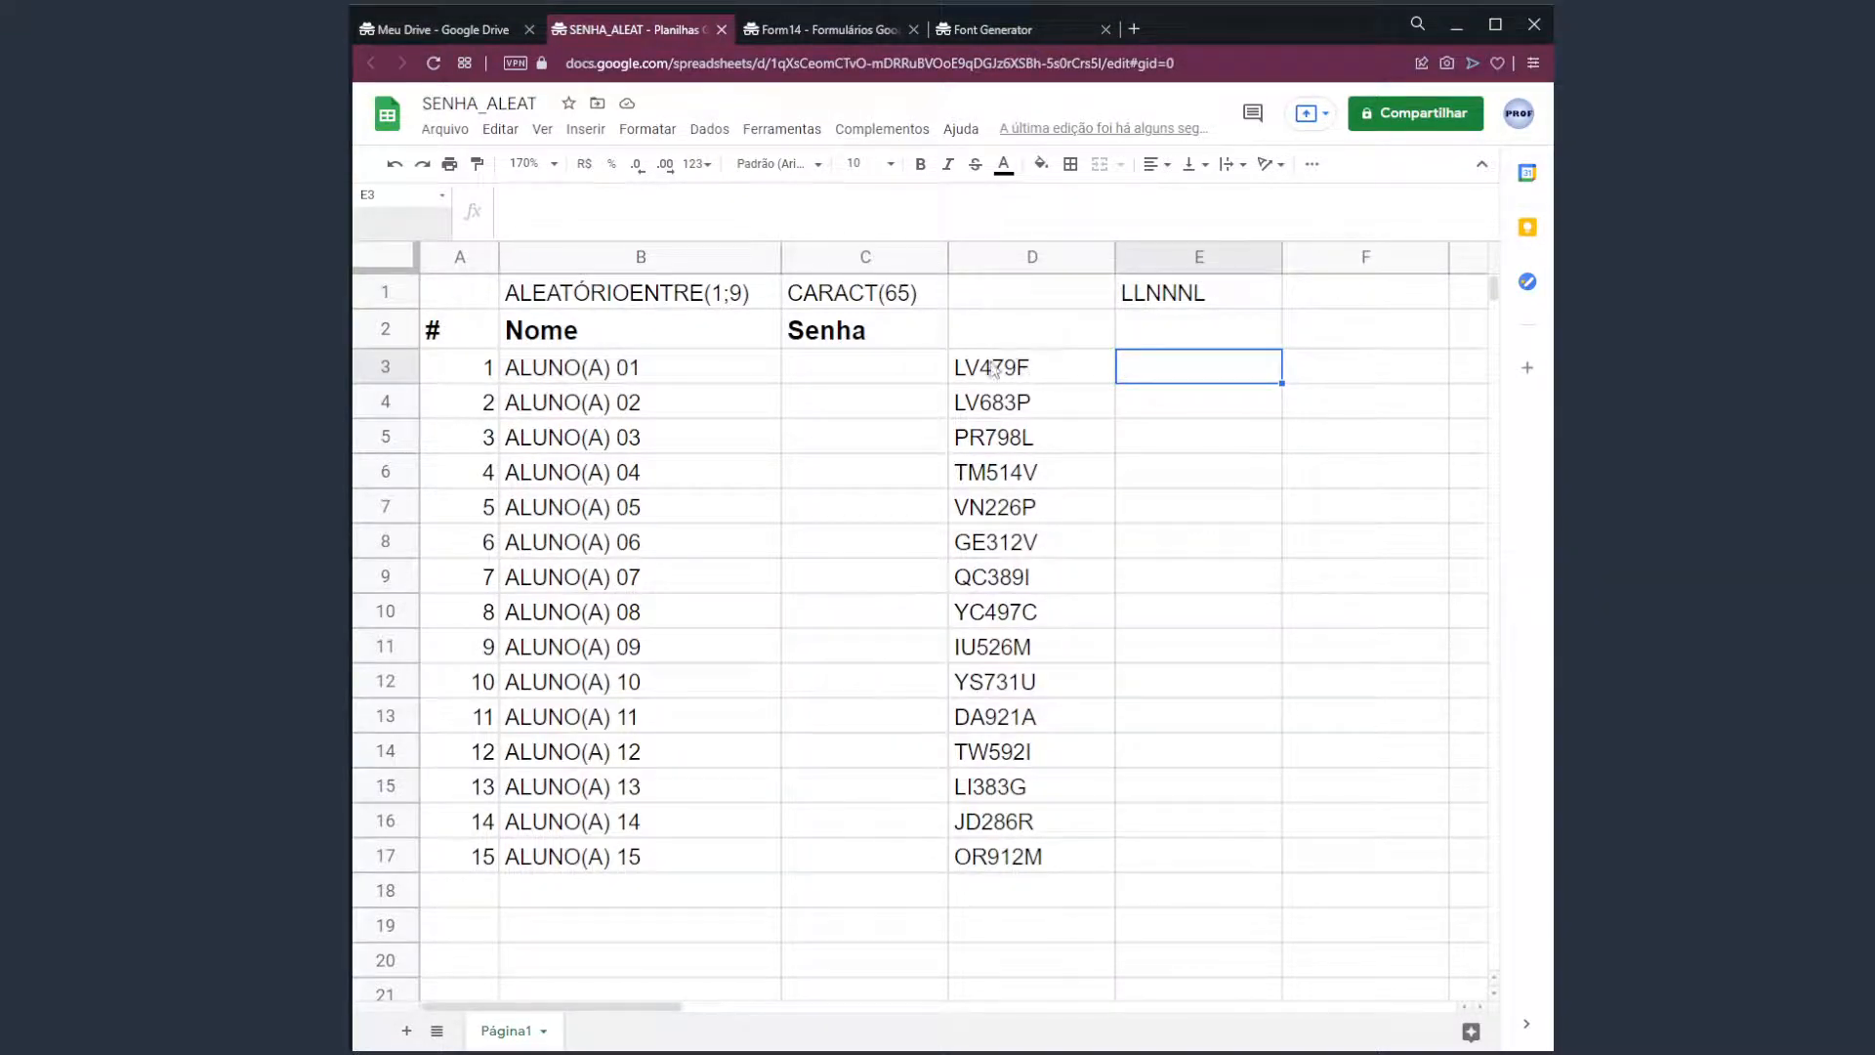
Copy the password codes in D3:D17 using Editar > Copiar.
click(842, 344)
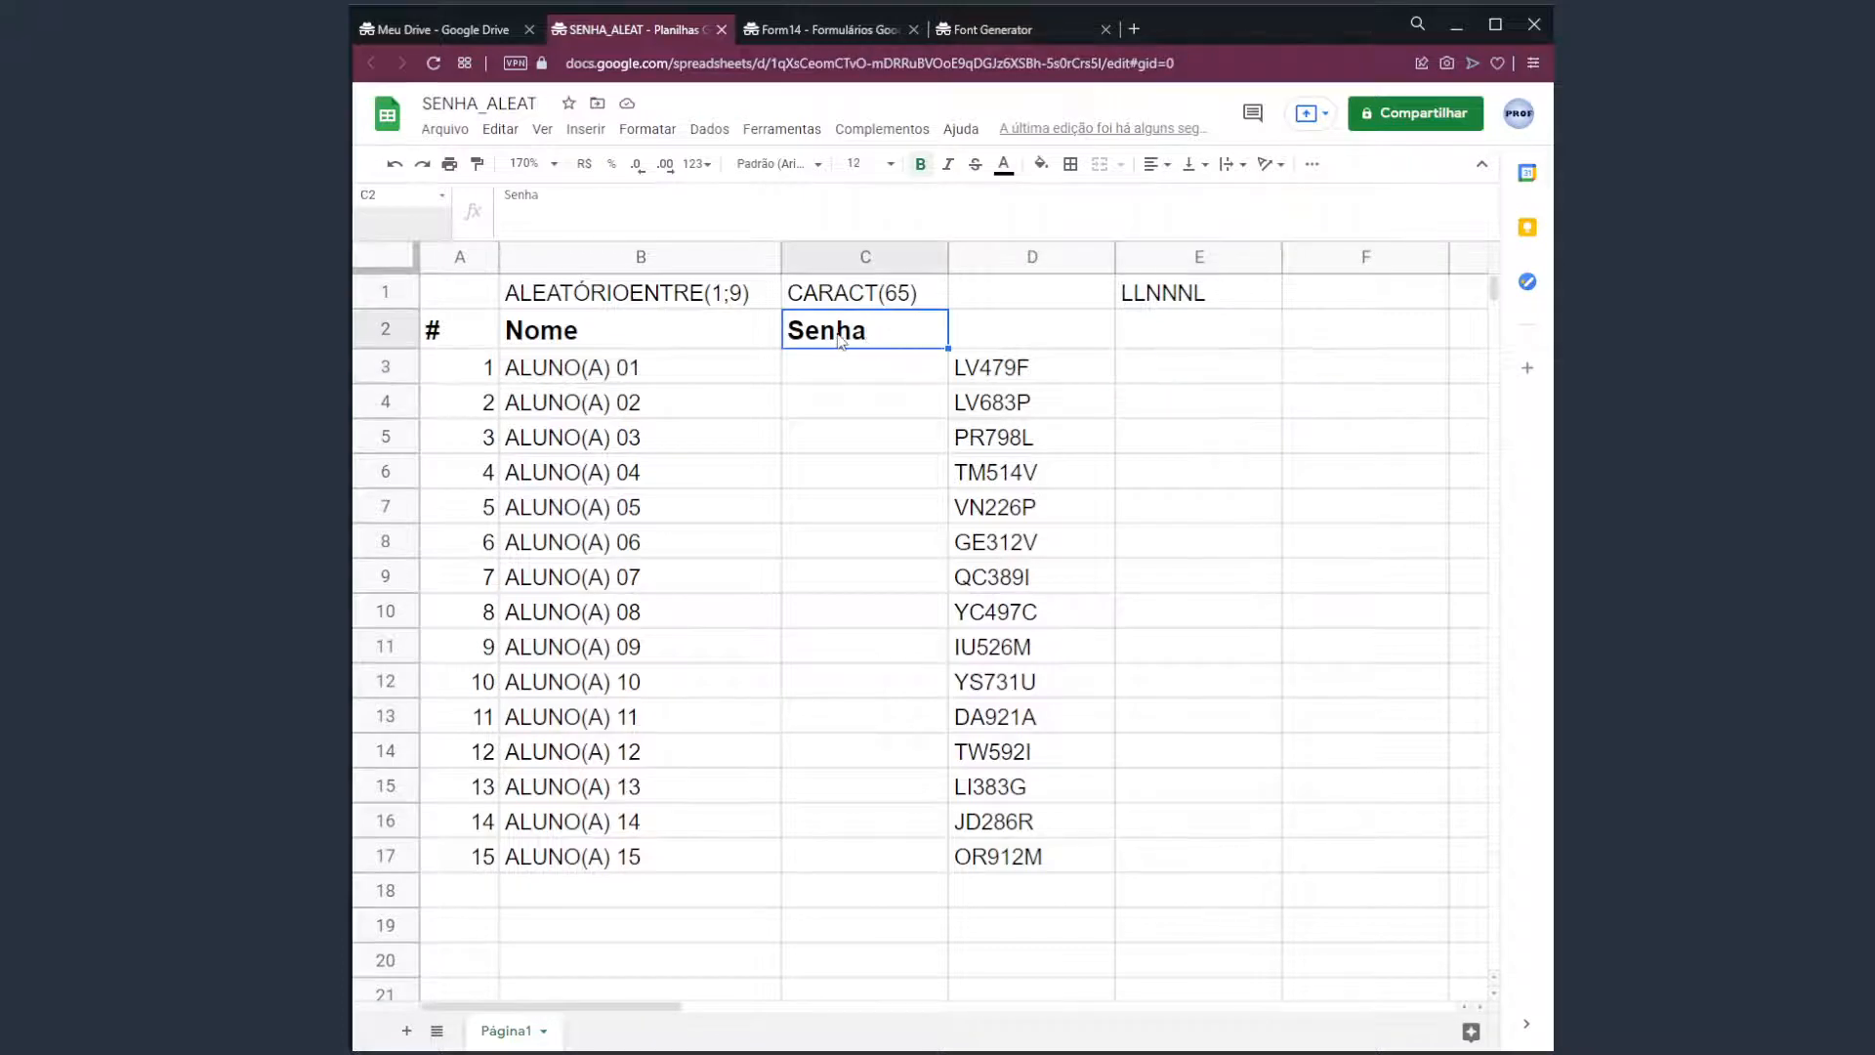
key(Down)
key(Right)
key(Left)
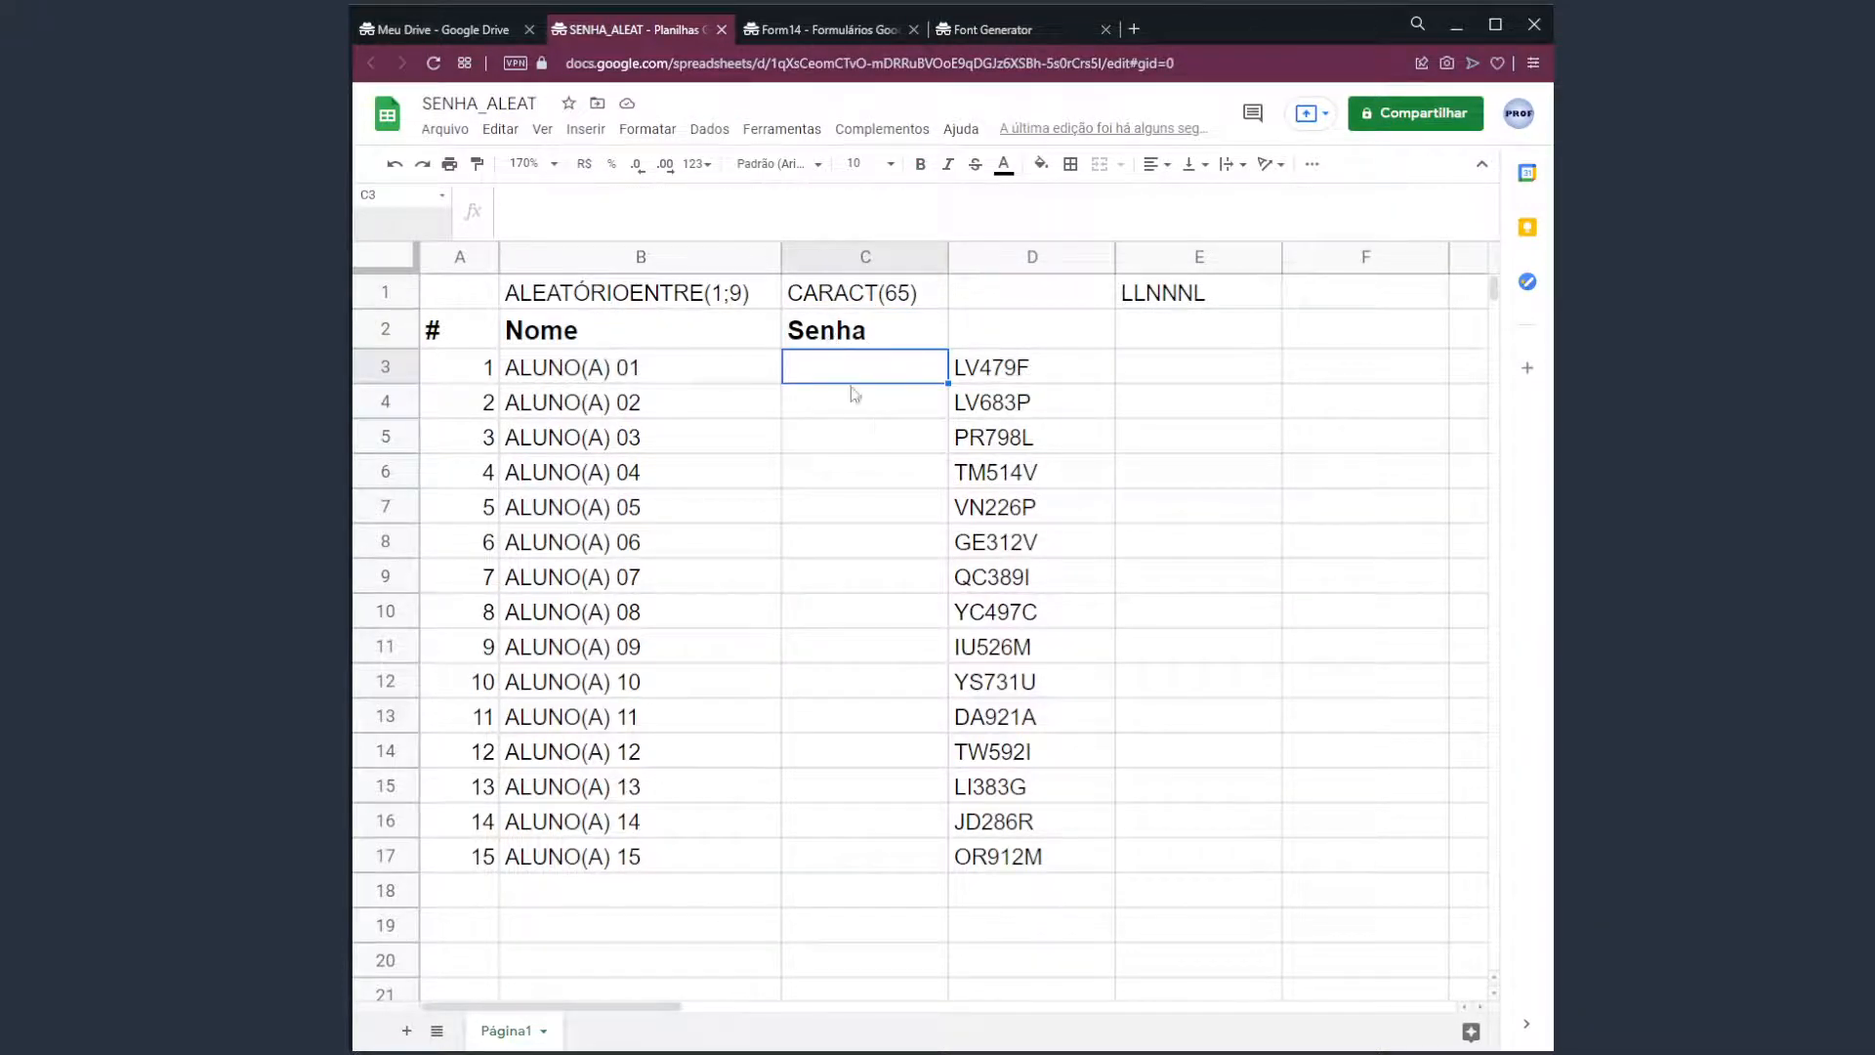
drag(1019, 374, 1019, 857)
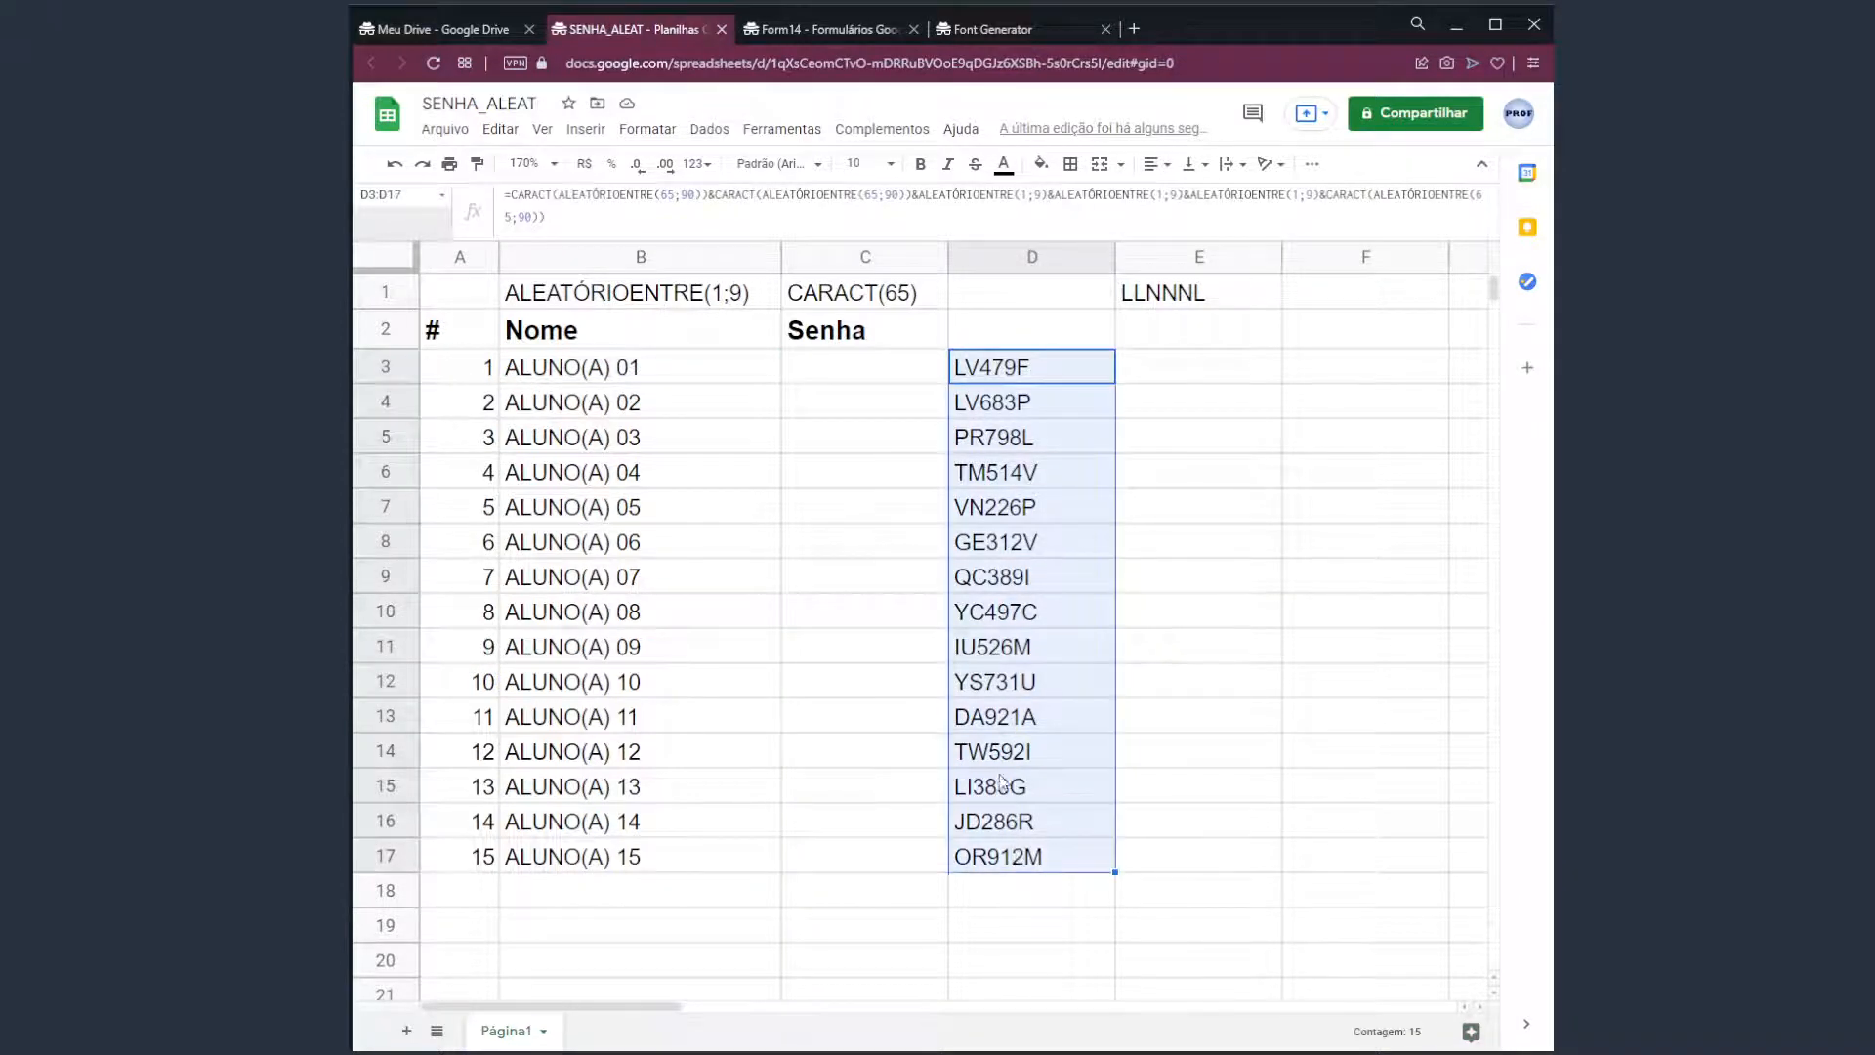
click(512, 131)
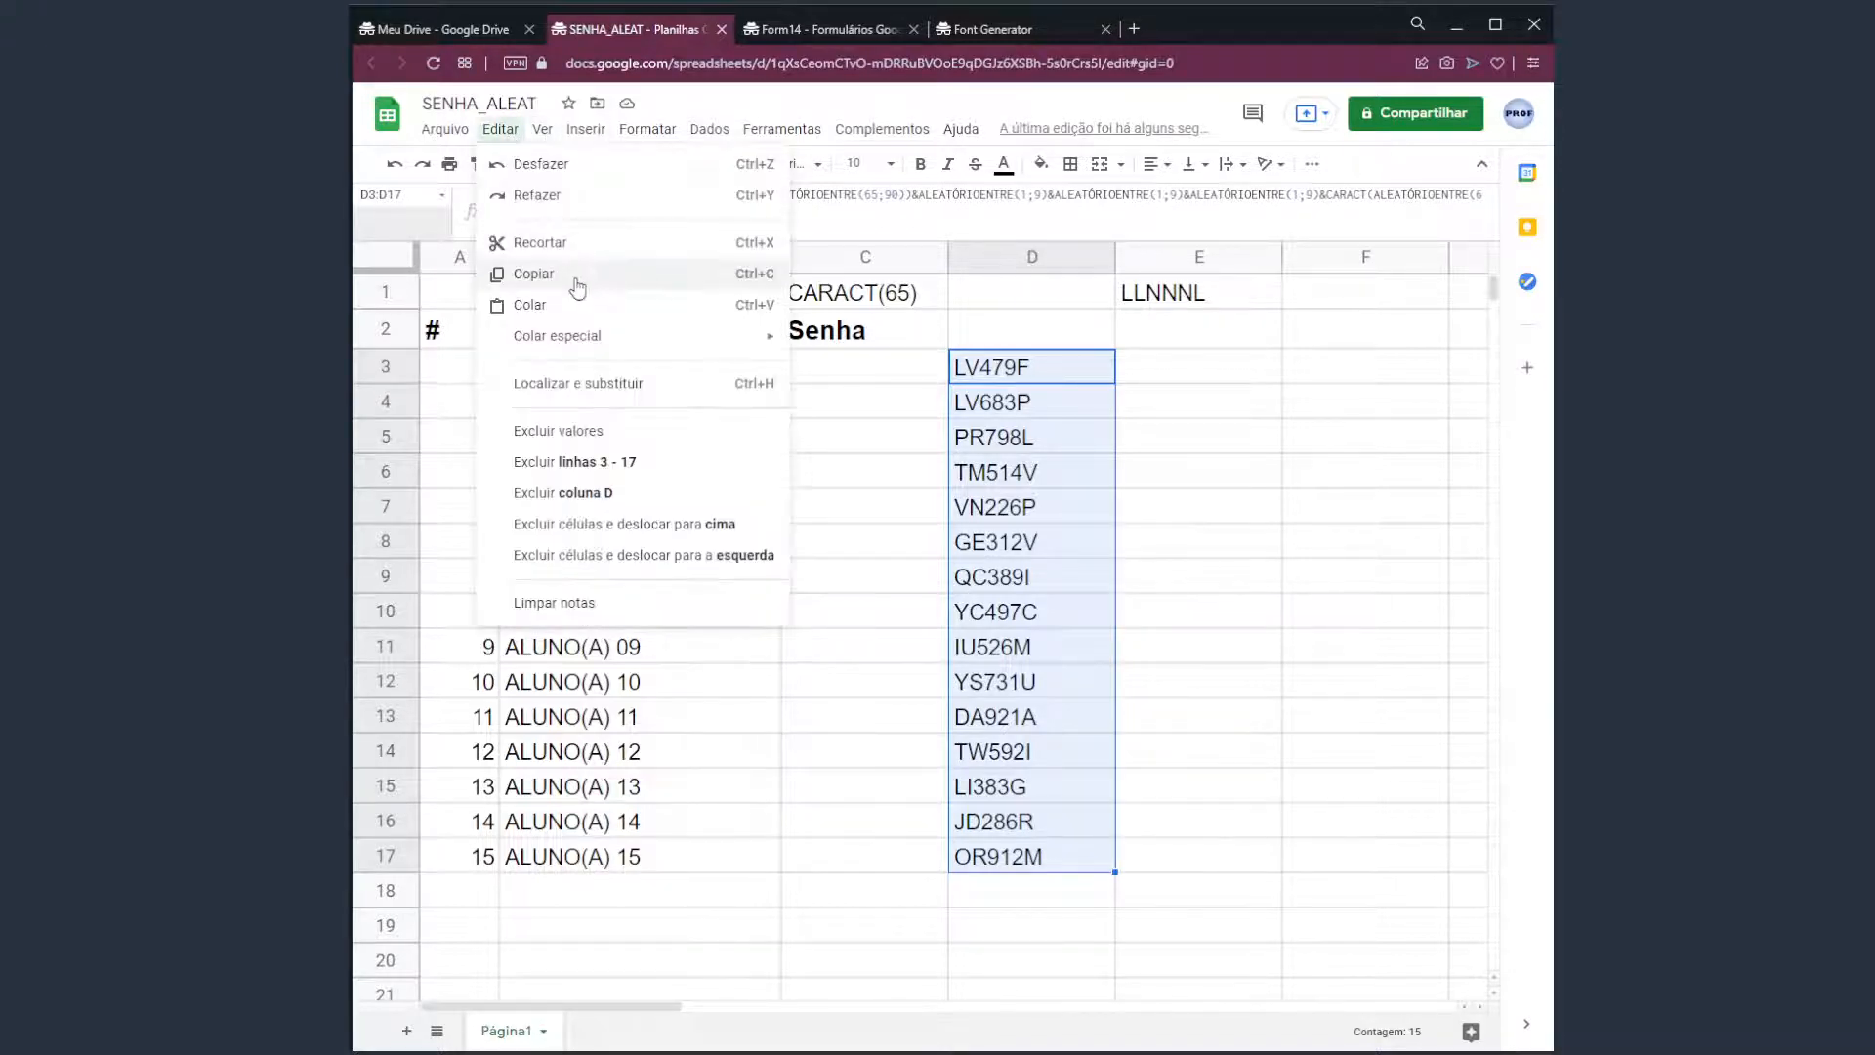
click(618, 284)
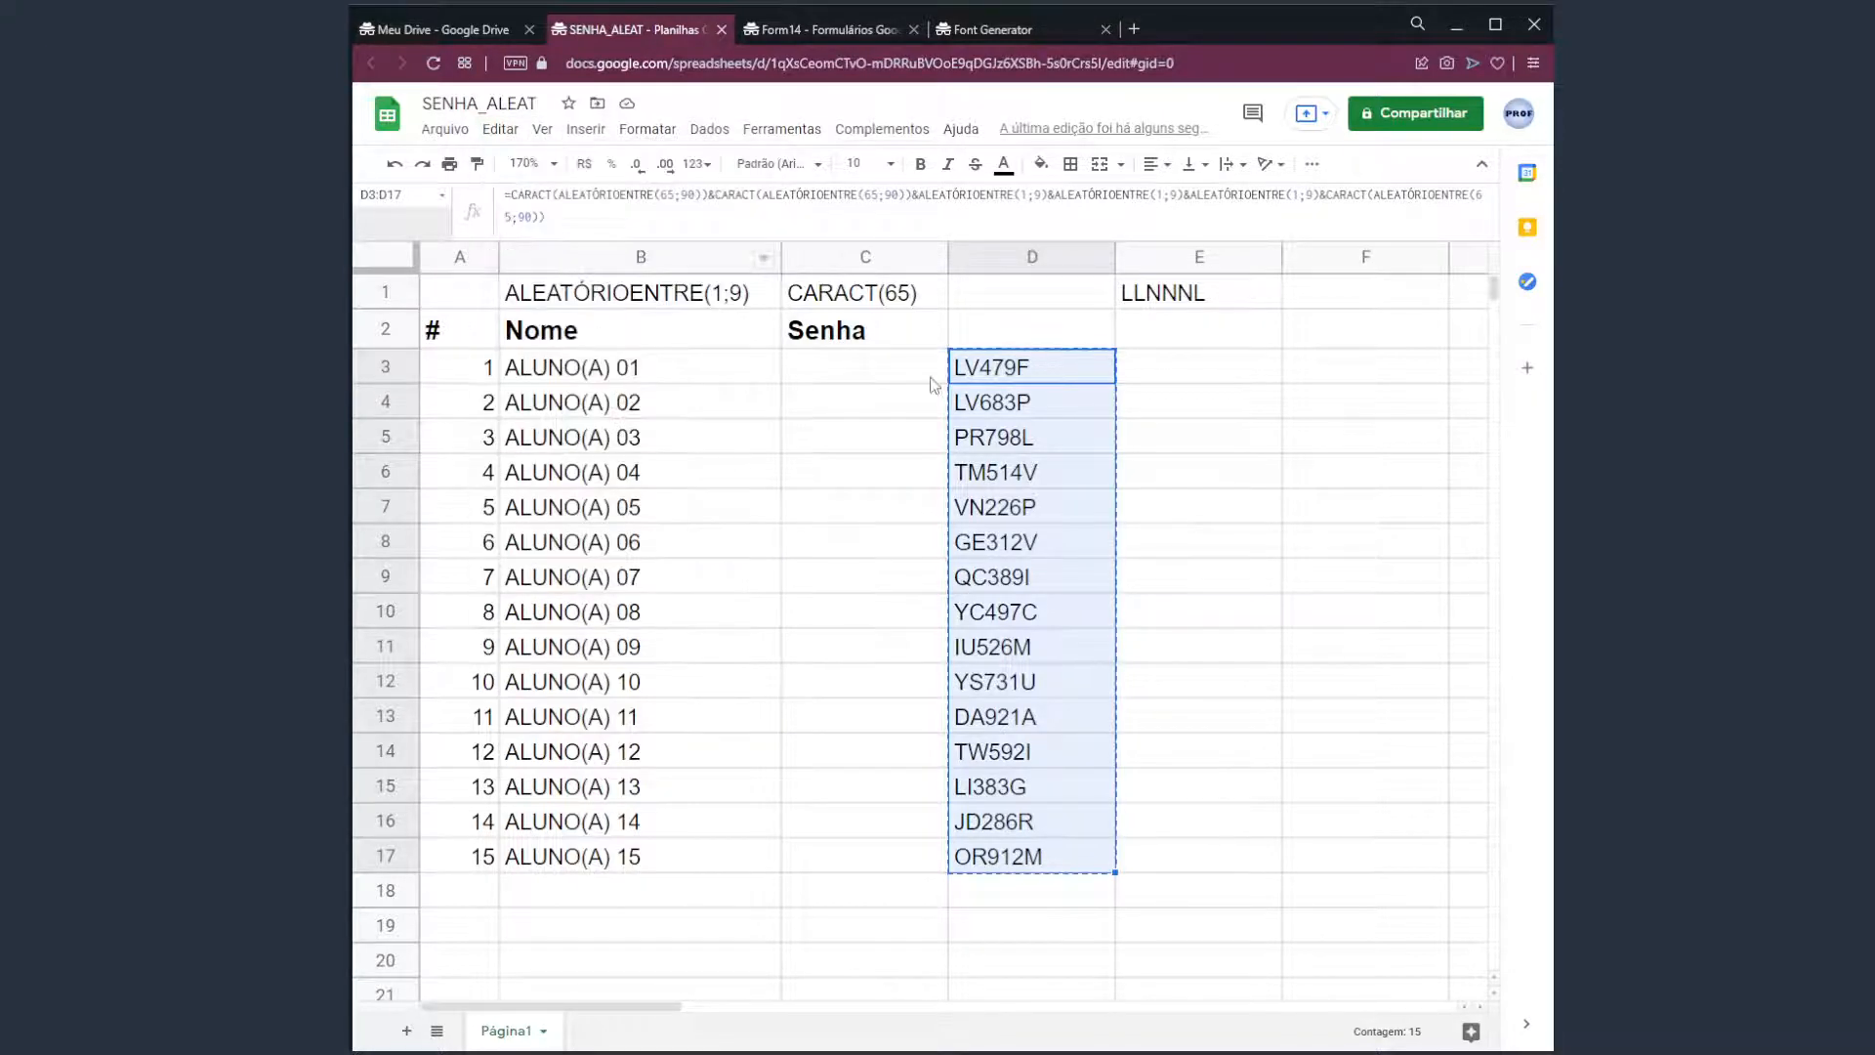
Select C3 and bring up Editar > Colar especial.
click(864, 379)
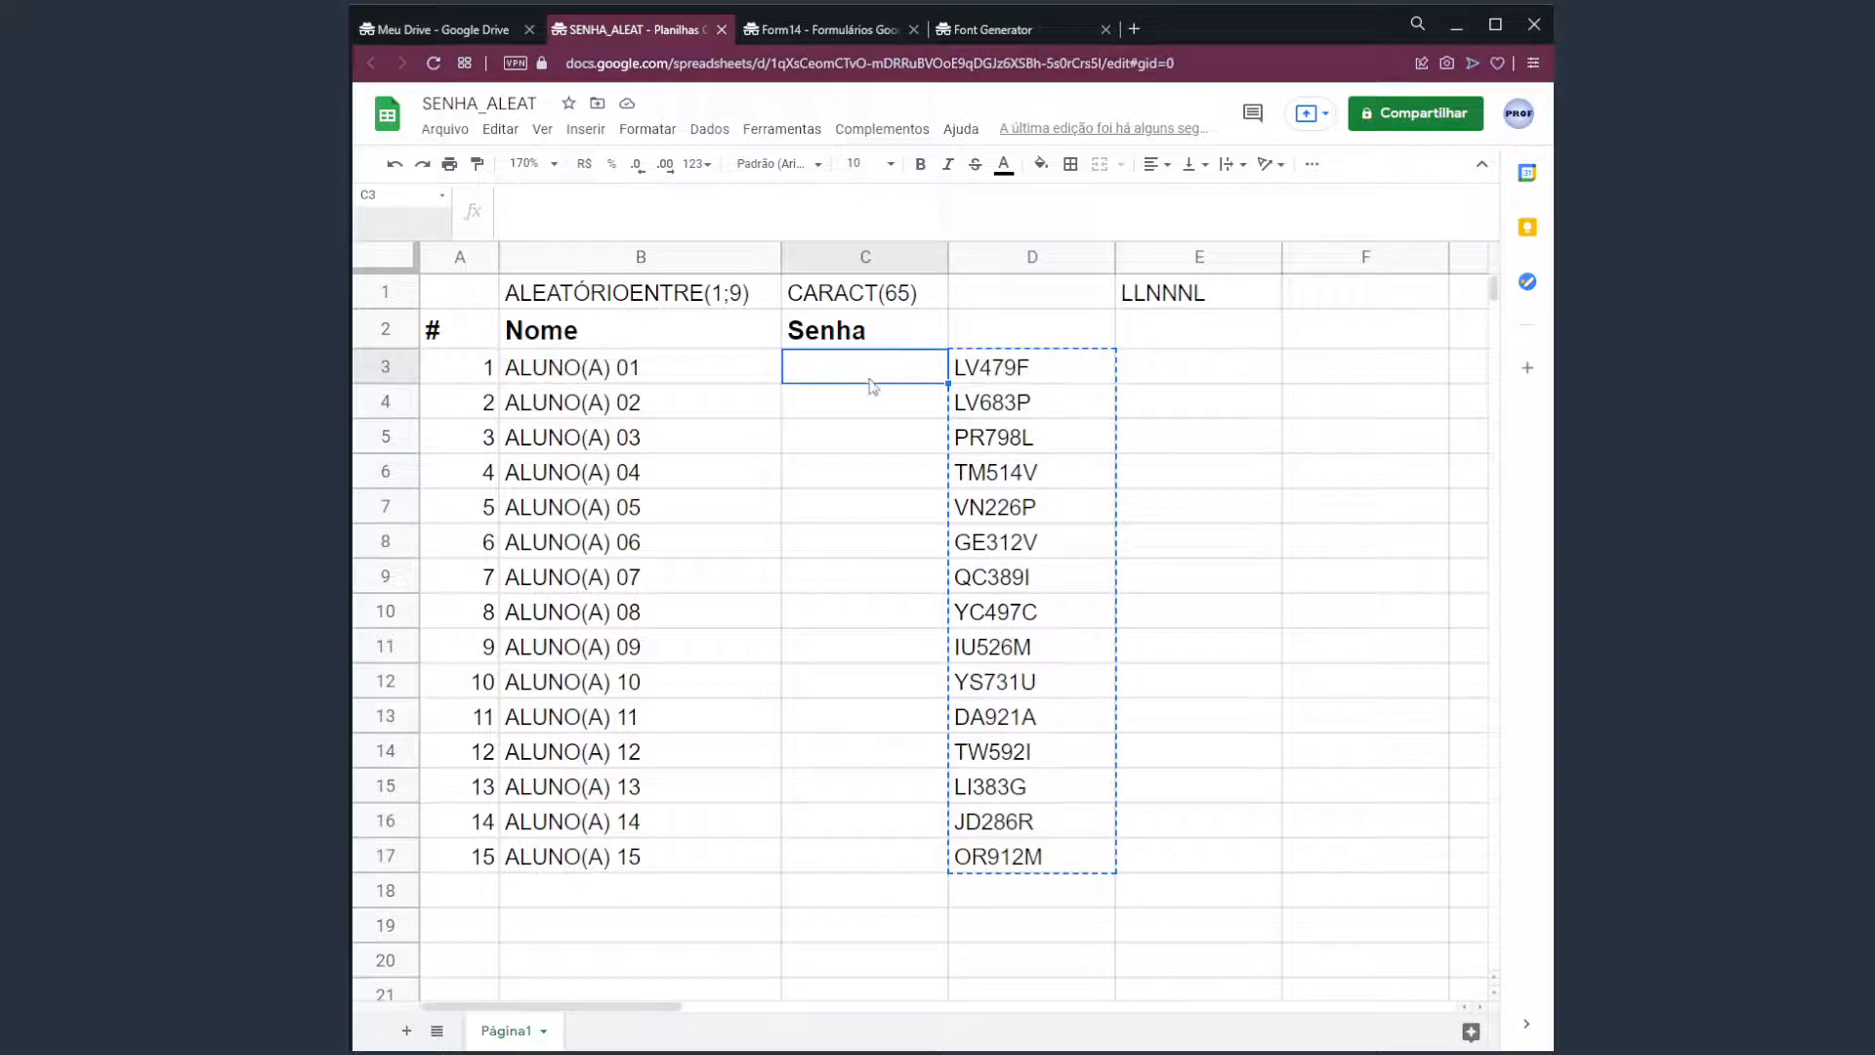
click(506, 135)
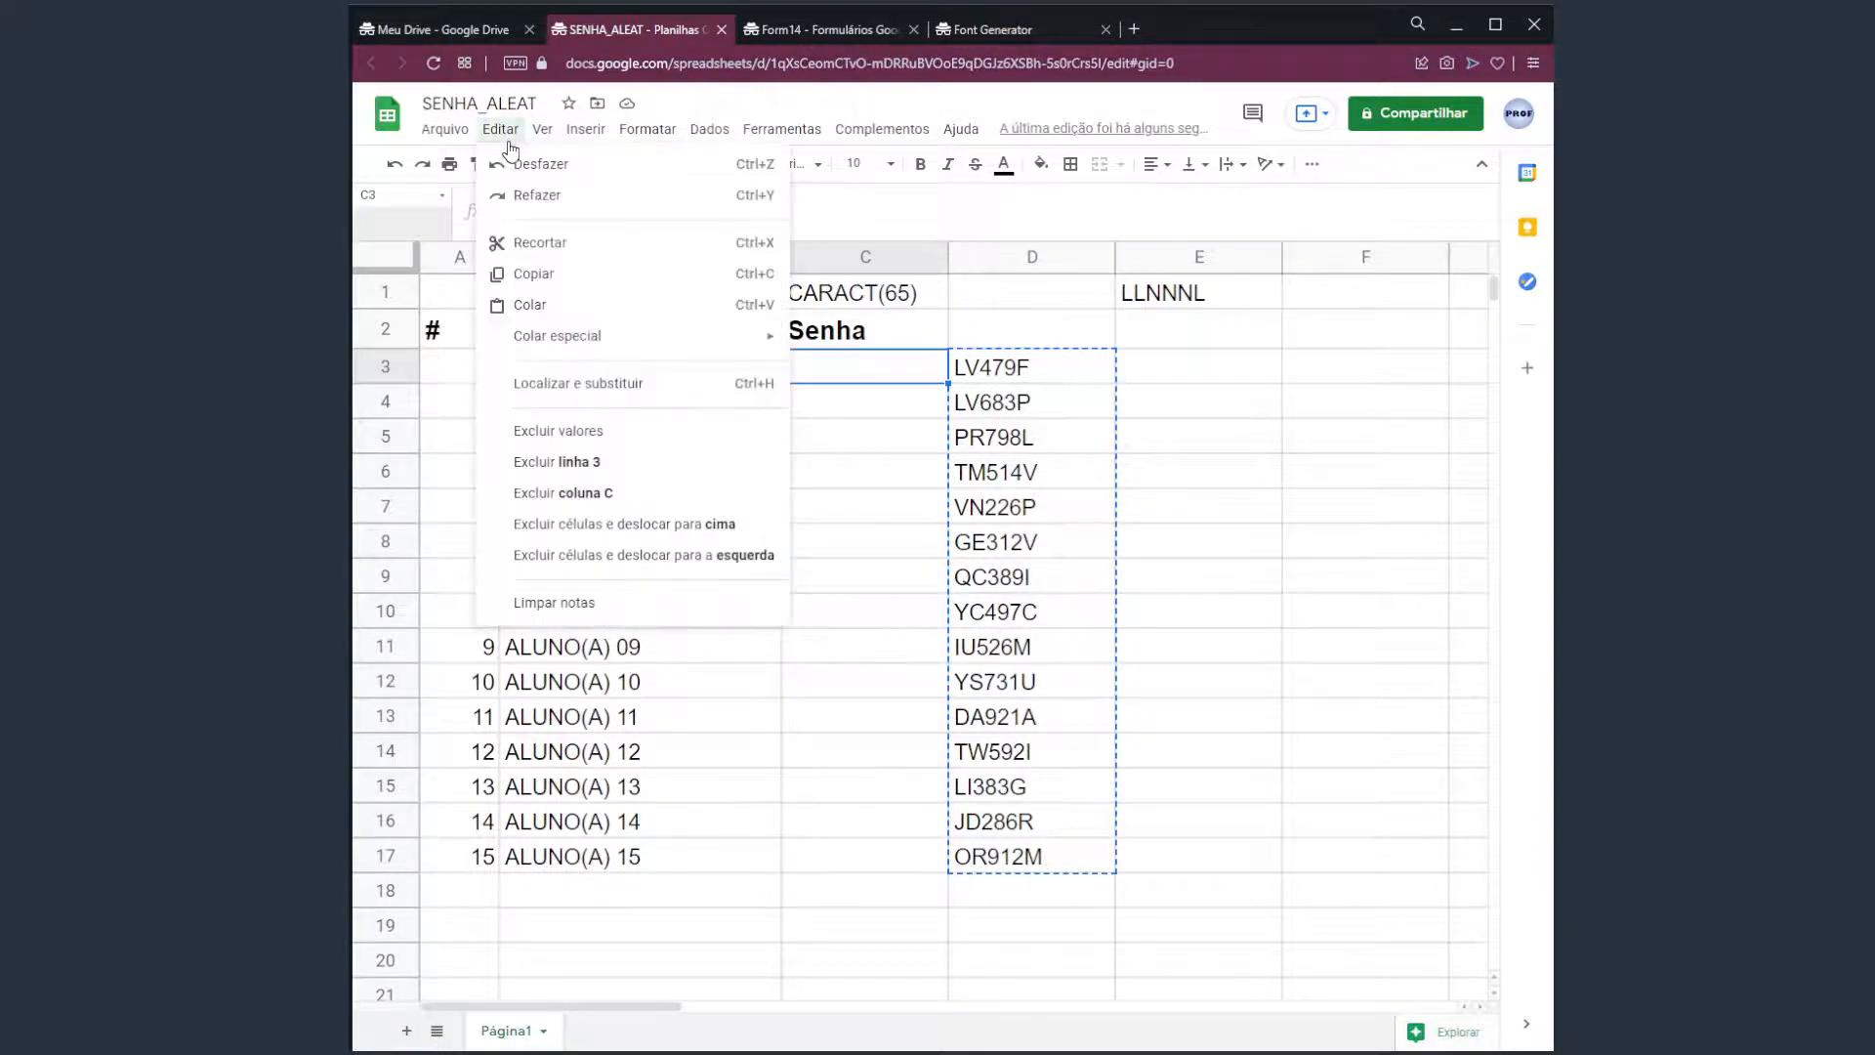
mouse_move(708, 336)
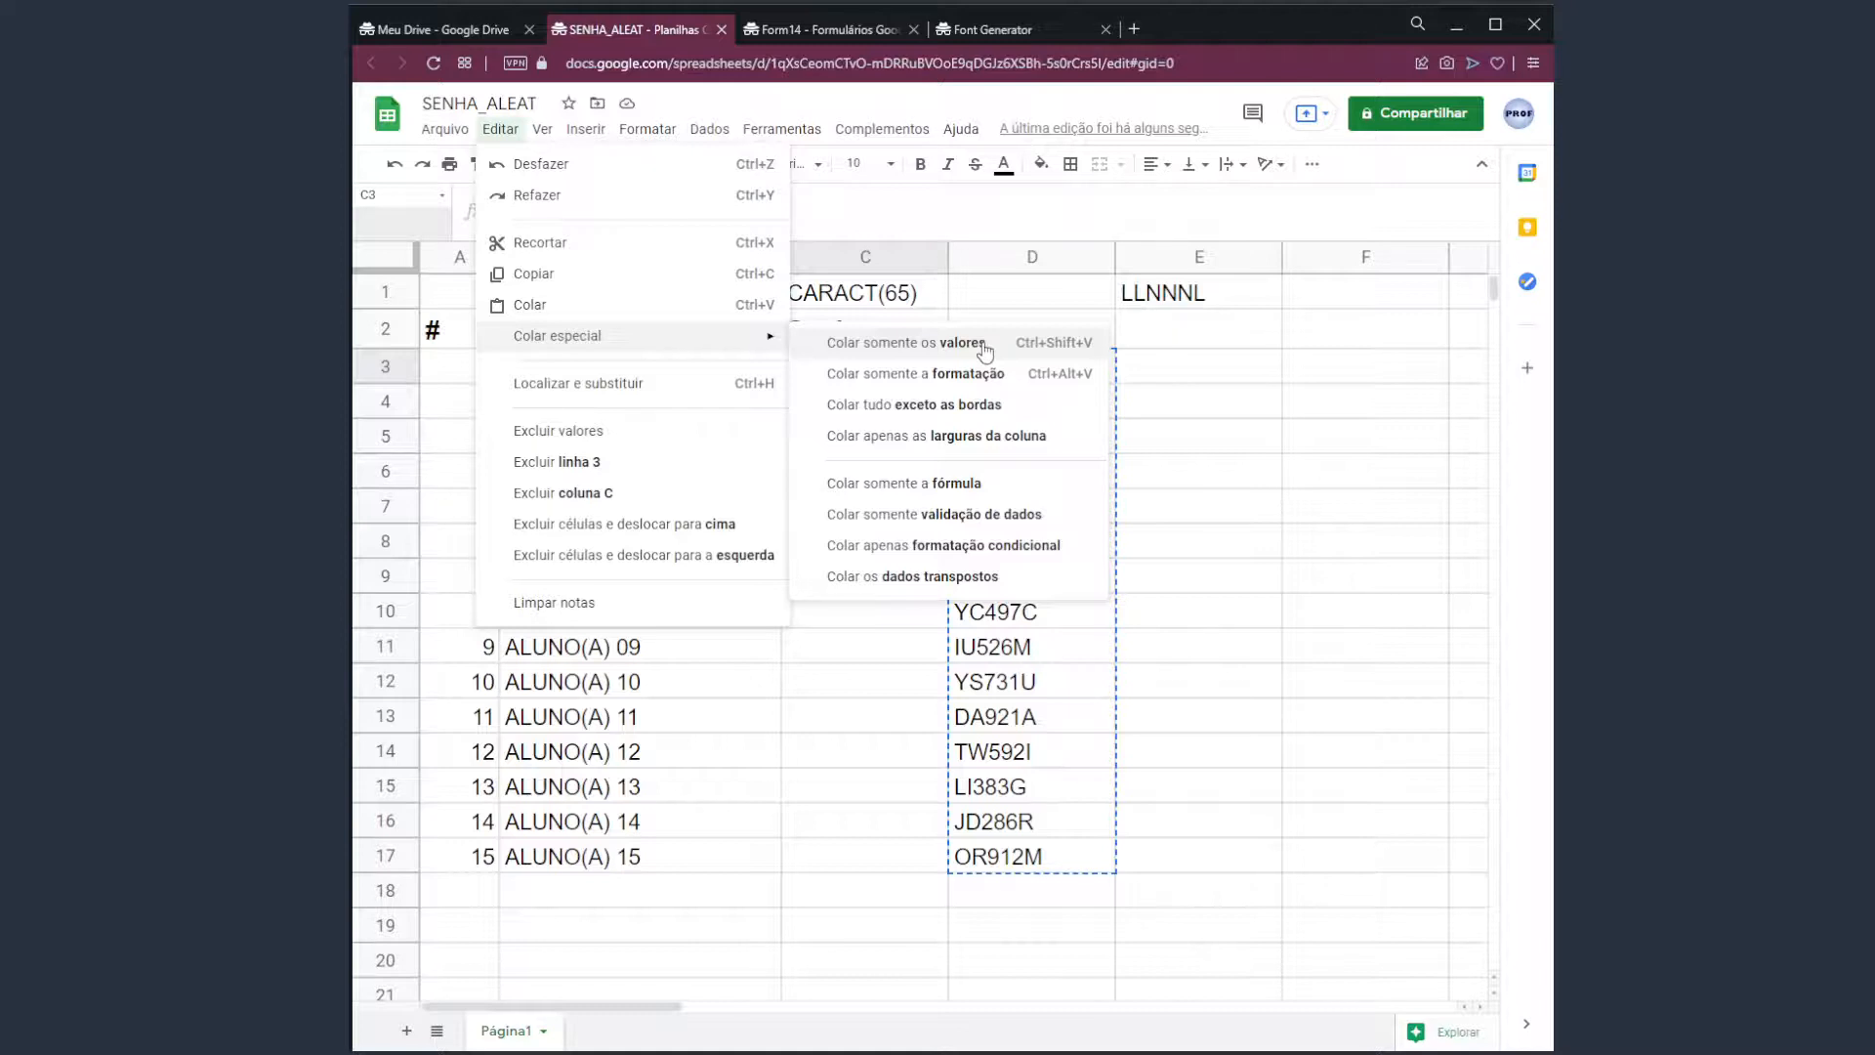
Paste only the values (Colar somente os valores) into C3:C17.
click(1061, 348)
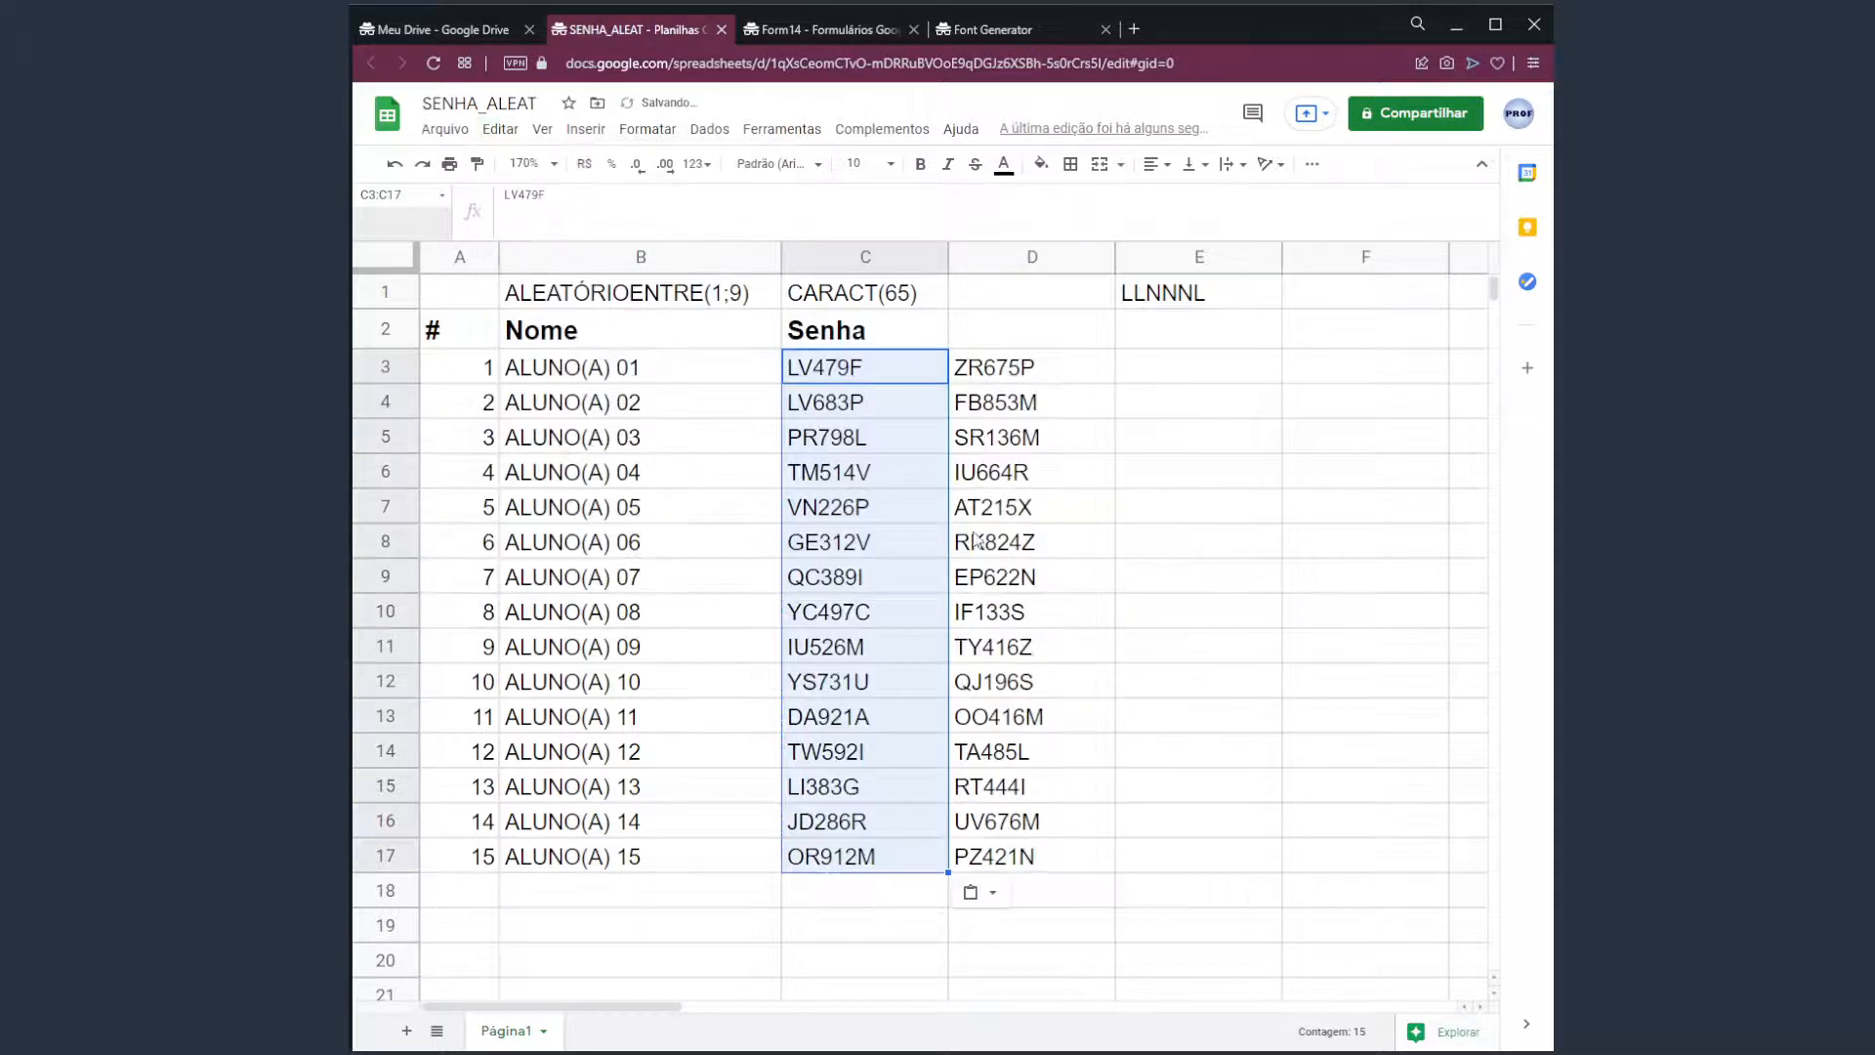
Regenerate column D's codes four times from E4, confirming C3:C17 keeps its fixed passwords.
drag(859, 369, 896, 848)
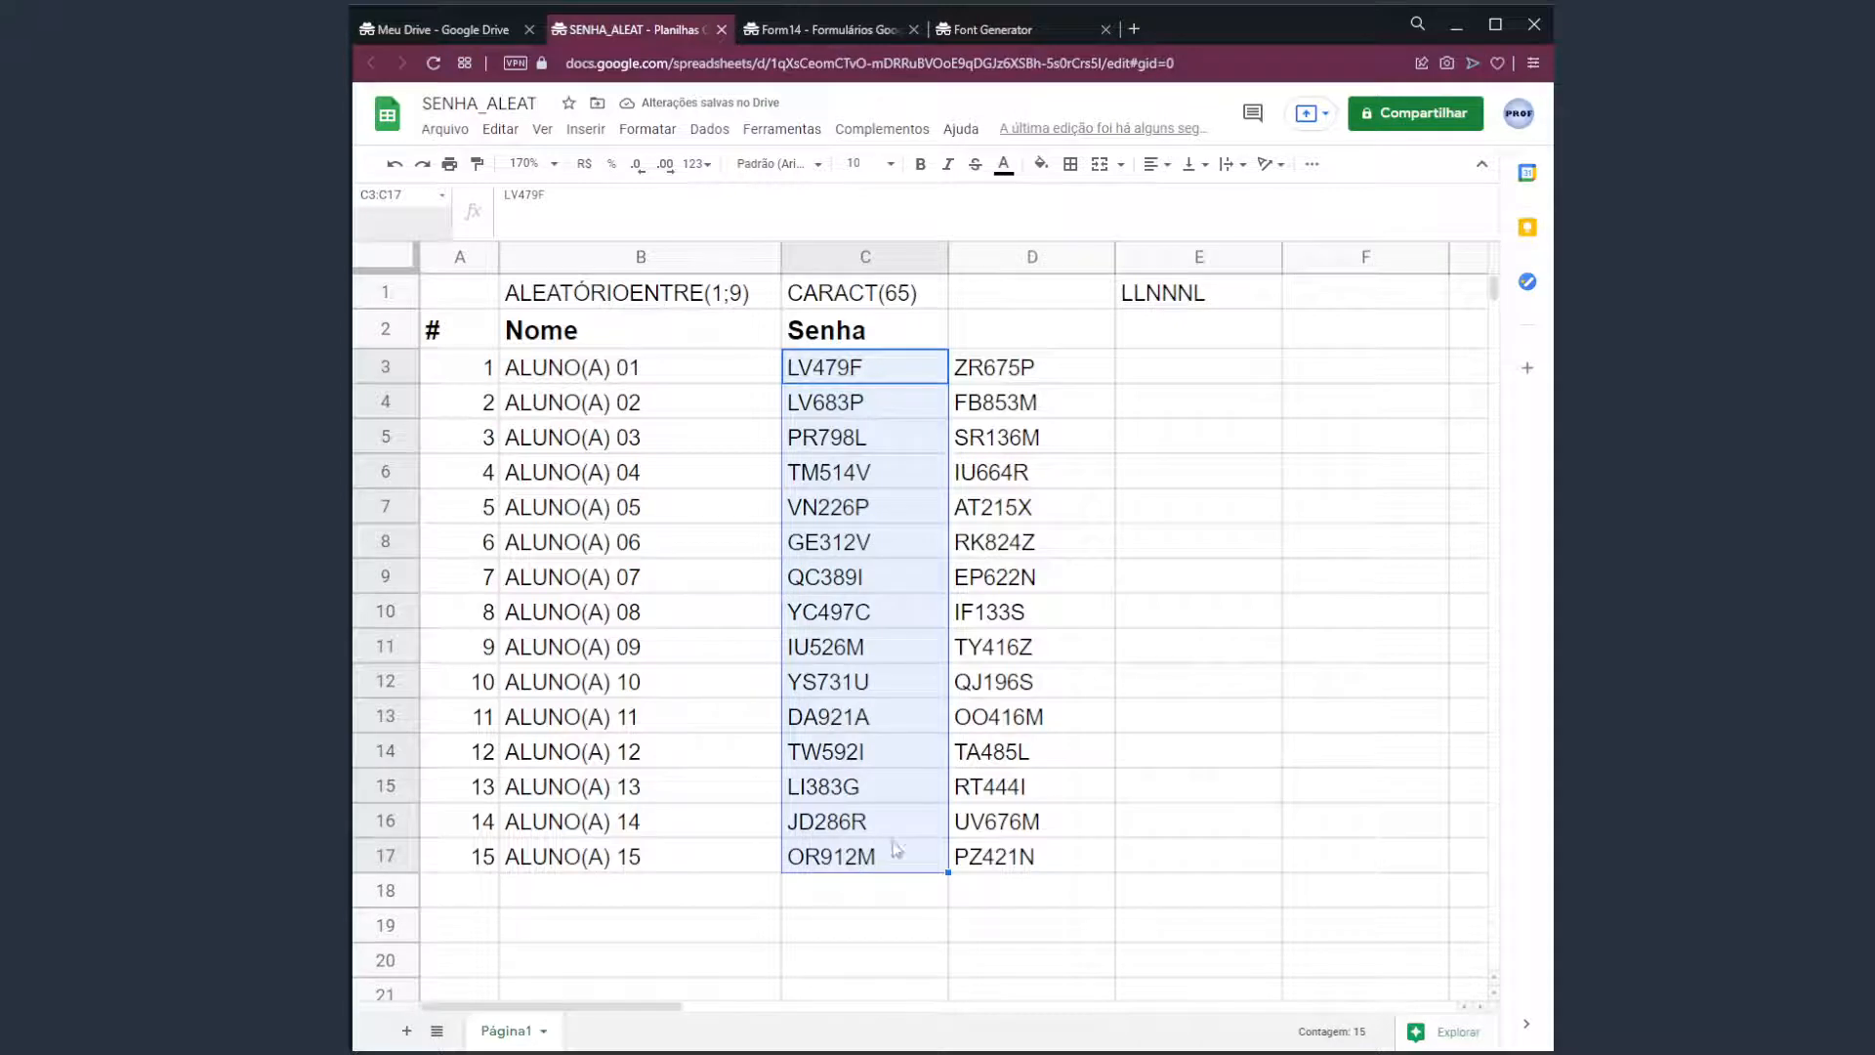
click(1010, 406)
drag(1075, 369, 1037, 870)
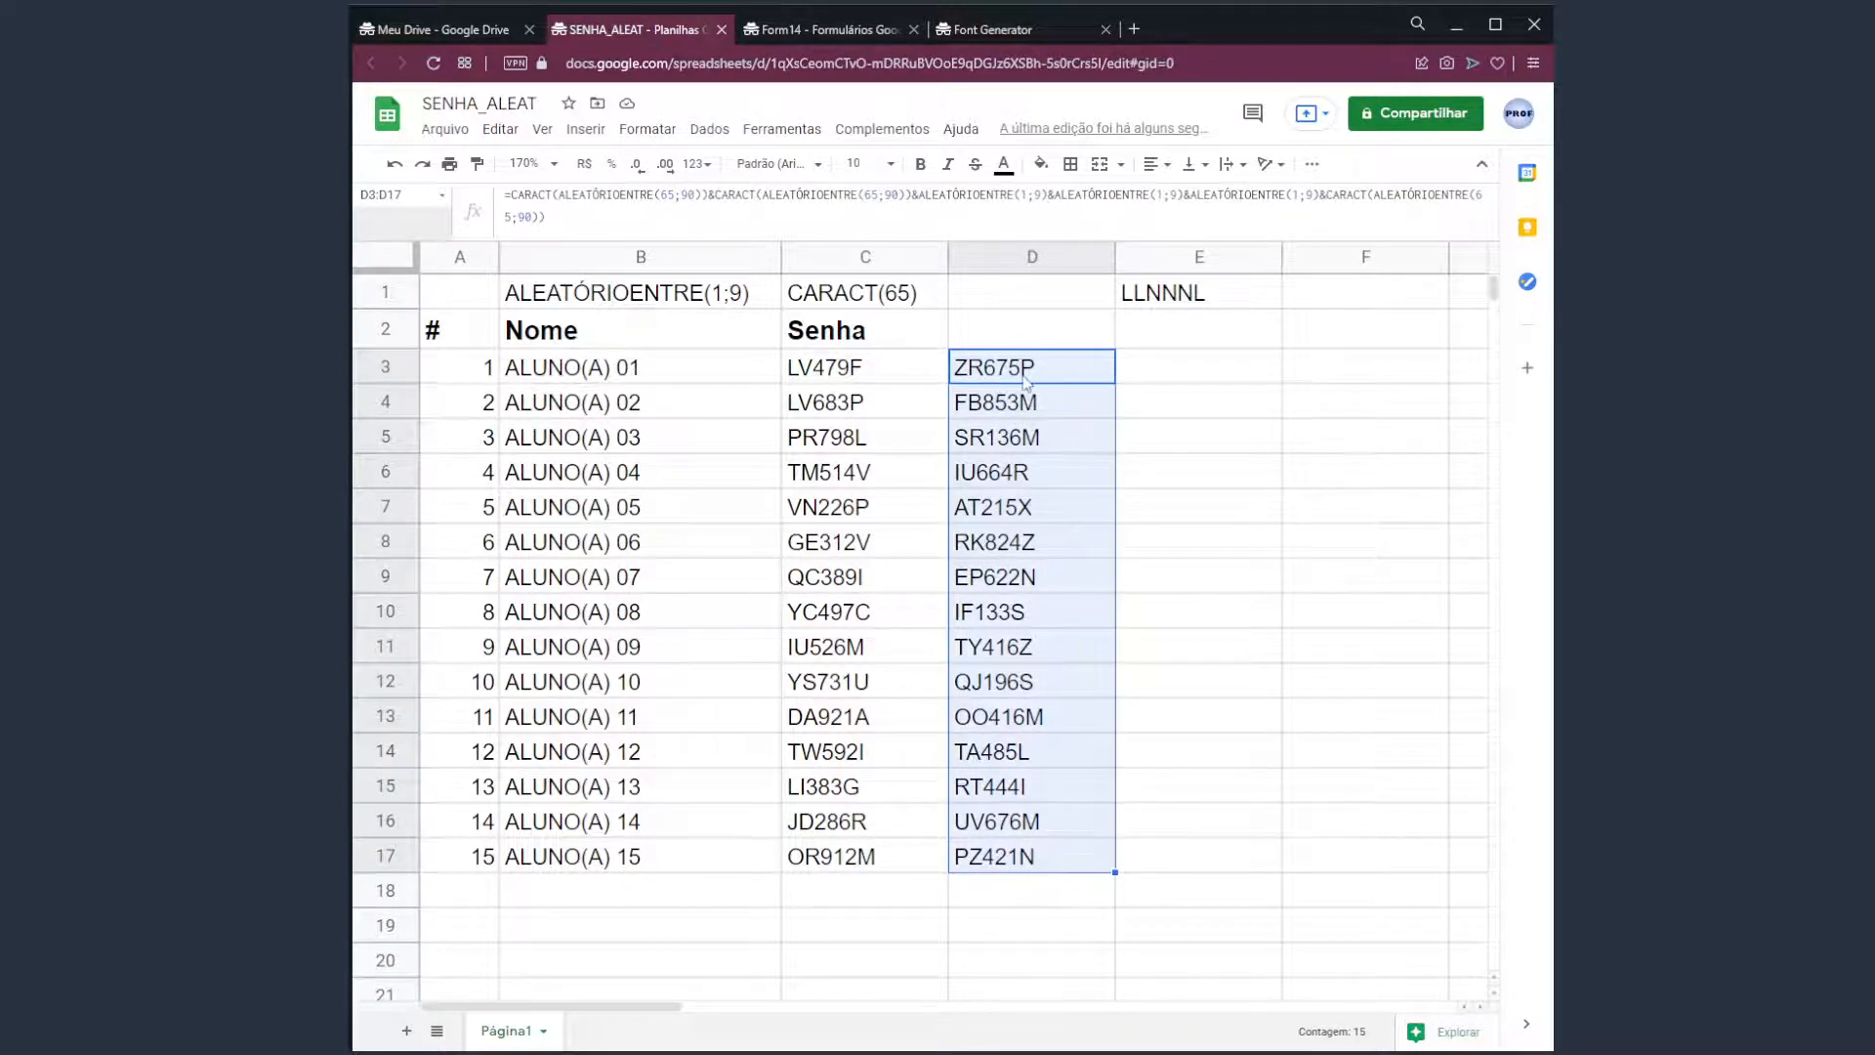
drag(1048, 373, 1043, 854)
click(1192, 414)
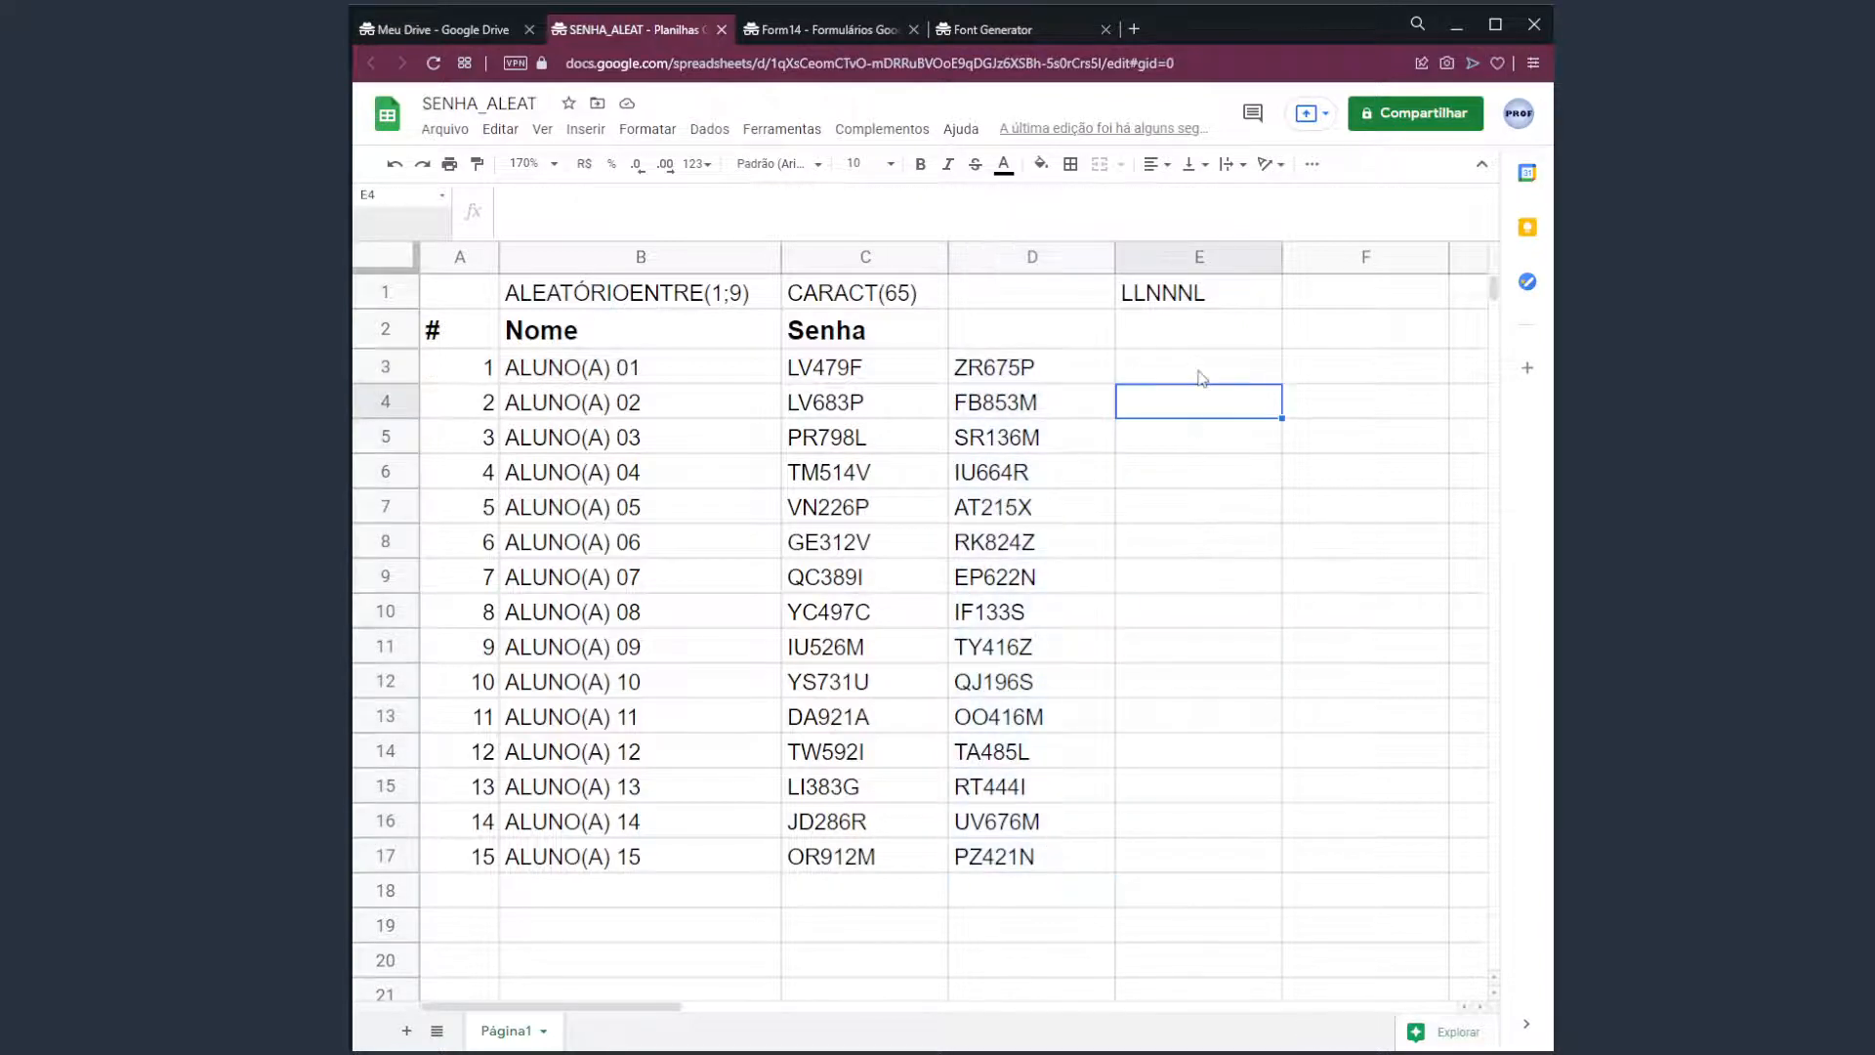
key(Delete)
key(Delete)
key(Delete)
key(Delete)
key(Delete)
key(Delete)
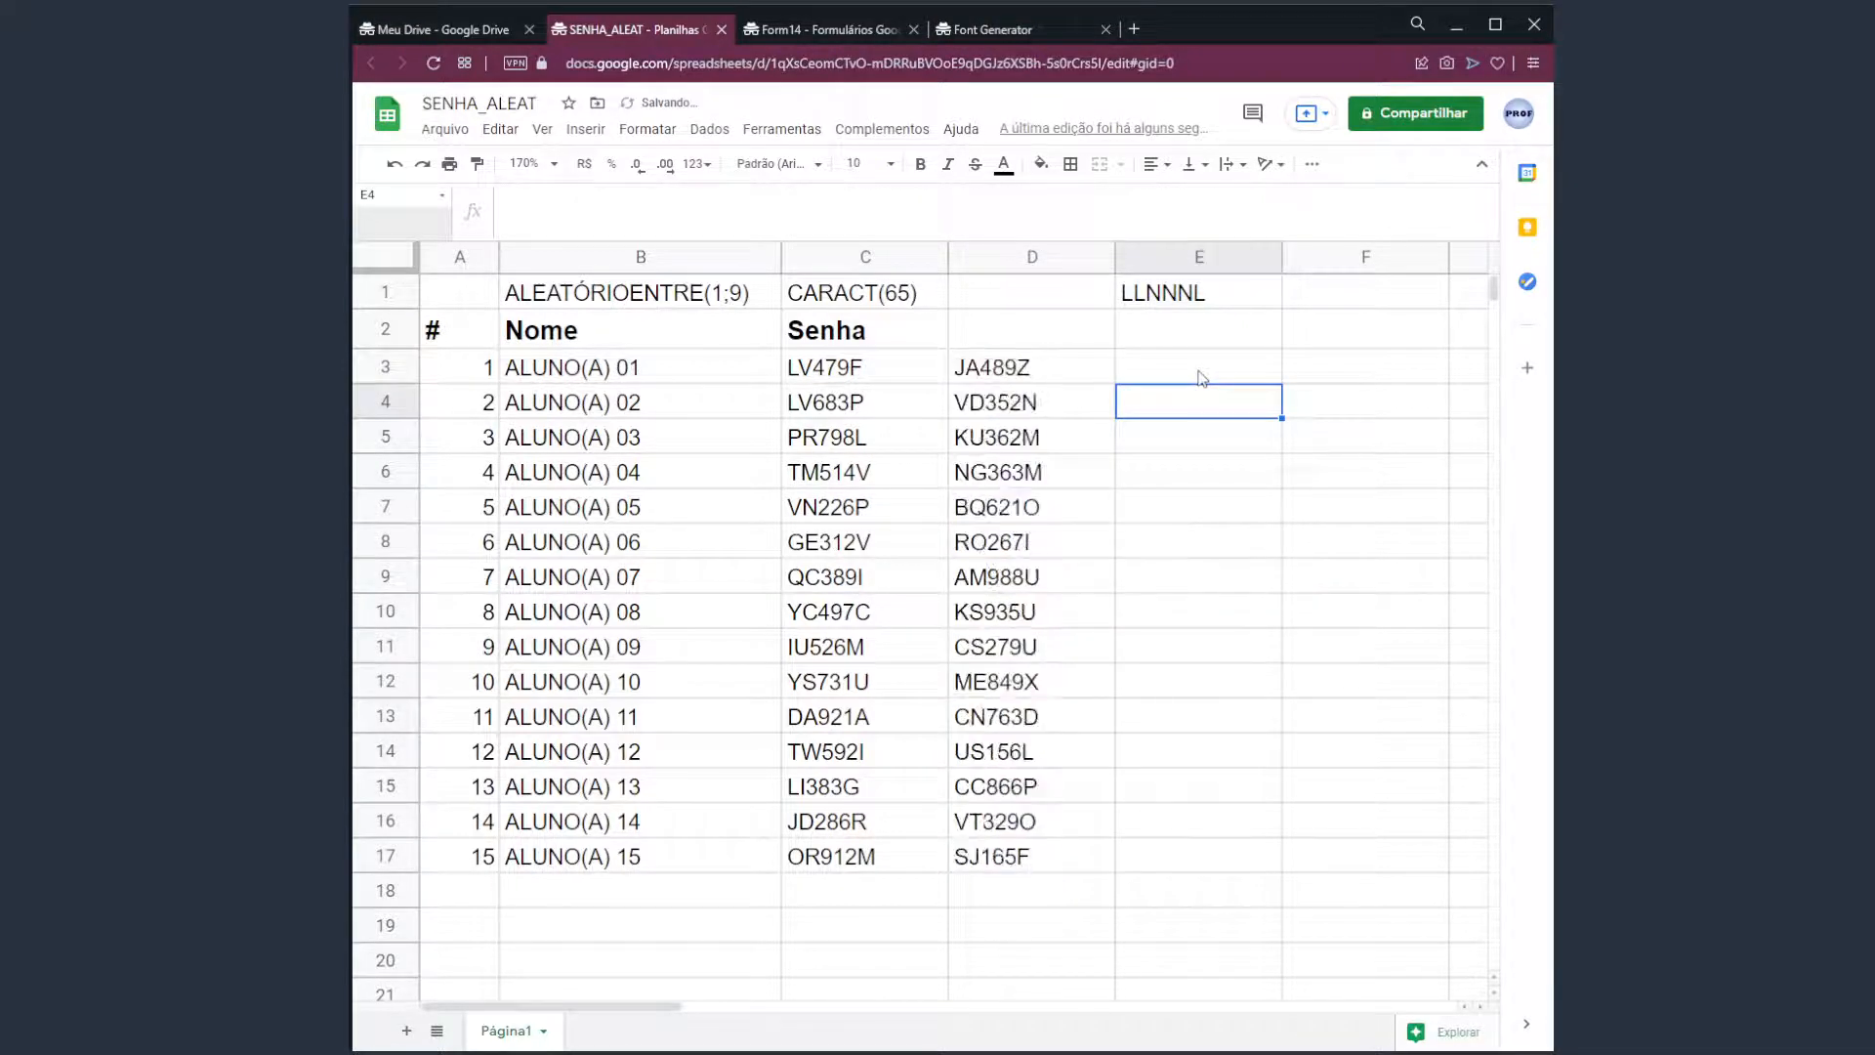
key(Delete)
key(Delete)
key(Delete)
key(Delete)
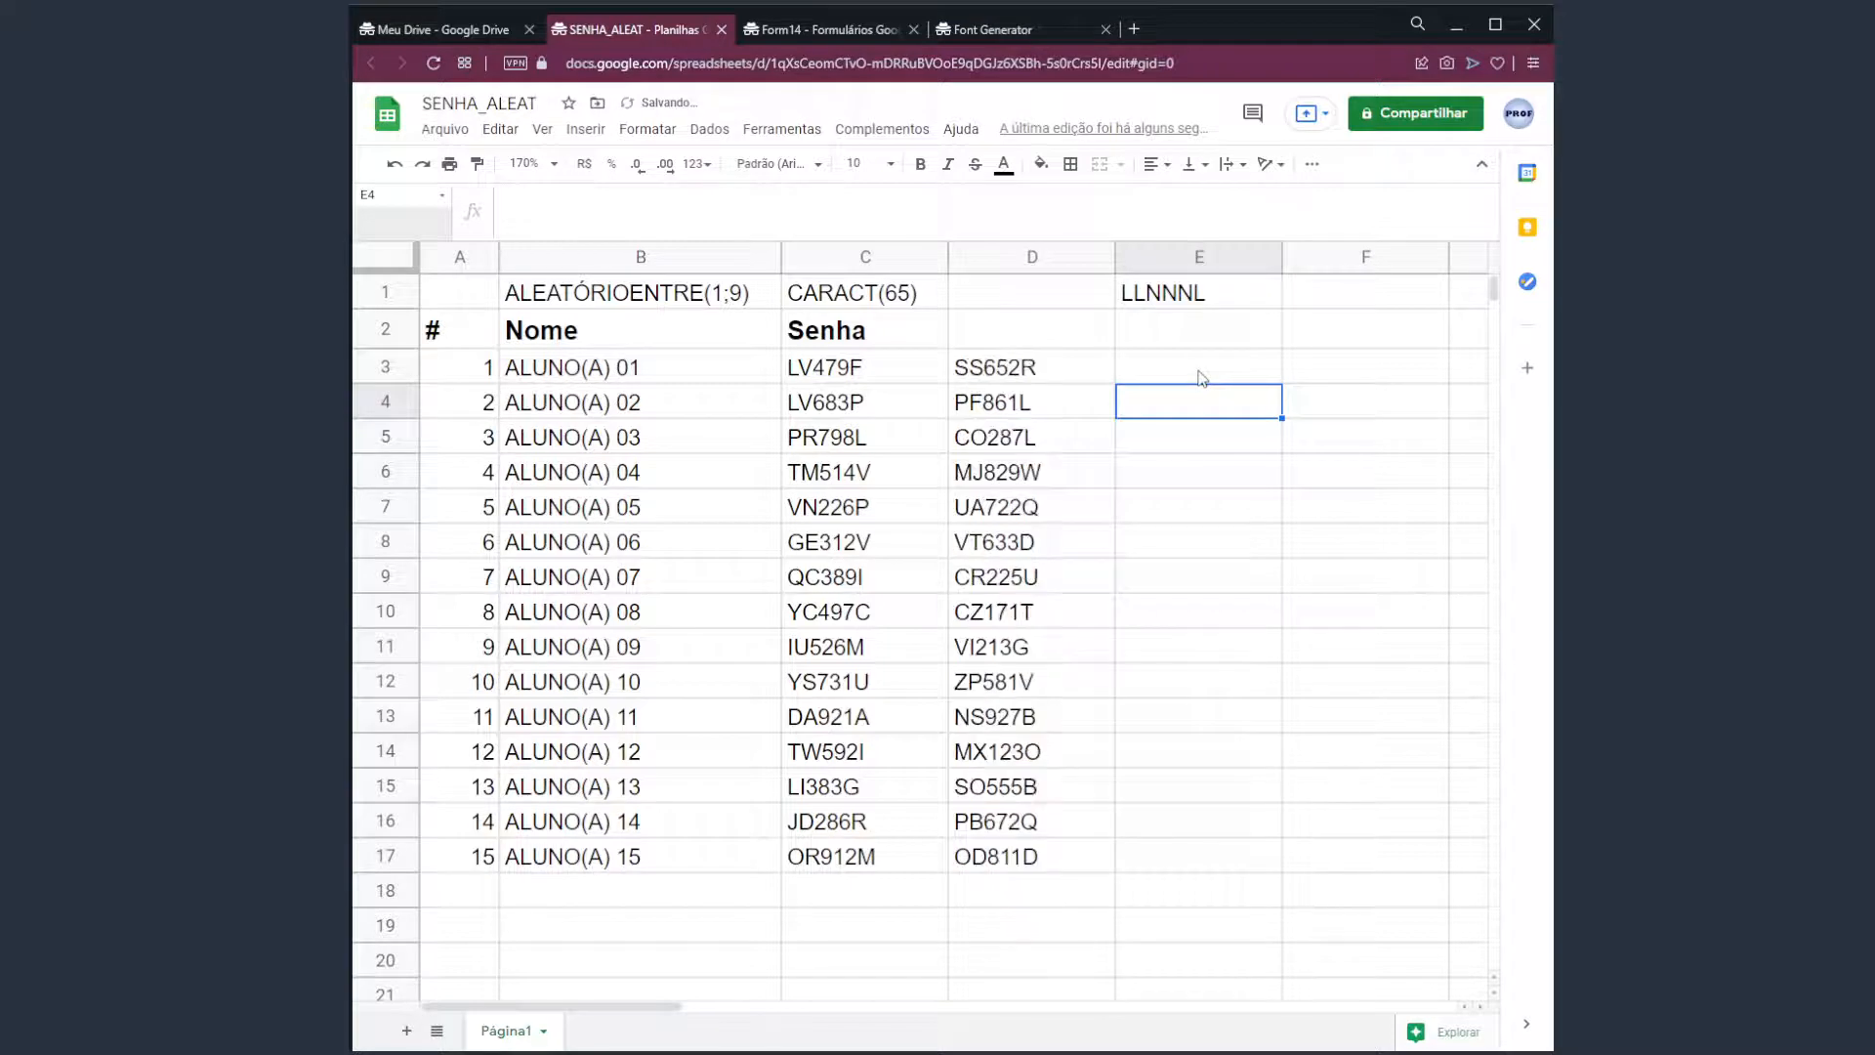
key(Delete)
key(Delete)
key(Delete)
key(Delete)
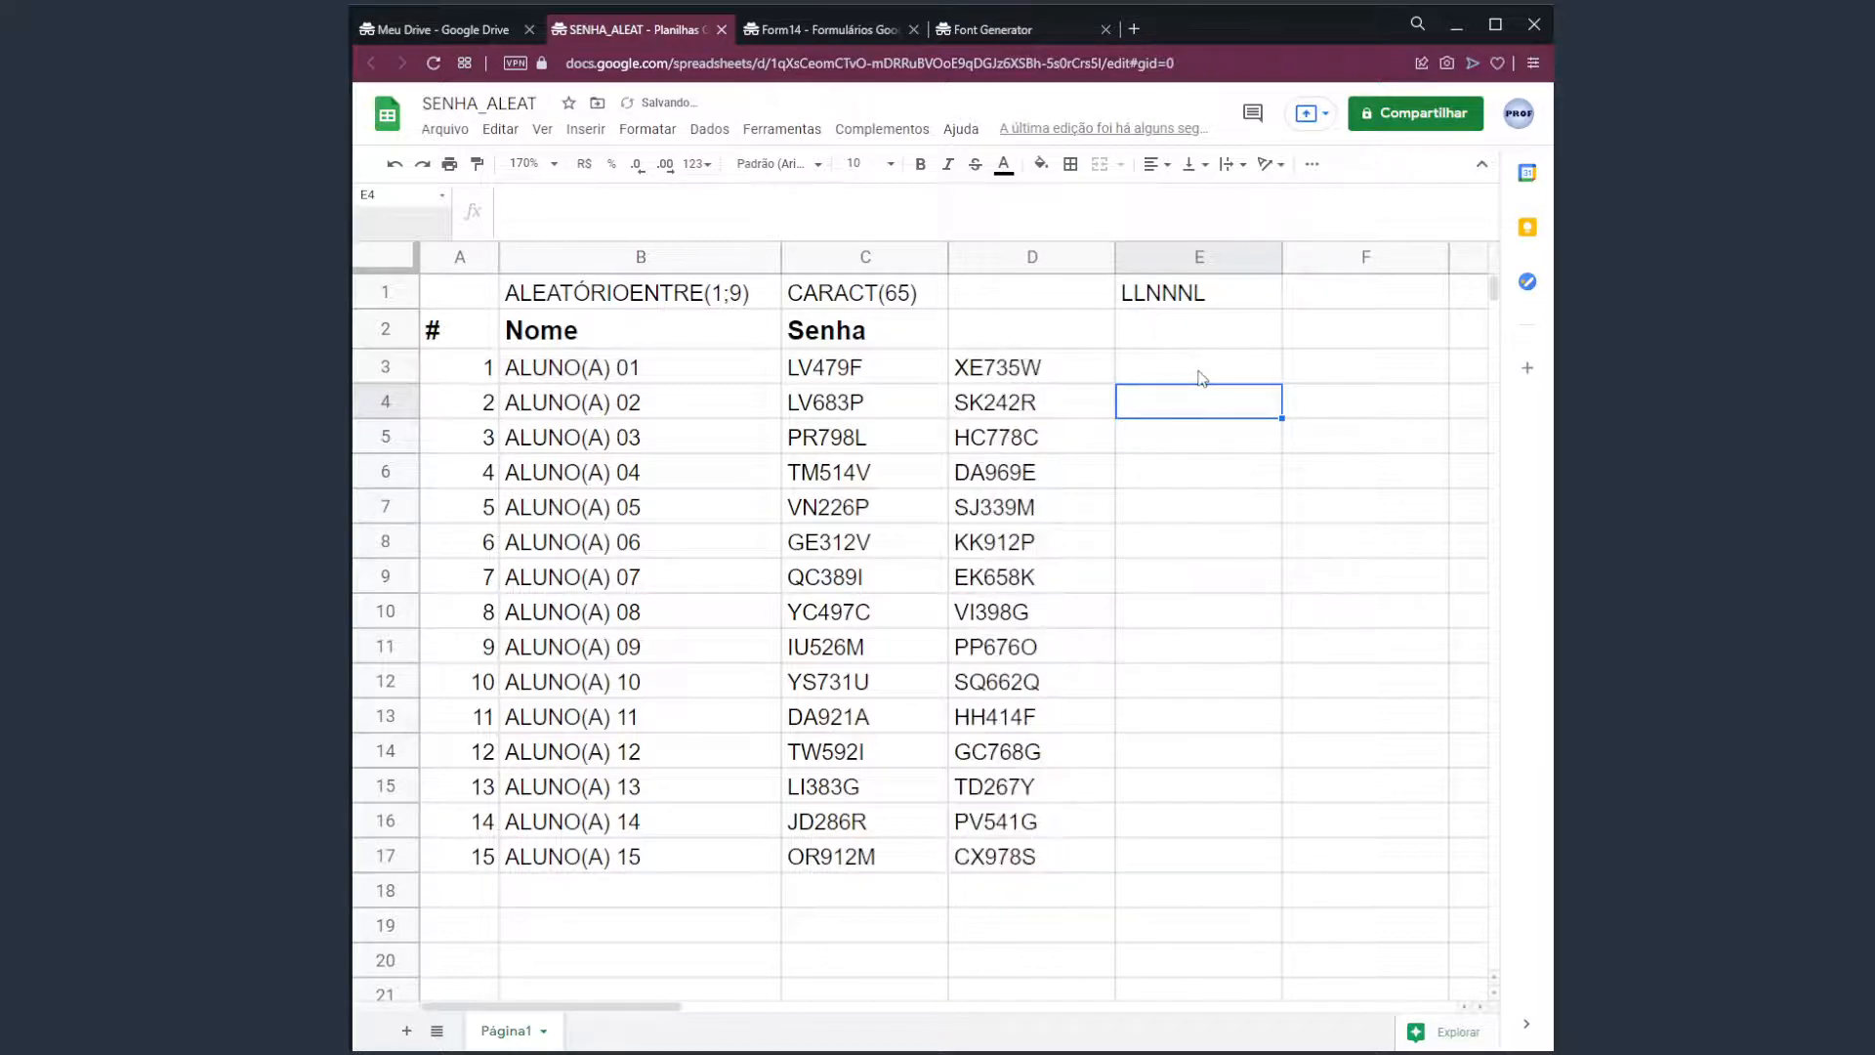
key(Delete)
drag(857, 367, 859, 860)
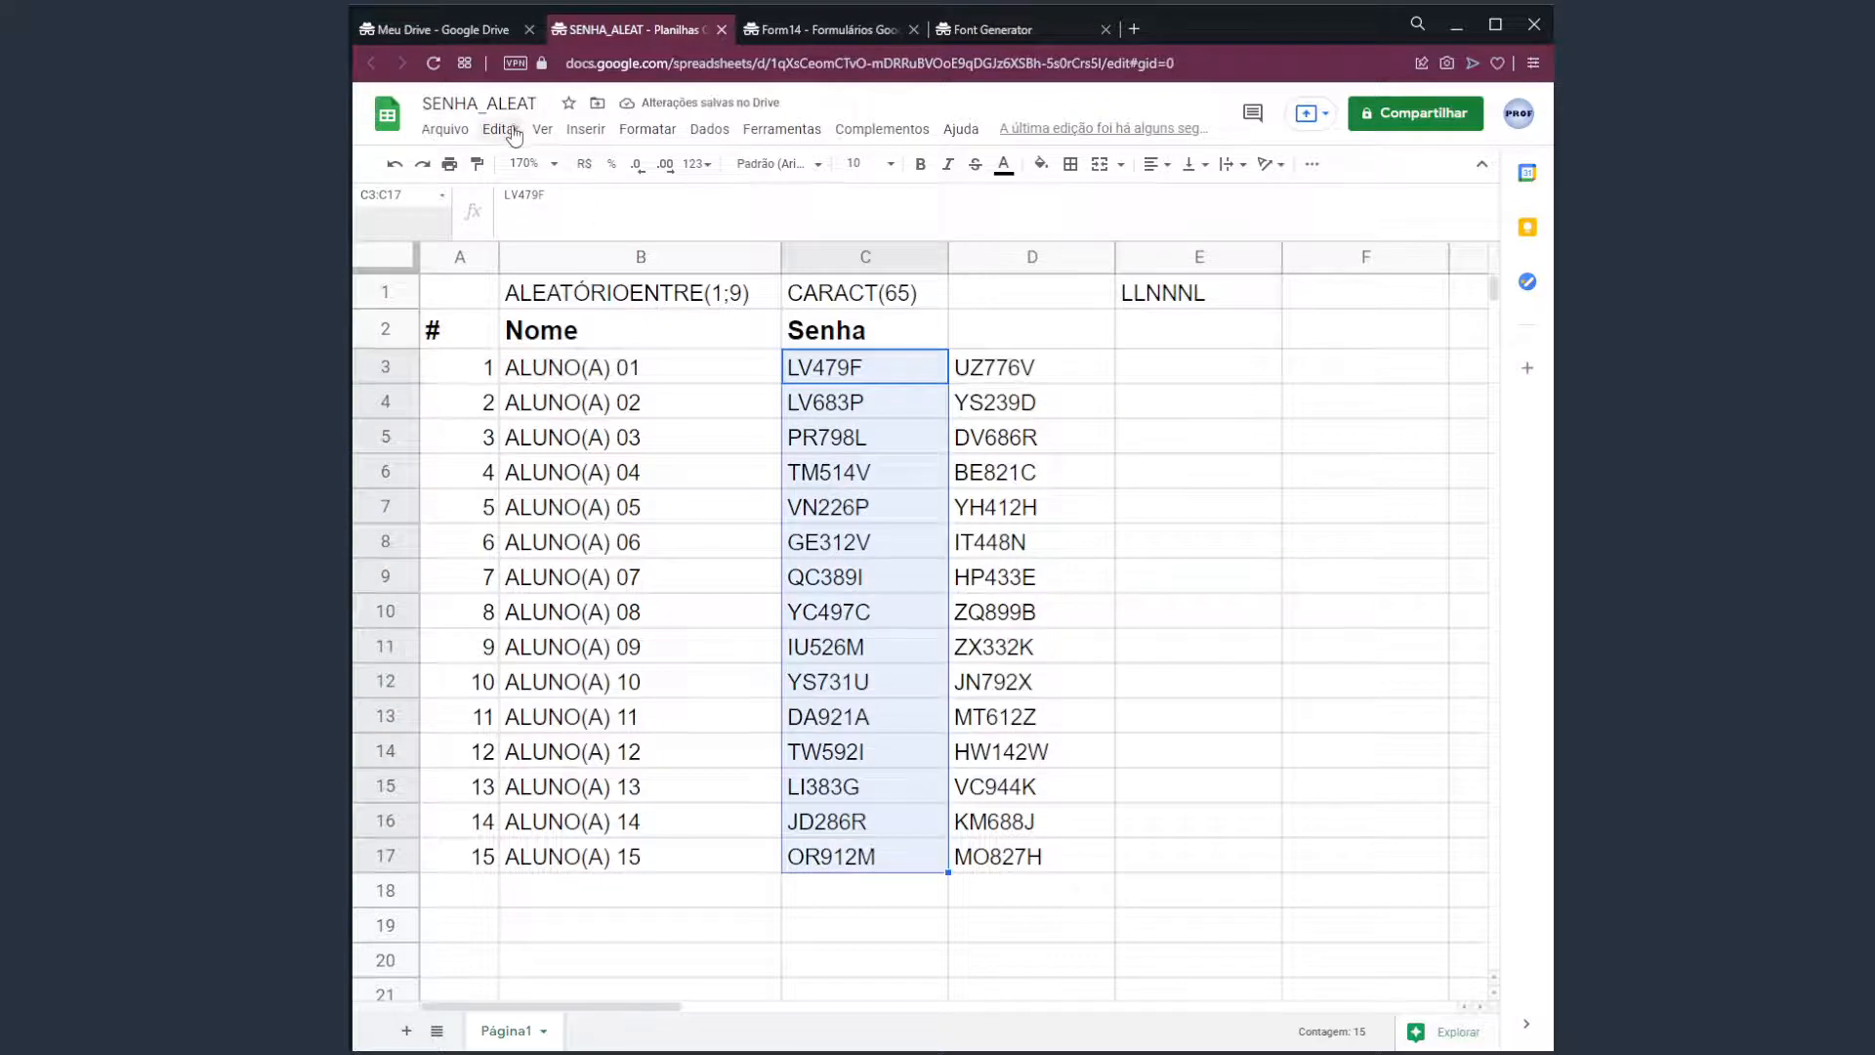
click(500, 129)
mouse_move(619, 343)
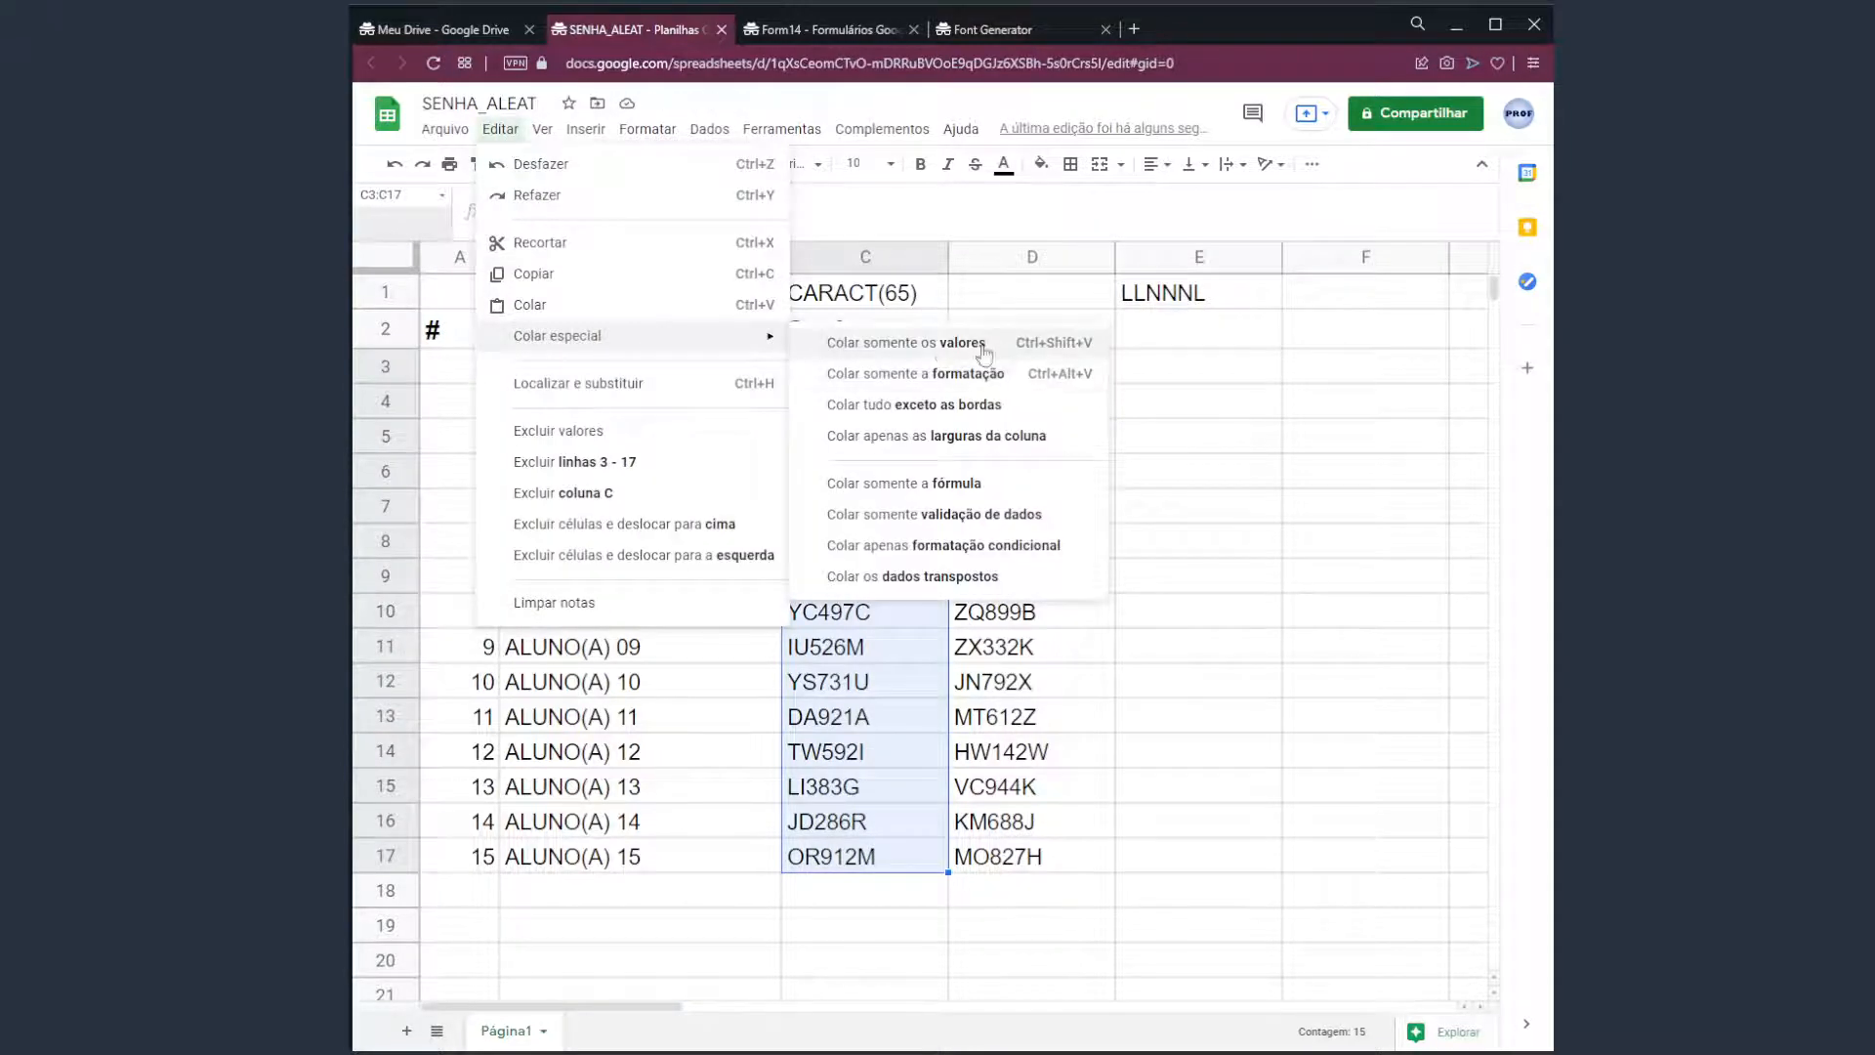
click(1118, 374)
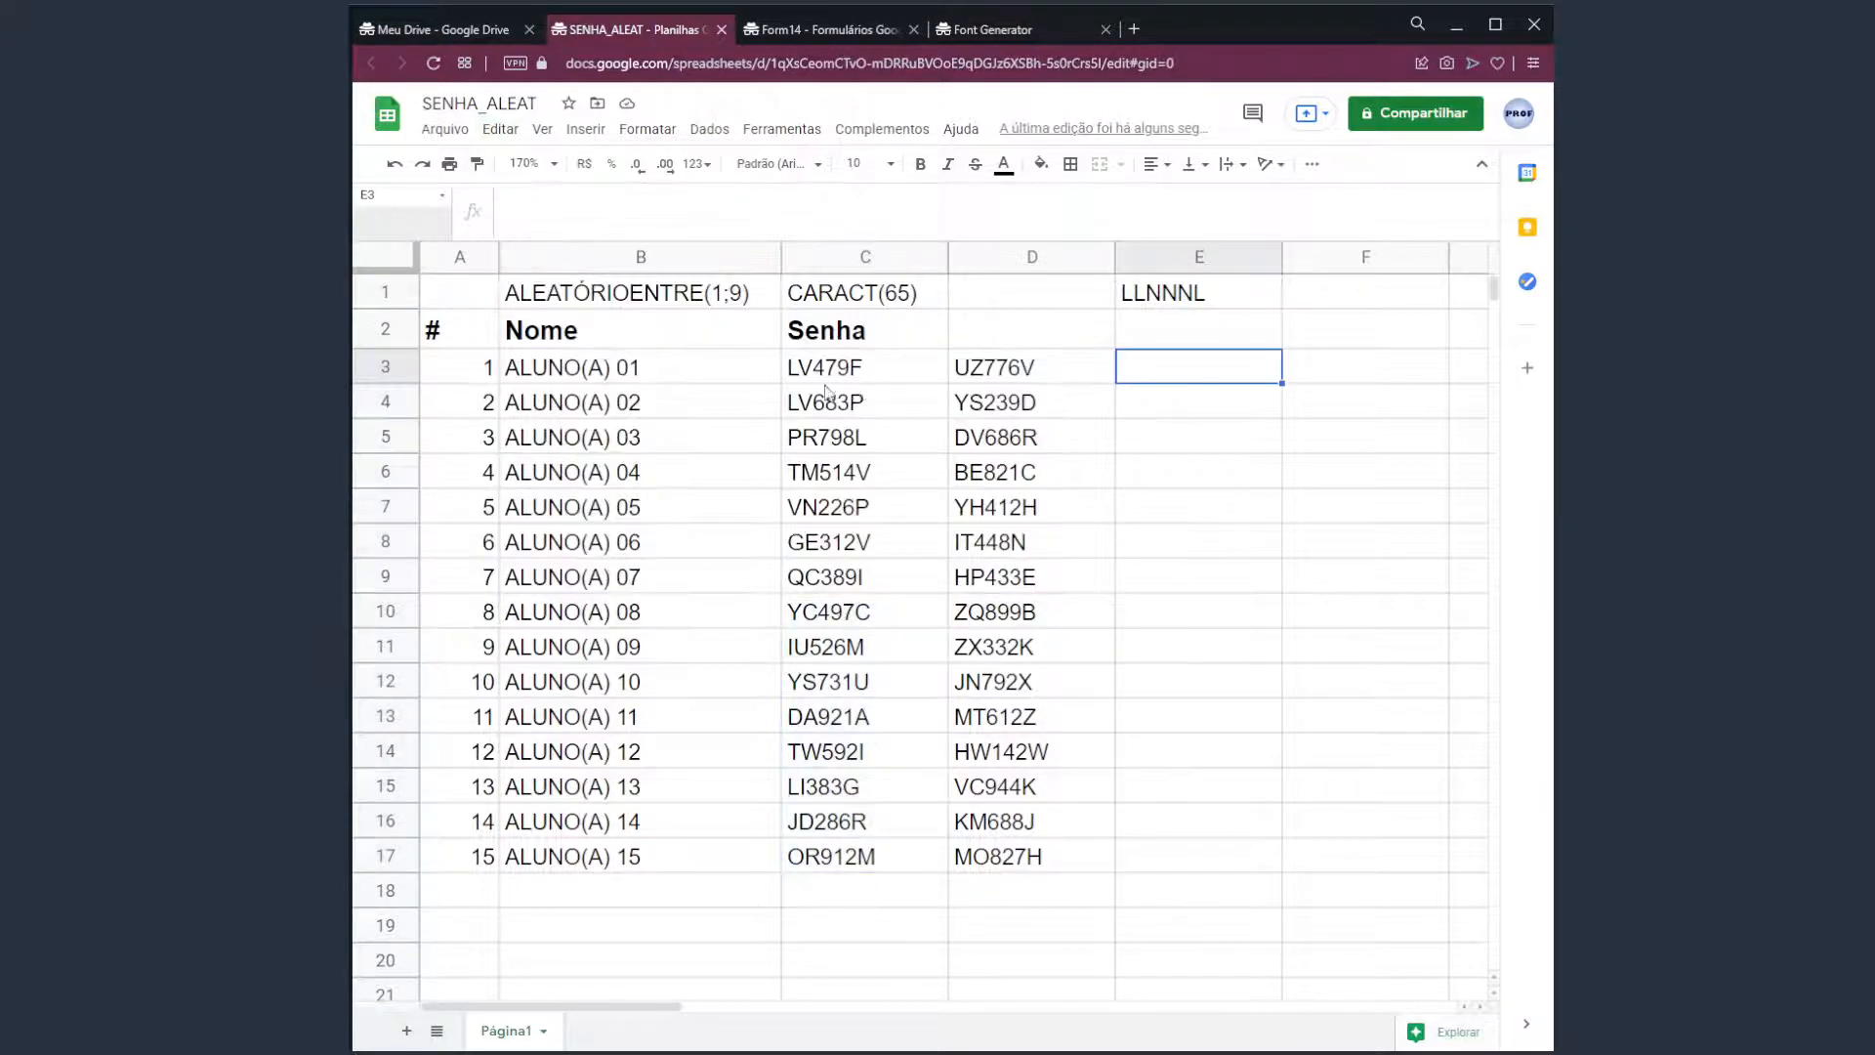
drag(847, 376, 850, 857)
click(1018, 420)
drag(869, 374, 864, 857)
click(830, 517)
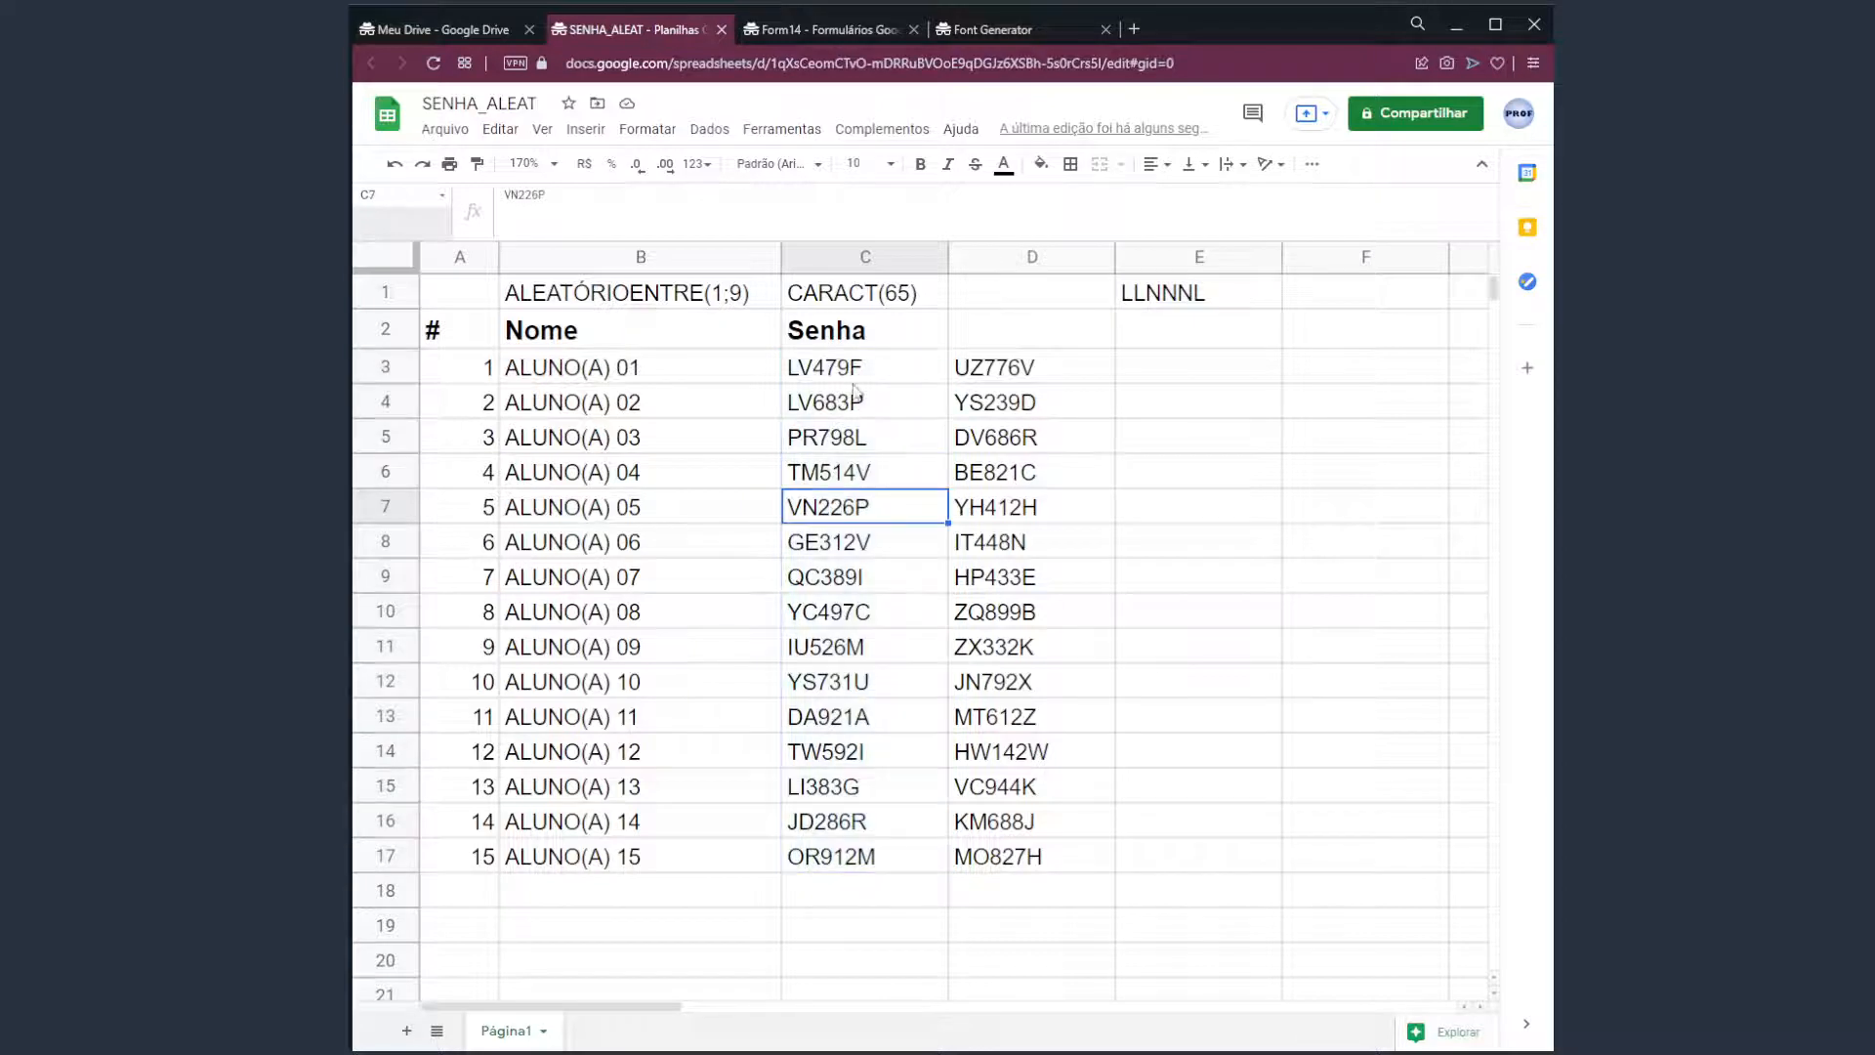
drag(859, 367, 886, 869)
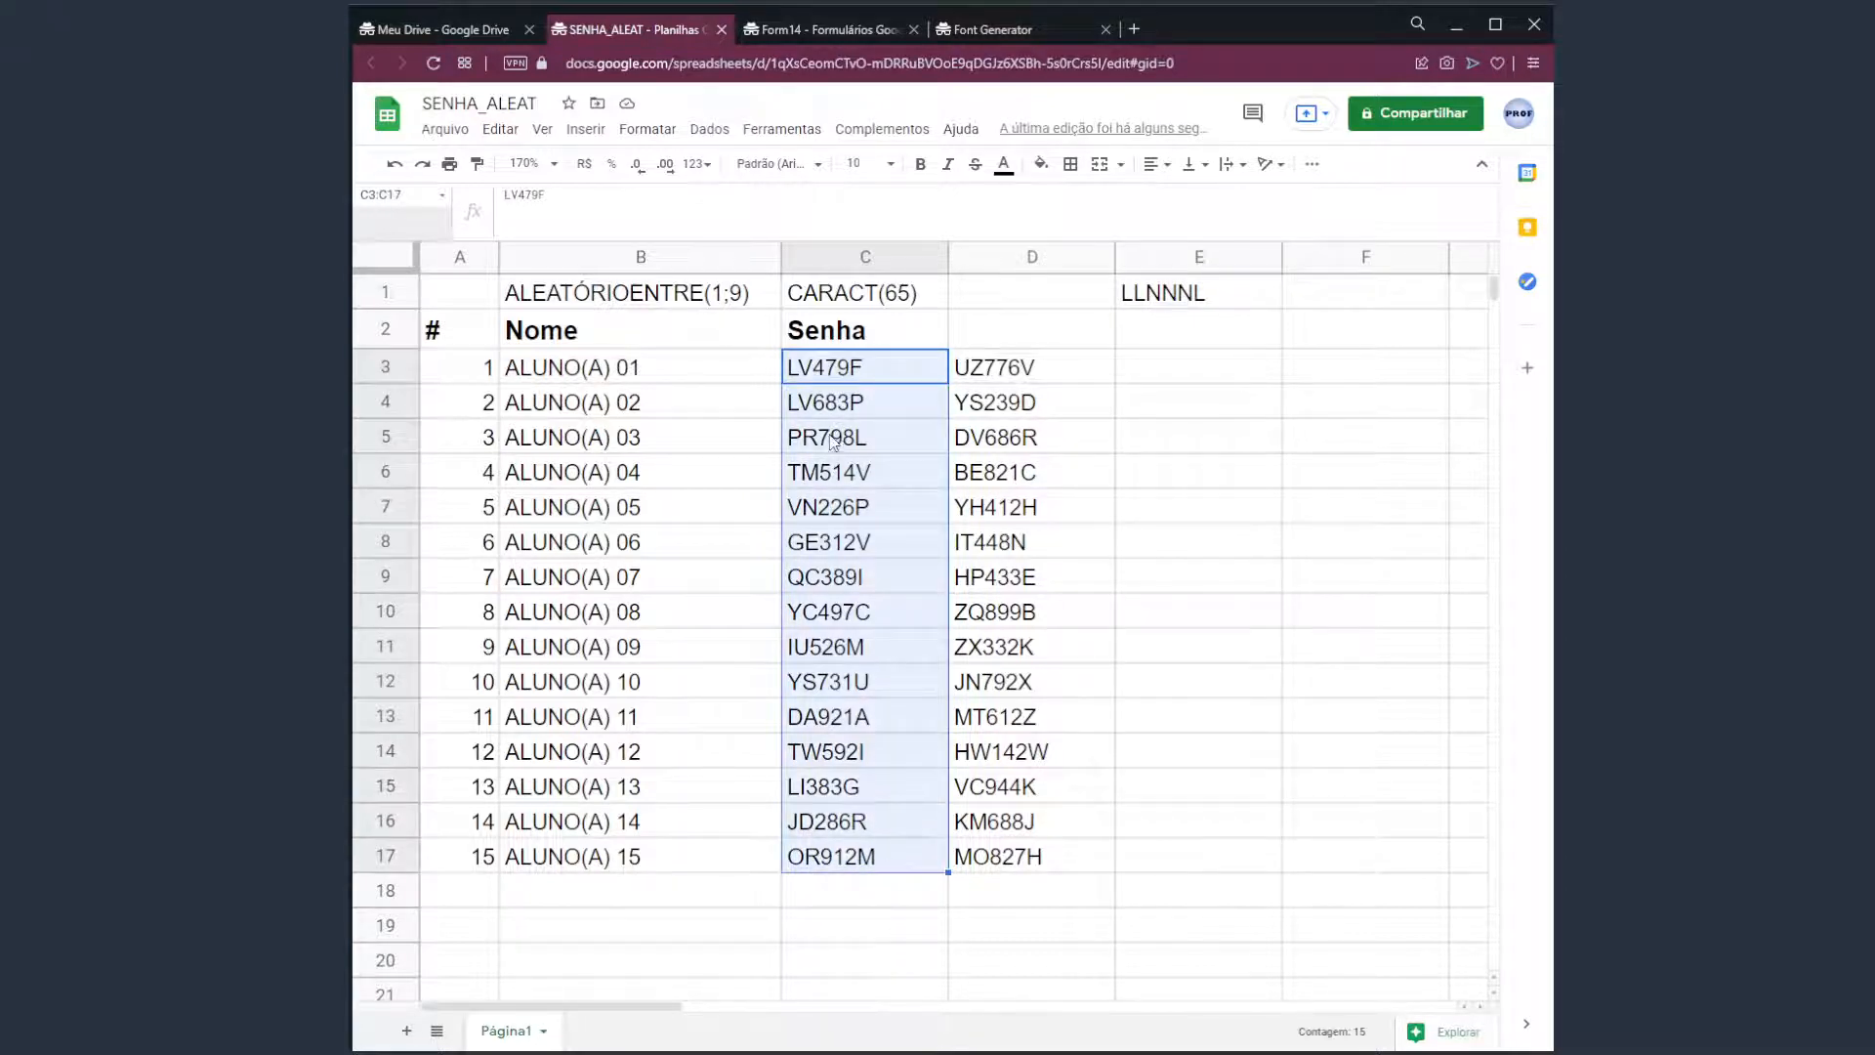
drag(860, 367, 860, 857)
click(991, 369)
drag(869, 367, 910, 871)
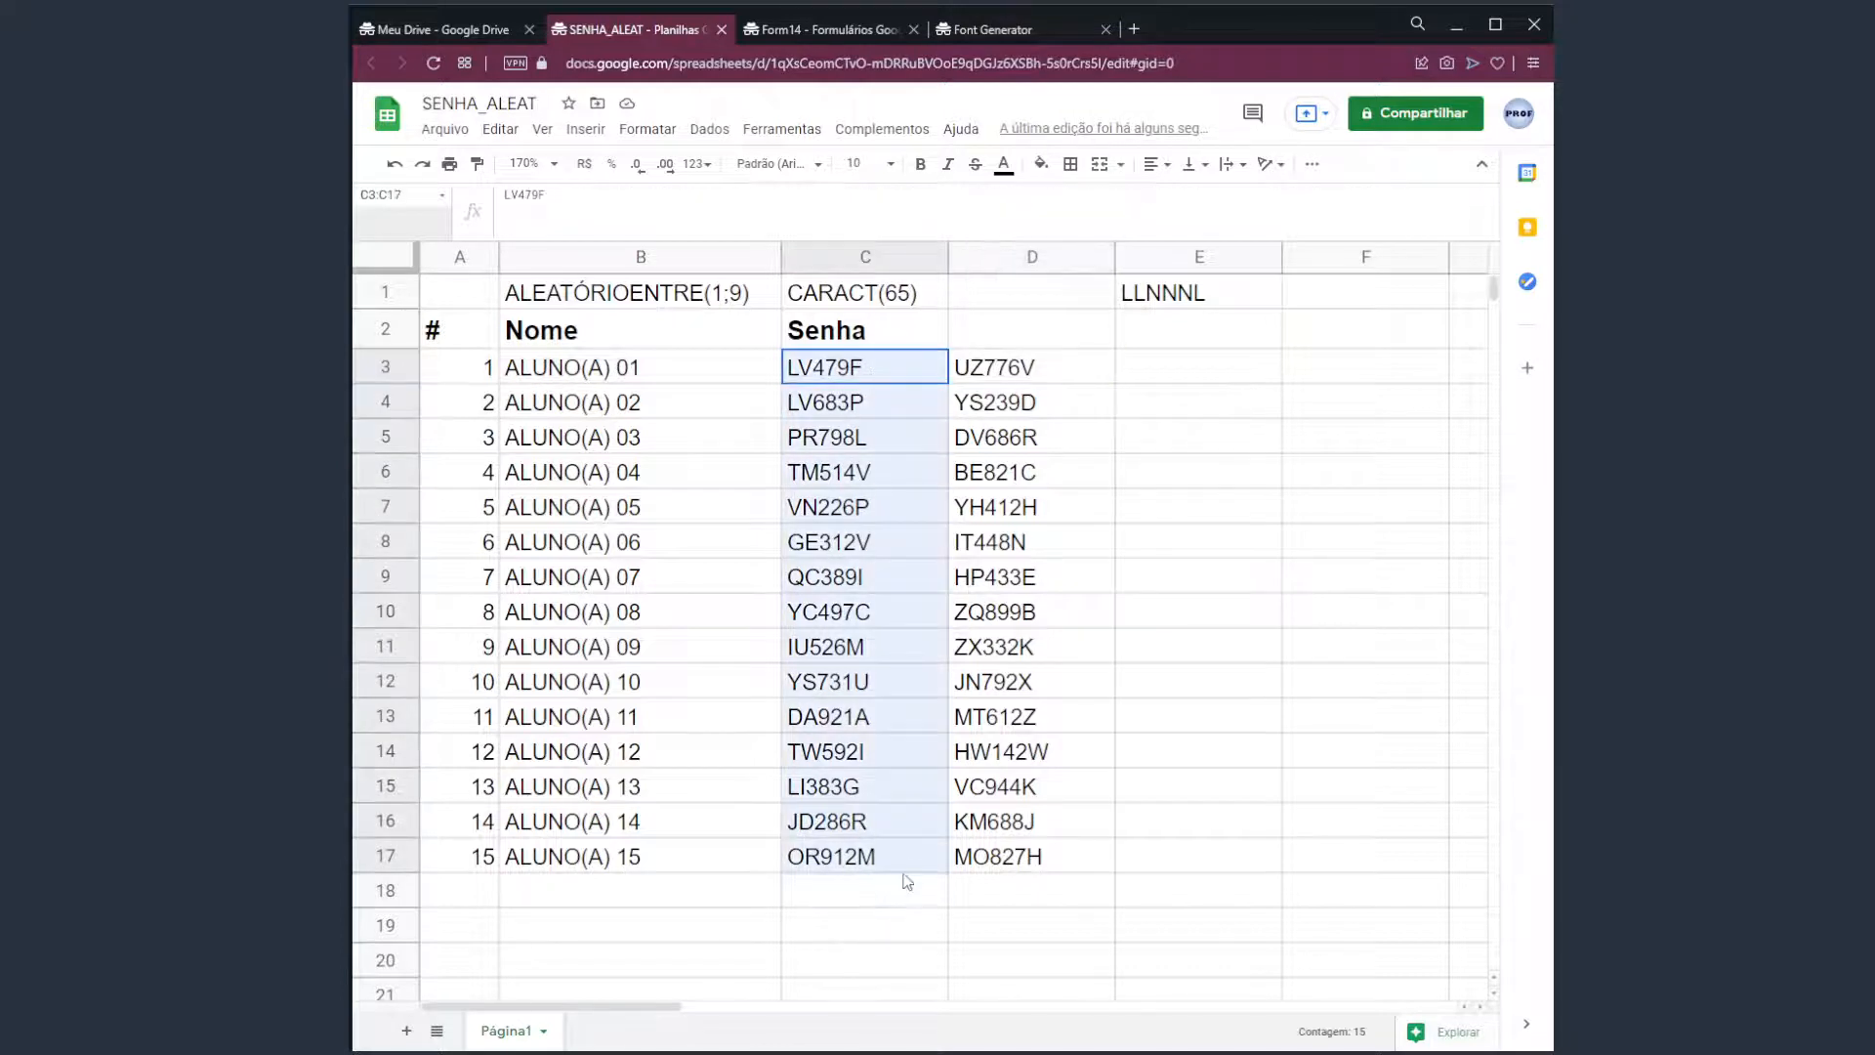
click(1167, 418)
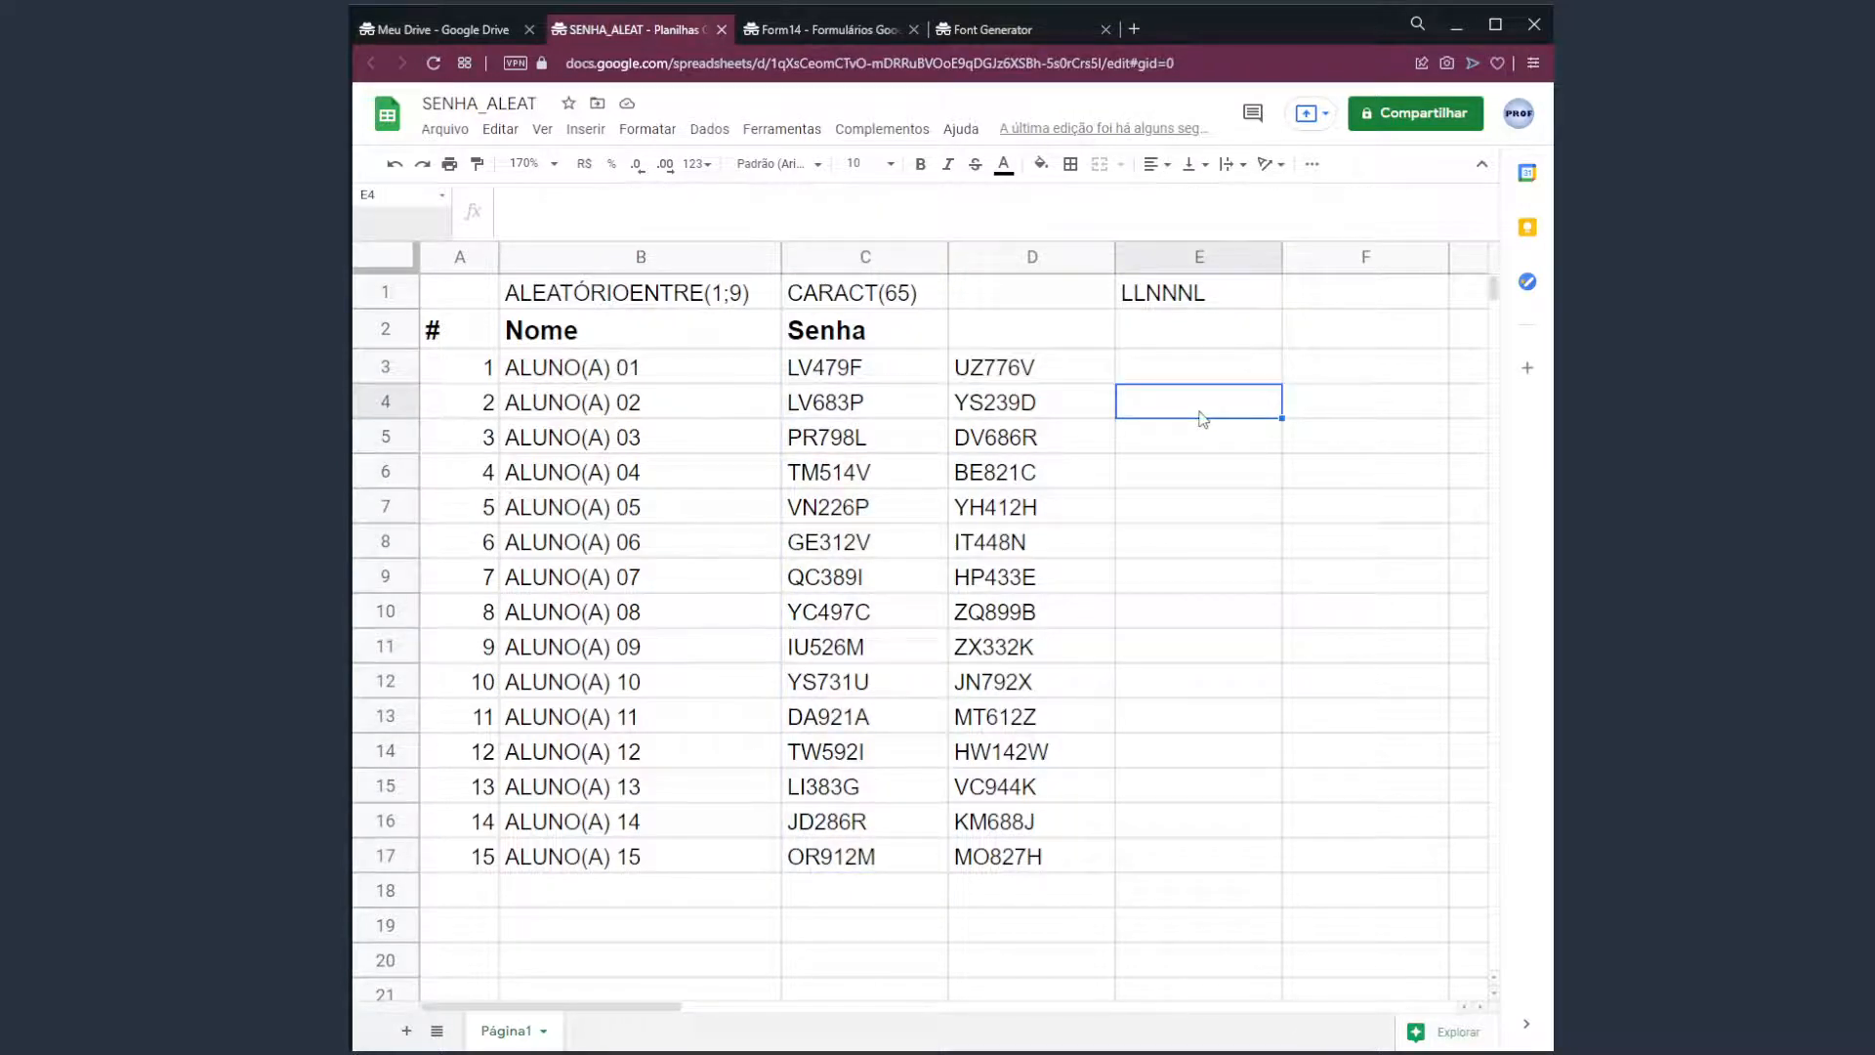
Trigger another recalculation so column D shows new codes like VS481S.
key(Delete)
key(Delete)
key(Delete)
key(Delete)
key(Delete)
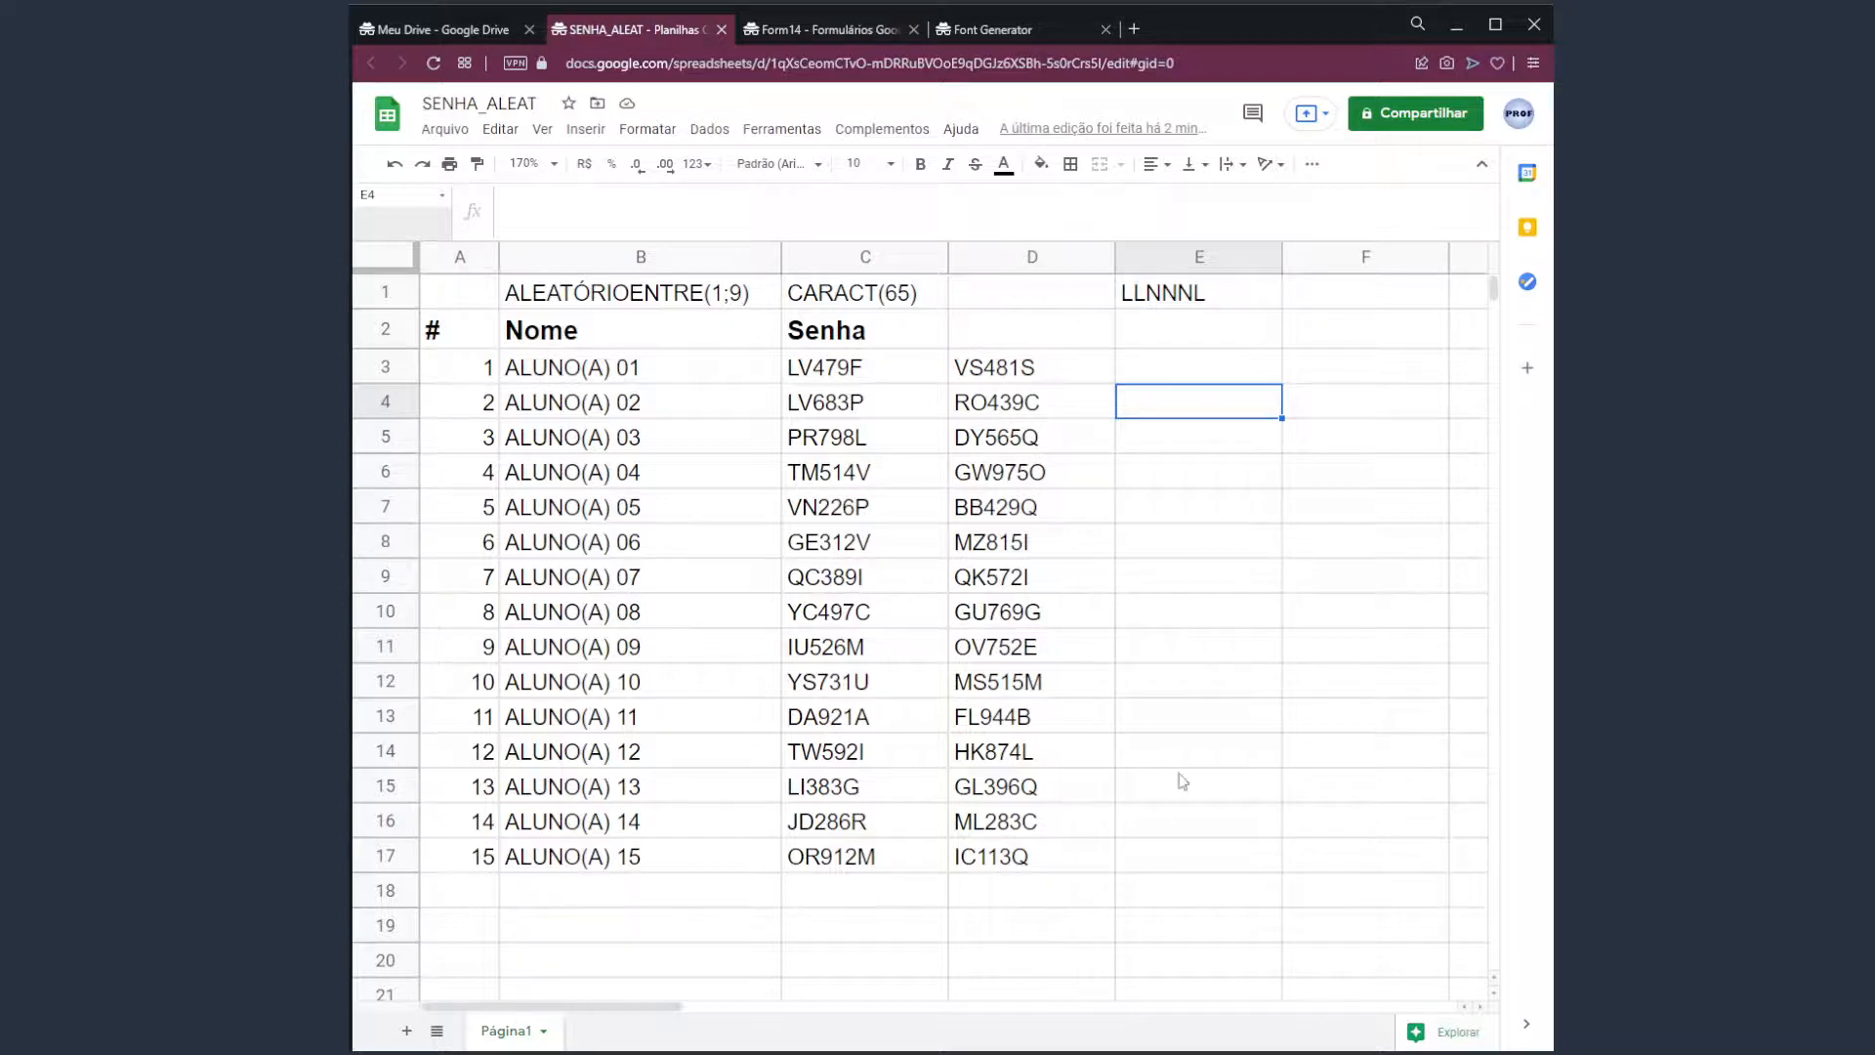
Copy the second set of 15 passwords in D3:D17.
click(727, 938)
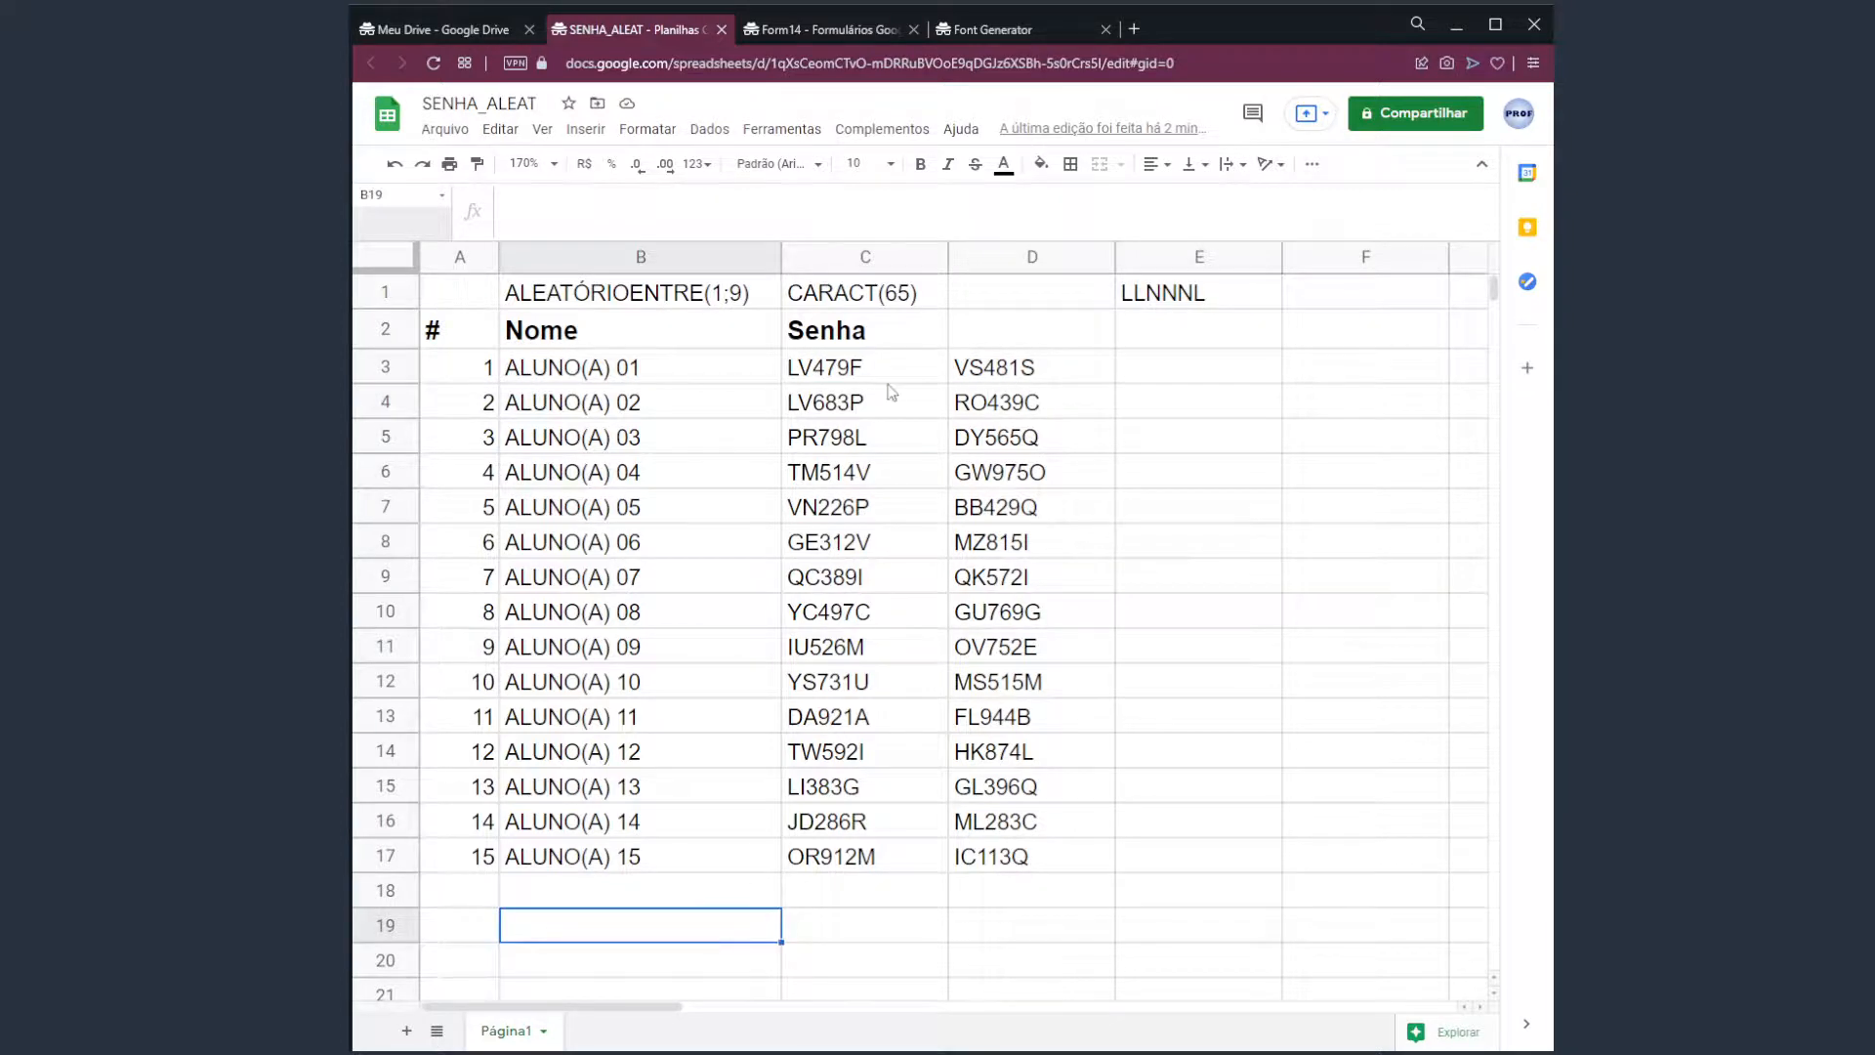
drag(887, 385, 891, 858)
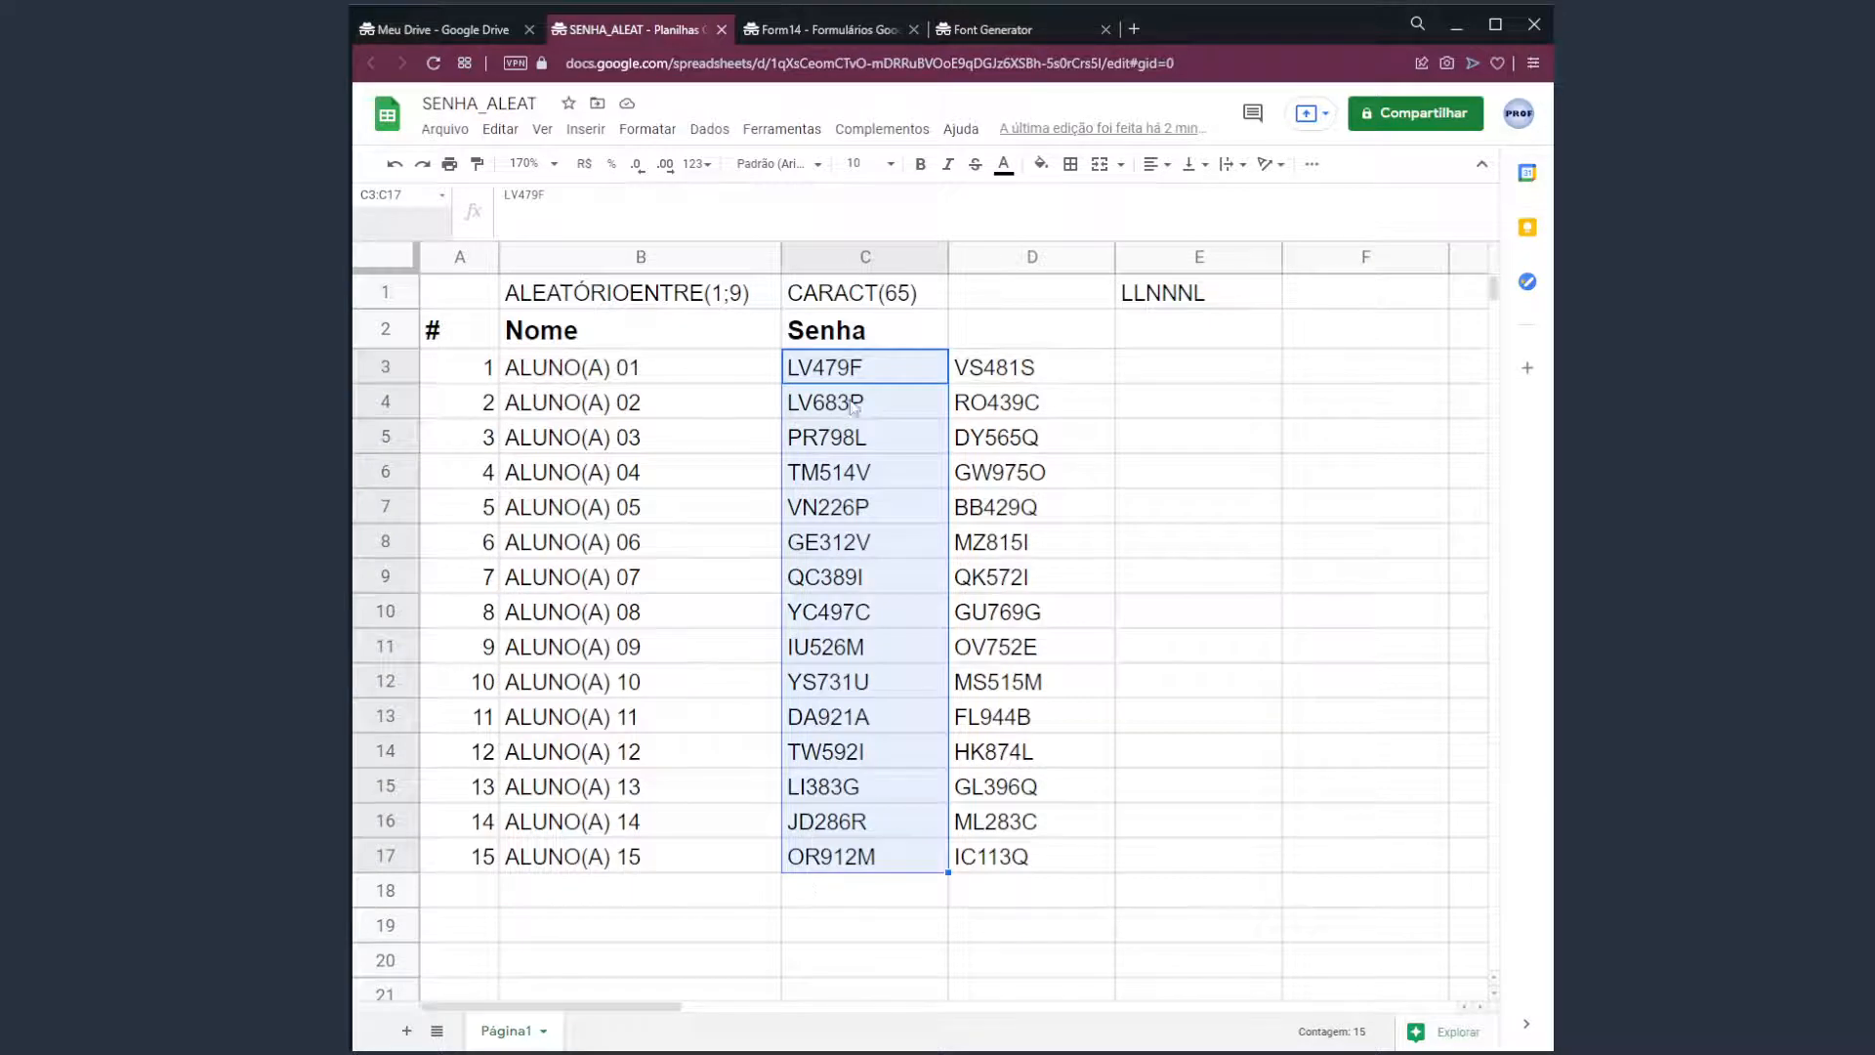
click(635, 933)
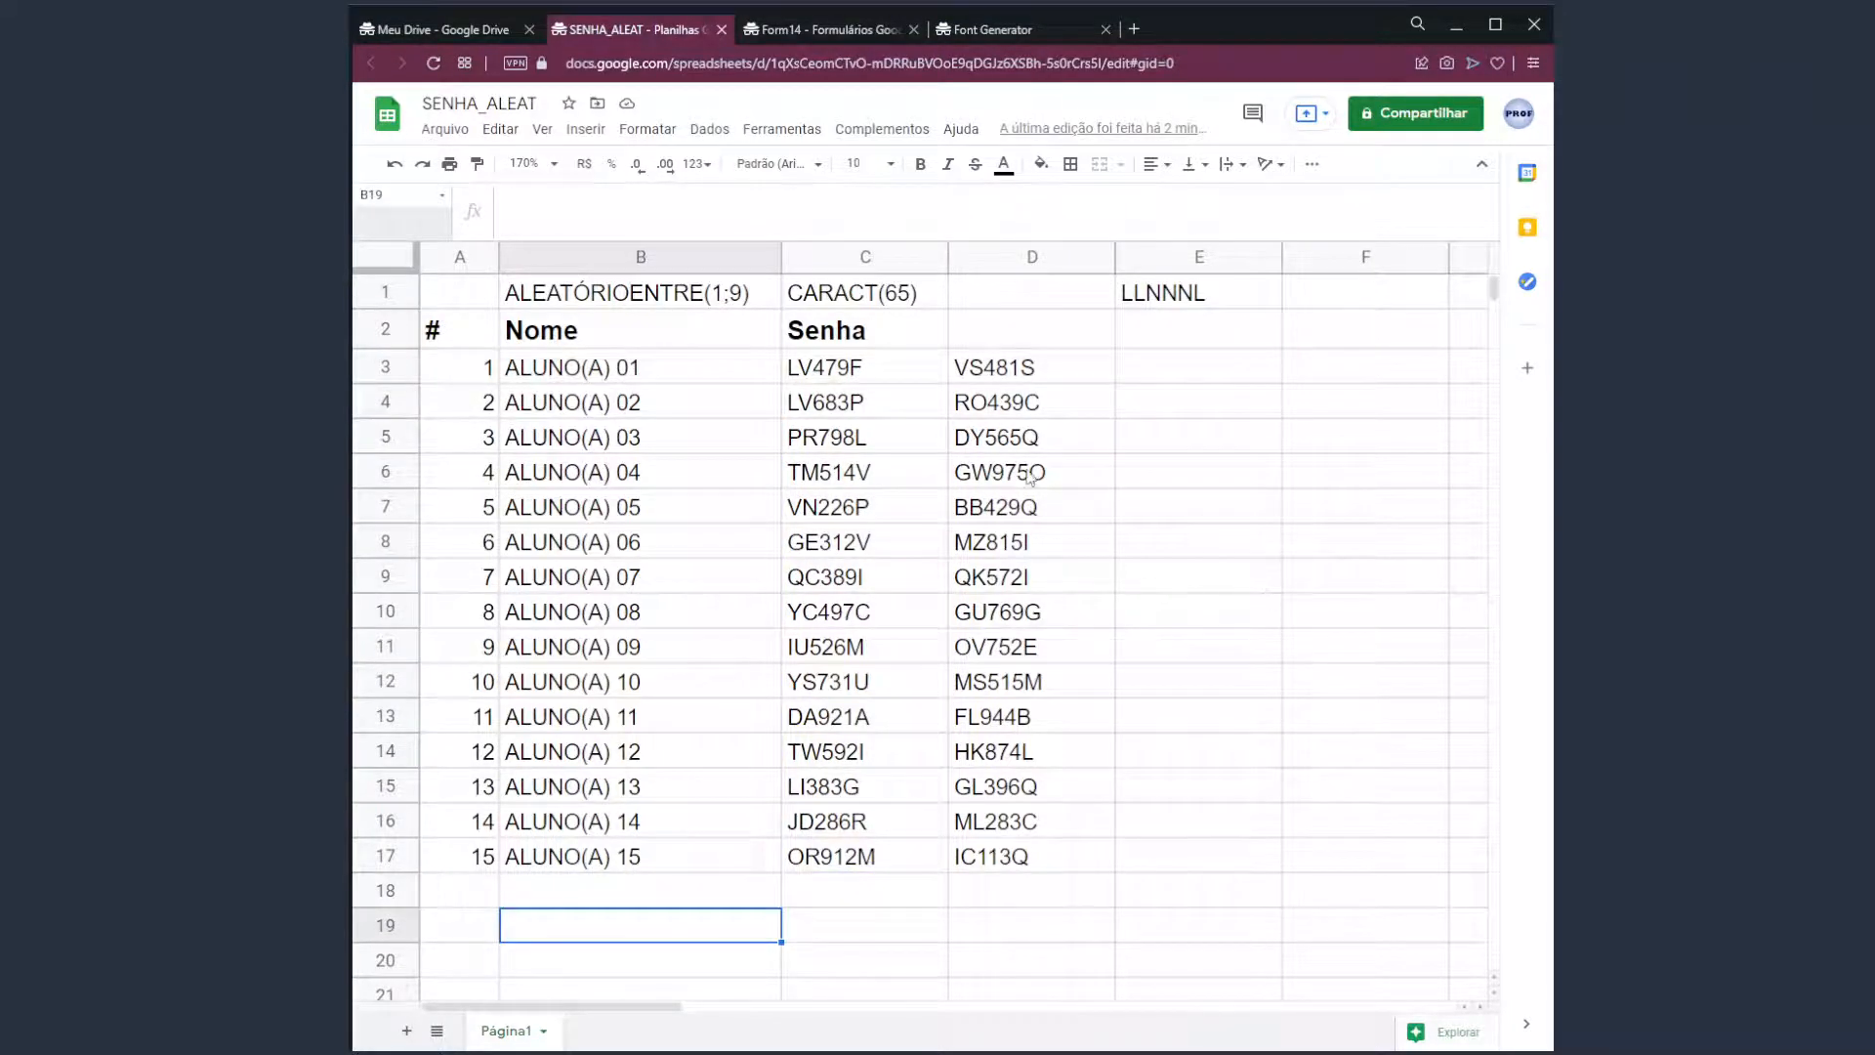
drag(1026, 369, 1046, 853)
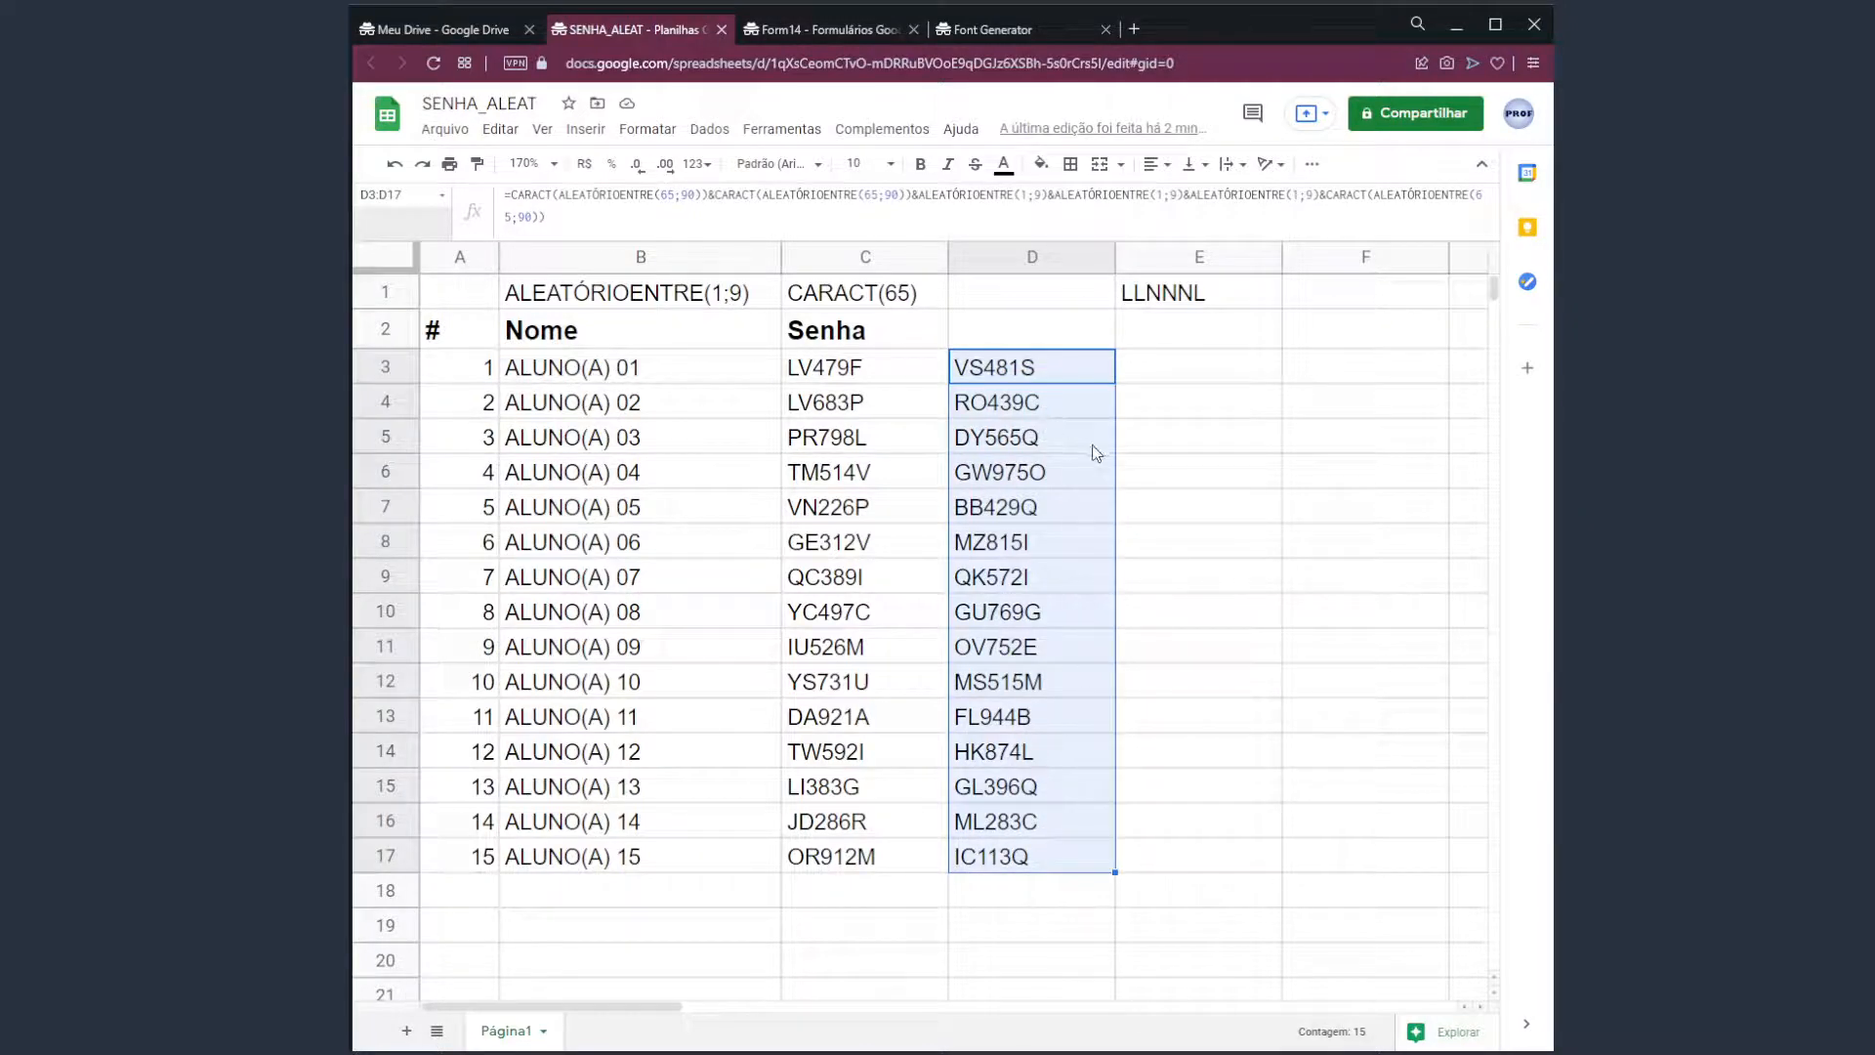
click(1063, 384)
drag(1062, 388, 1059, 859)
key(ctrl+c)
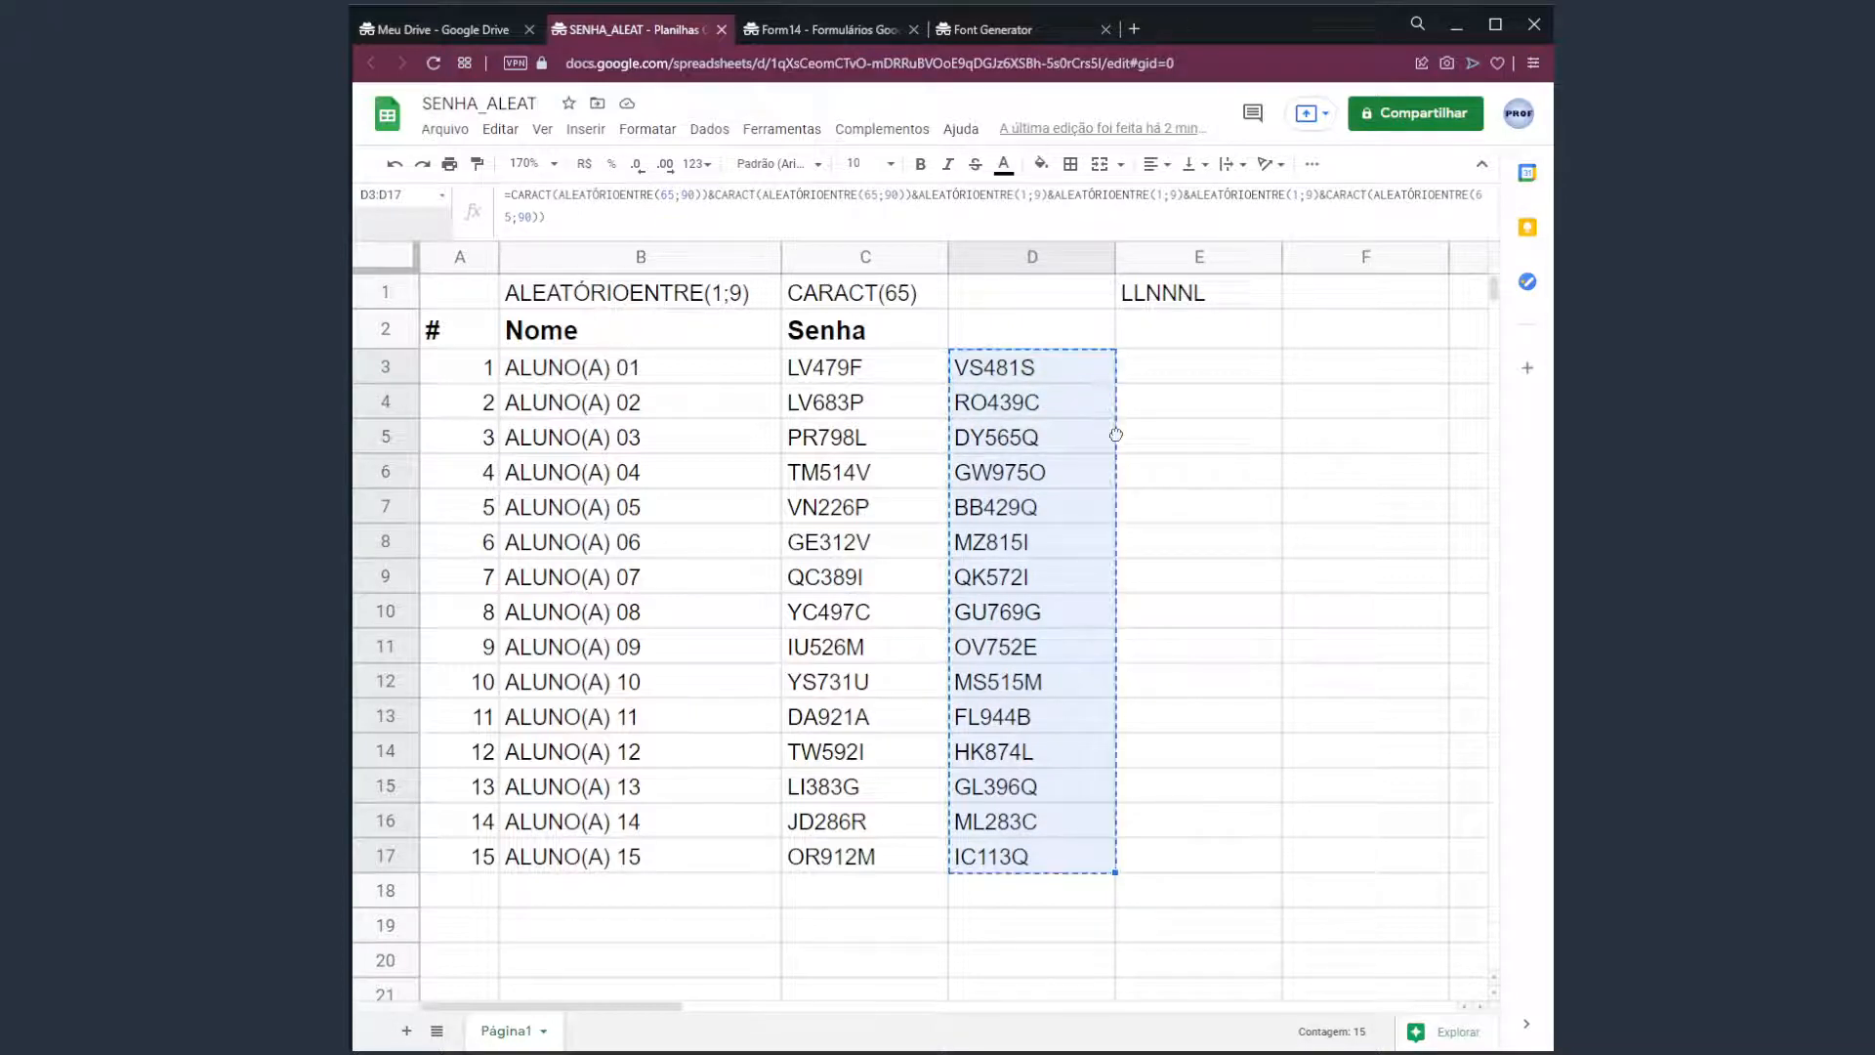
Drag the block into J3:J17, then return left and select the Senha values C3:C17.
drag(1115, 434, 1292, 368)
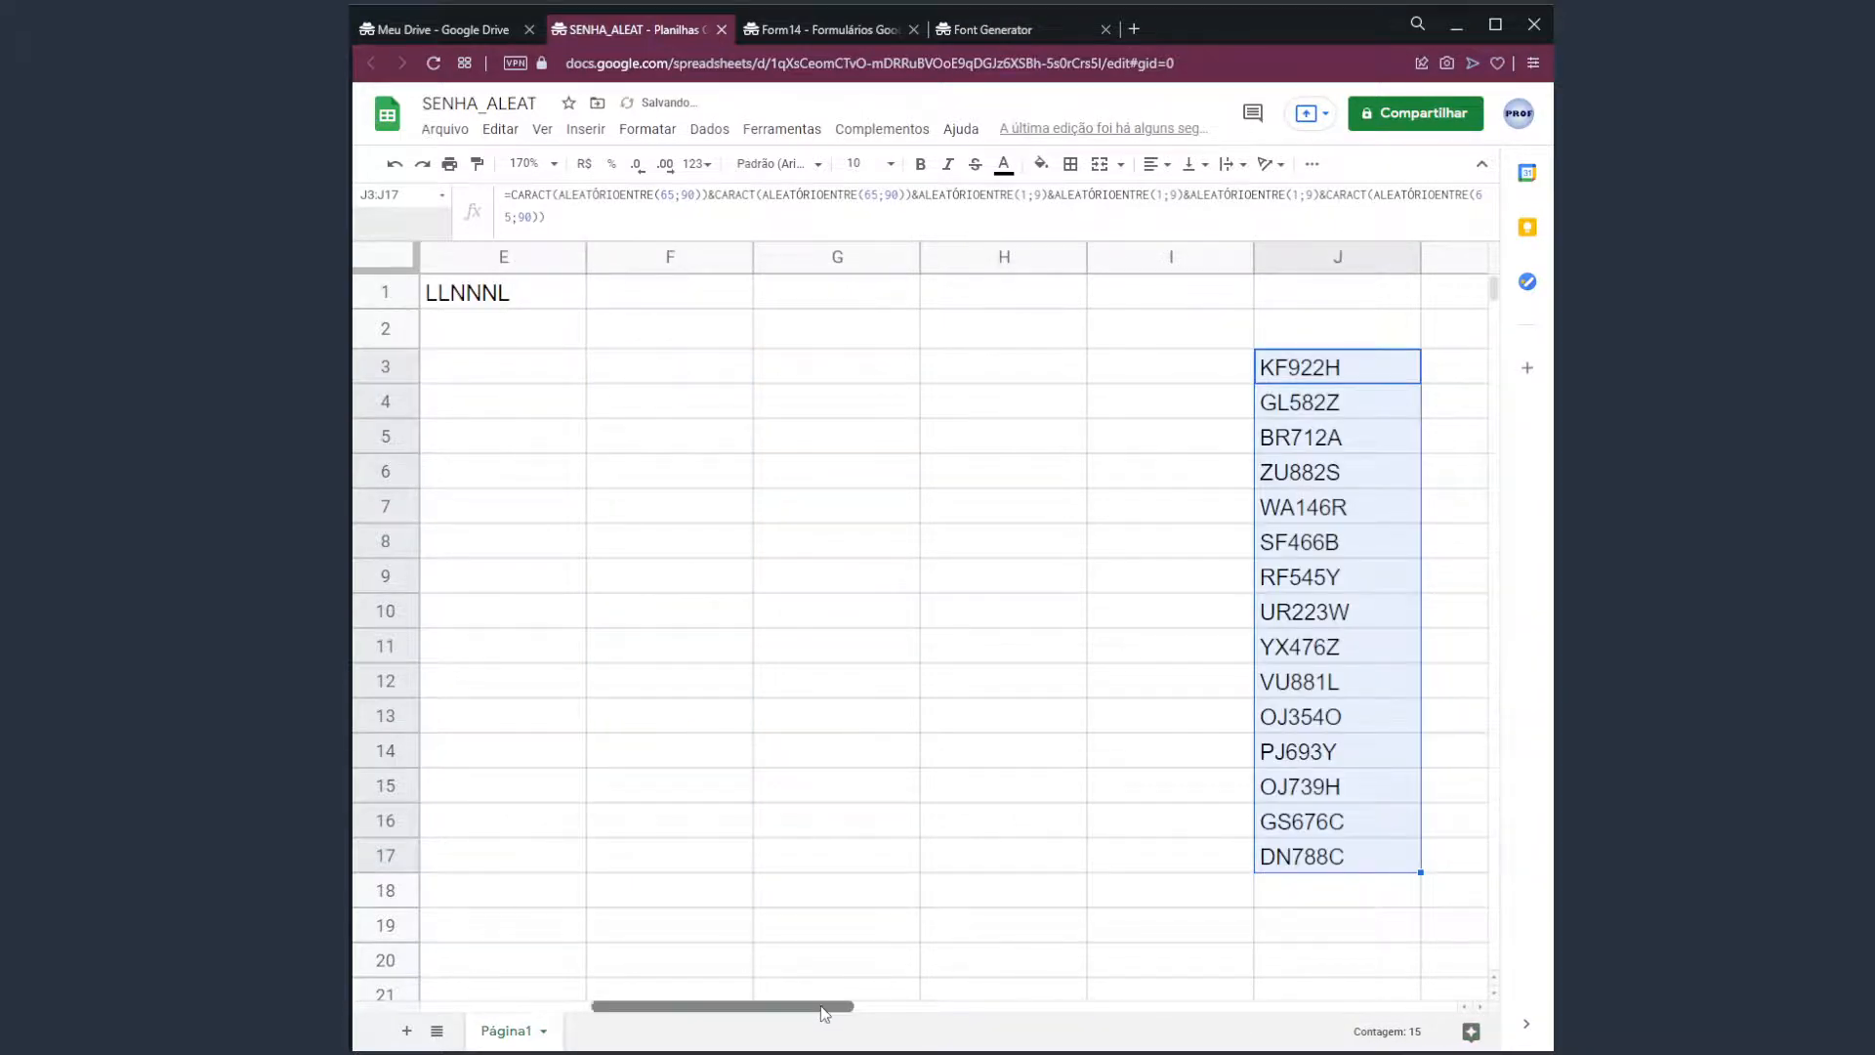
drag(825, 1007, 894, 1012)
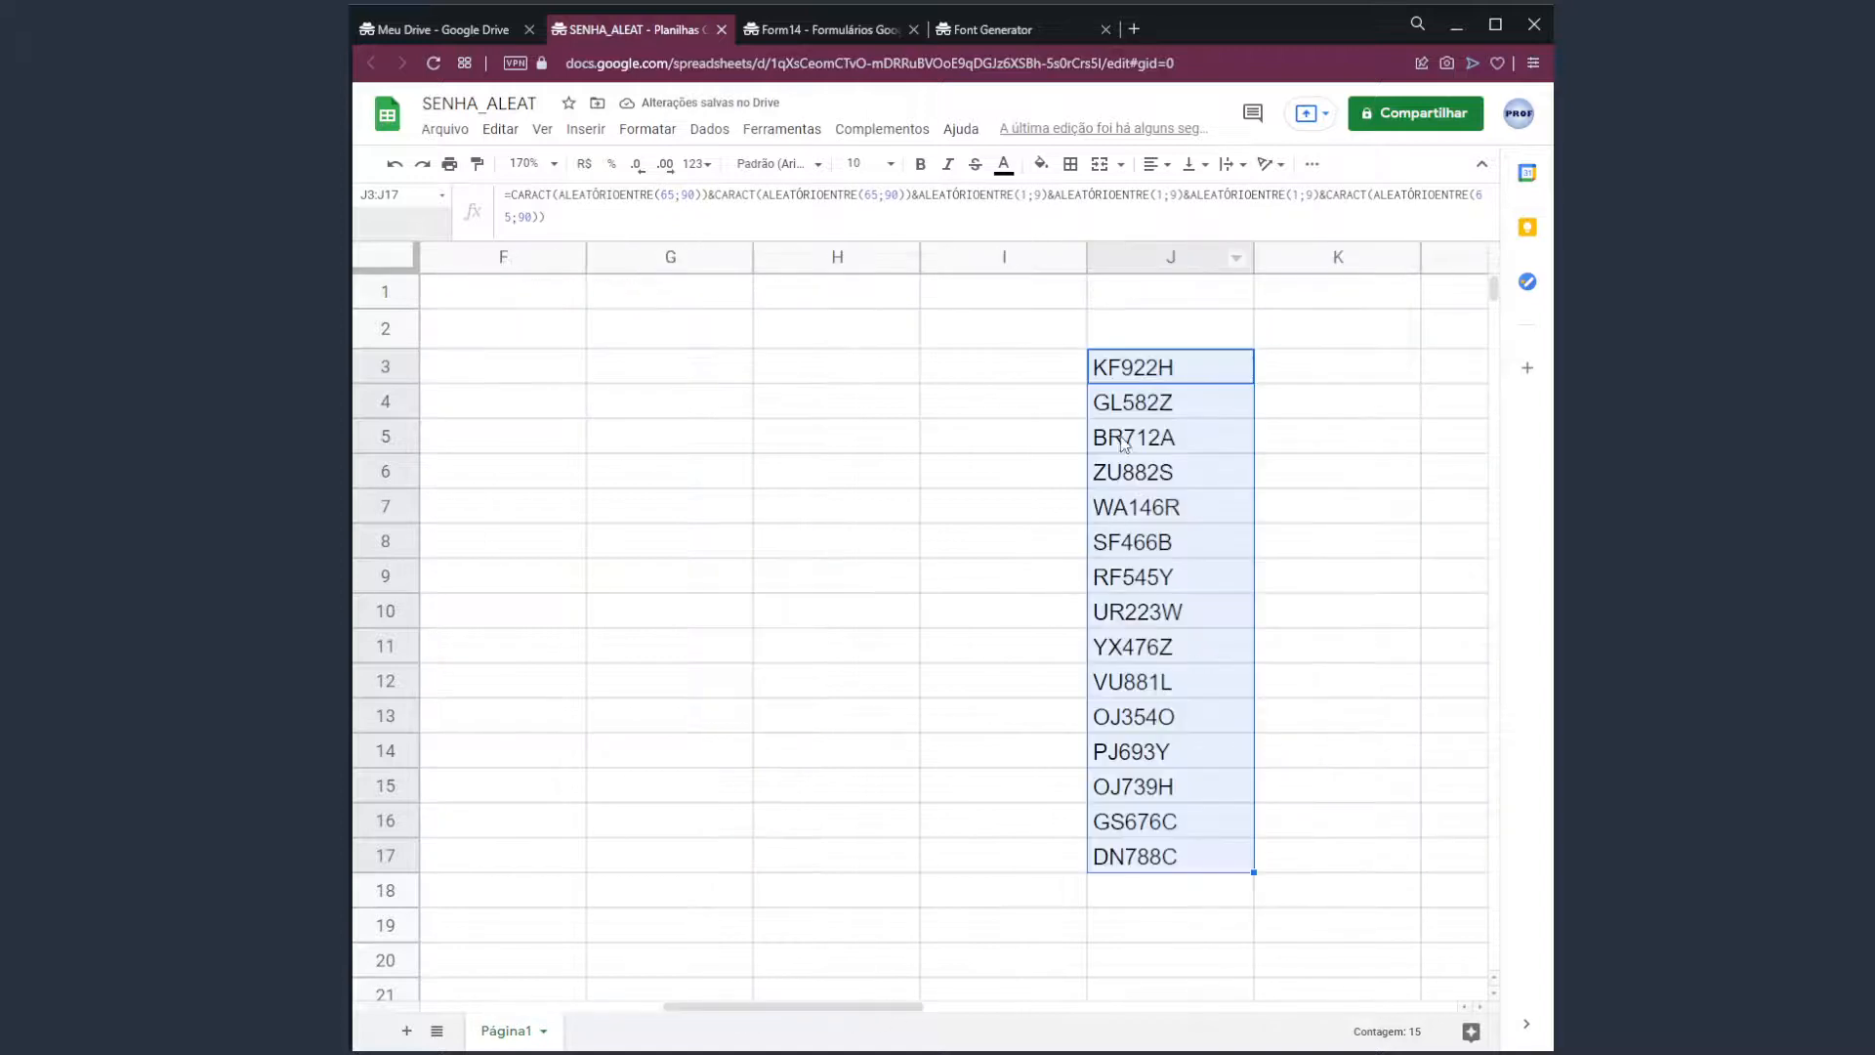
click(1143, 376)
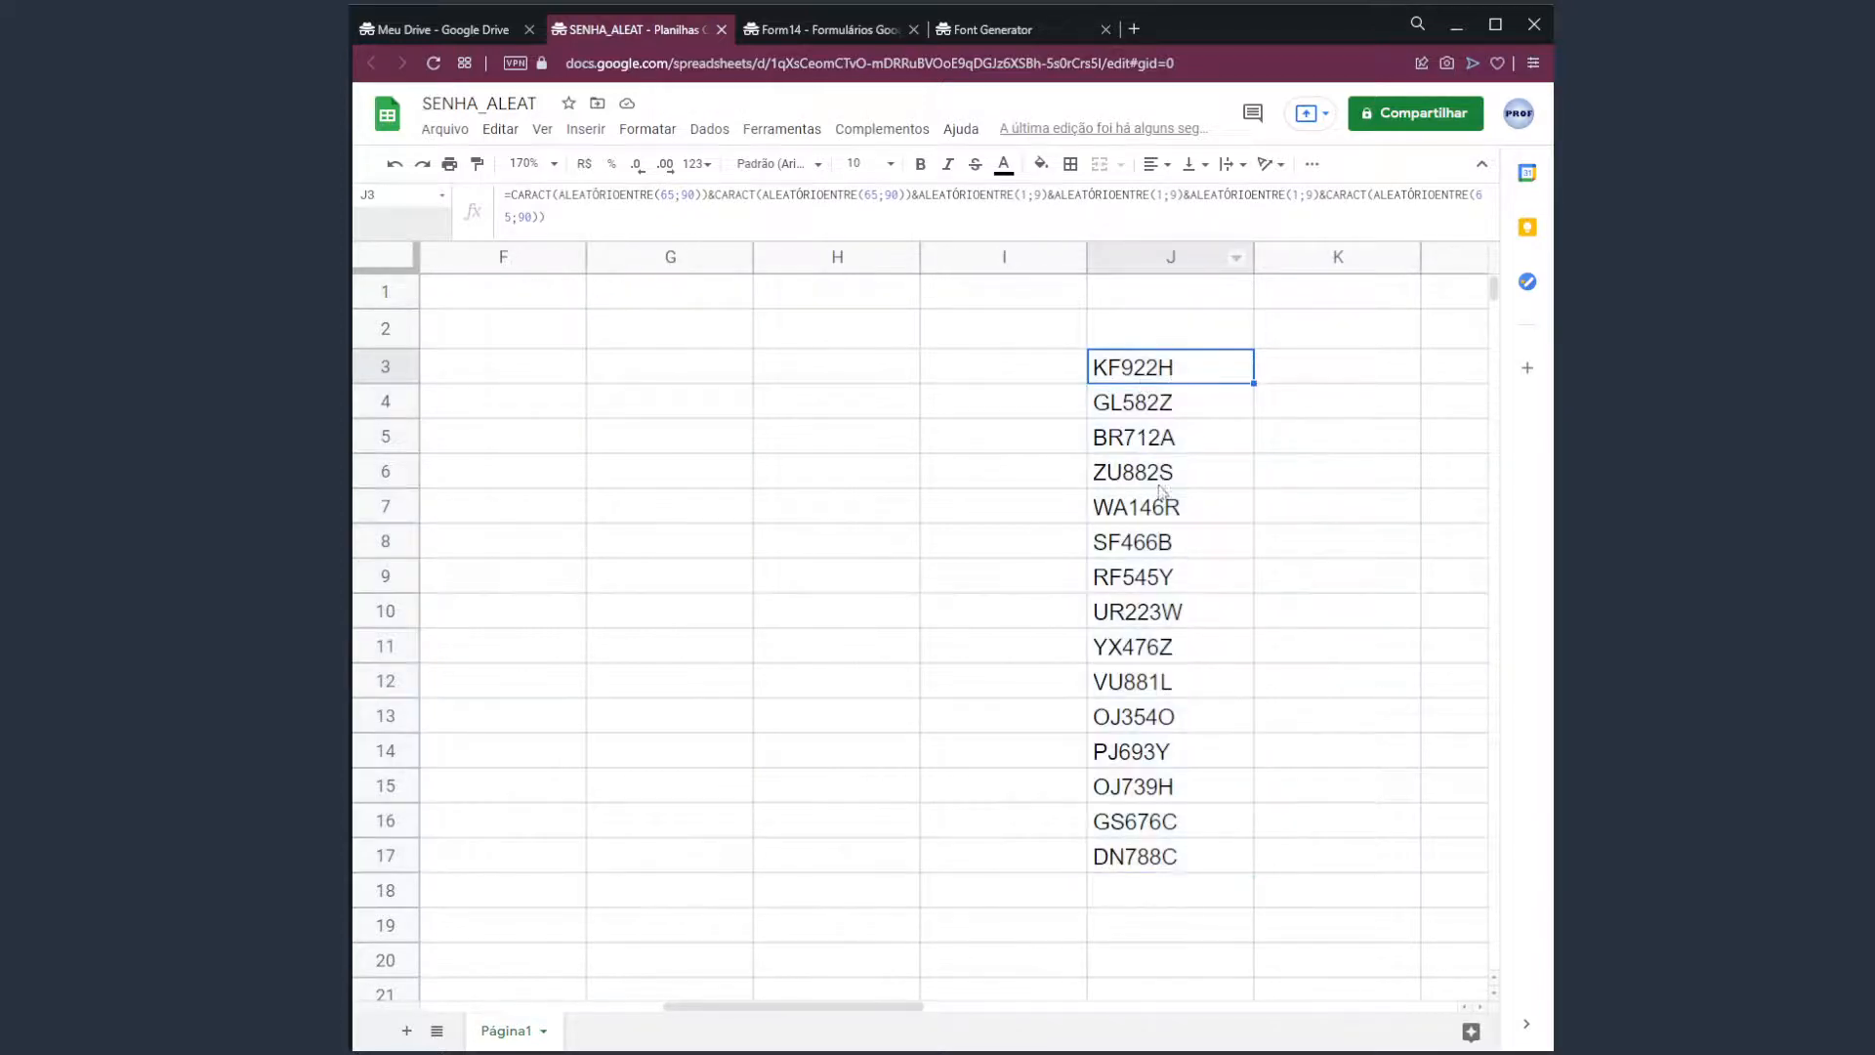
drag(909, 1011, 691, 1011)
drag(816, 377, 833, 865)
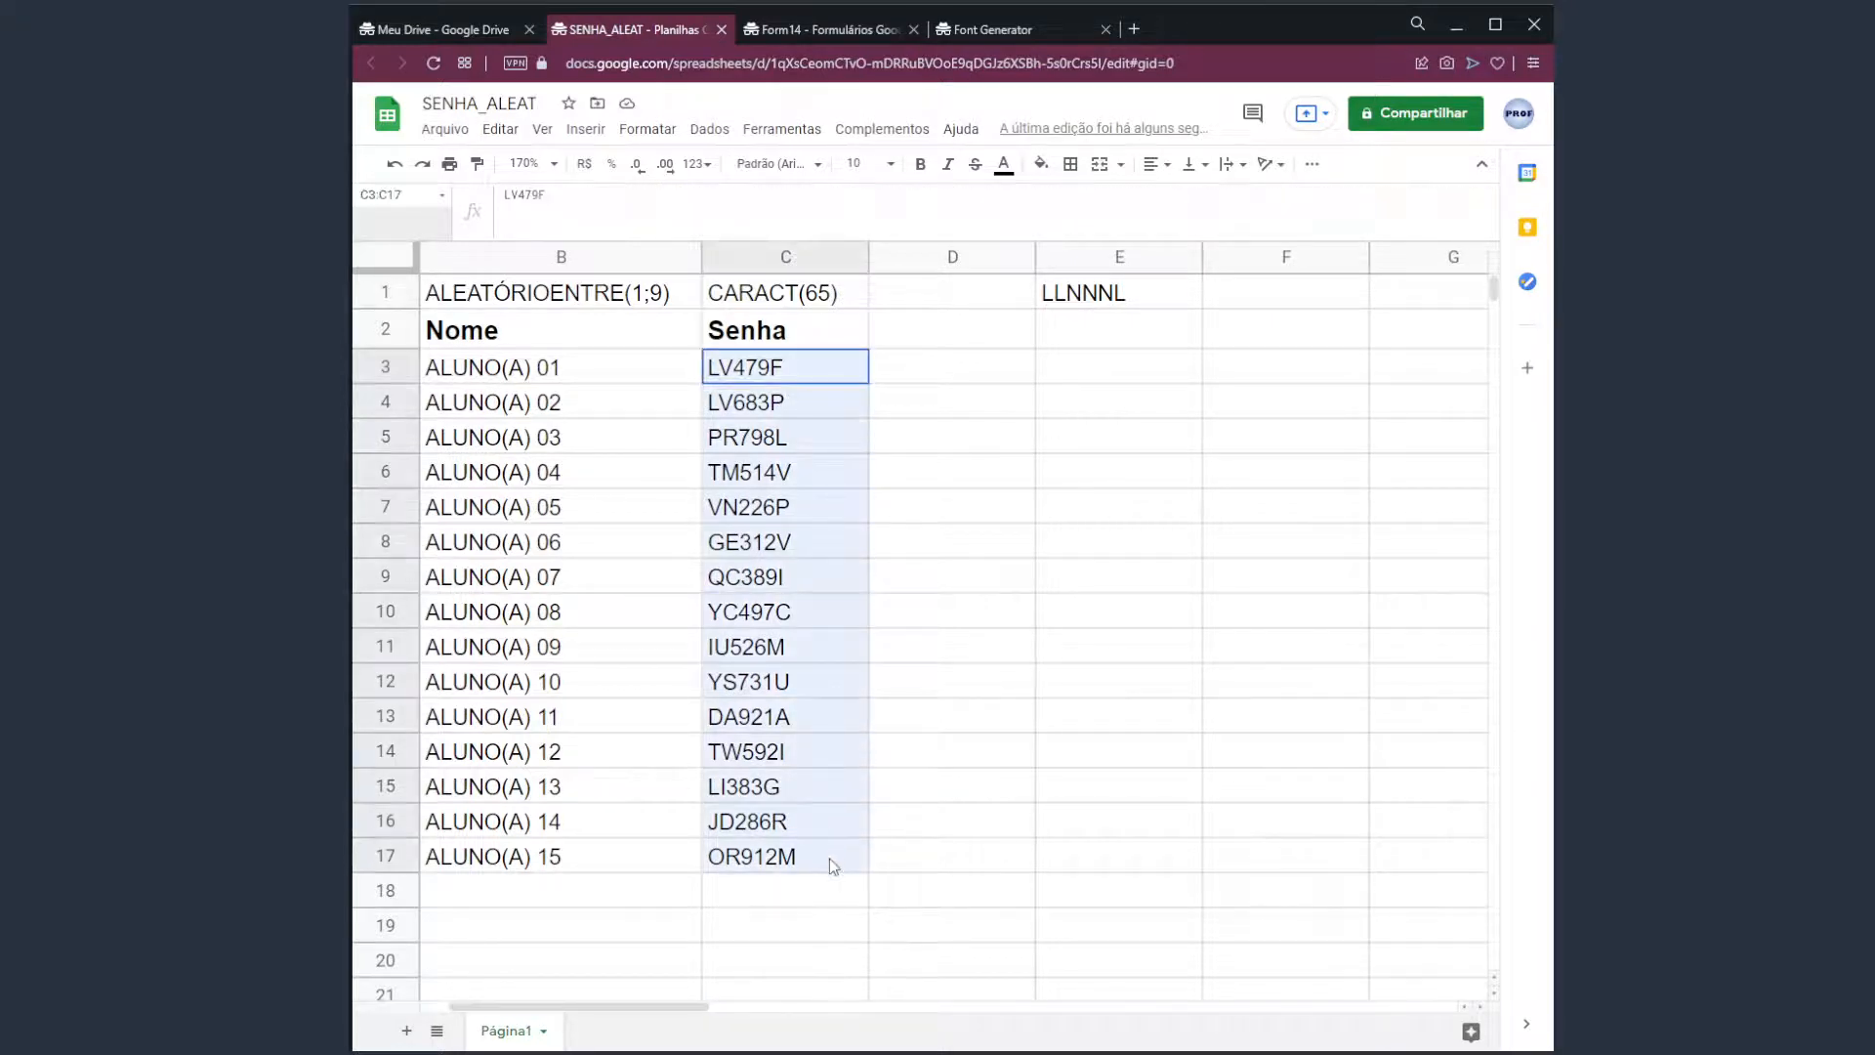
click(806, 380)
click(780, 420)
click(793, 471)
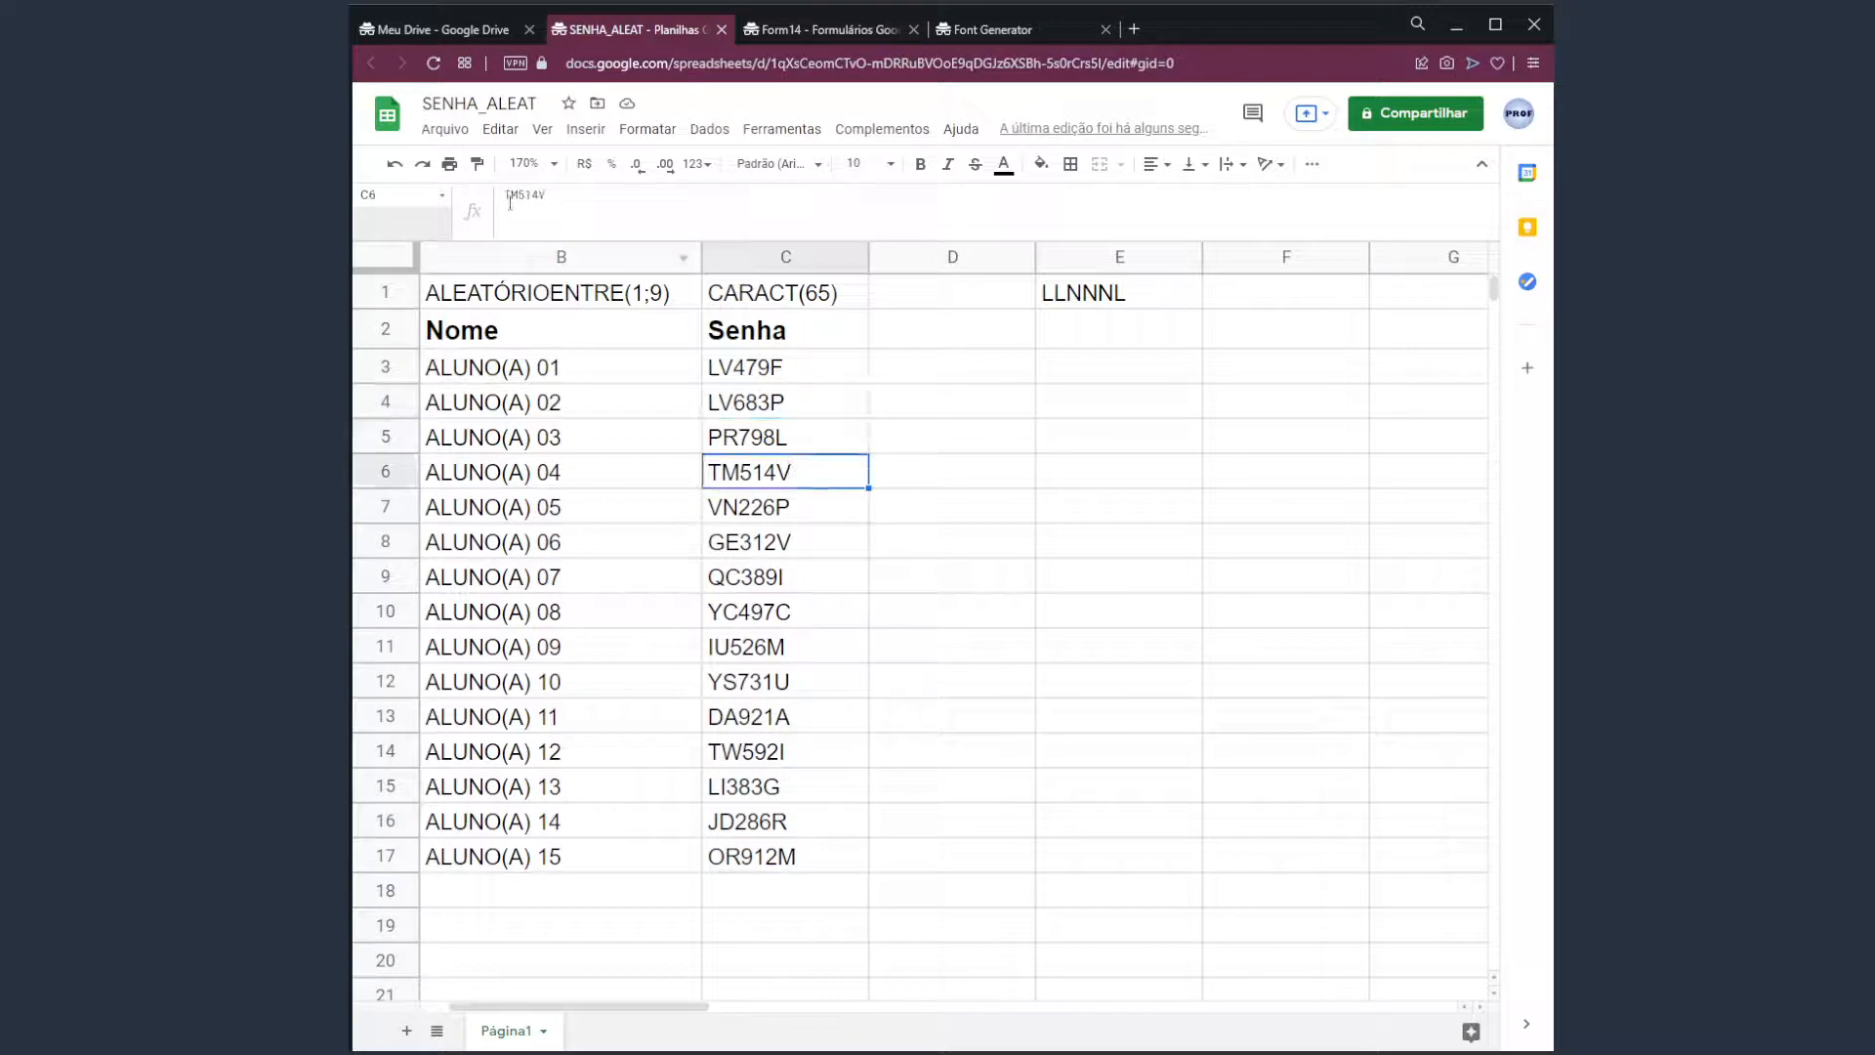
double_click(519, 201)
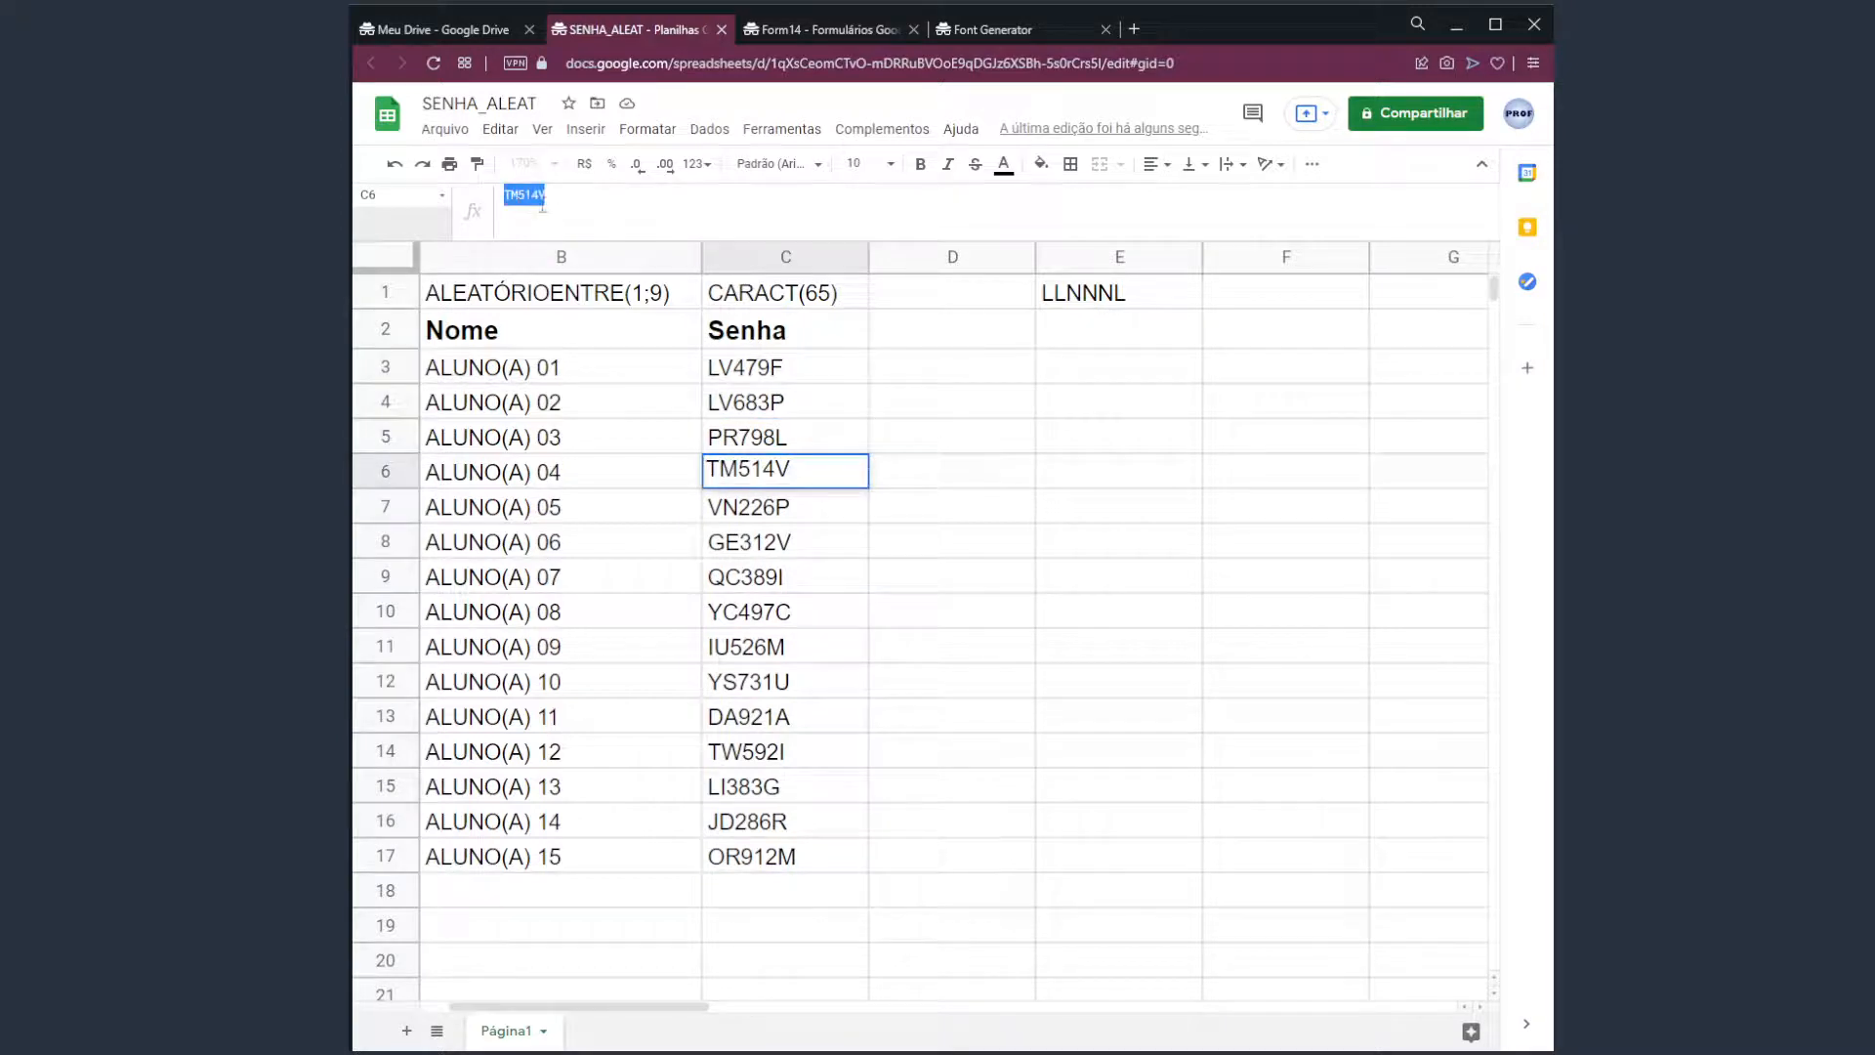
click(818, 485)
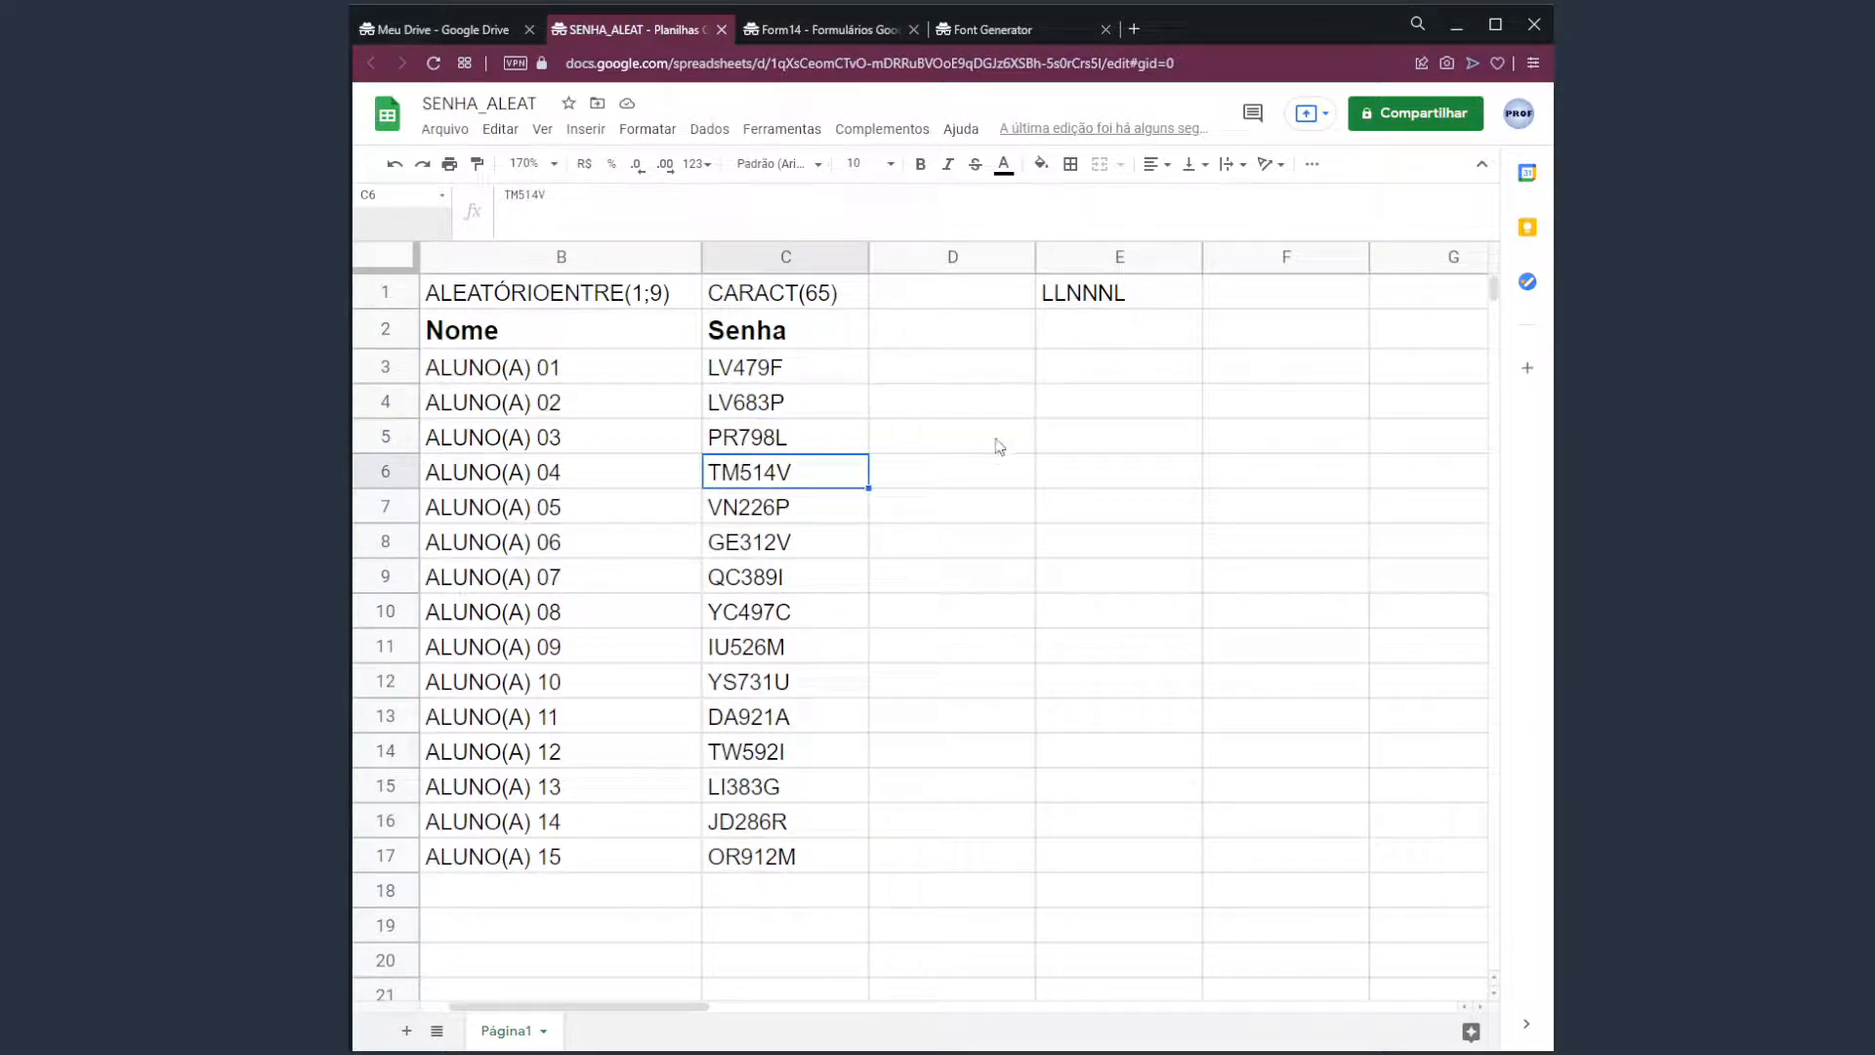
key(Up)
key(Up)
key(Up)
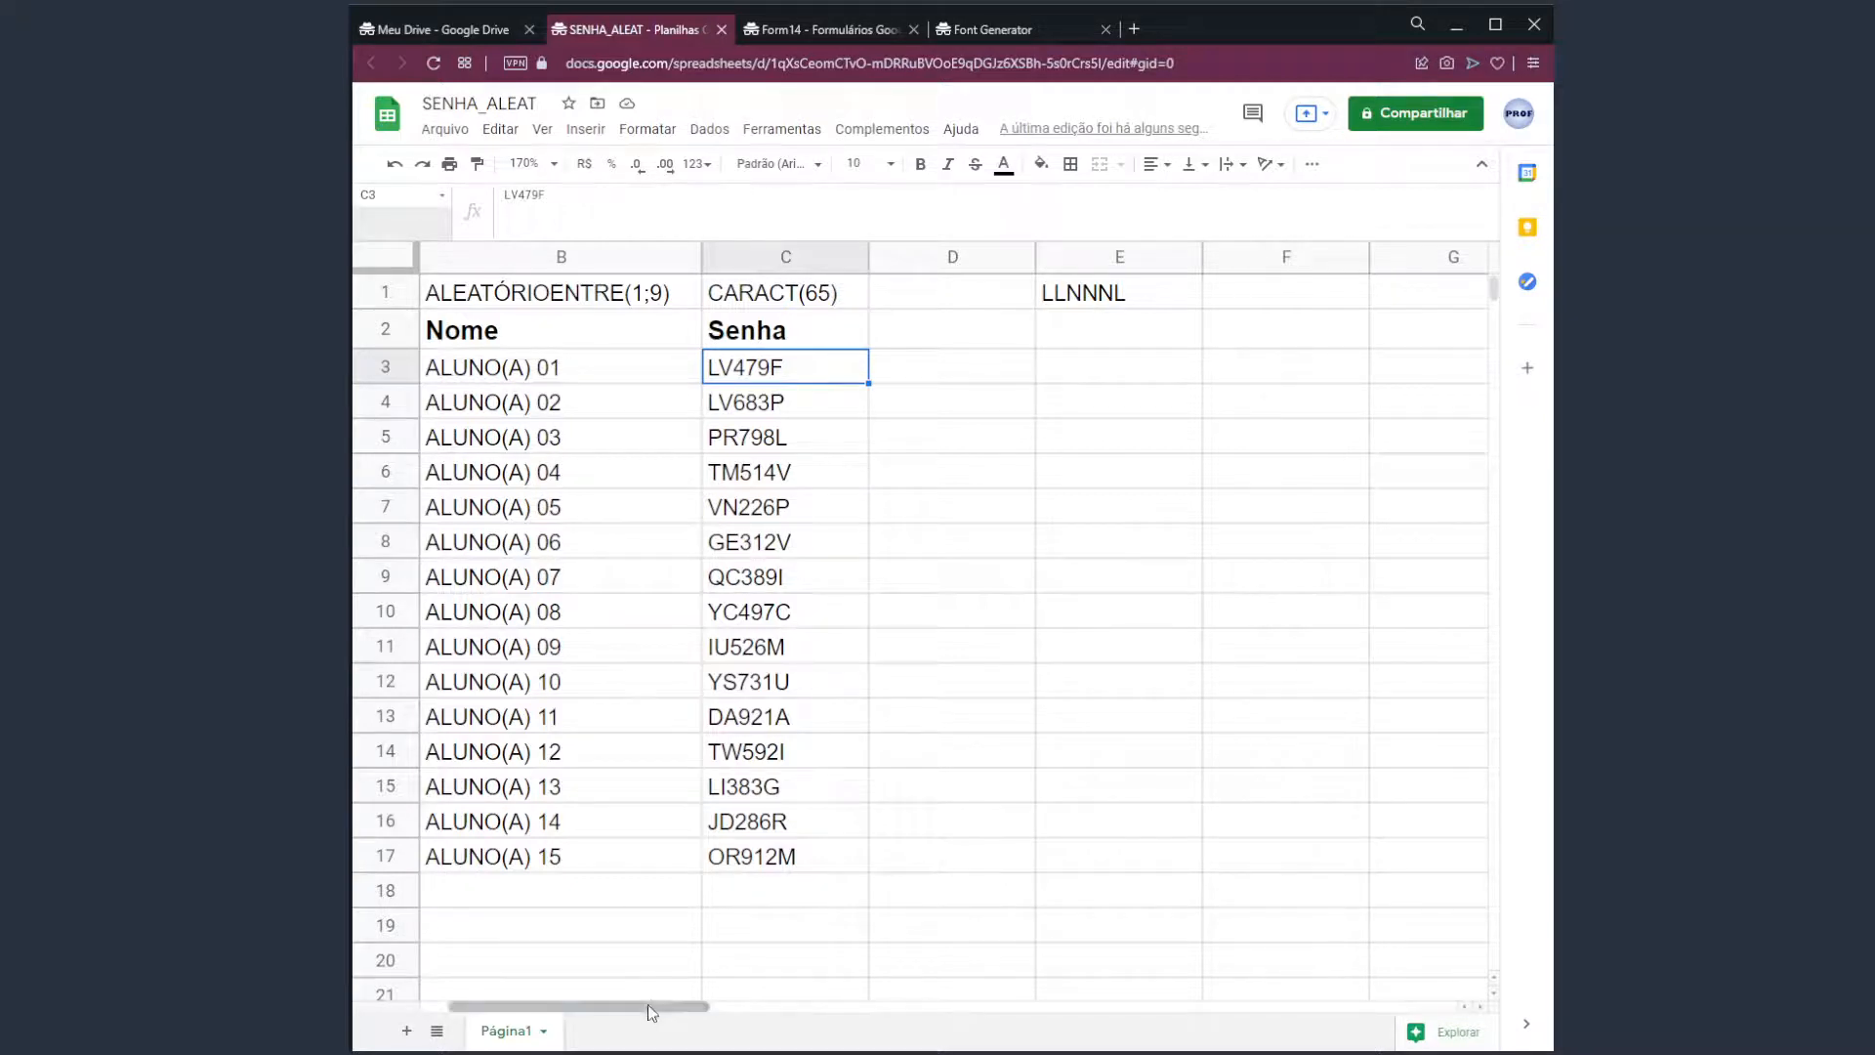
drag(648, 1004, 619, 1004)
click(633, 941)
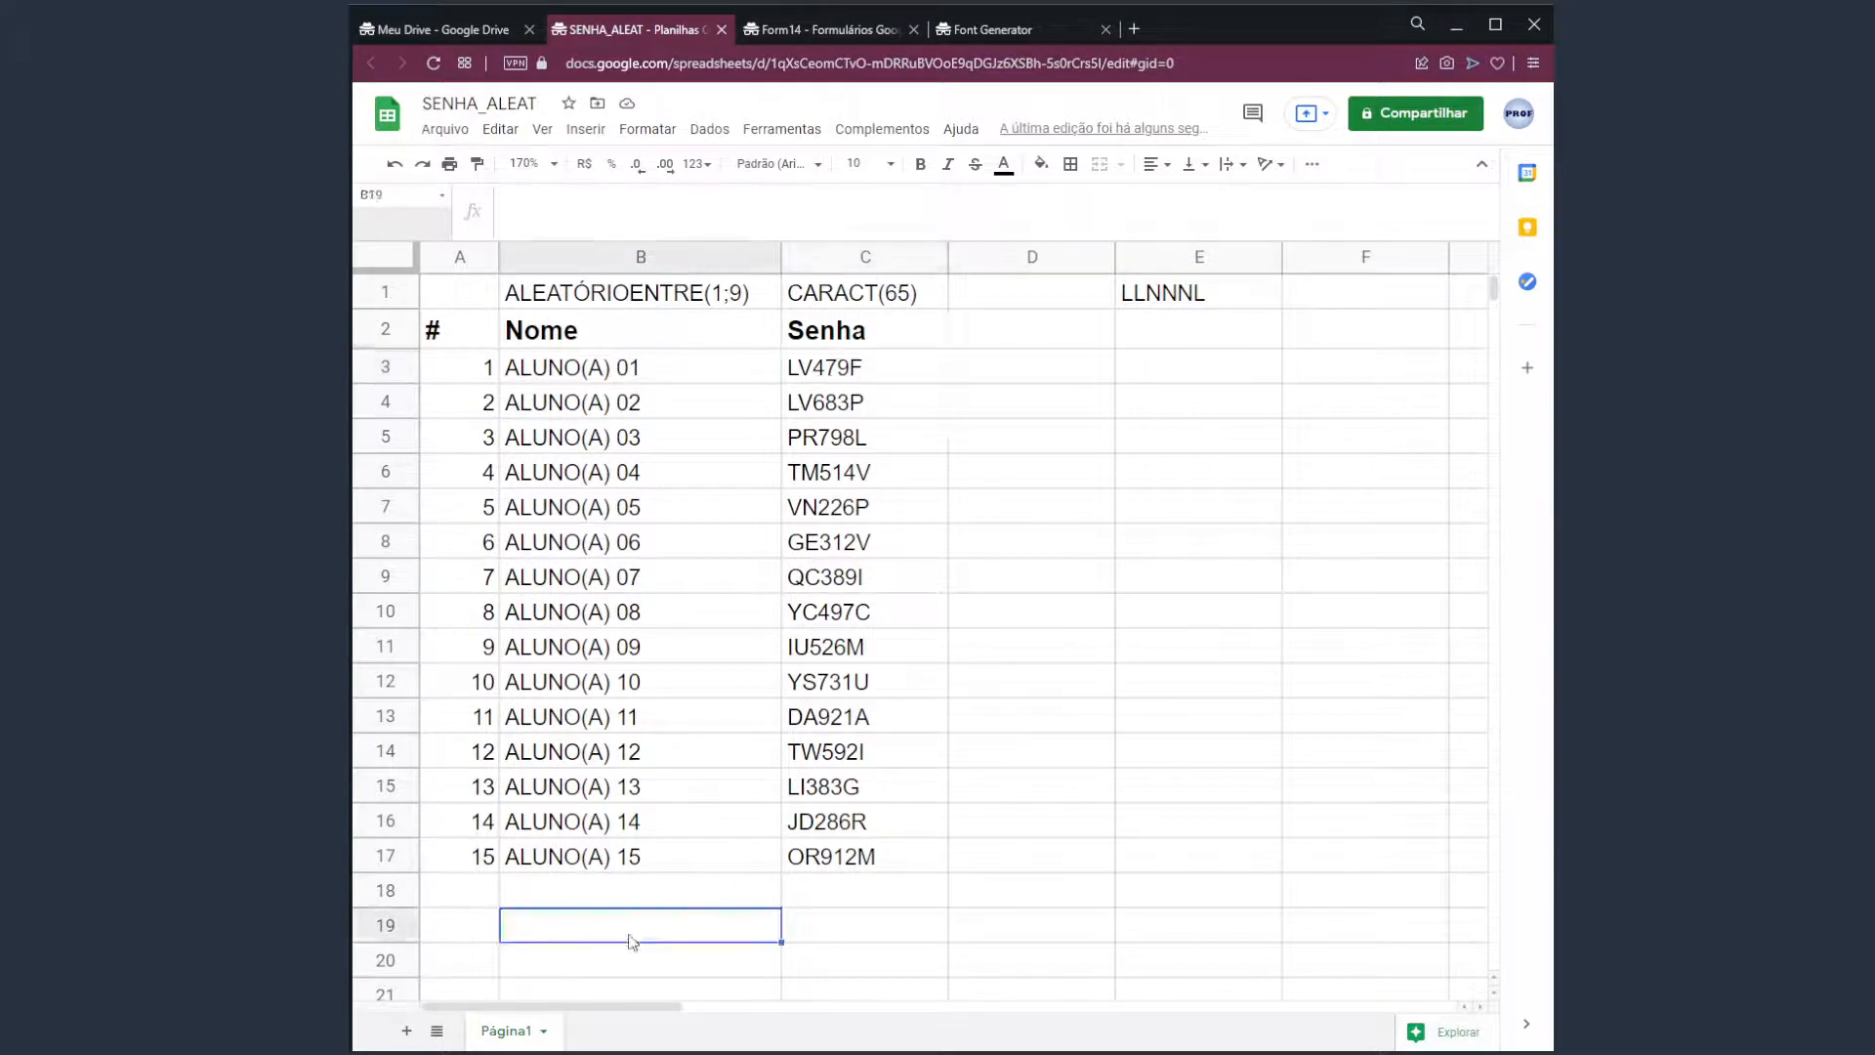
click(869, 374)
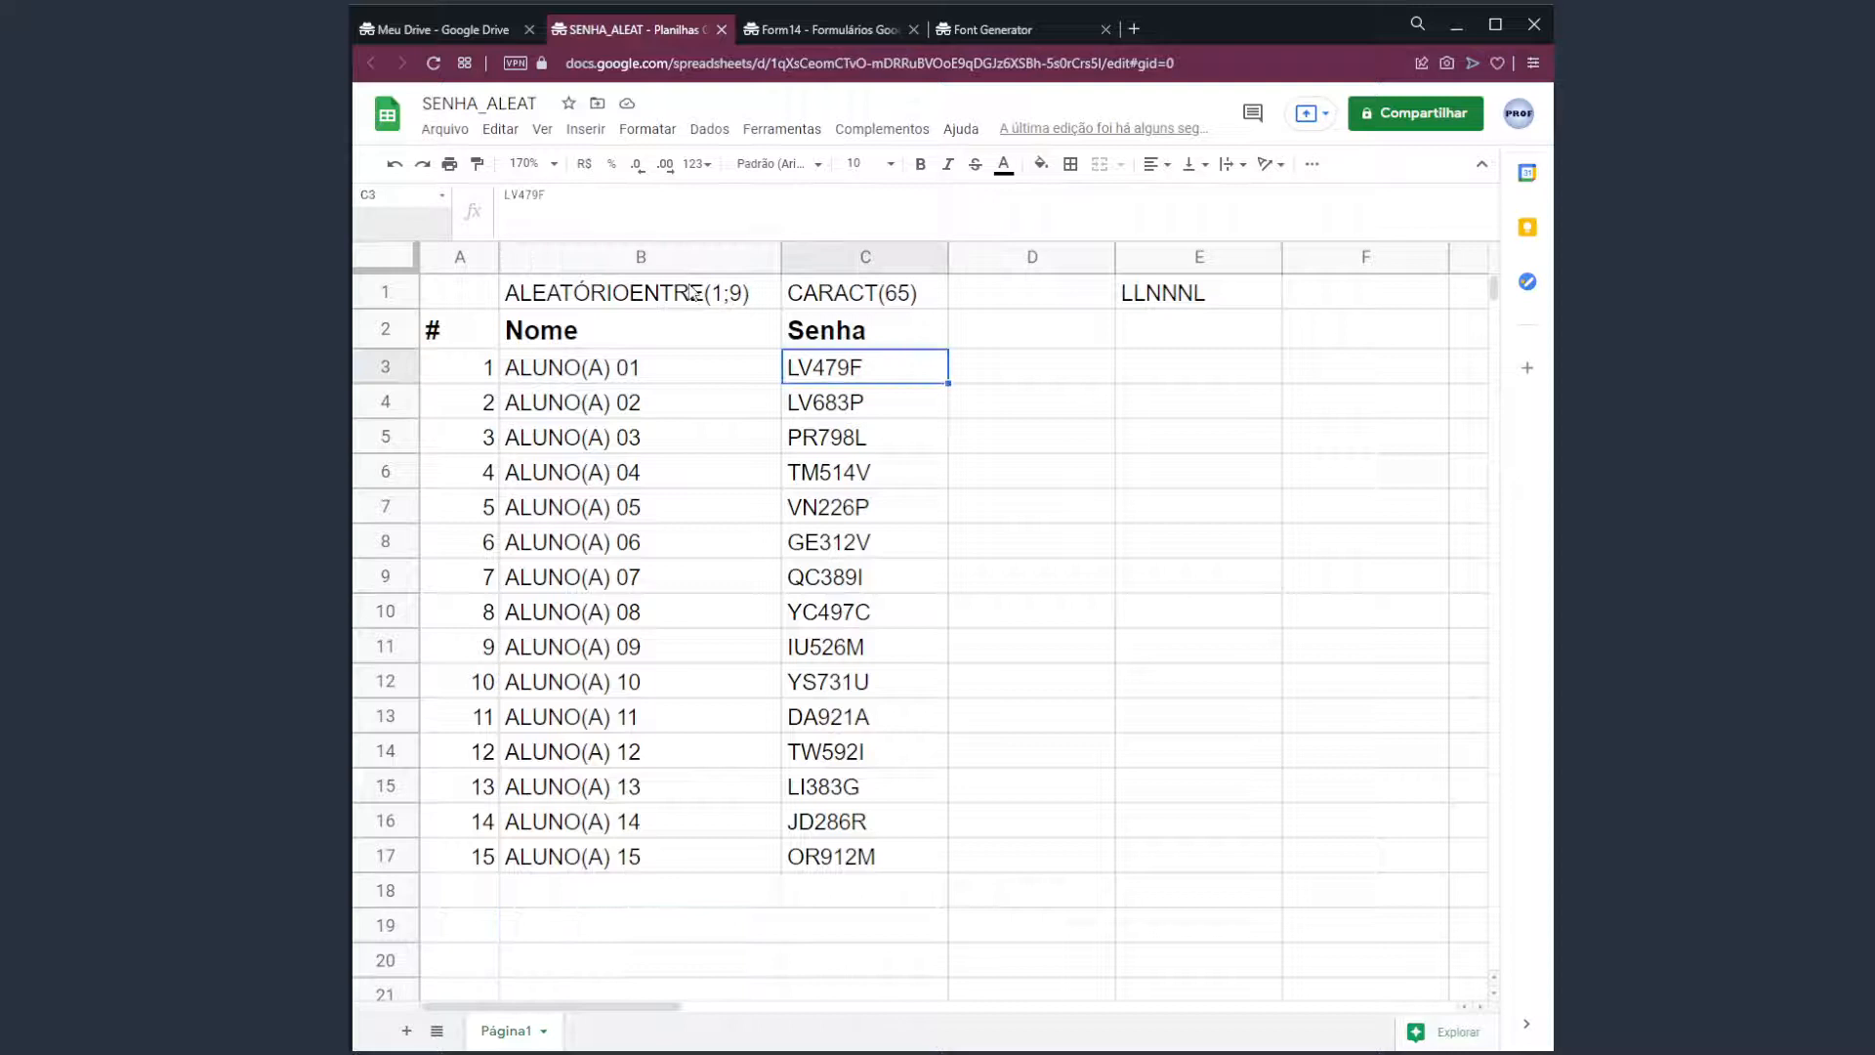
double_click(555, 208)
key(Escape)
double_click(617, 935)
key(ctrl+v)
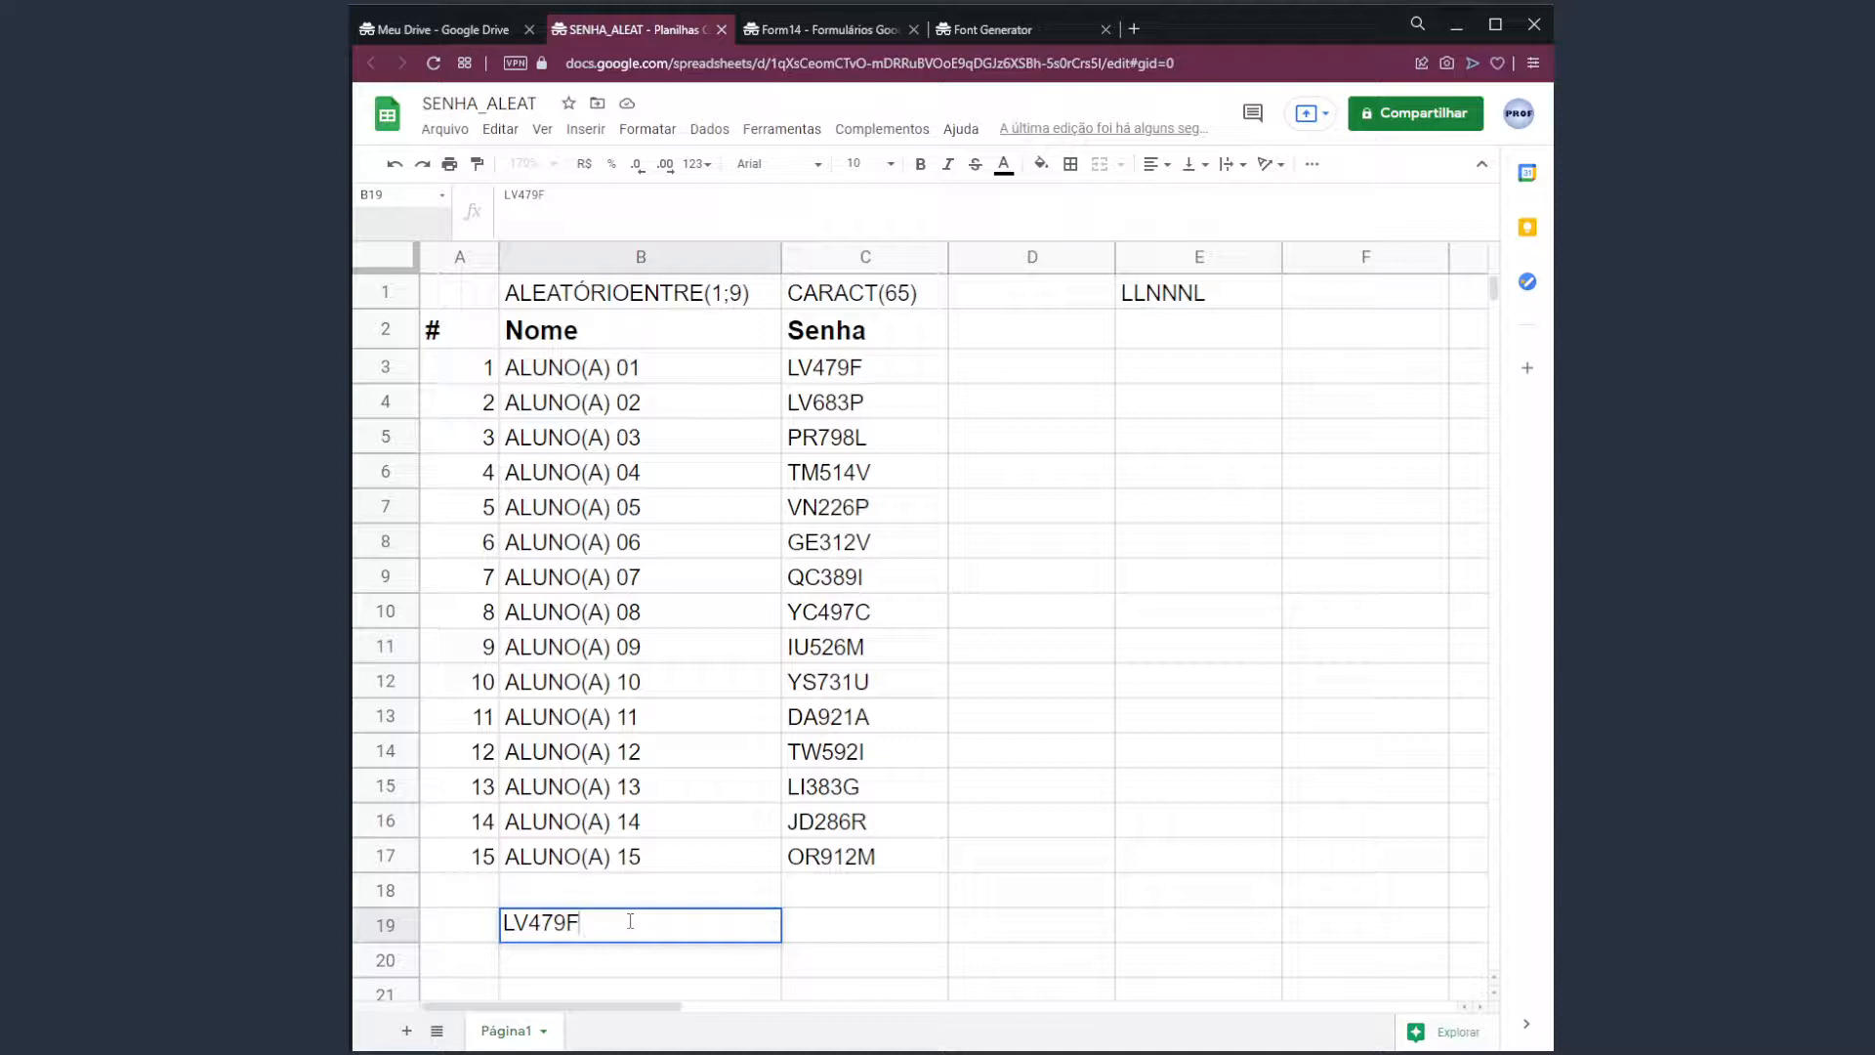
key(Escape)
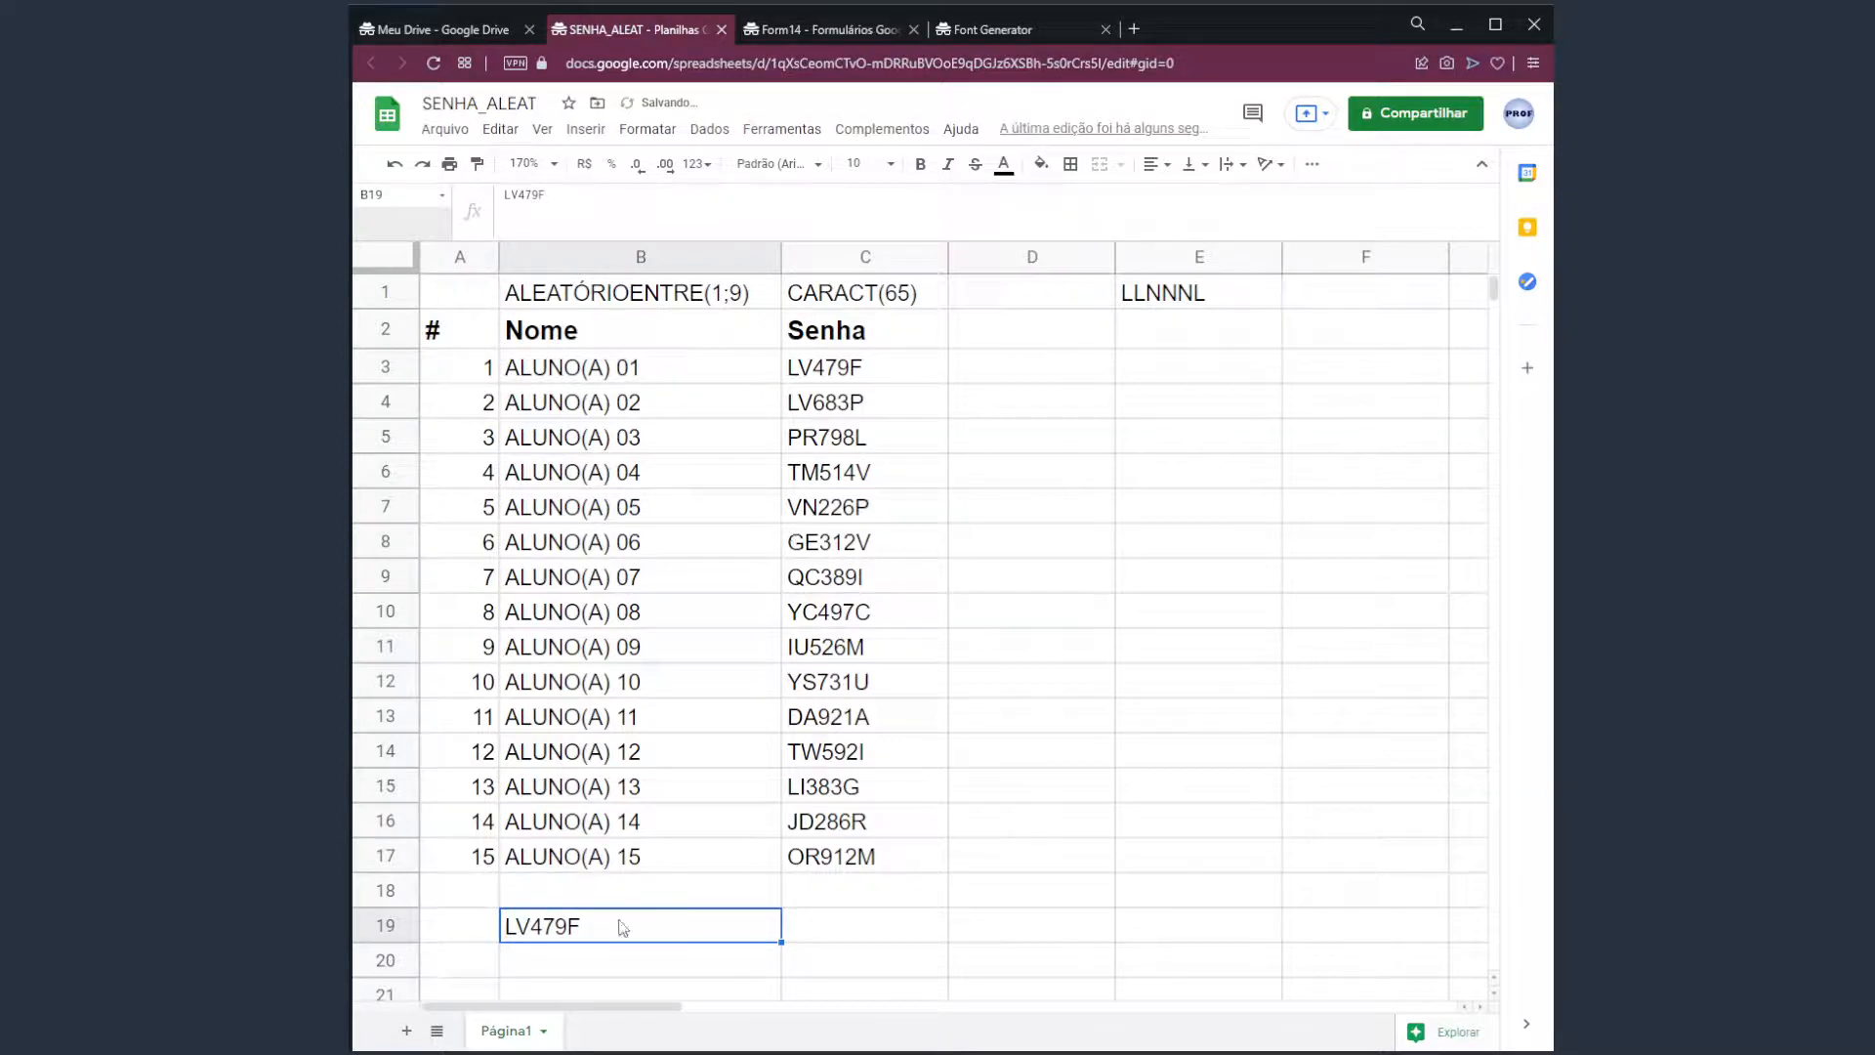
click(829, 369)
click(867, 401)
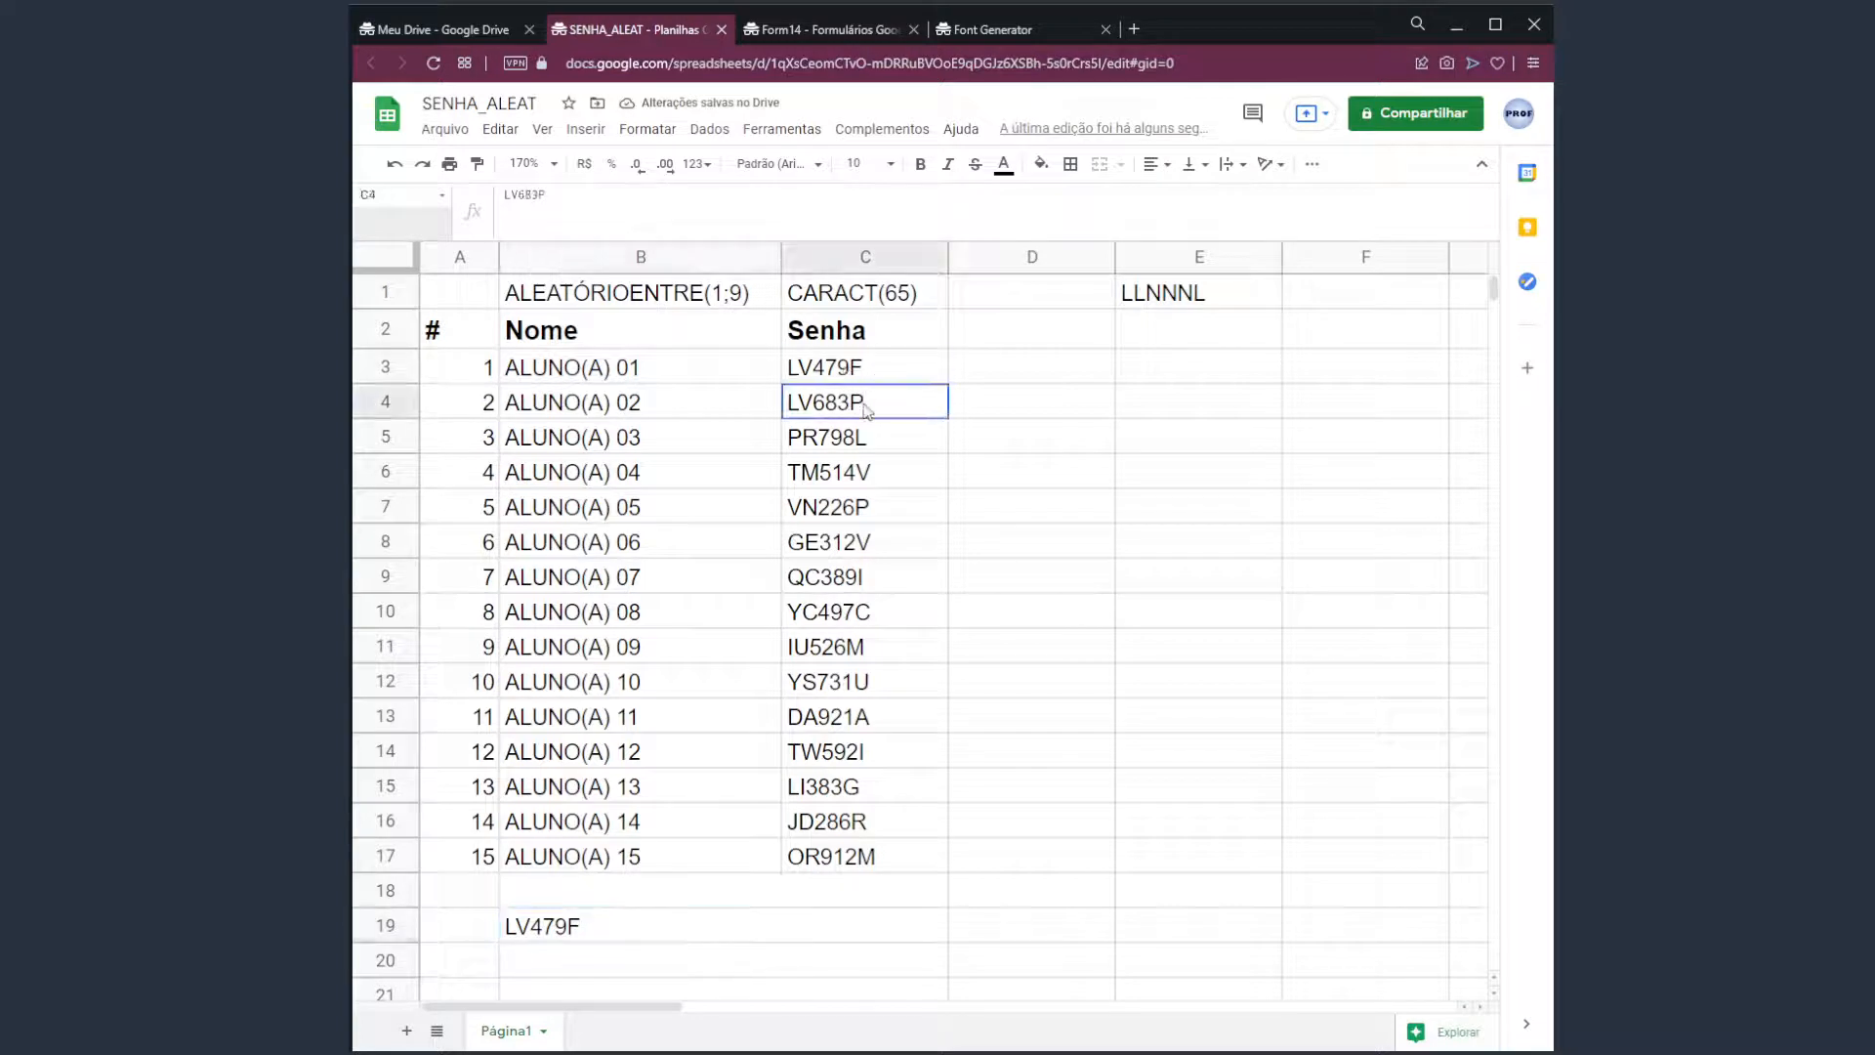
double_click(594, 216)
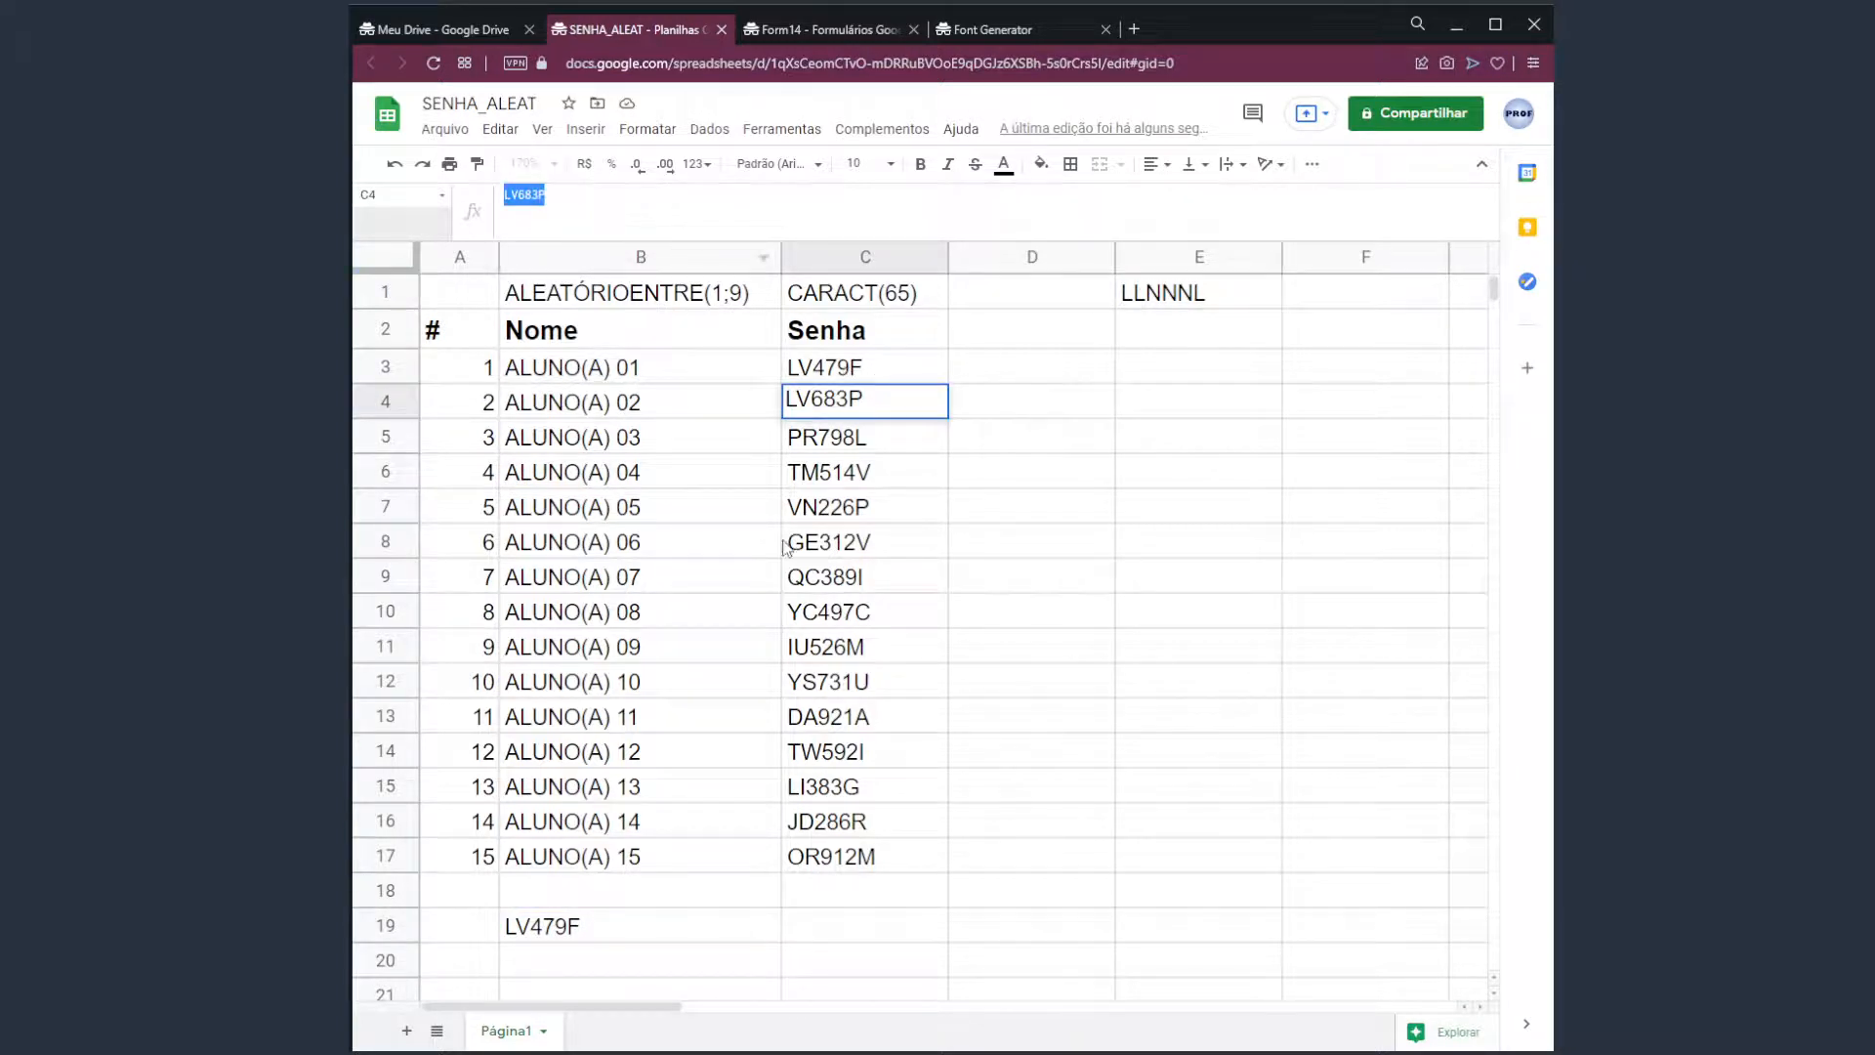
double_click(648, 918)
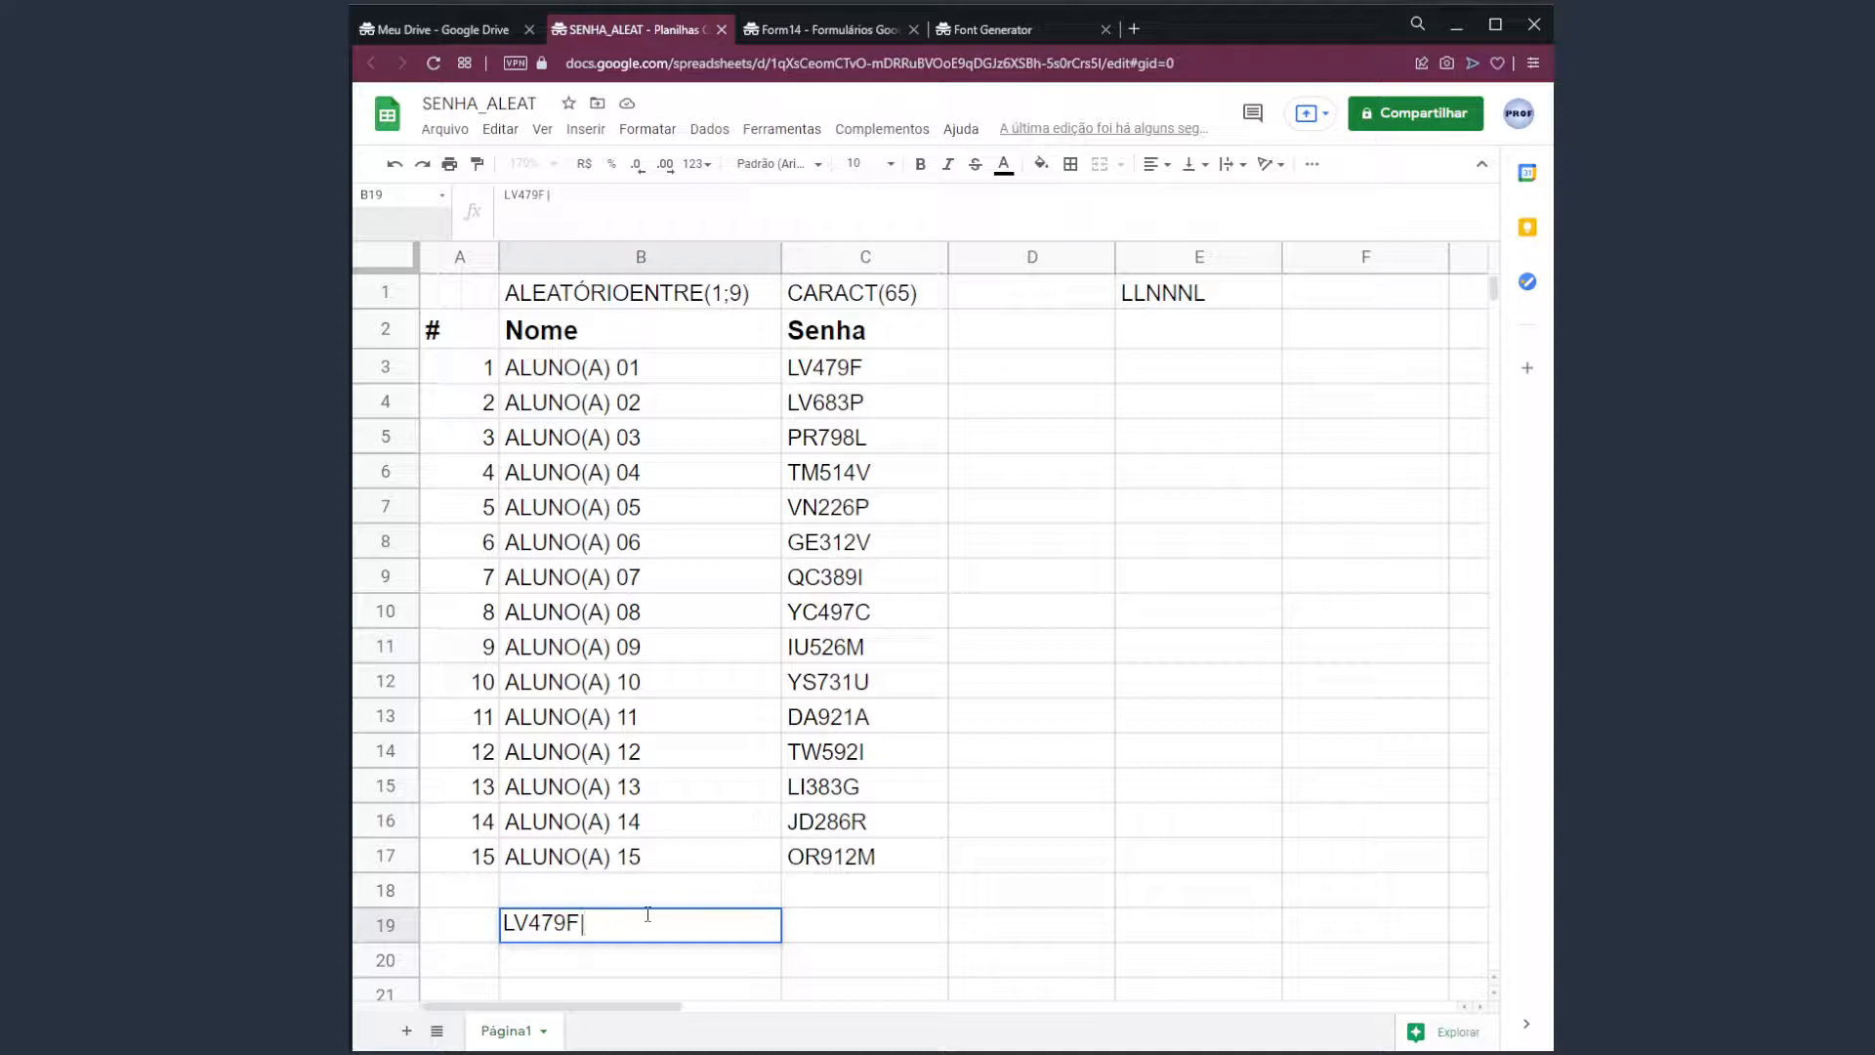
key(ctrl+v)
key(Return)
key(Up)
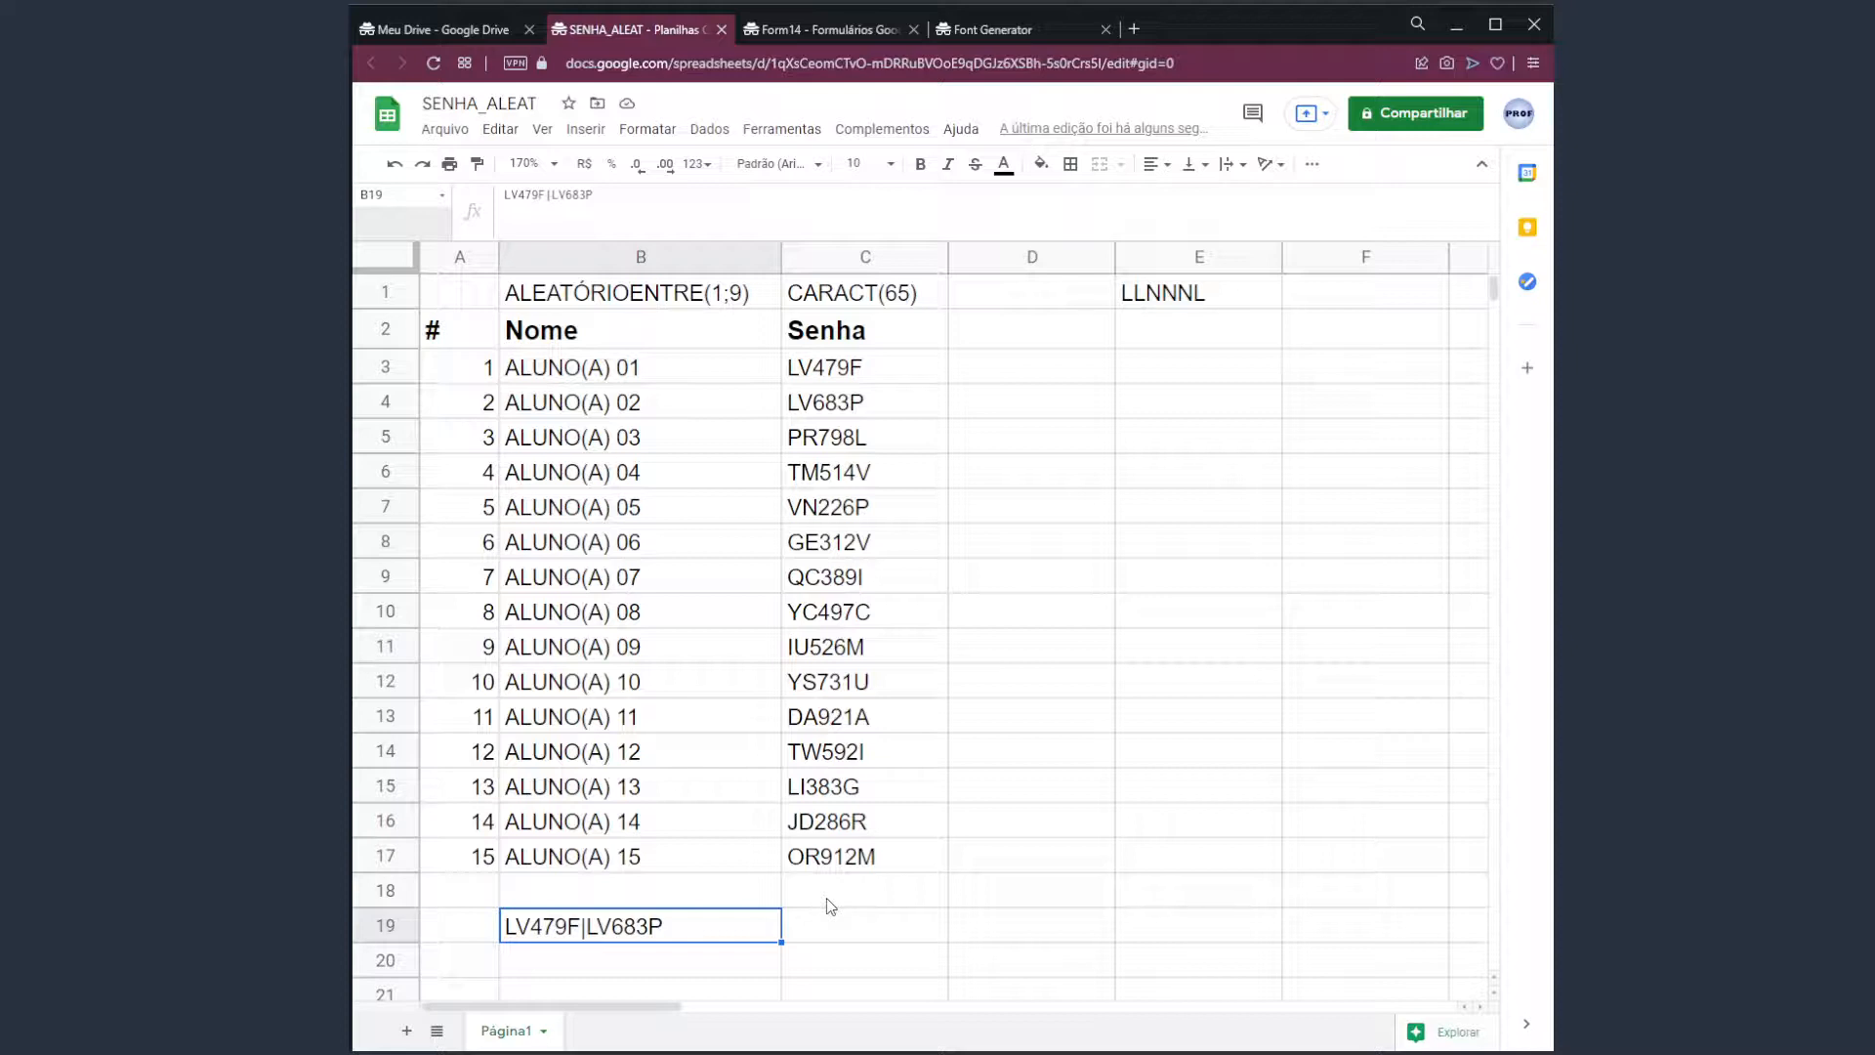
click(840, 436)
double_click(507, 196)
key(ctrl+c)
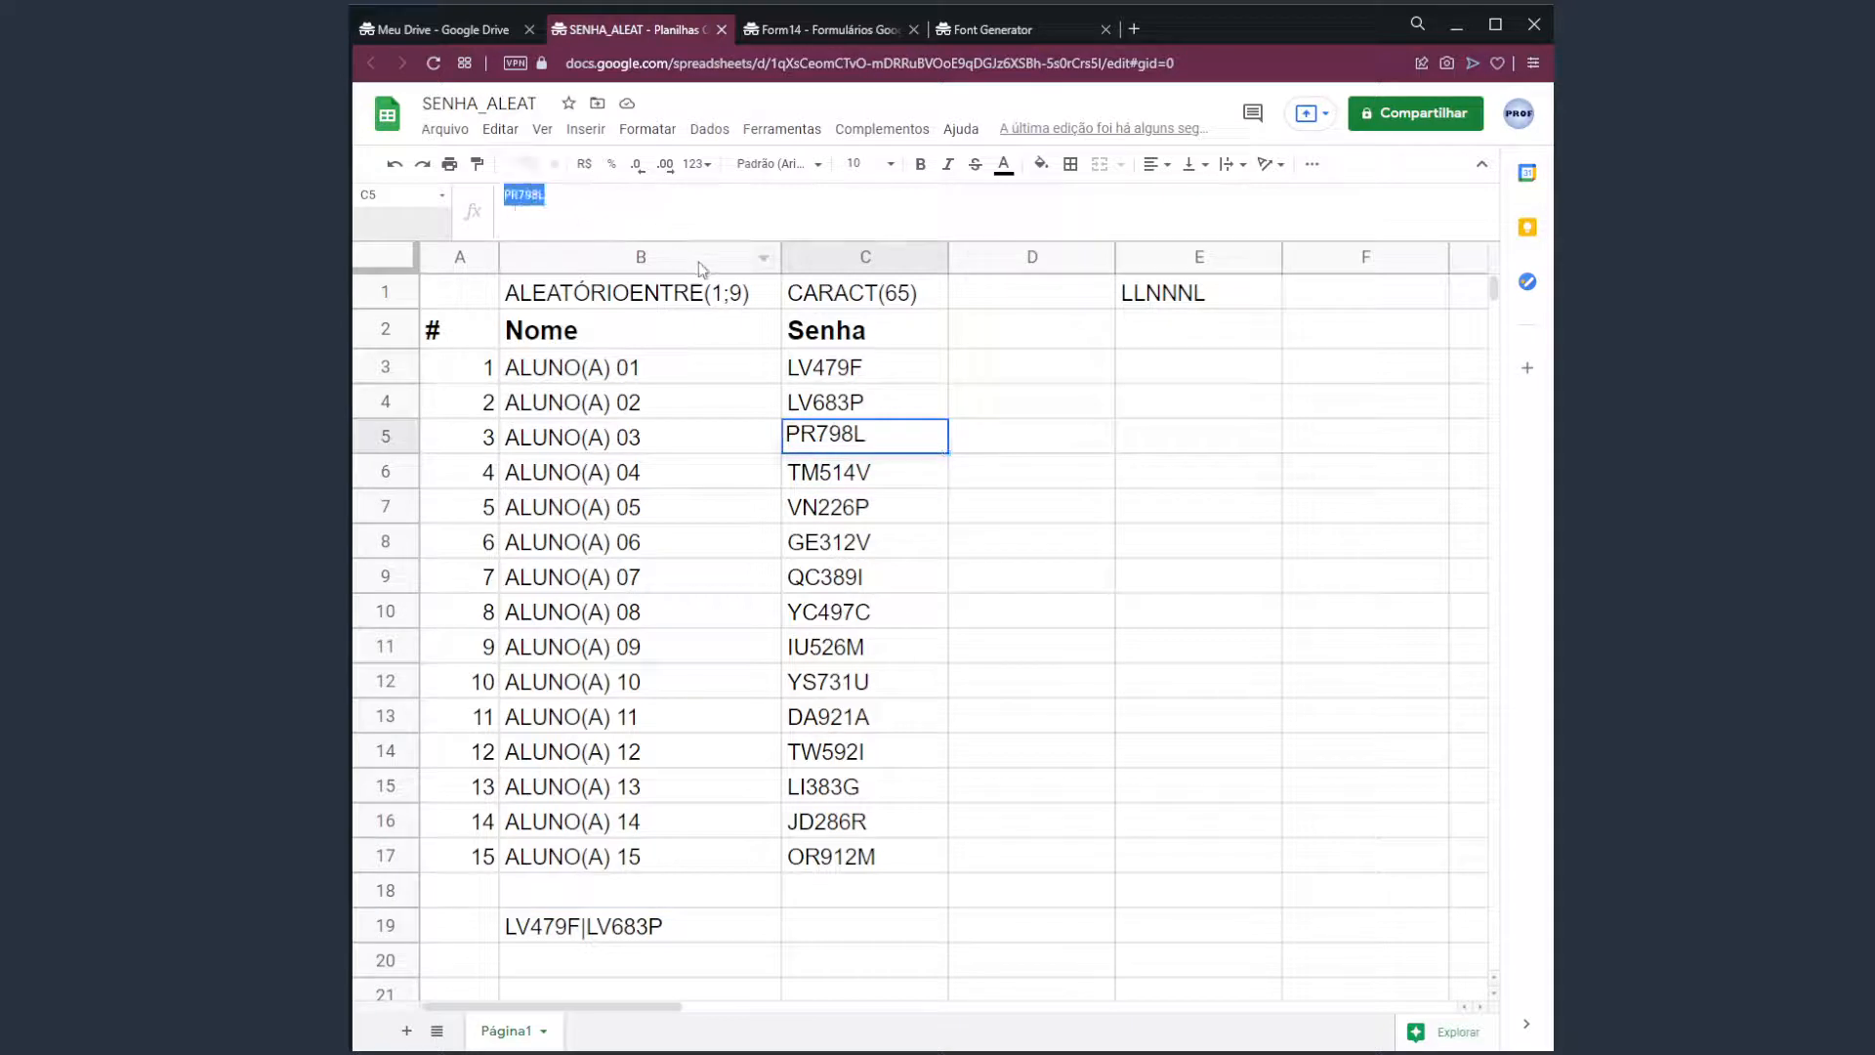
click(674, 933)
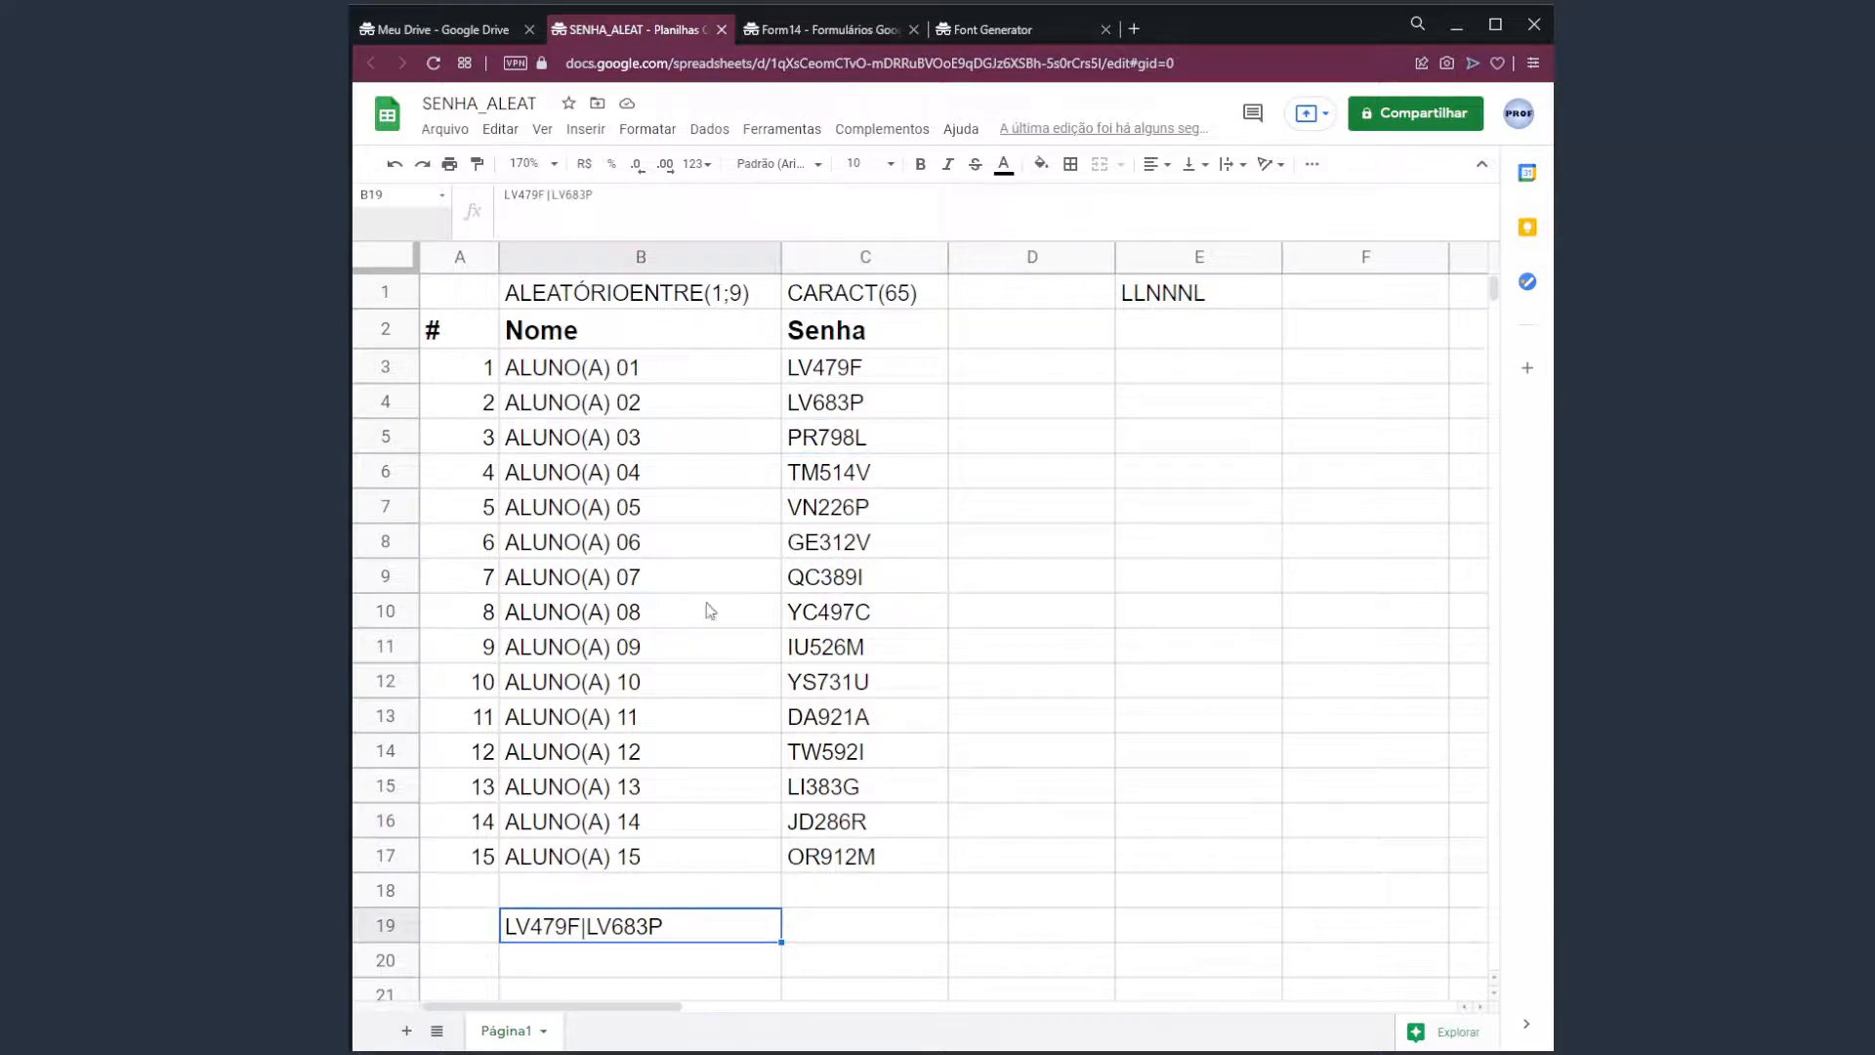
double_click(702, 920)
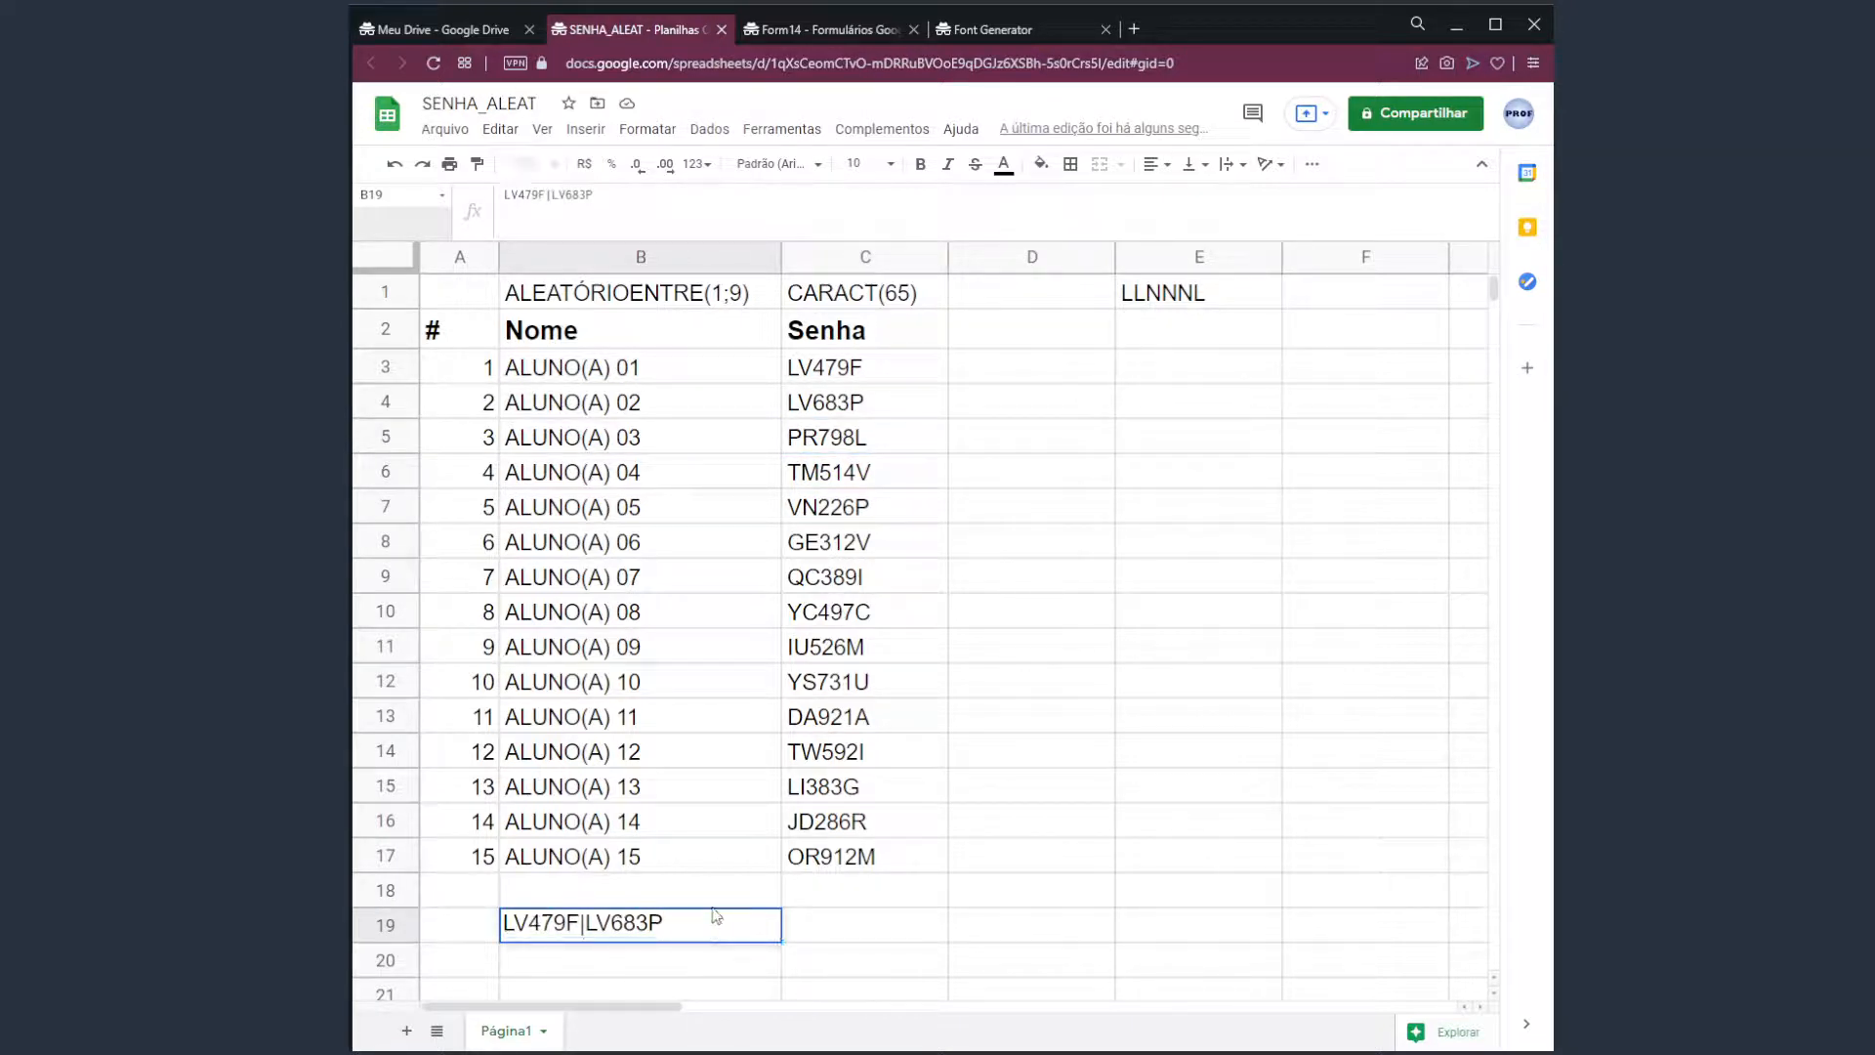
text(|)
key(ctrl+v)
key(Return)
key(Up)
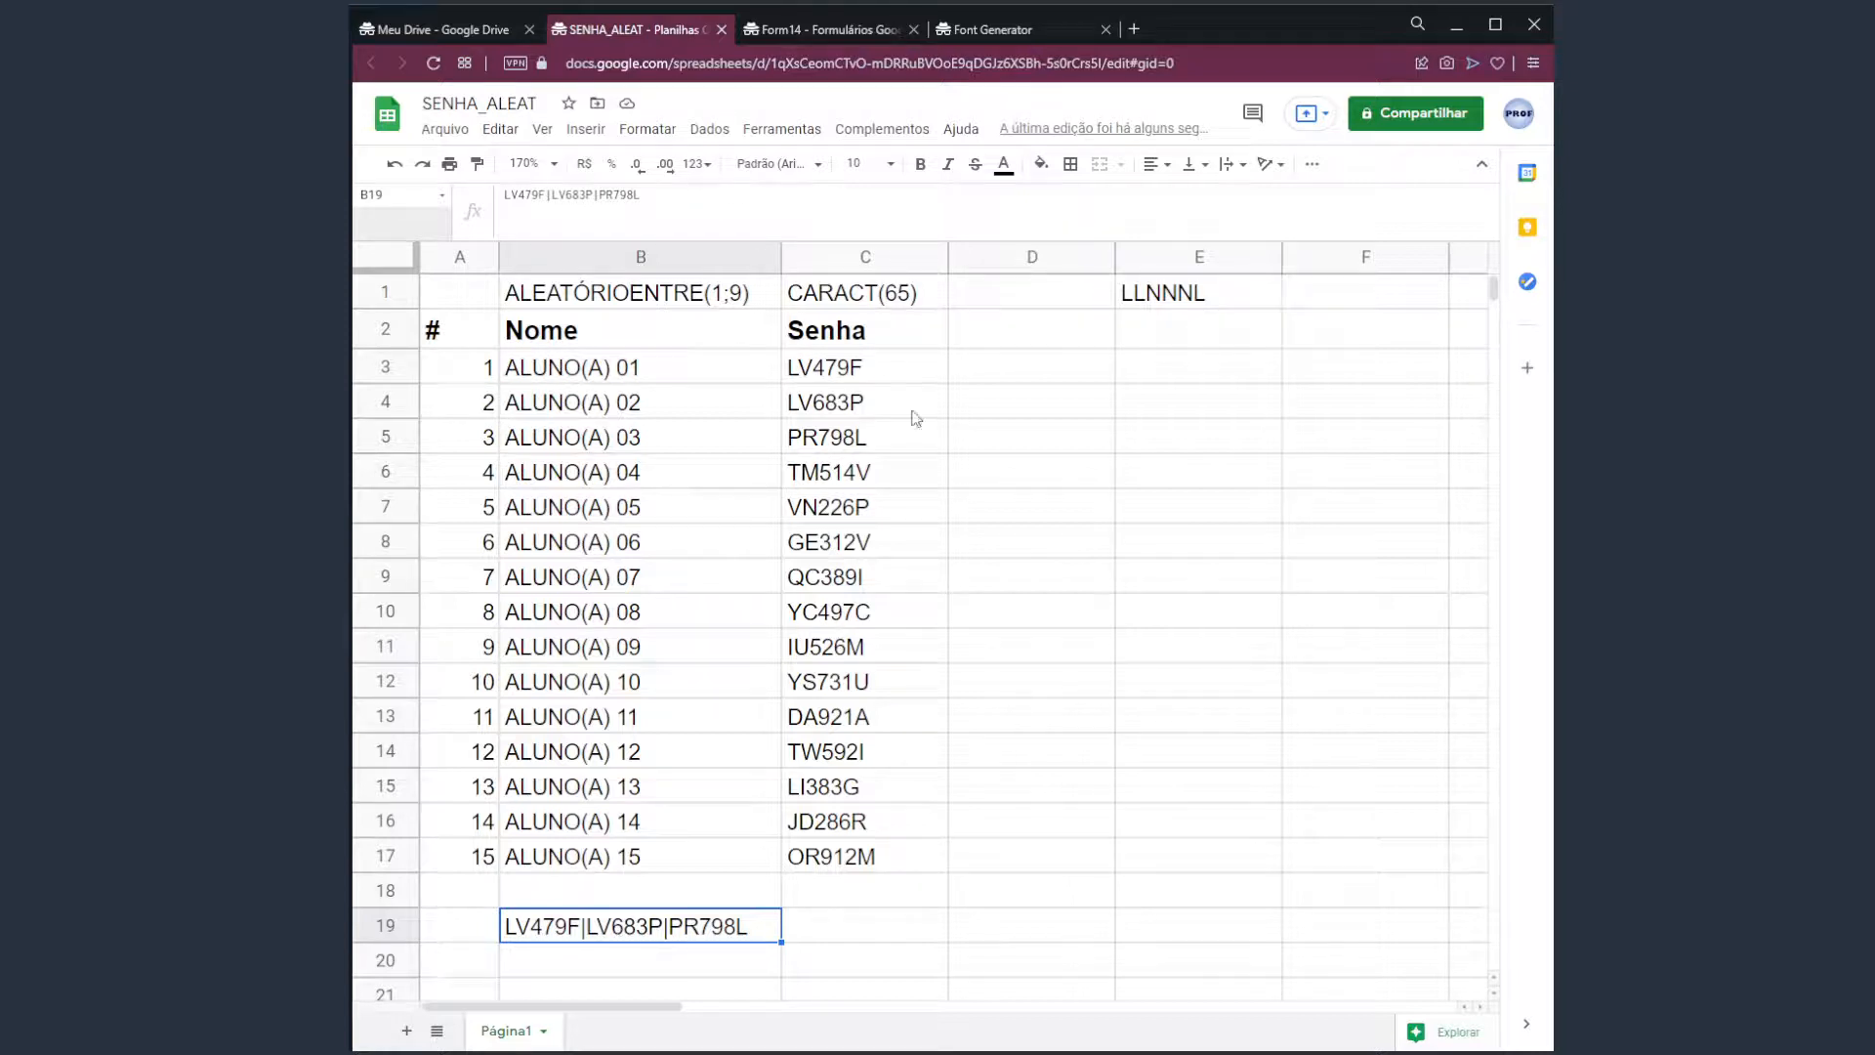
click(901, 372)
drag(901, 408, 908, 871)
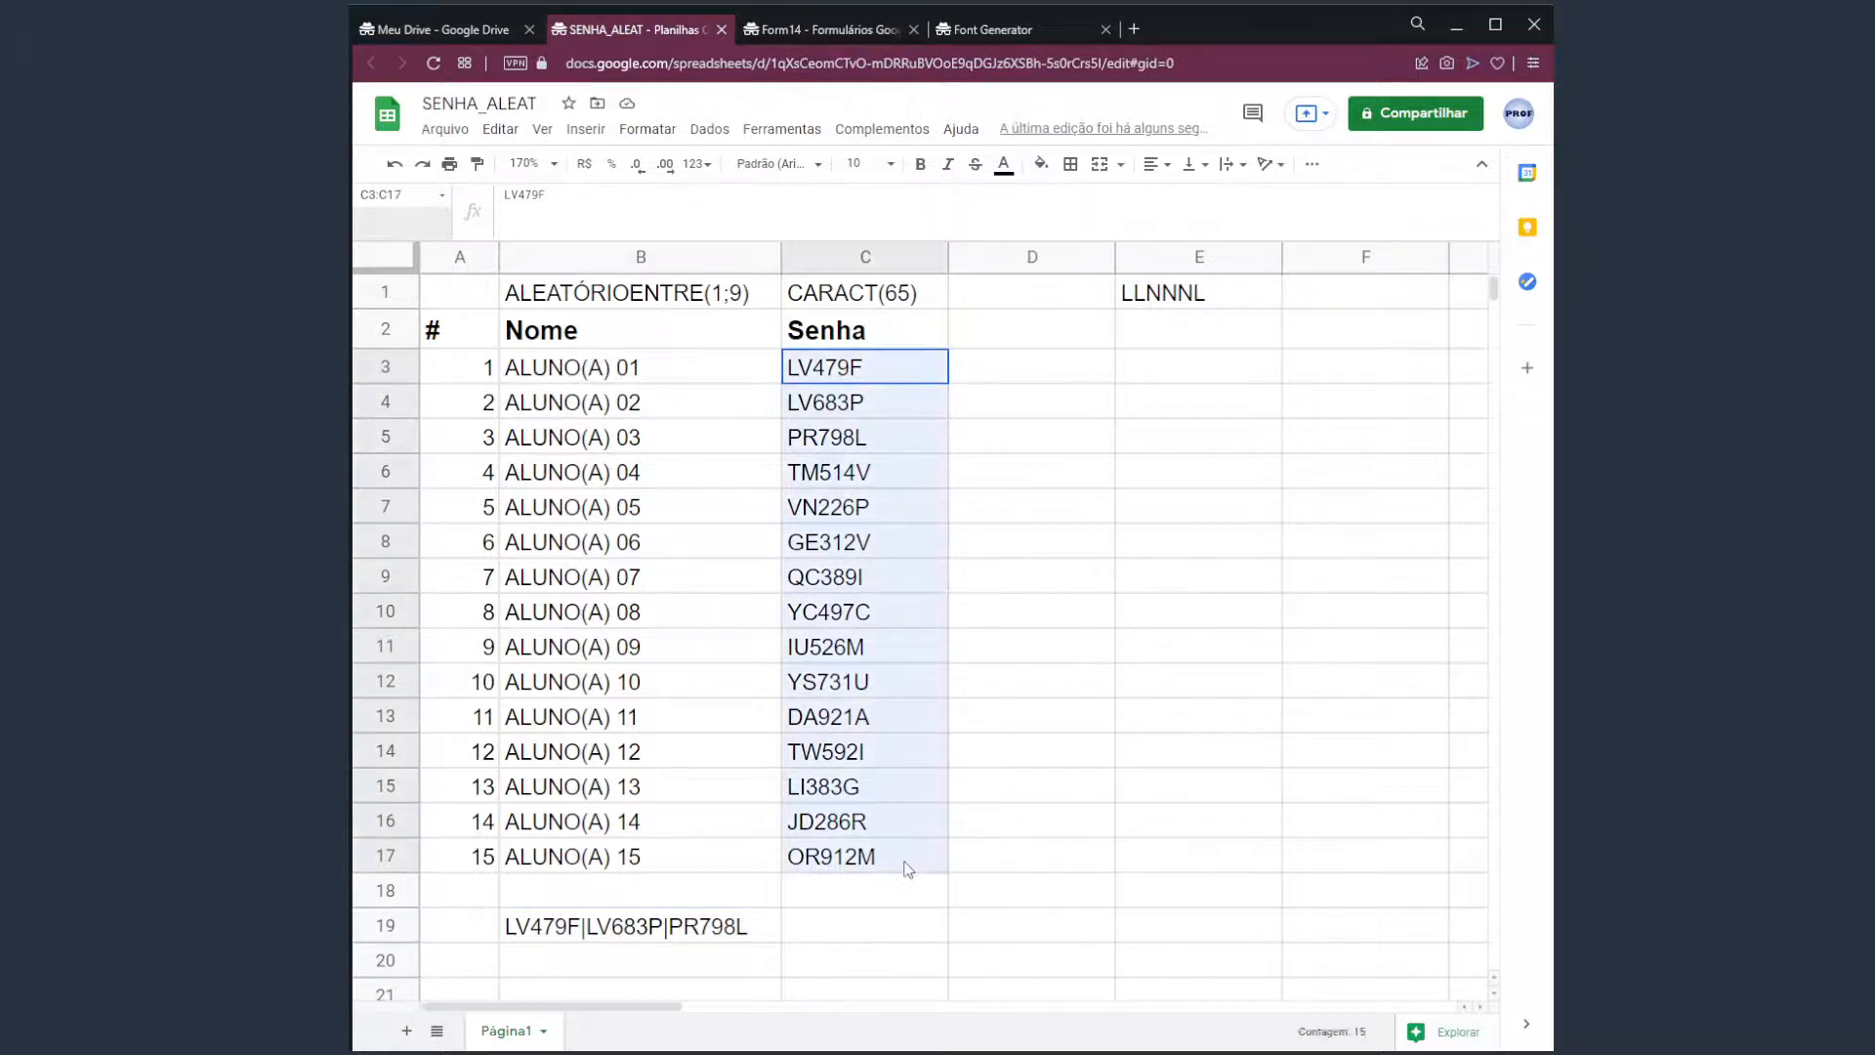
click(669, 924)
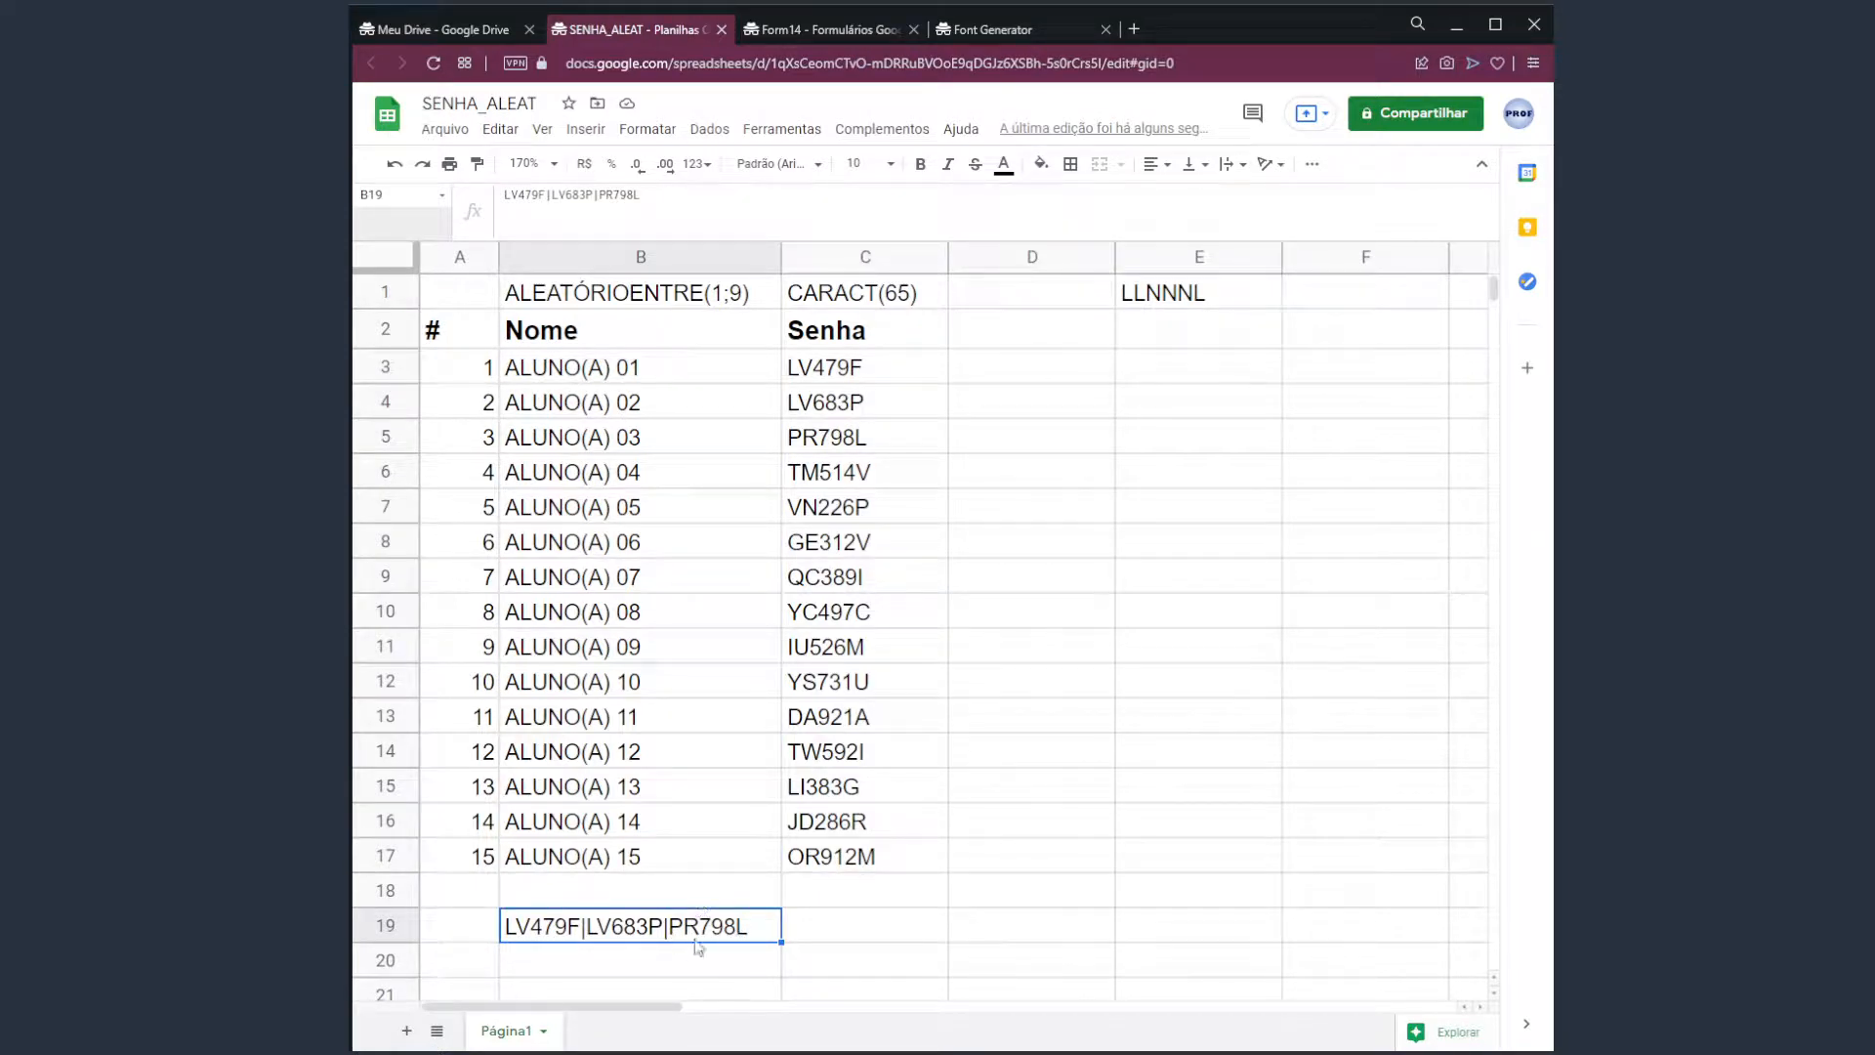
key(Delete)
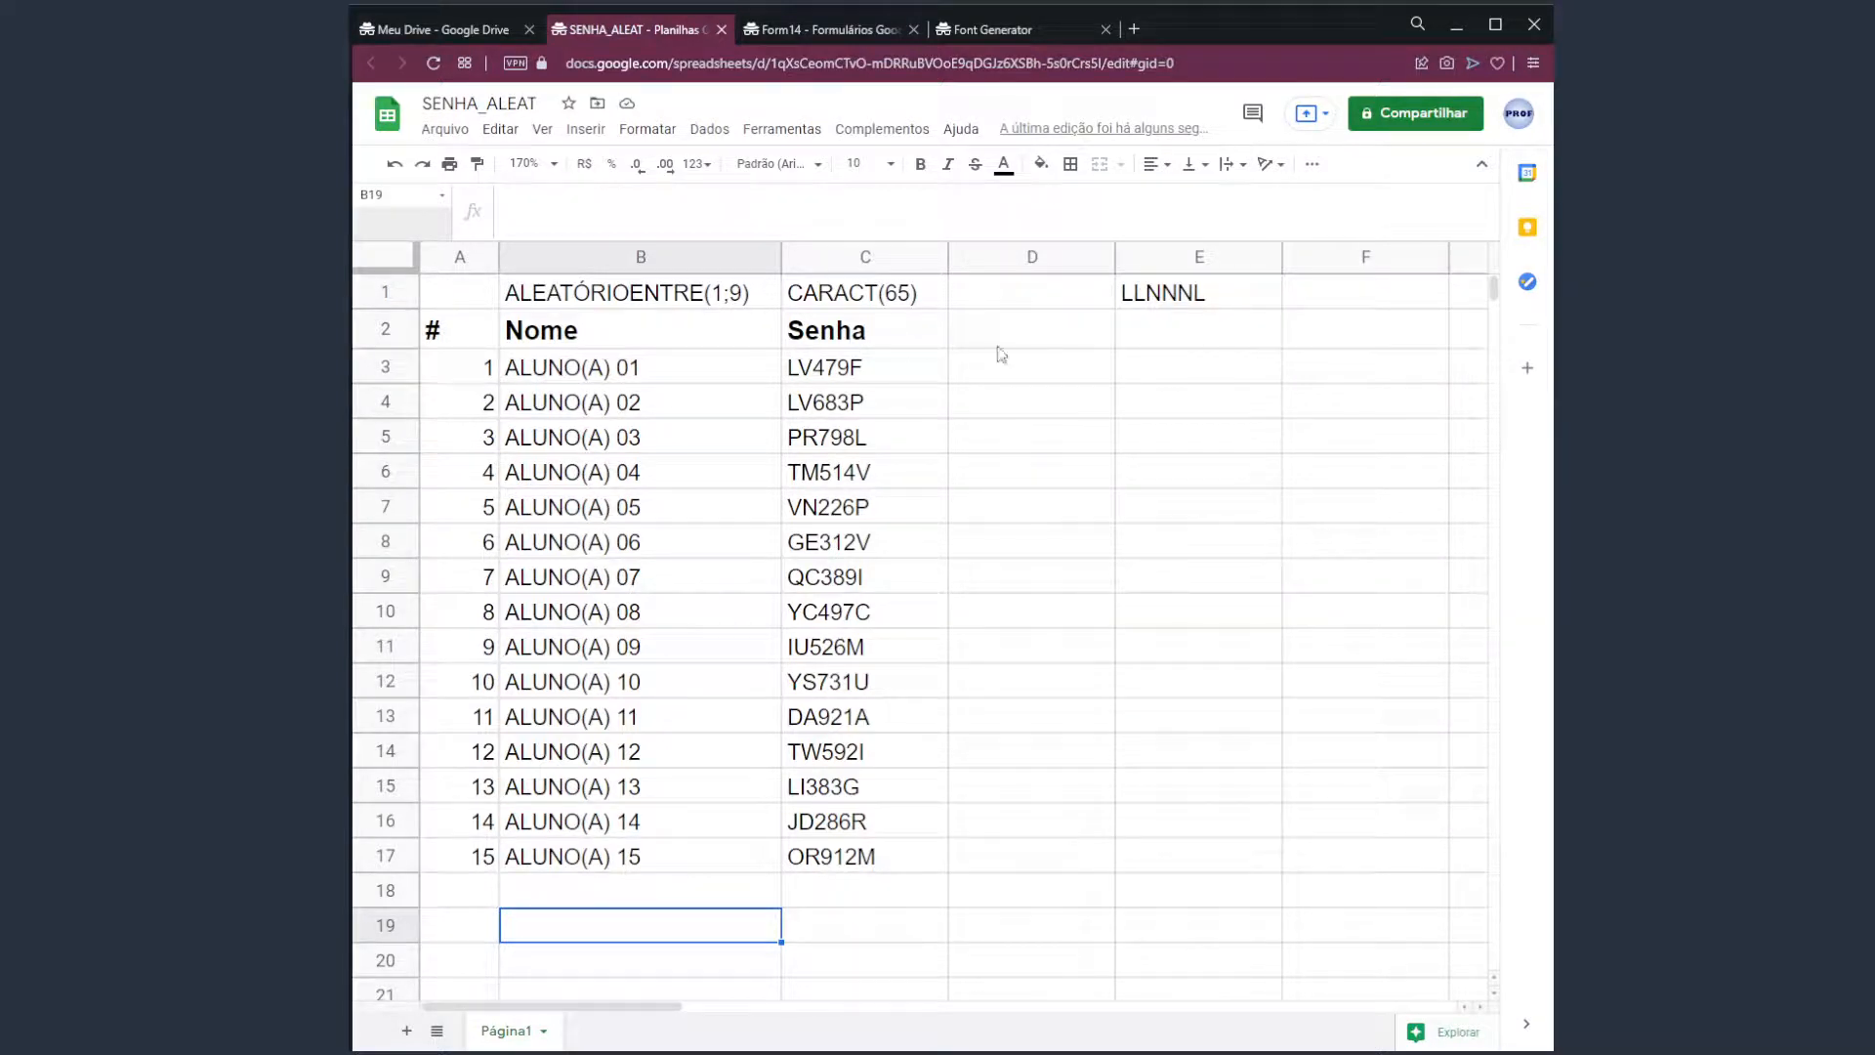
Enter the heading 'texto' in D2 for a new column.
click(1041, 335)
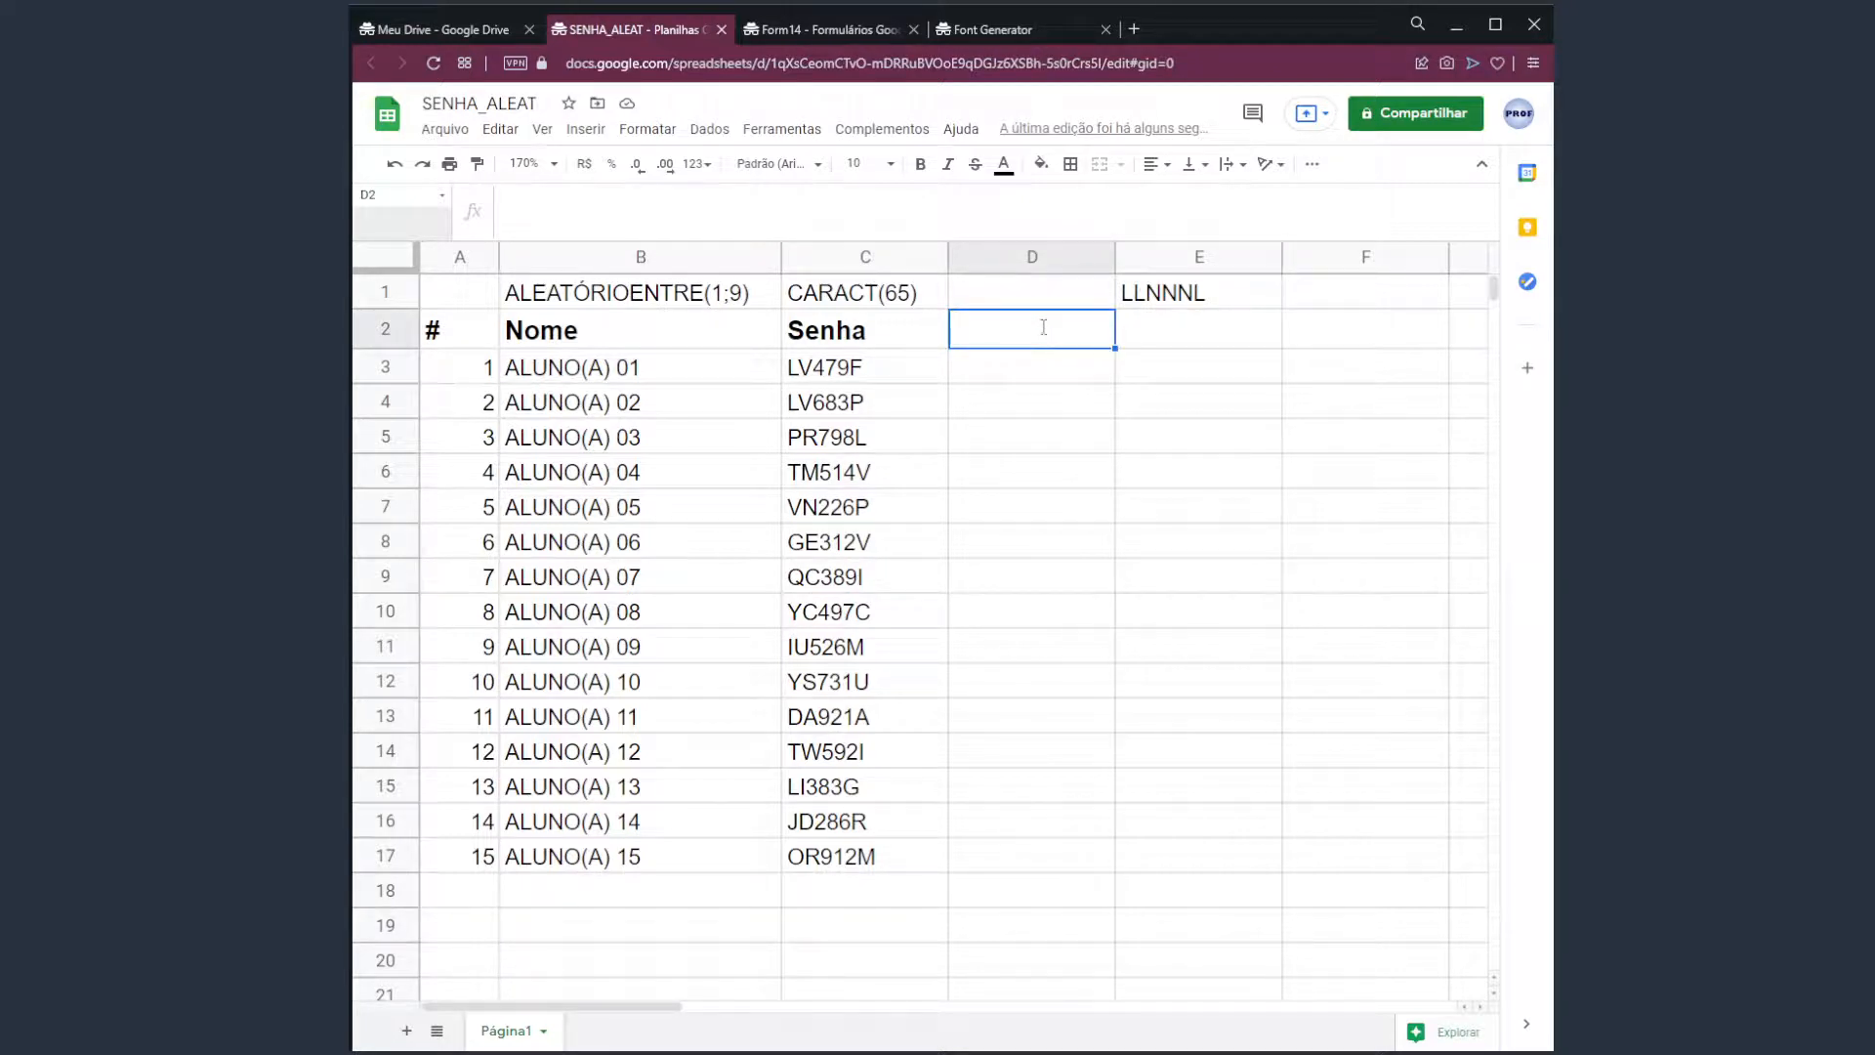
text(texto)
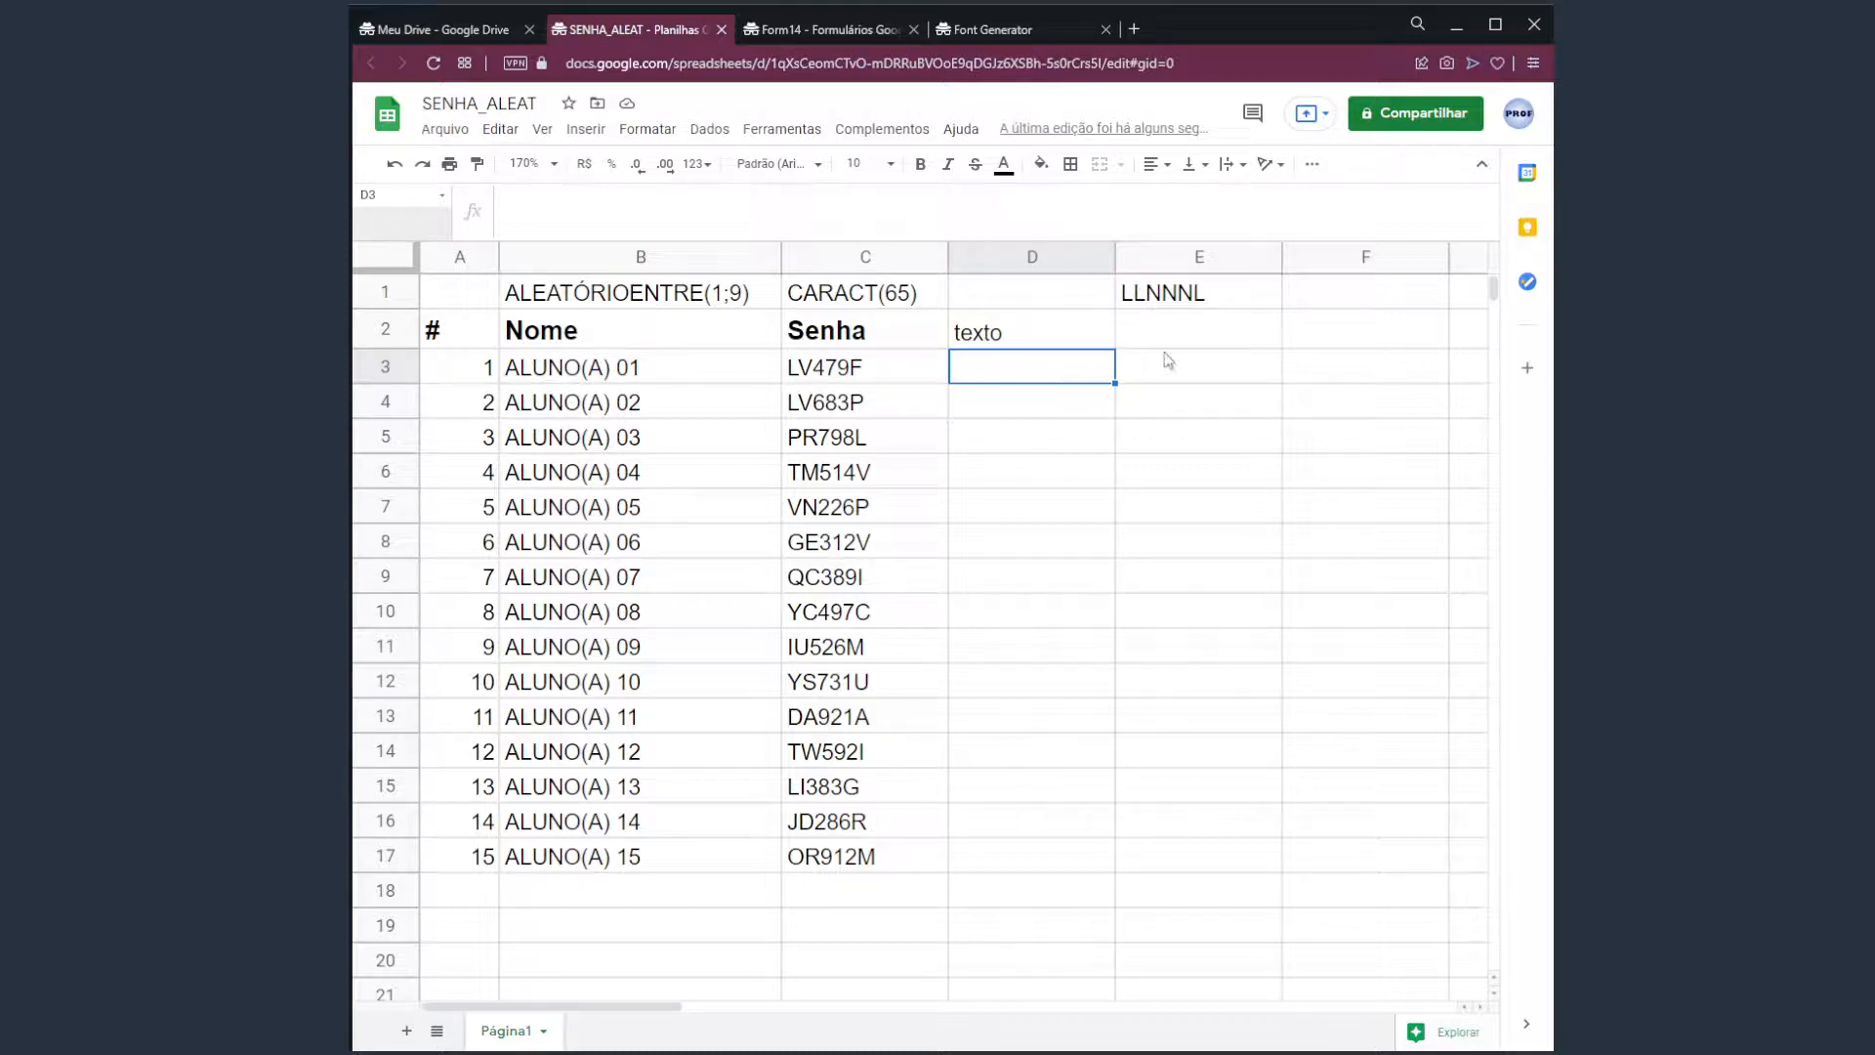
click(1040, 262)
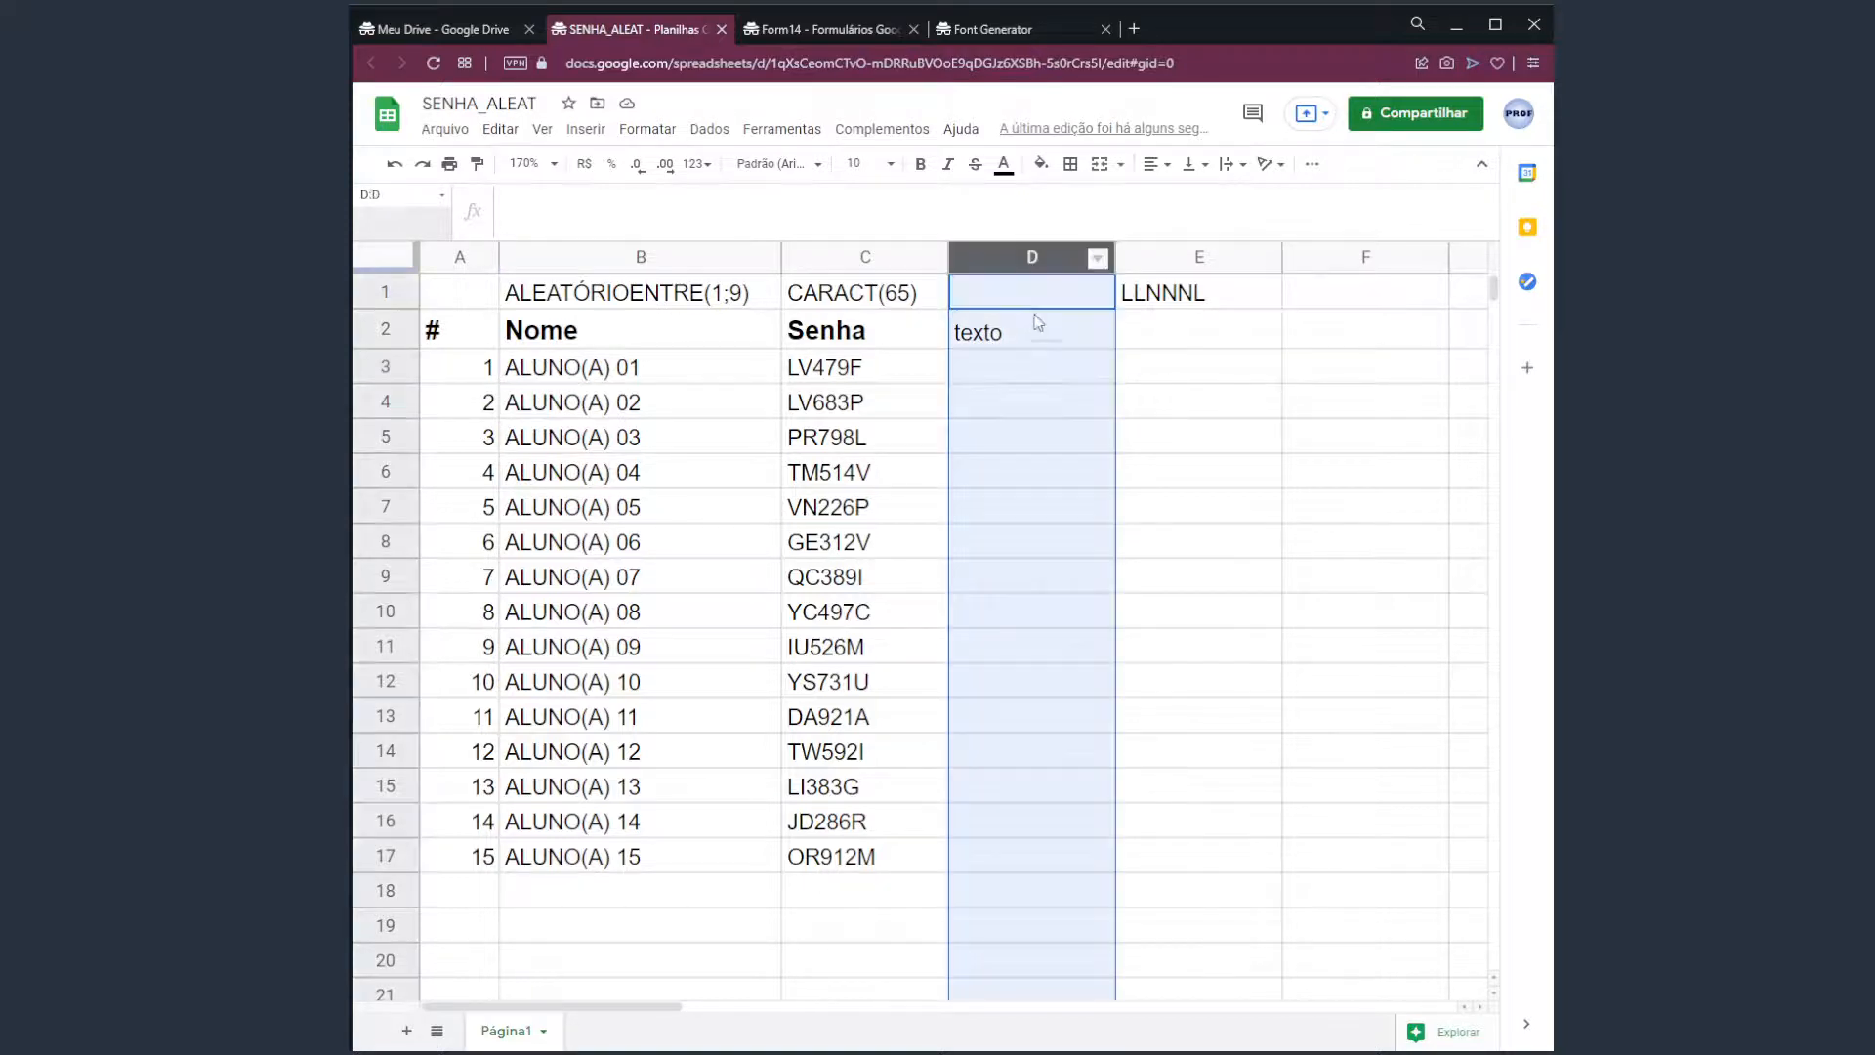
click(414, 372)
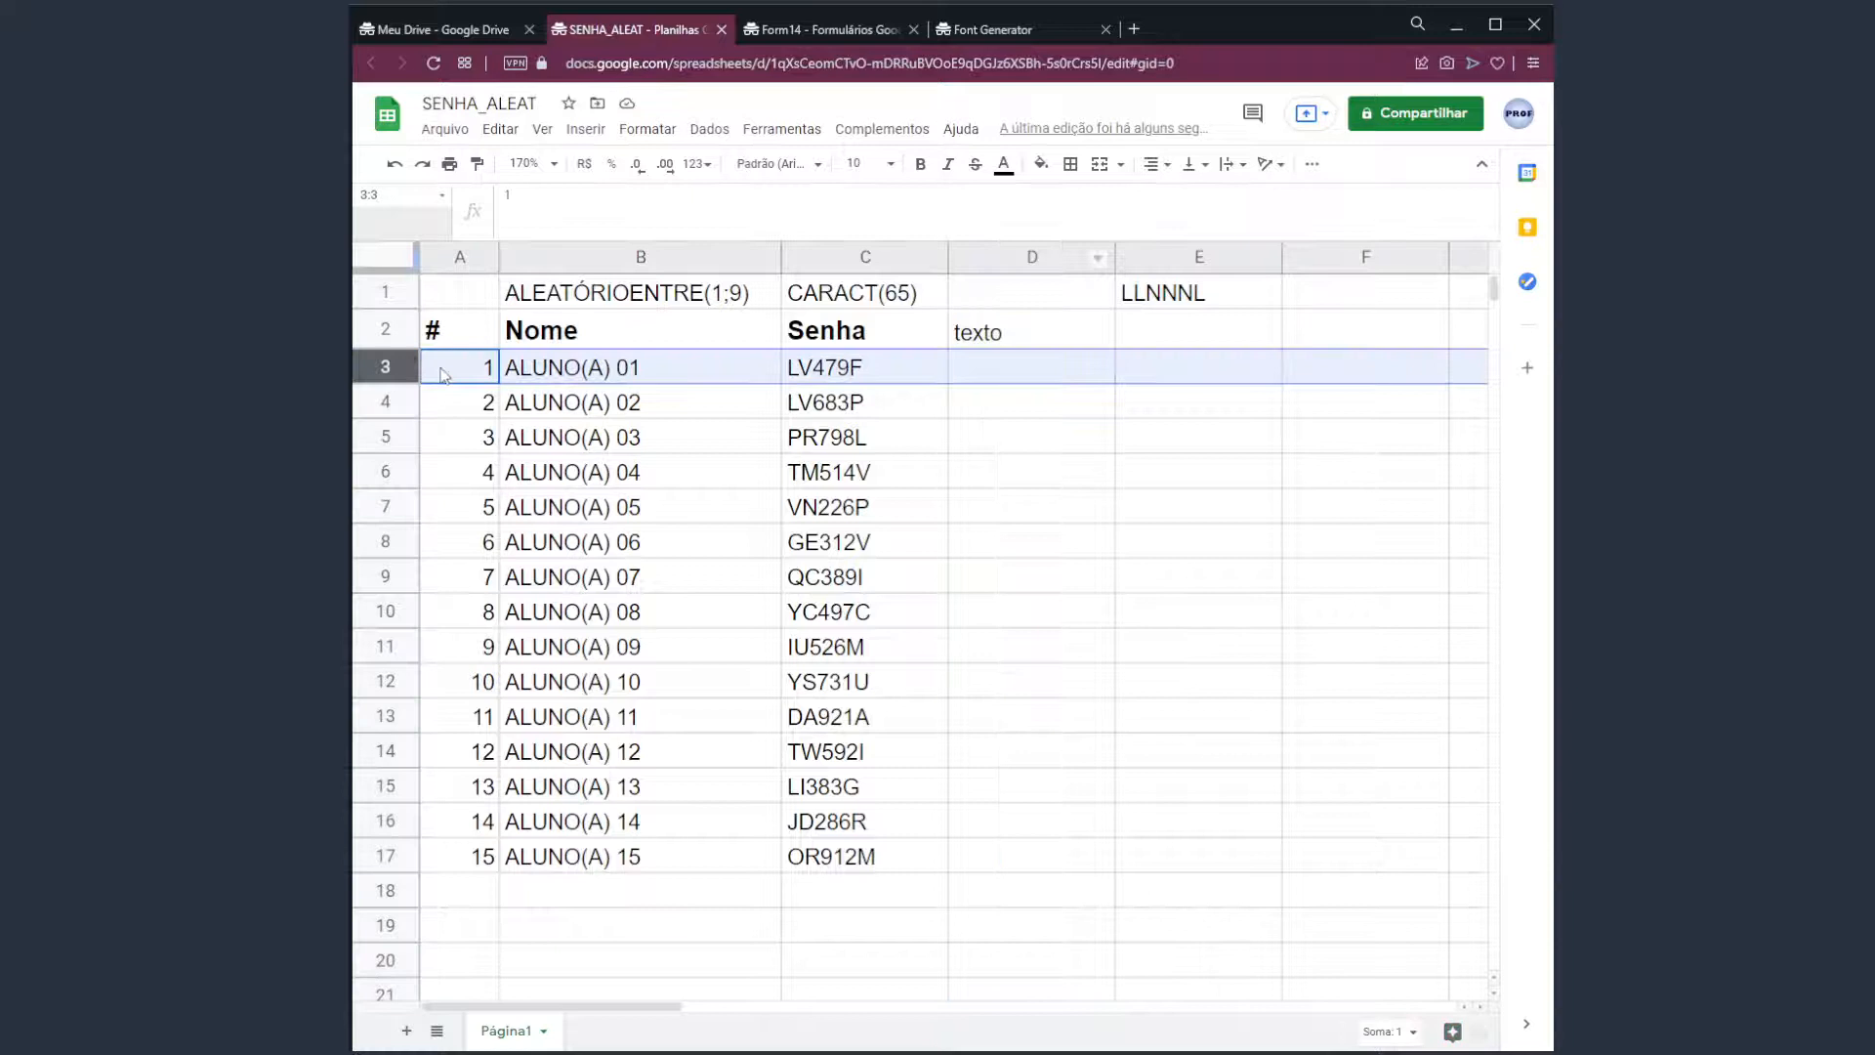
Enter =C3 in D3 to show LV479F, dismissing the suggested autofill for D4:D17.
click(1044, 381)
text(=)
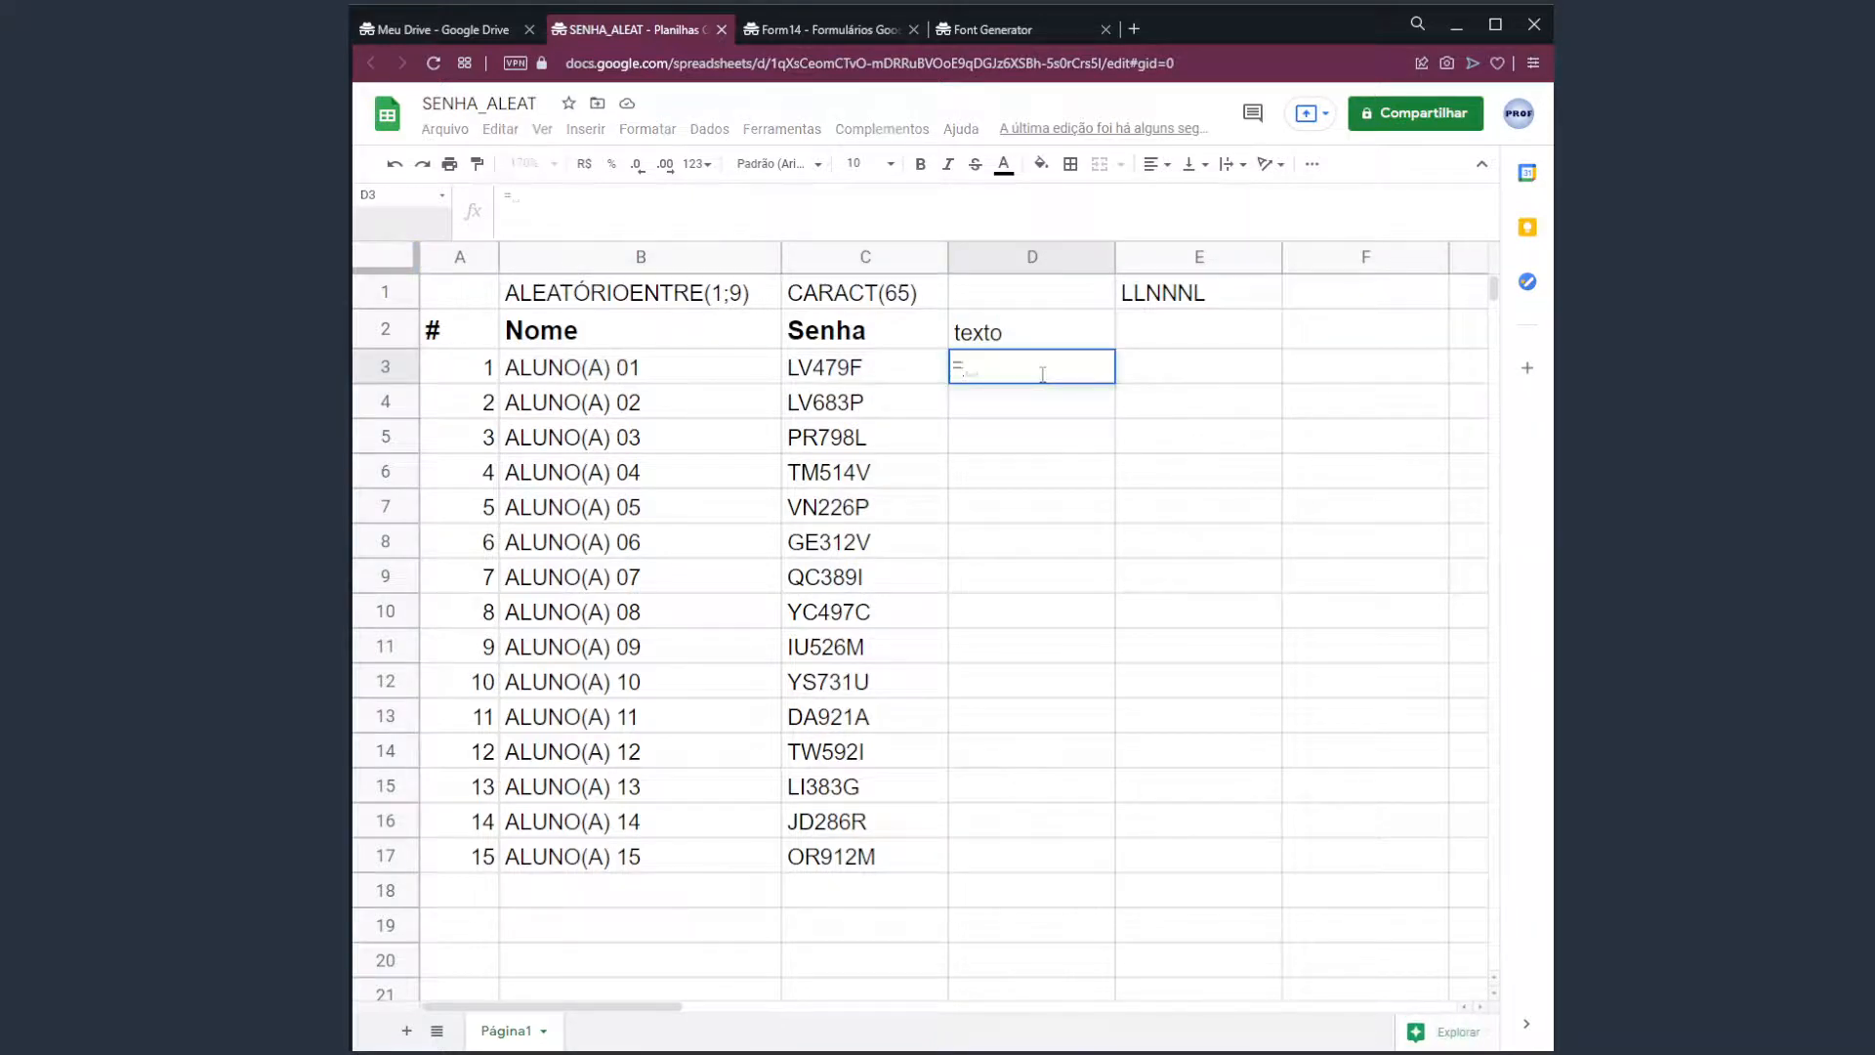
key(Left)
key(Return)
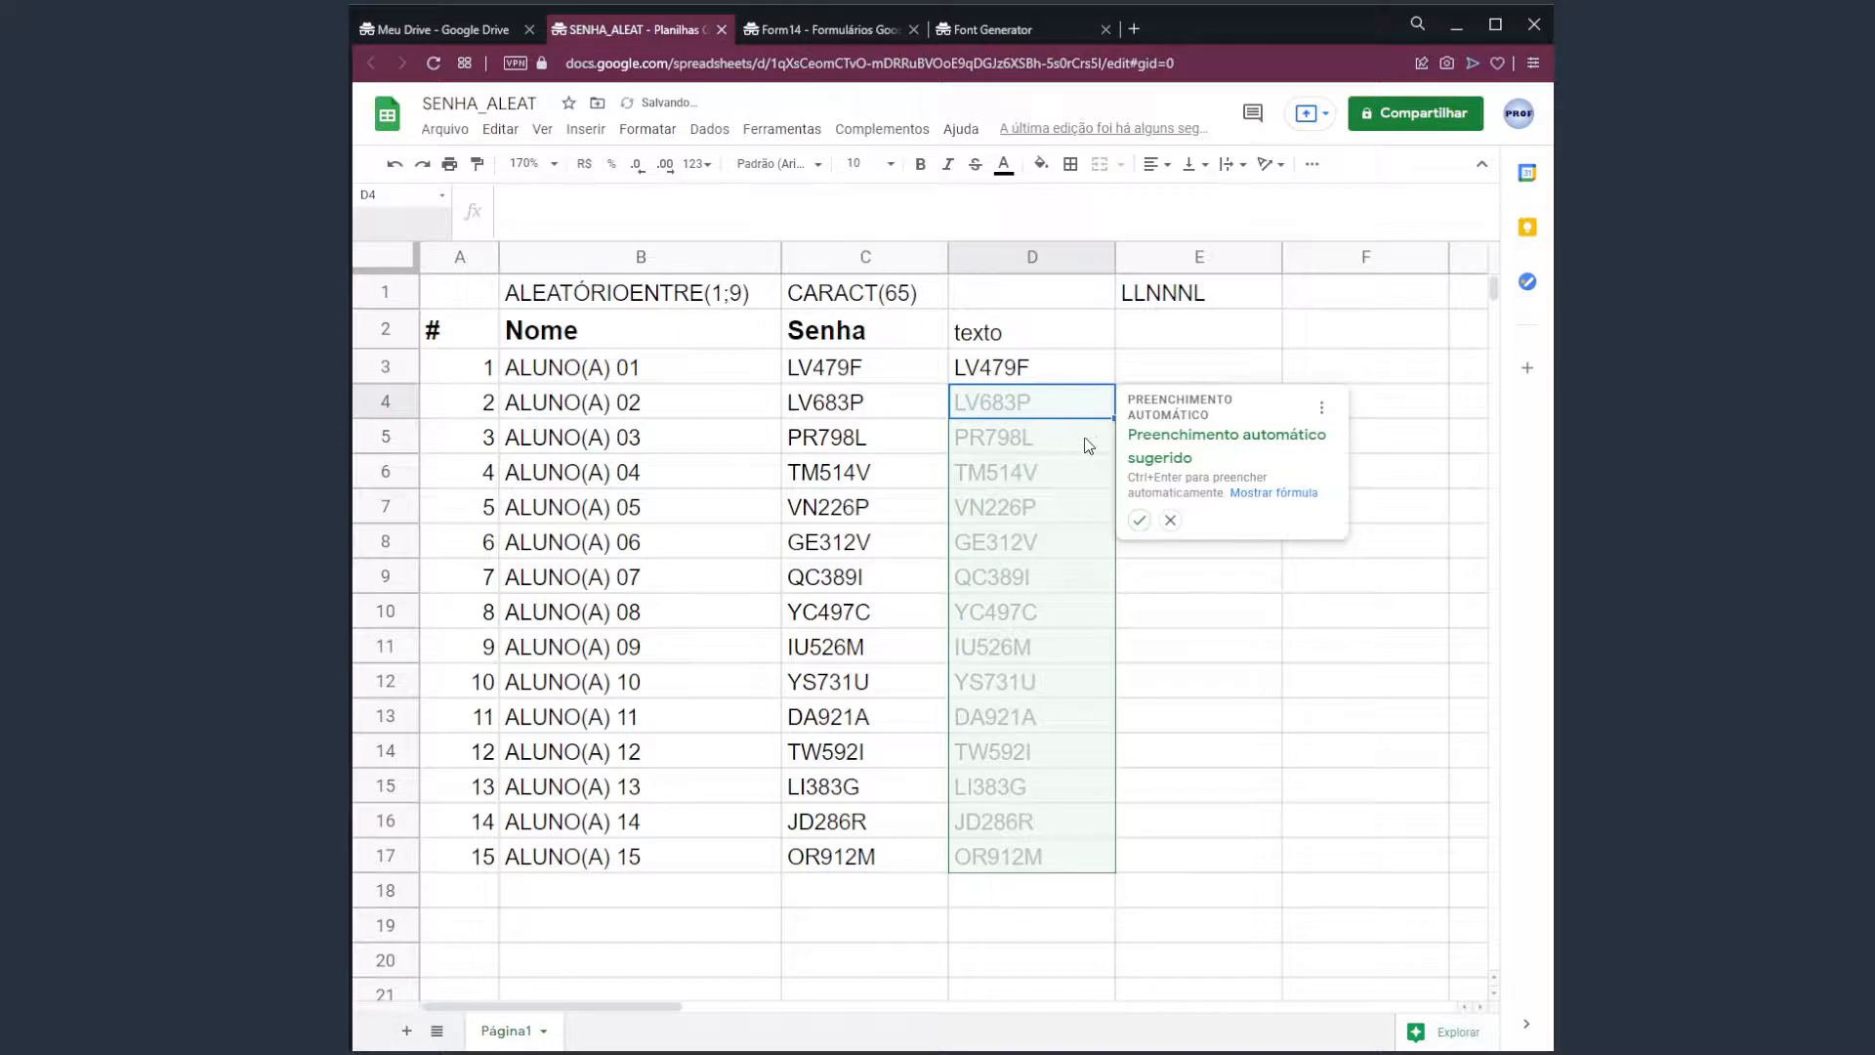
click(1170, 520)
click(1066, 371)
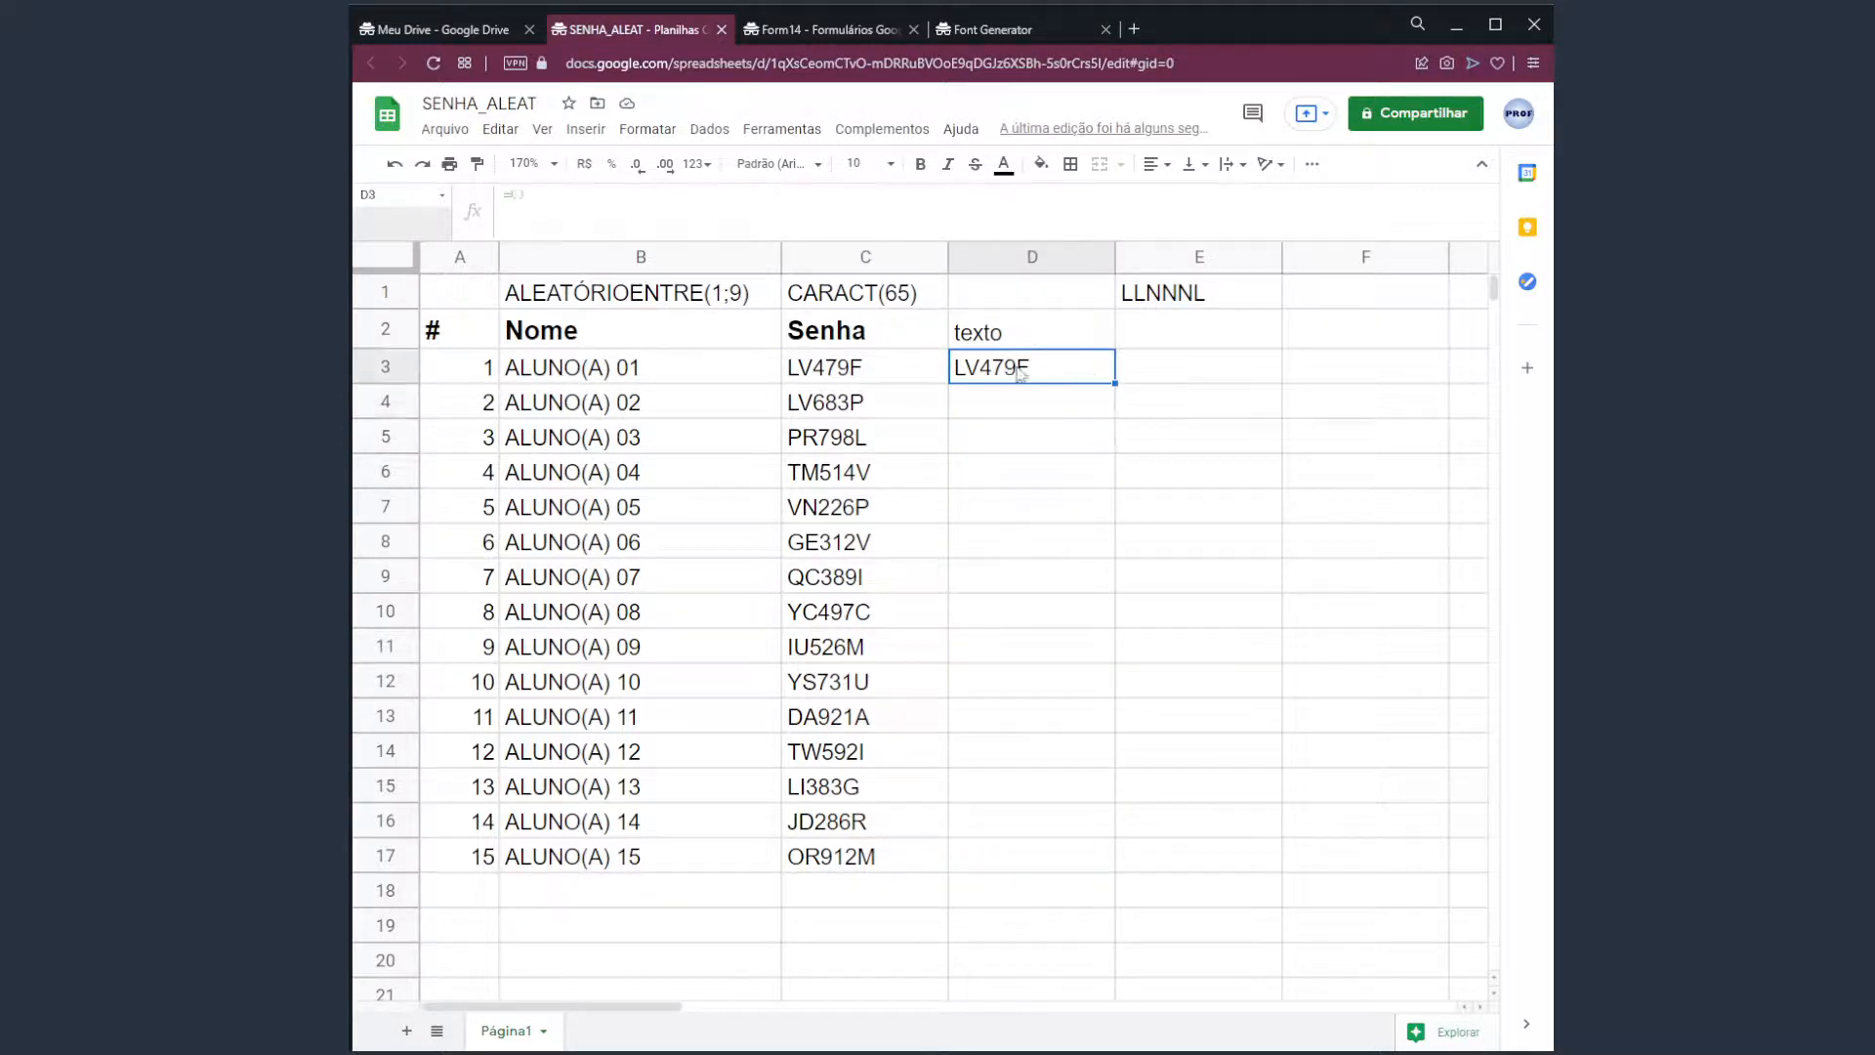
click(888, 374)
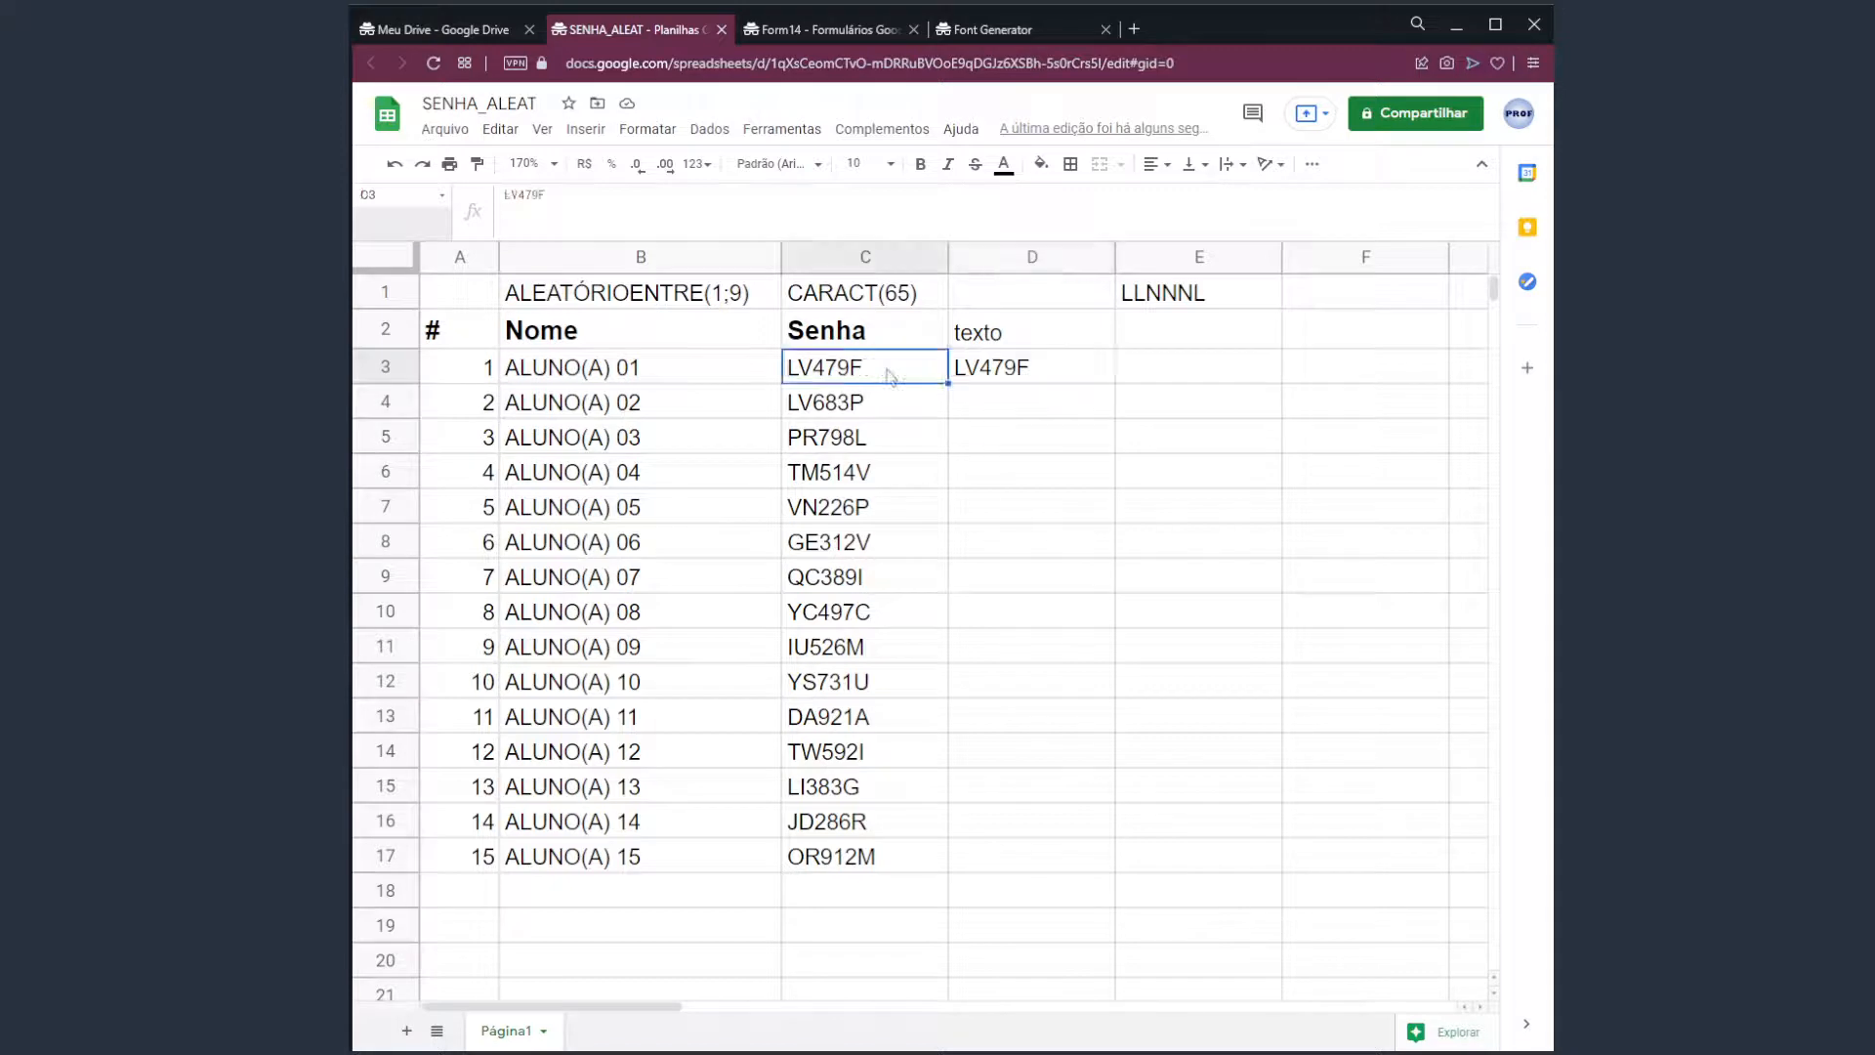
click(1020, 381)
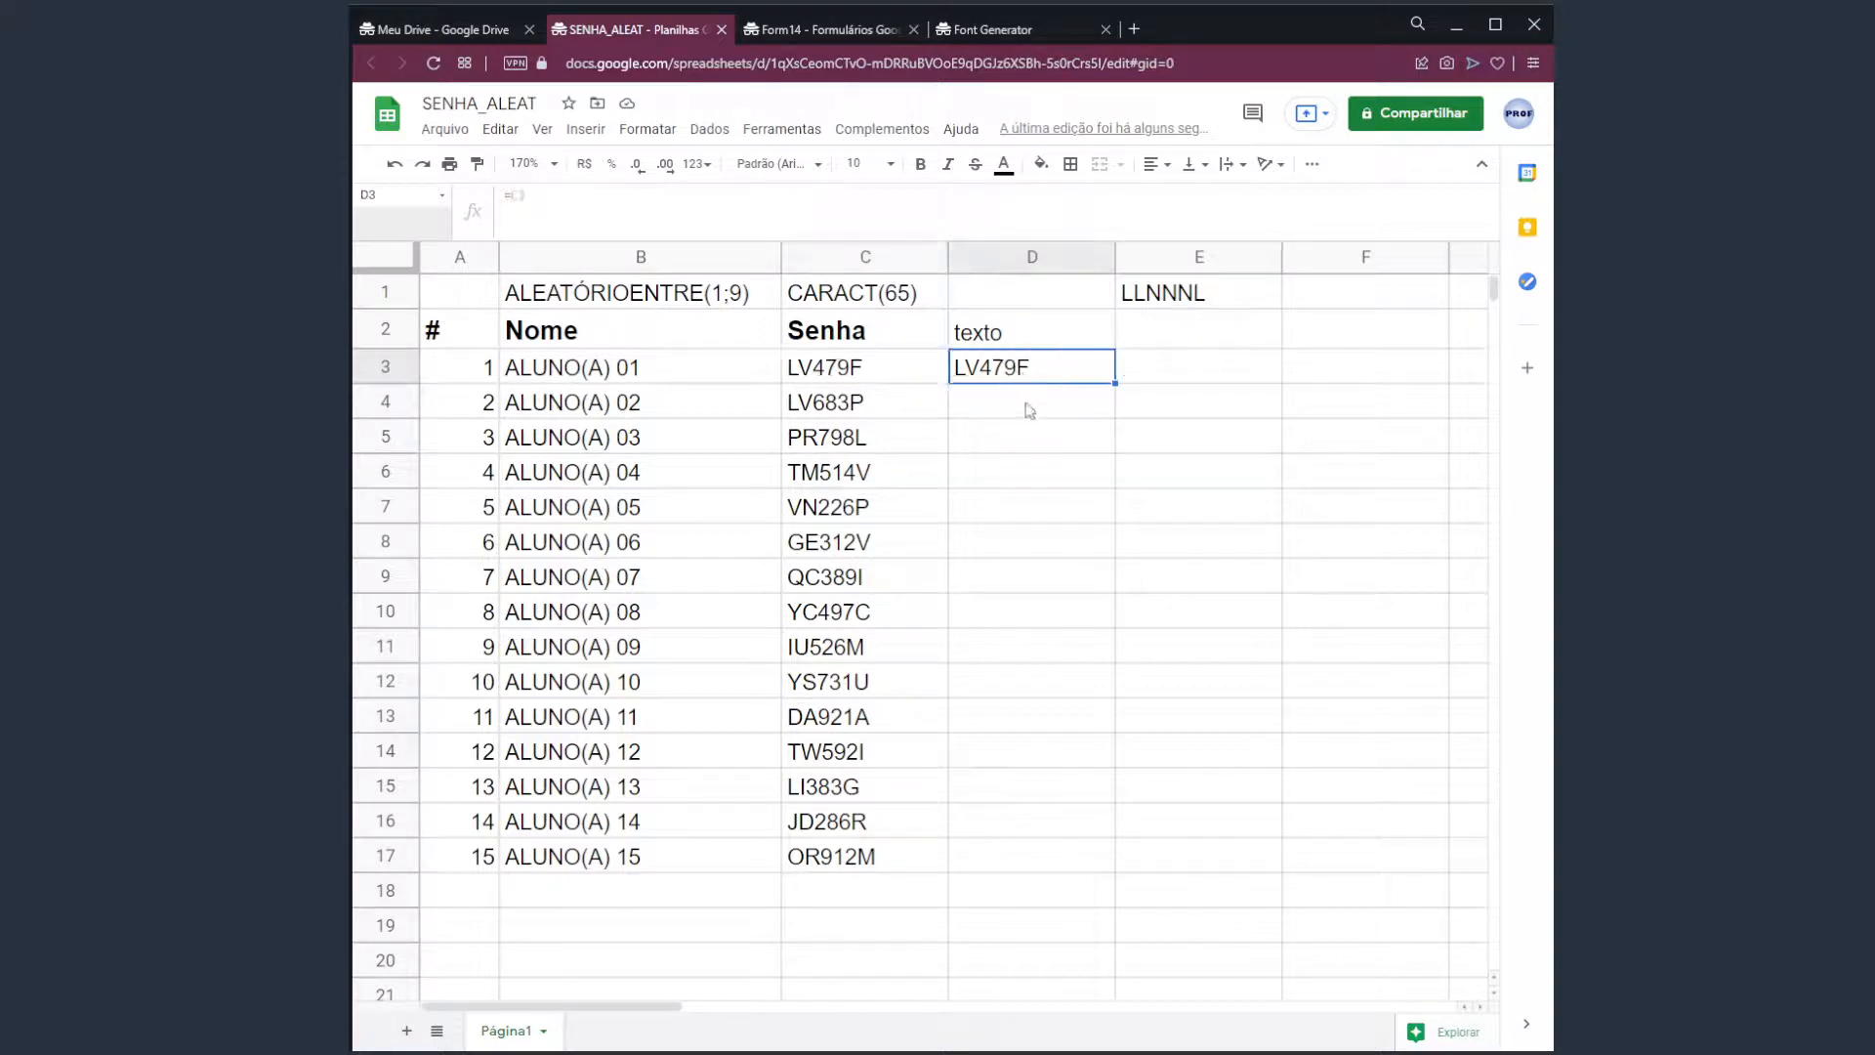
click(1030, 412)
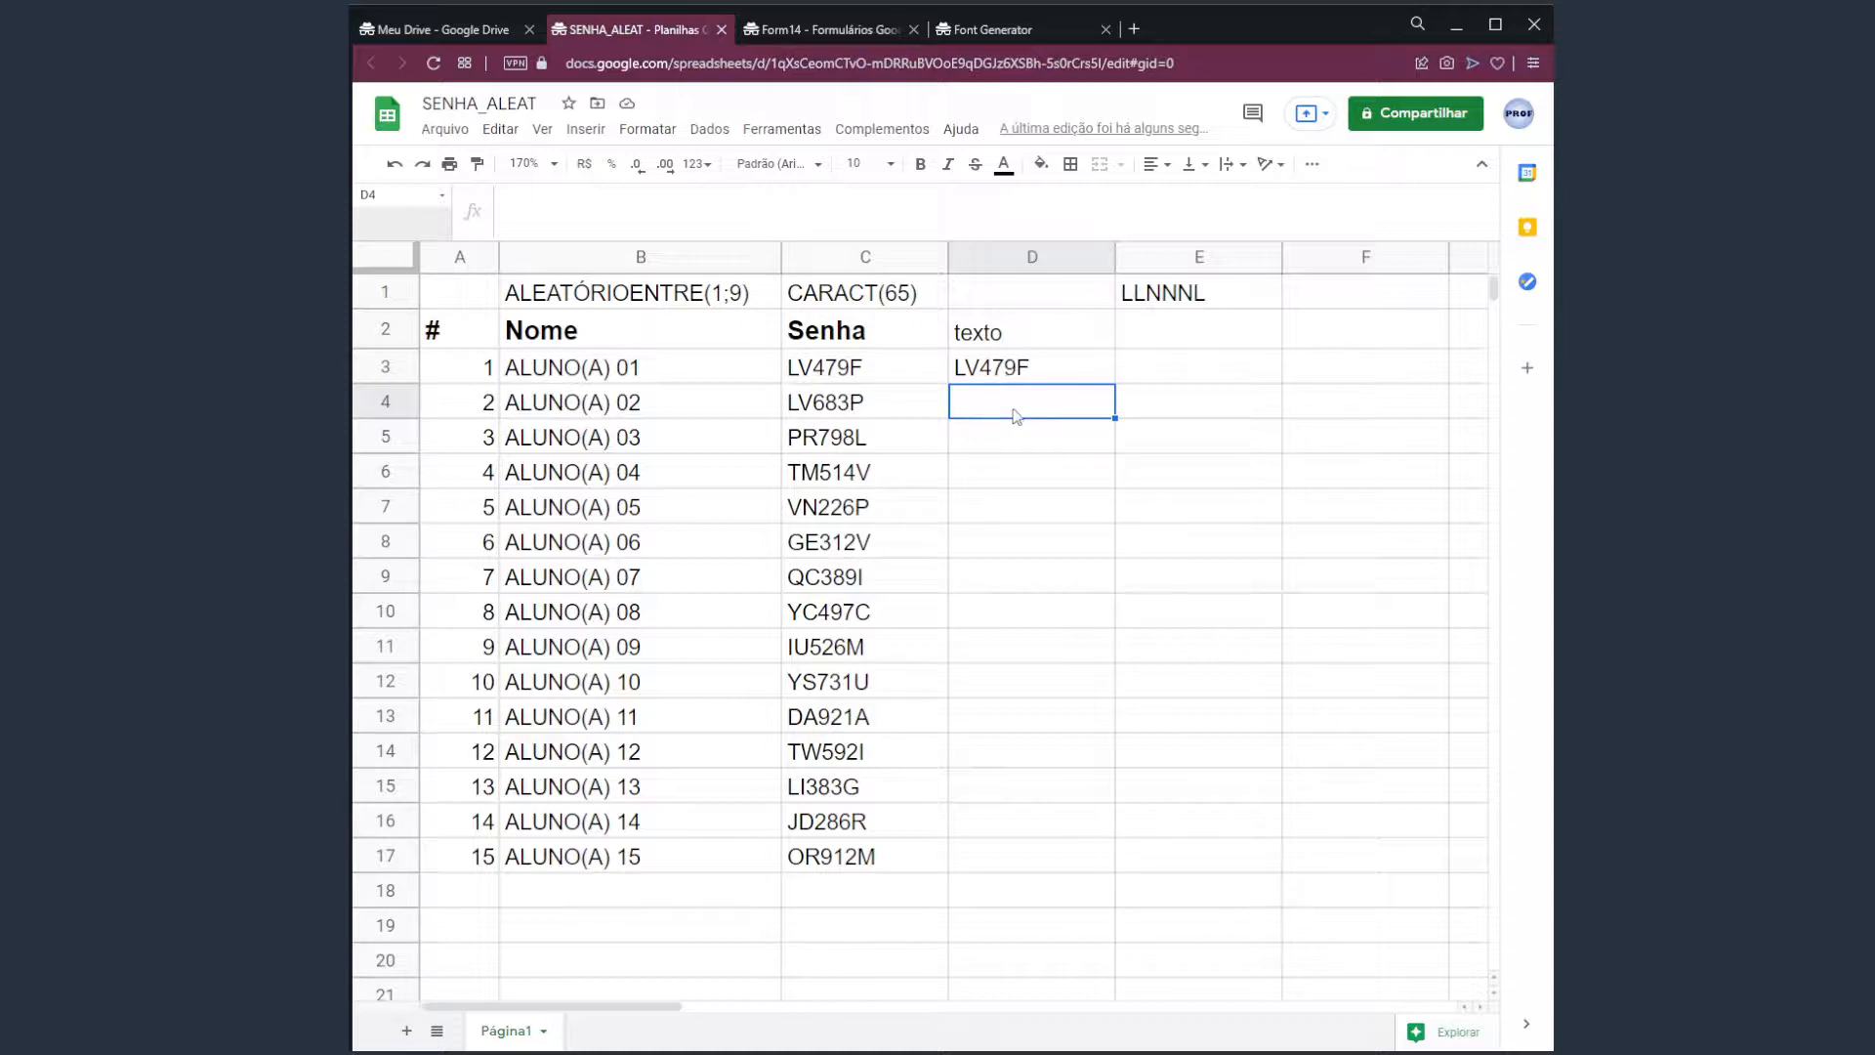
Enter a formula in D4 joining D3, a ' |' separator and C4's password.
text(=)
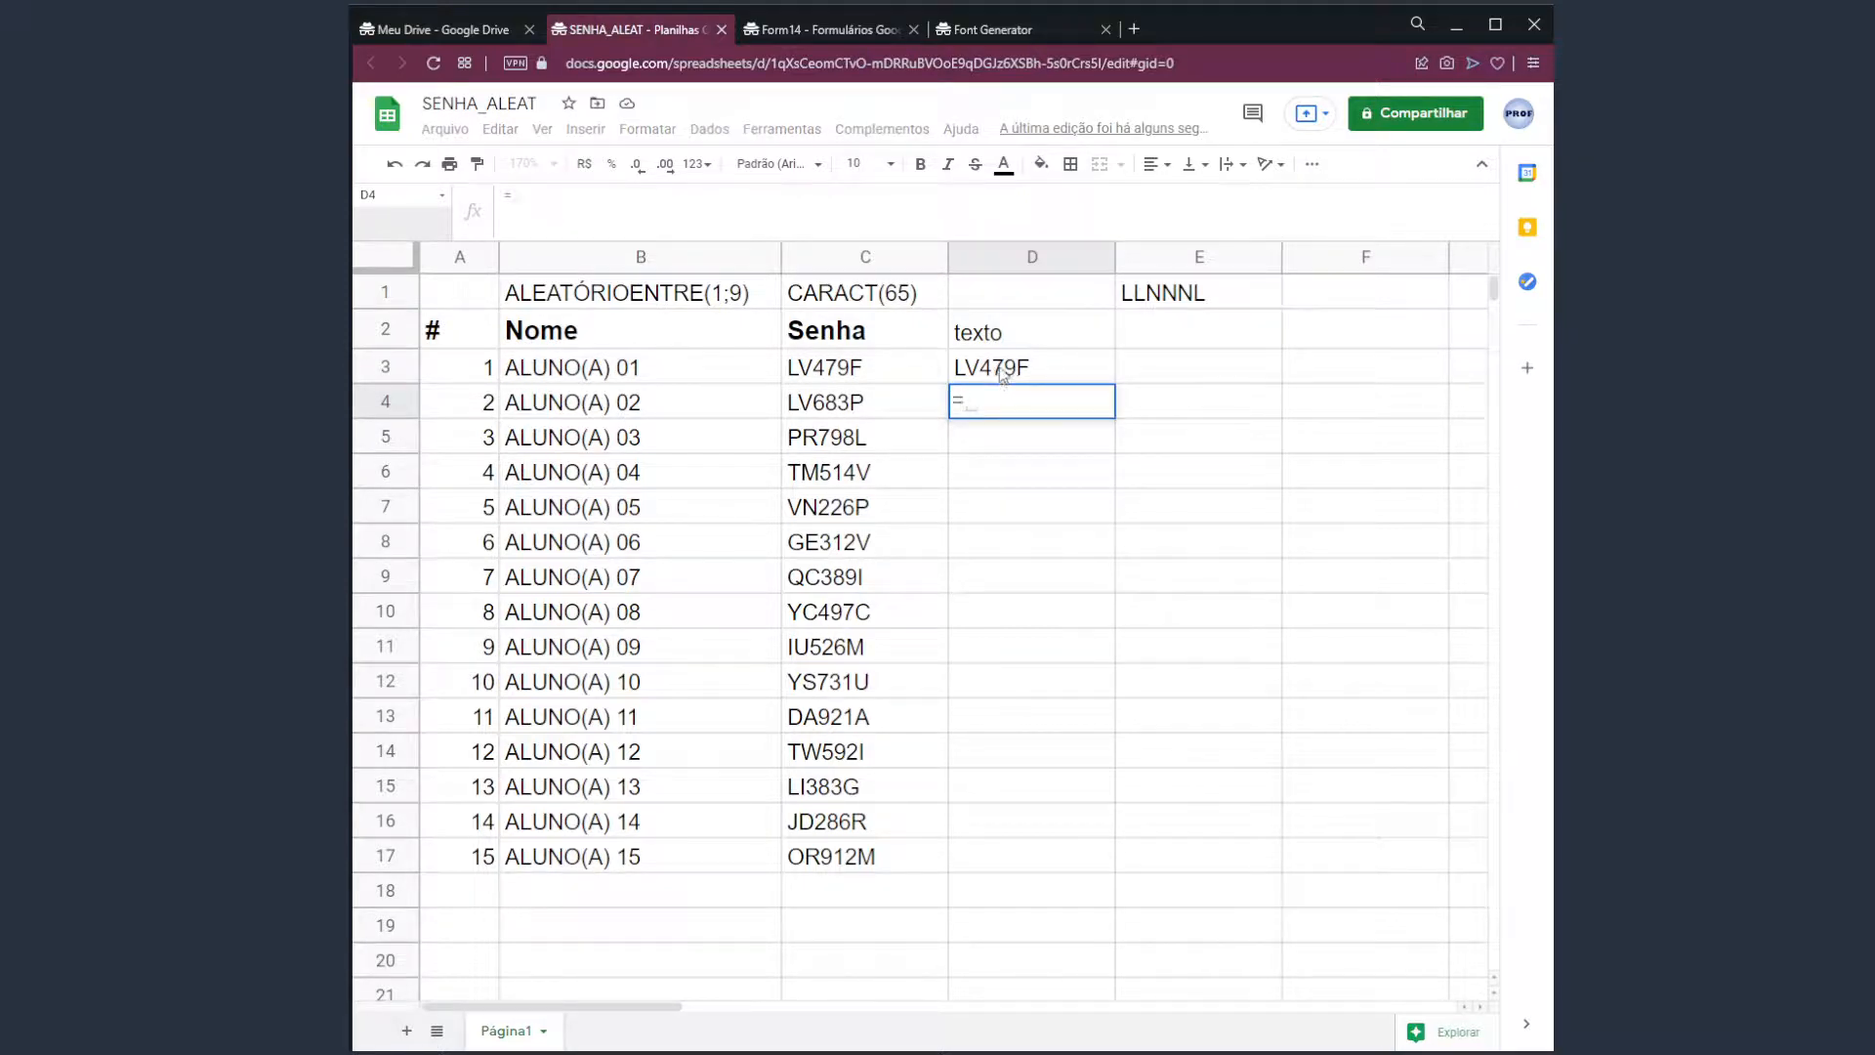
click(1006, 376)
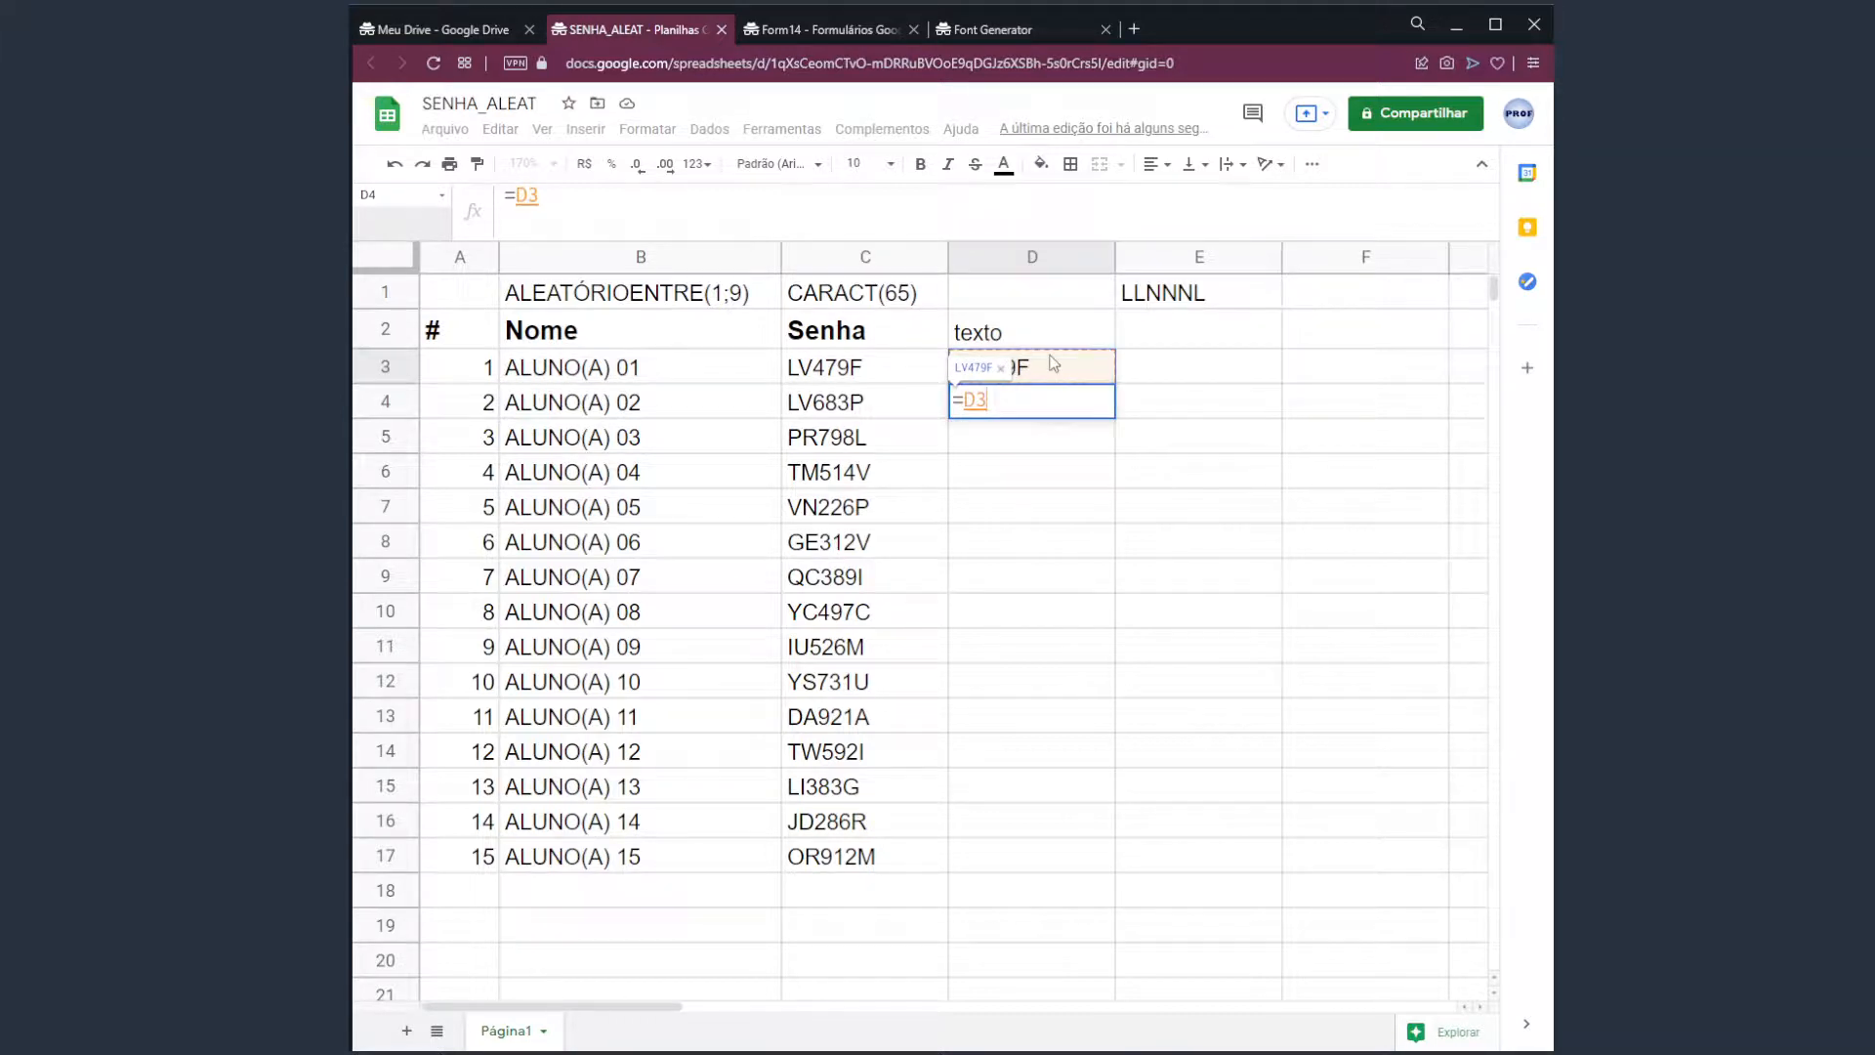
text(&")
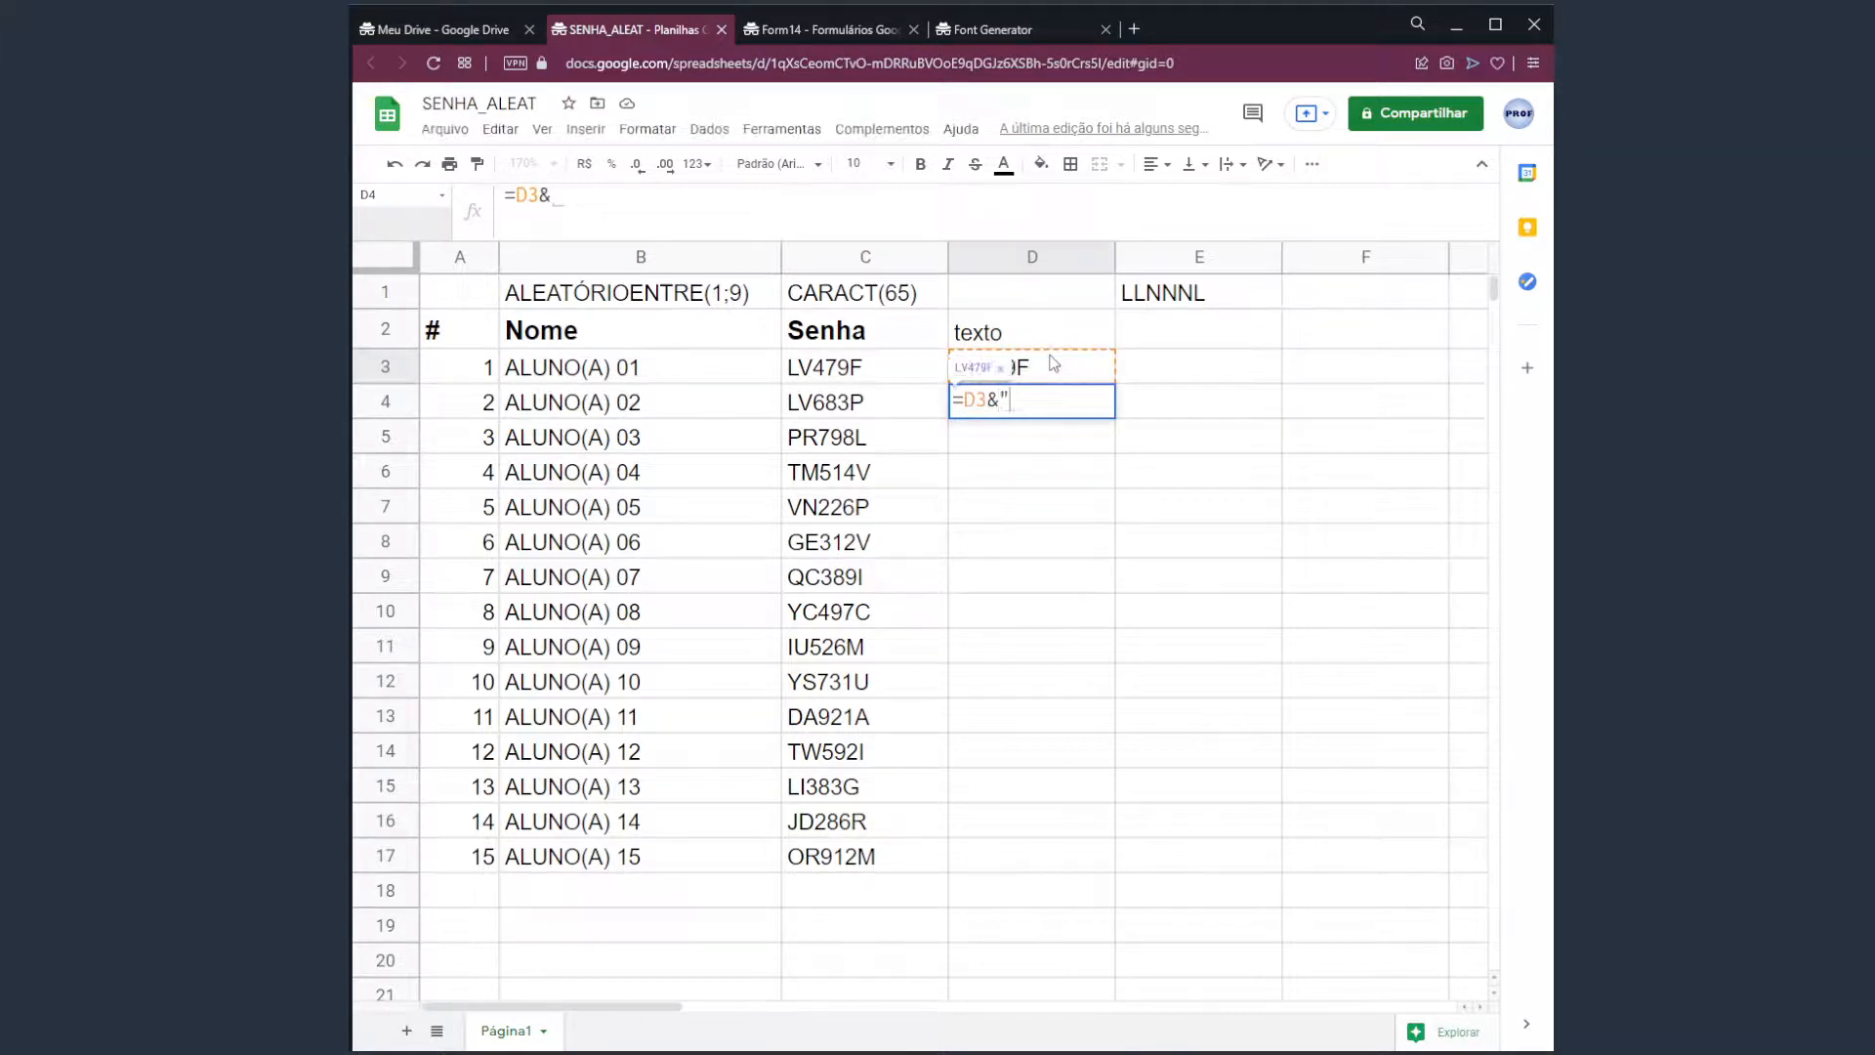
text( |)
text(&)
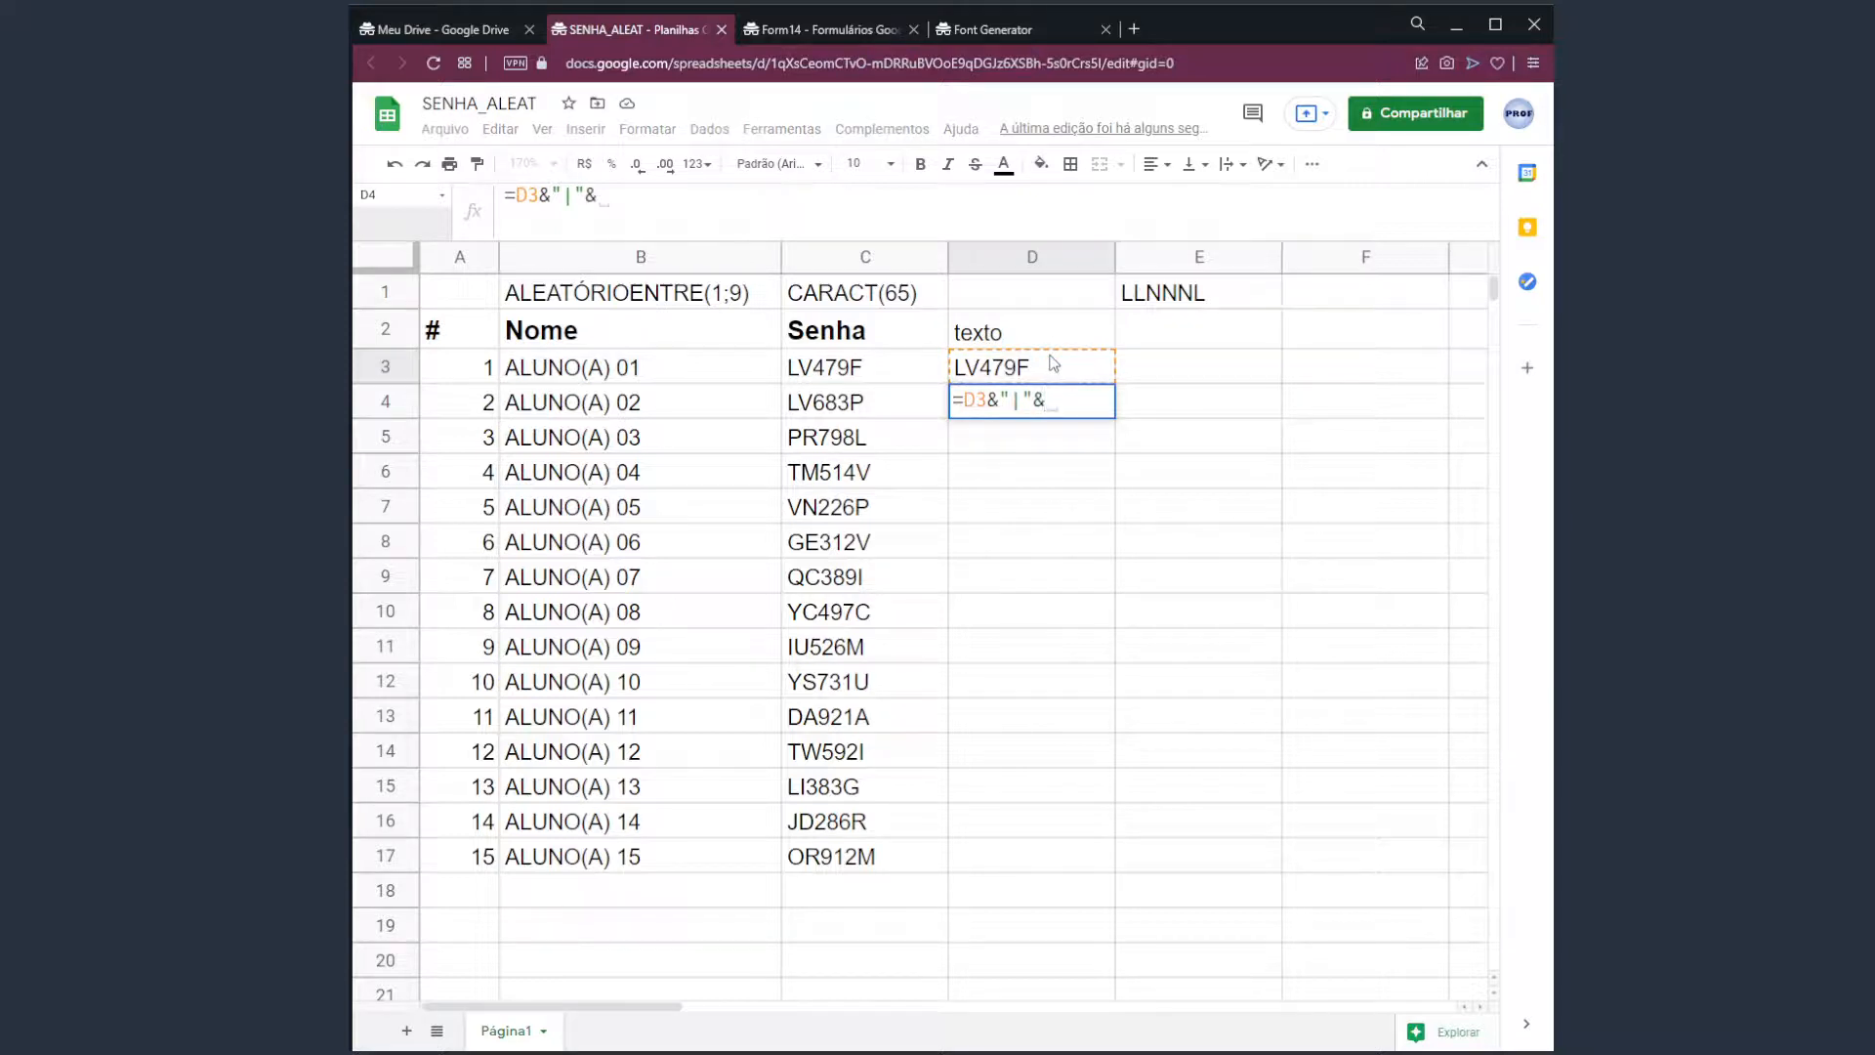
click(891, 402)
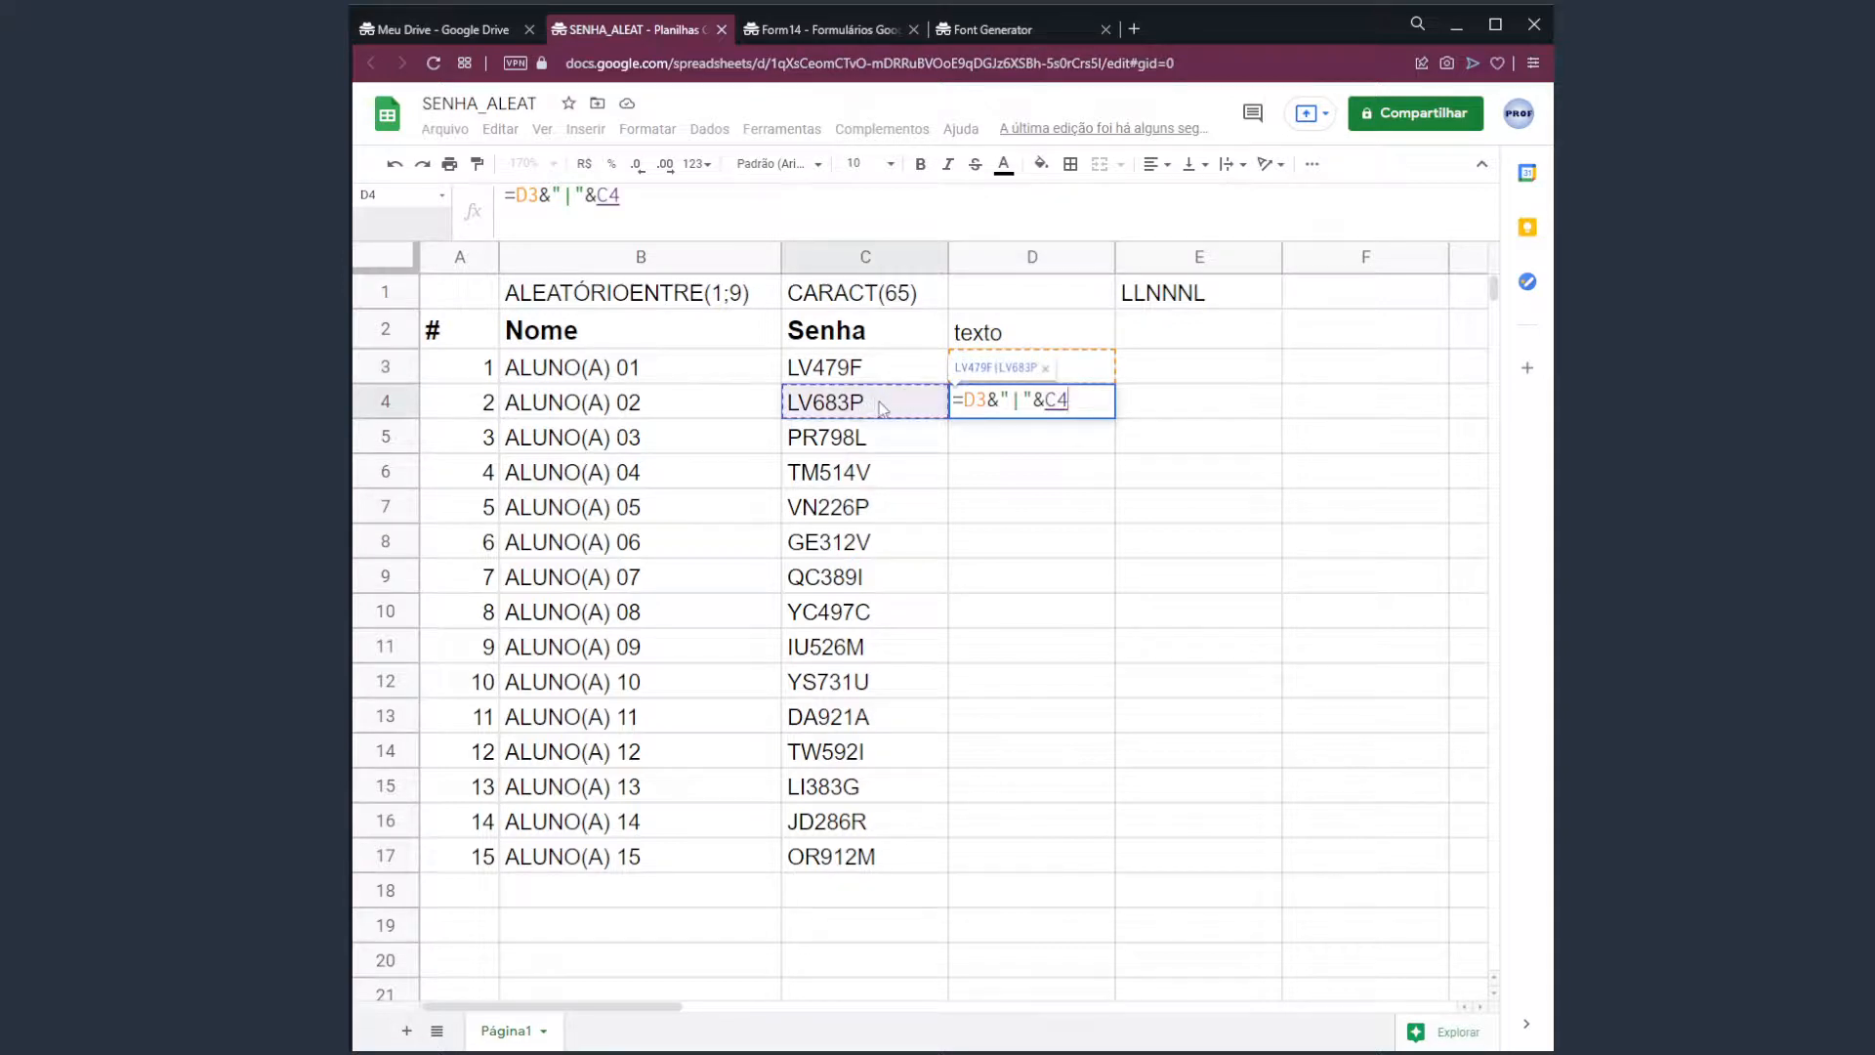
key(Return)
key(Up)
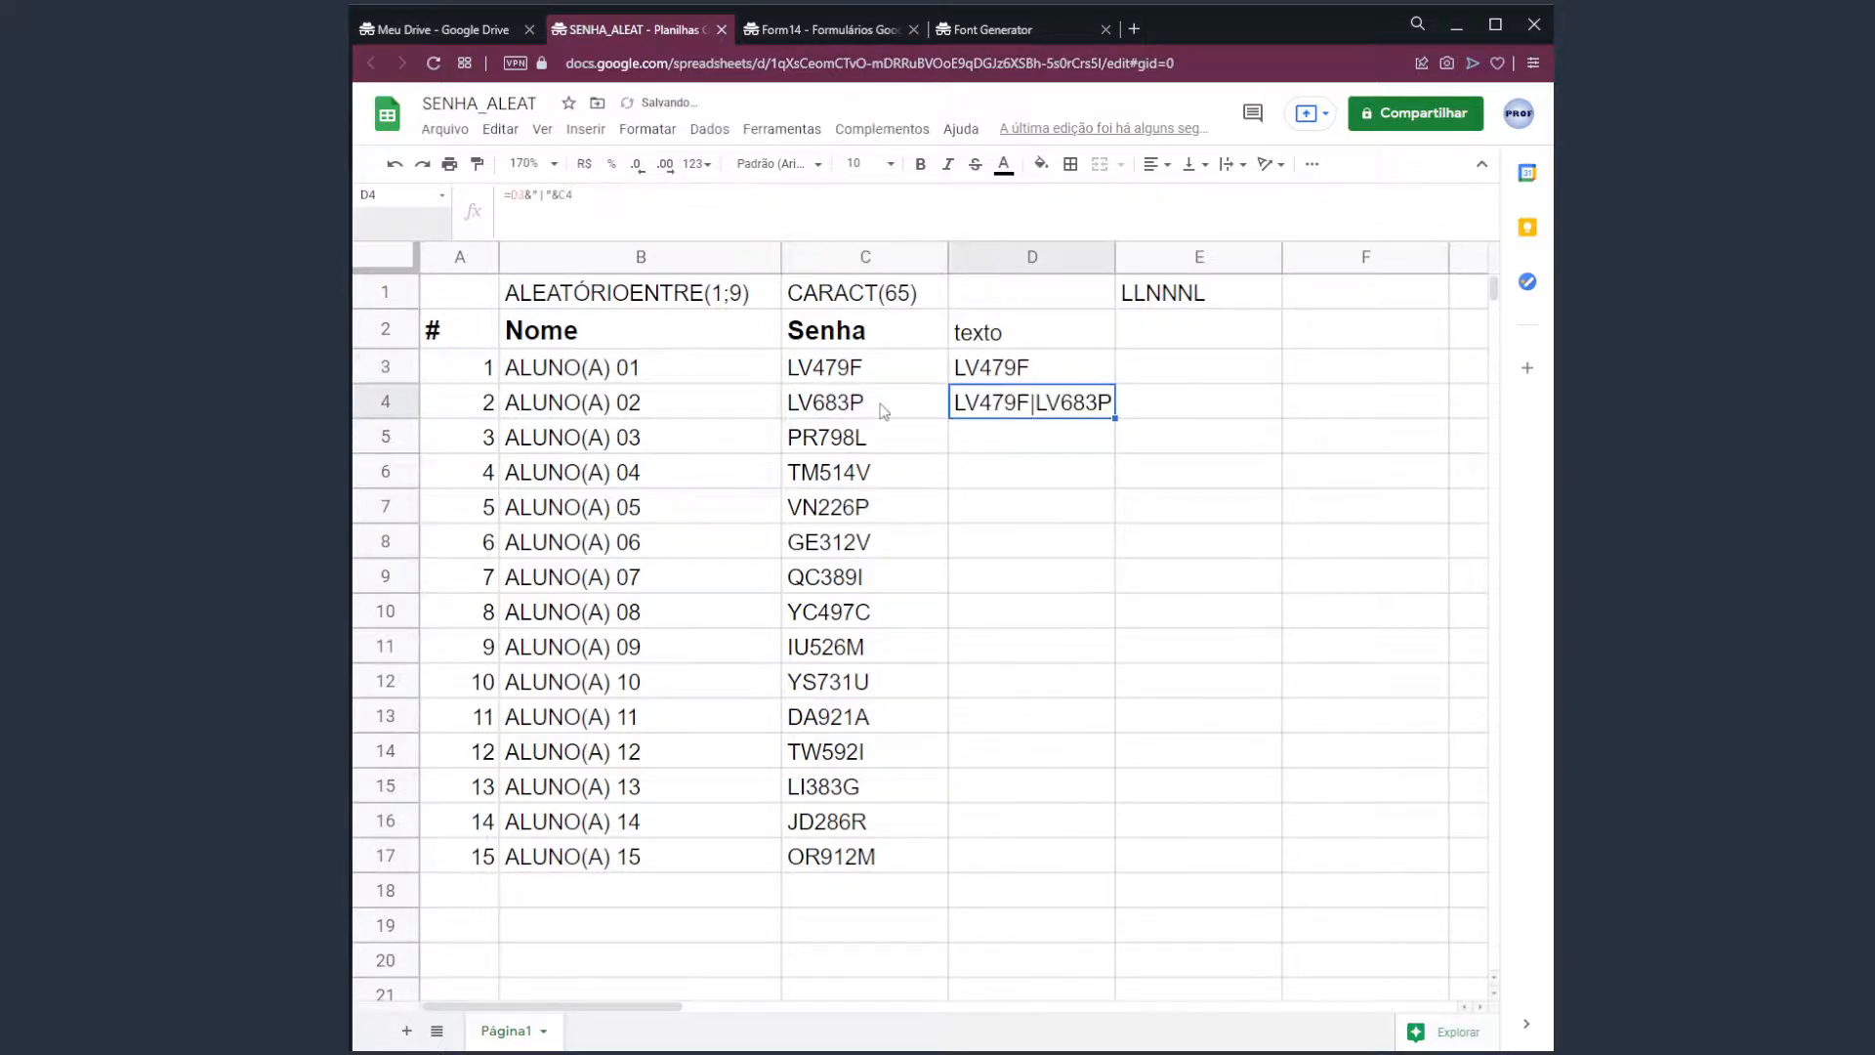
Compare the values and formulas in C3, C4, D3 and D4.
click(1019, 377)
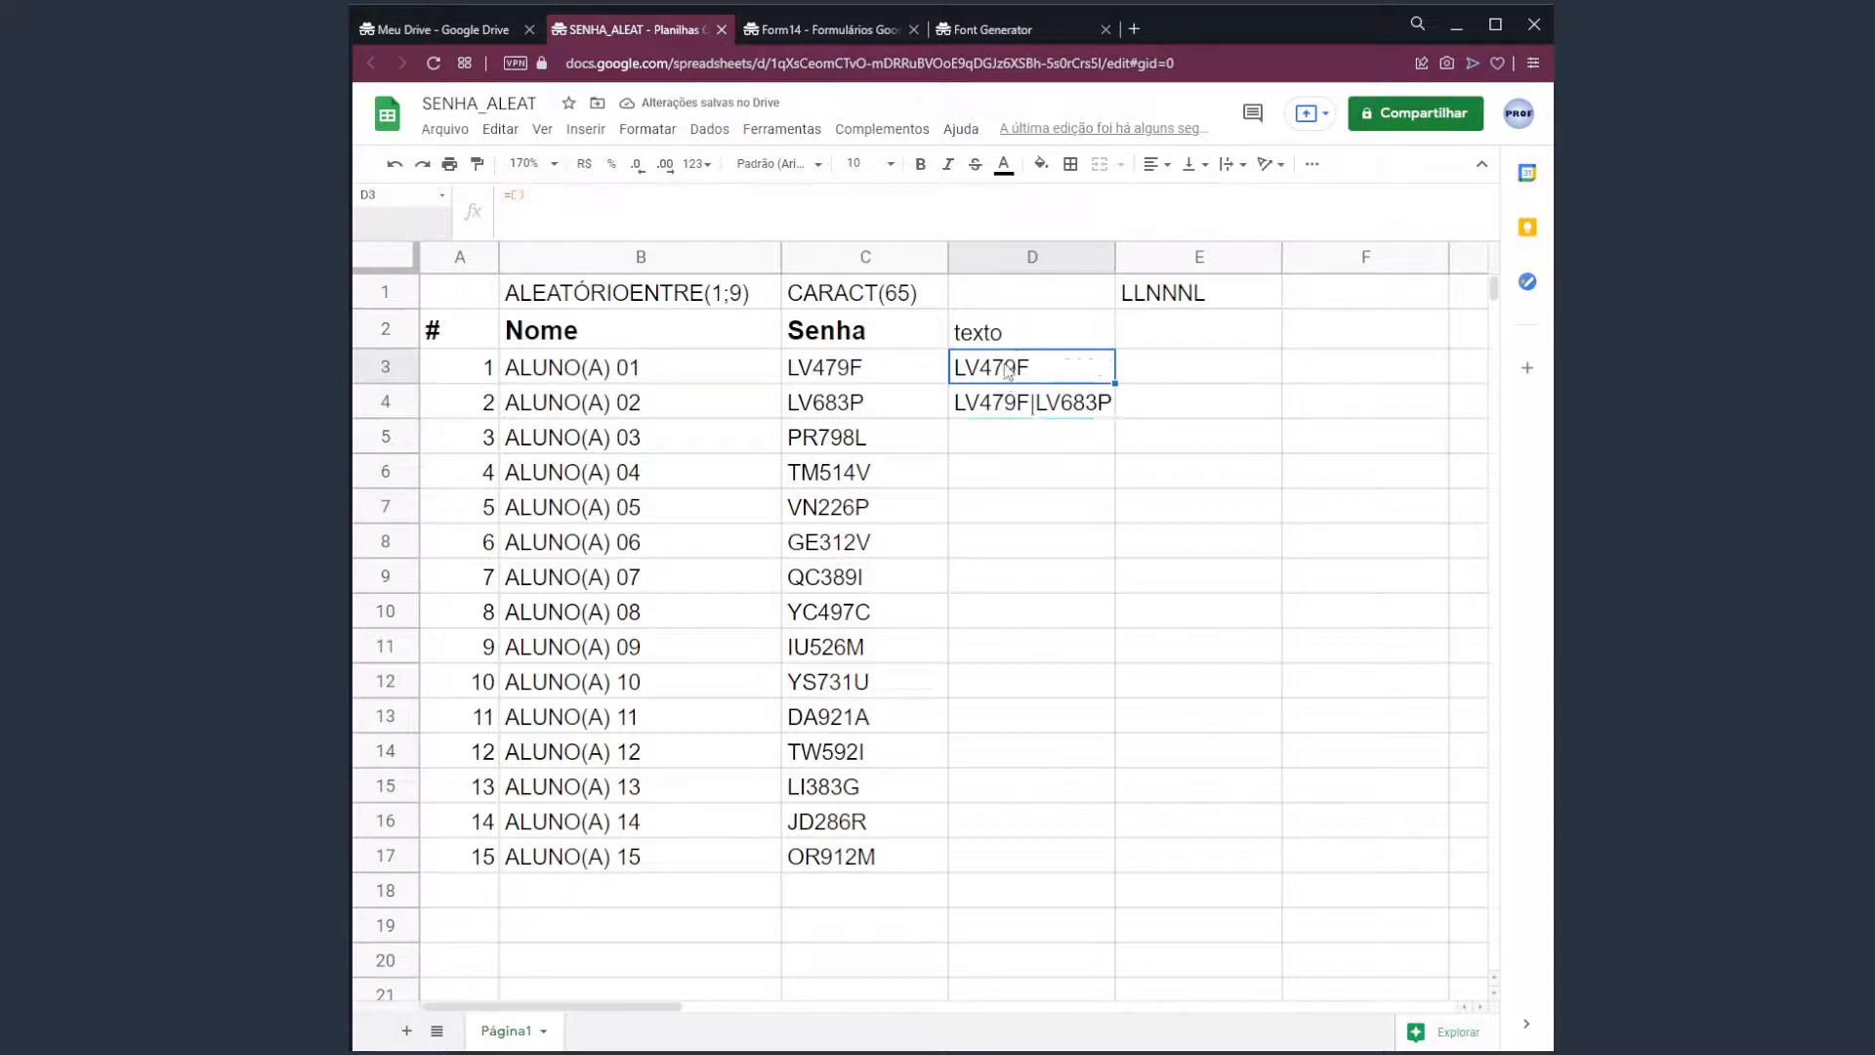
click(861, 372)
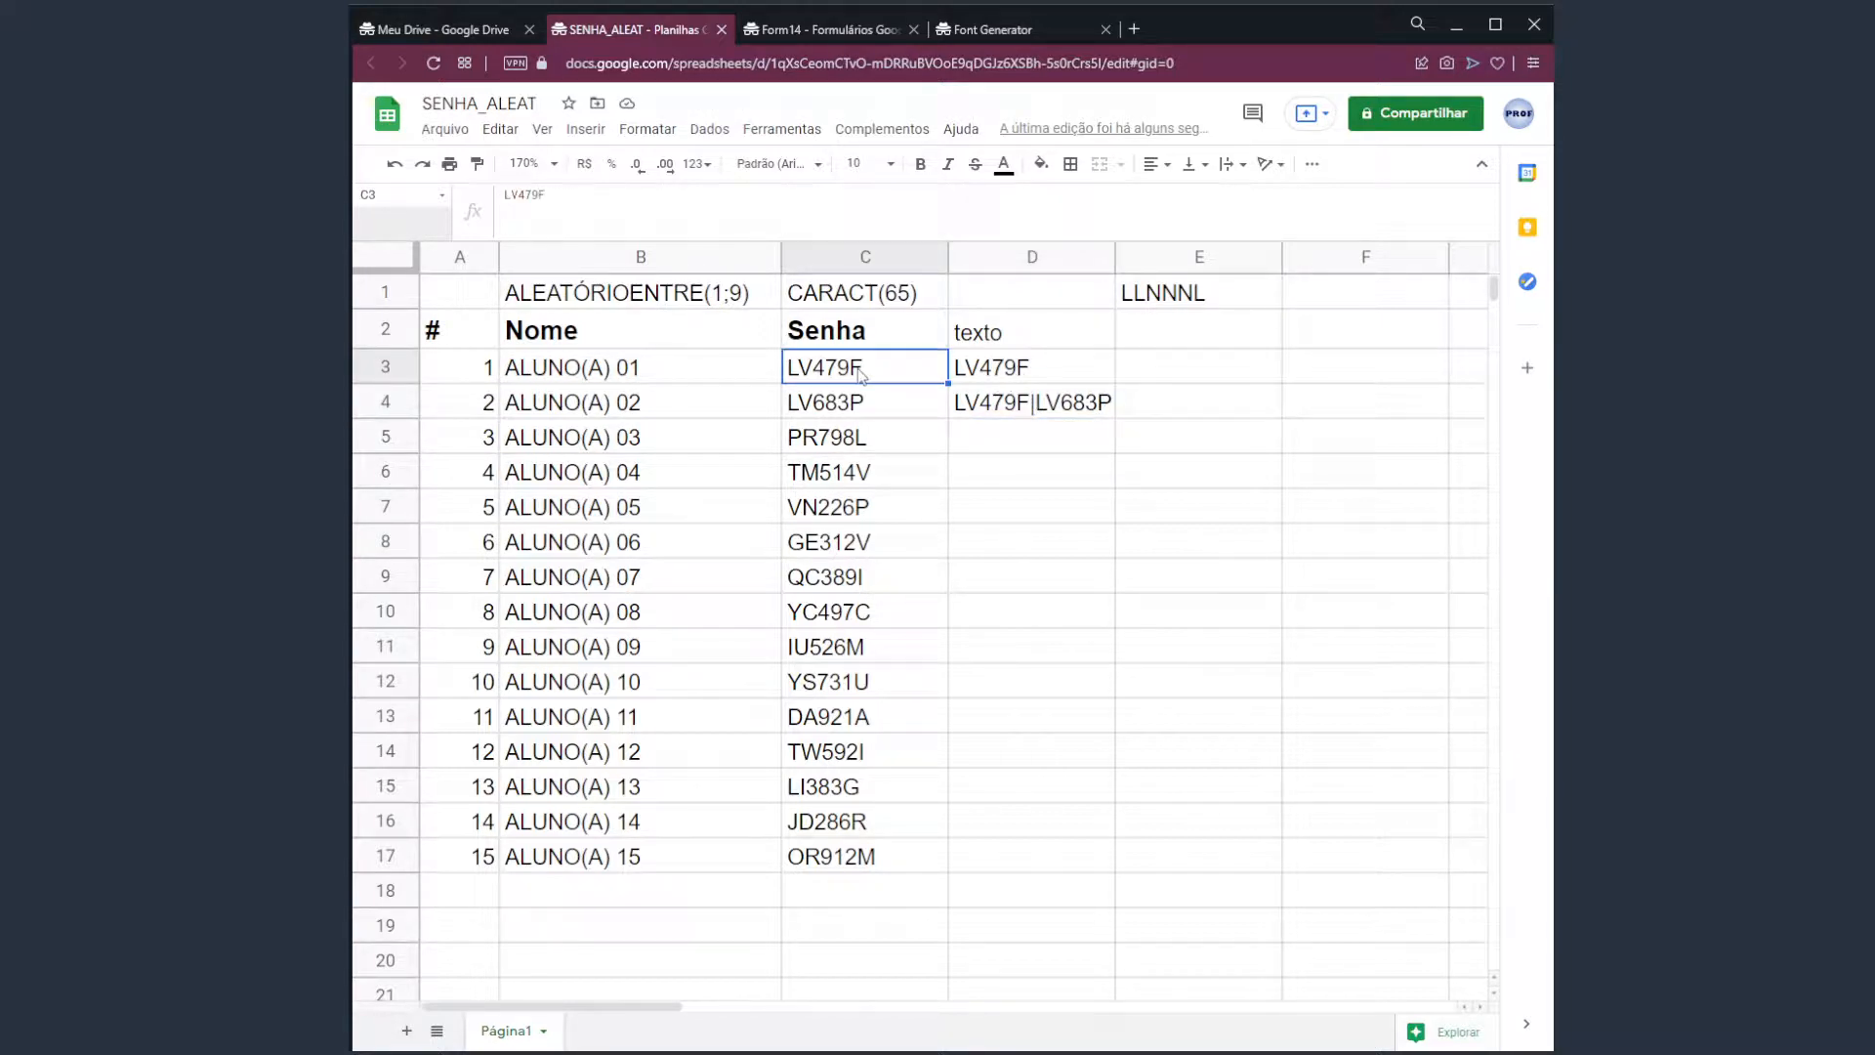
click(998, 381)
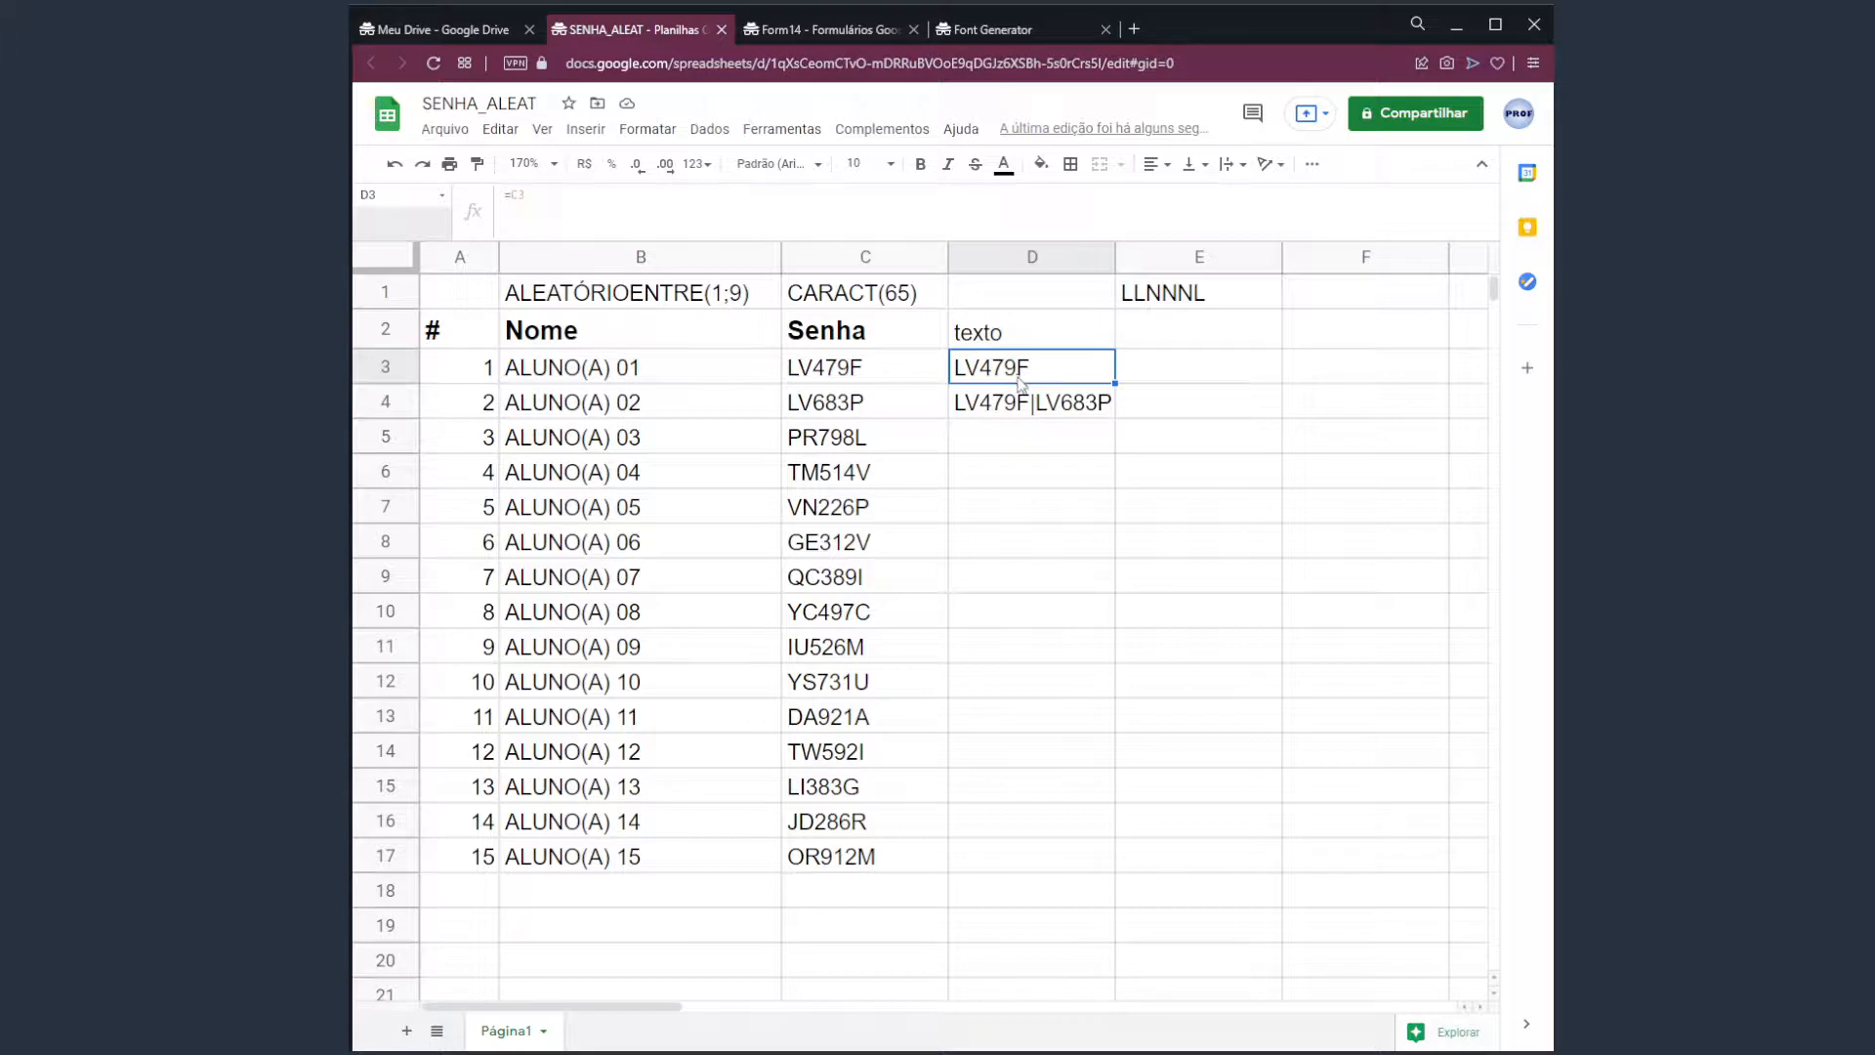
click(861, 407)
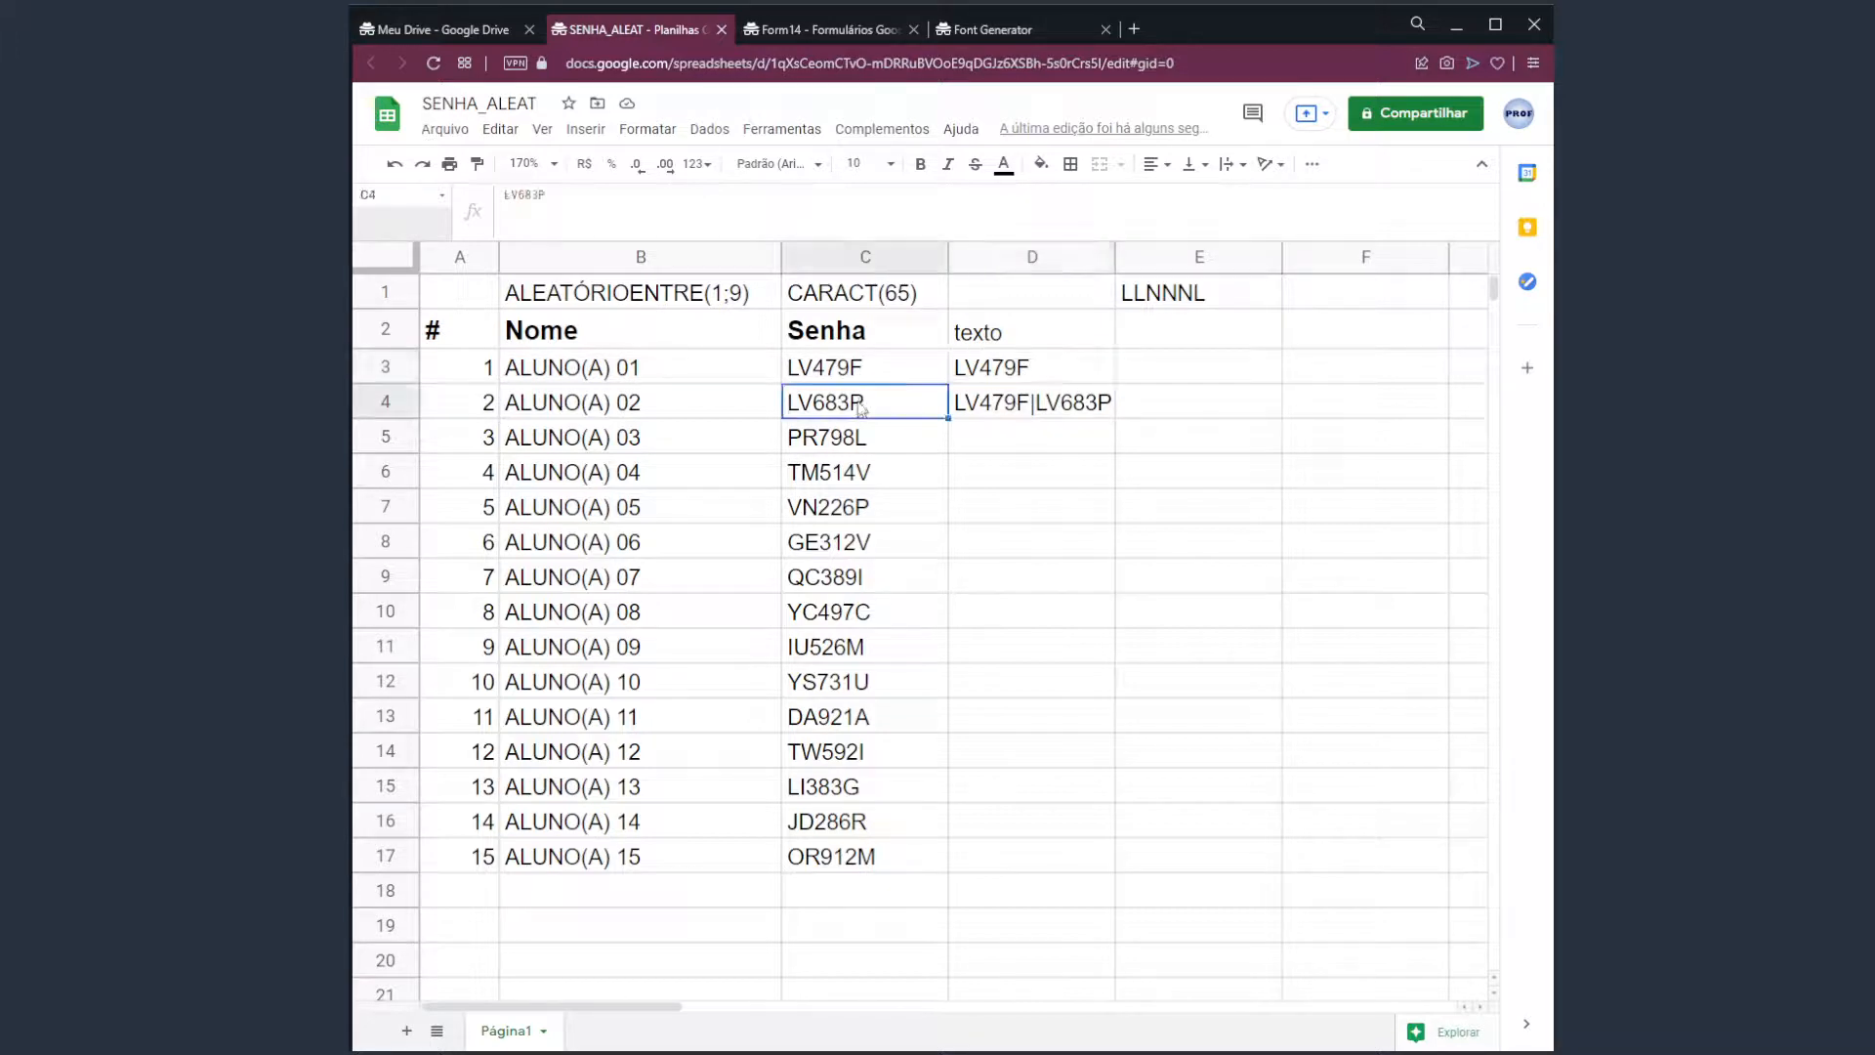
click(1001, 410)
double_click(988, 418)
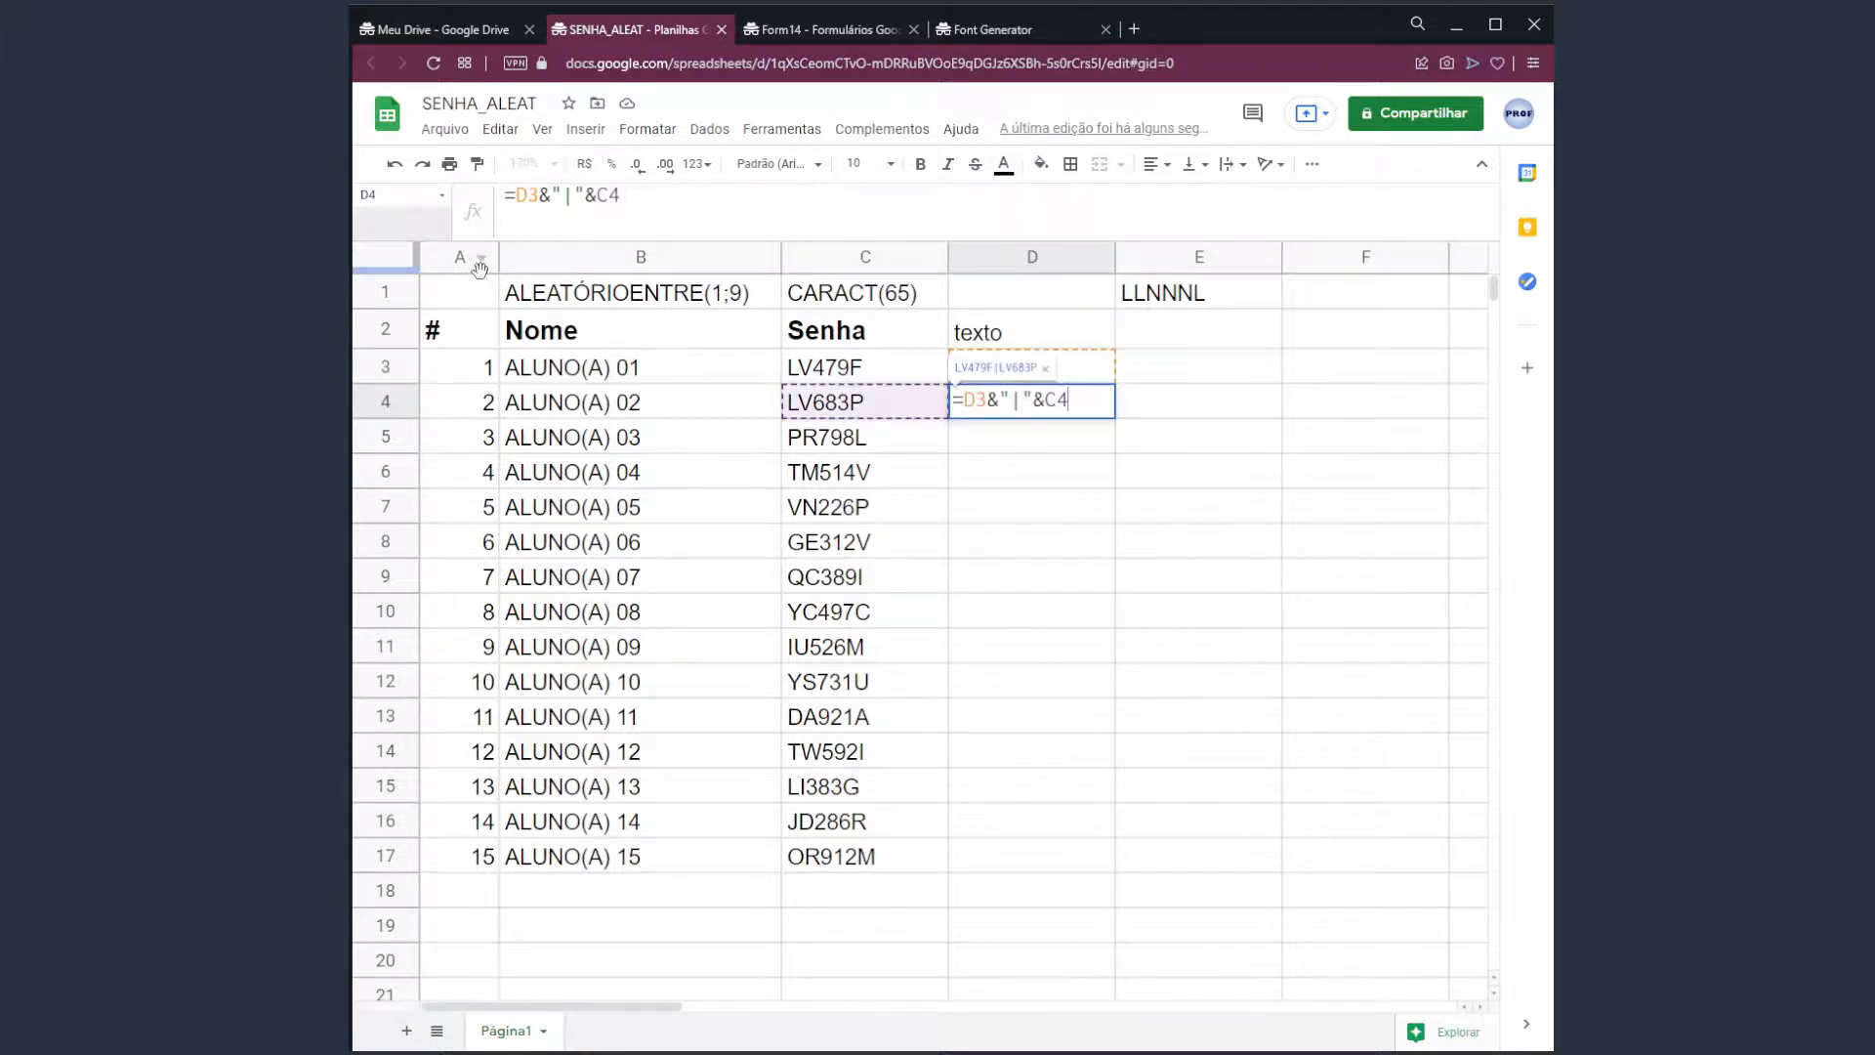
key(Escape)
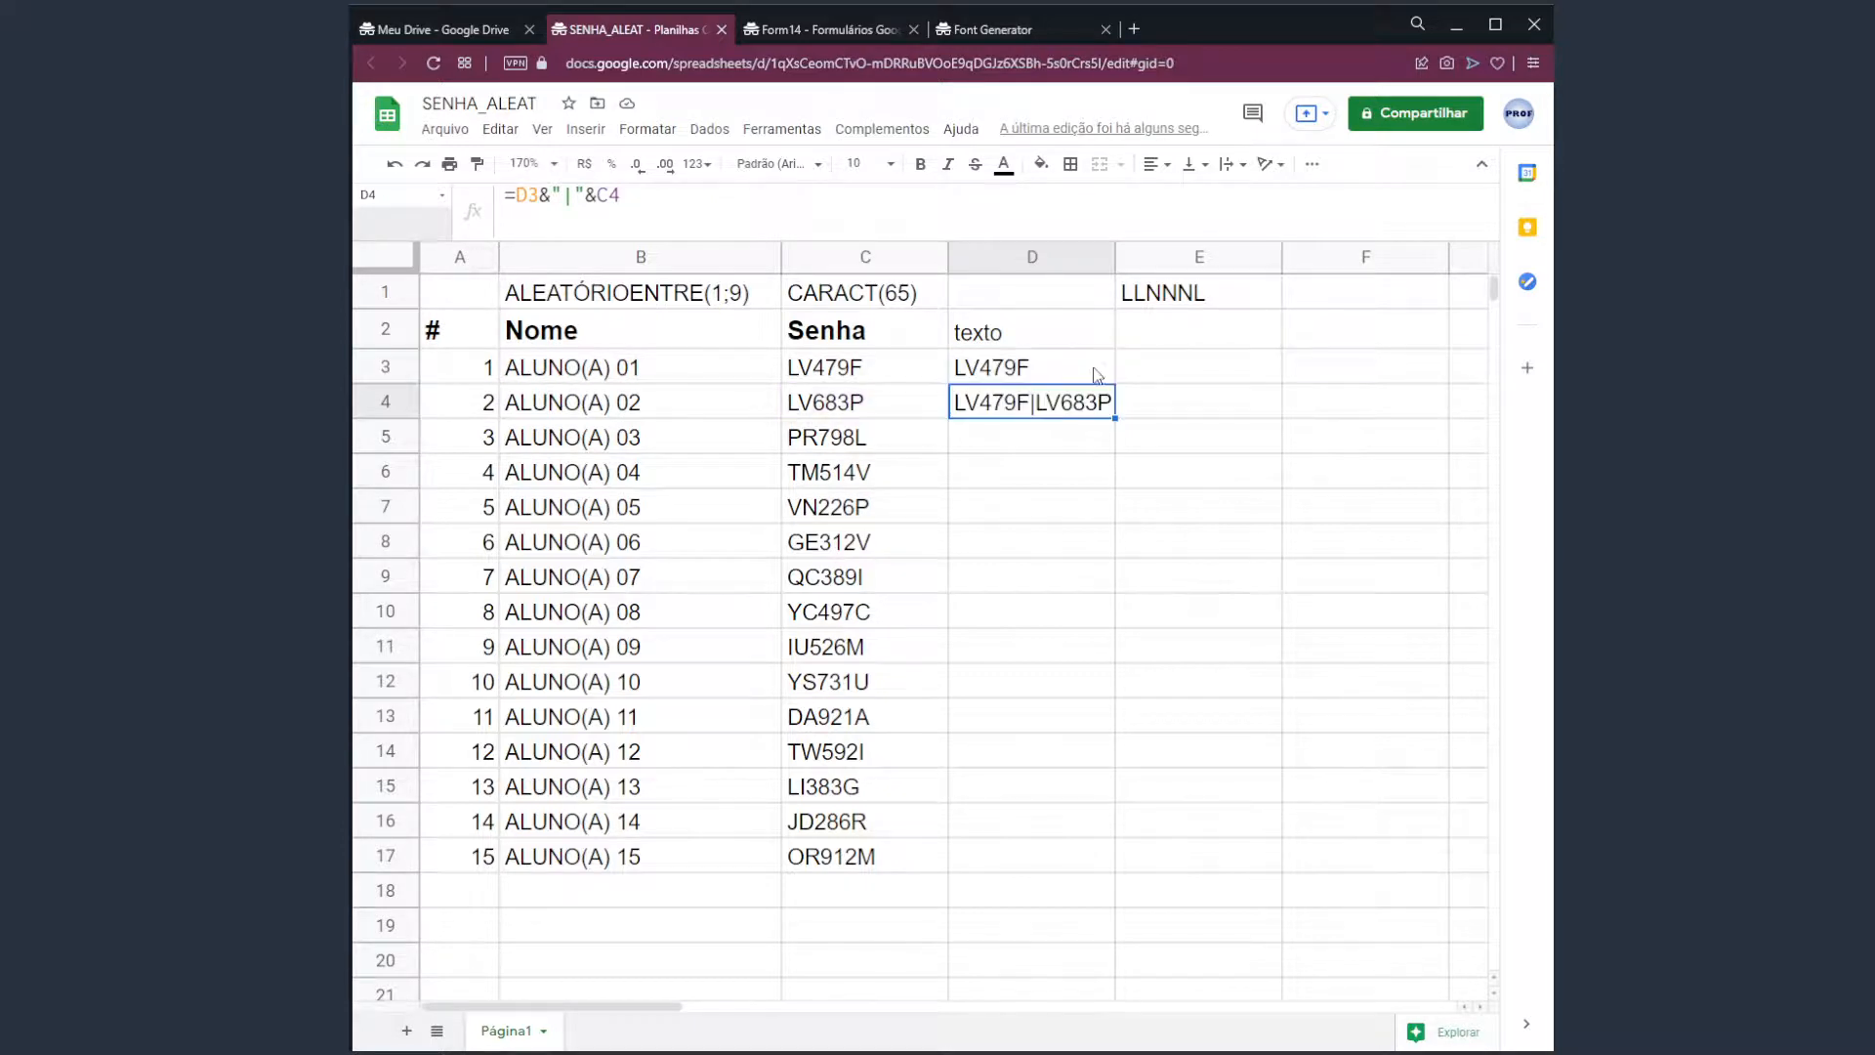
click(1057, 373)
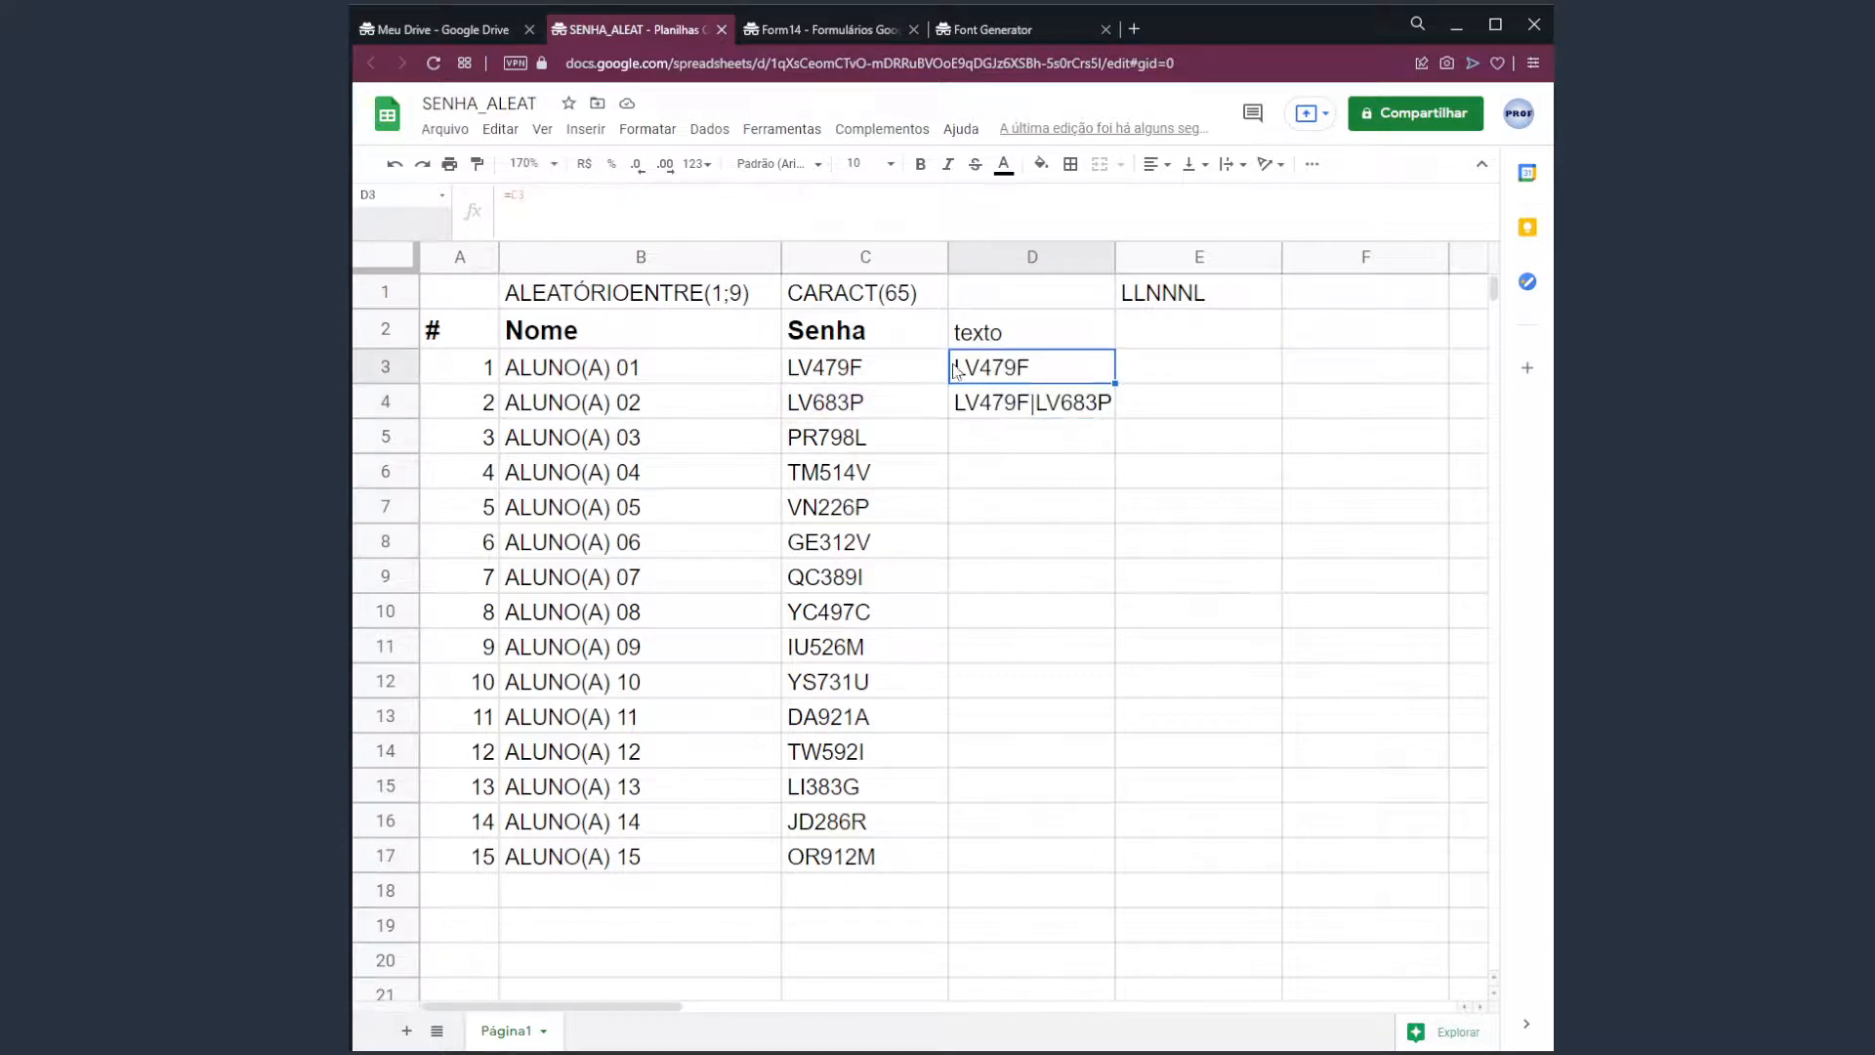
click(1021, 407)
Swap D4's D3 reference for C3 so it shows LV479F|LV683P.
click(519, 193)
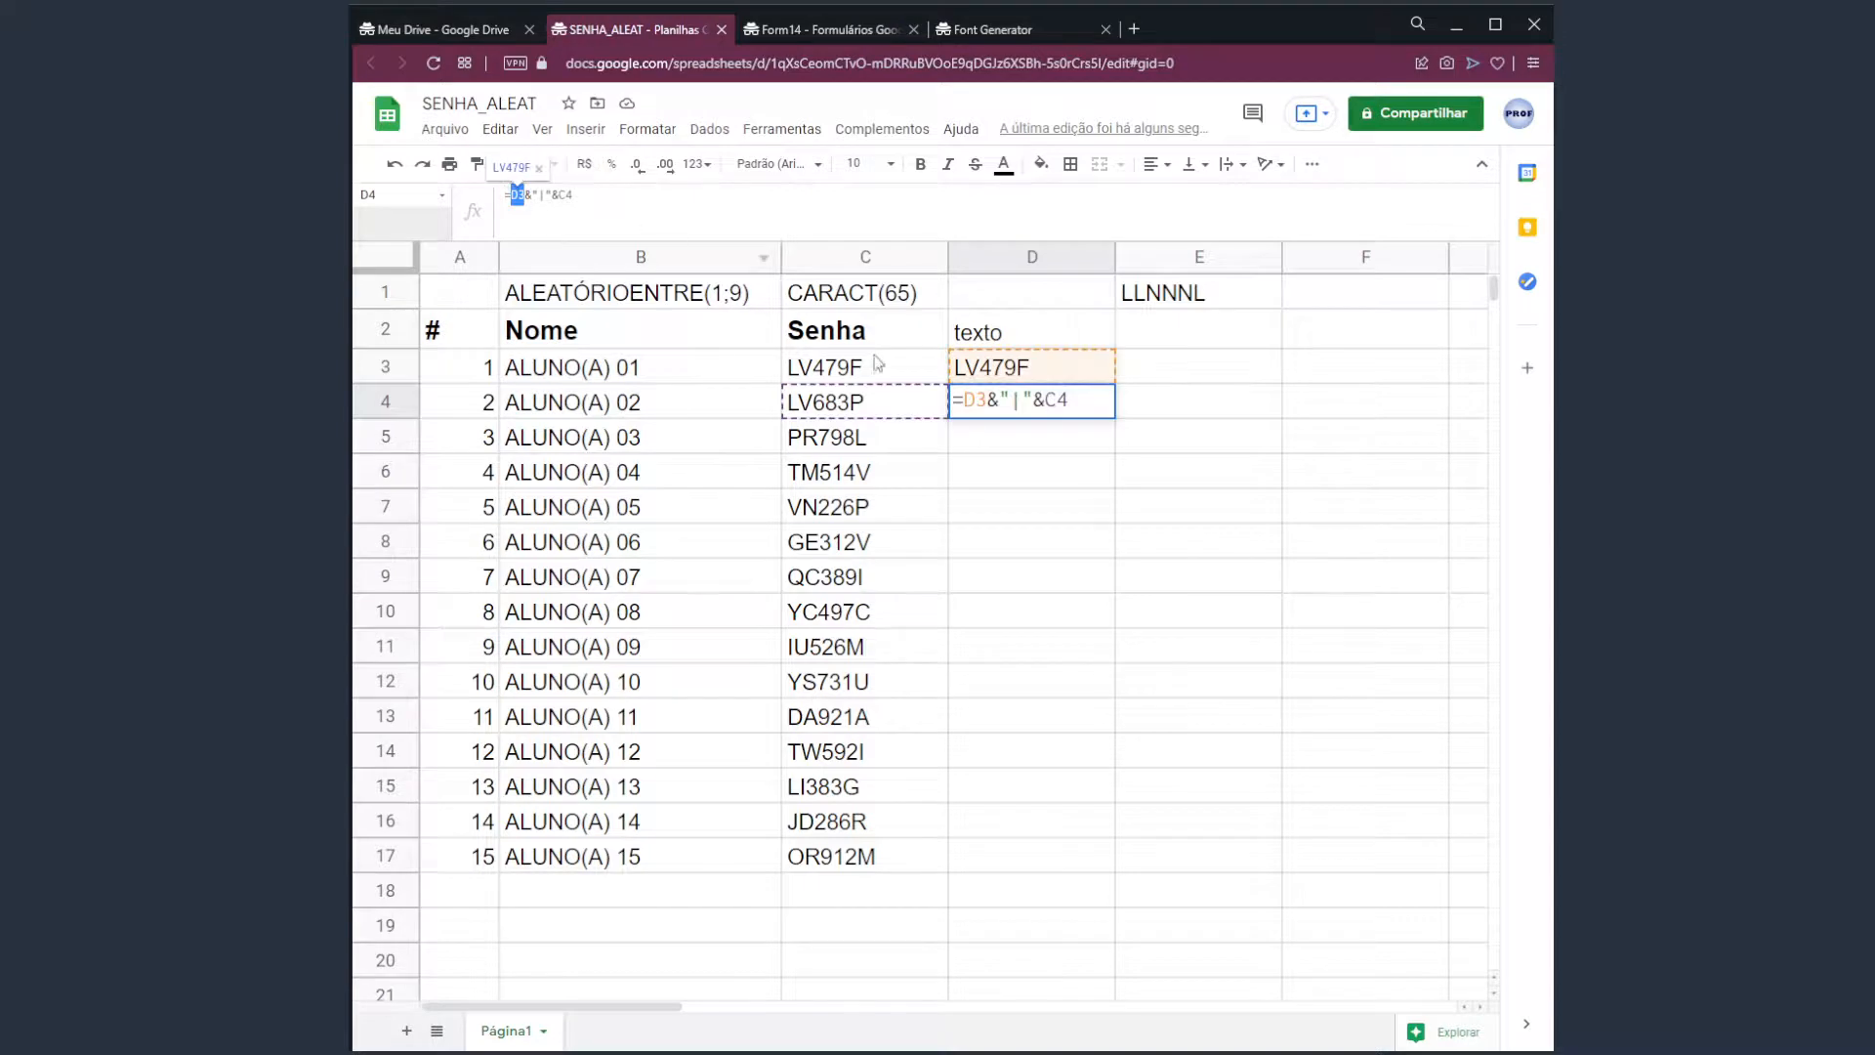
click(879, 363)
click(1008, 413)
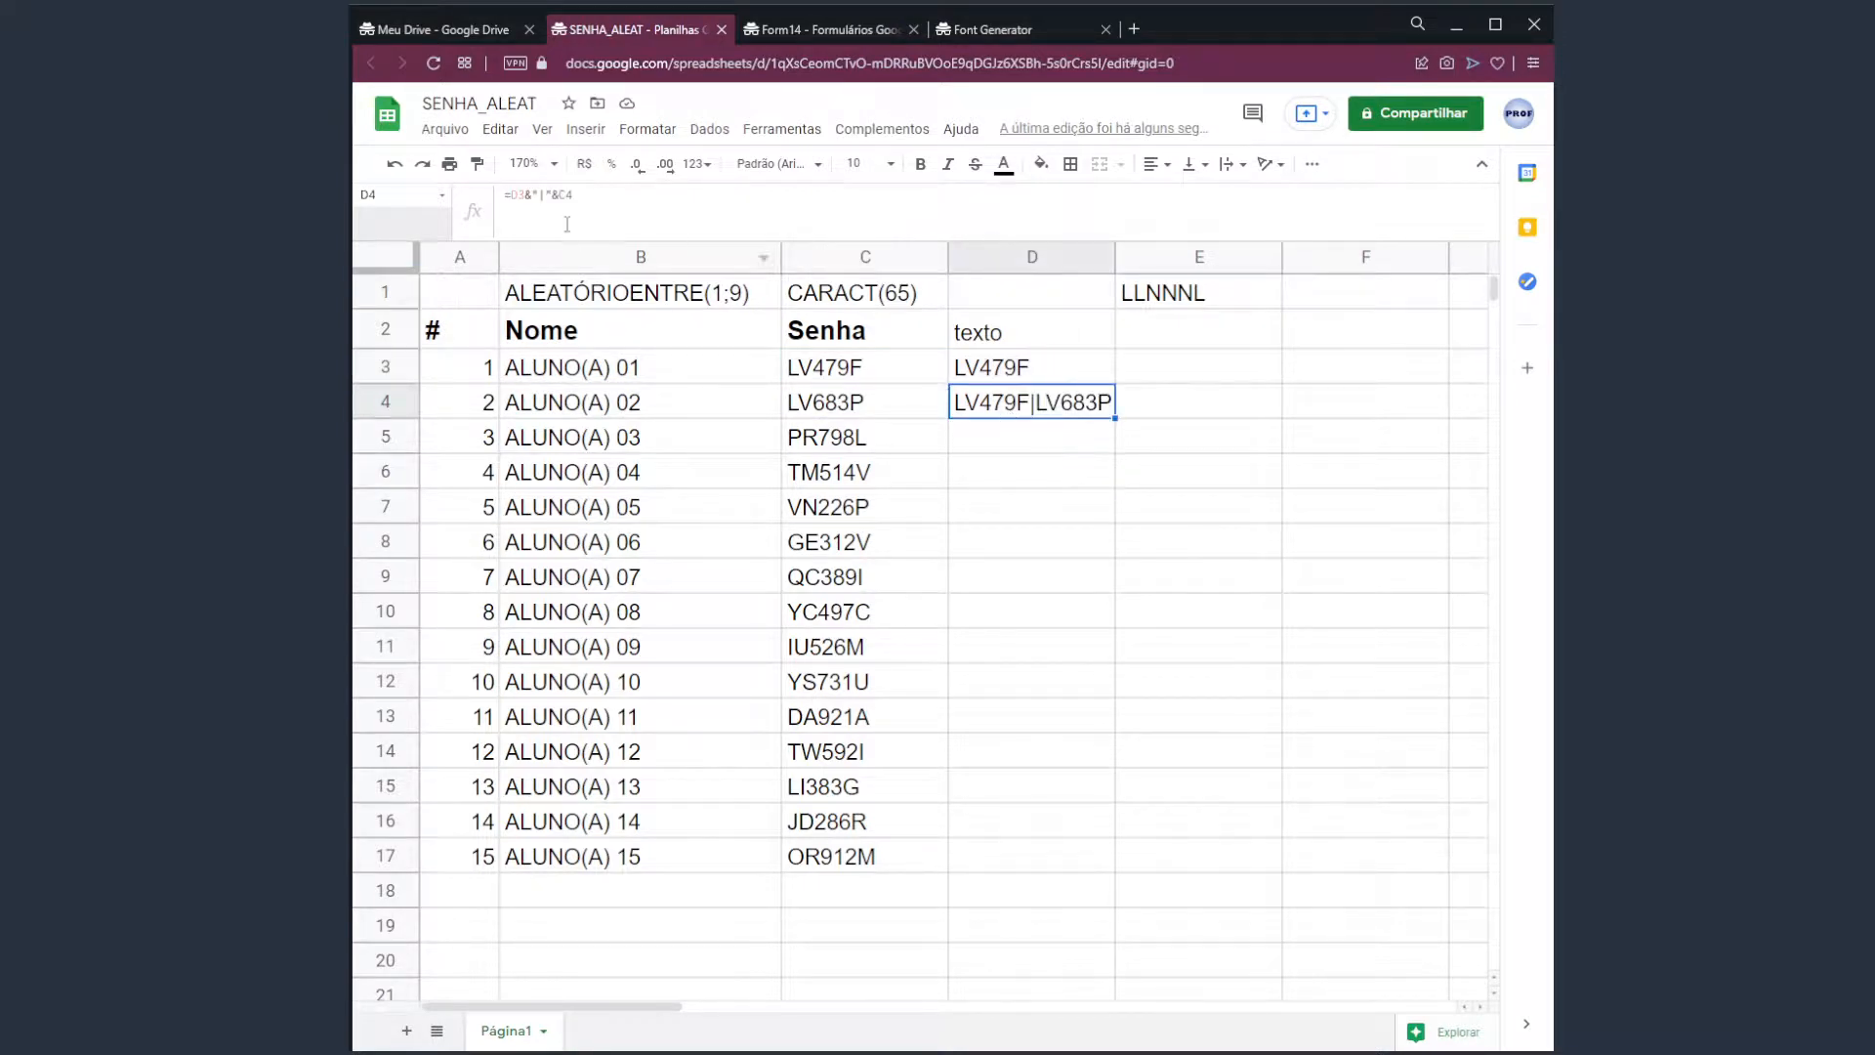
double_click(517, 194)
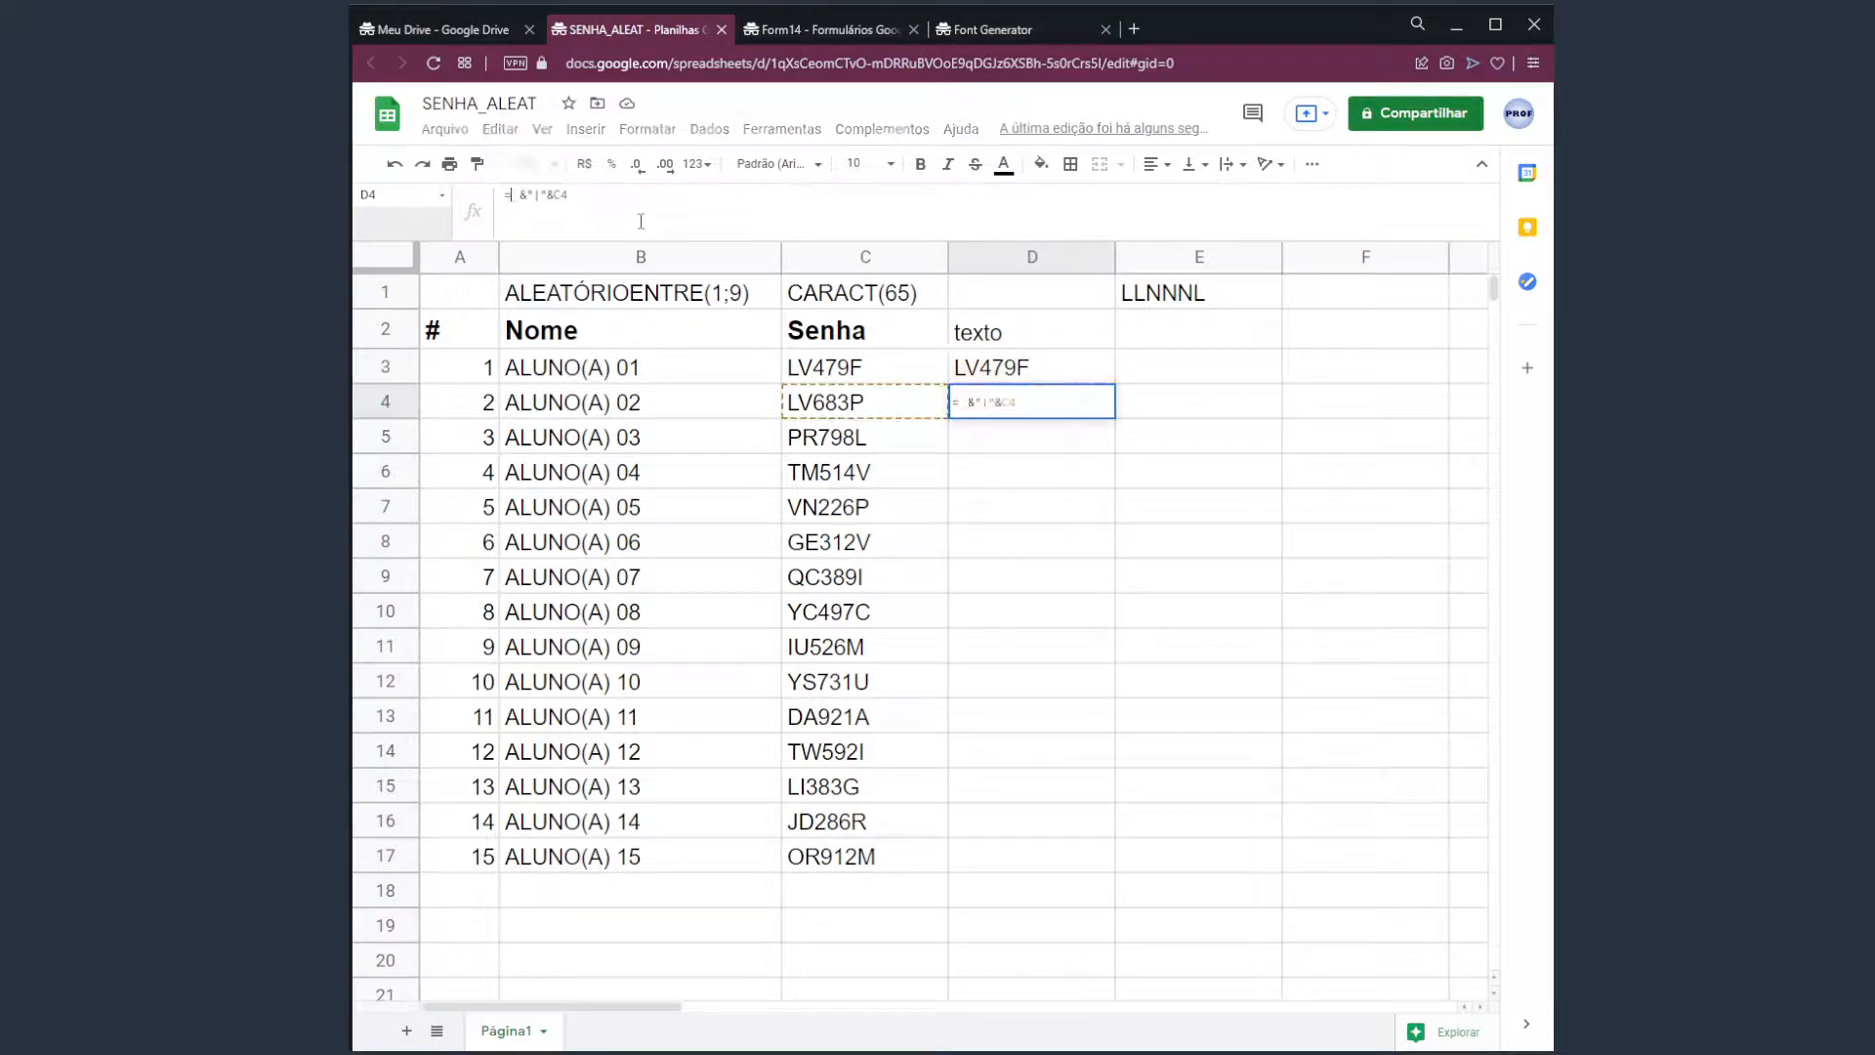
click(862, 365)
key(Return)
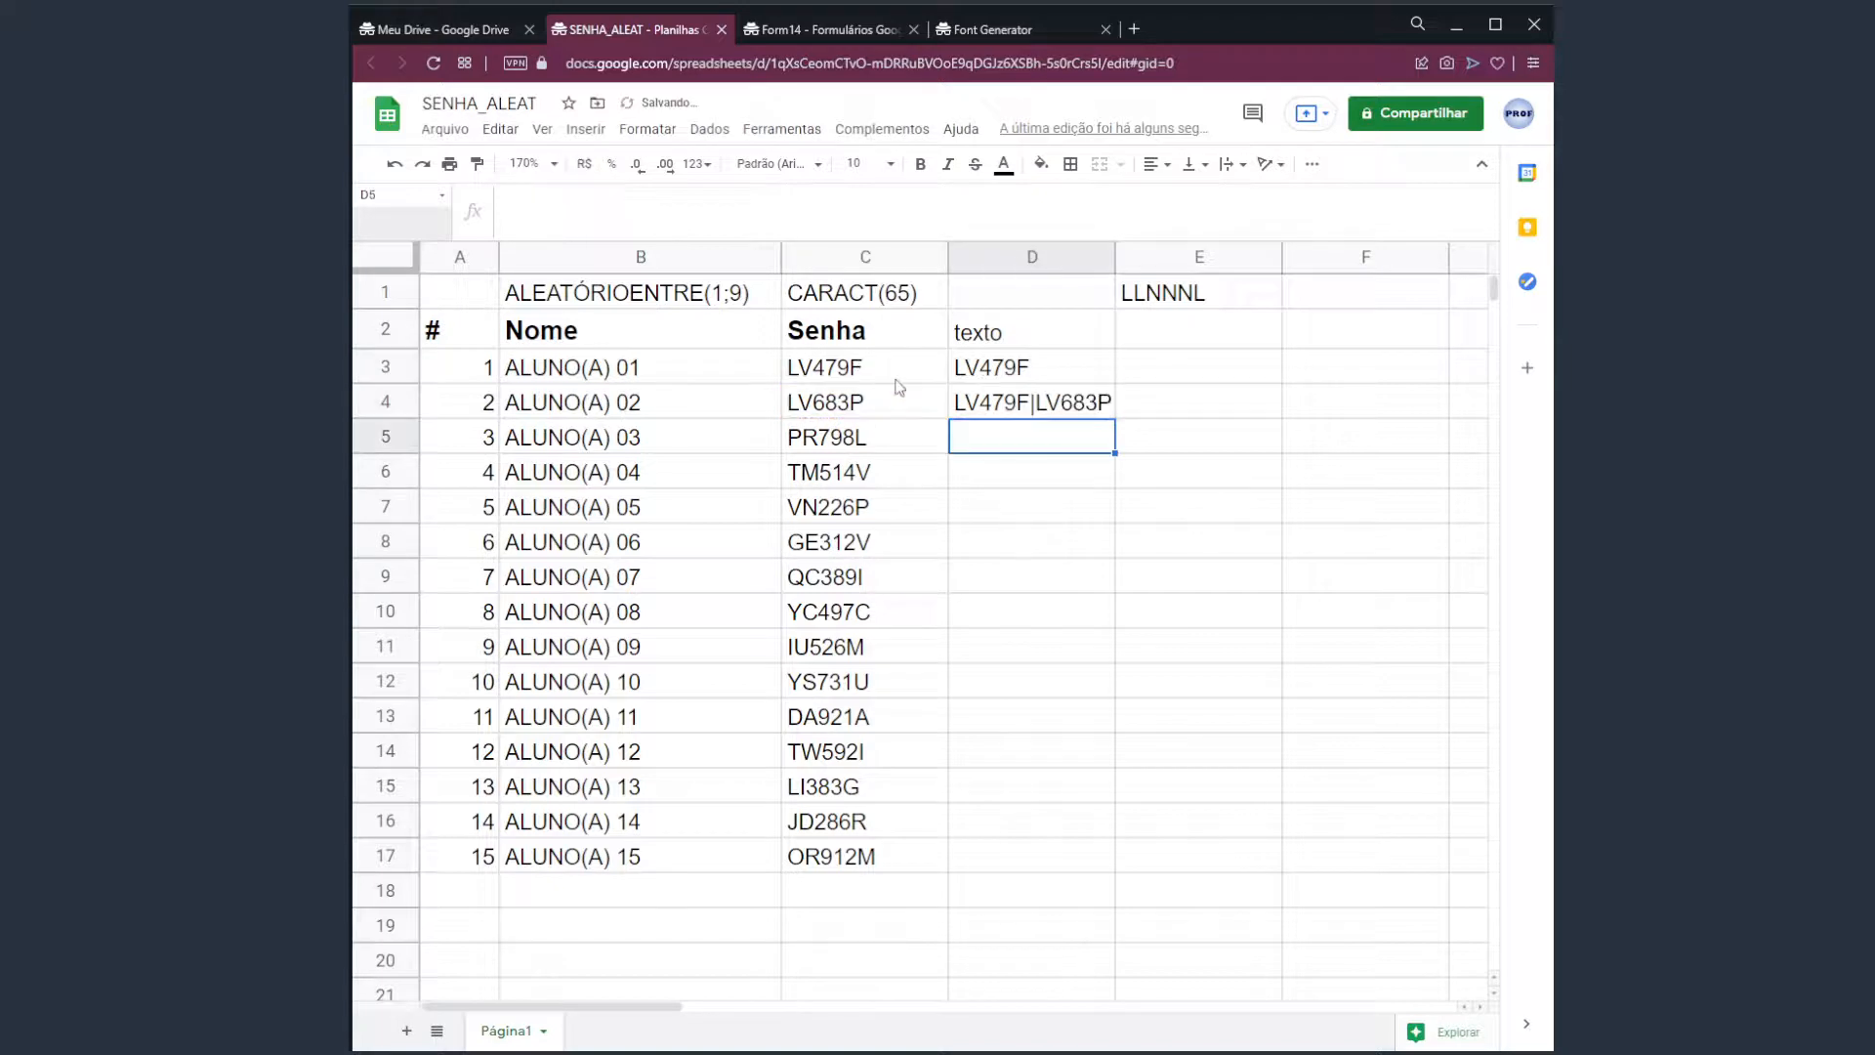
key(Up)
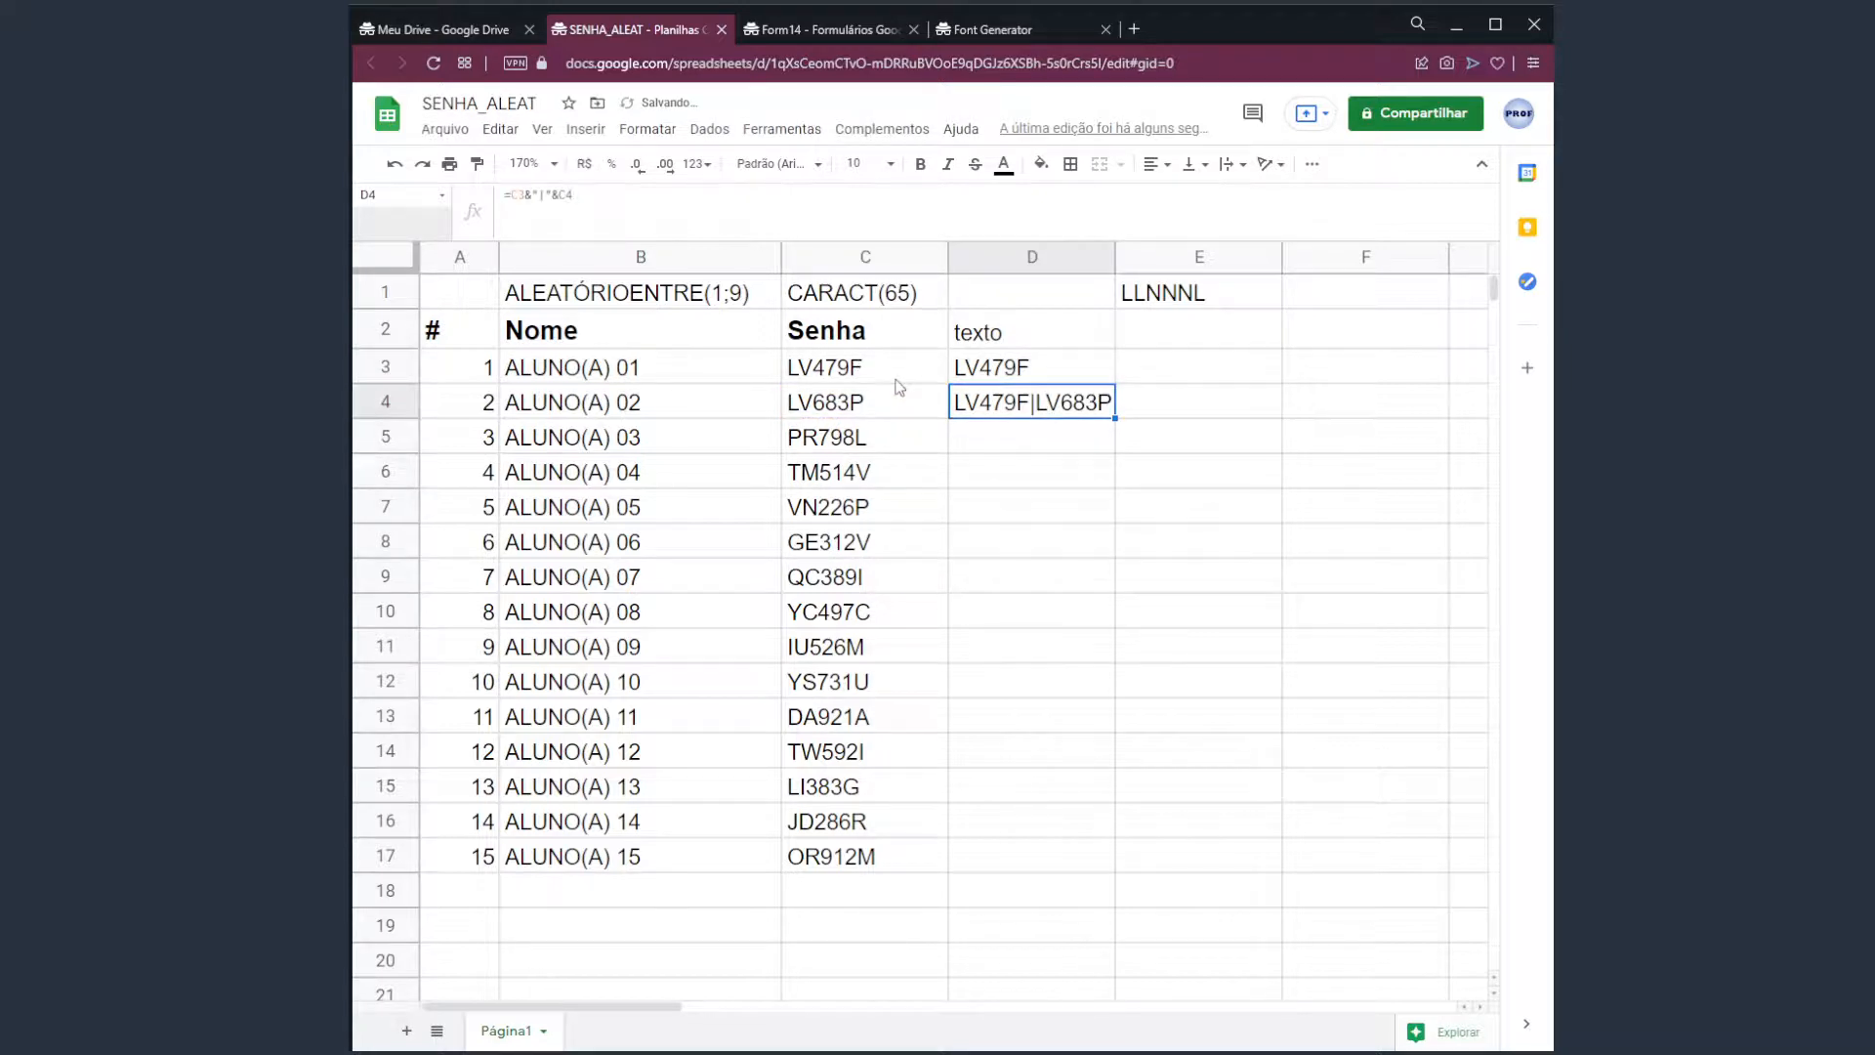
Erase the existing formula from D4, leaving it empty.
click(1131, 400)
click(1046, 402)
drag(870, 374, 928, 376)
click(1001, 415)
drag(510, 194, 525, 195)
key(BackSpace)
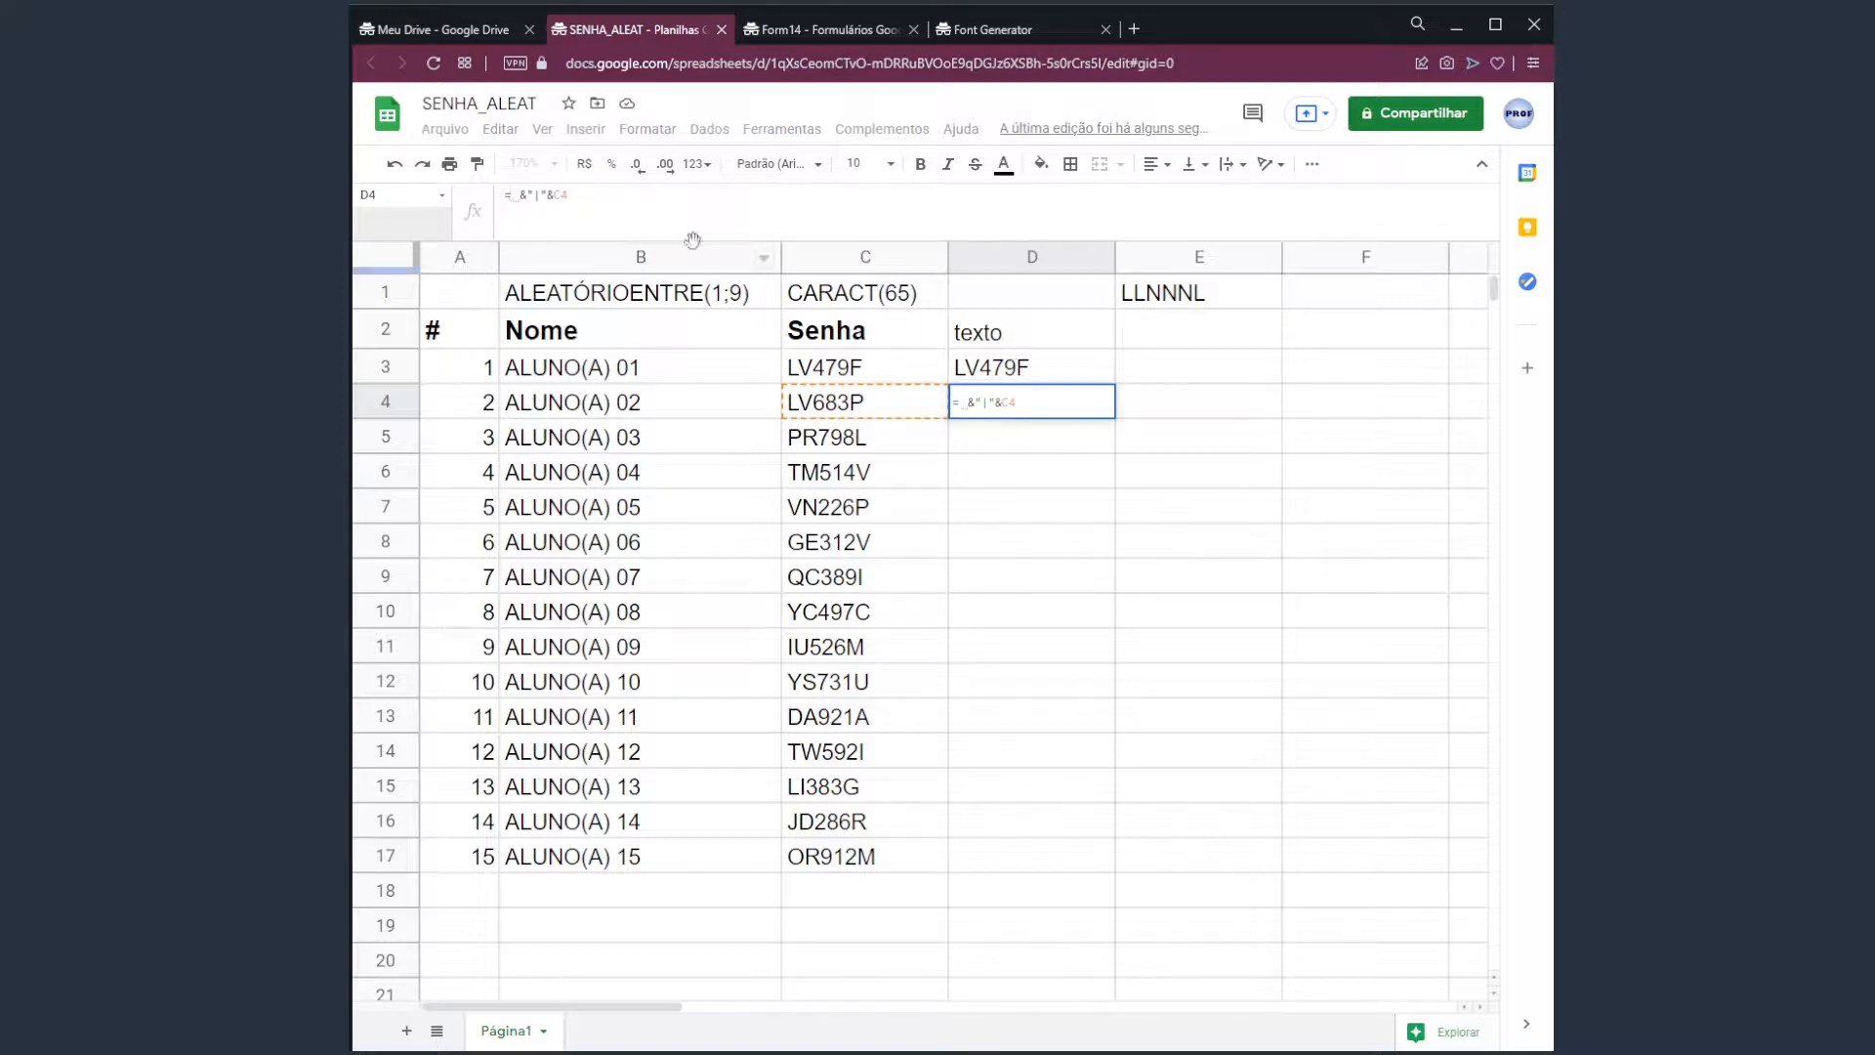
drag(582, 198, 514, 205)
click(555, 219)
key(BackSpace)
key(BackSpace)
key(BackSpace)
key(BackSpace)
key(BackSpace)
key(BackSpace)
key(BackSpace)
key(BackSpace)
key(Return)
key(Up)
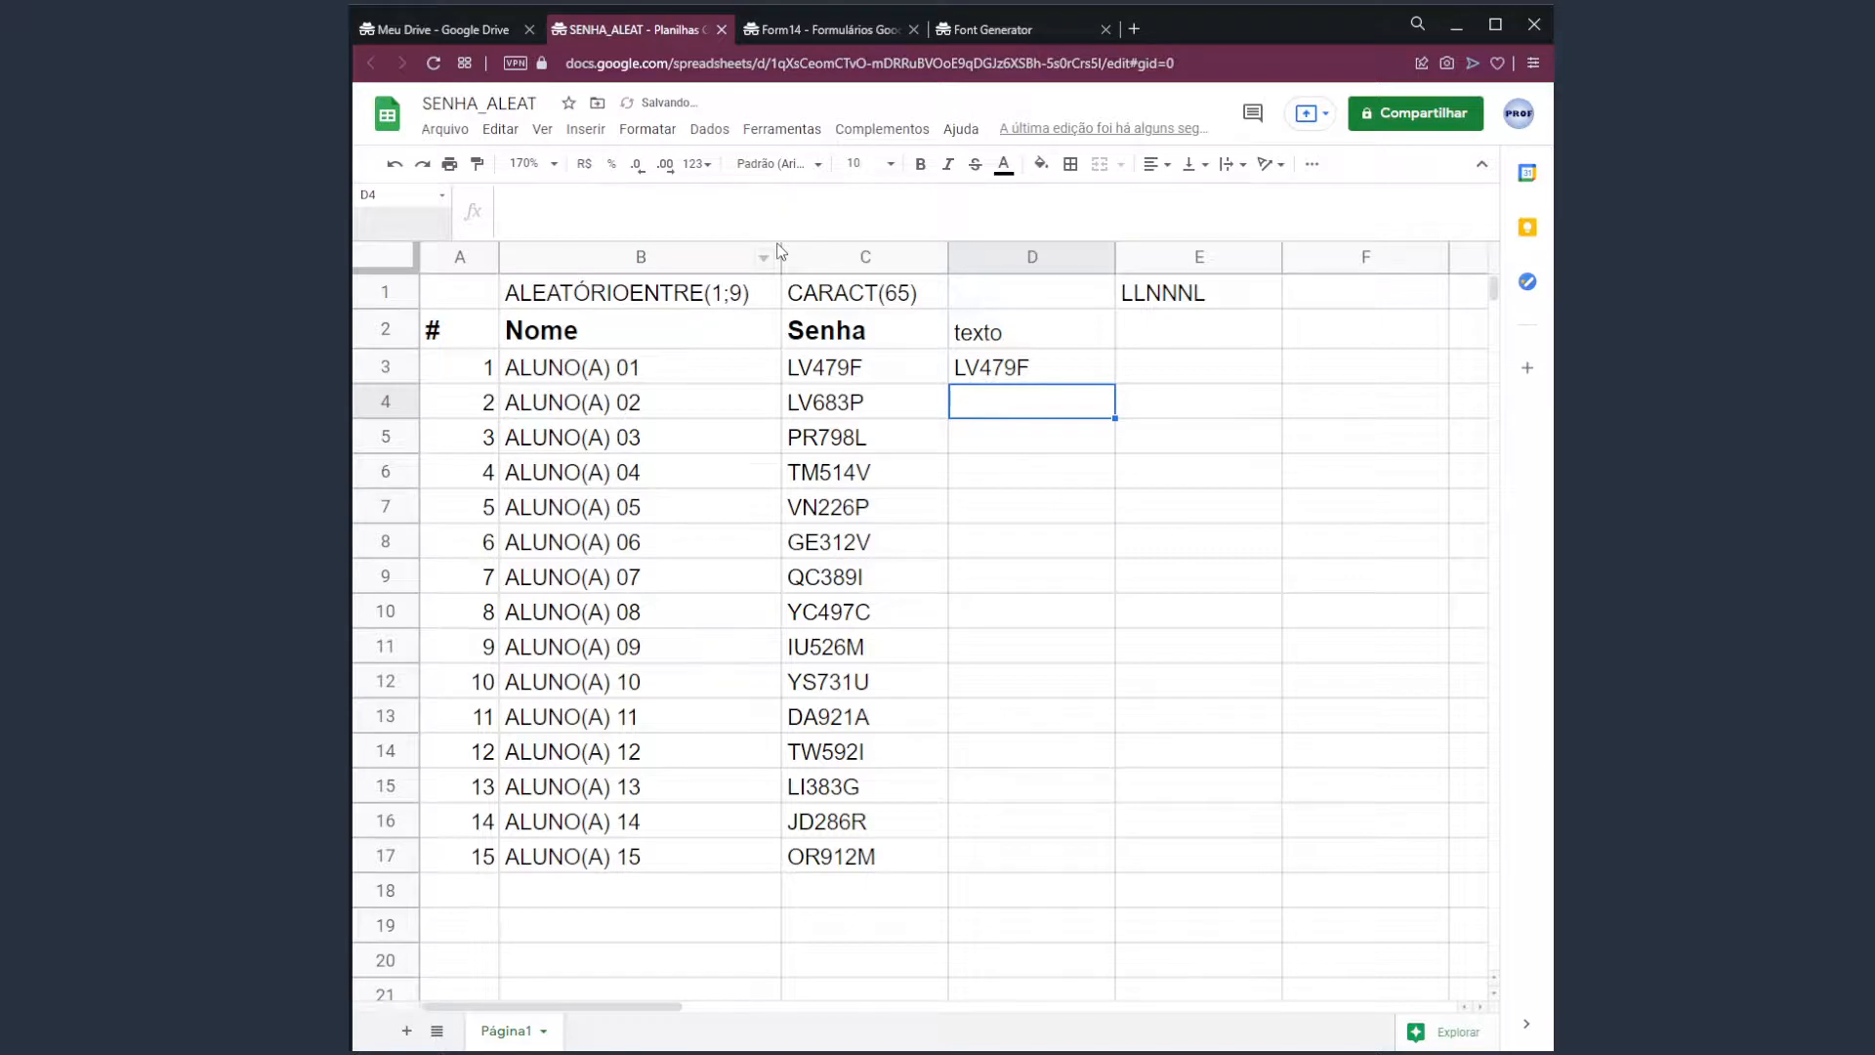
Re-enter D4 as =D3&" | "&C4, chaining D3's result with C4's password.
text(=)
click(1032, 366)
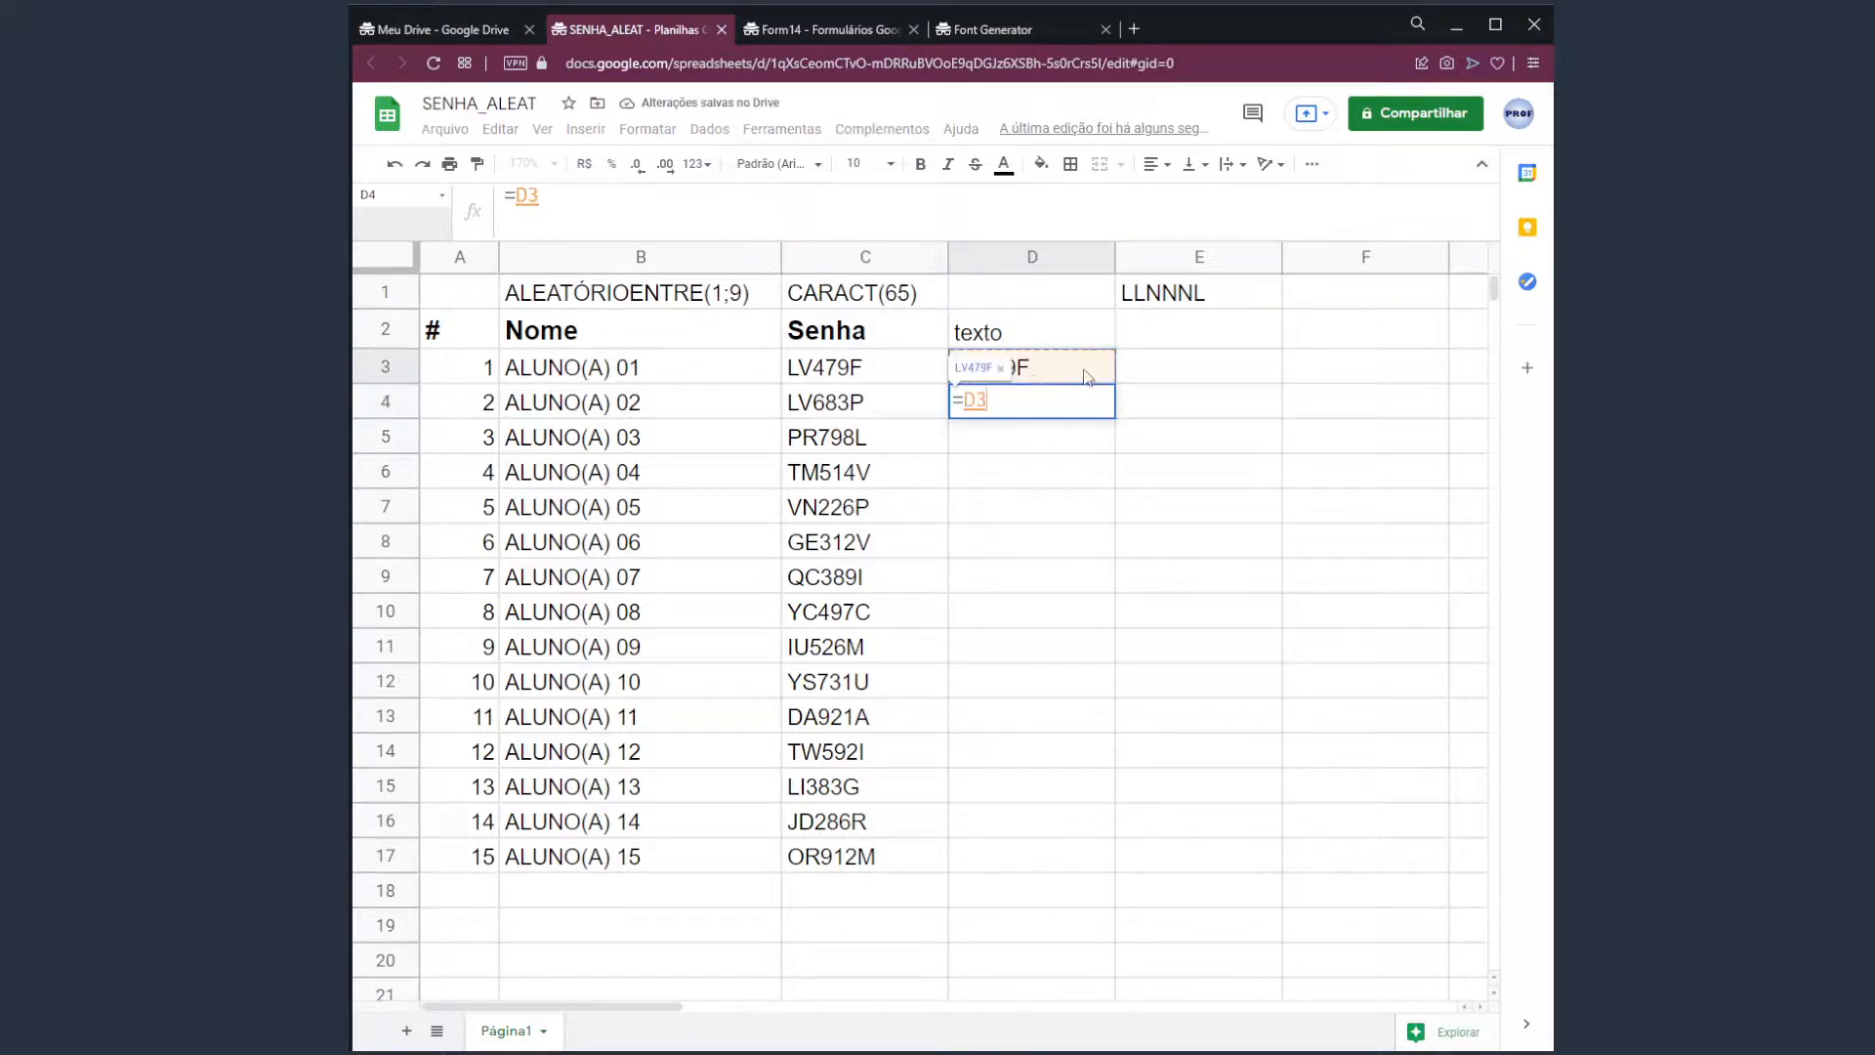
text(&)
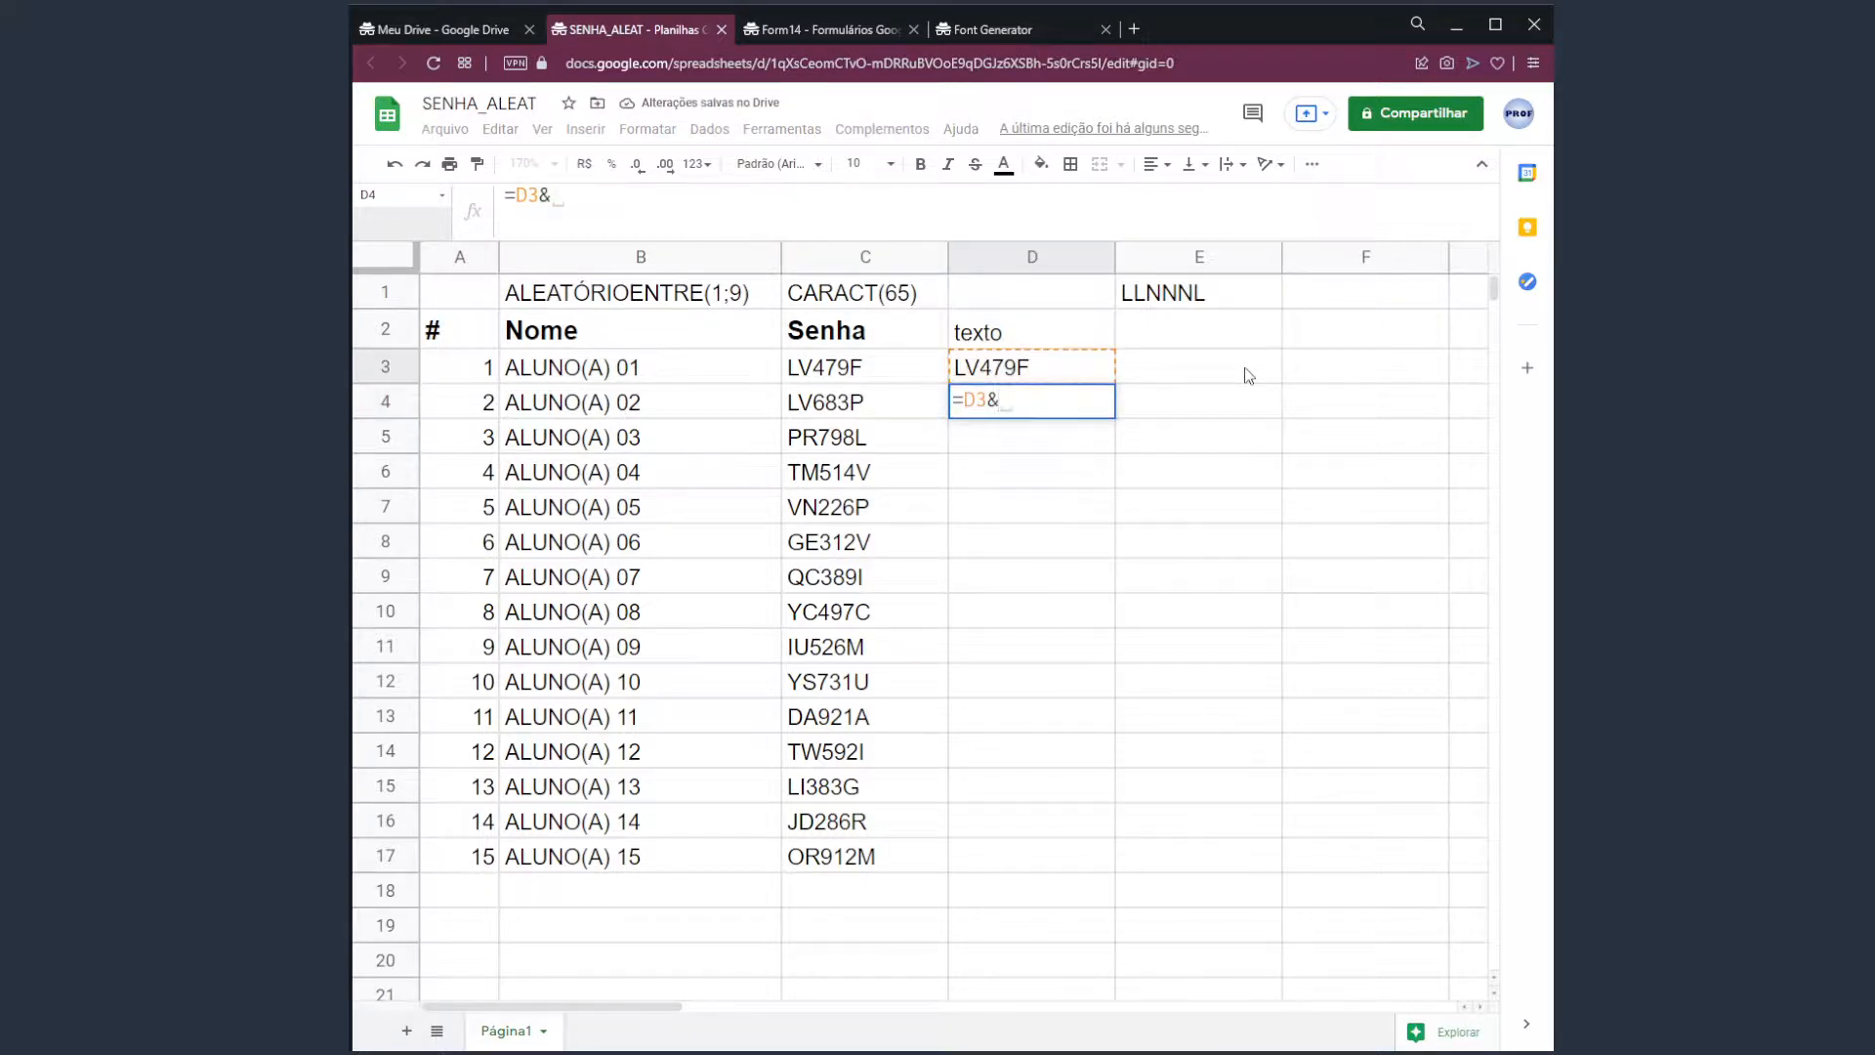
text(" | ")
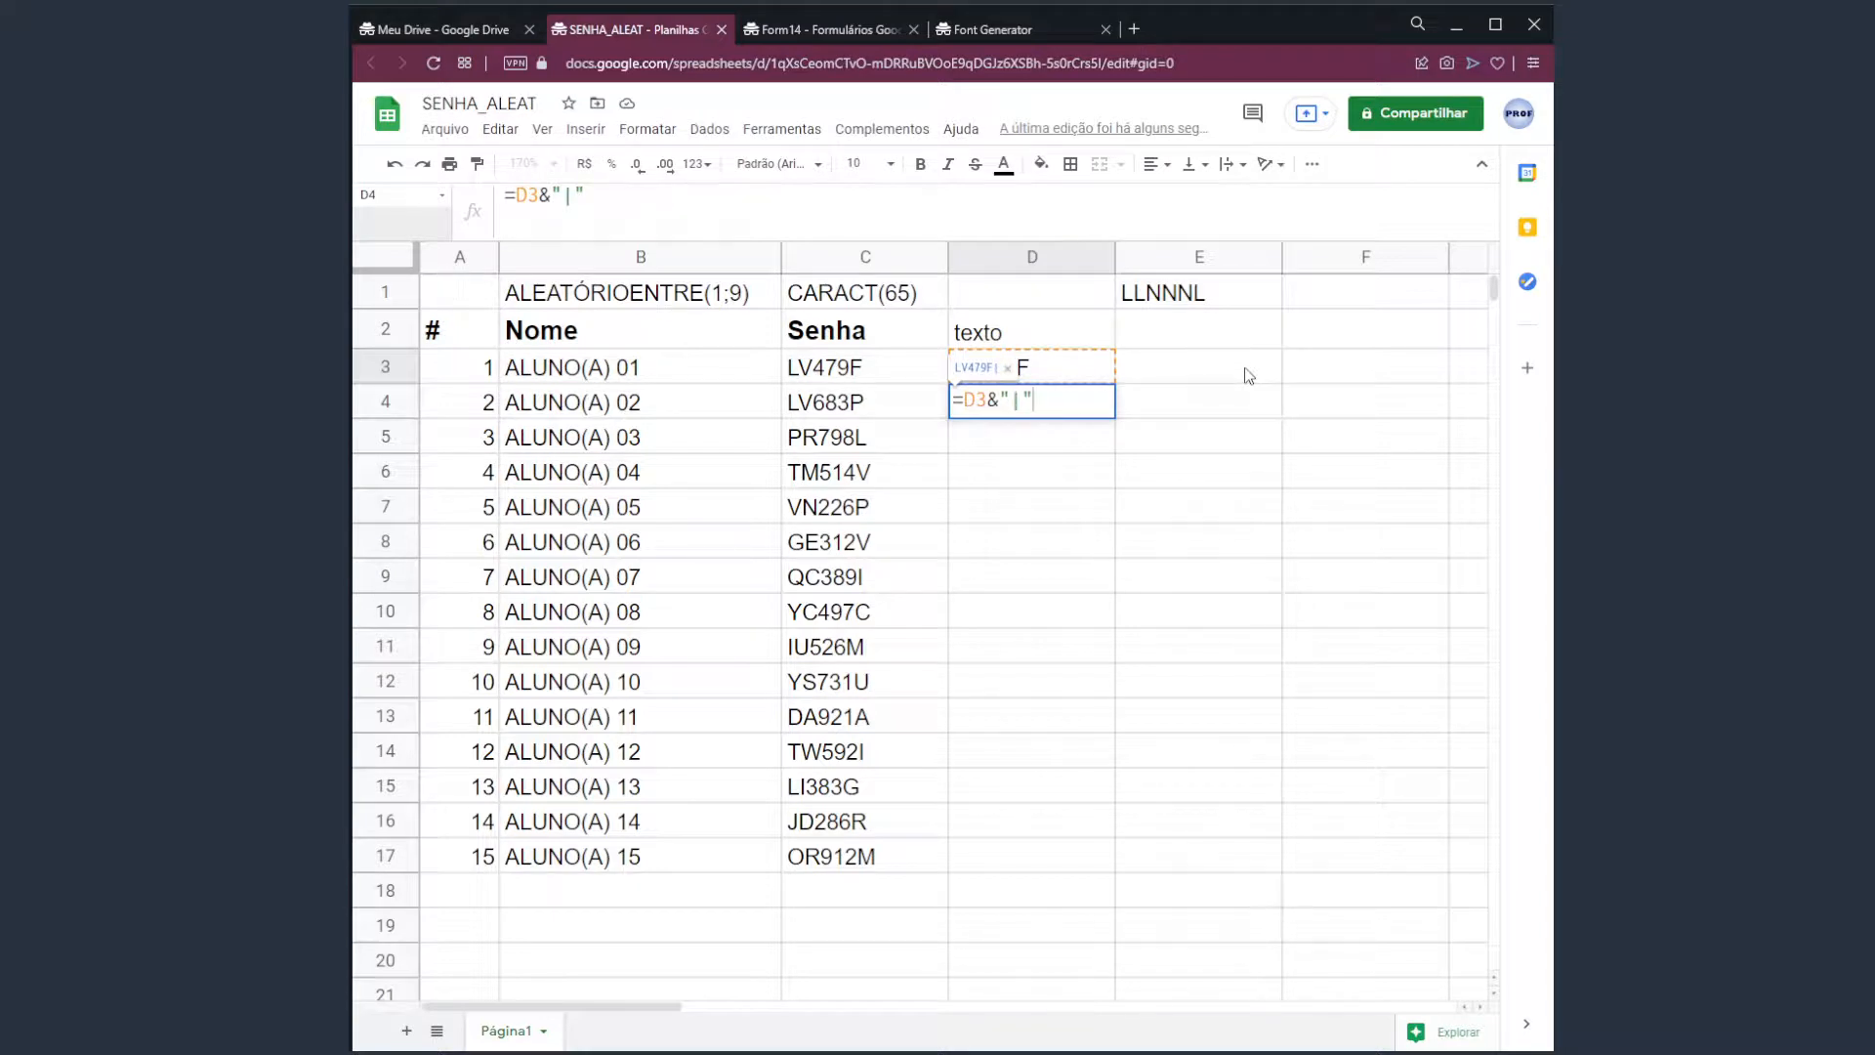
text(| "&)
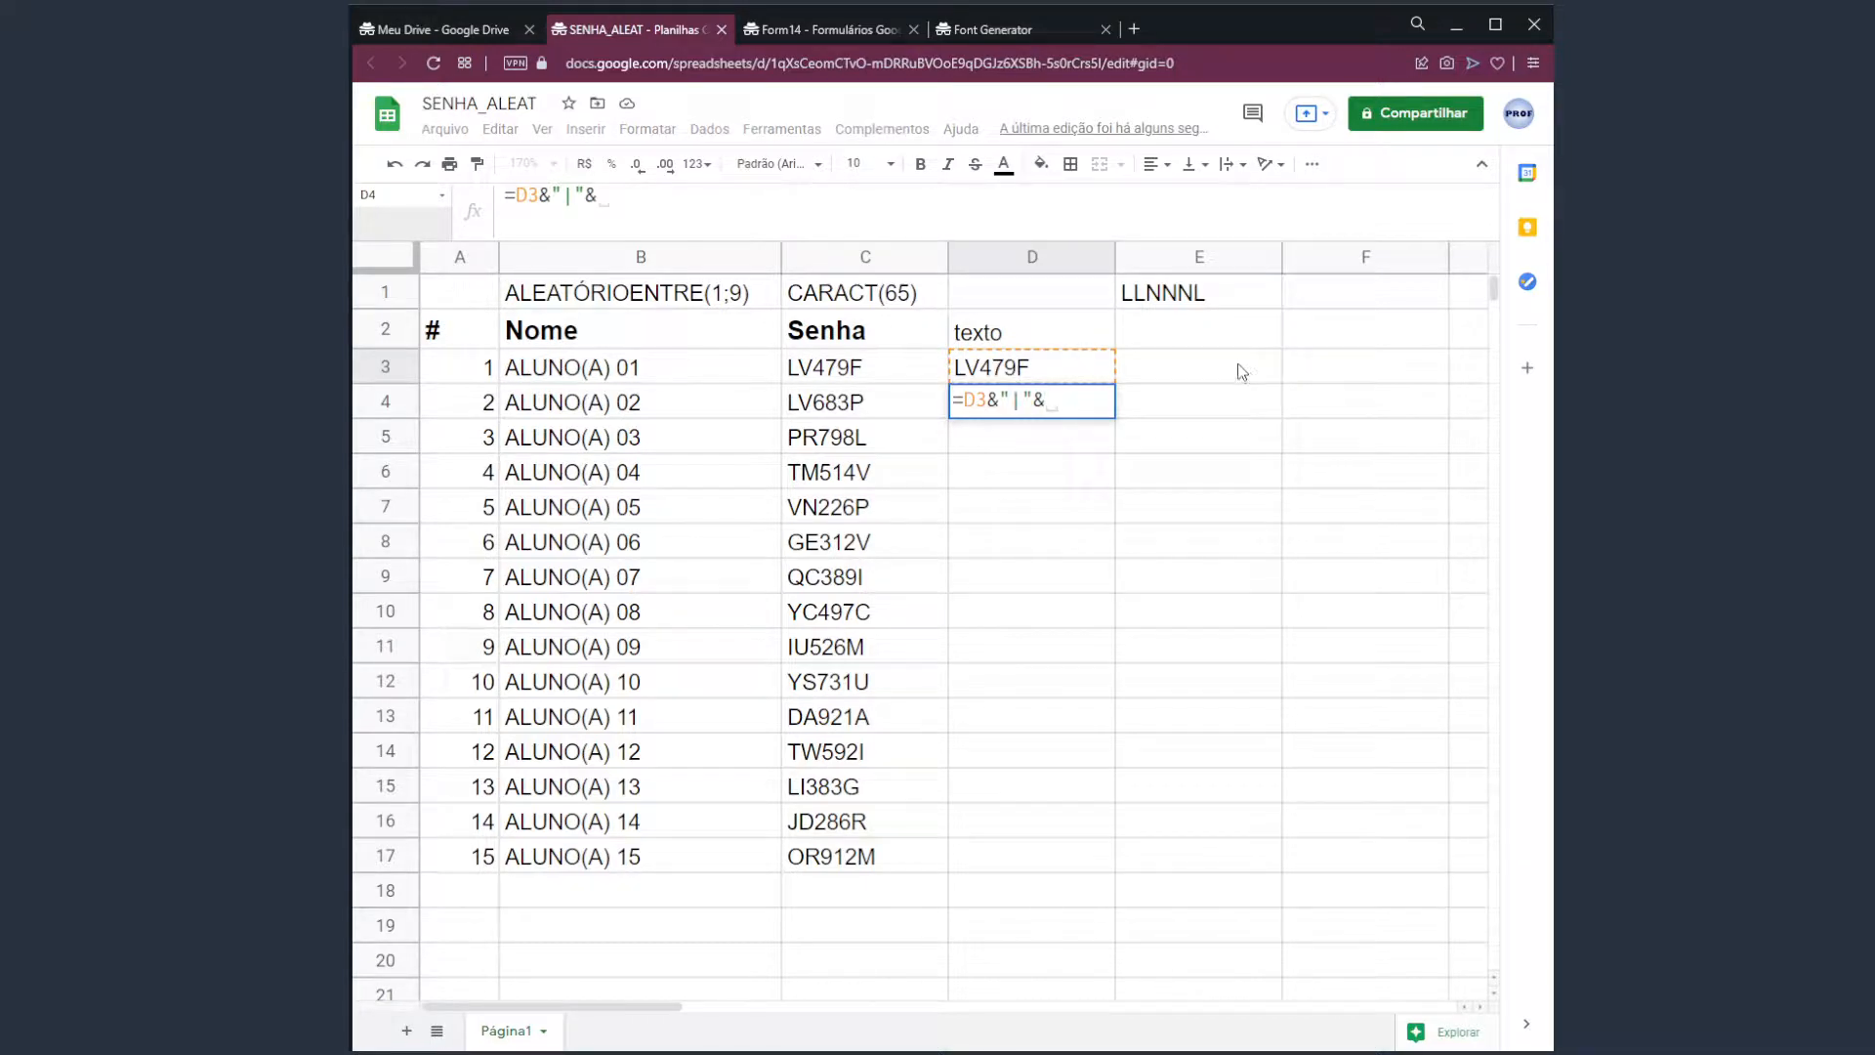
click(886, 410)
key(Return)
key(Up)
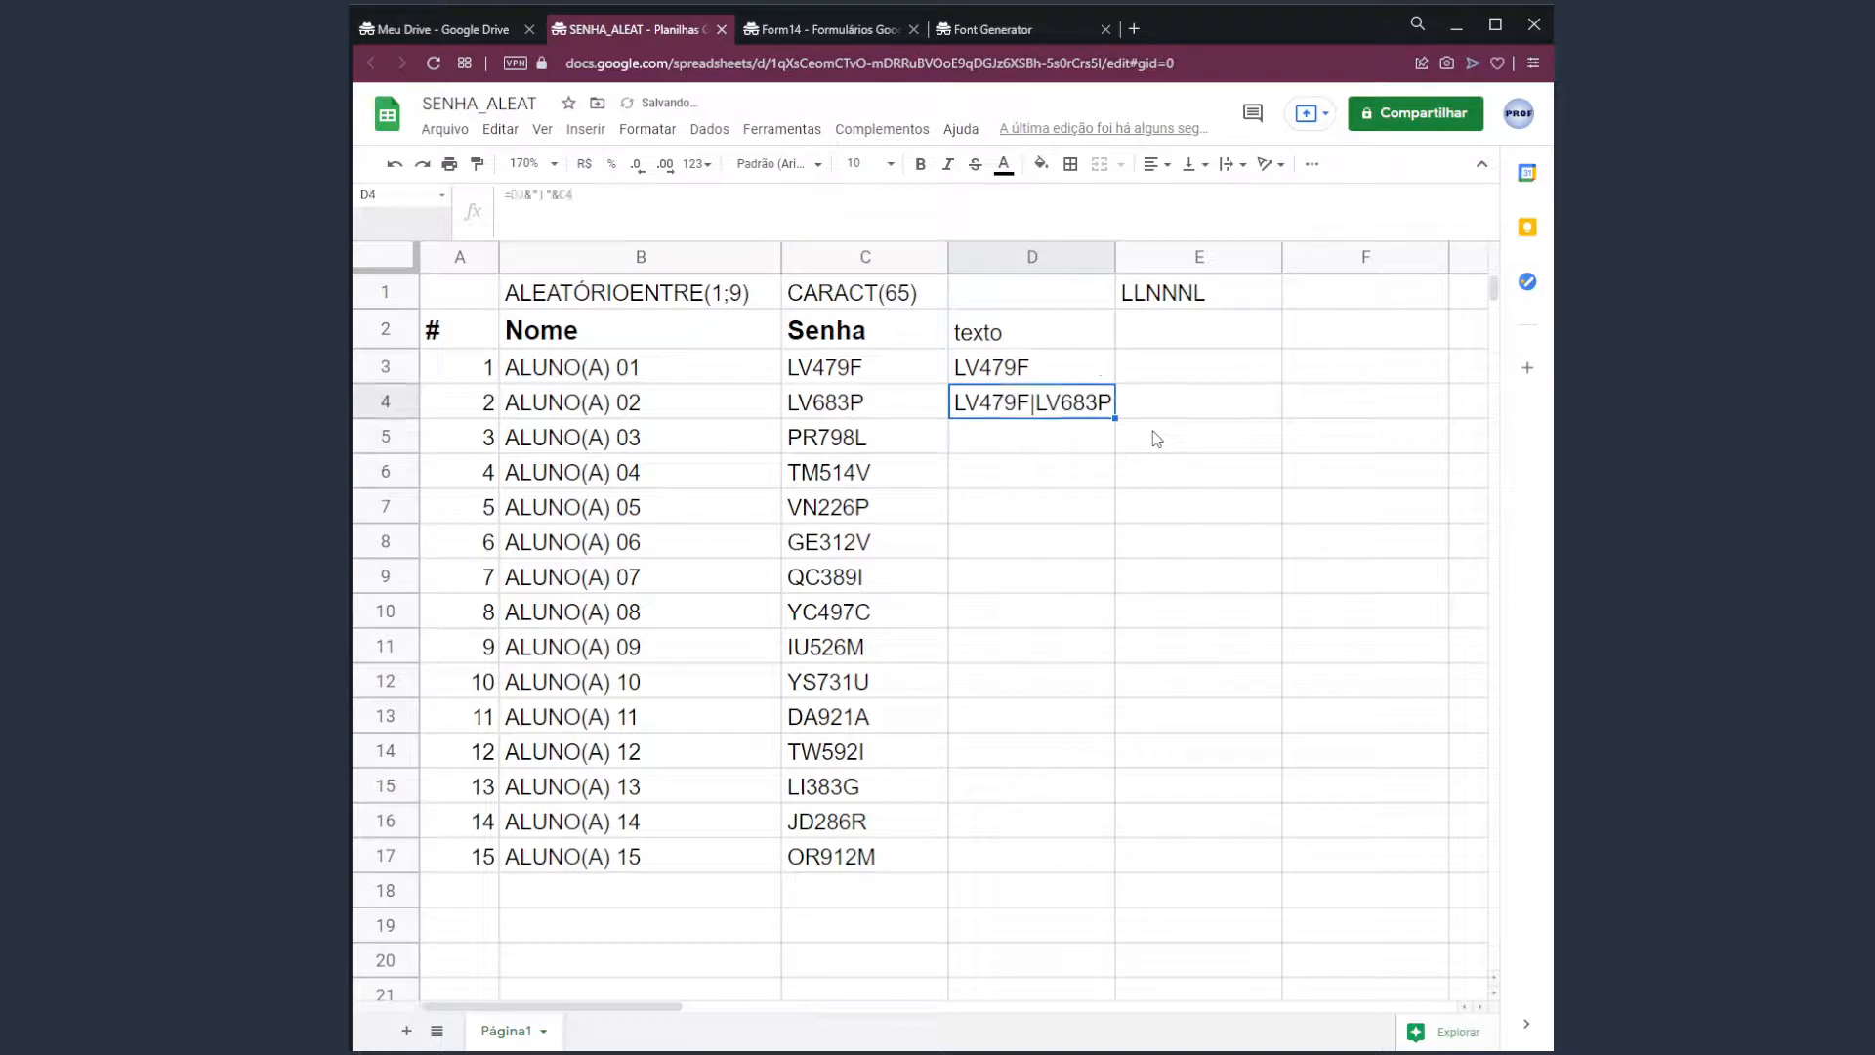
click(1006, 359)
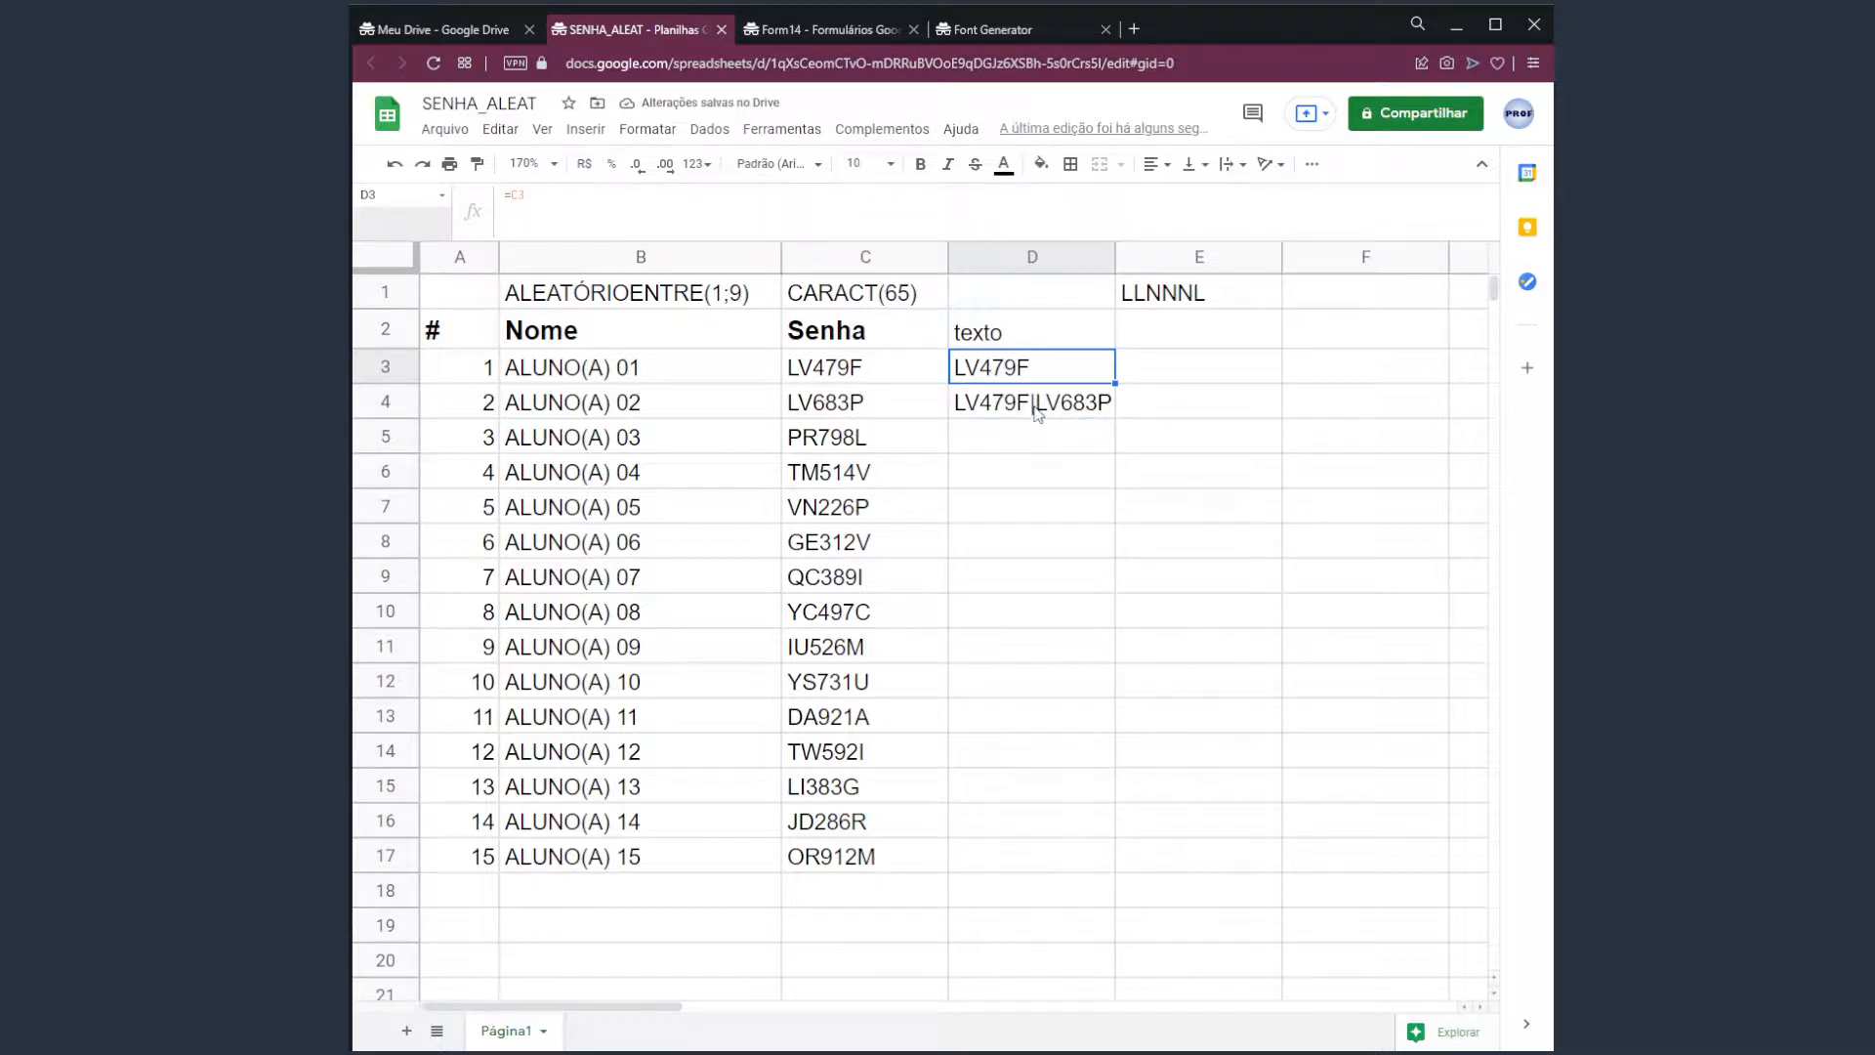
click(884, 412)
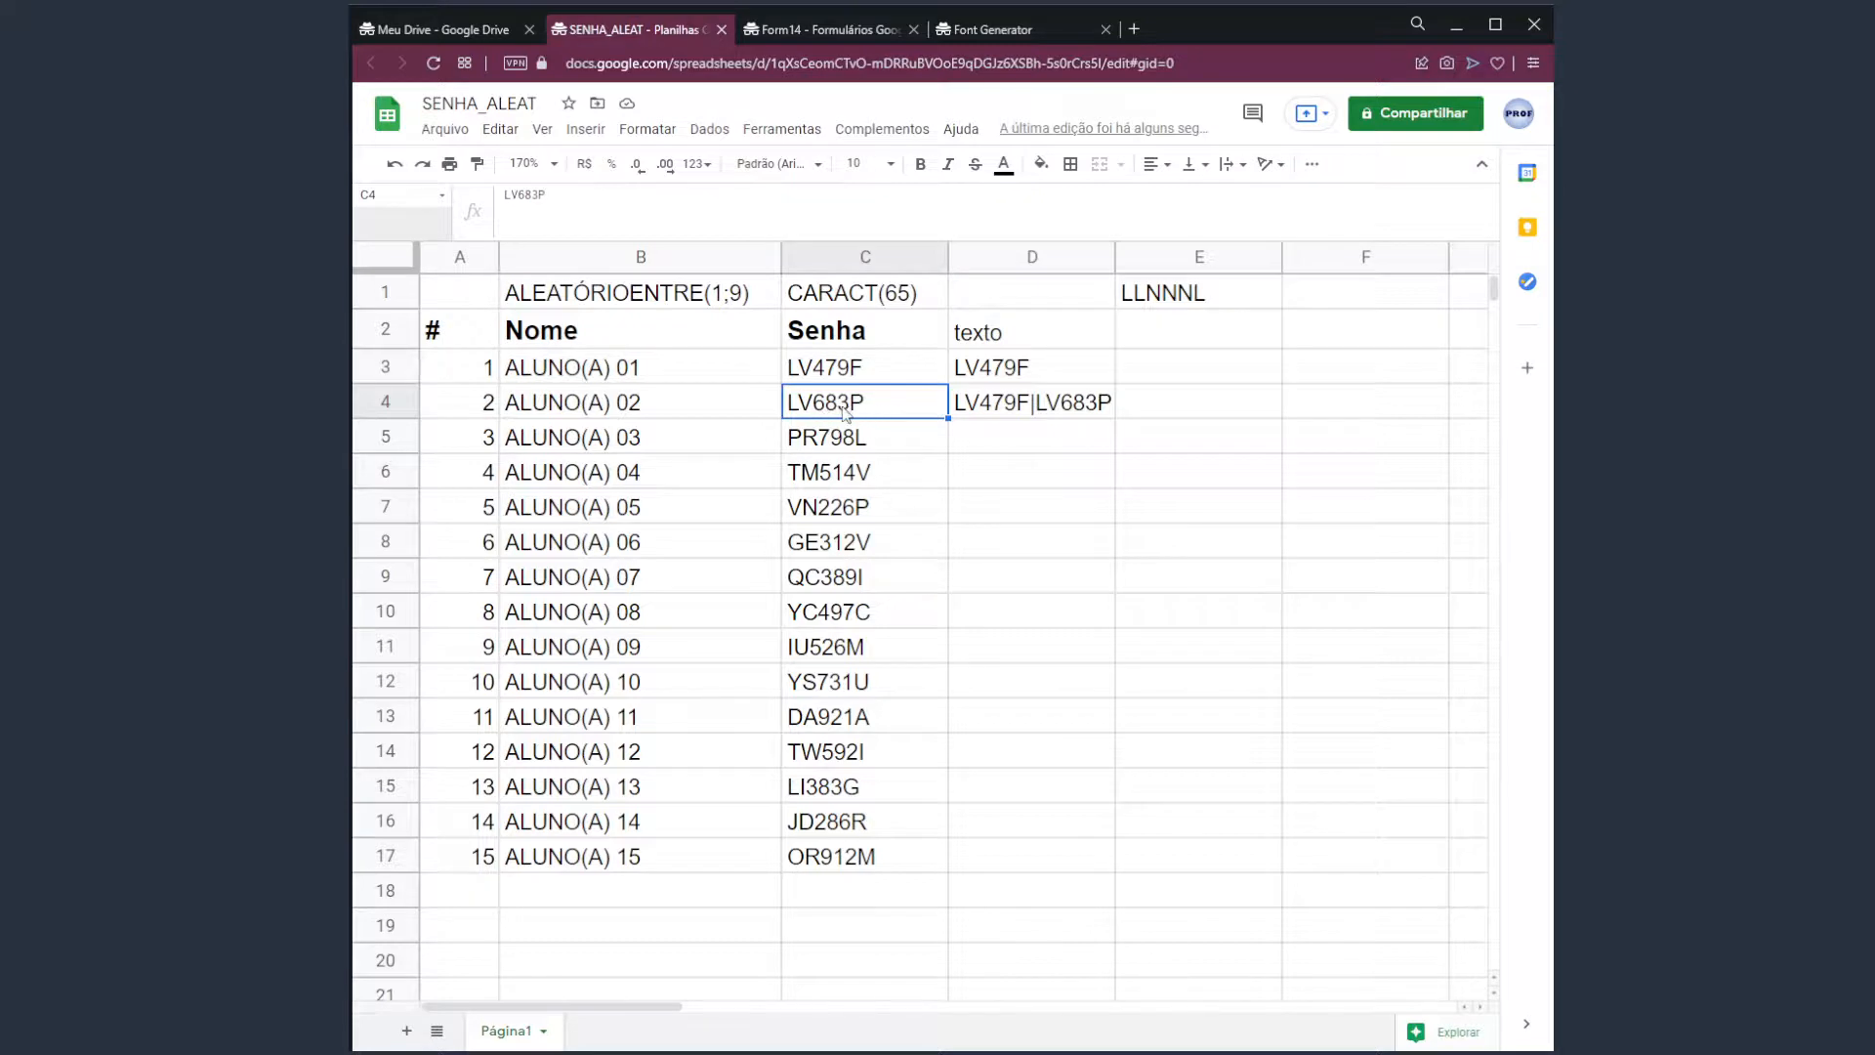
click(1019, 440)
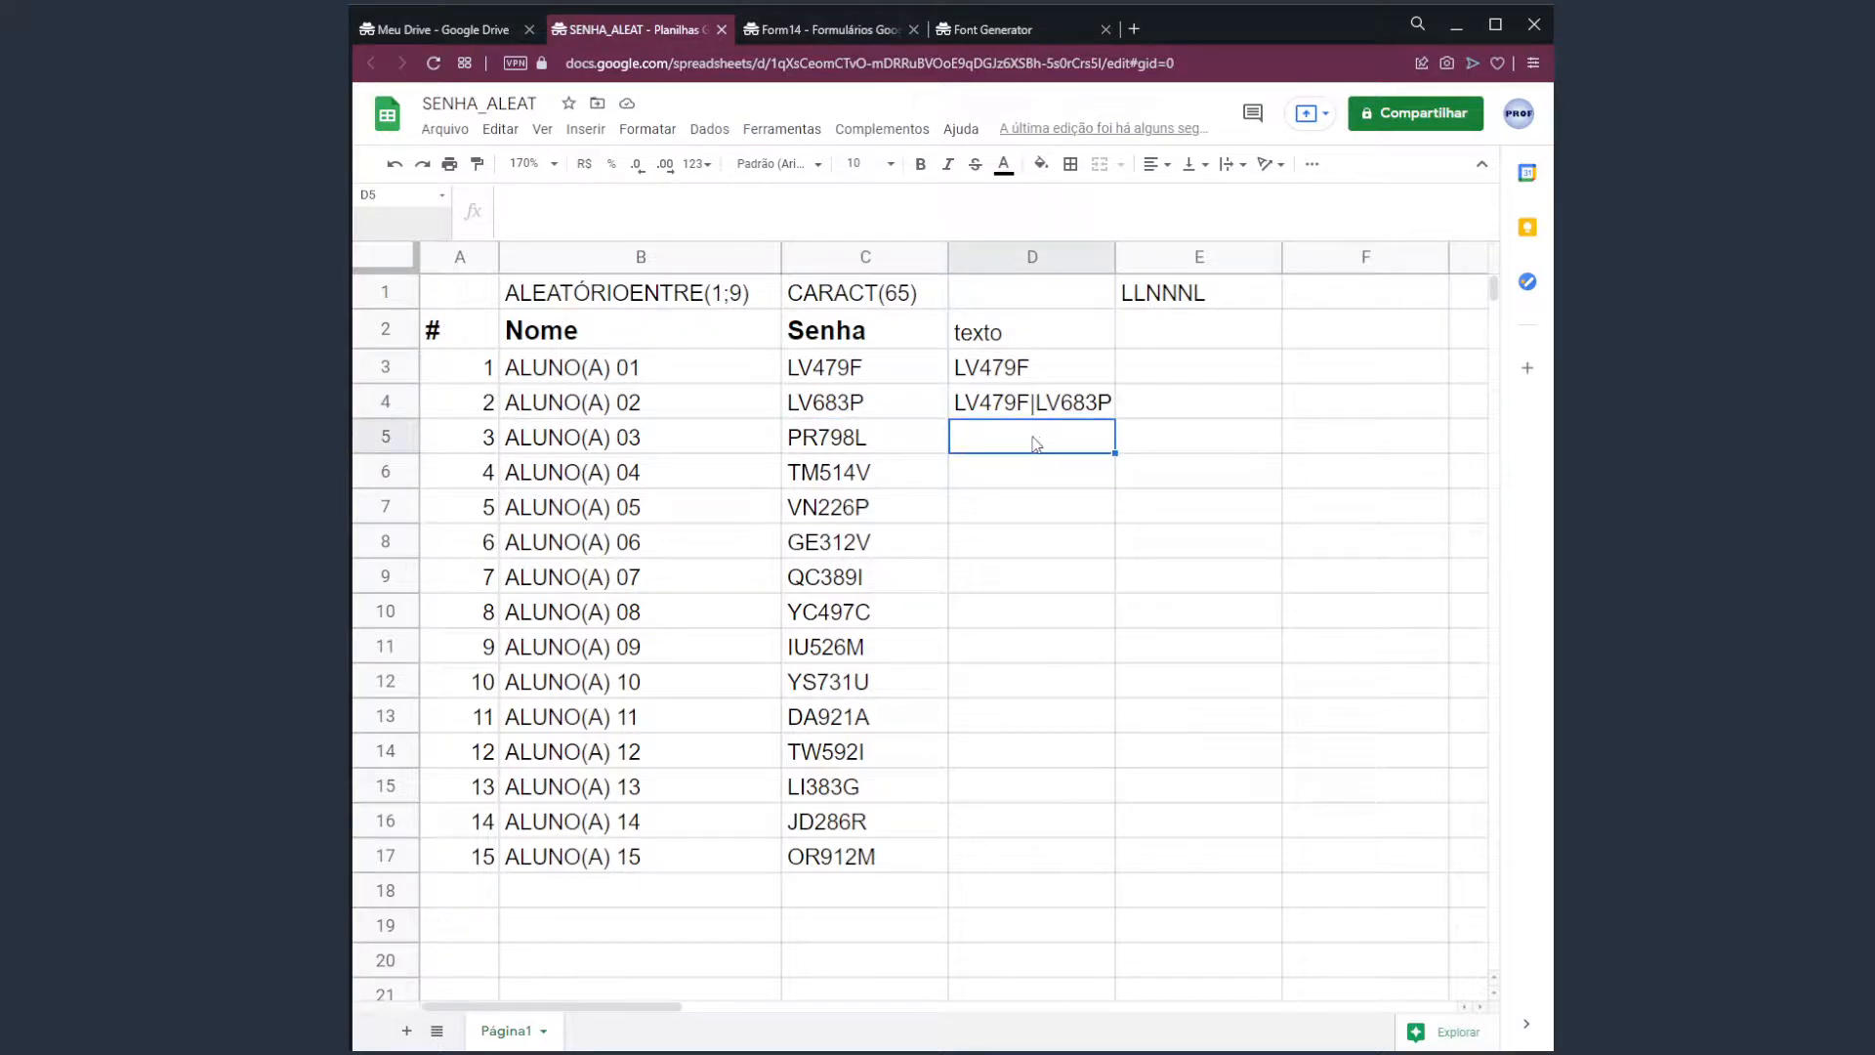
click(981, 404)
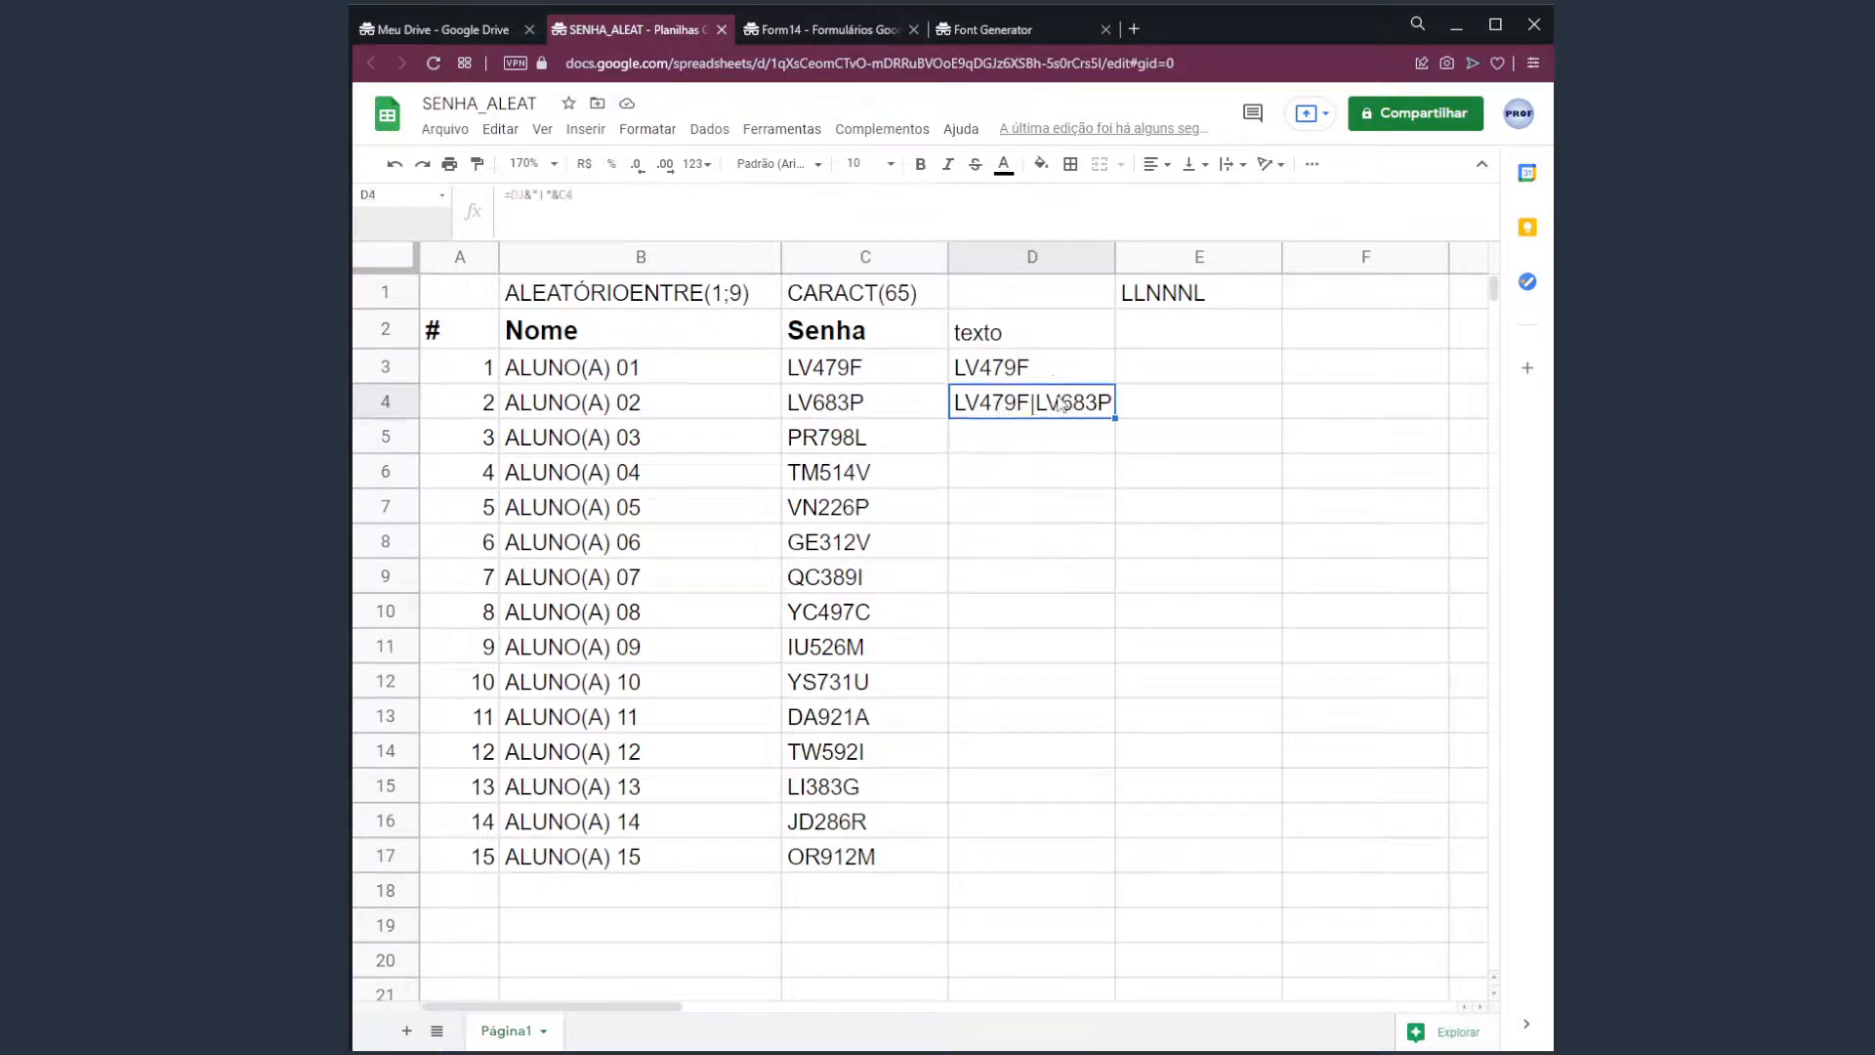
click(1038, 435)
click(891, 440)
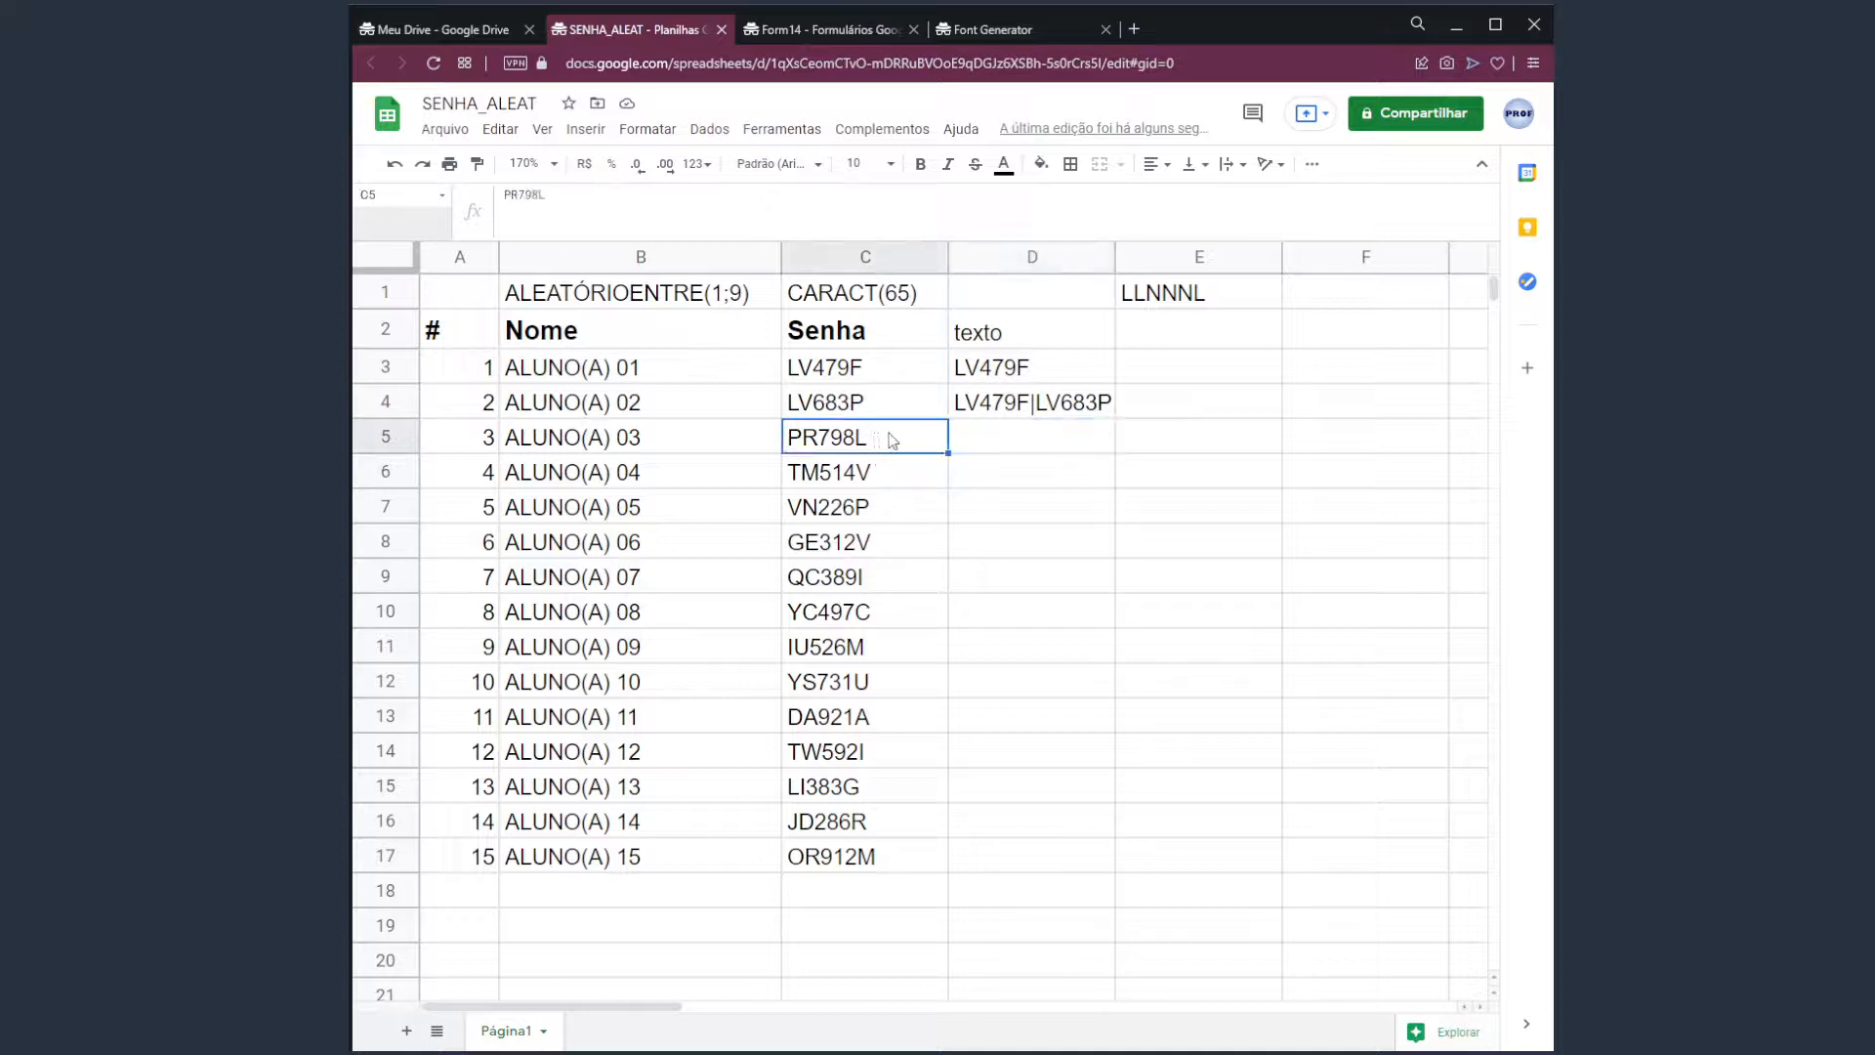
click(1035, 444)
text(=)
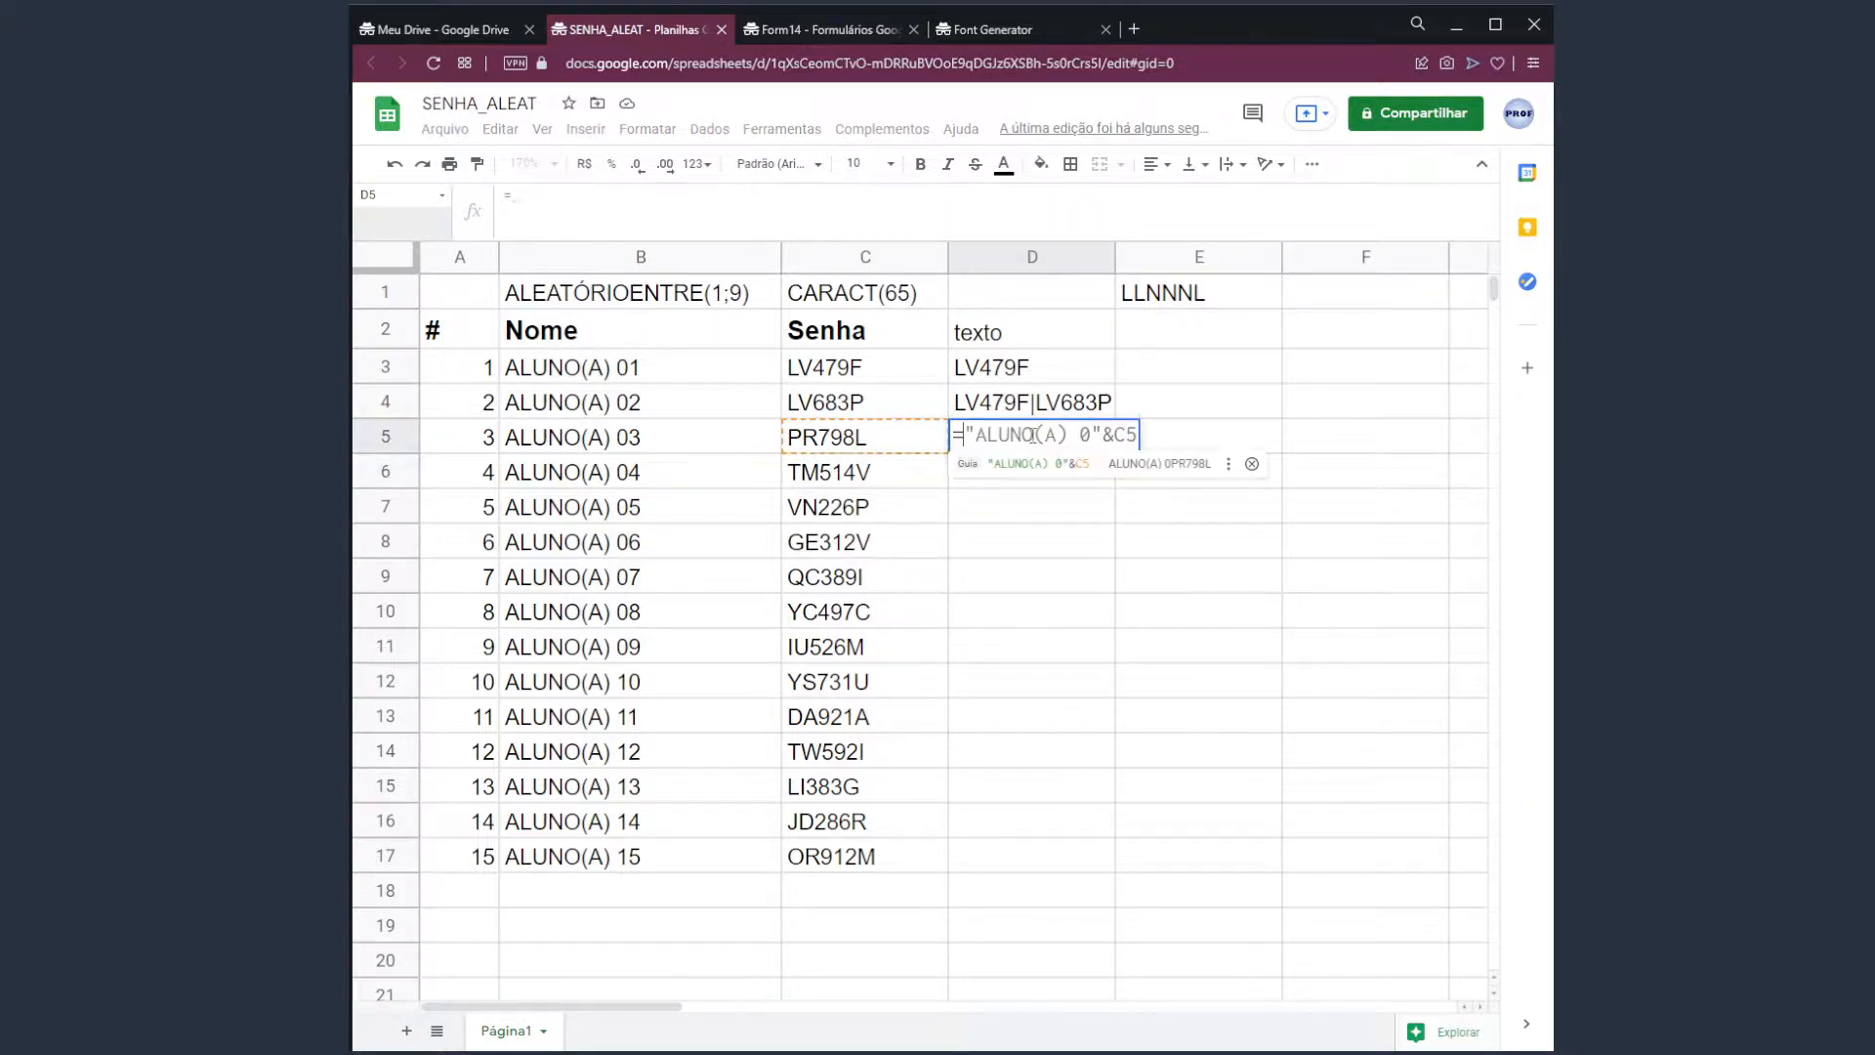
click(1026, 414)
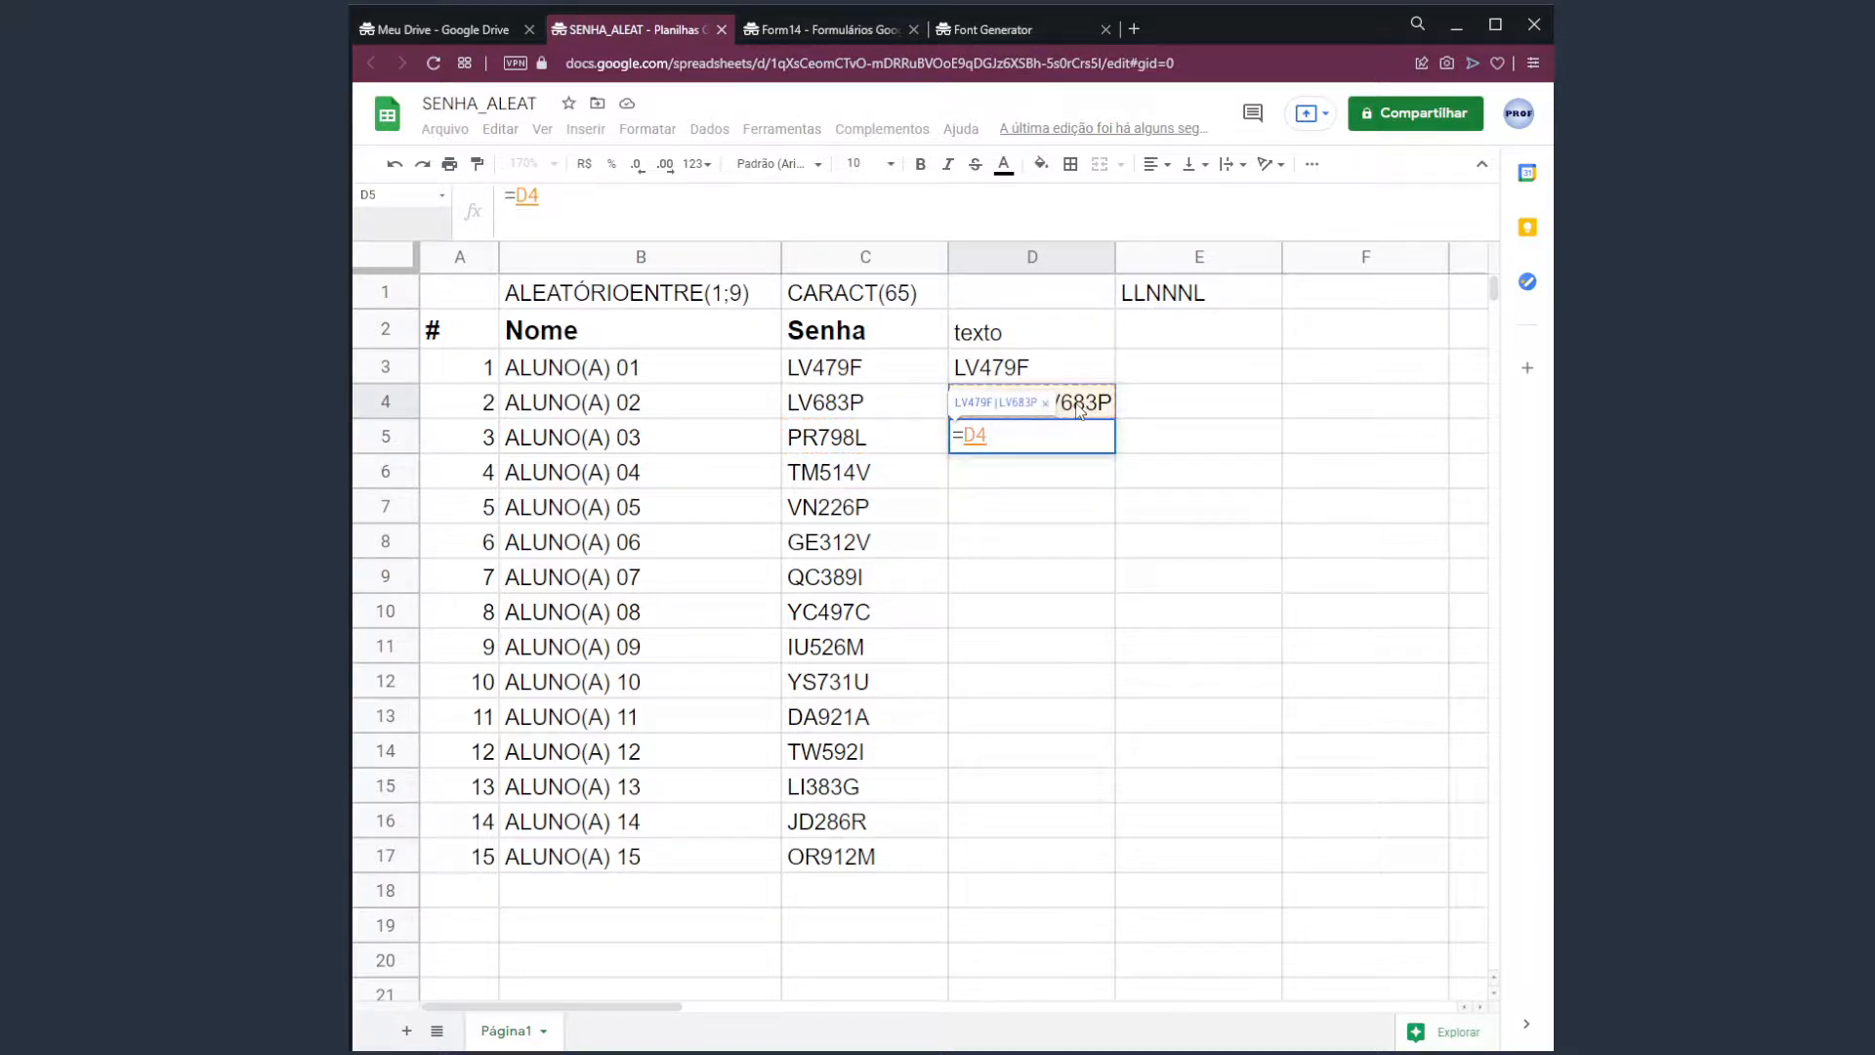
text(&"\)
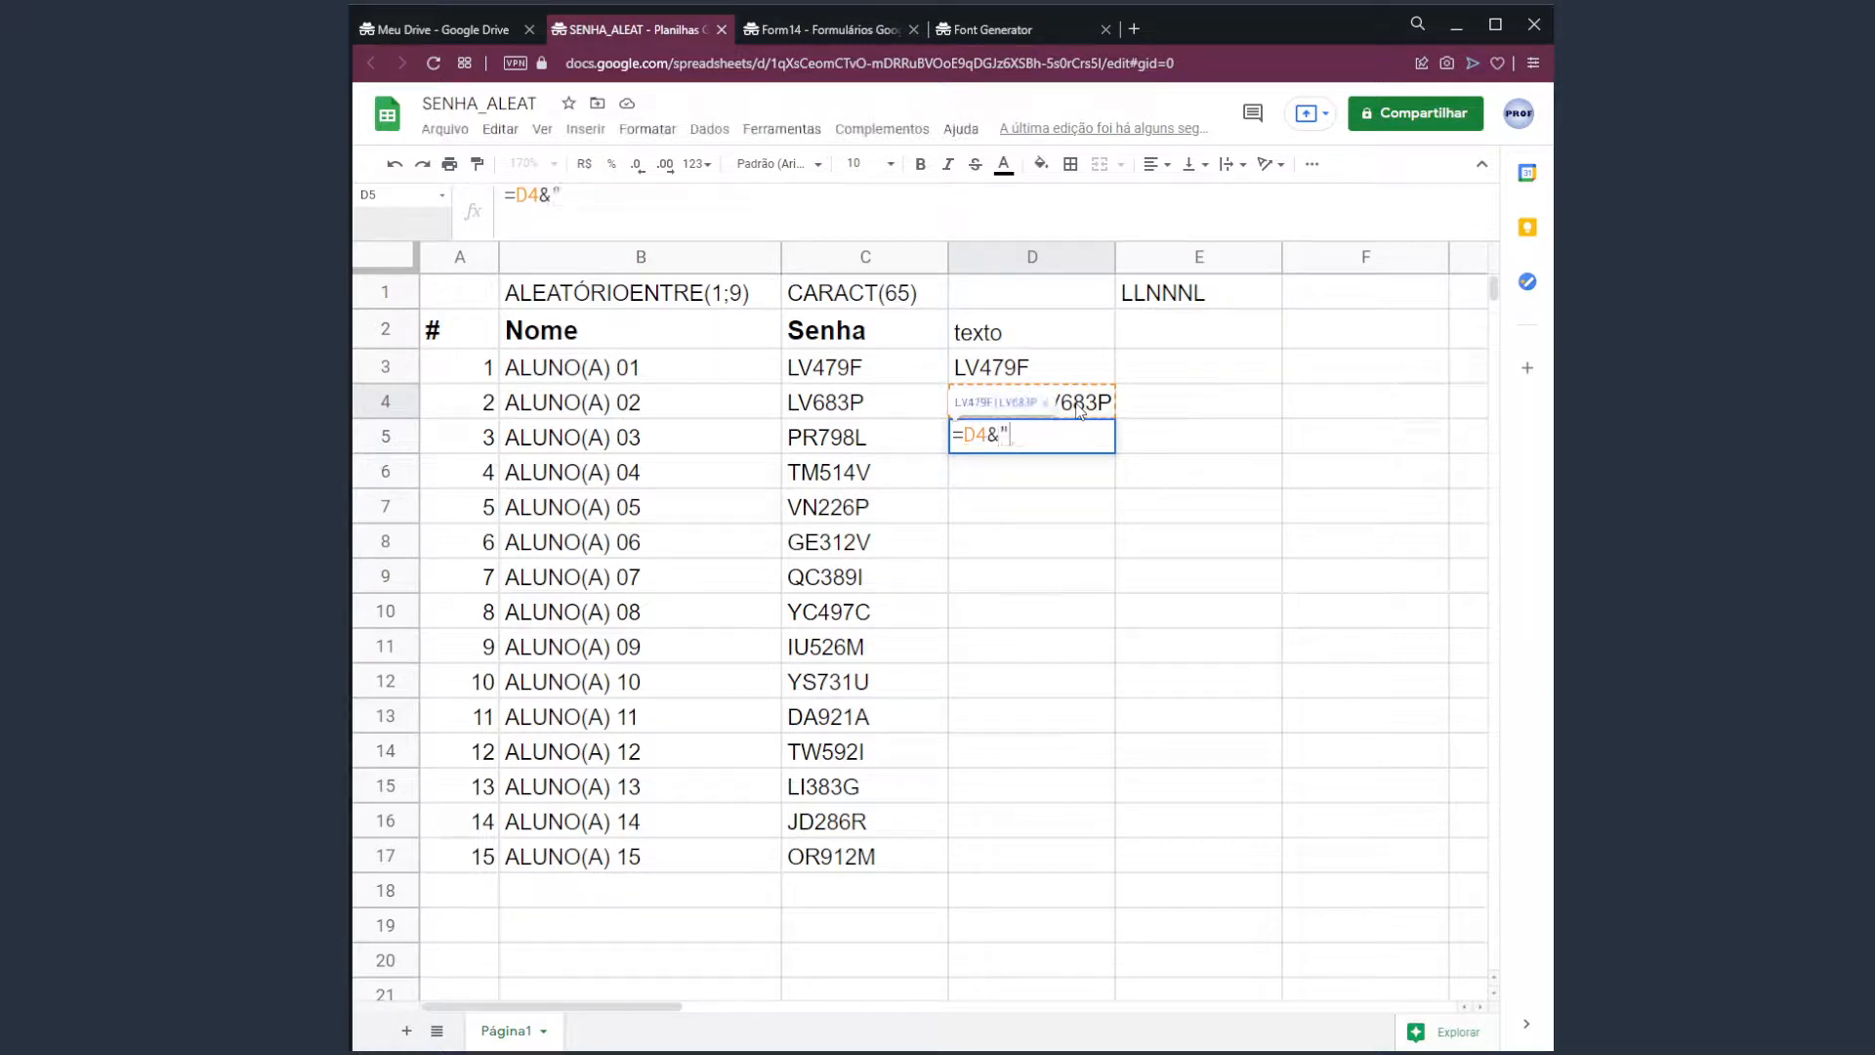
key(BackSpace)
text(|"&)
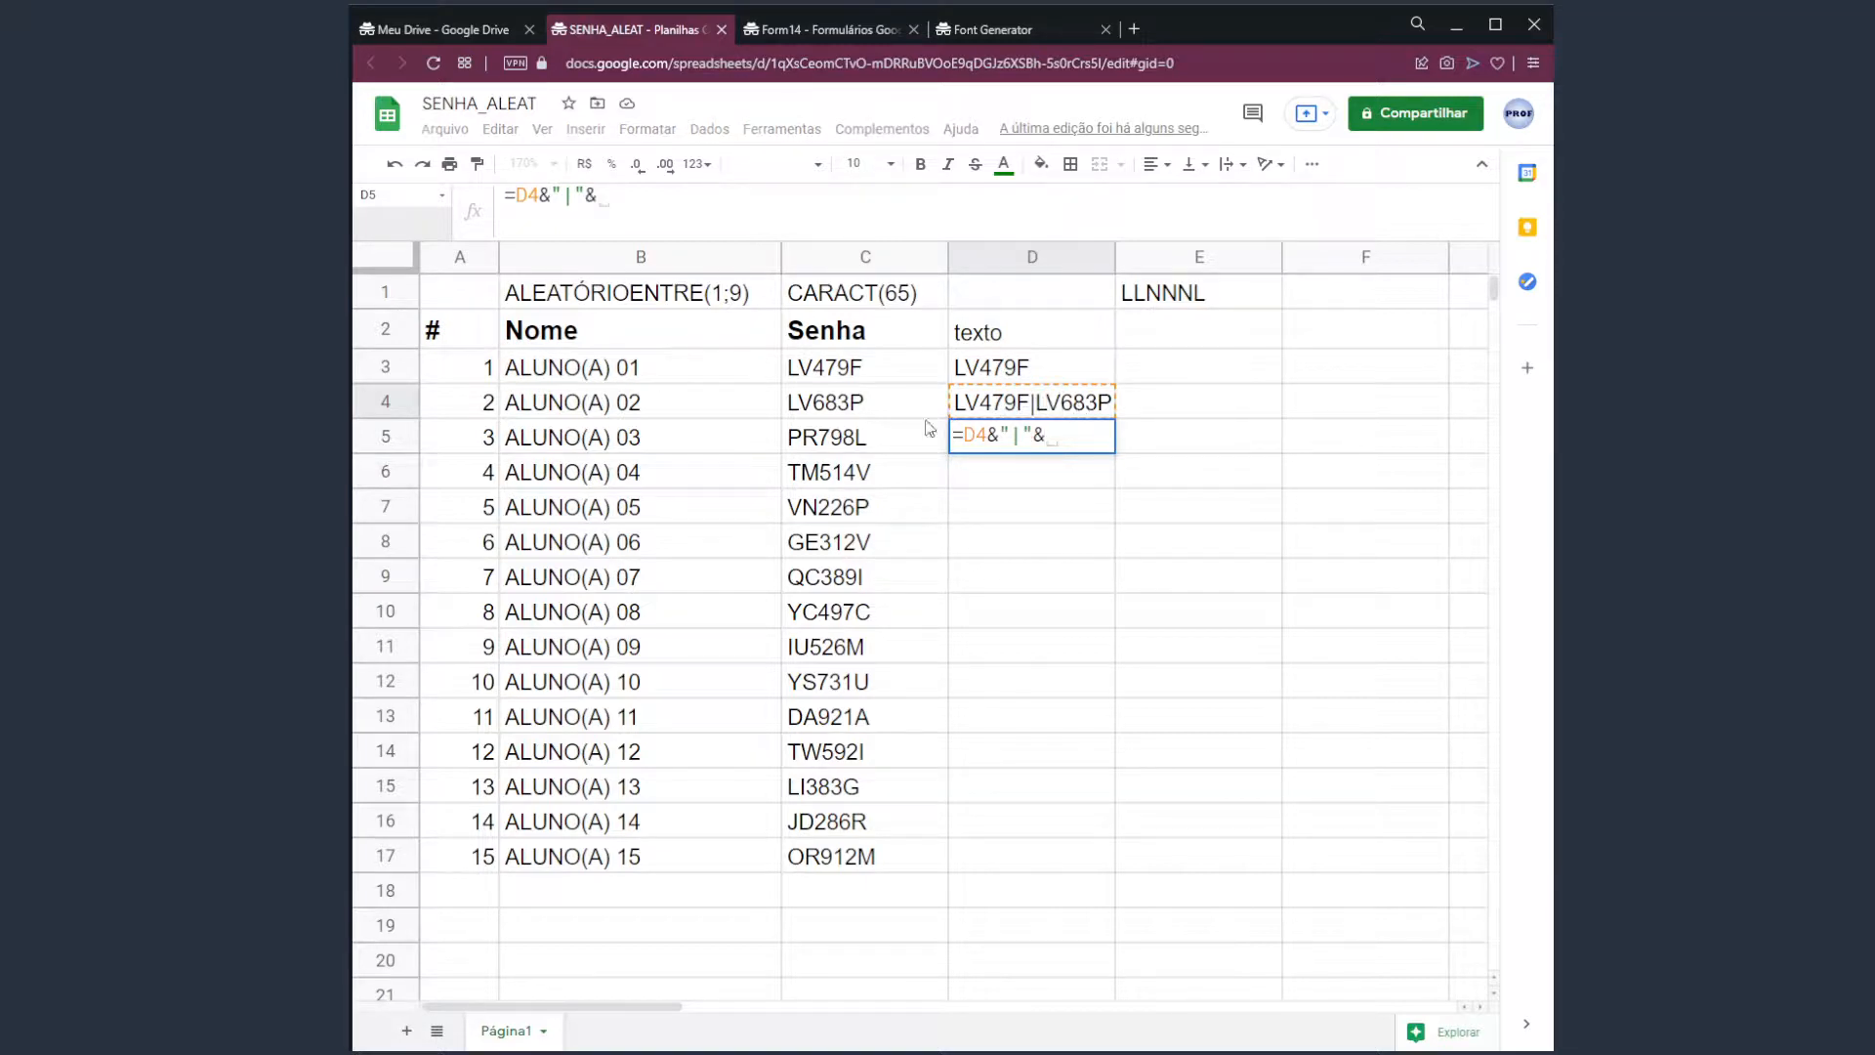
click(859, 442)
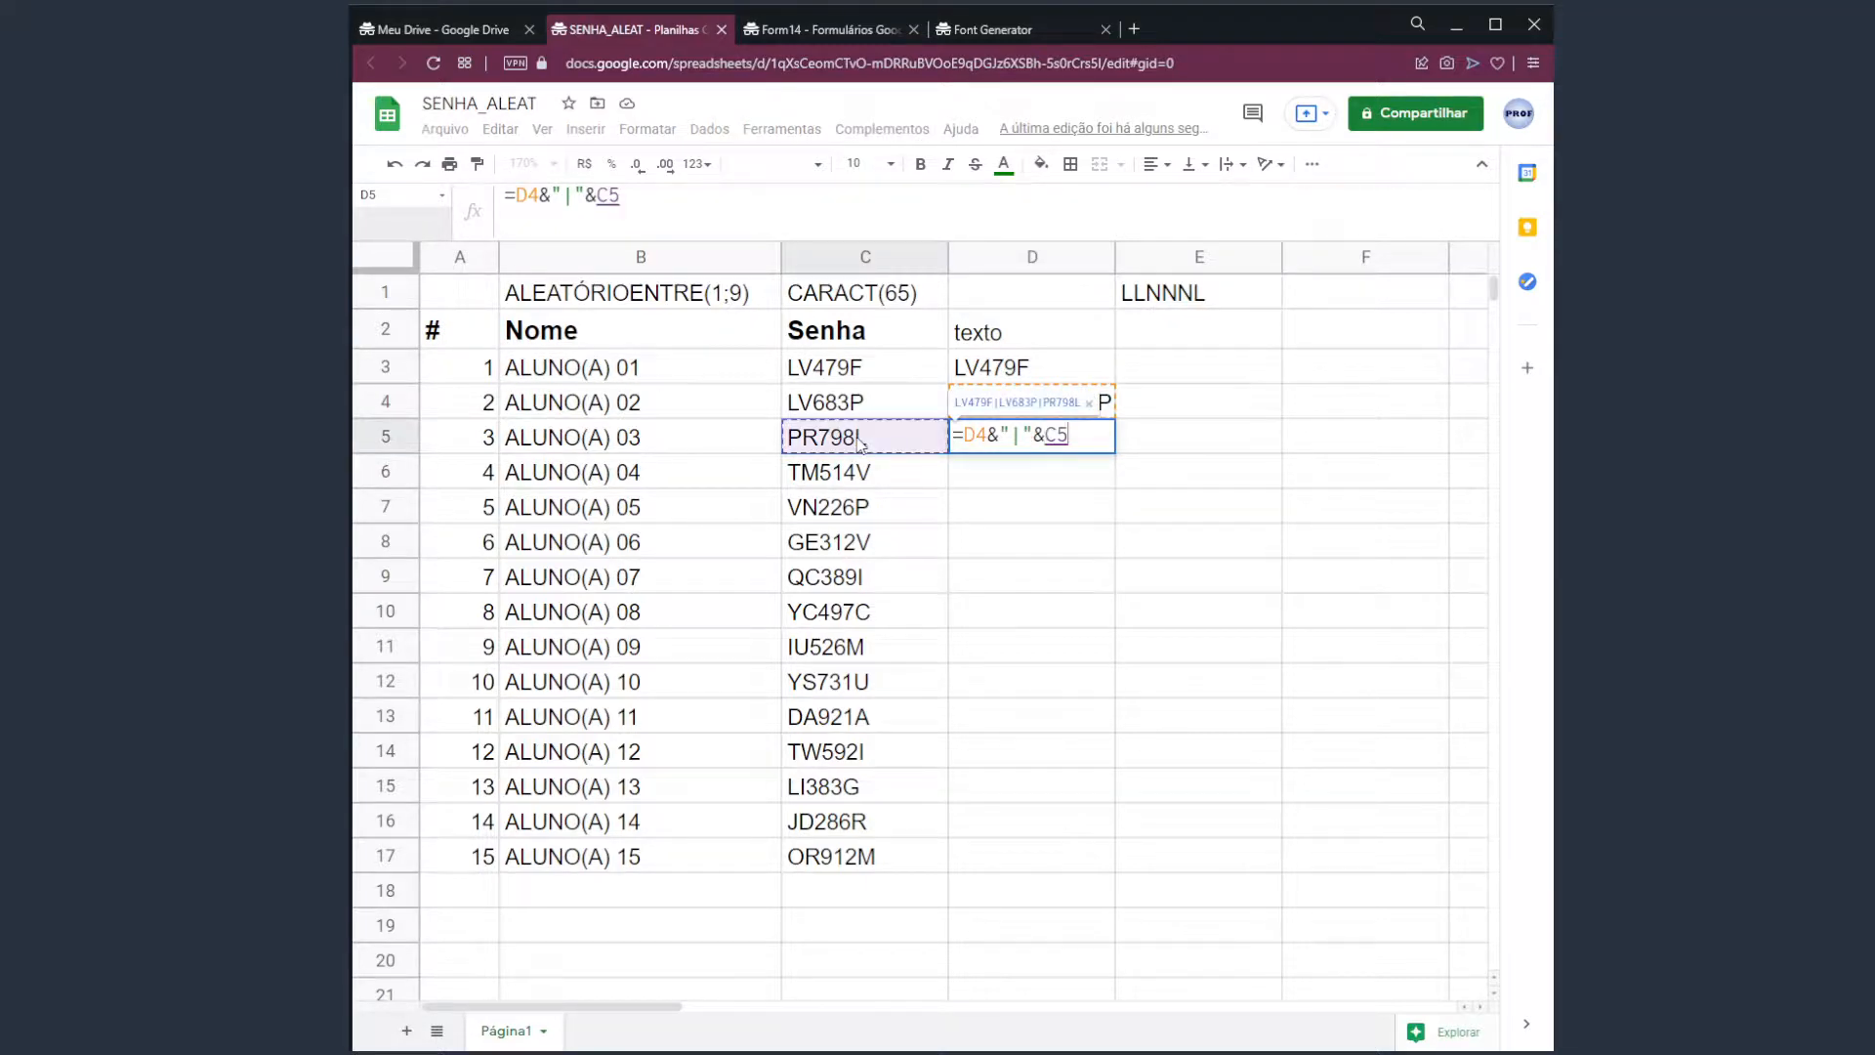
key(Return)
key(Up)
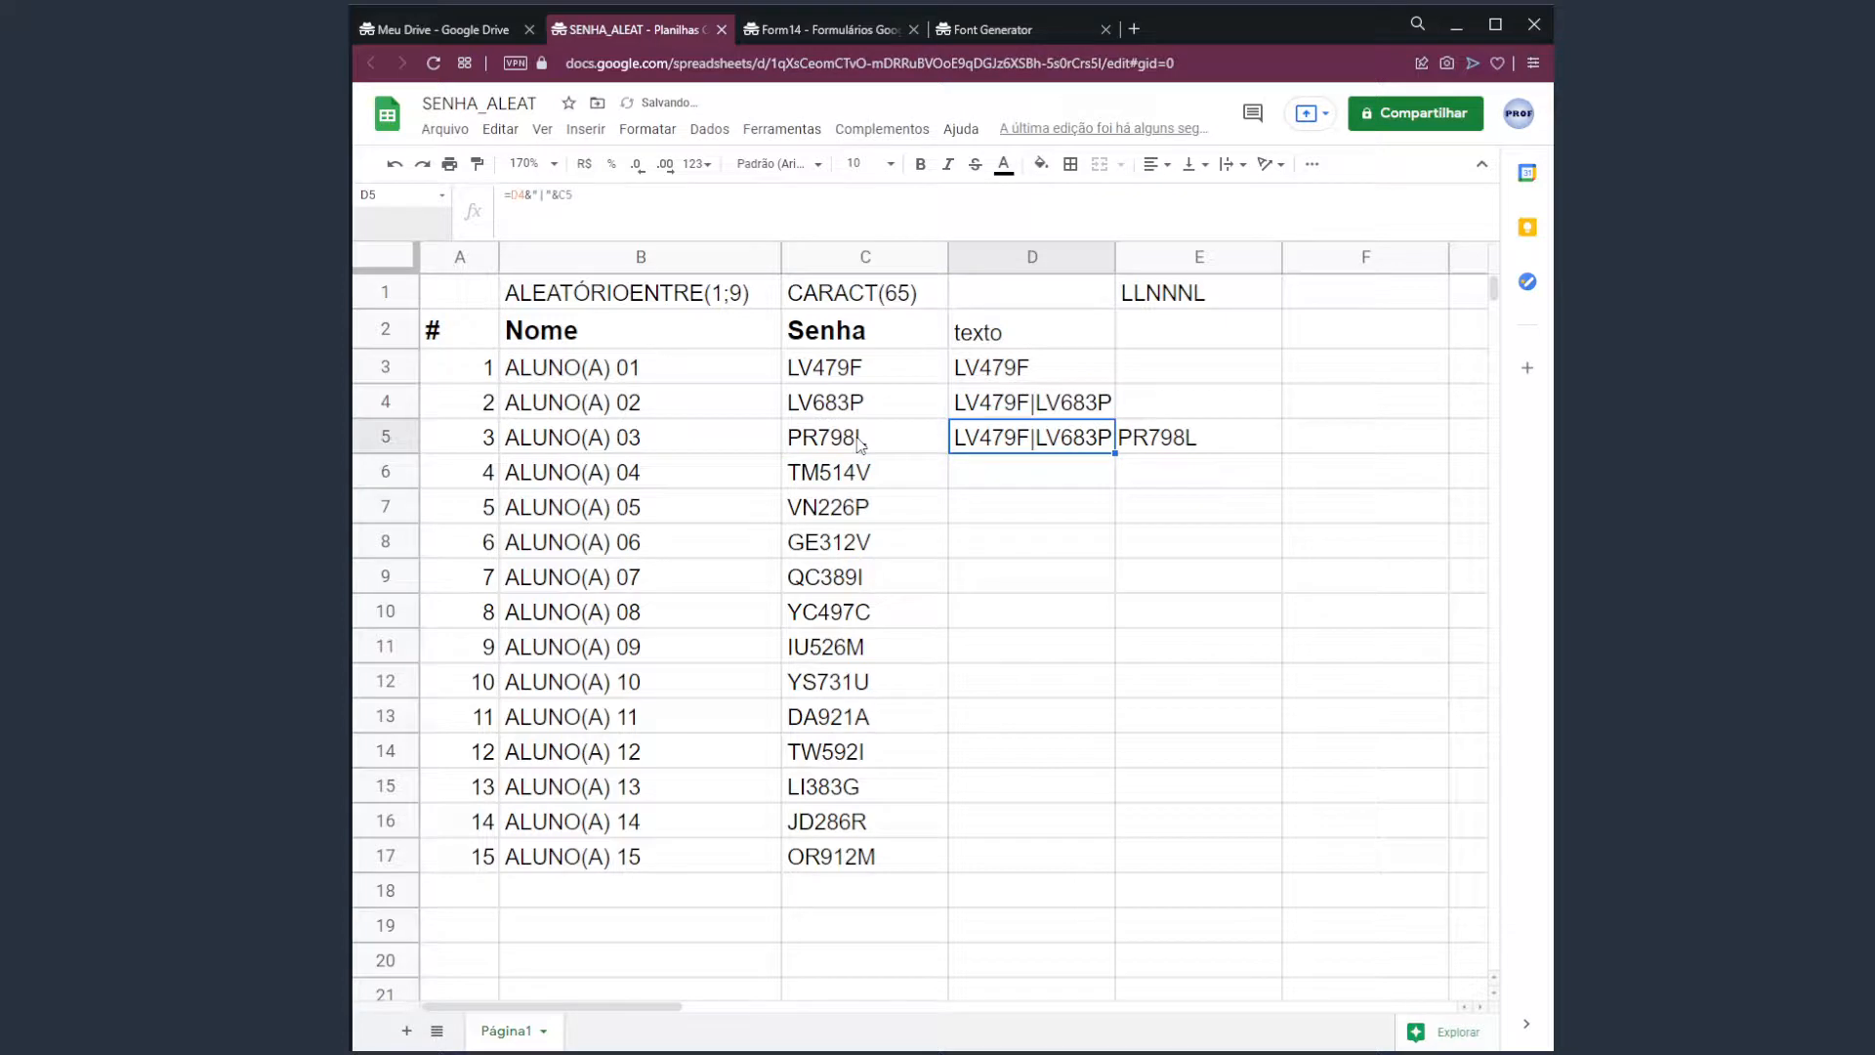
click(592, 200)
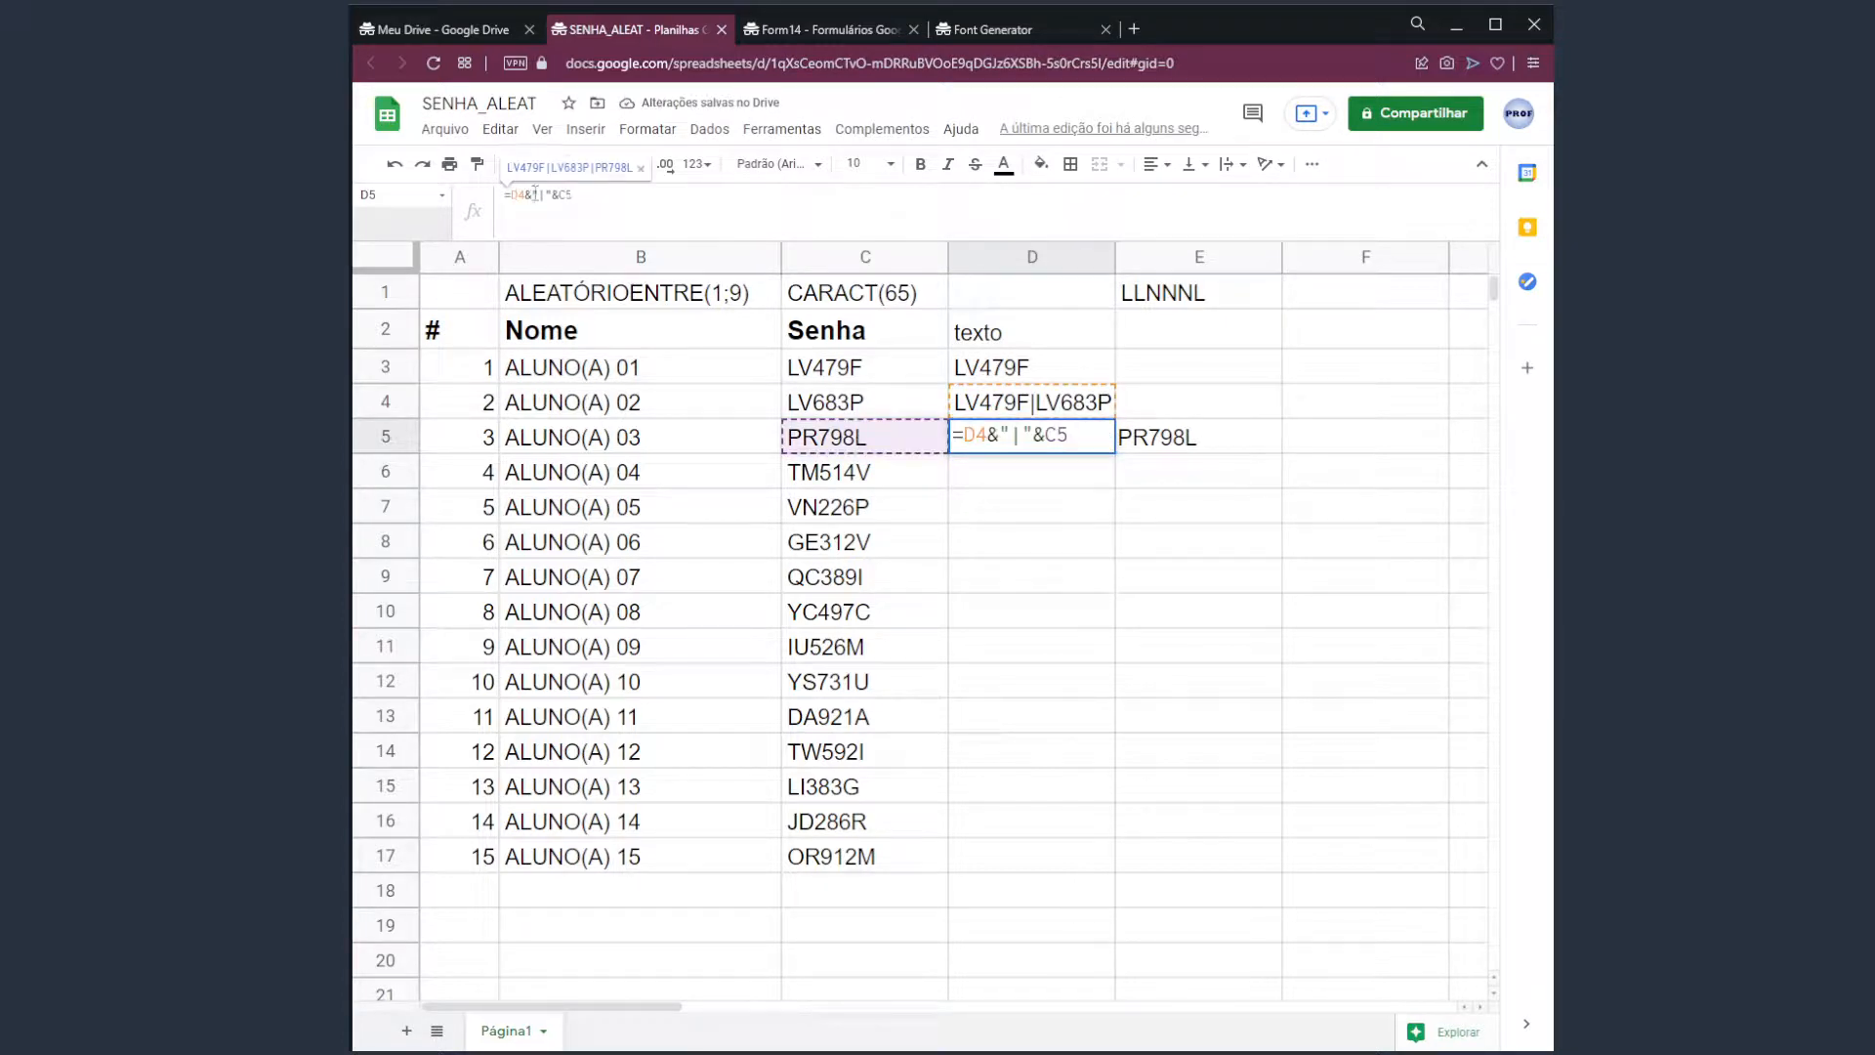
key(Escape)
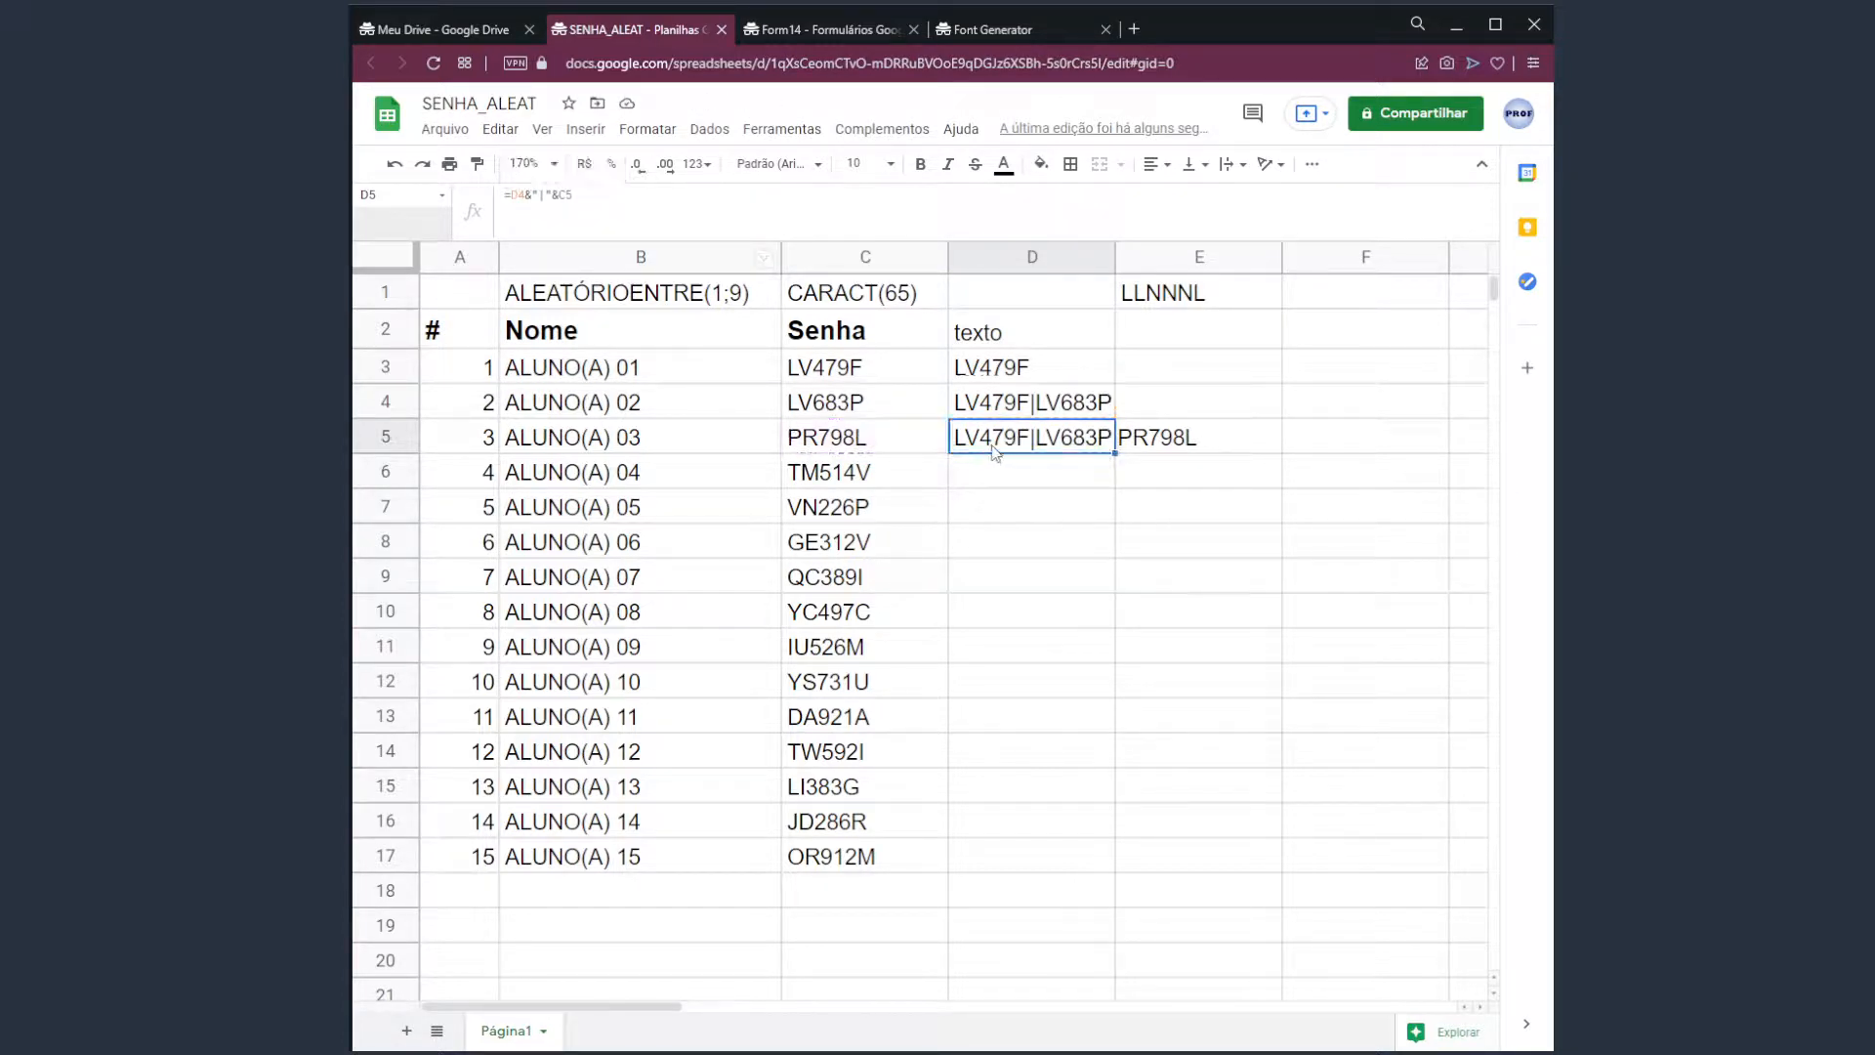
click(999, 412)
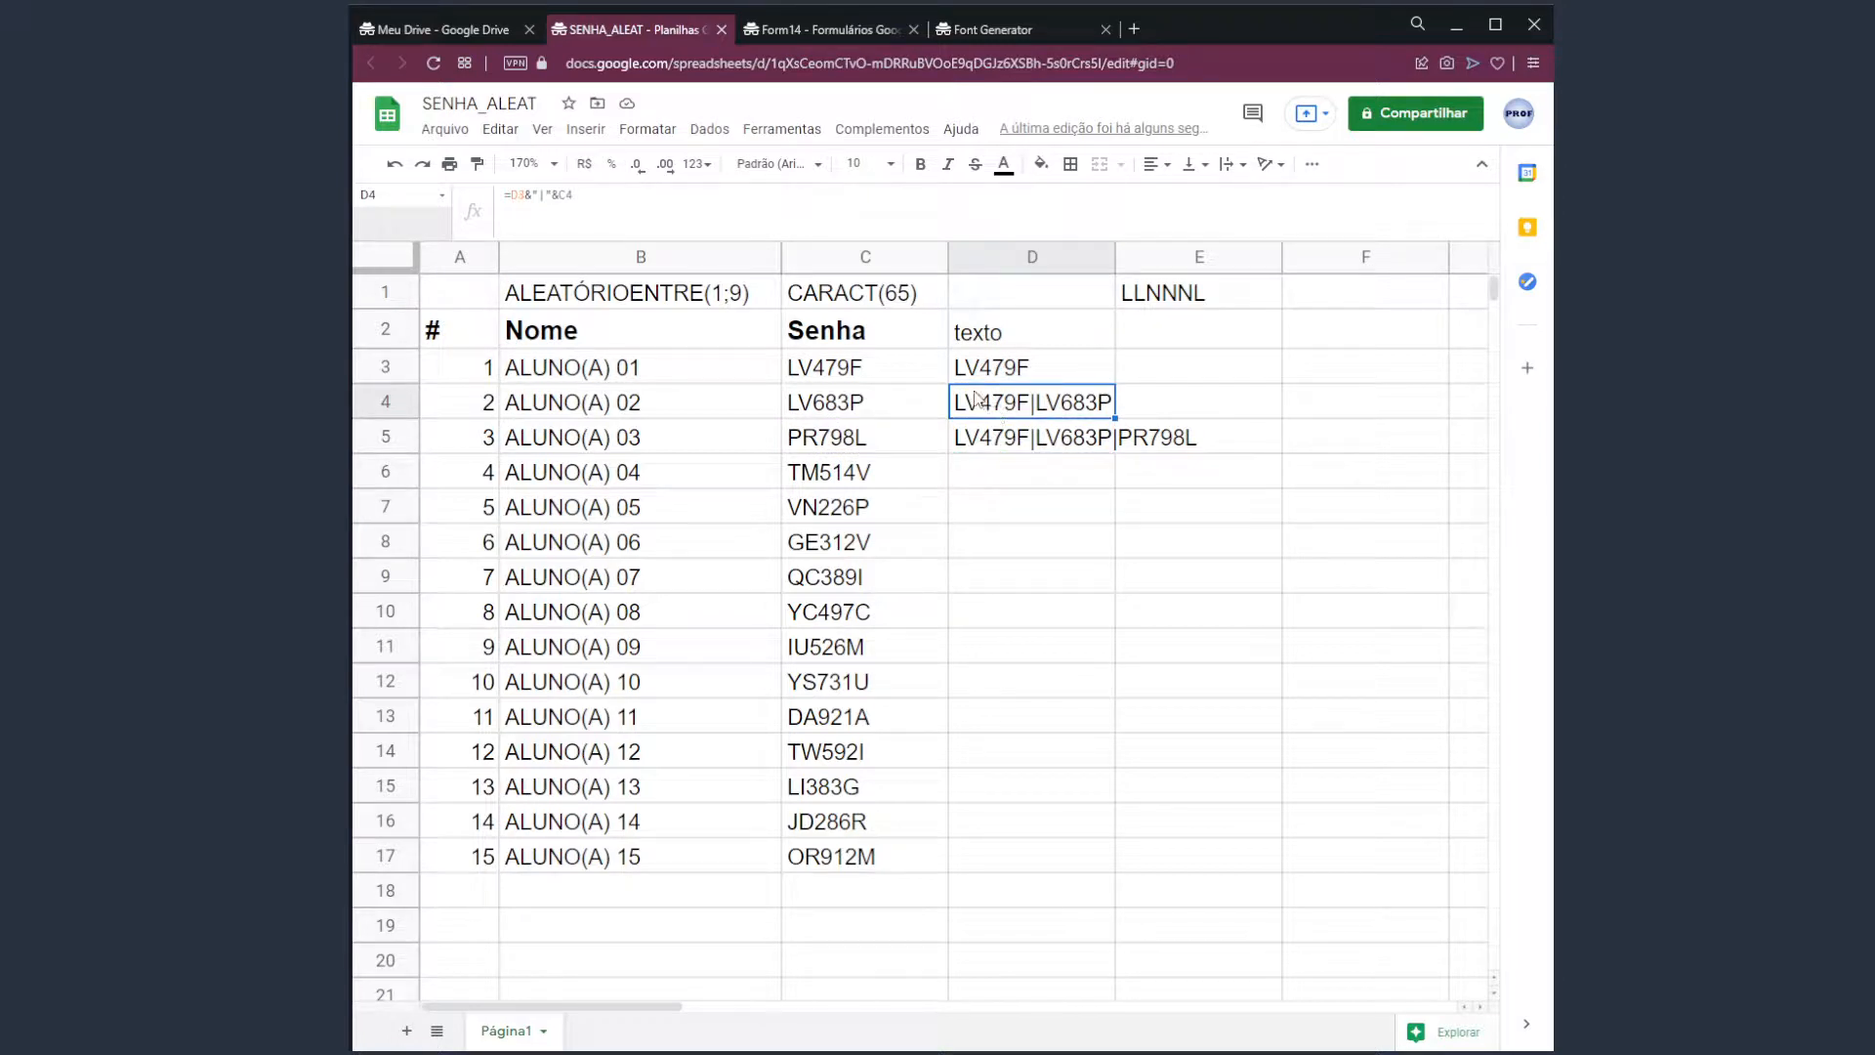
click(767, 202)
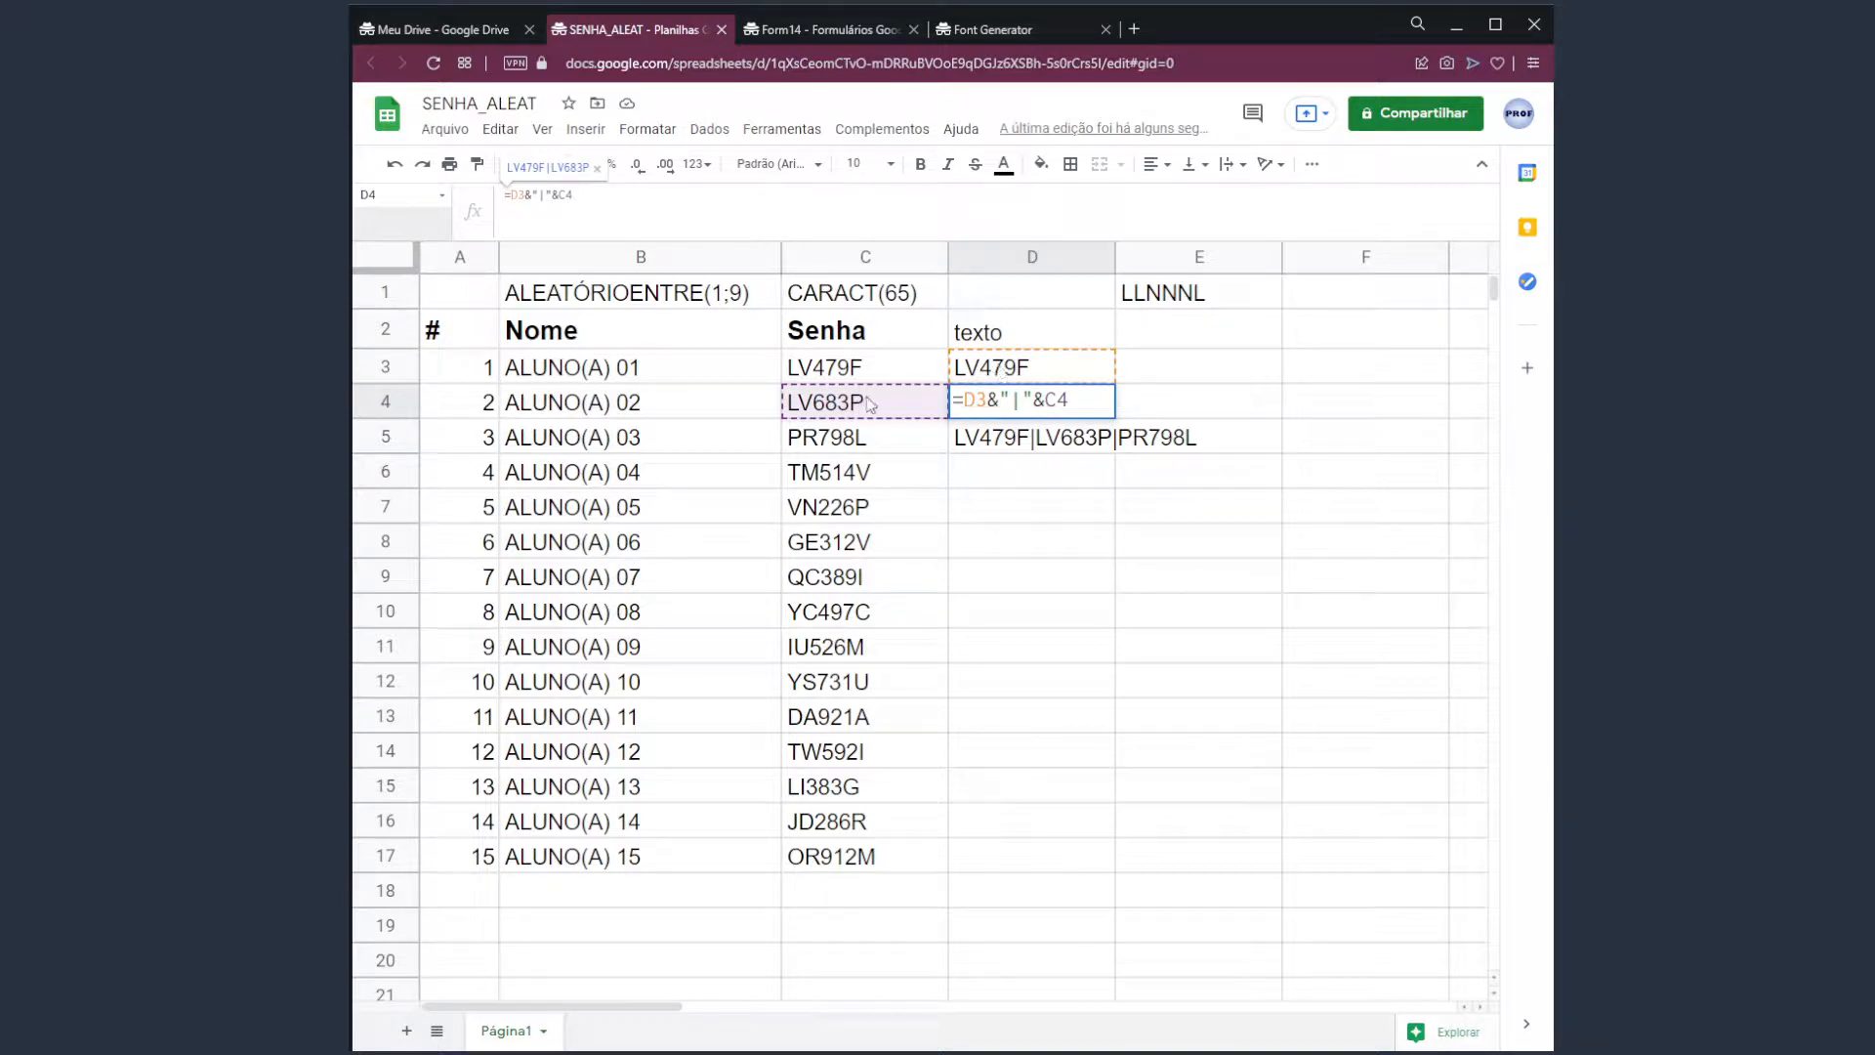
key(Escape)
click(1018, 437)
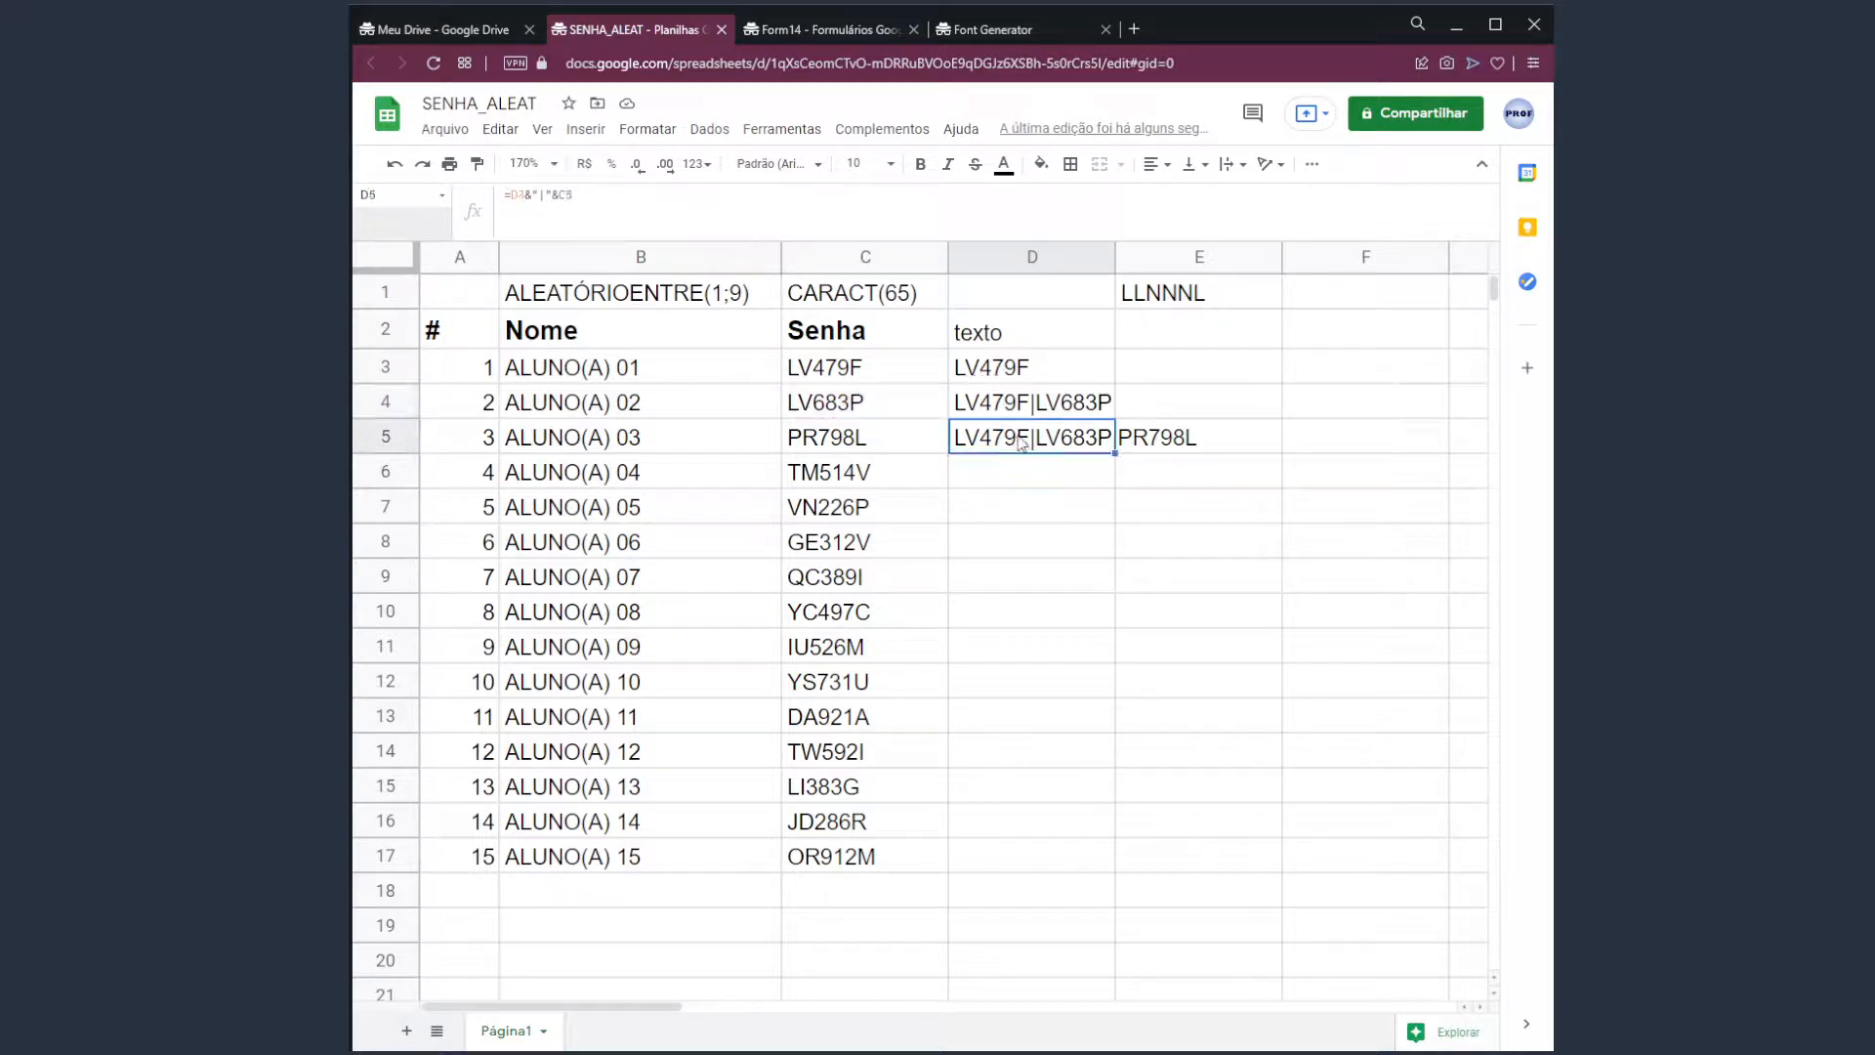
click(875, 225)
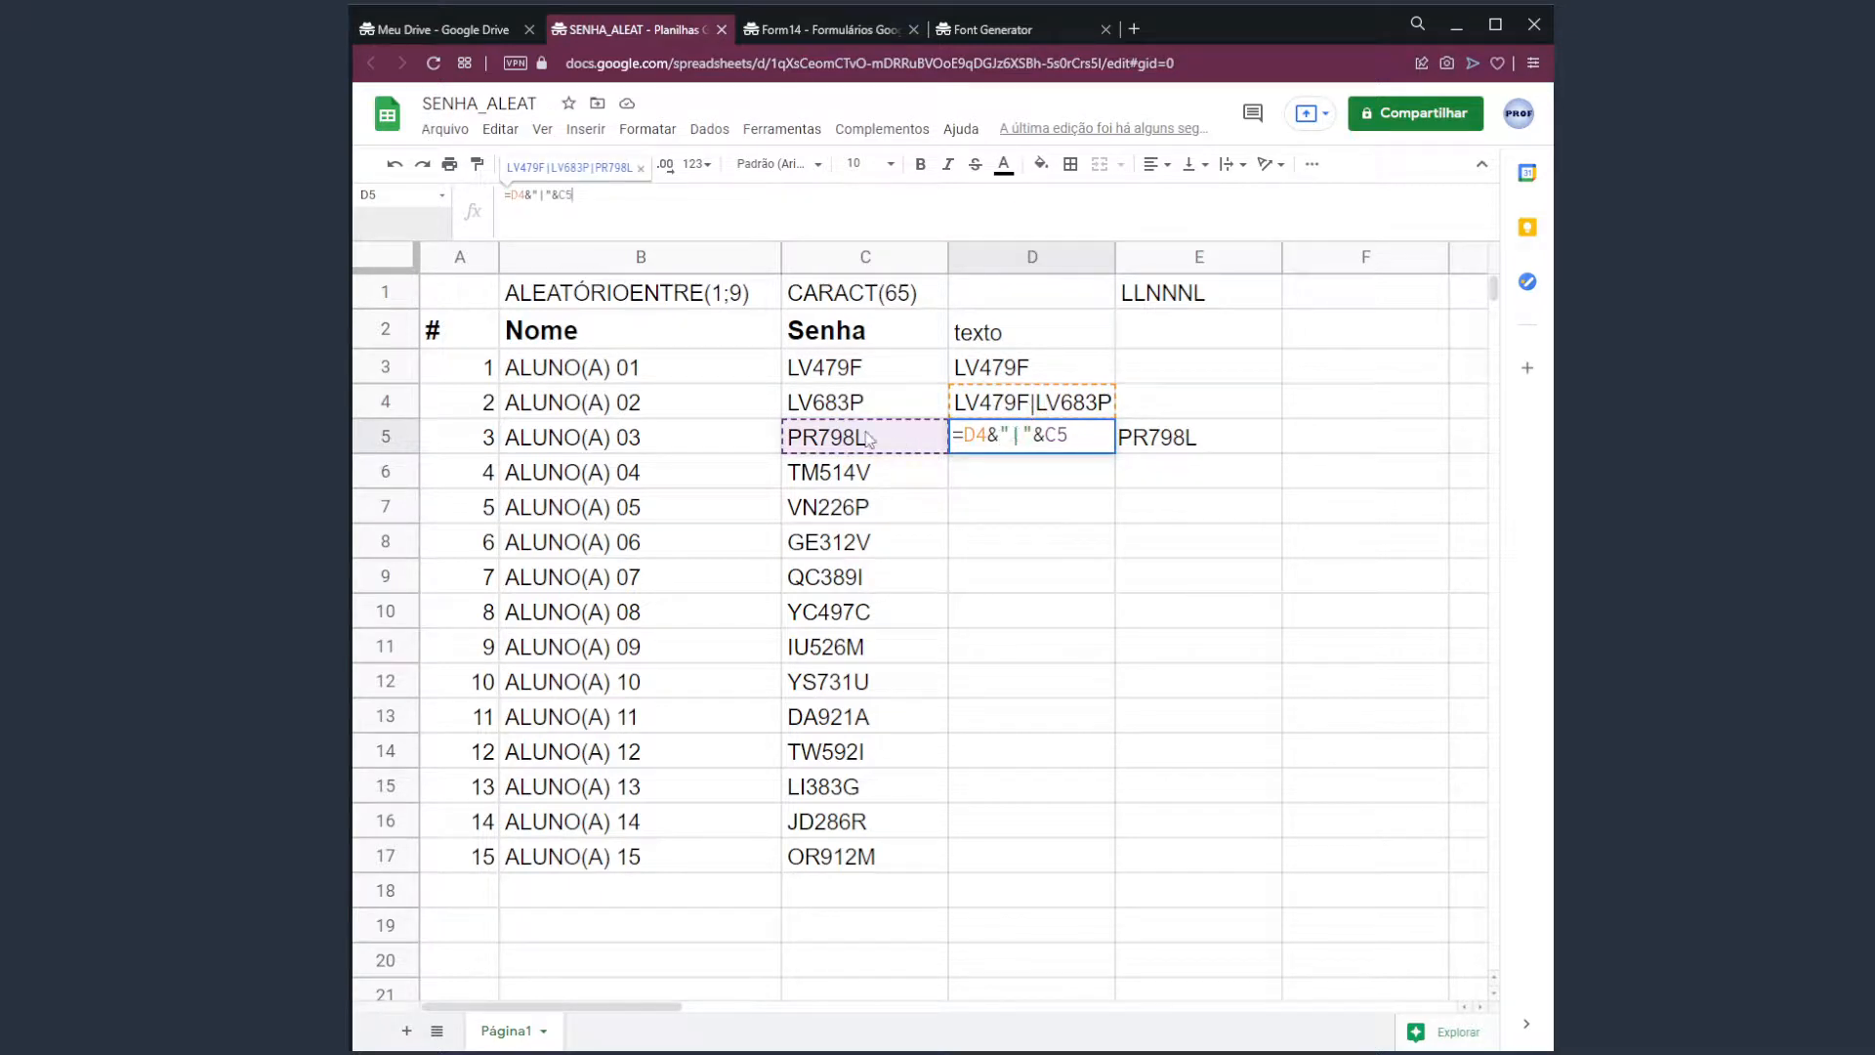
click(1085, 444)
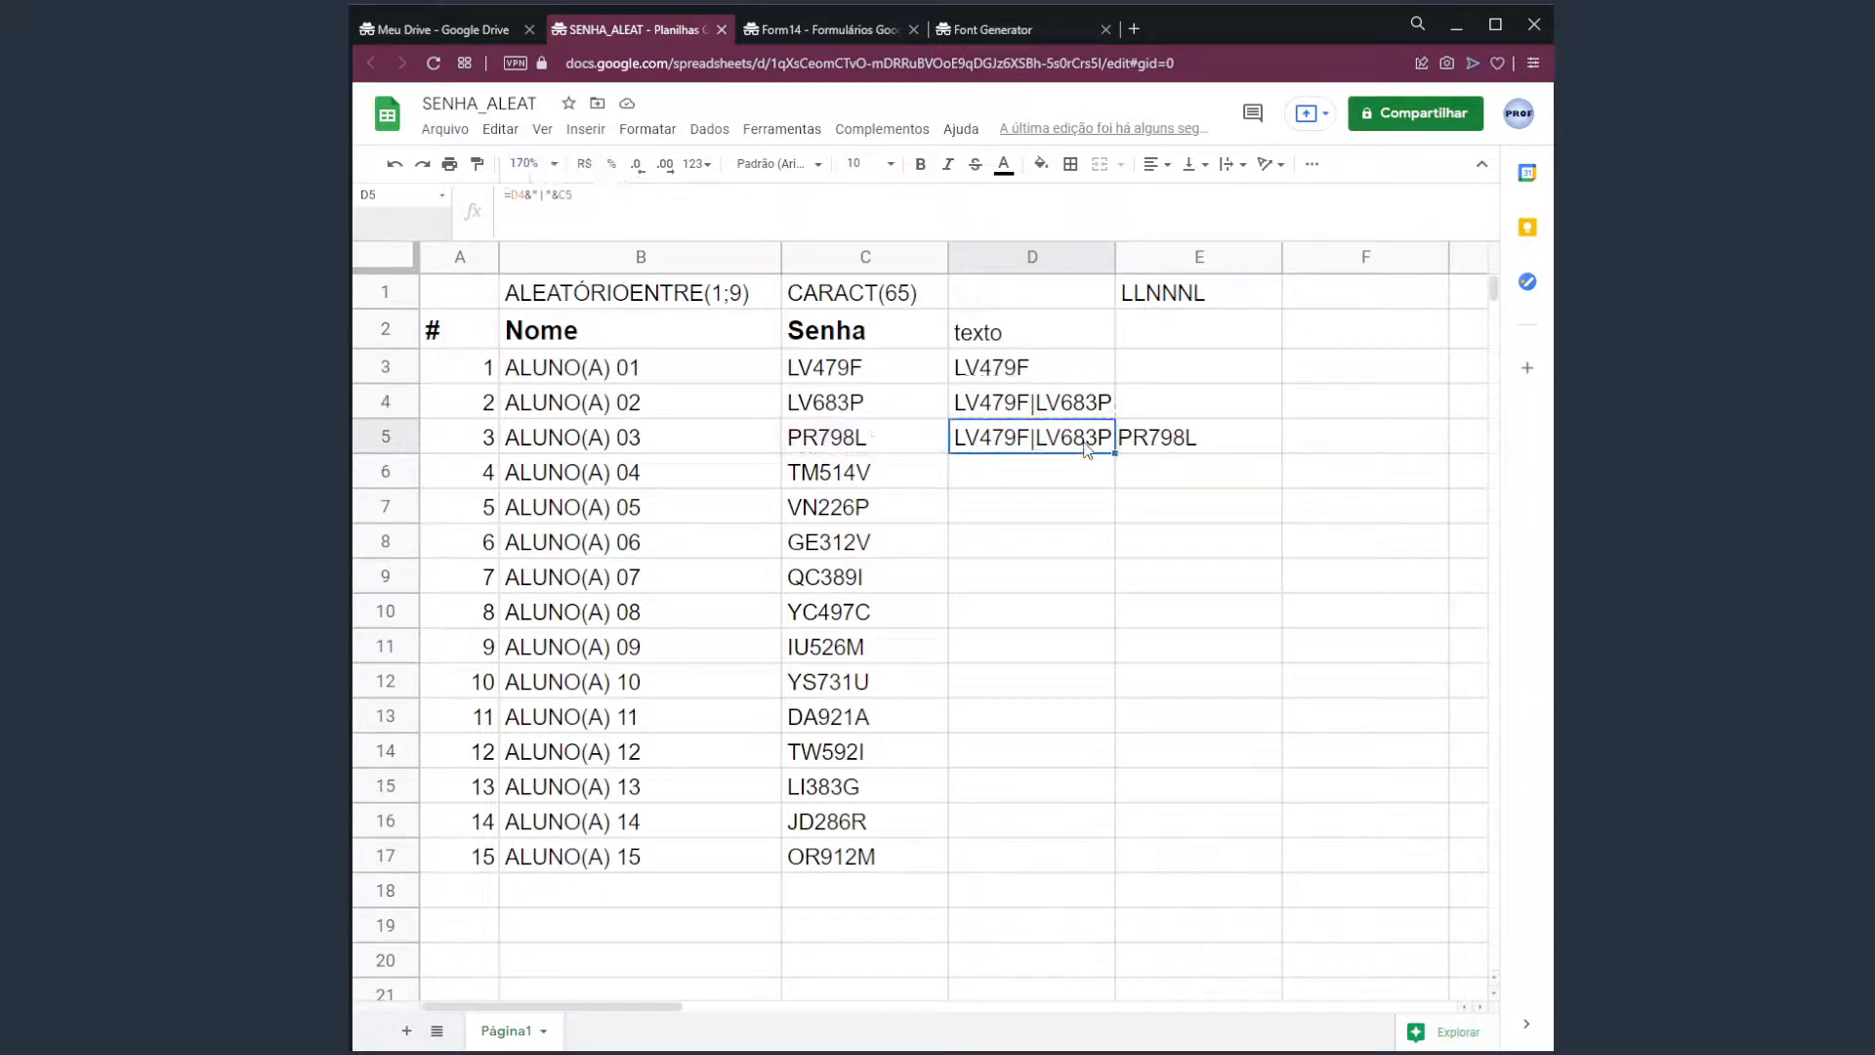
click(1081, 468)
click(1077, 444)
key(Delete)
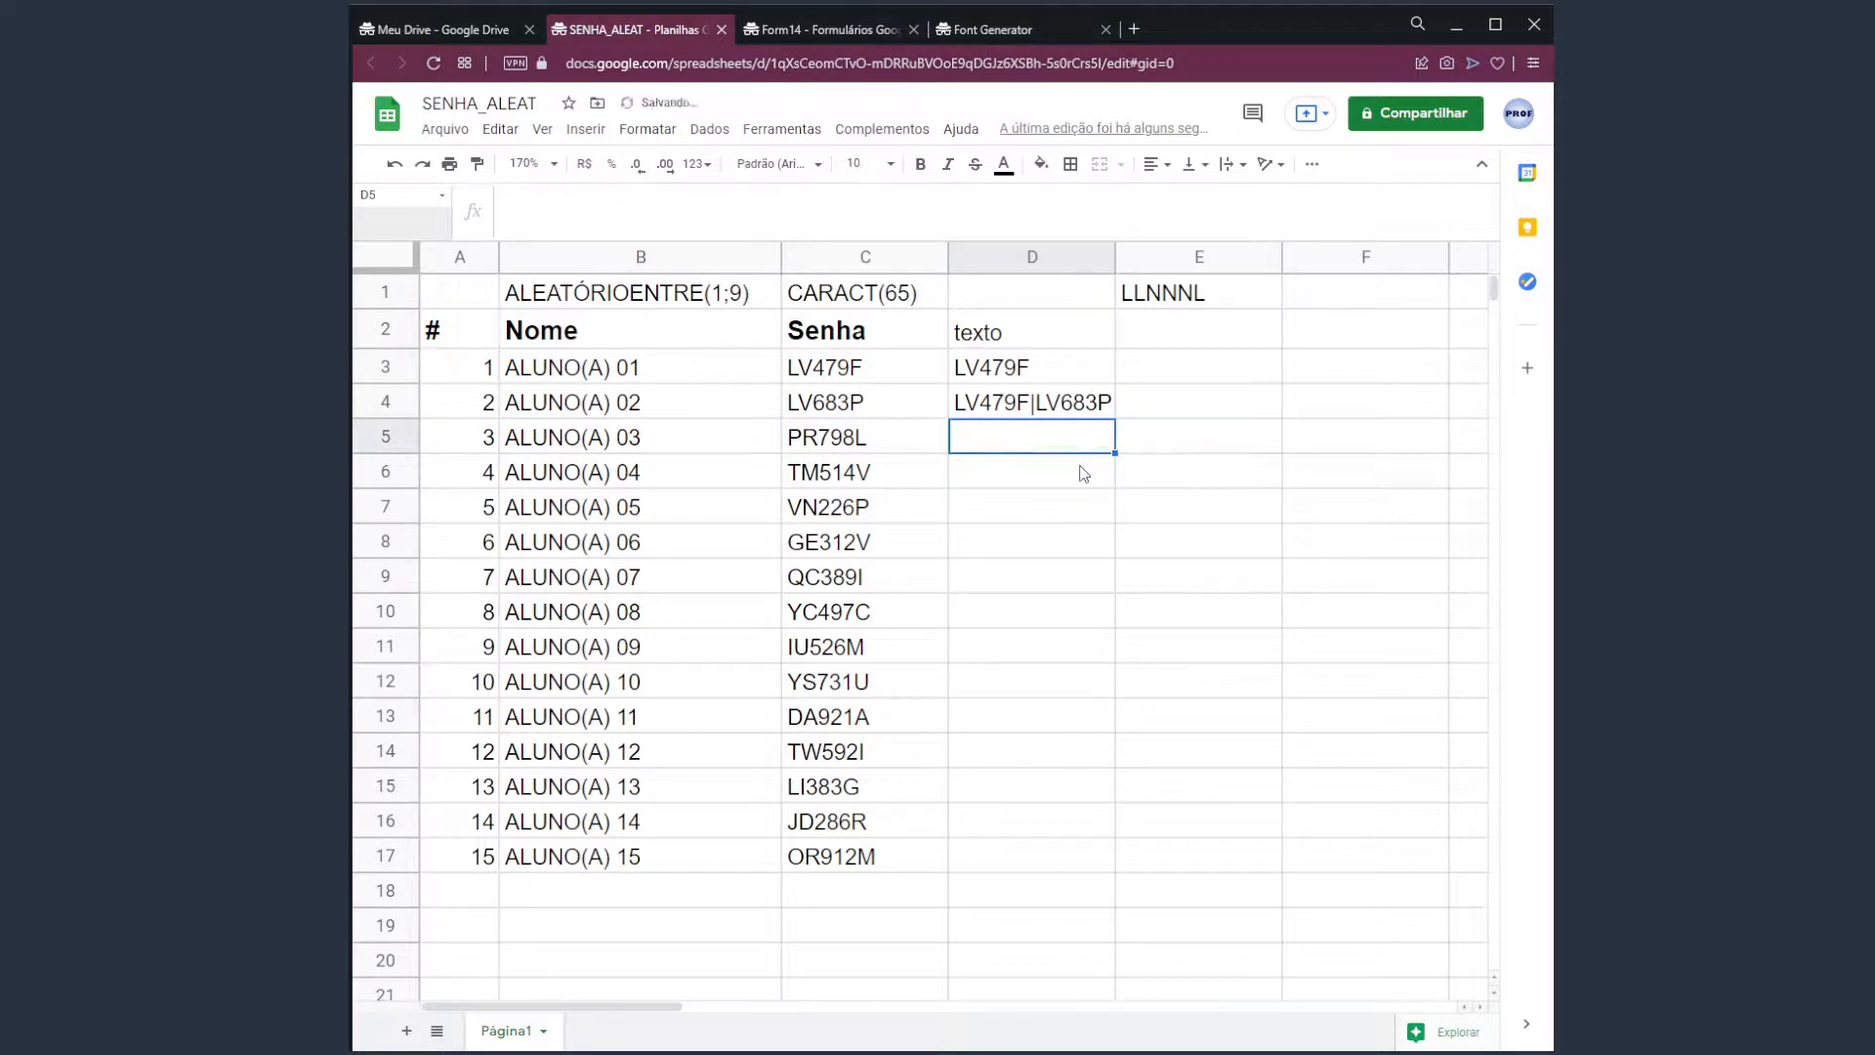
click(1111, 408)
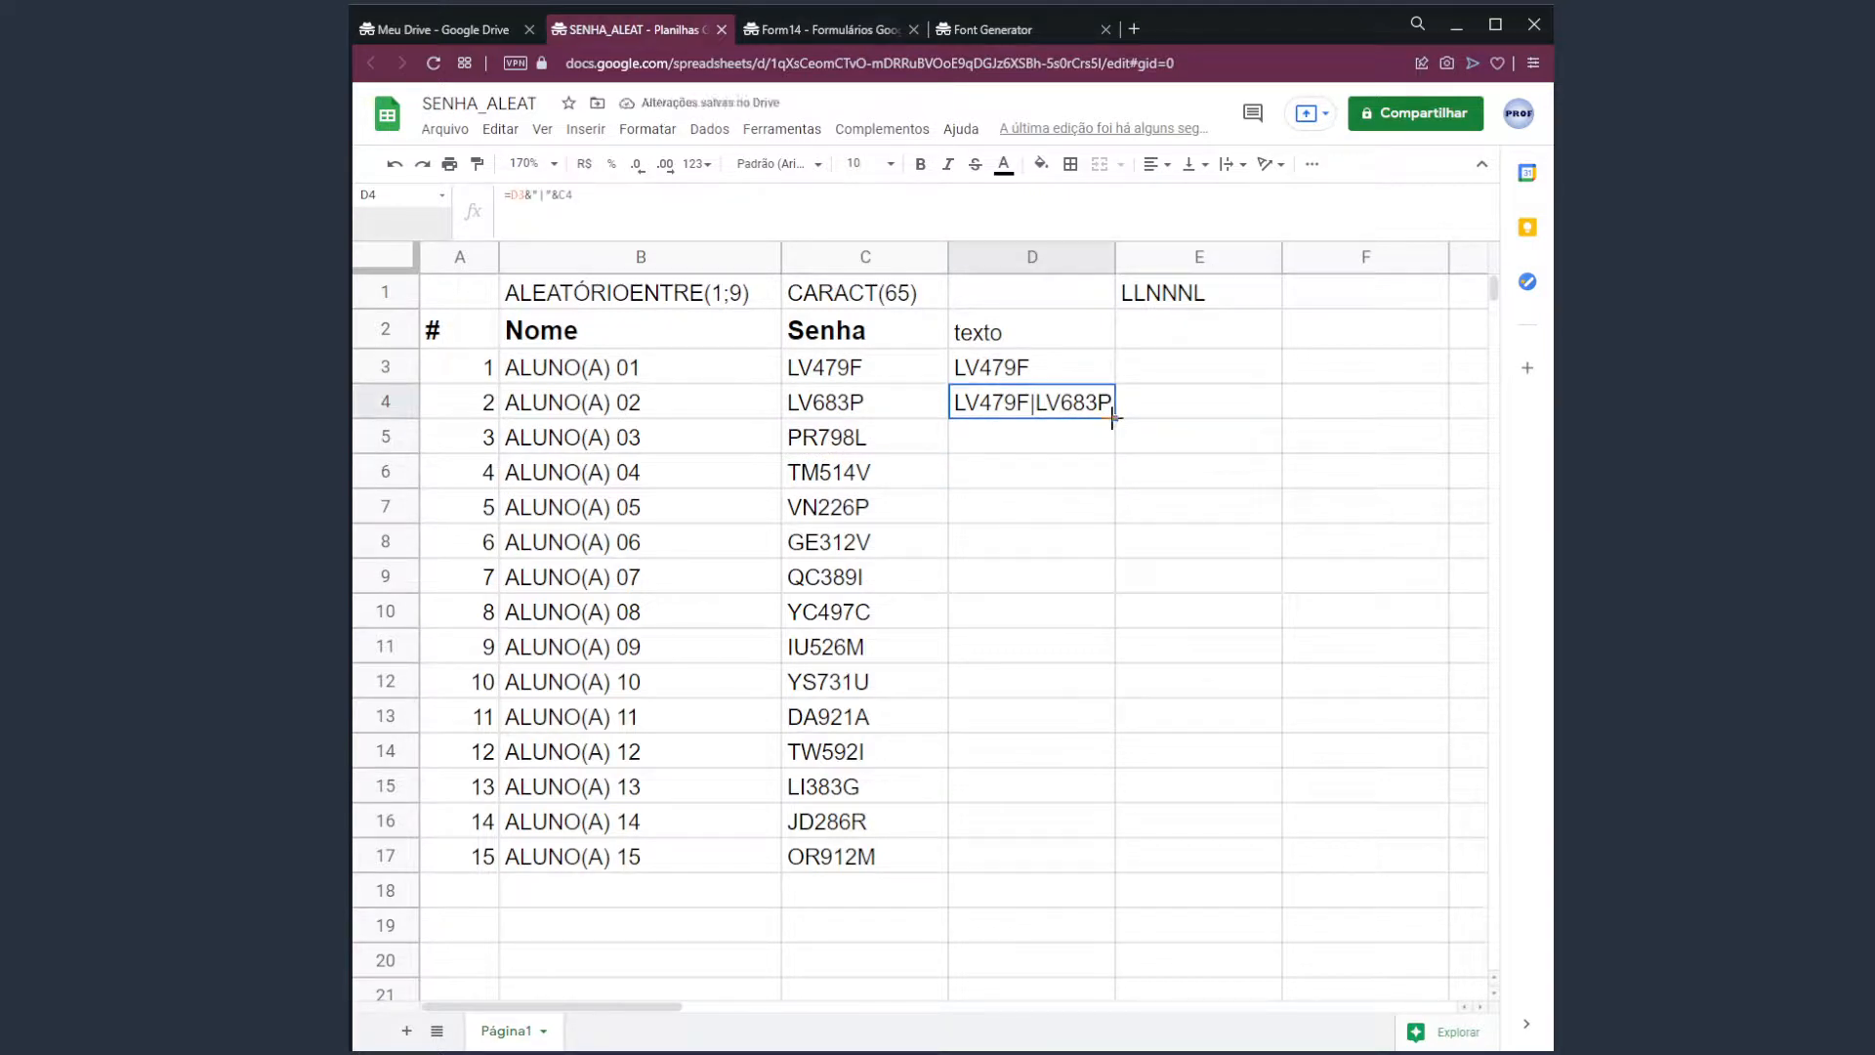
Fill D4's join formula down to D17 and check D17 reads =D16&"|"&C17.
drag(1113, 418, 1087, 868)
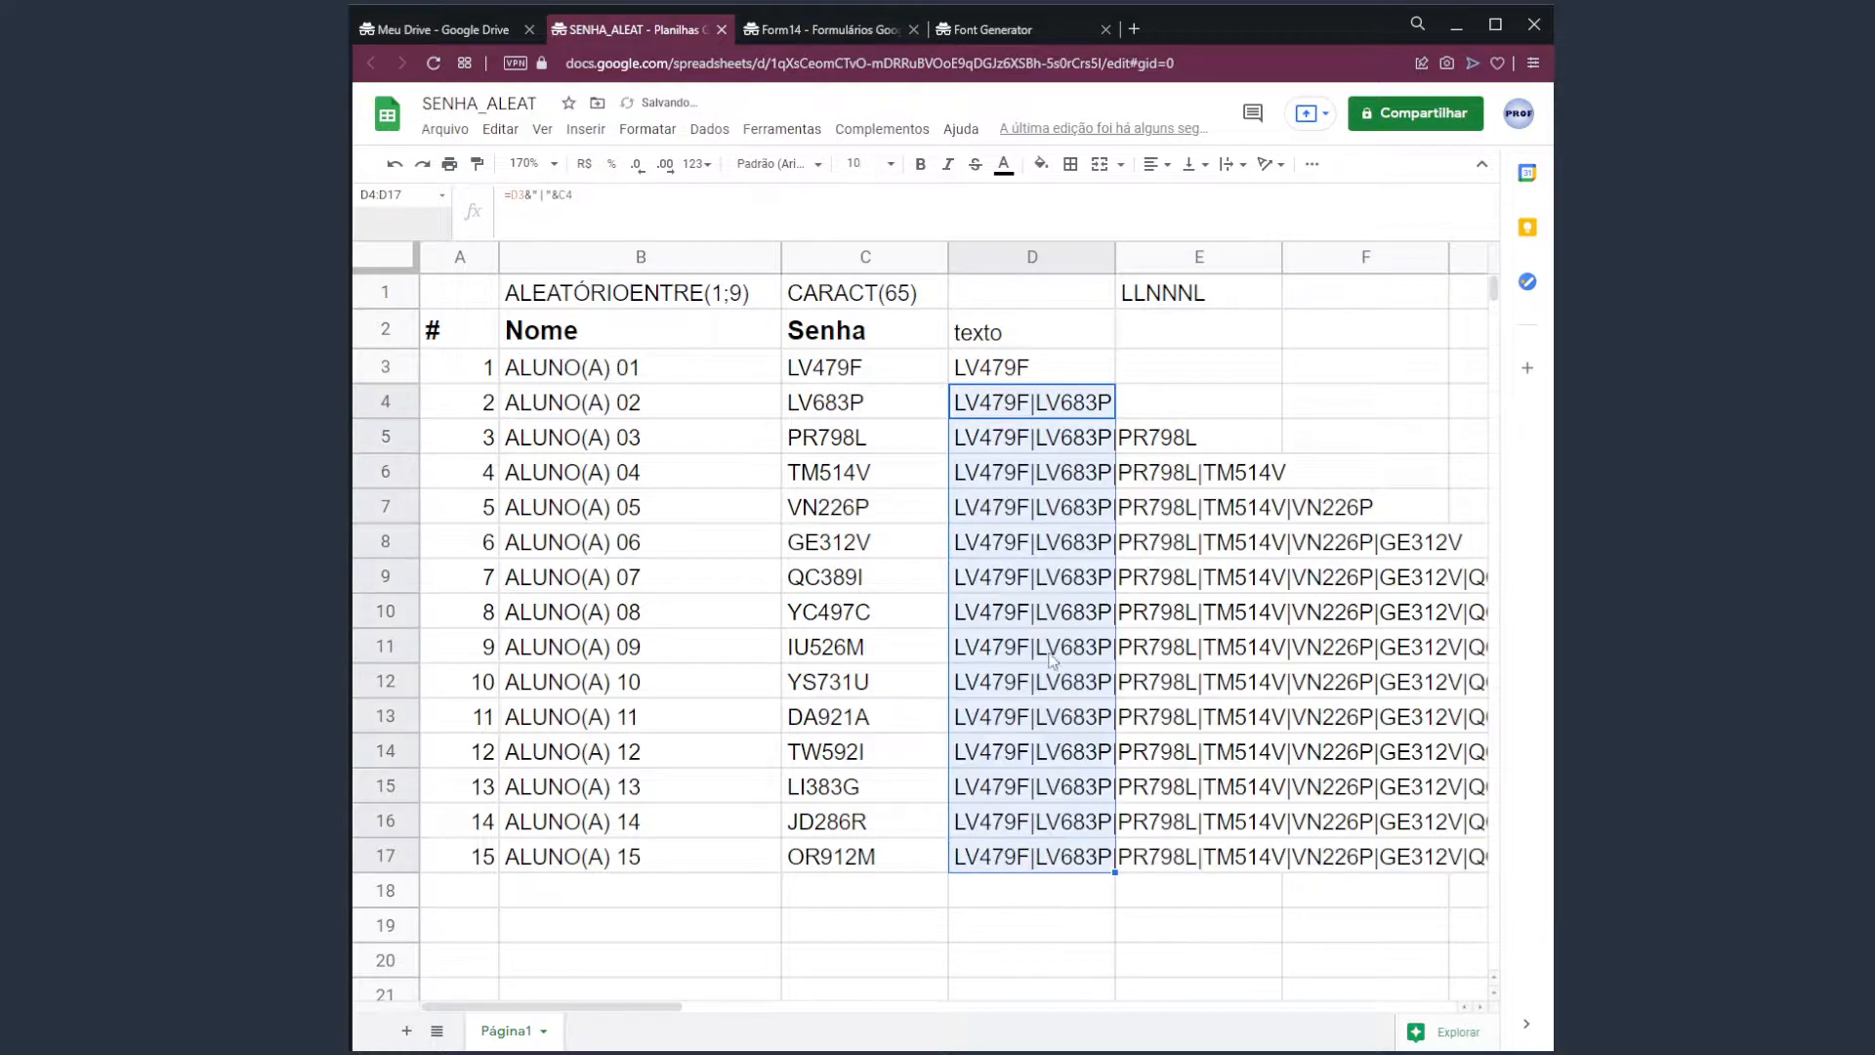
click(1021, 483)
click(1034, 445)
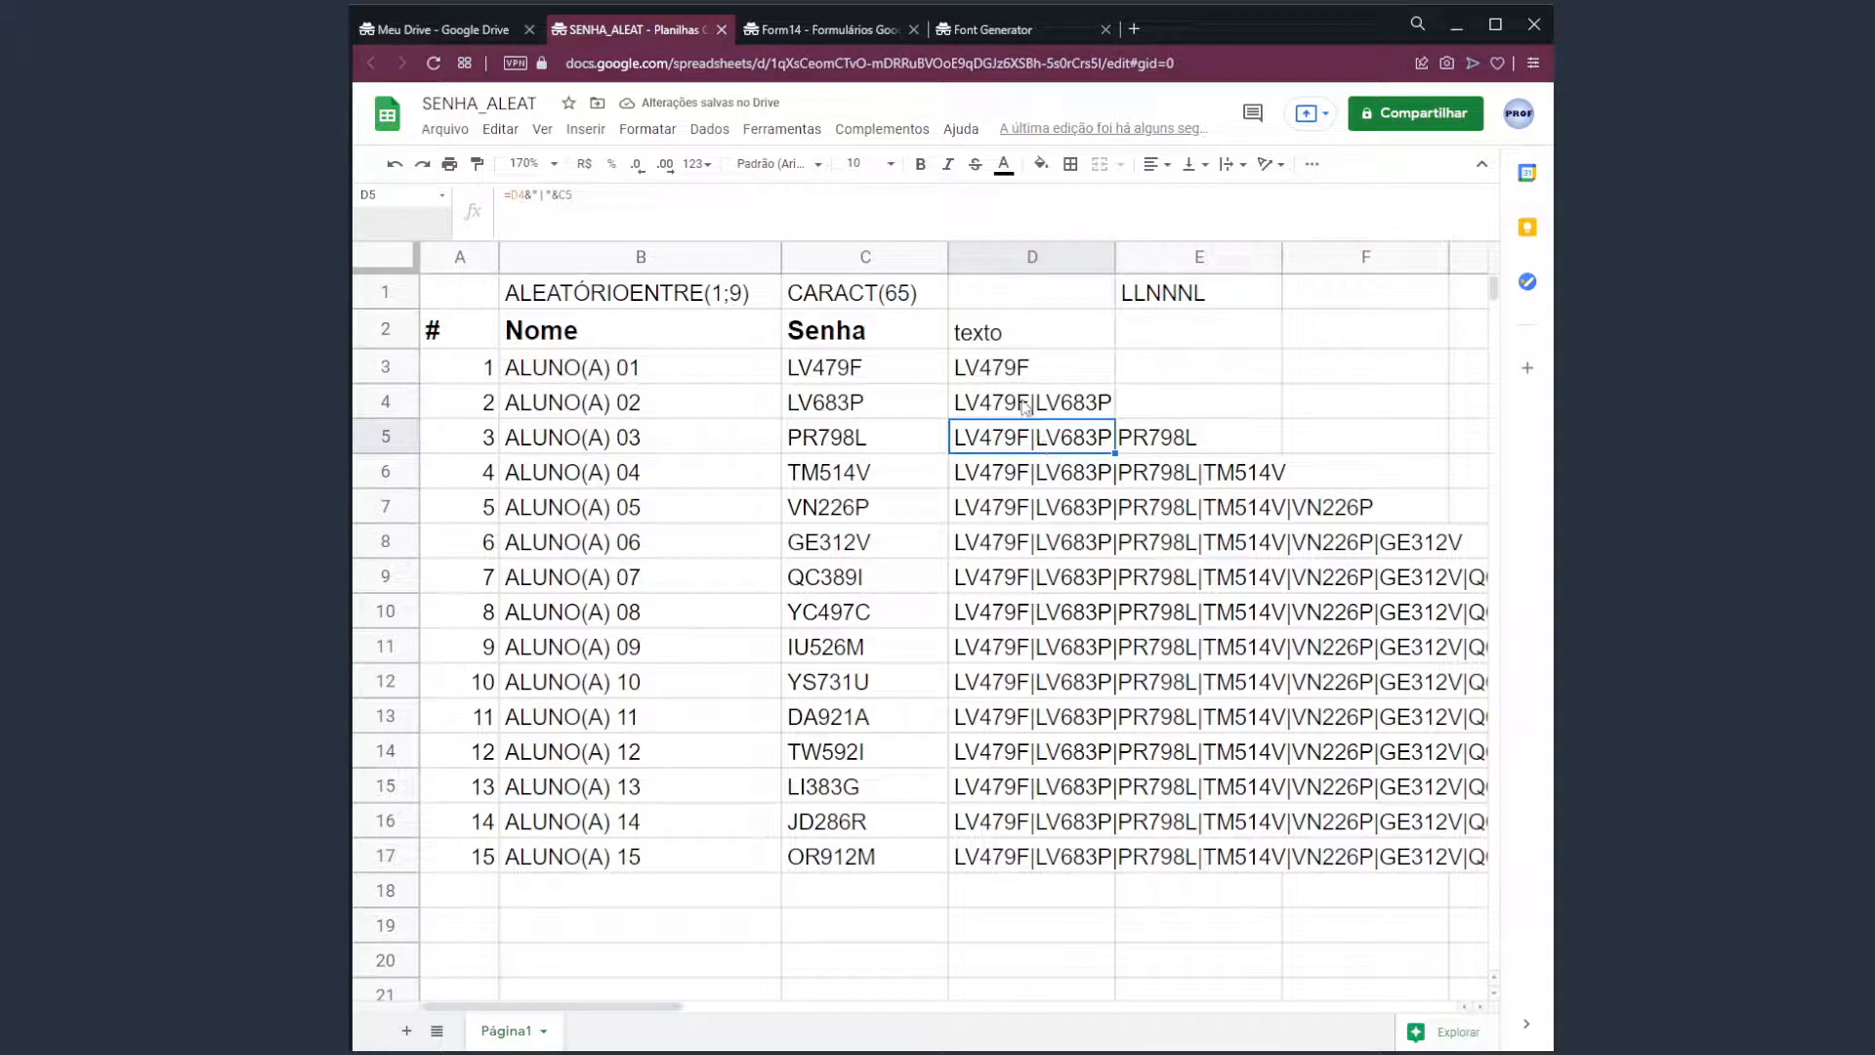
click(1023, 404)
click(1031, 438)
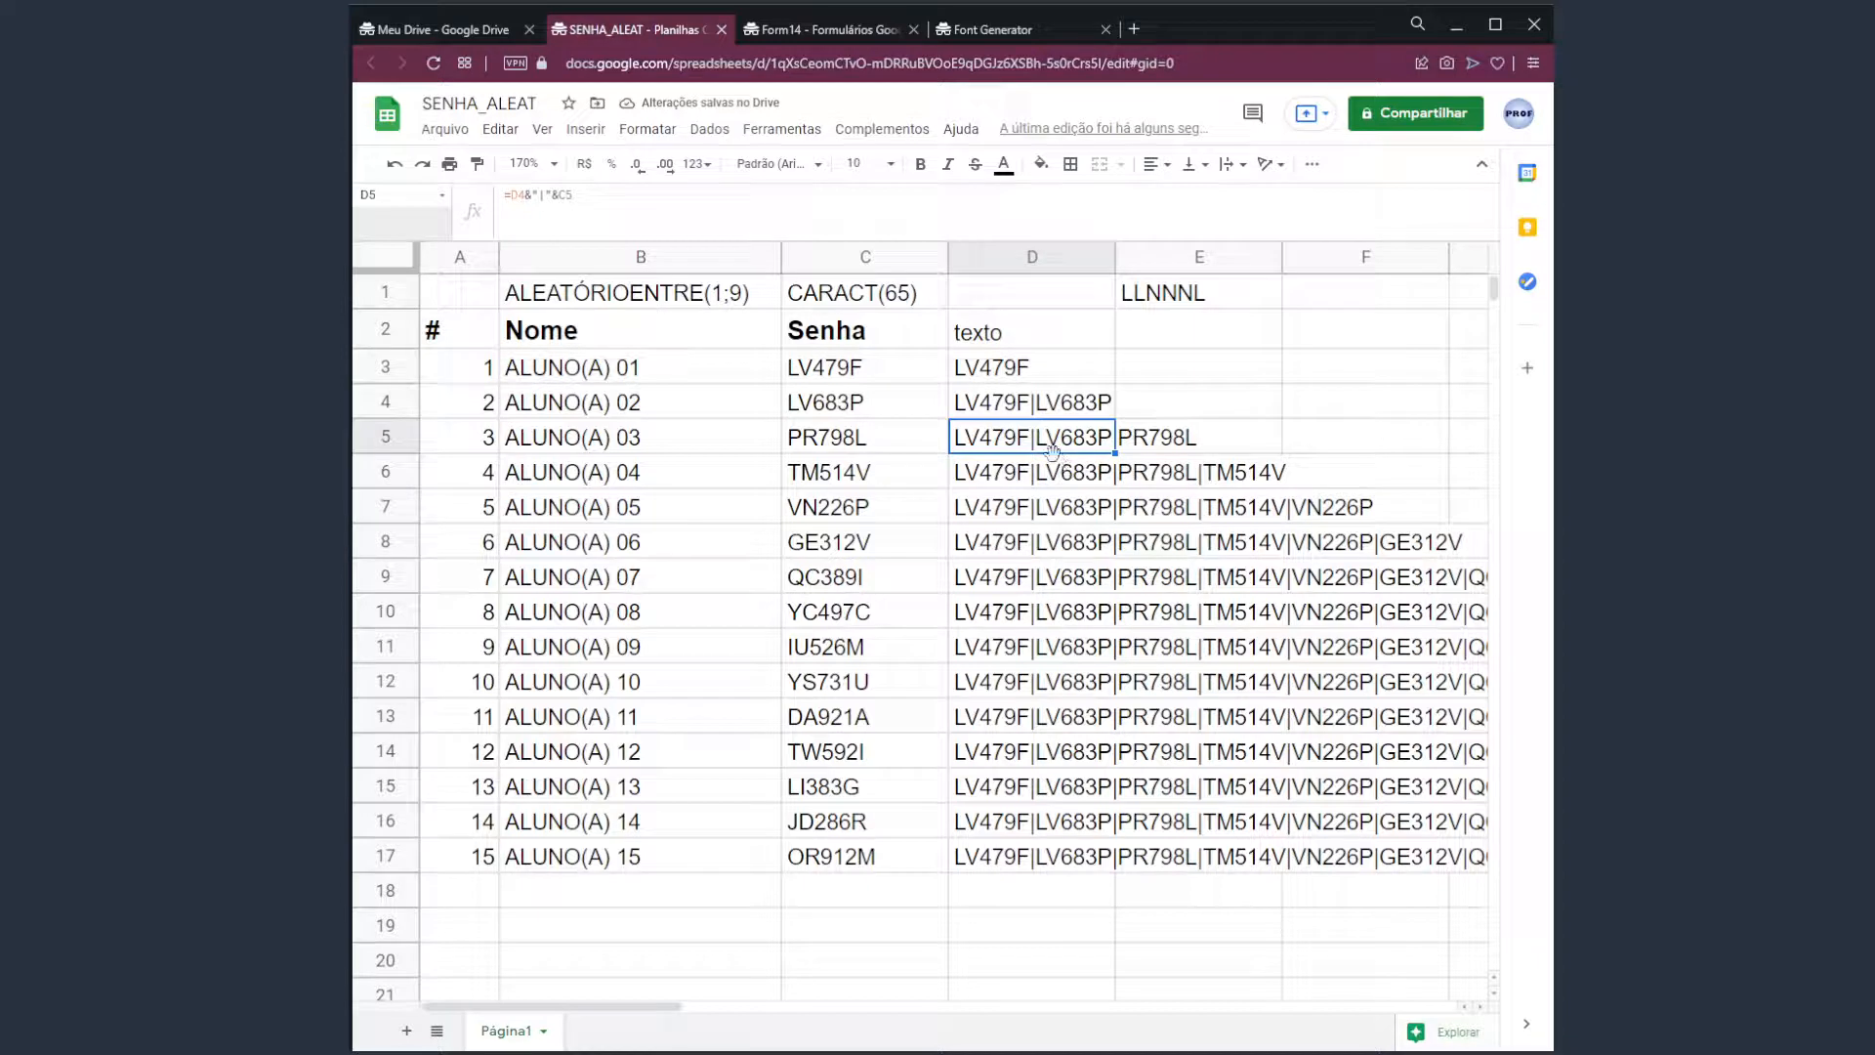
click(1026, 416)
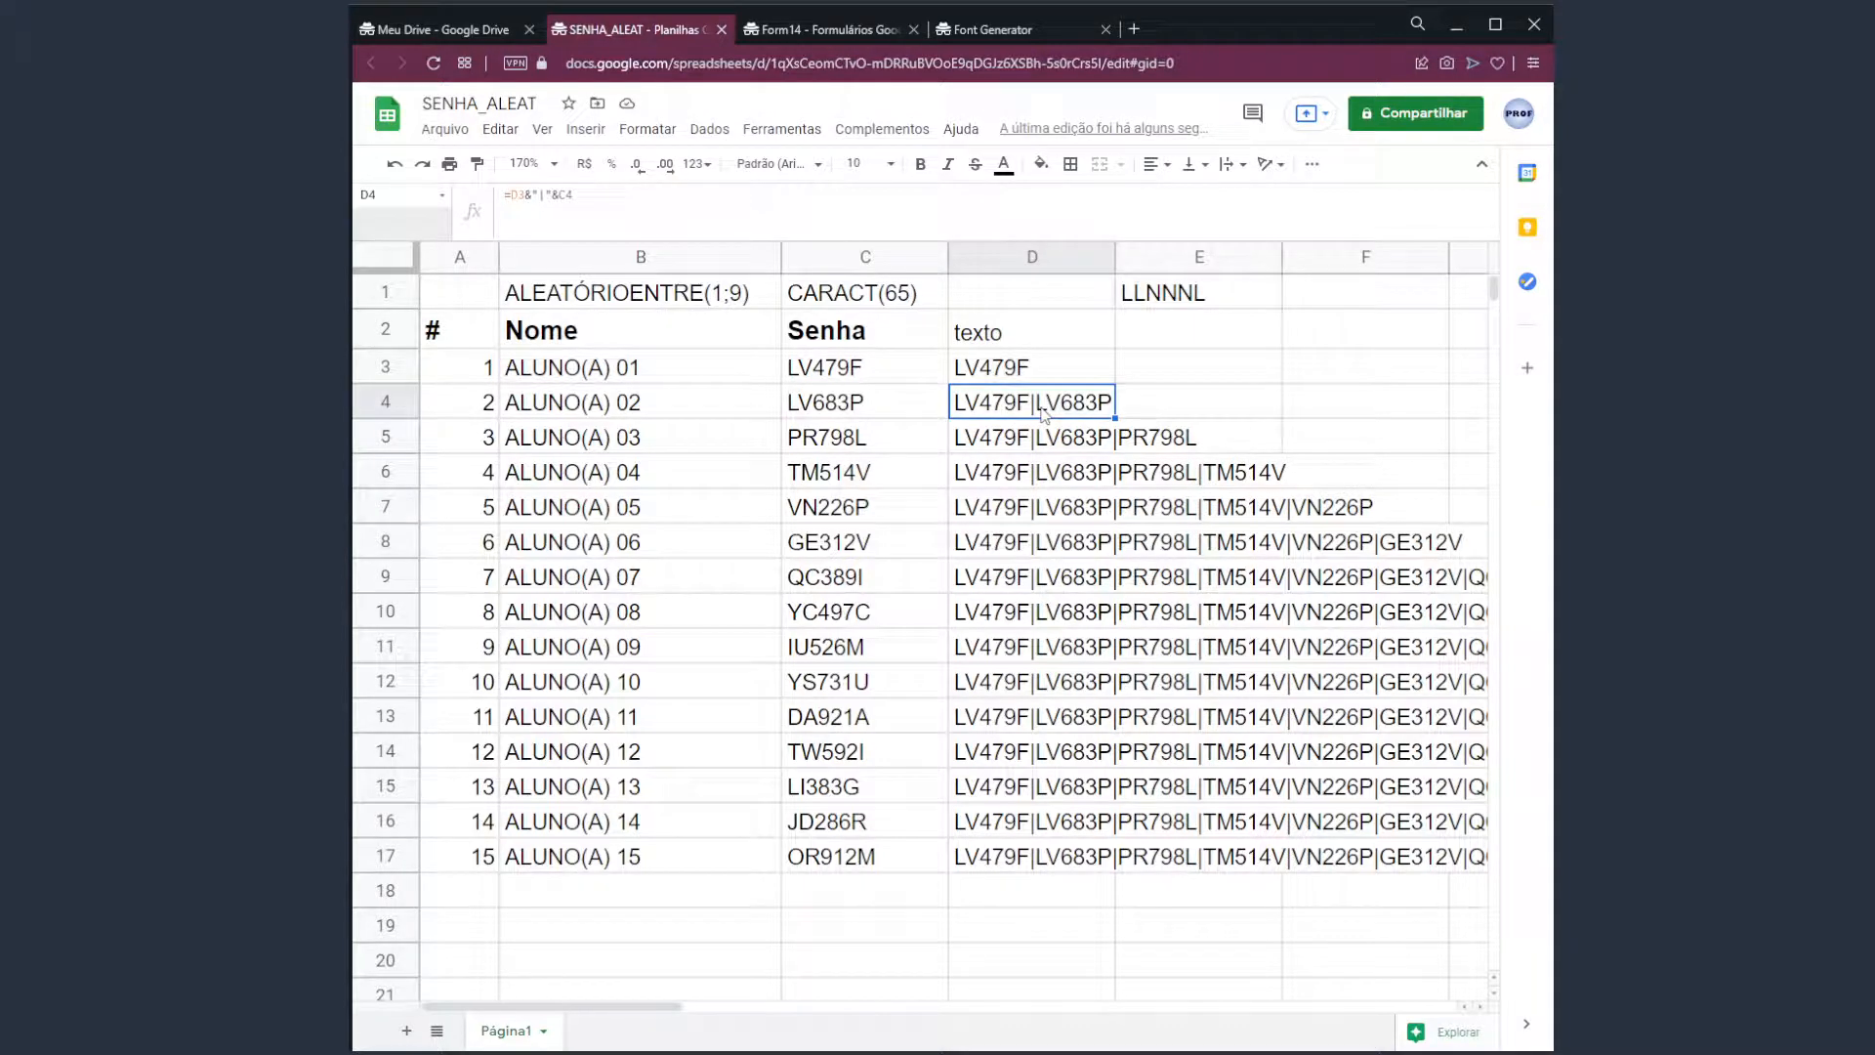
click(989, 853)
mouse_move(684, 1007)
mouse_down()
mouse_move(801, 1022)
mouse_move(686, 1028)
mouse_up()
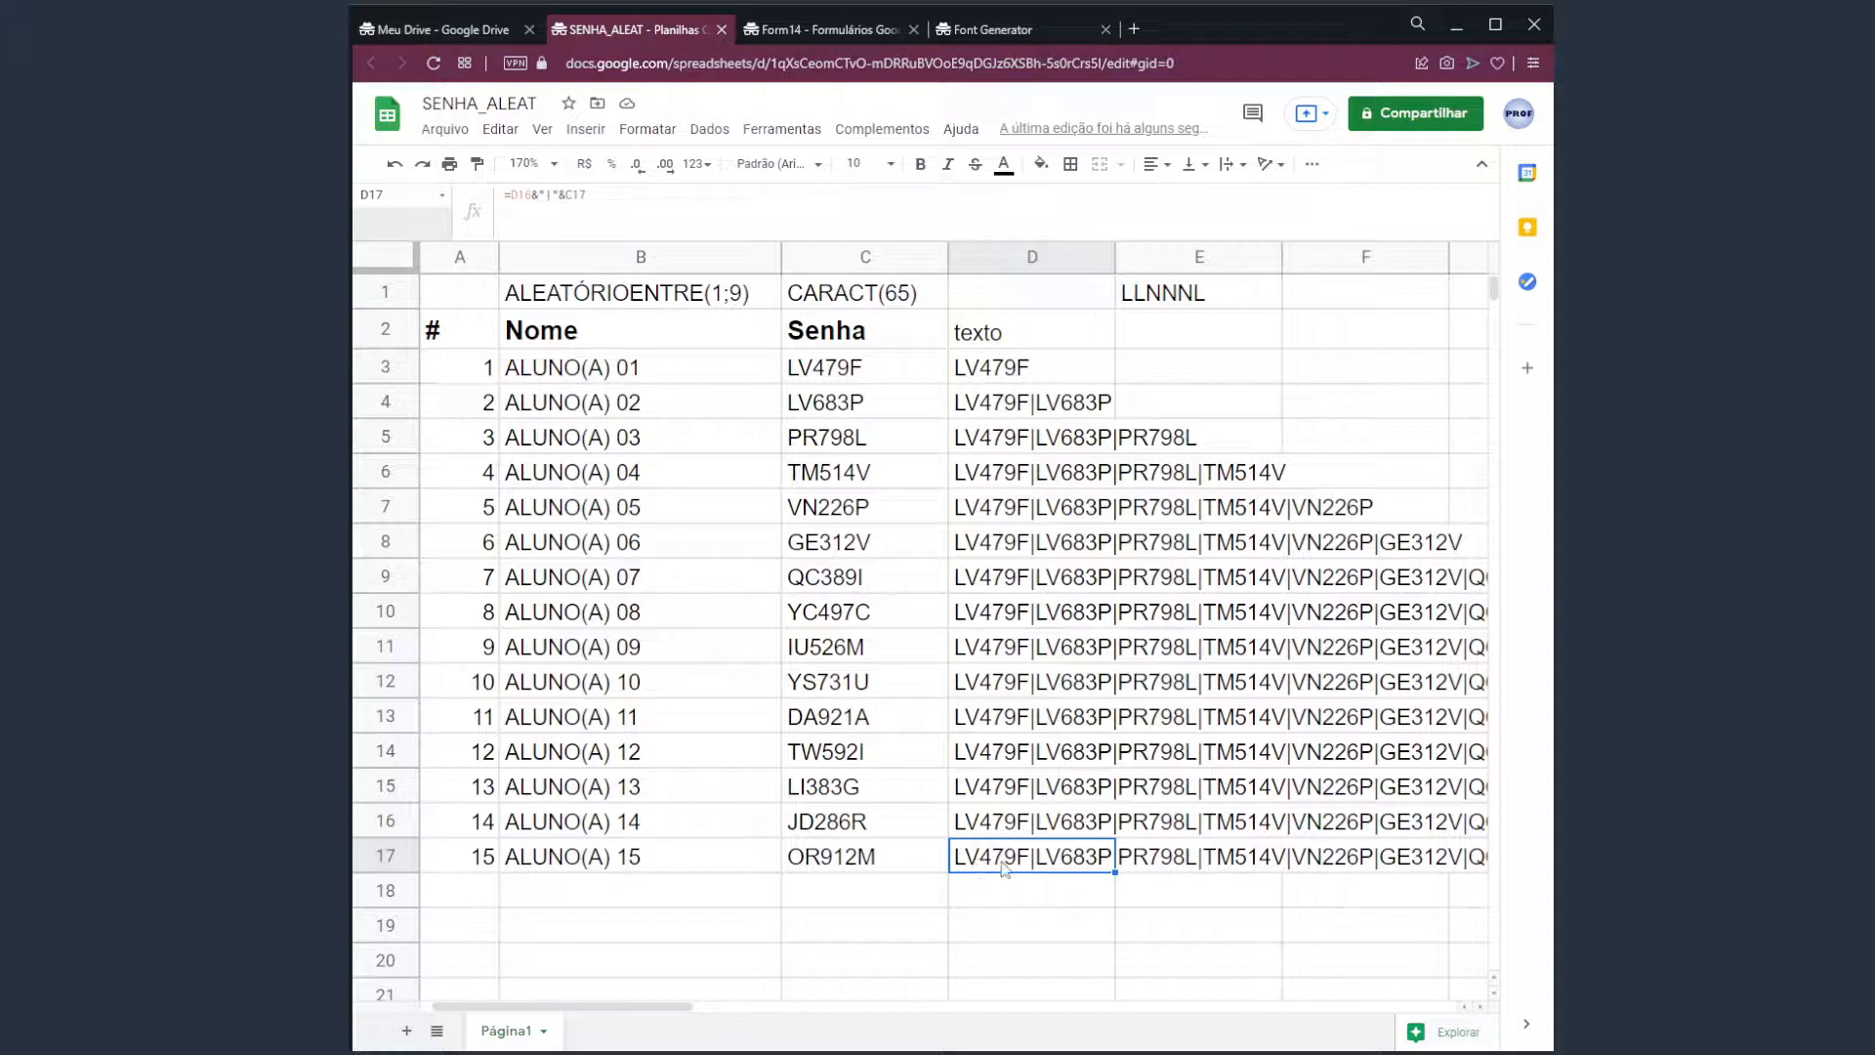
click(855, 373)
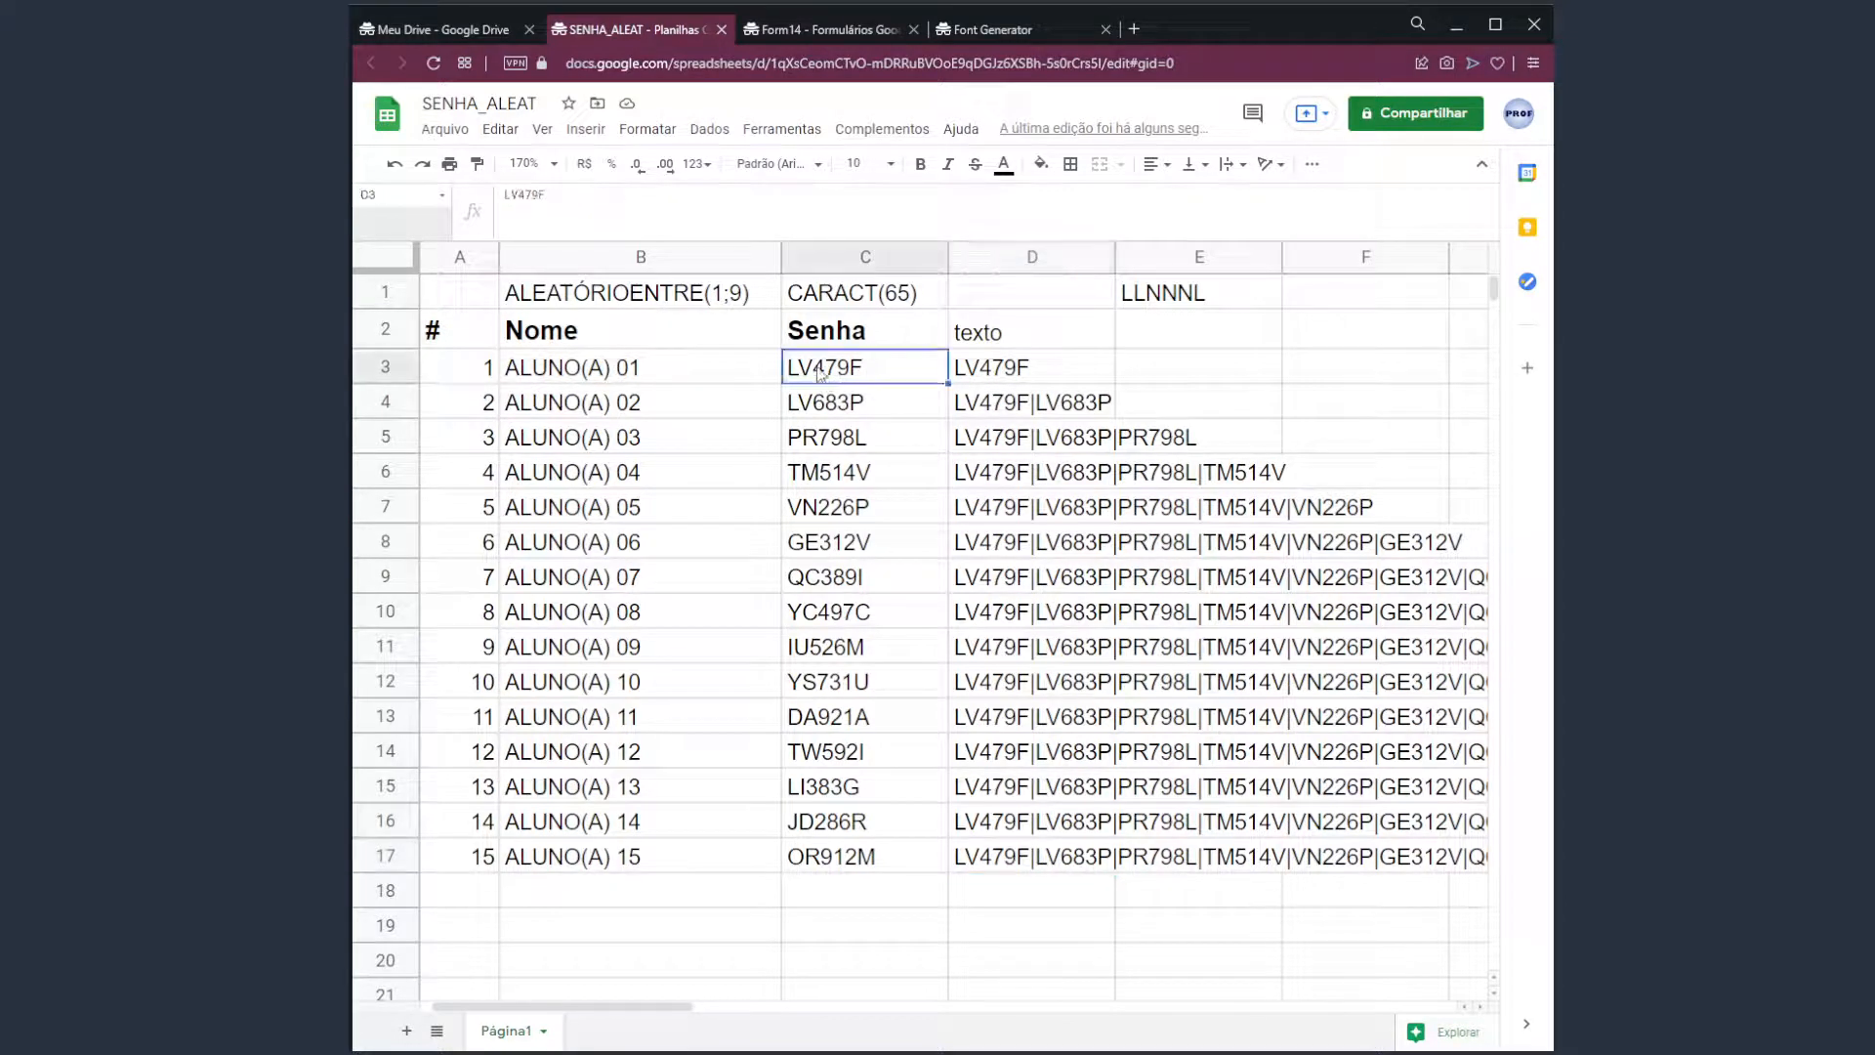
click(986, 847)
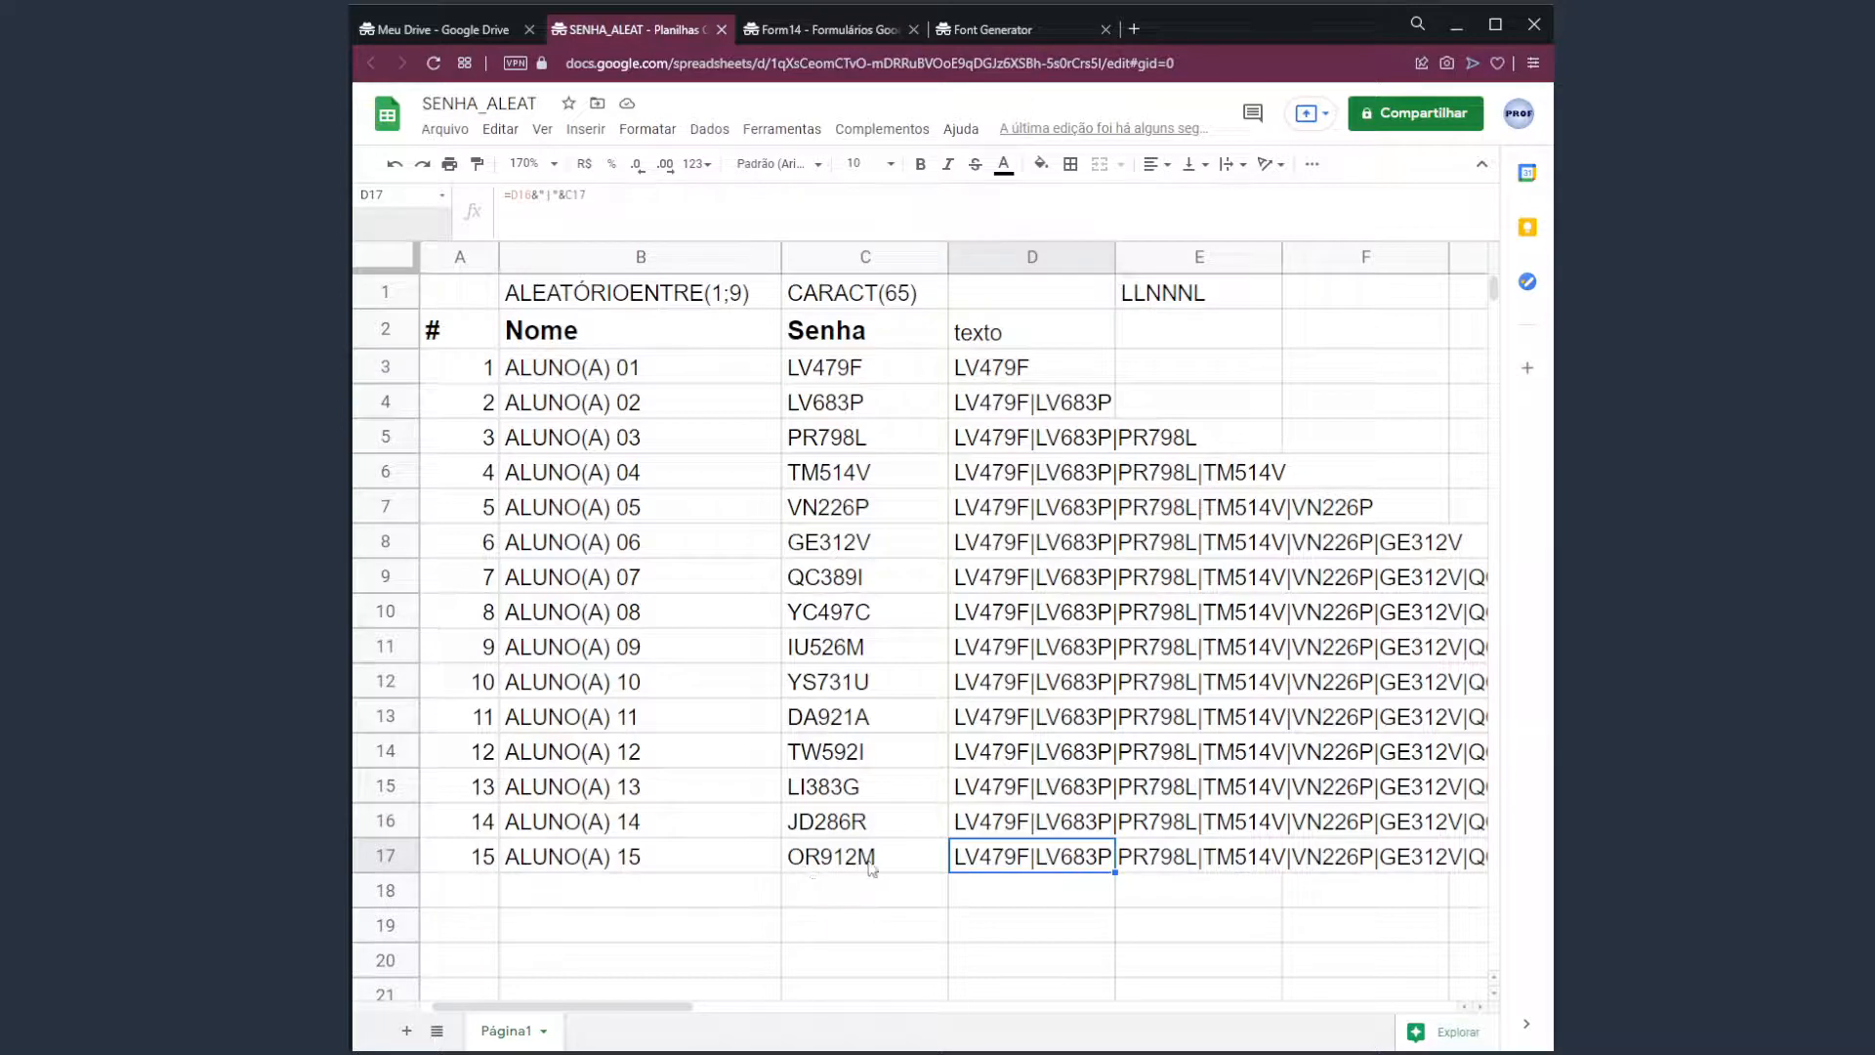
drag(690, 1006, 921, 1006)
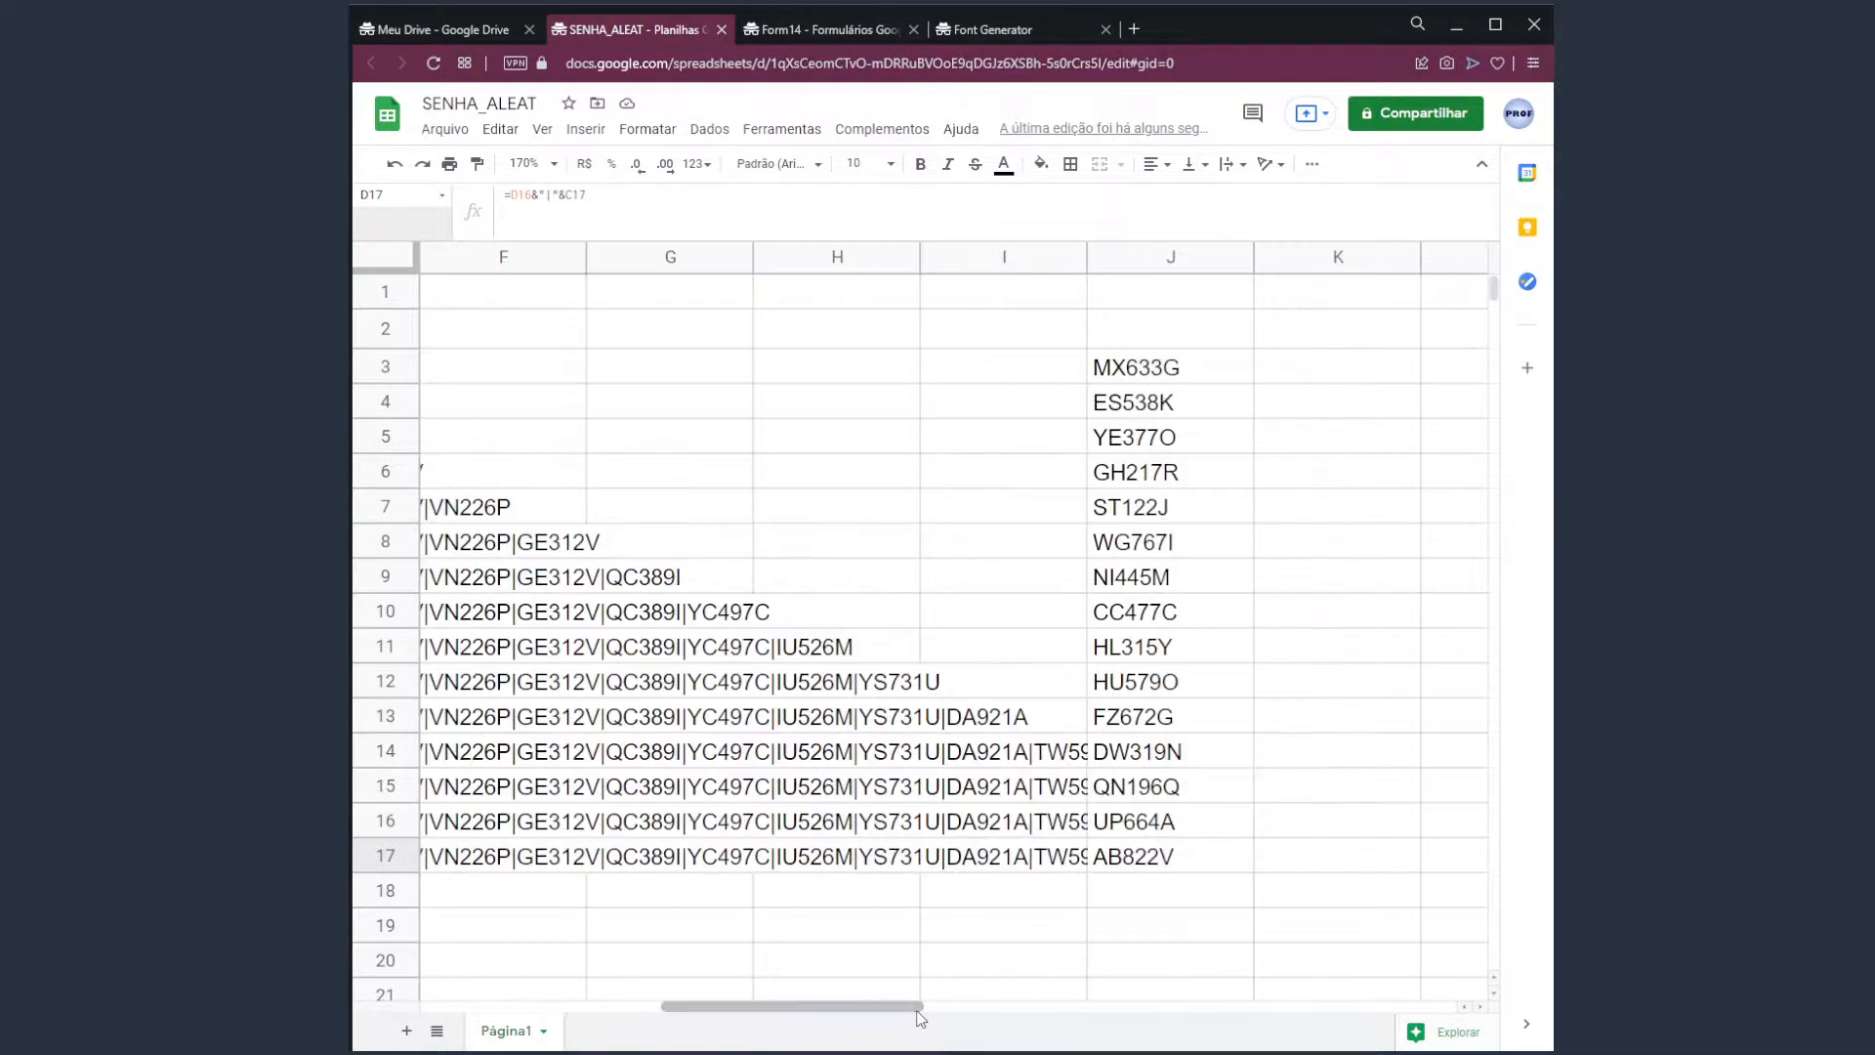
Move the second password list from J3:J17 to L3:L17.
drag(1168, 363, 1185, 873)
drag(1252, 574, 1442, 582)
click(1131, 866)
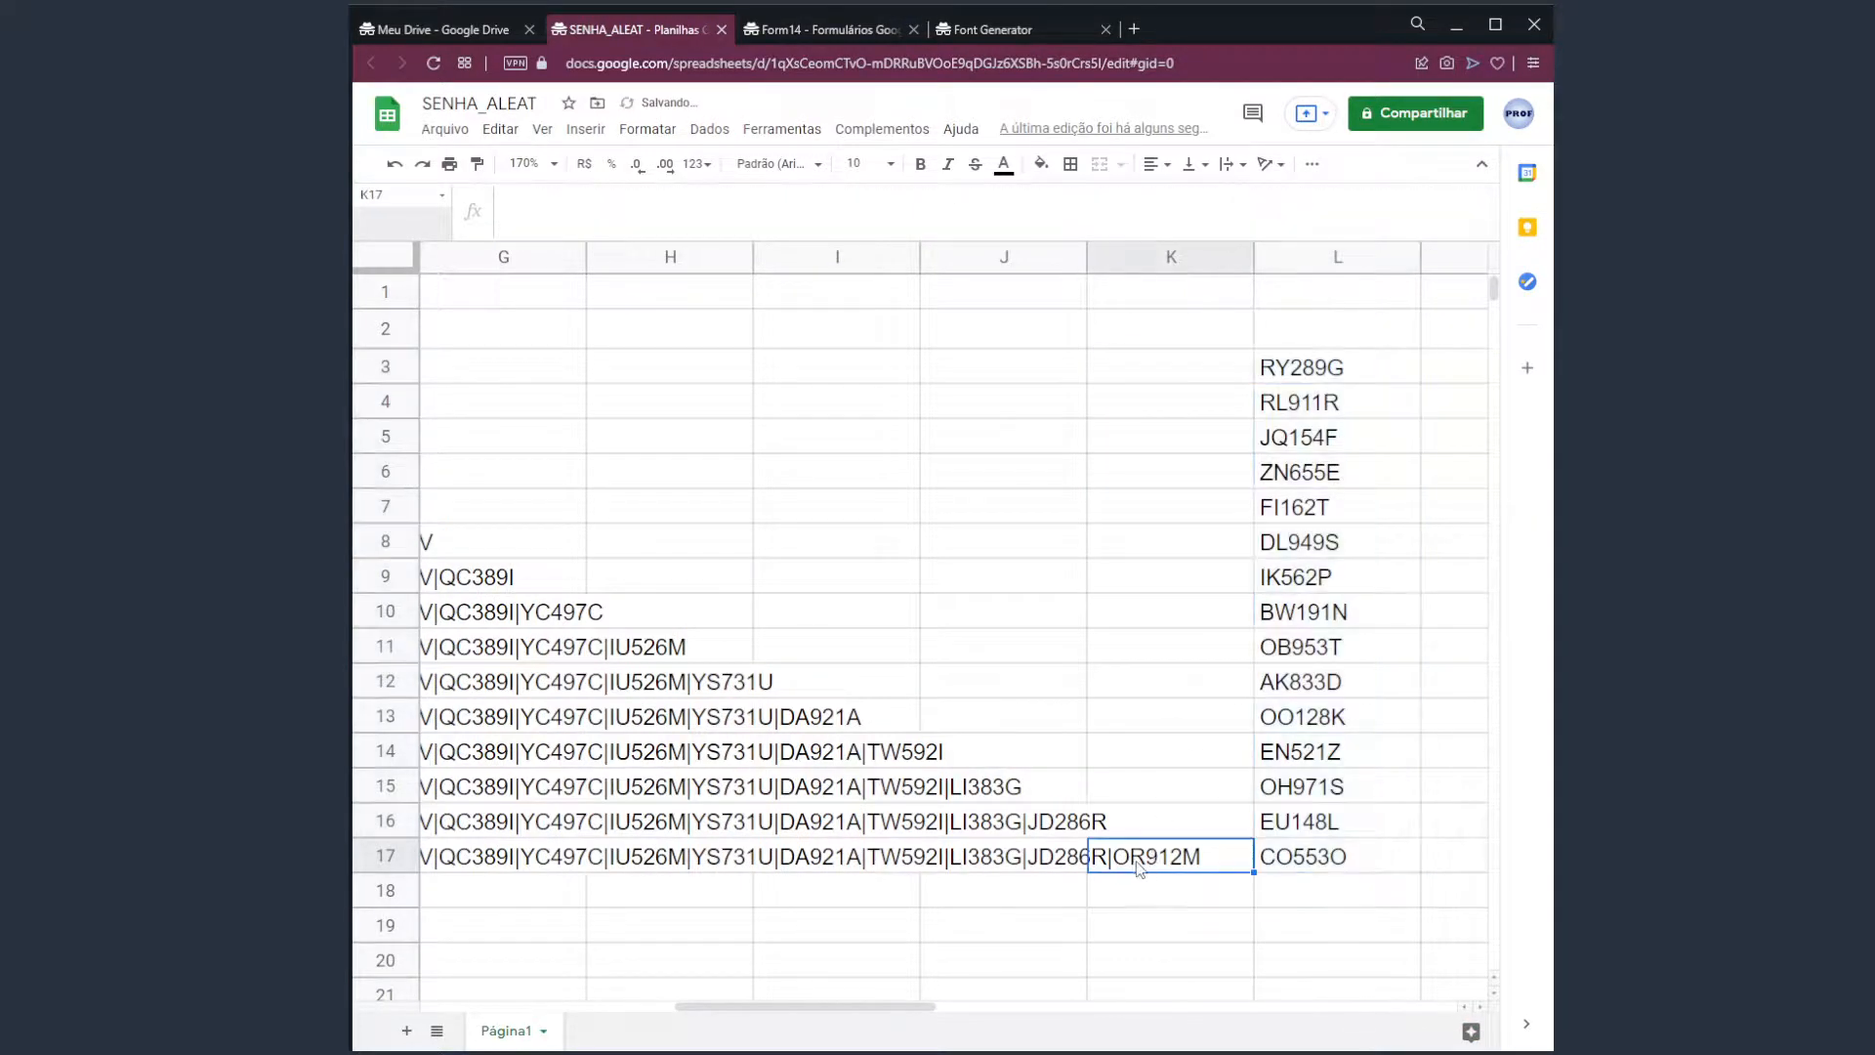
drag(933, 1006, 645, 1003)
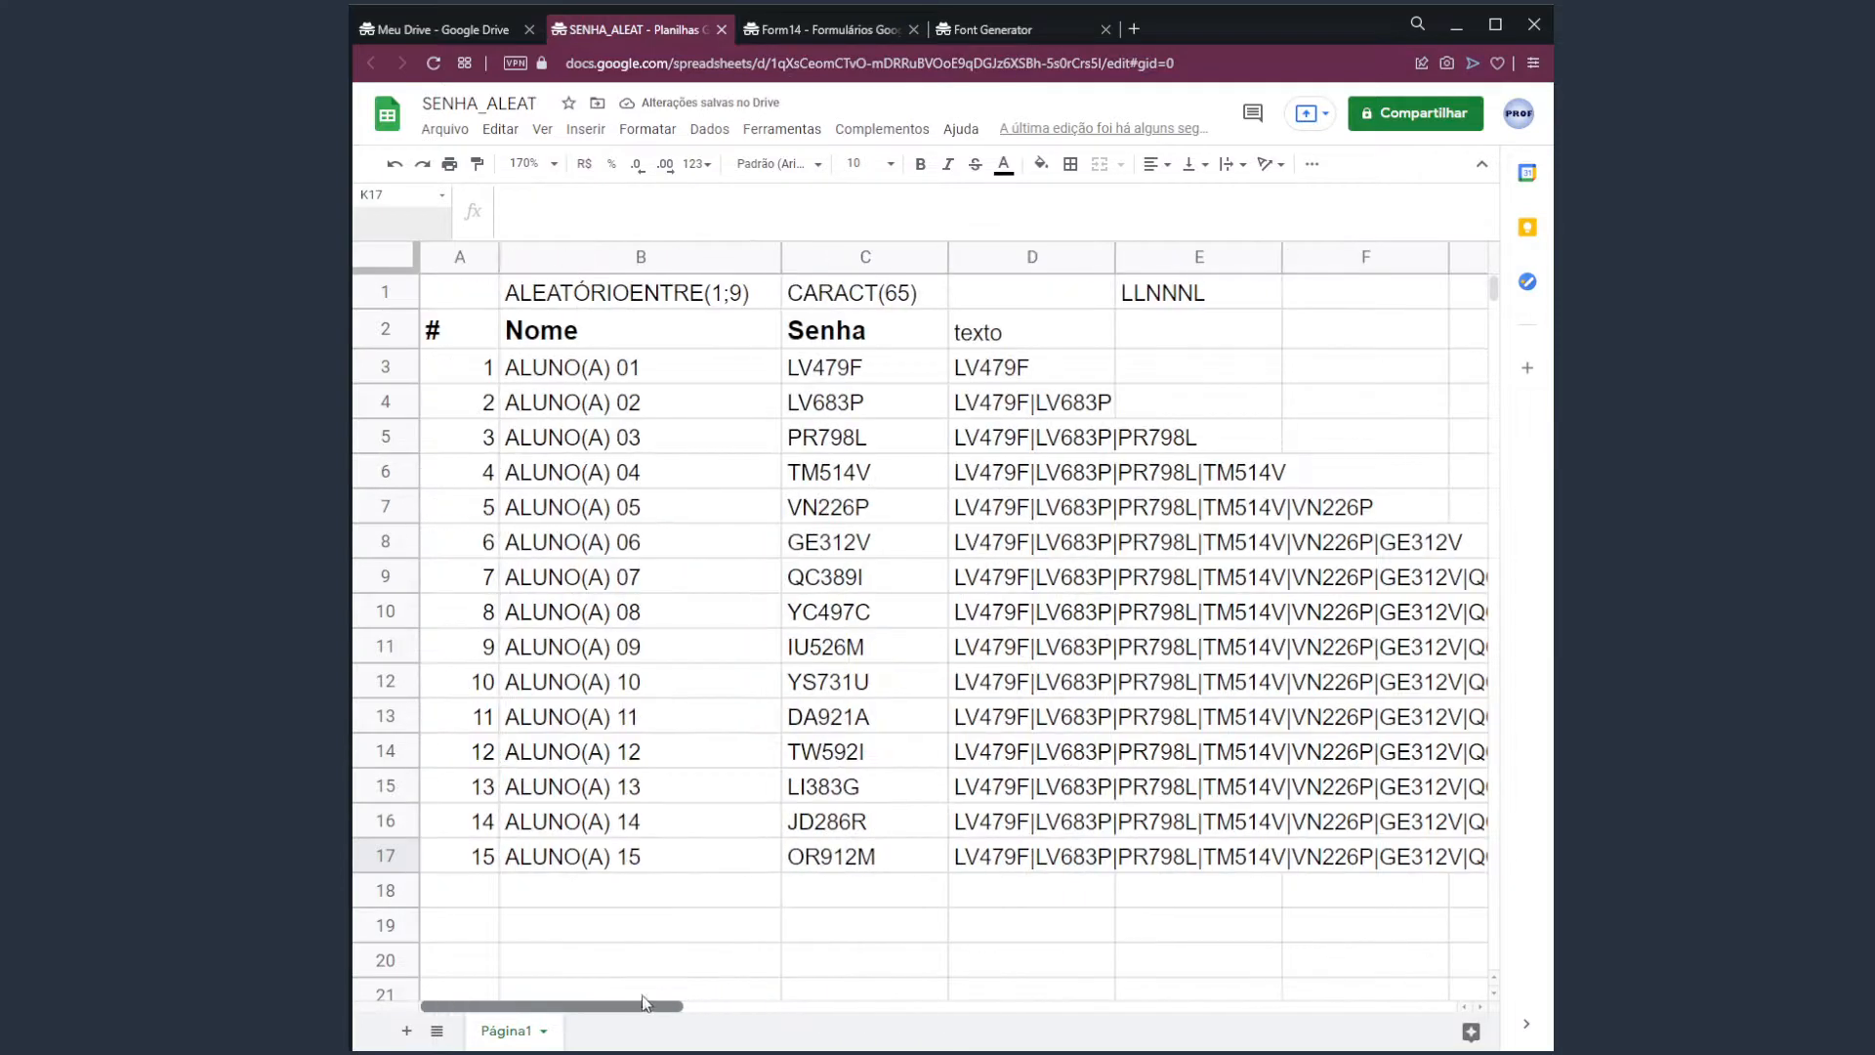
click(997, 858)
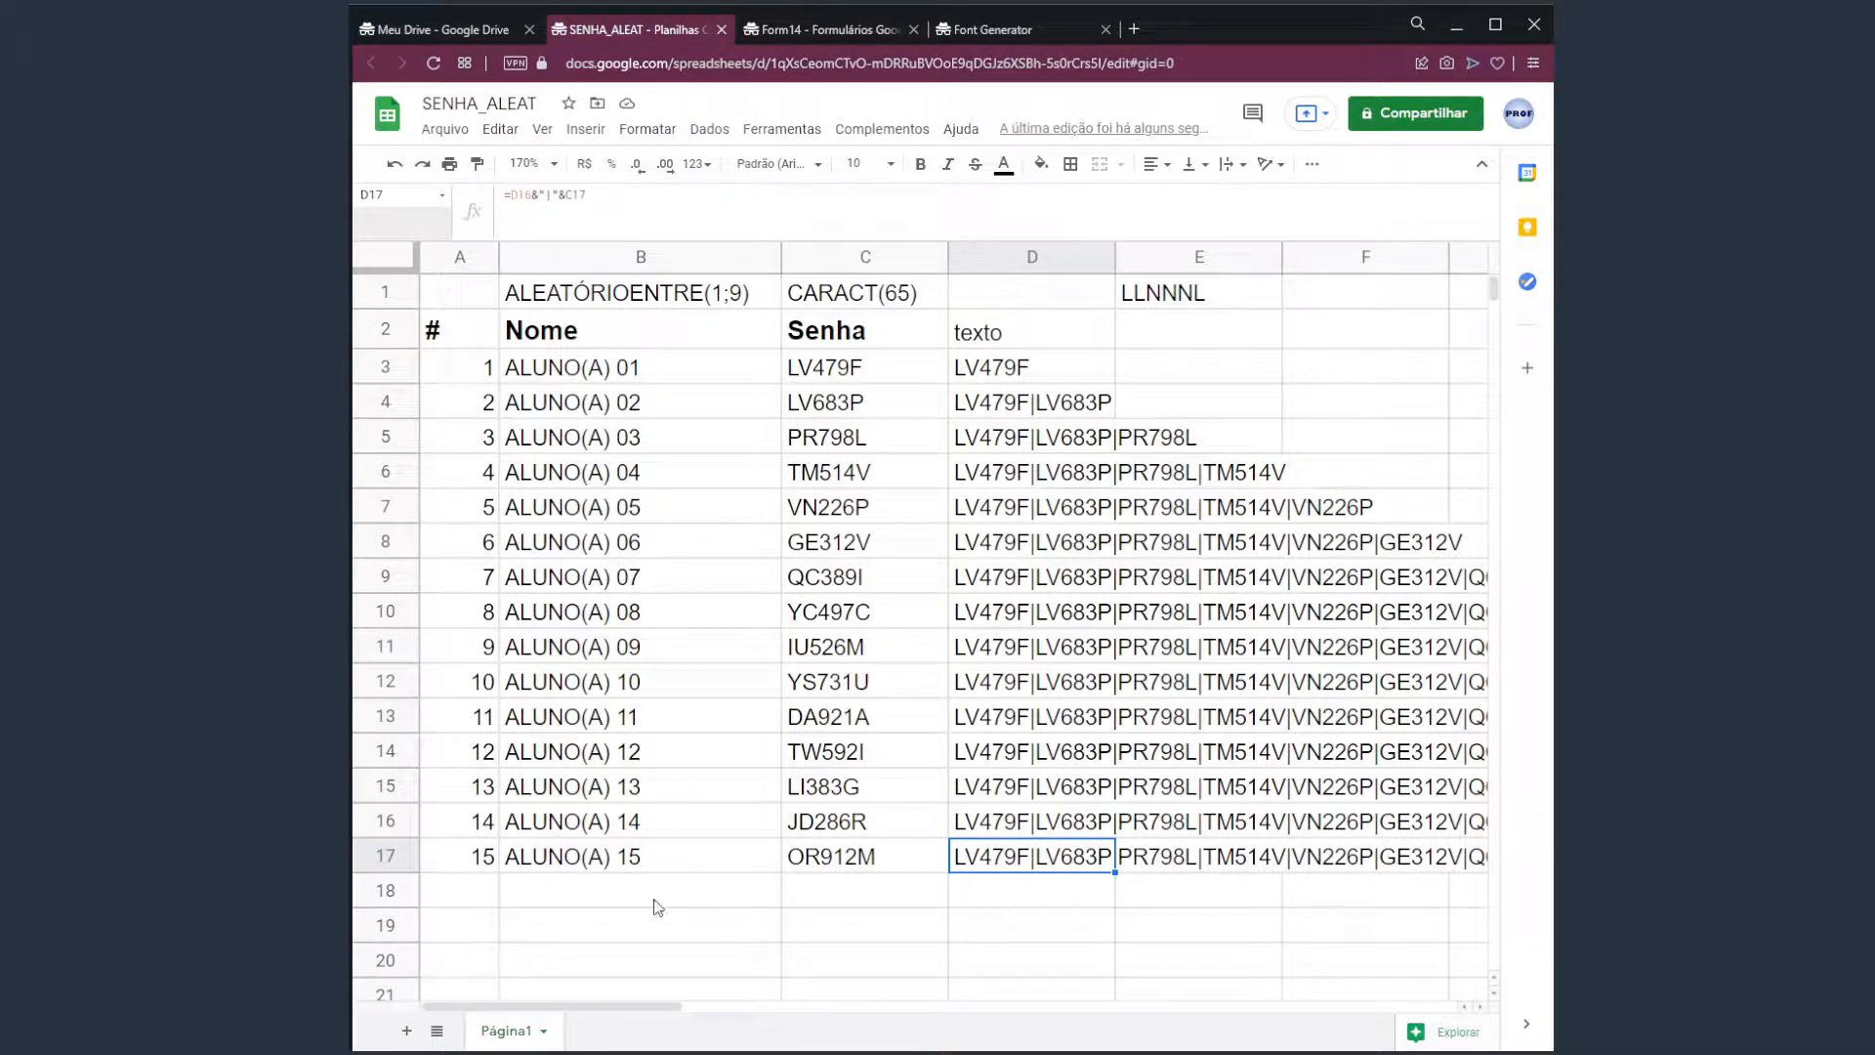
click(486, 957)
Enter =D17 in B20 to show all fifteen passwords joined.
click(574, 955)
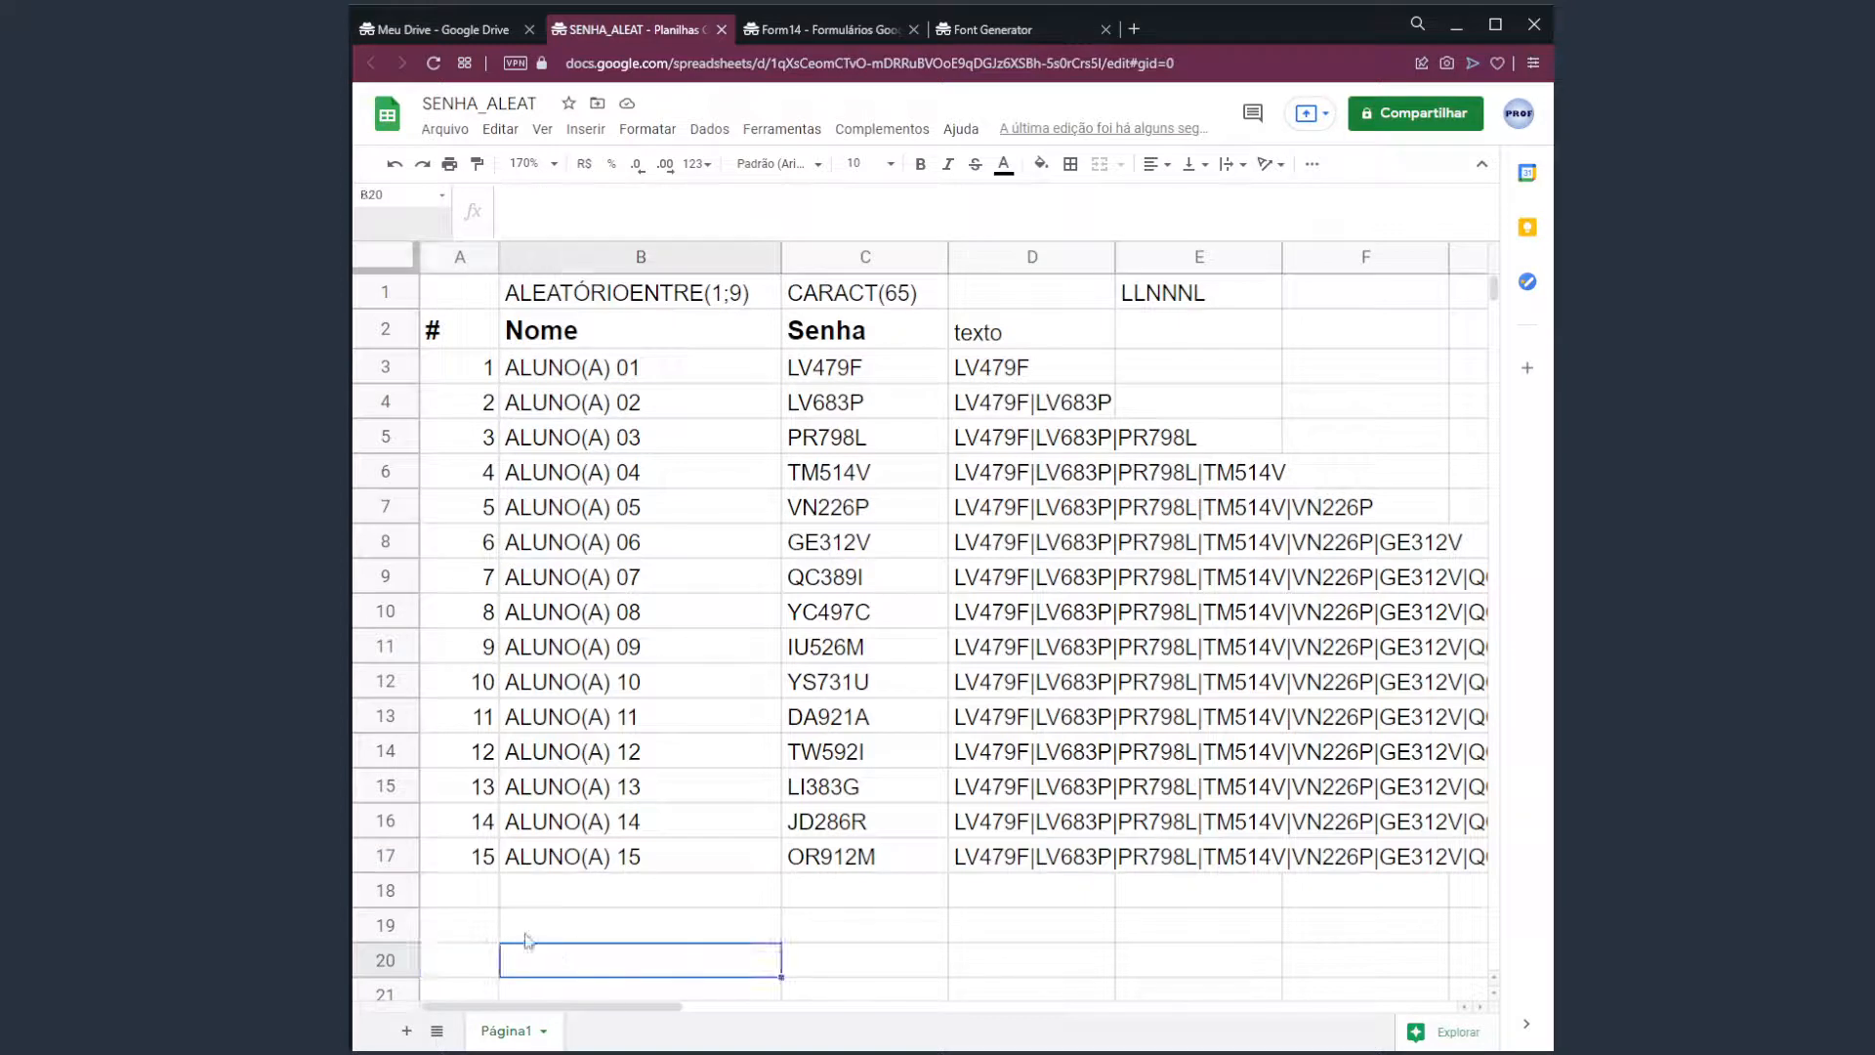
text(=)
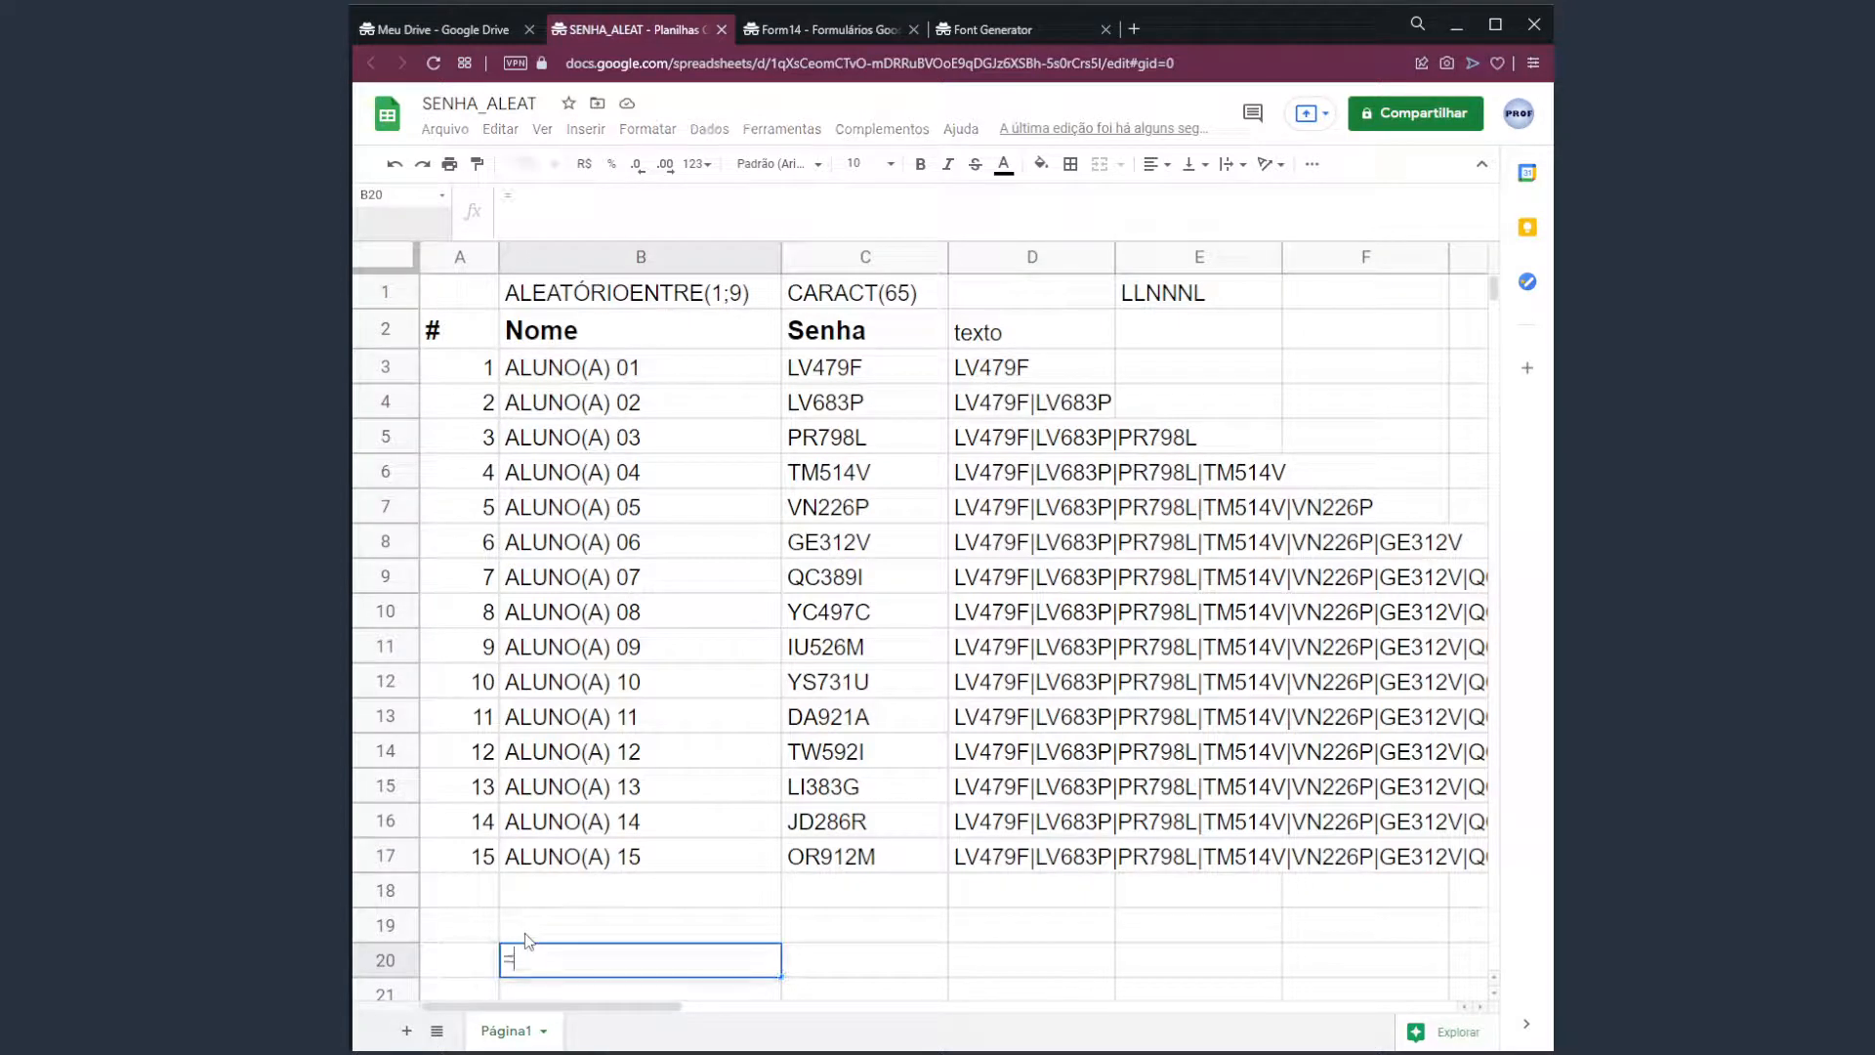
click(1038, 858)
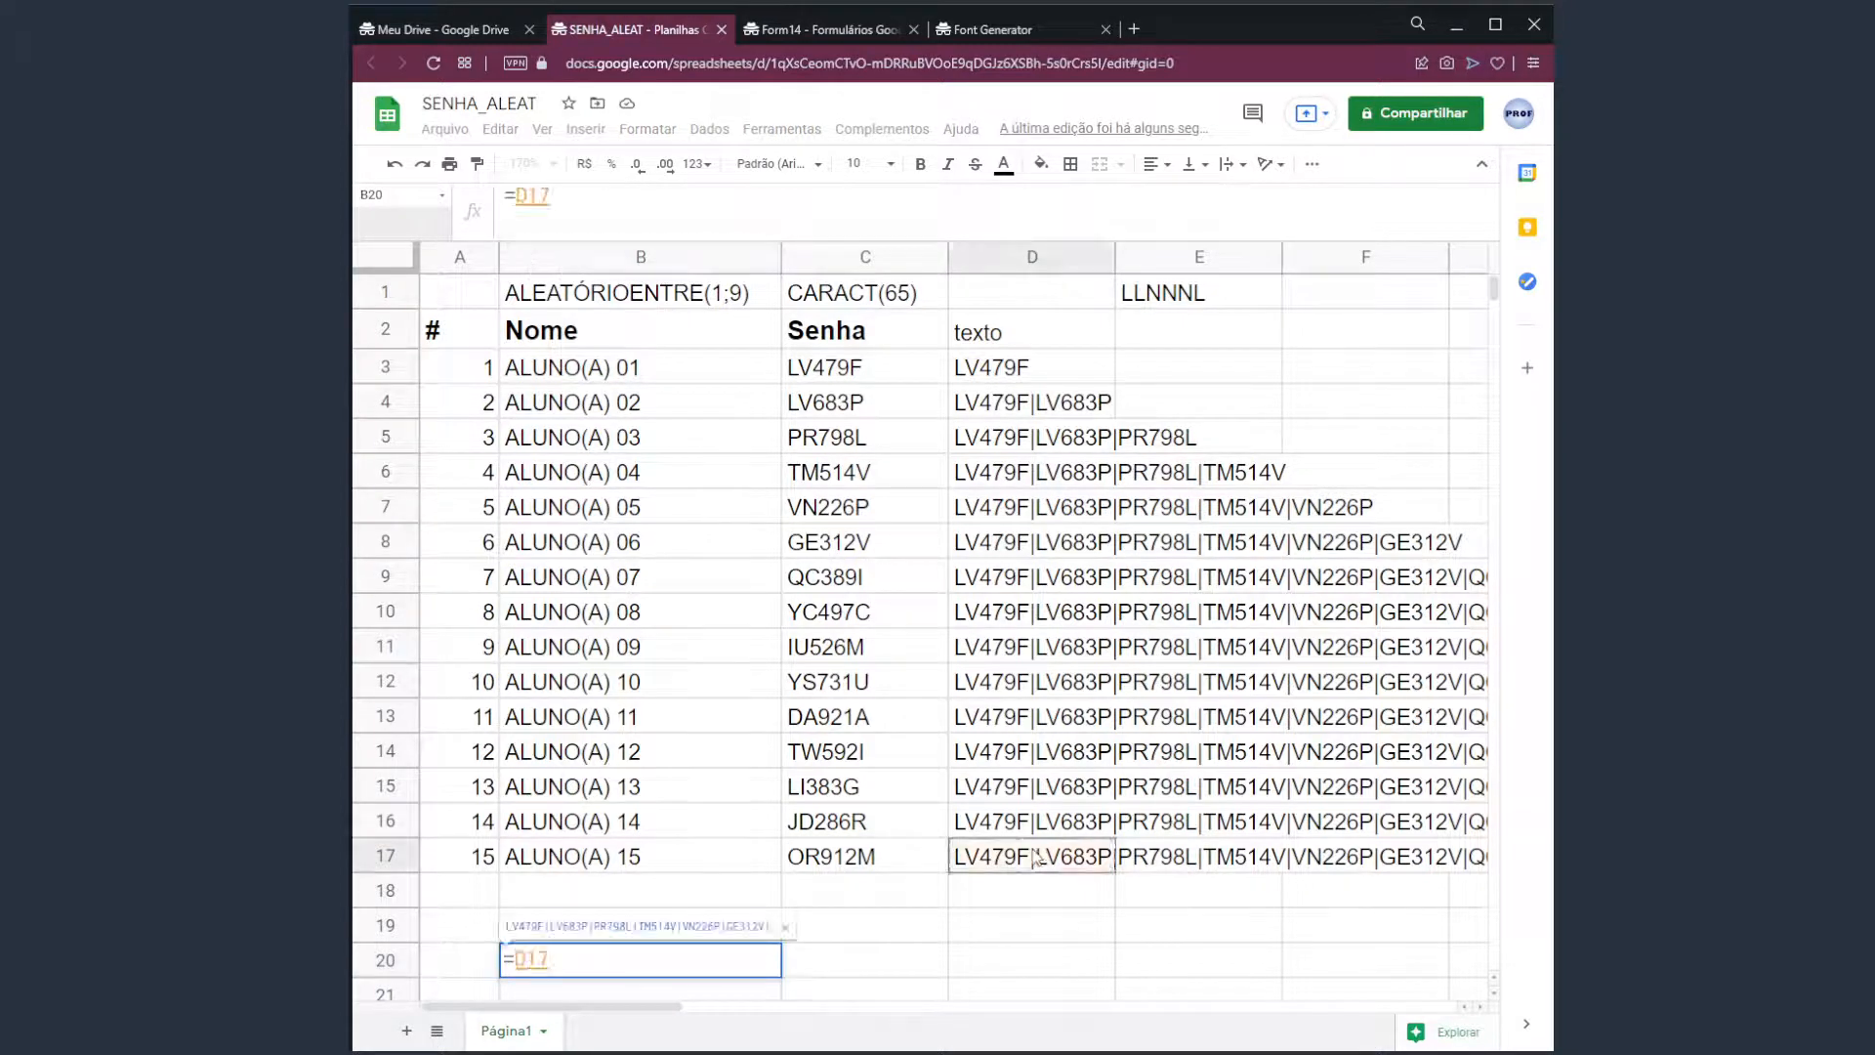
key(Return)
click(523, 933)
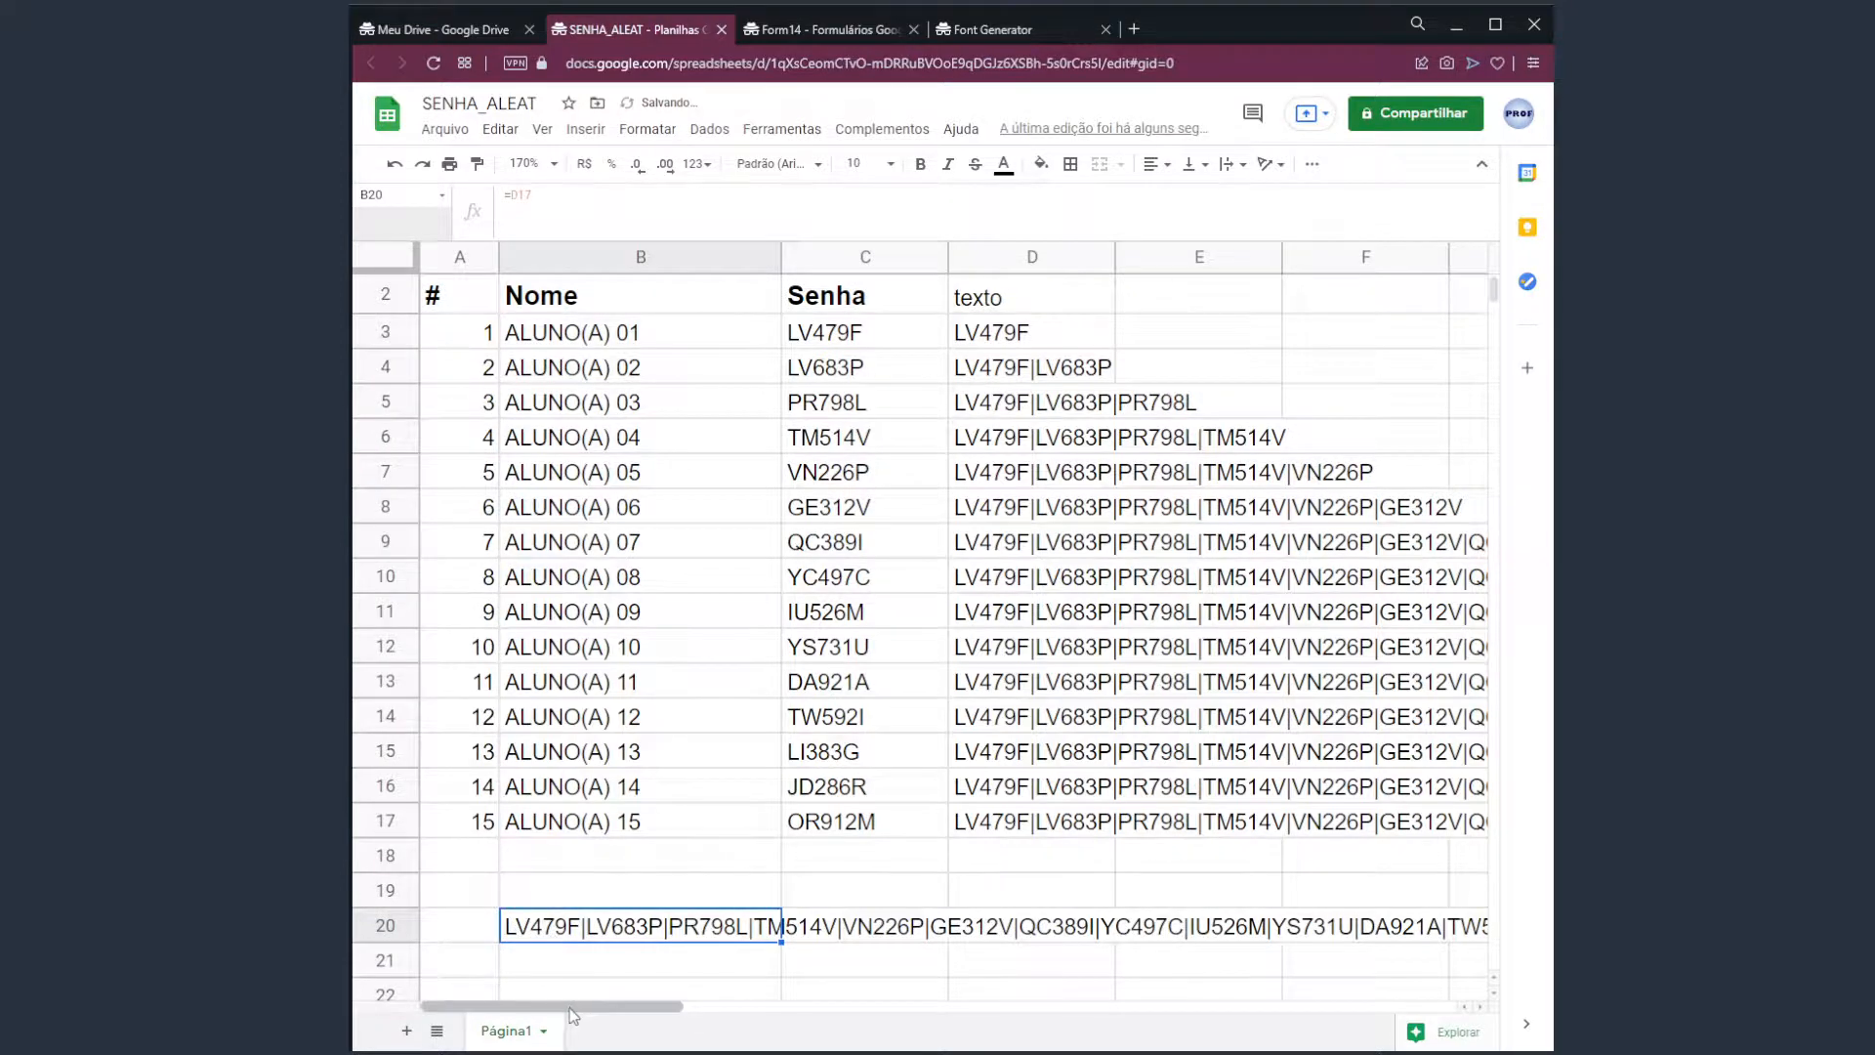
mouse_move(574, 1016)
mouse_down()
mouse_move(830, 1020)
mouse_move(571, 1014)
mouse_up()
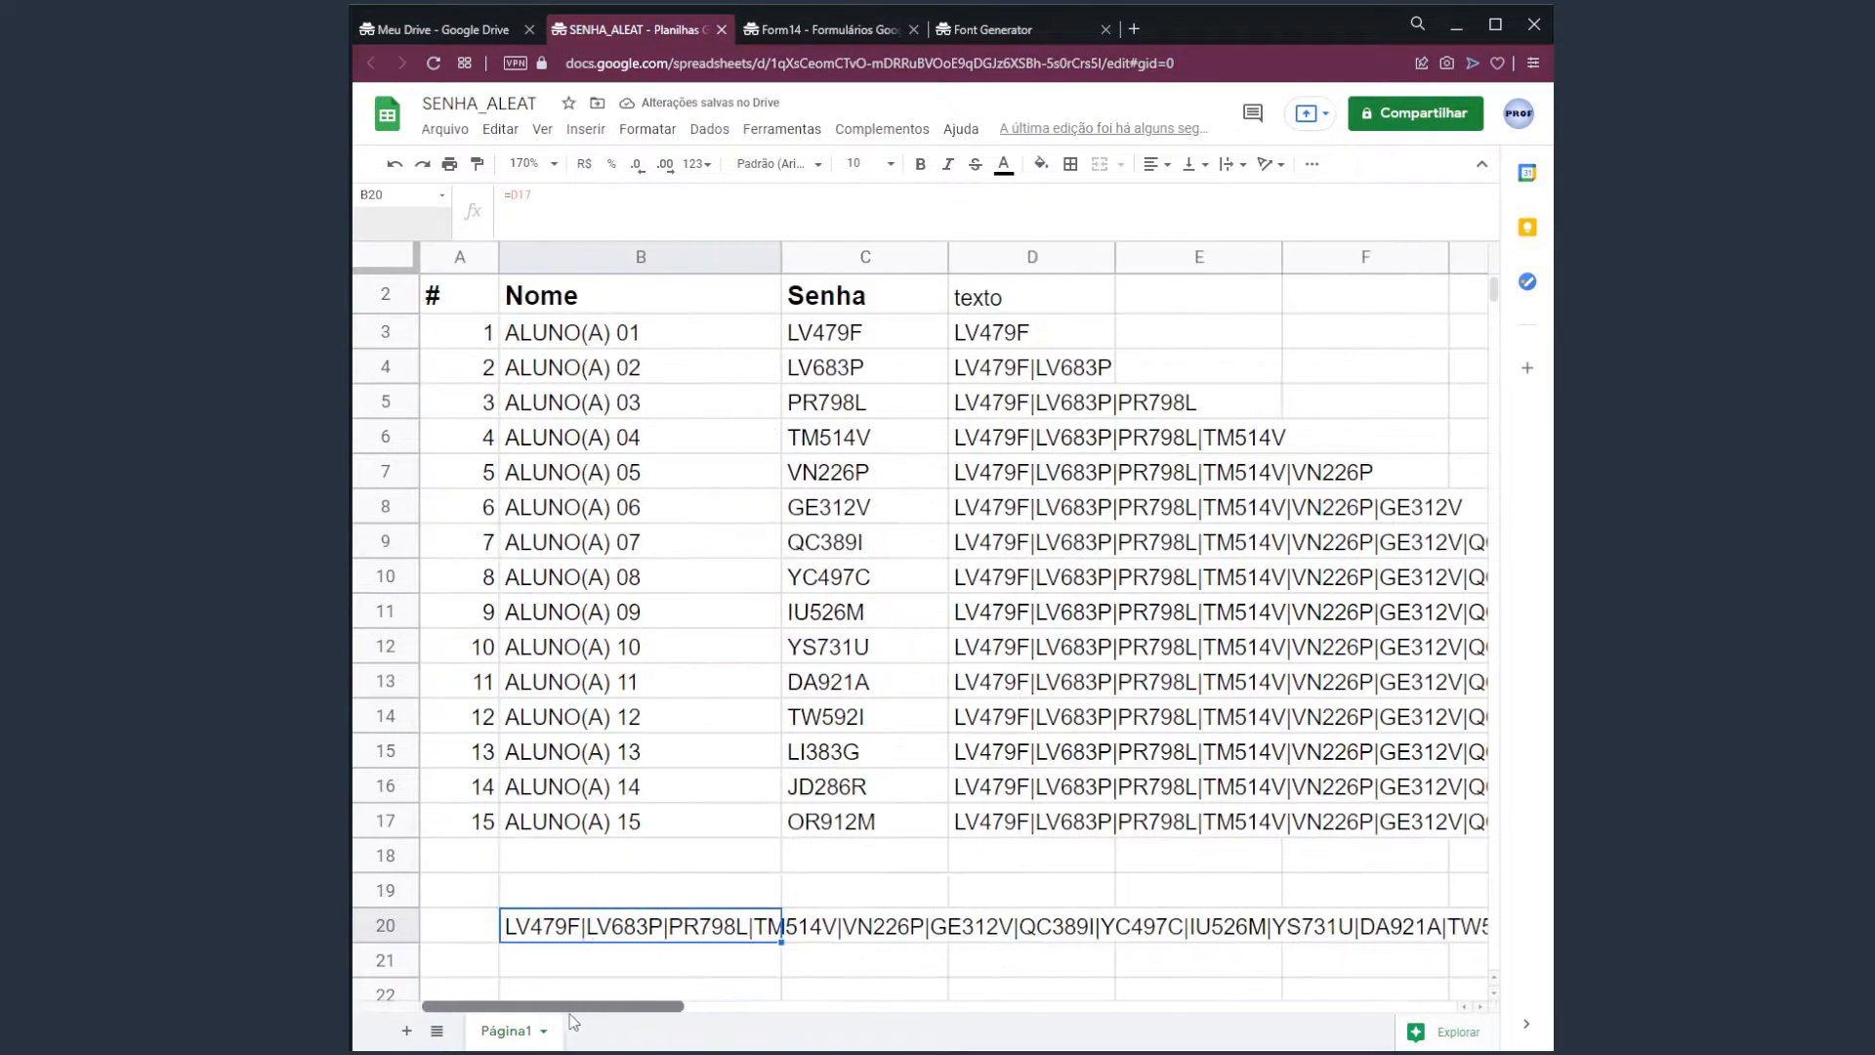
Test-paste B20's formula into F2, then delete the resulting #REF! error.
click(667, 953)
click(731, 934)
click(1348, 303)
key(ctrl+v)
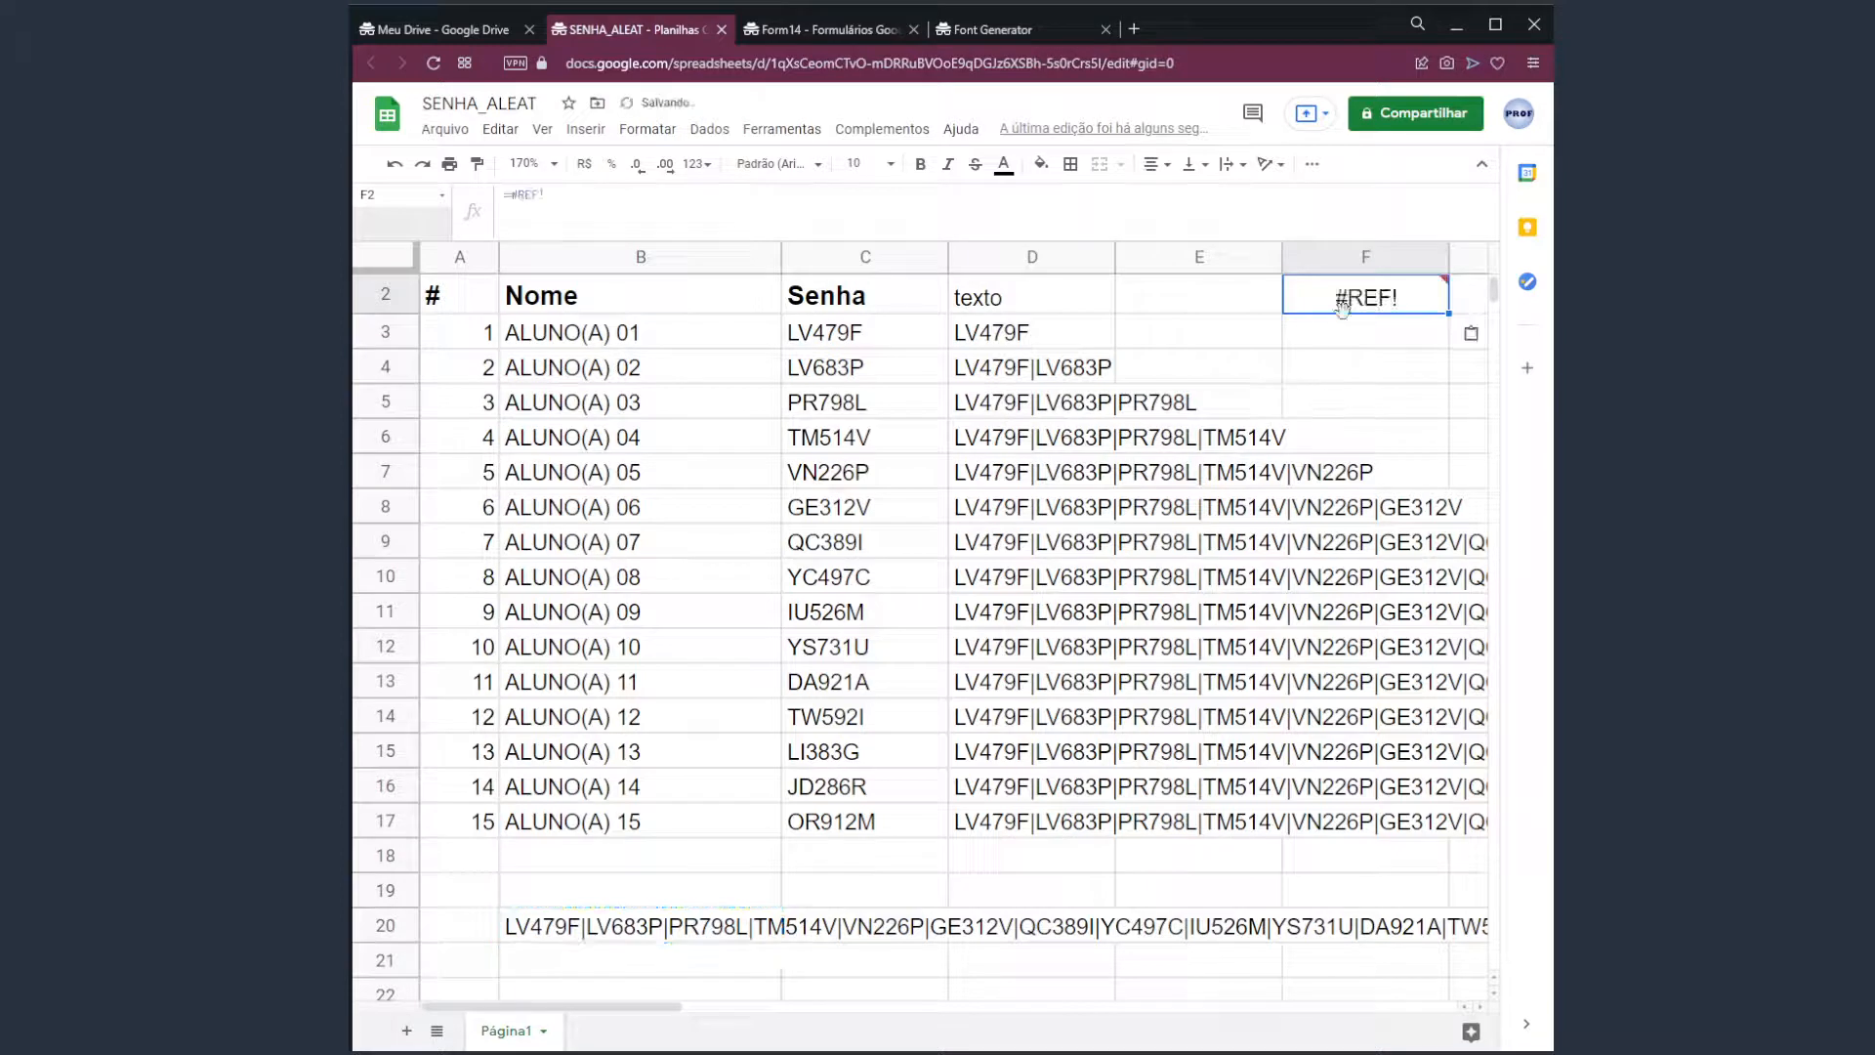
click(579, 933)
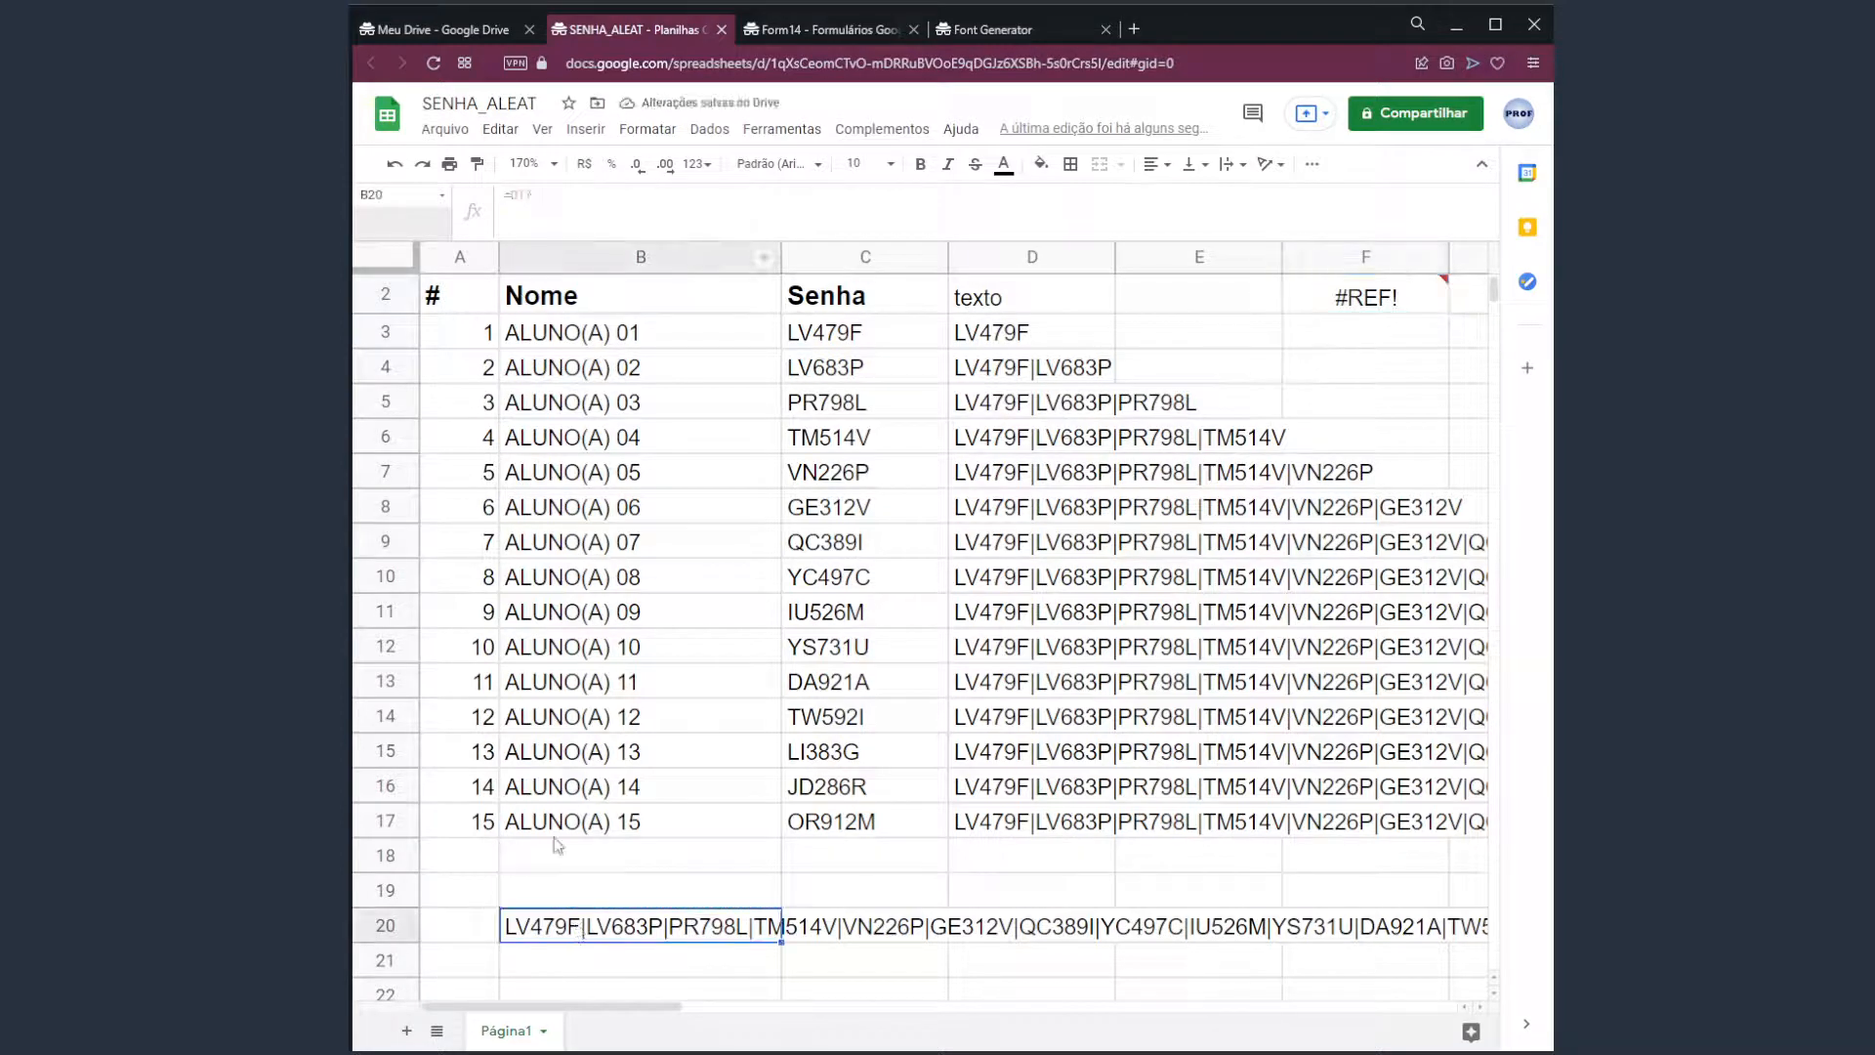
drag(534, 198, 491, 212)
key(Escape)
click(1384, 298)
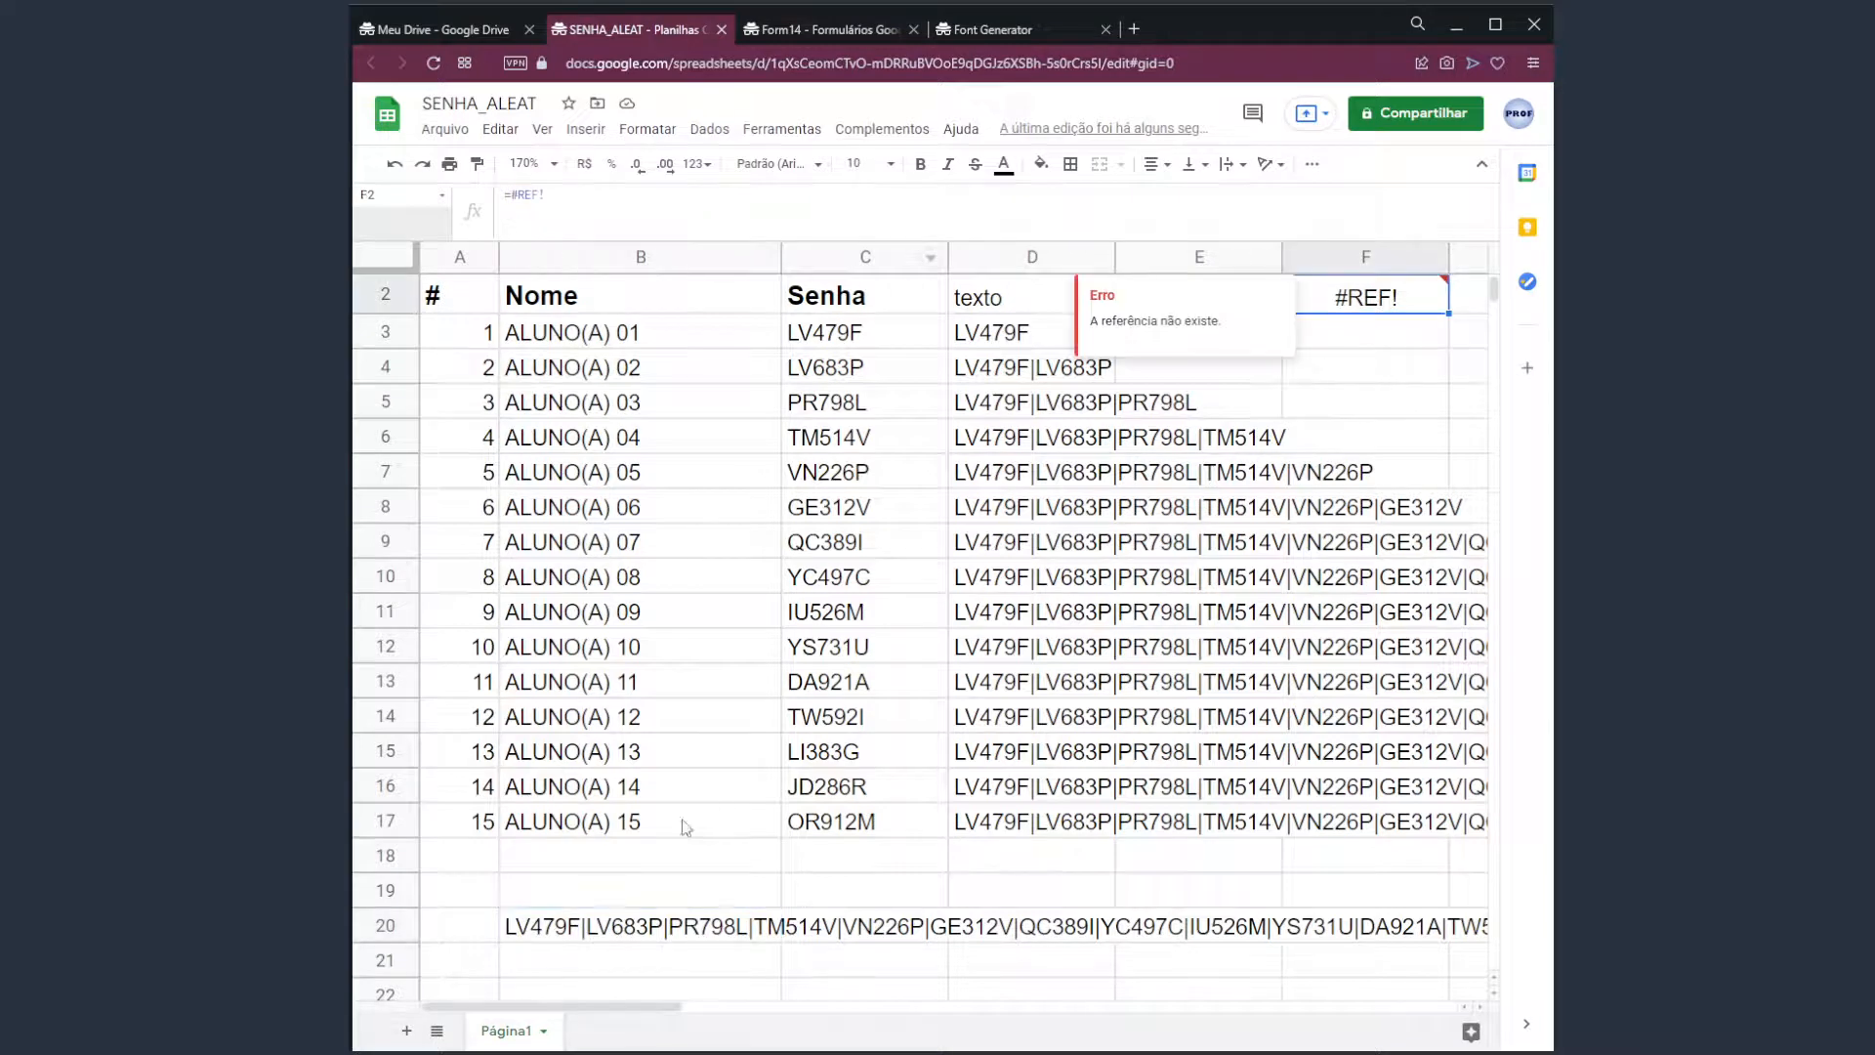
drag(601, 926, 1314, 314)
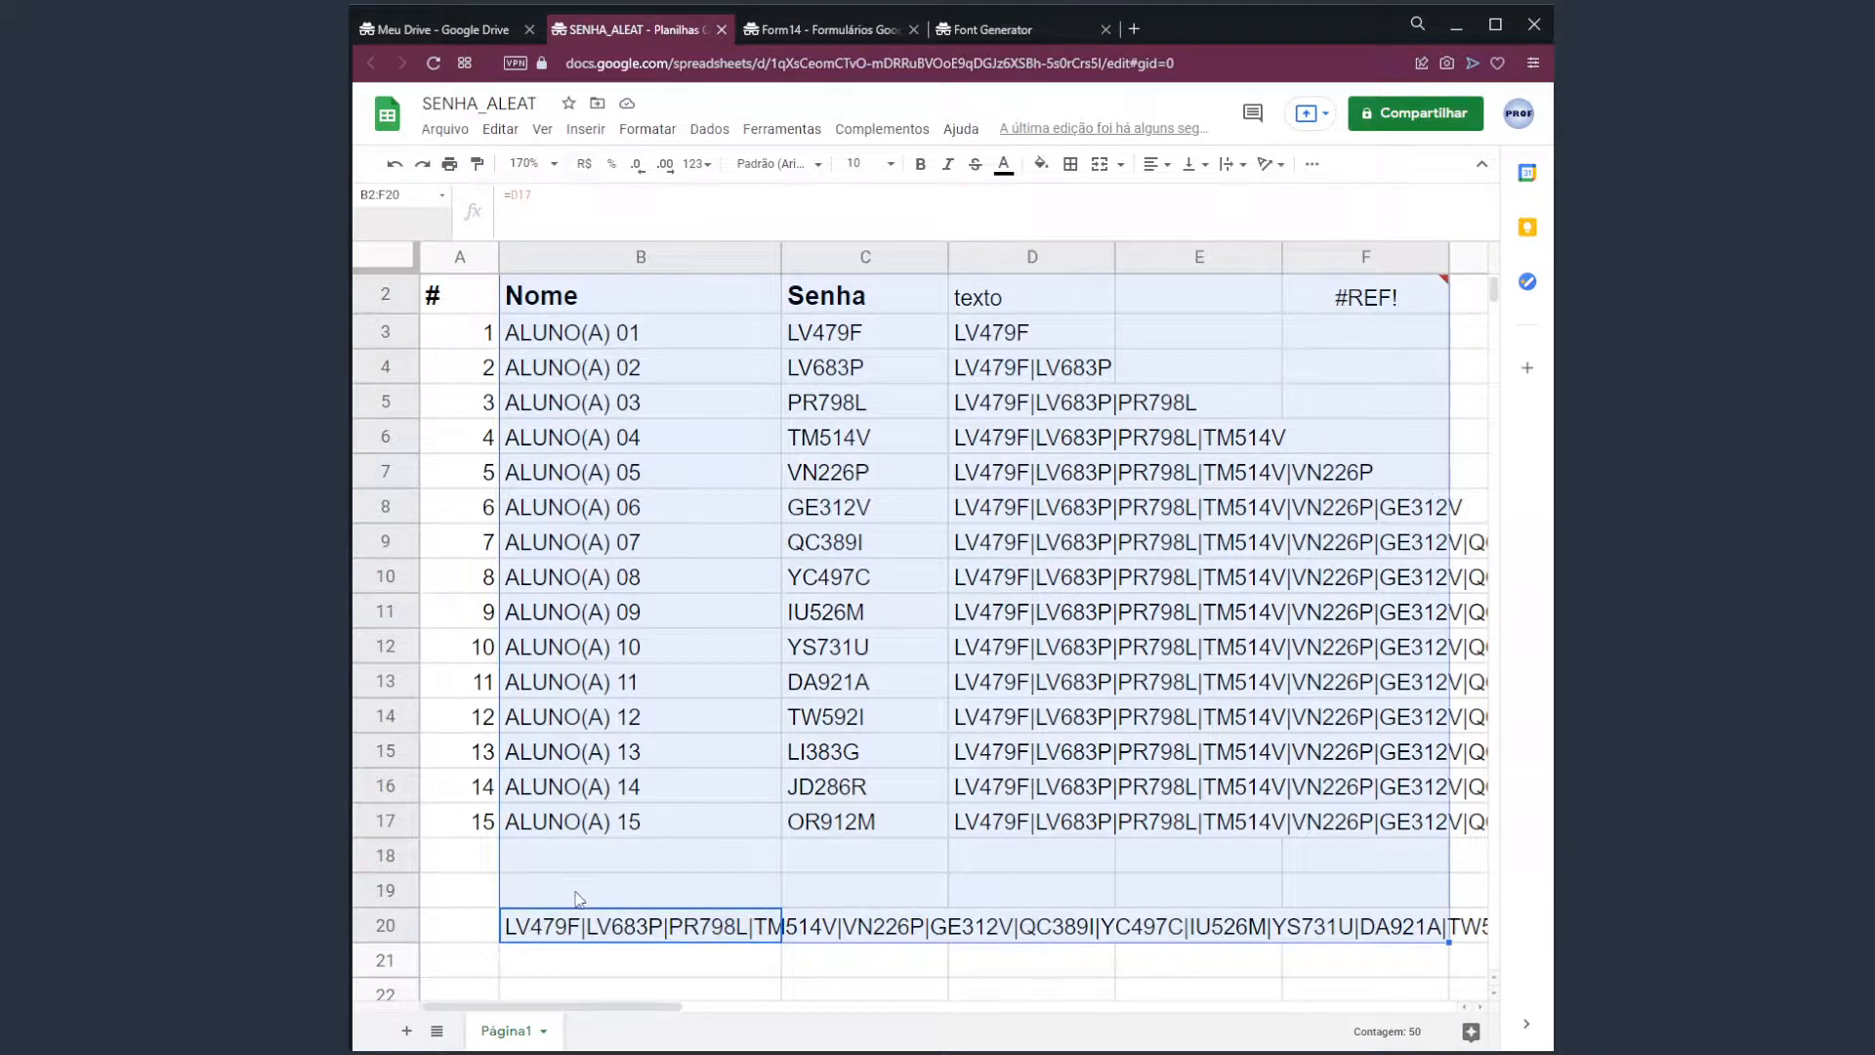
click(674, 301)
mouse_move(1328, 297)
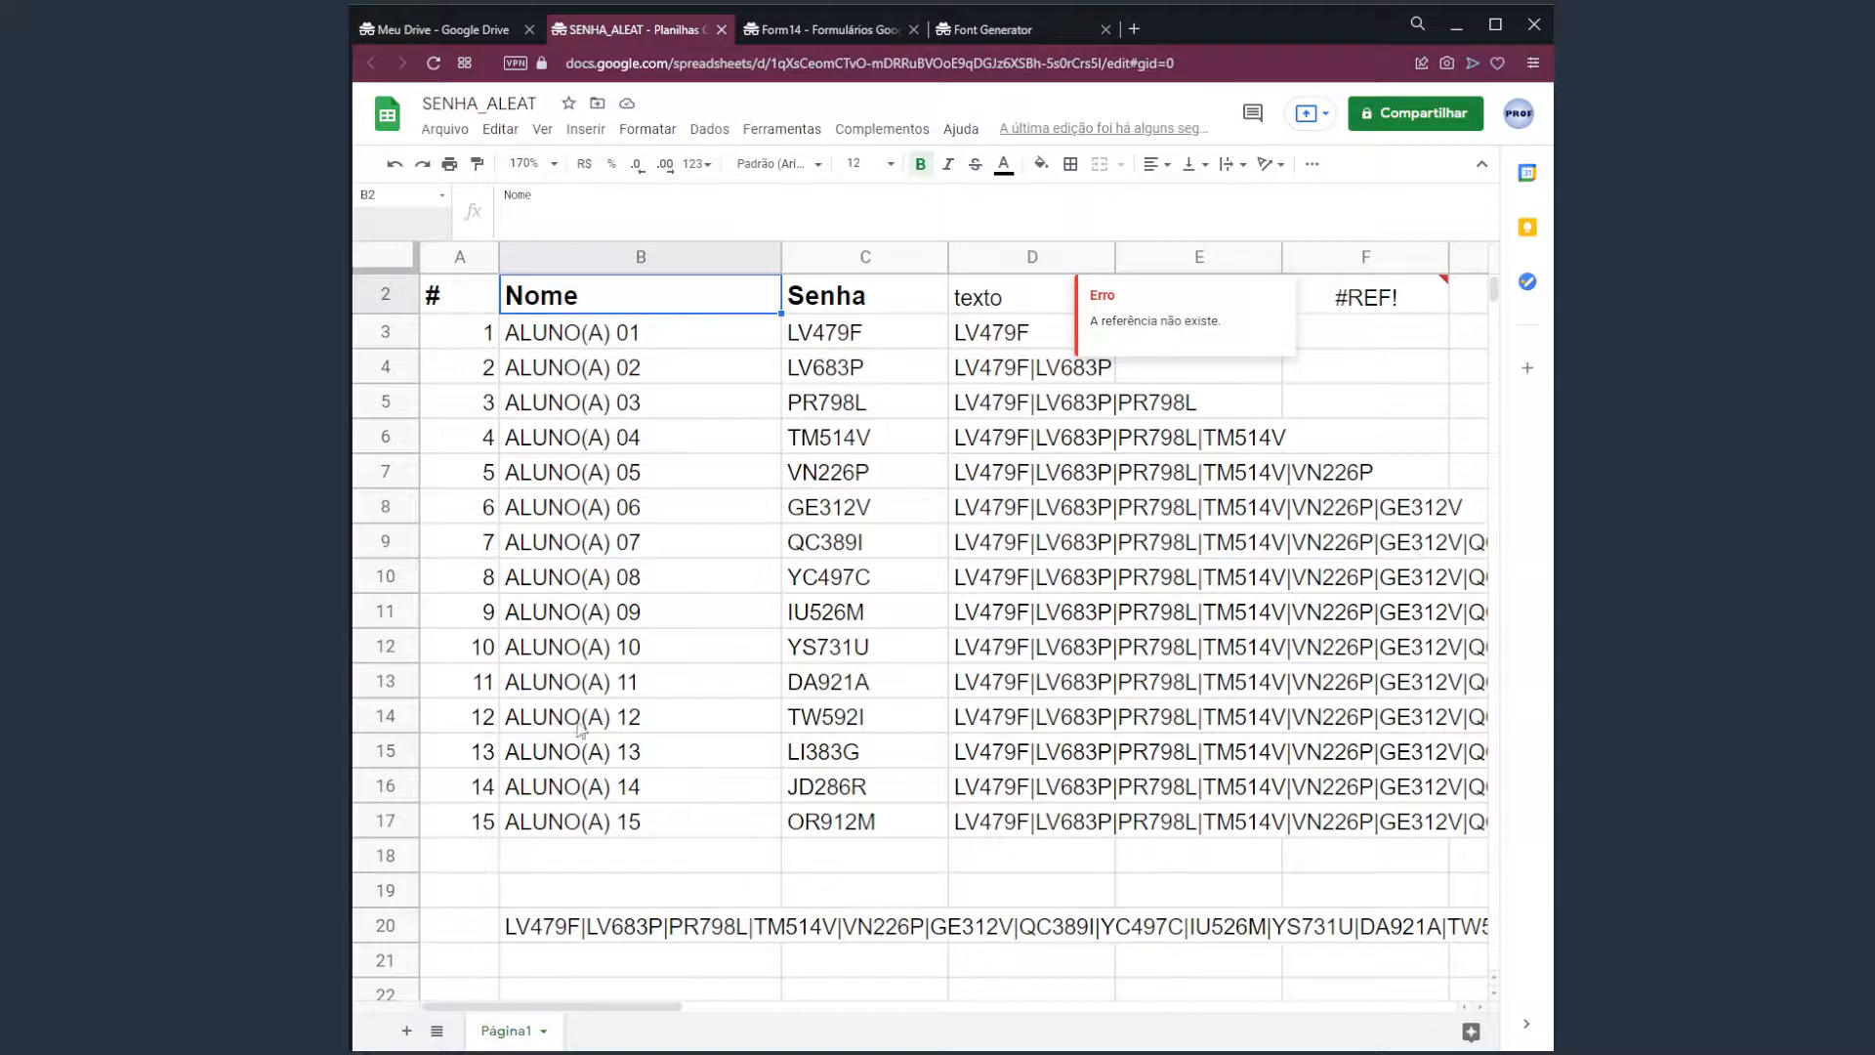
click(1348, 294)
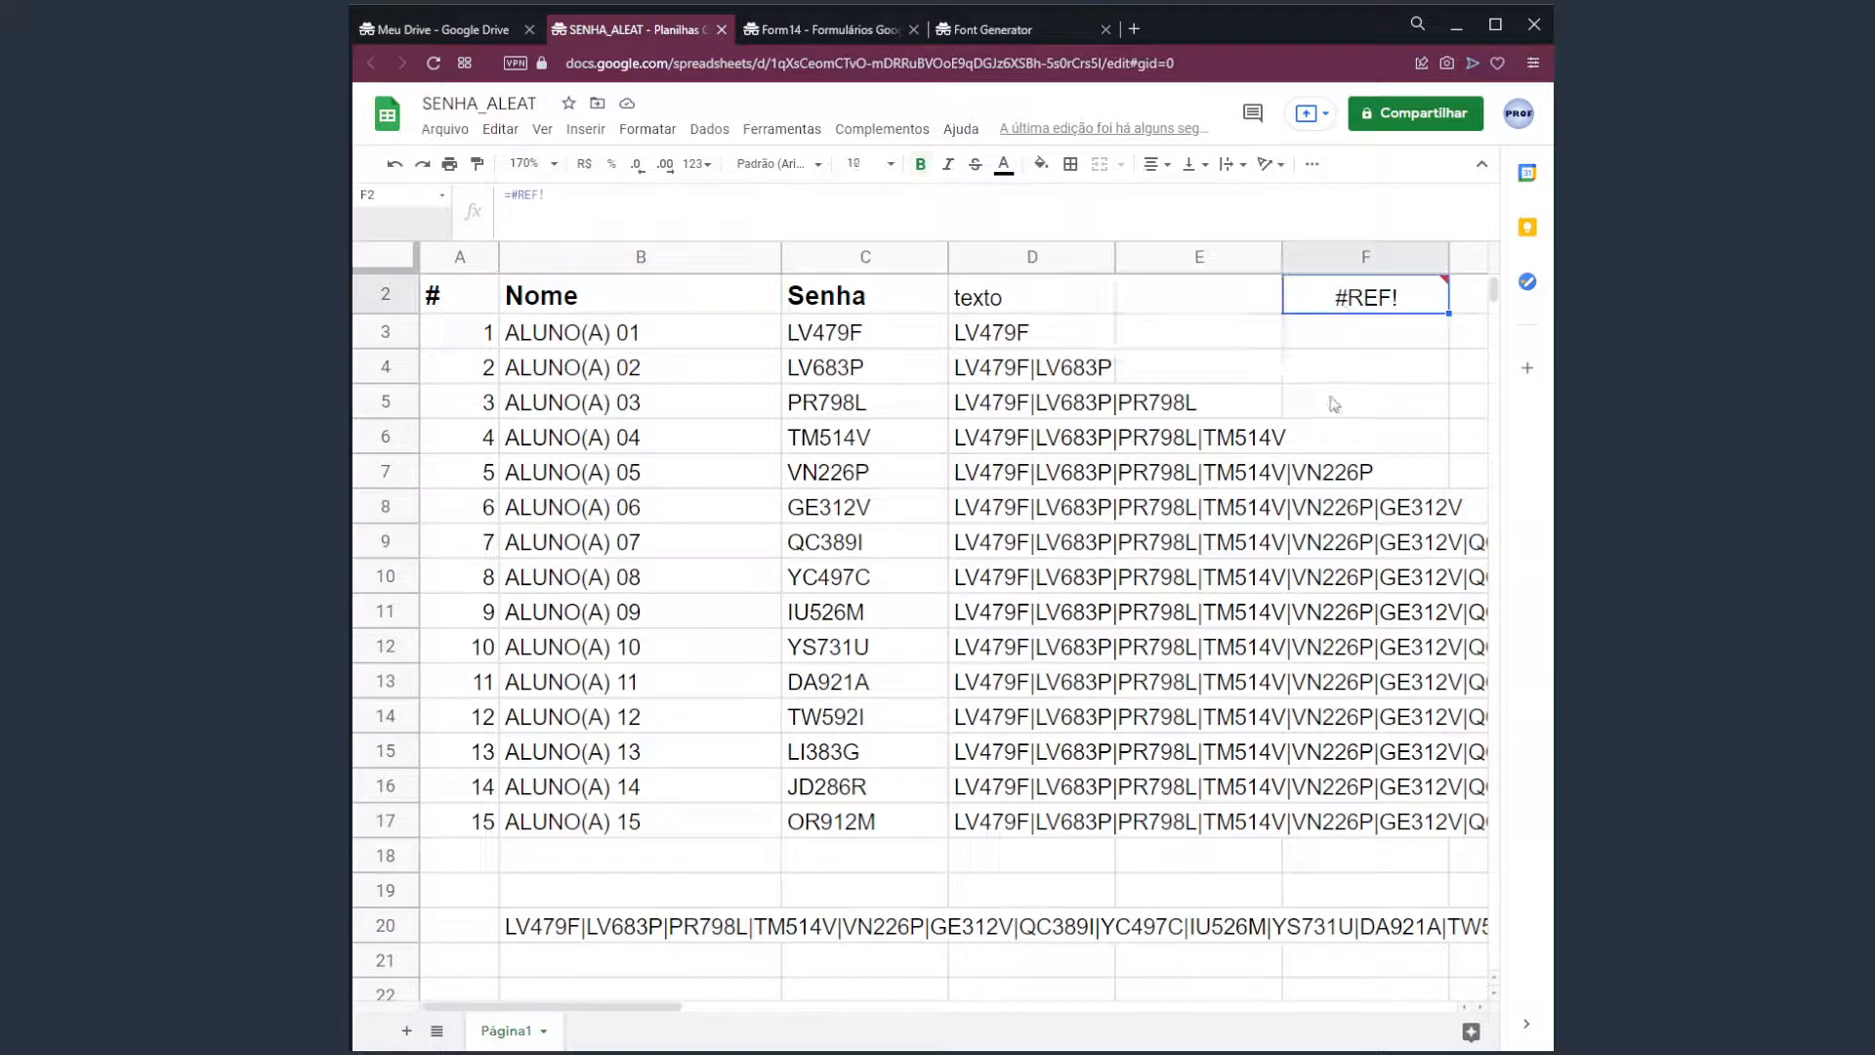
key(Delete)
click(673, 936)
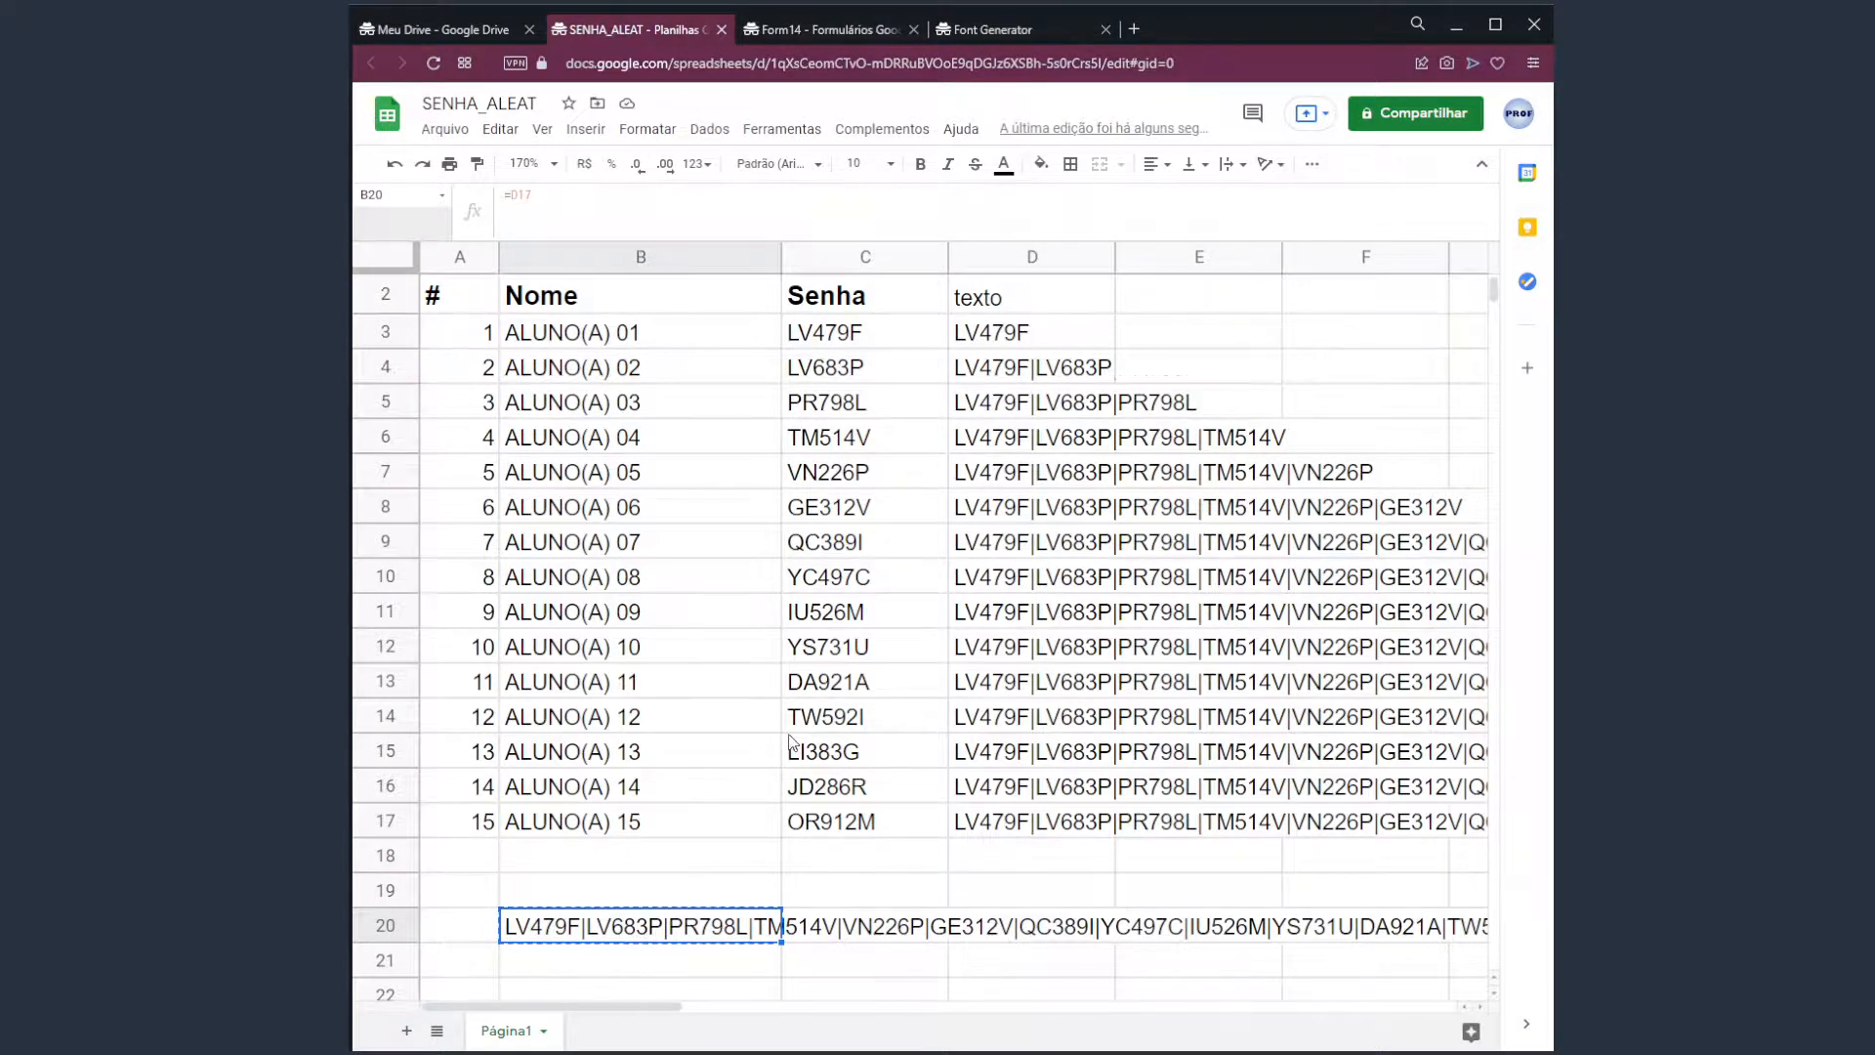
scroll(607, 803, down, 2)
click(540, 794)
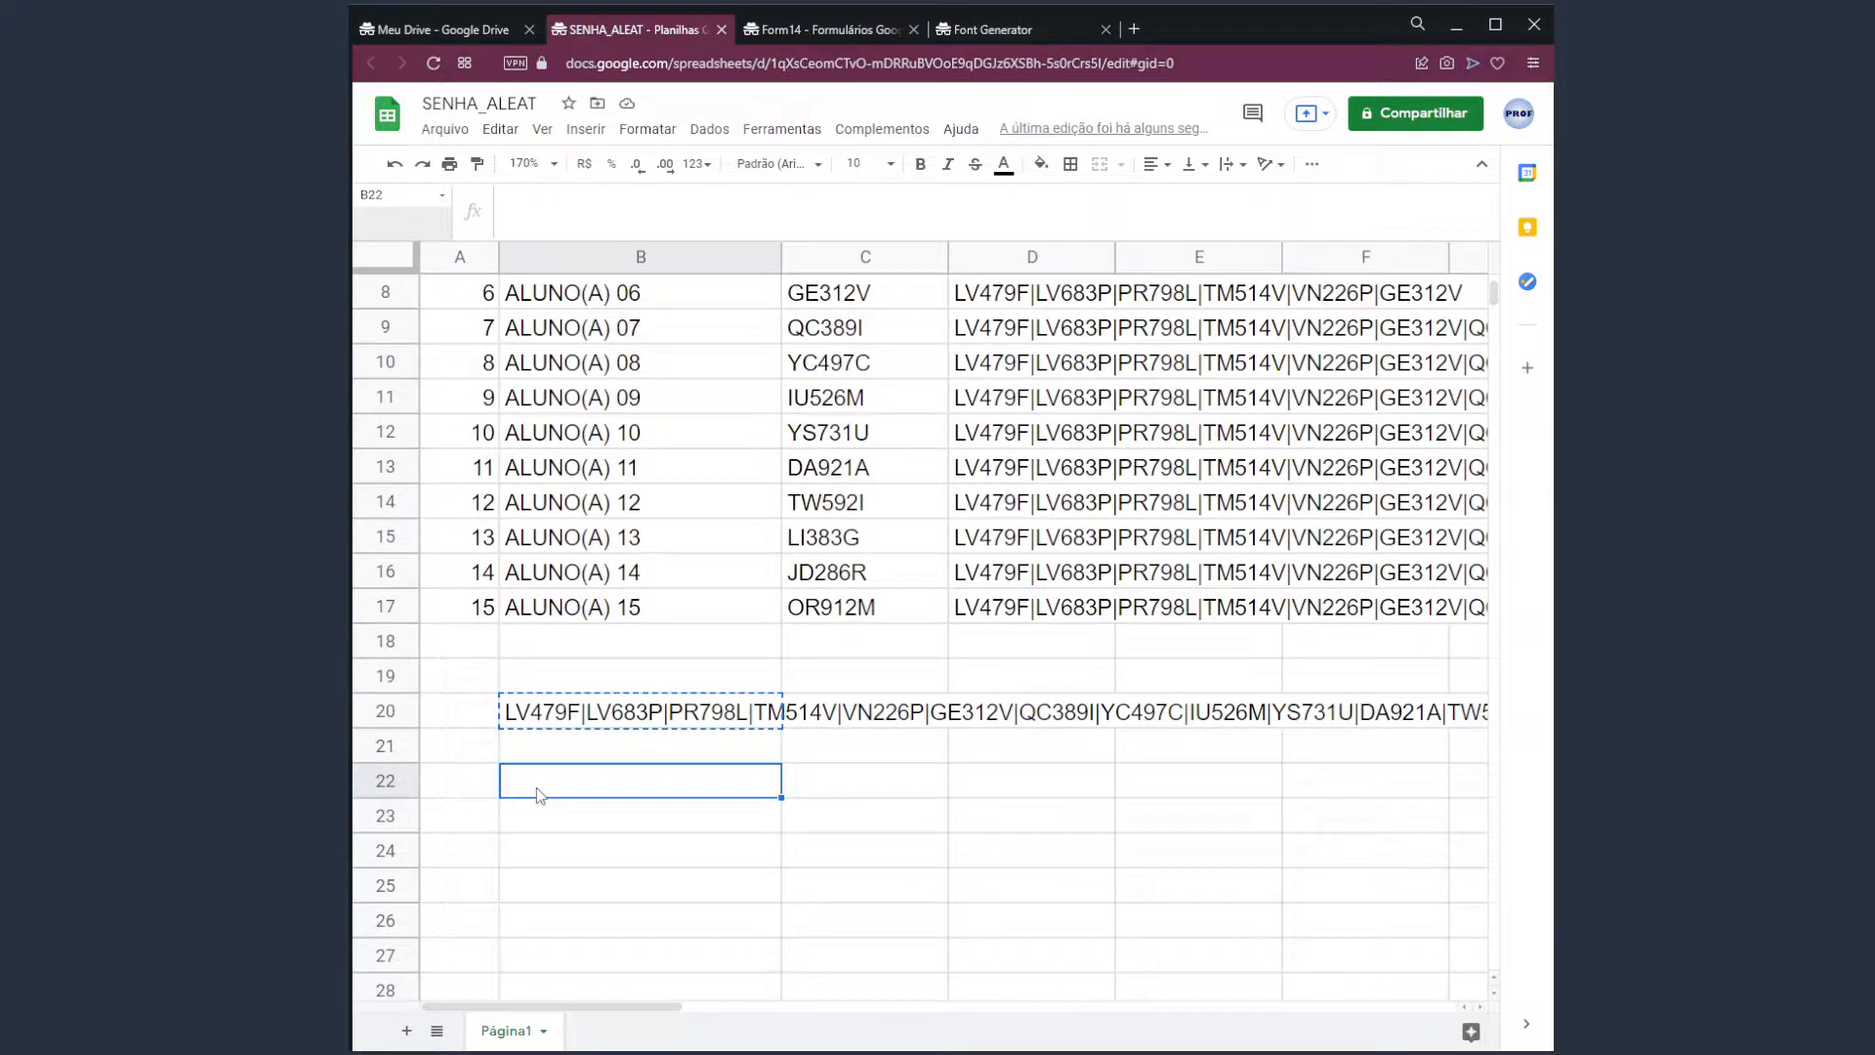
double_click(536, 788)
key(ctrl+v)
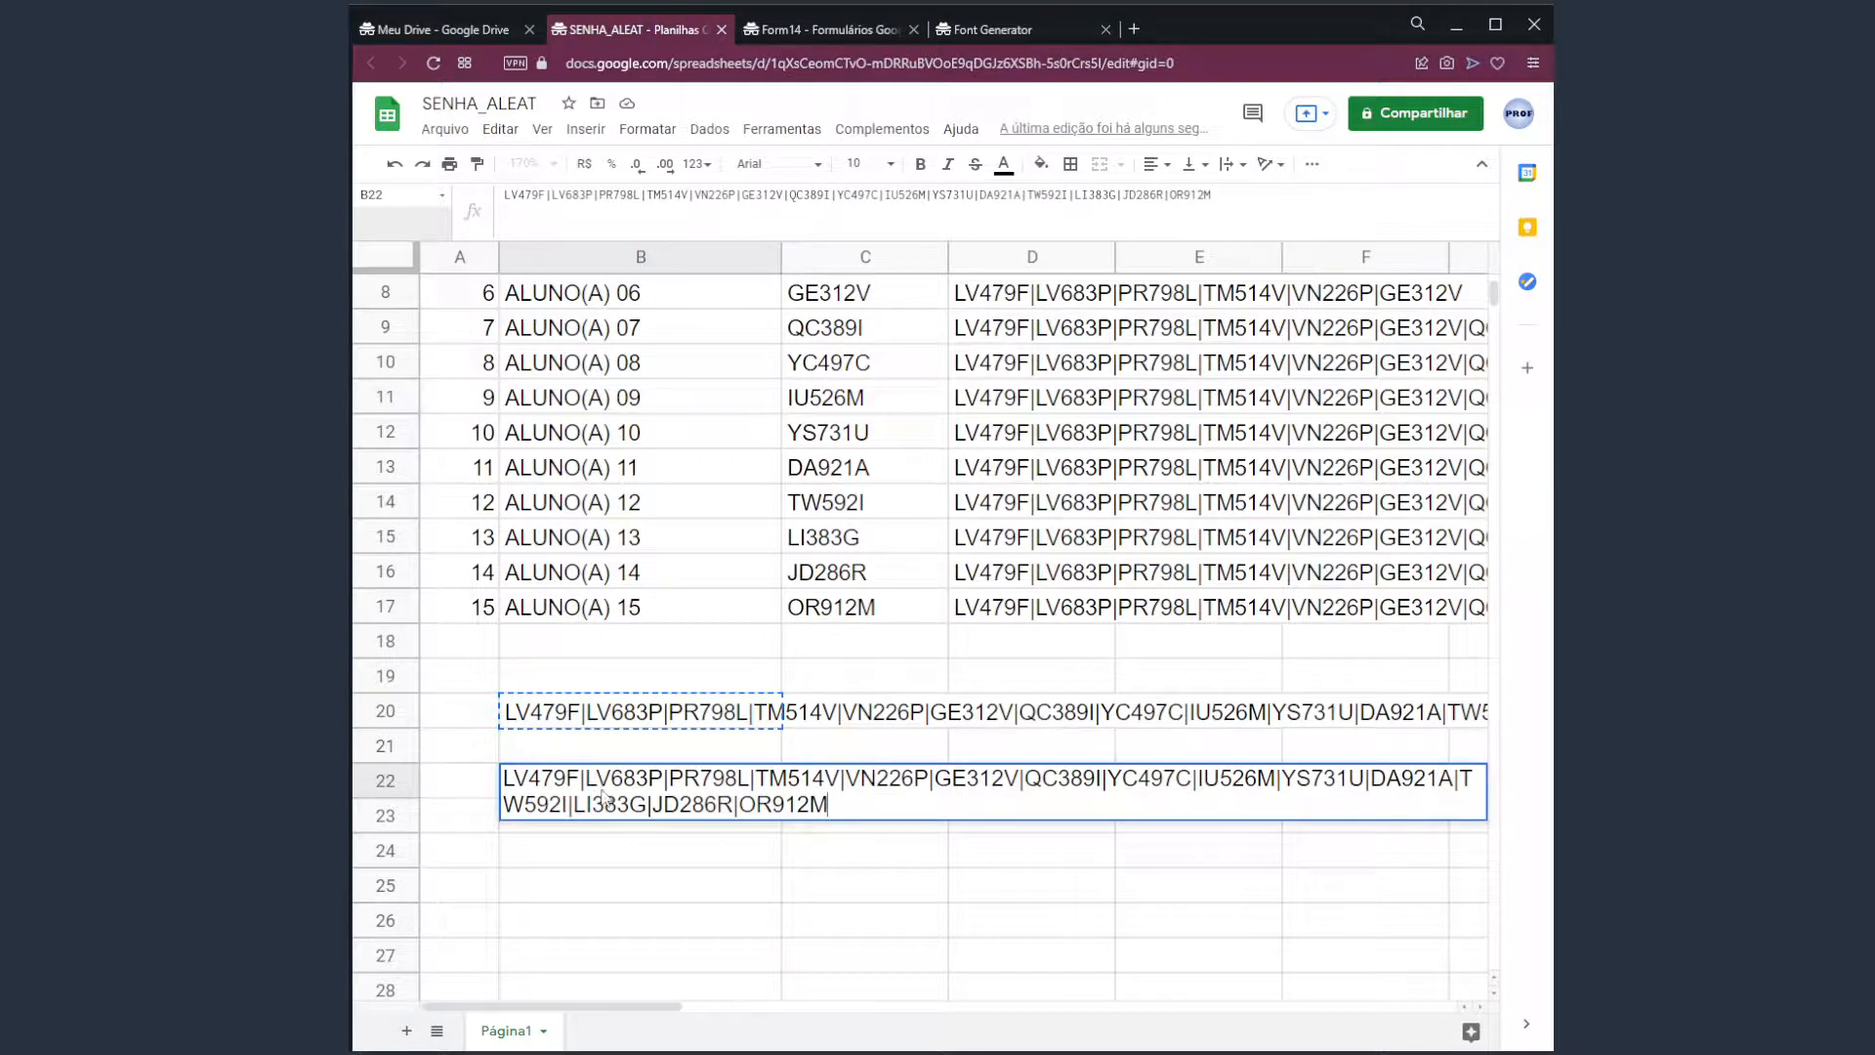
key(Return)
click(602, 792)
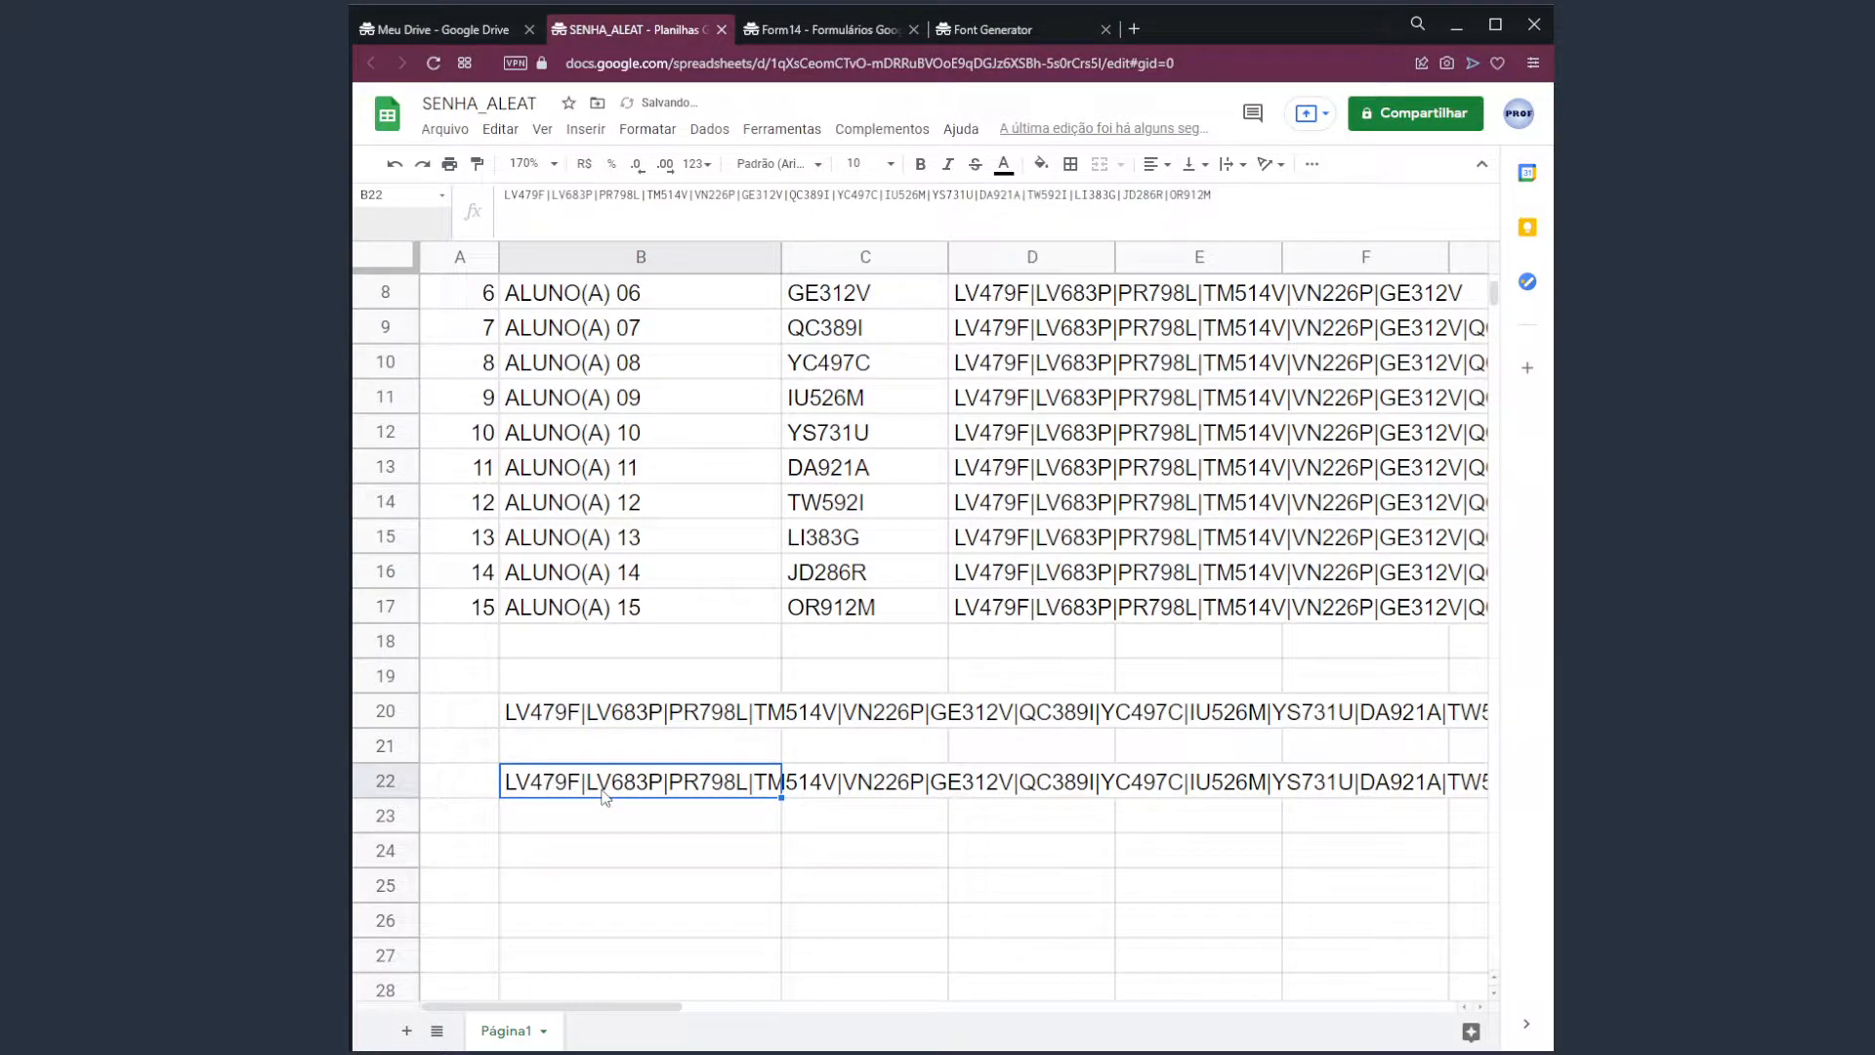
key(Delete)
scroll(899, 742, up, 3)
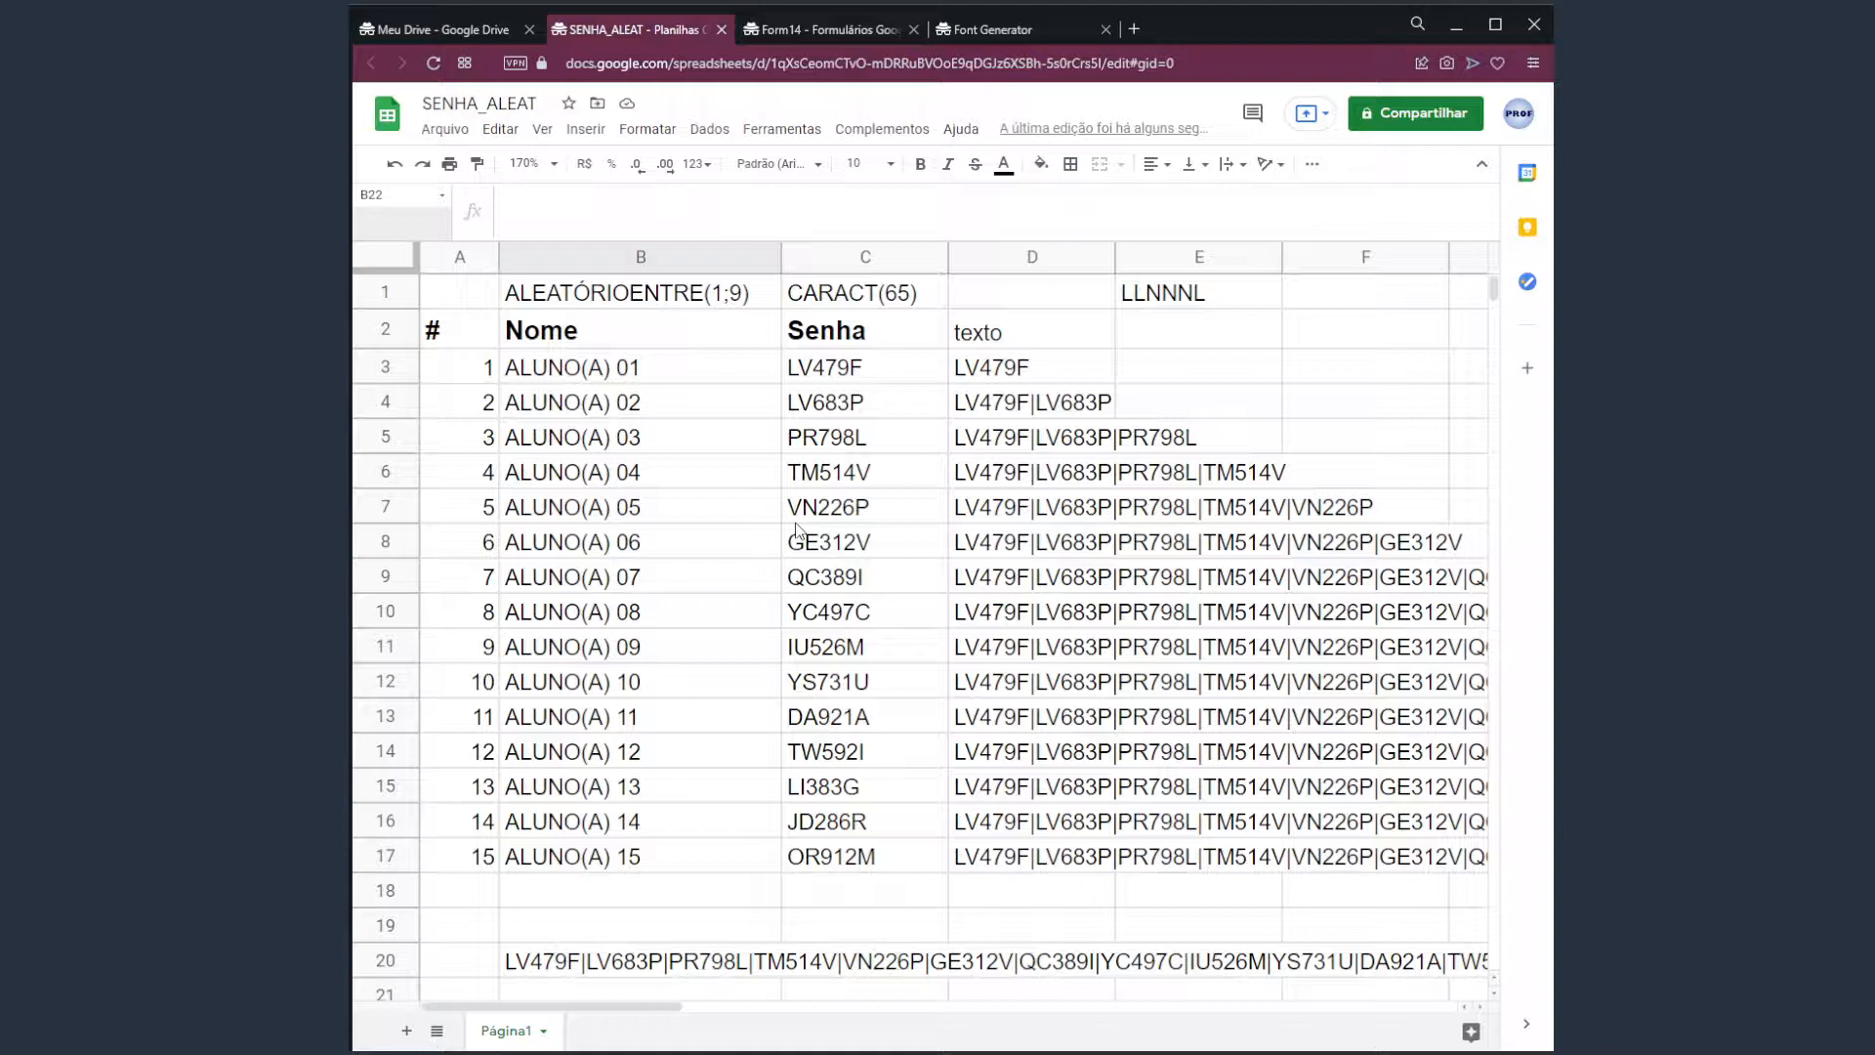
Regenerate the random codes in column L by pressing Delete on empty M3 repeatedly.
key(ctrl+Home)
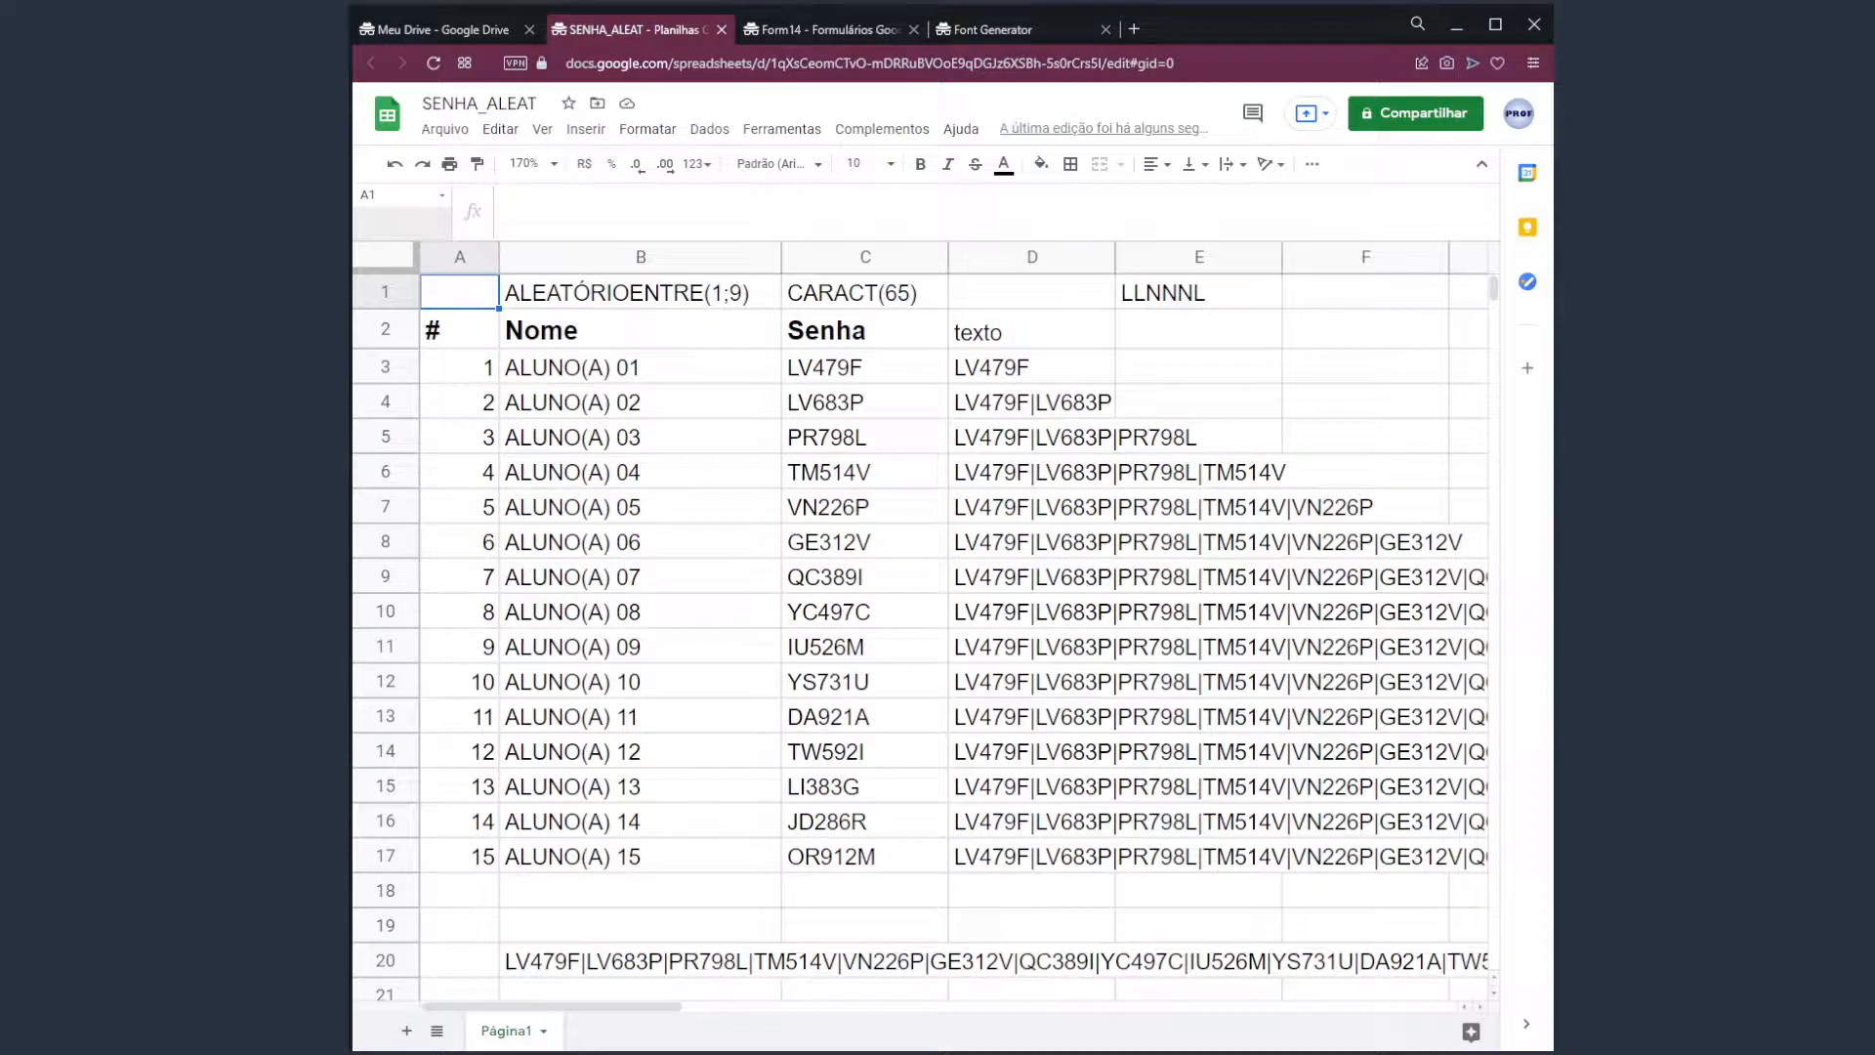
drag(666, 1007, 971, 1018)
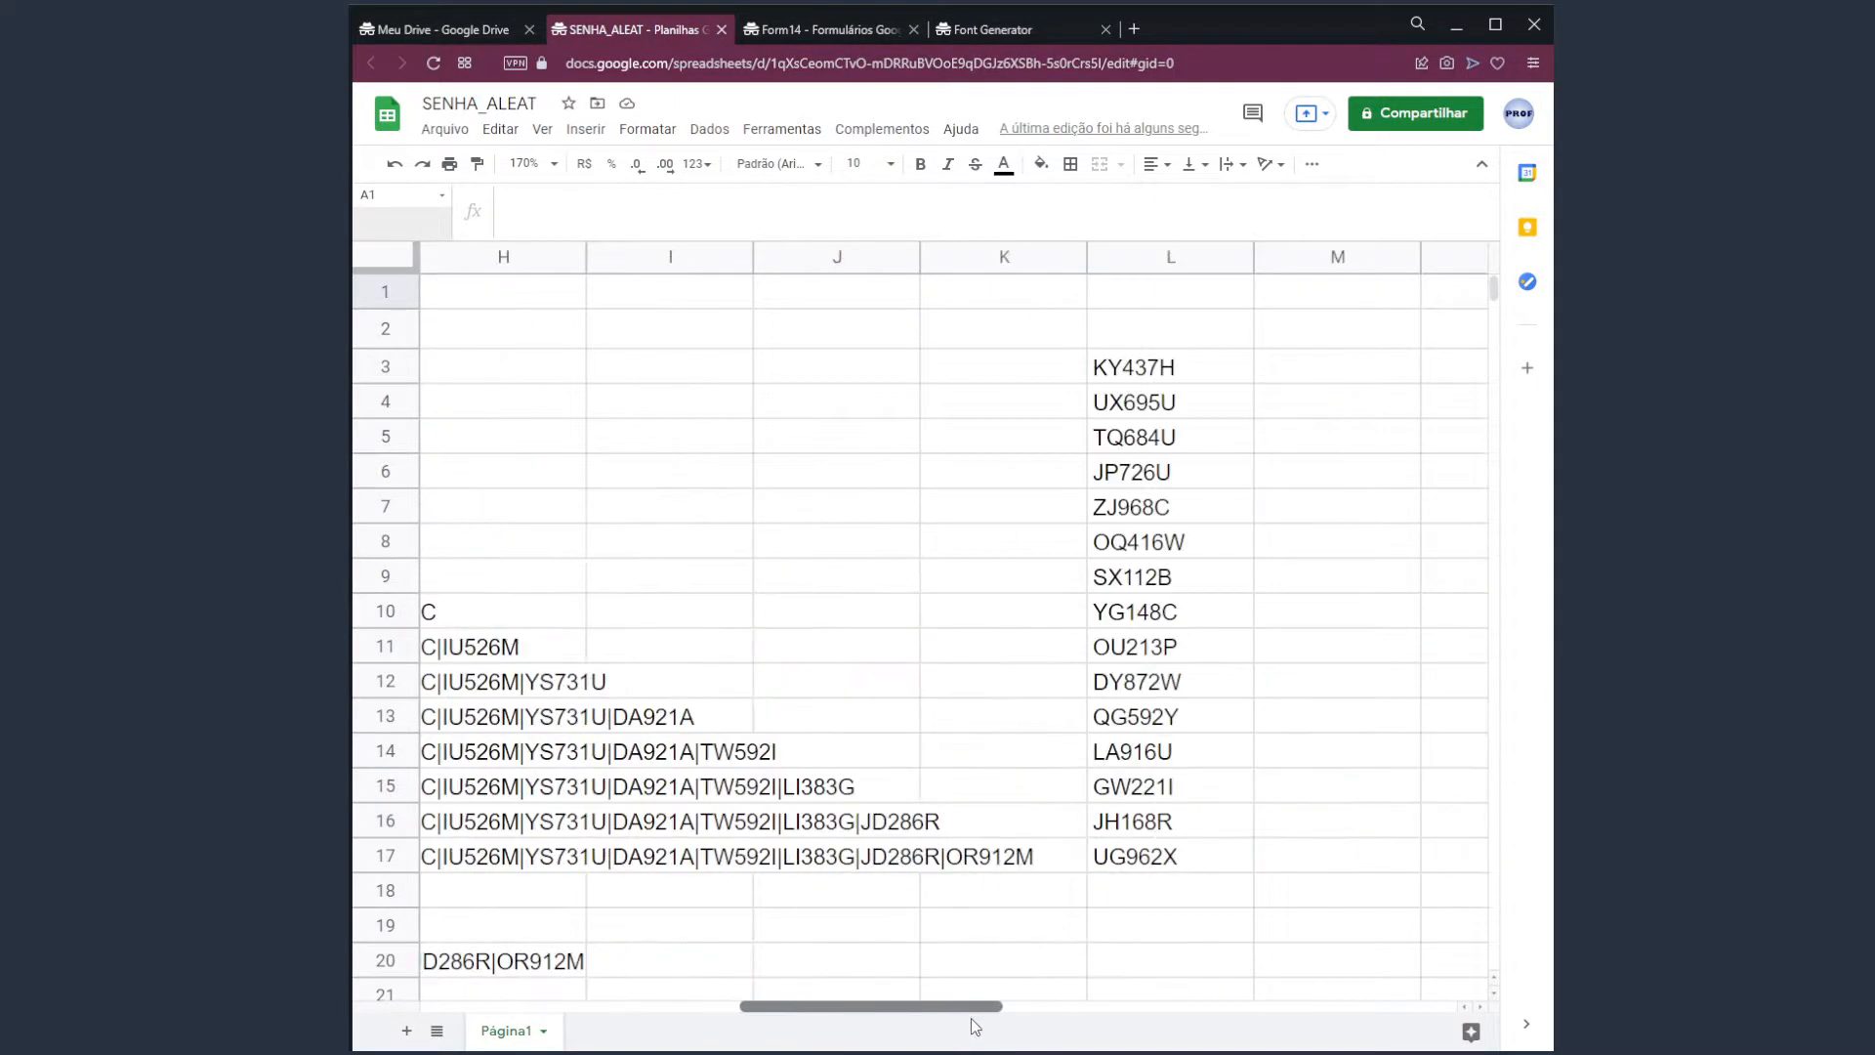
click(1130, 381)
click(1320, 385)
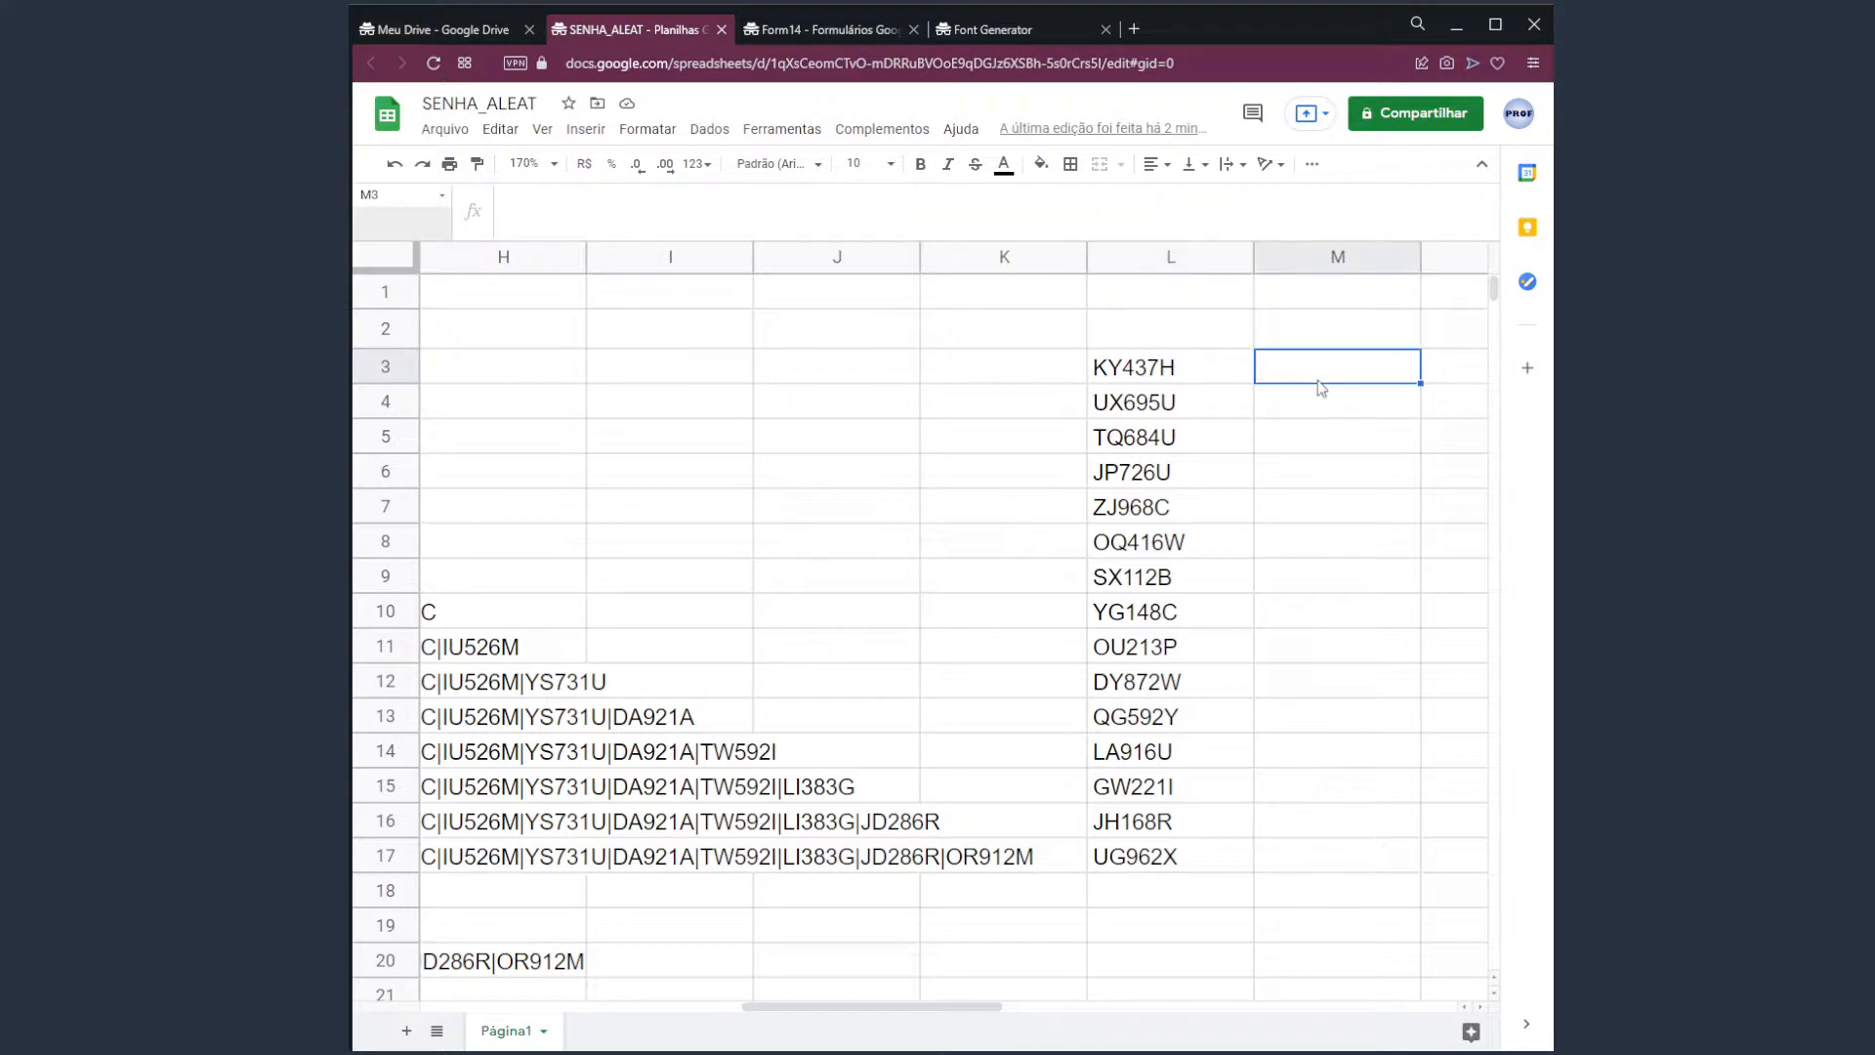
key(Delete)
key(Delete)
drag(1200, 379, 1201, 870)
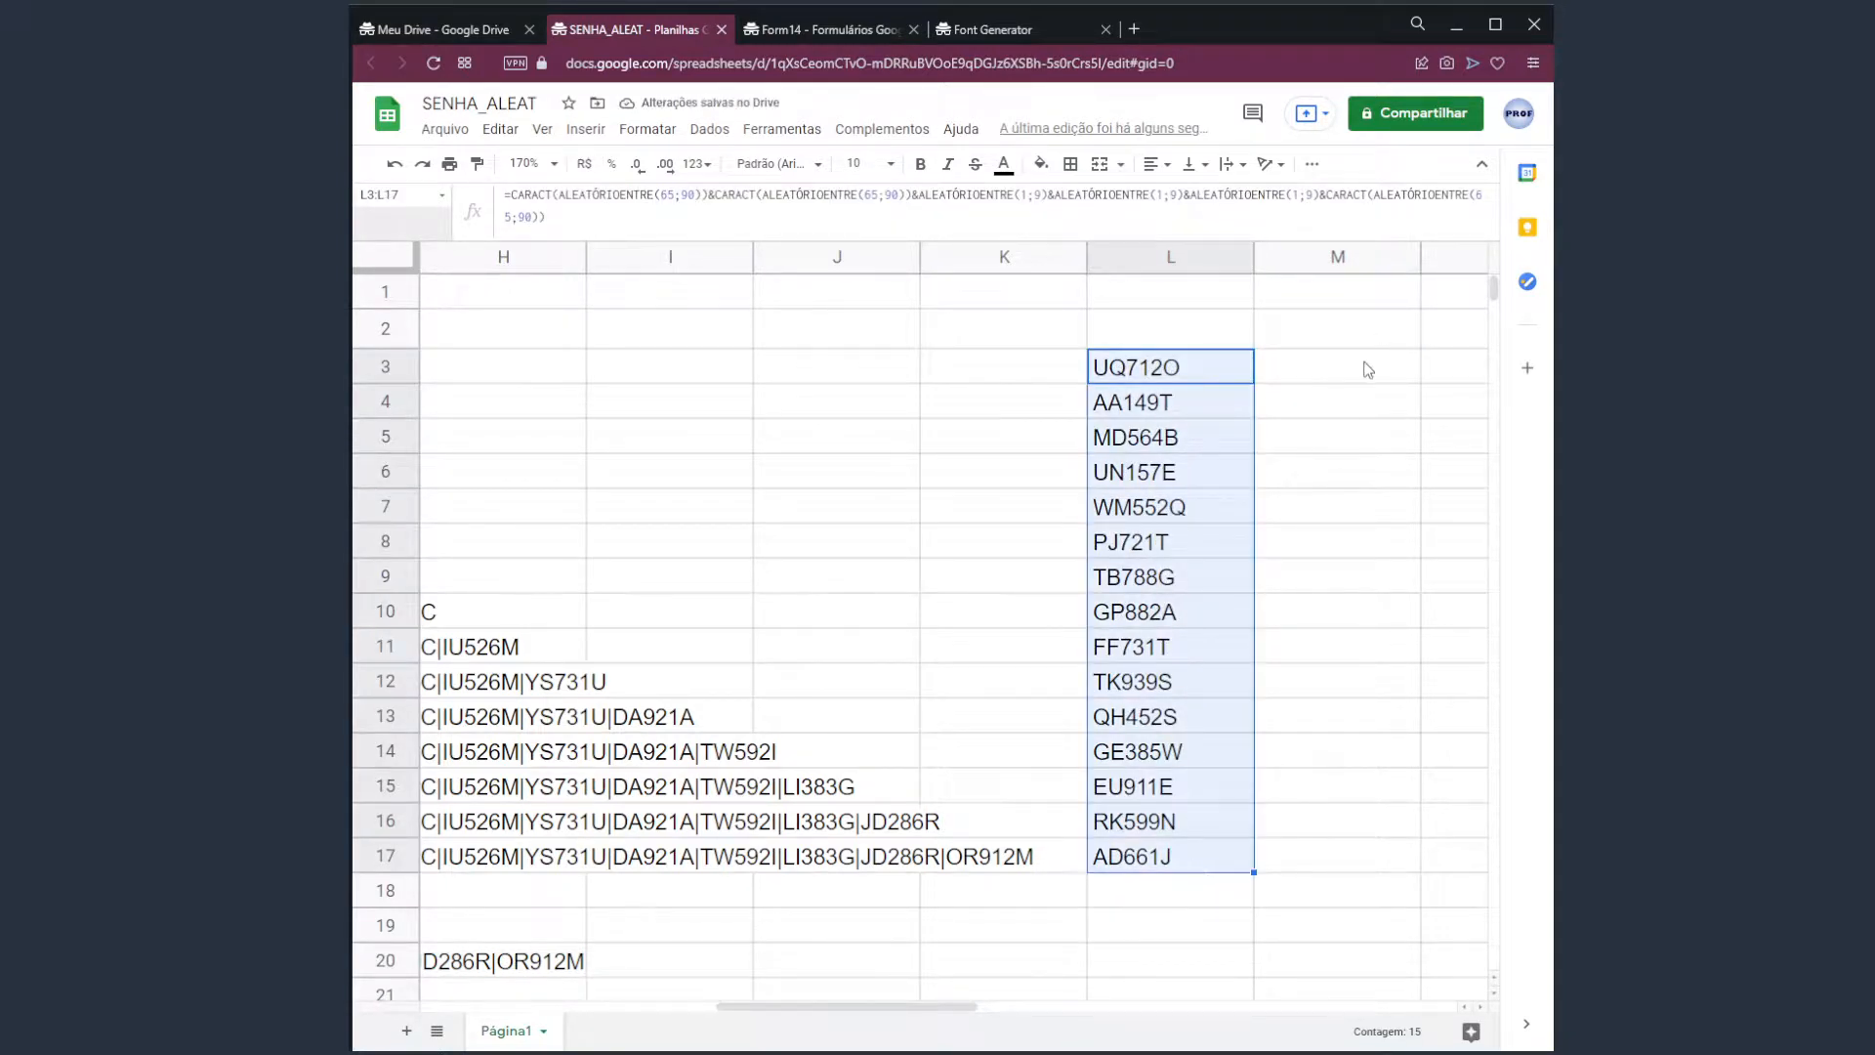
click(1367, 370)
key(Delete)
key(Delete)
key(Delete)
key(Delete)
key(Delete)
key(Delete)
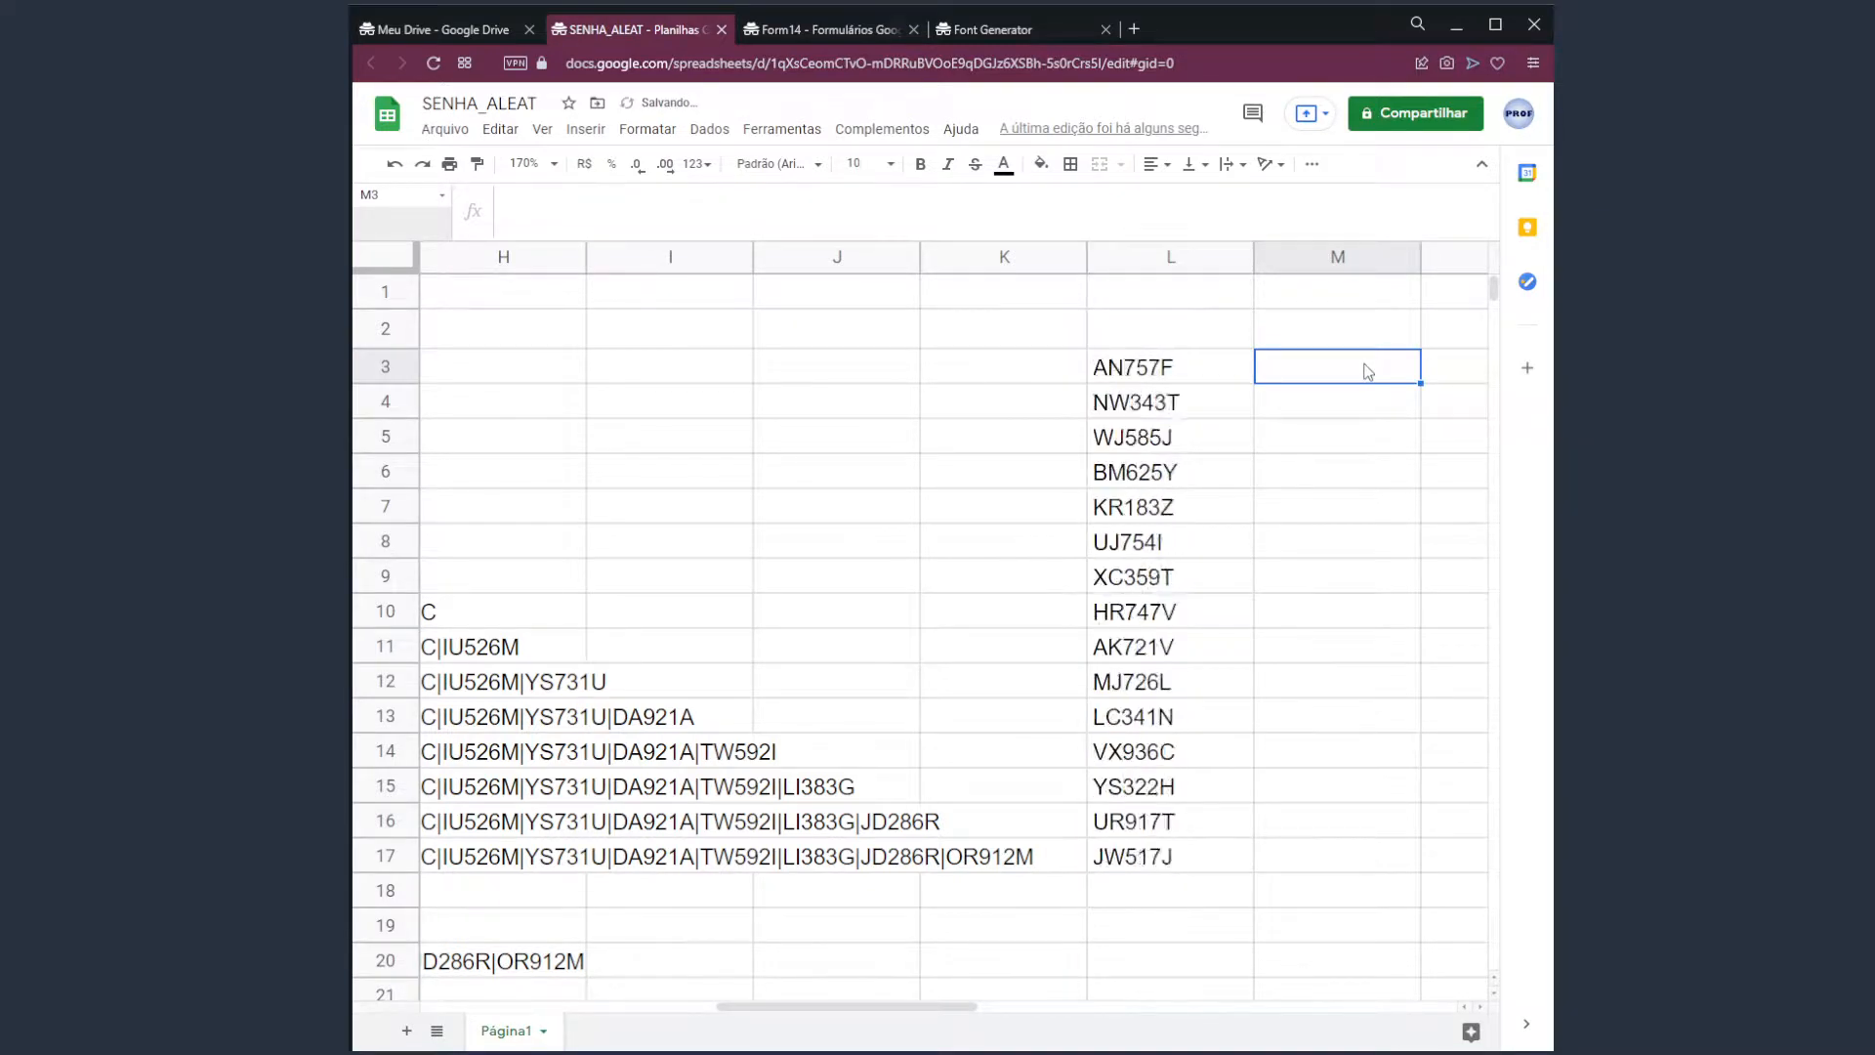
key(Delete)
key(Delete)
key(Delete)
key(Delete)
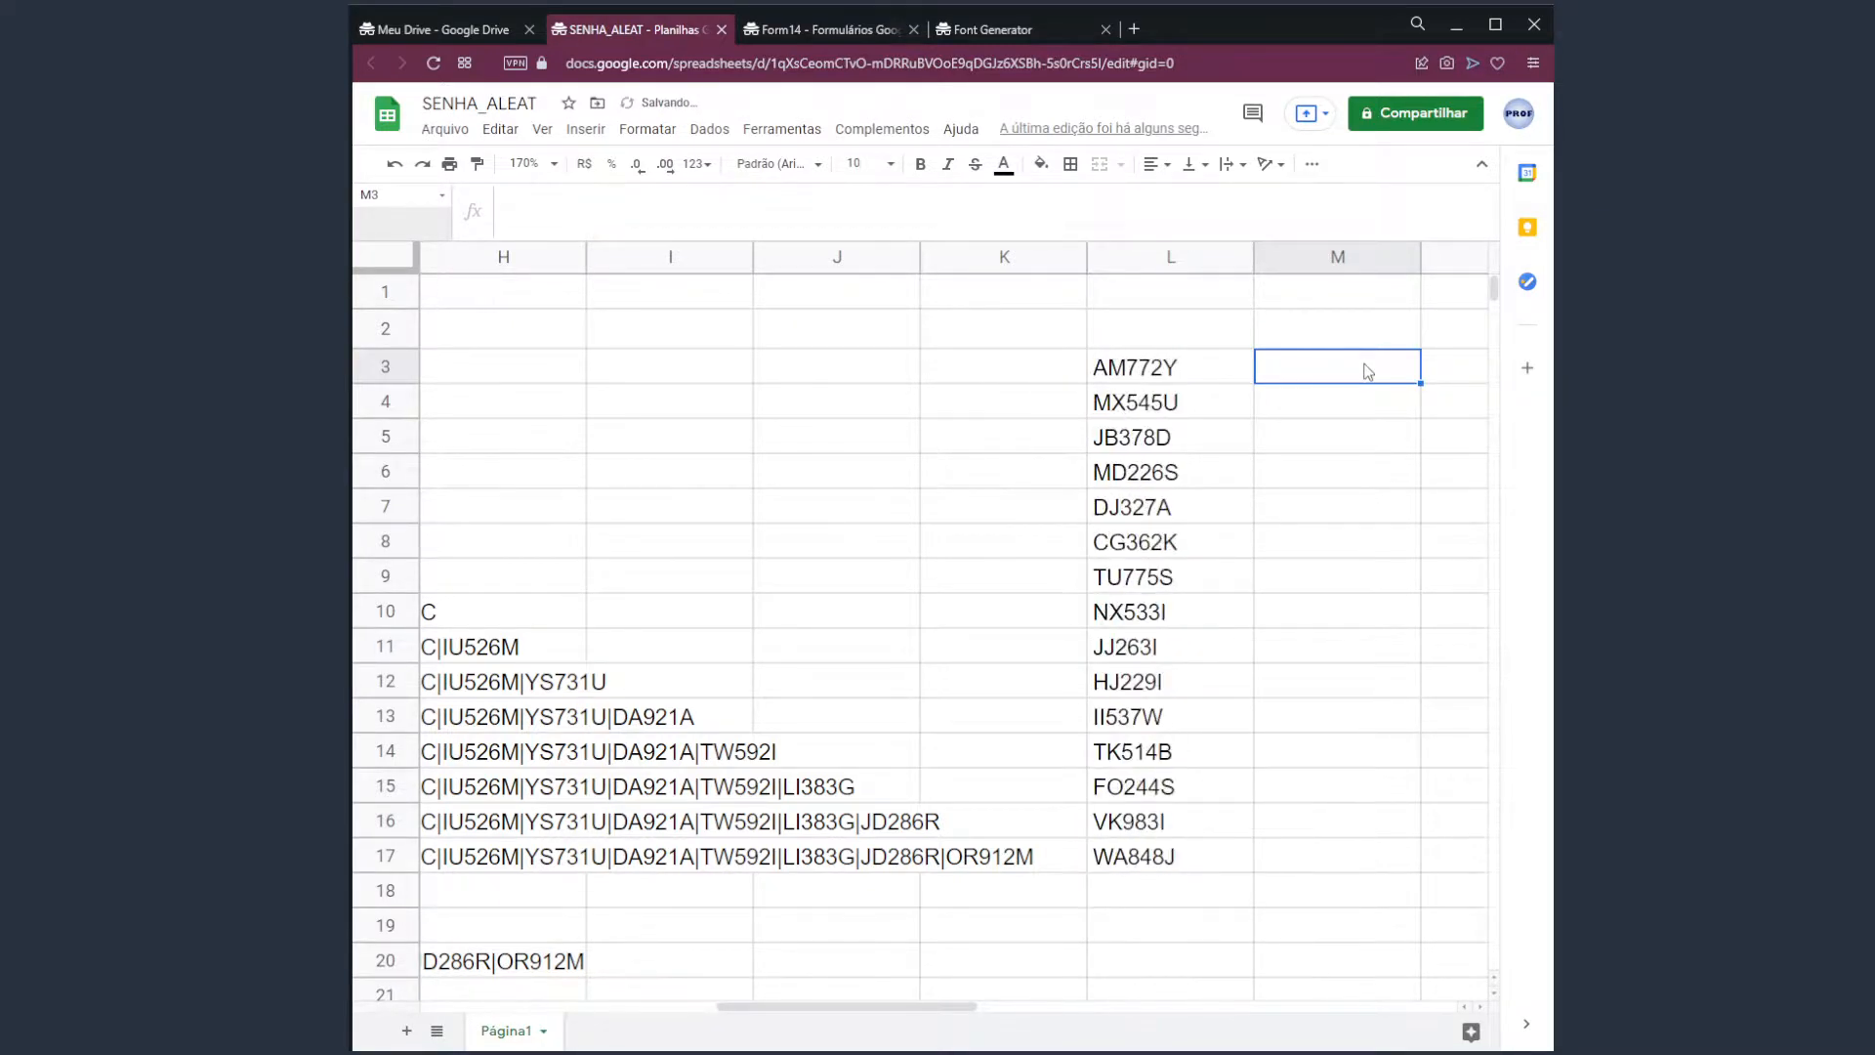
key(Delete)
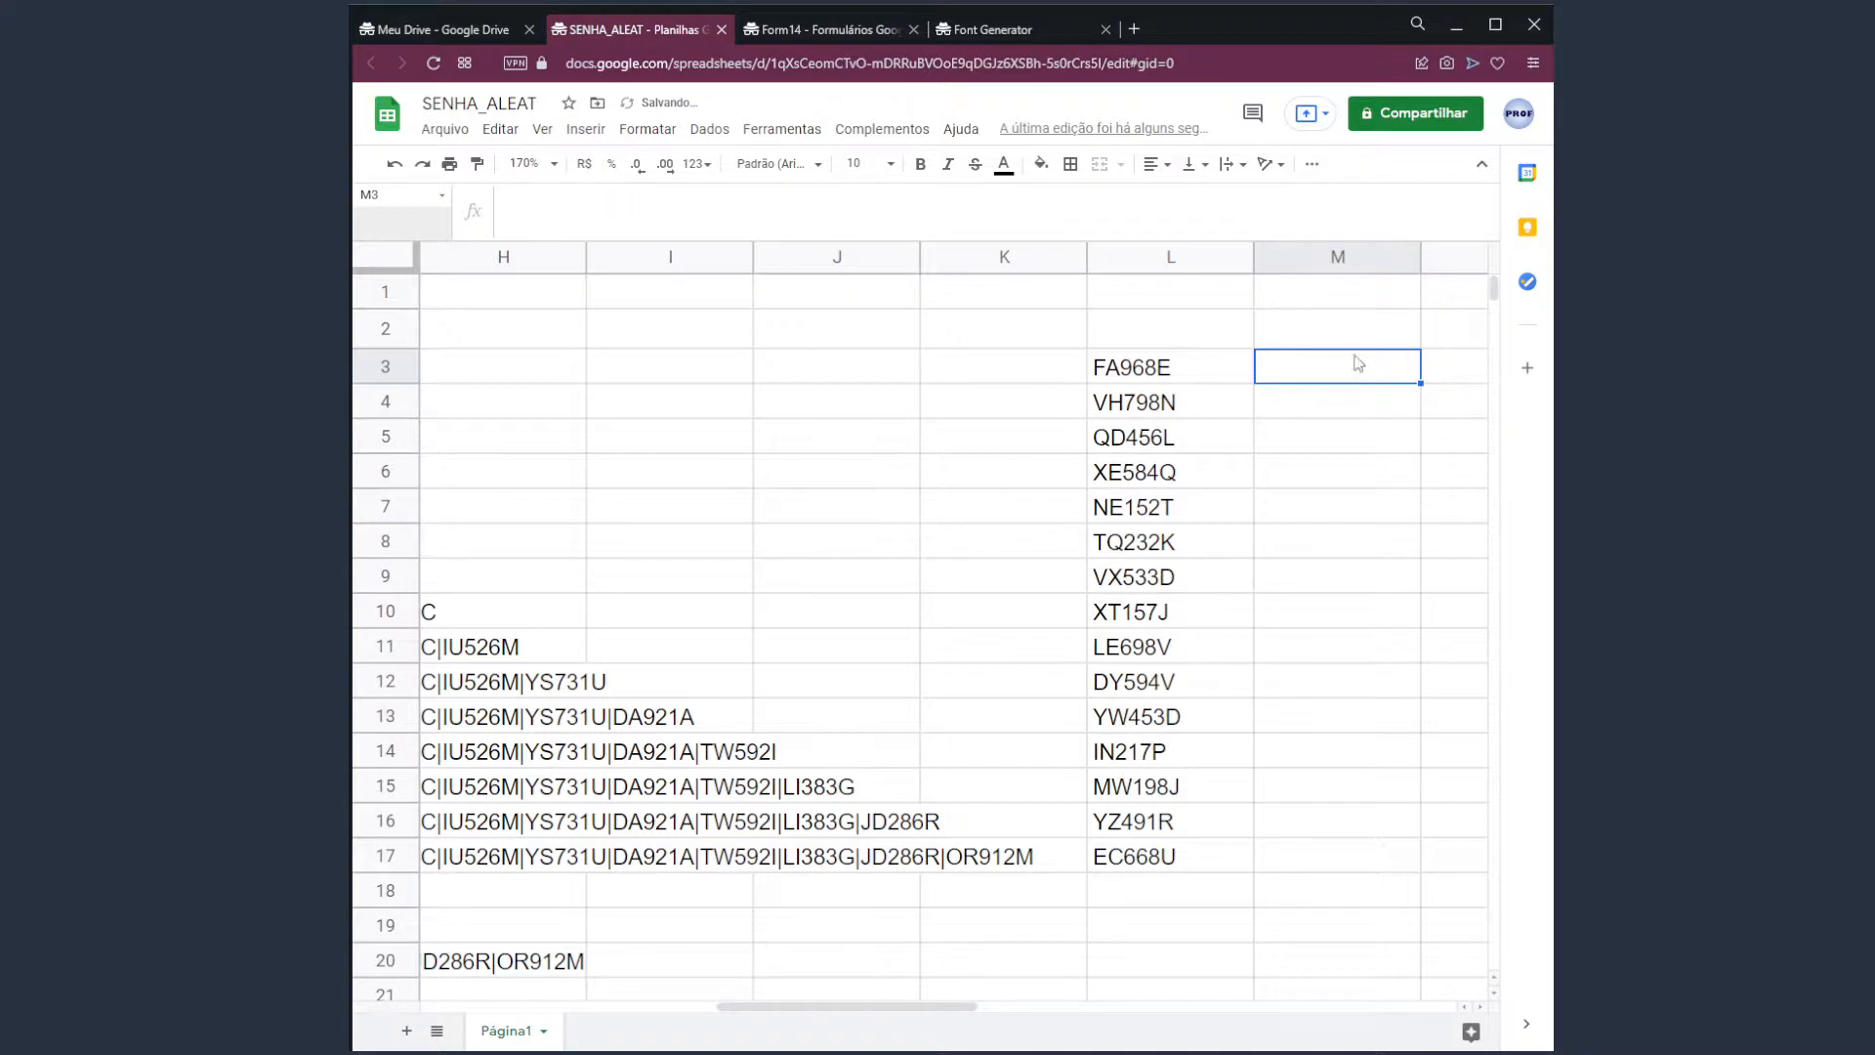
Copy the 15 new codes in L3:L17 and select C3 as the destination.
drag(1190, 373, 1165, 852)
key(ctrl+c)
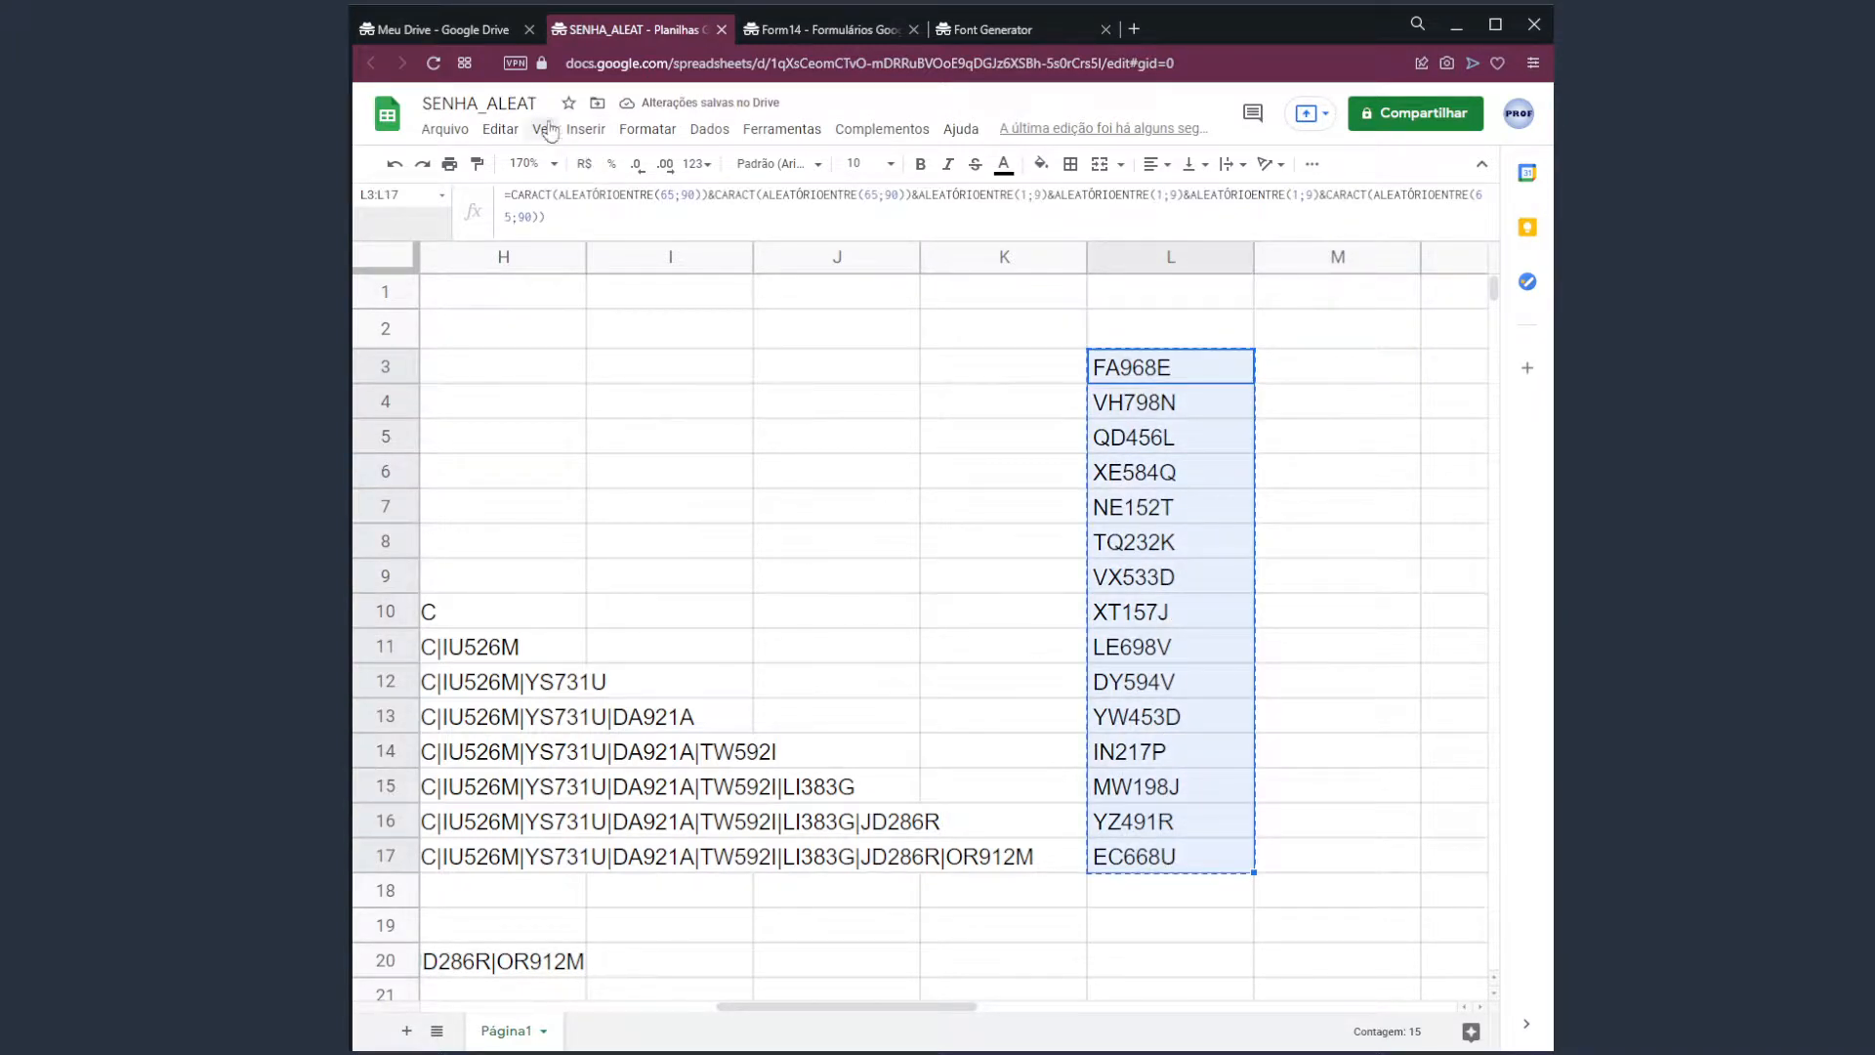
click(501, 129)
click(574, 293)
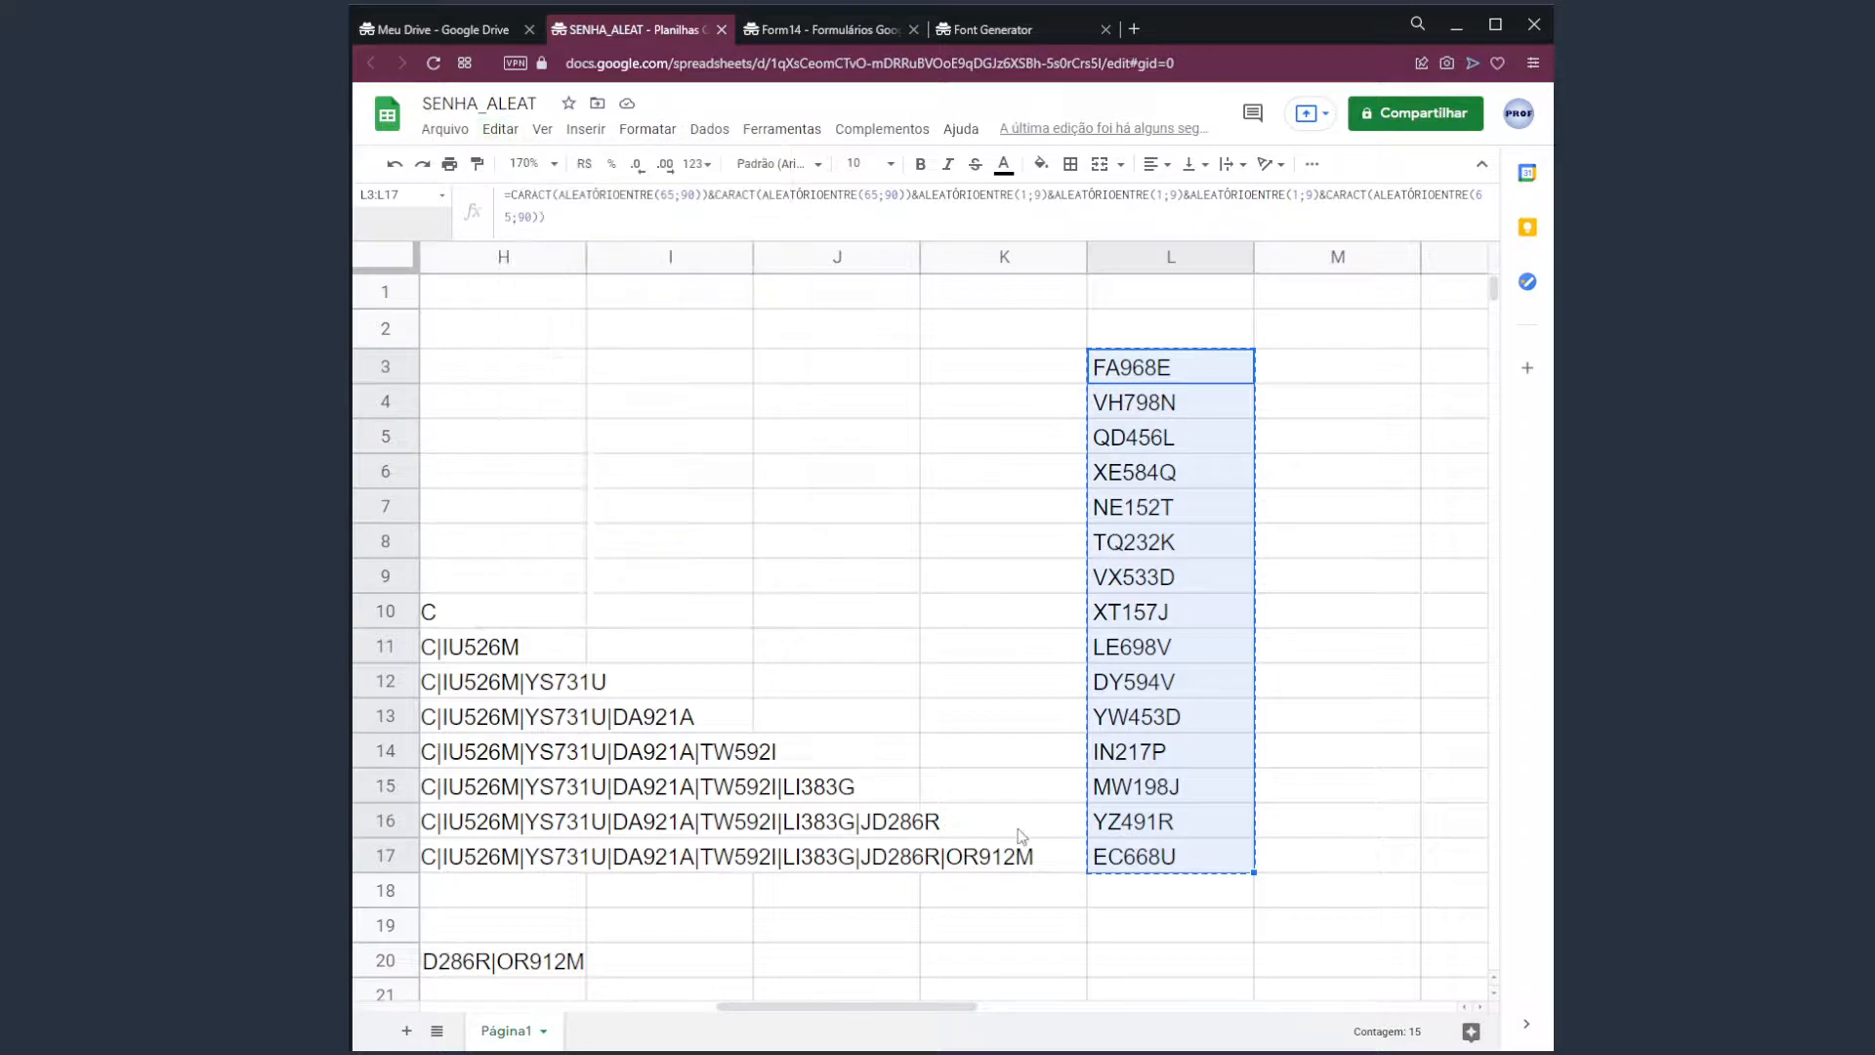
drag(957, 1001, 678, 1006)
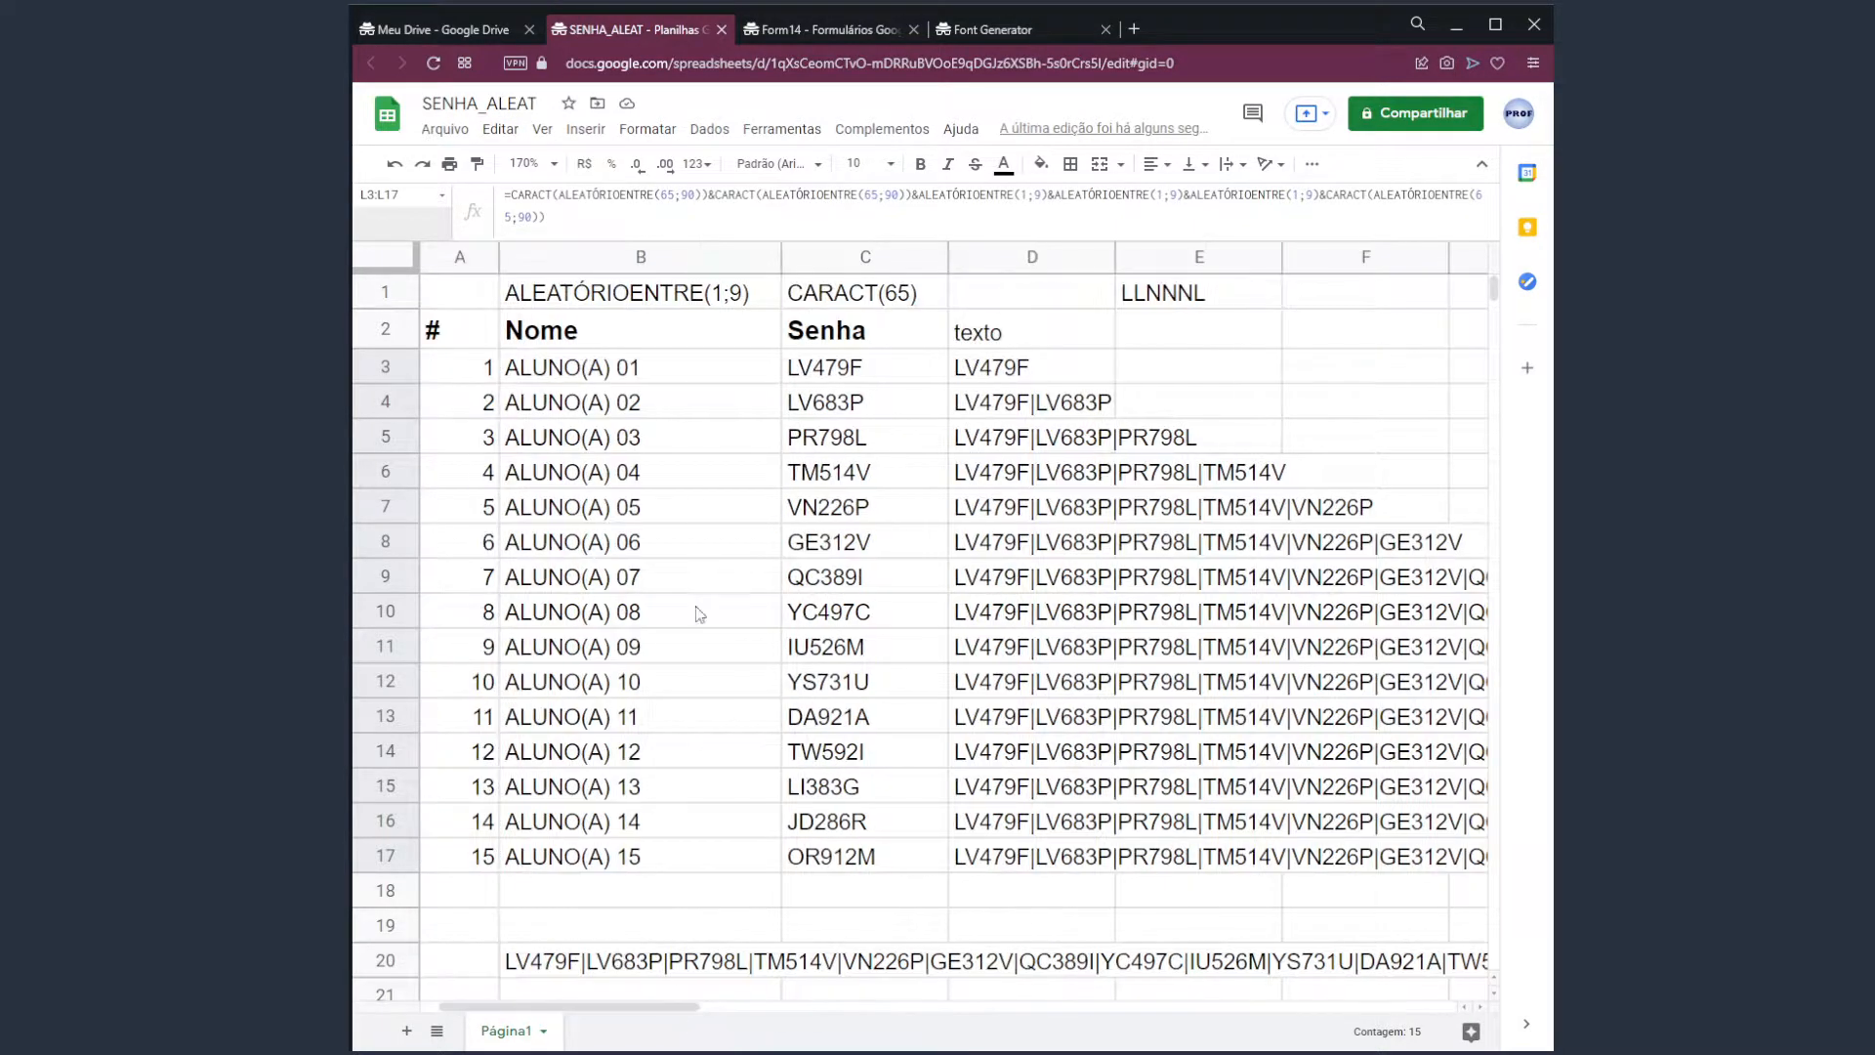
click(824, 377)
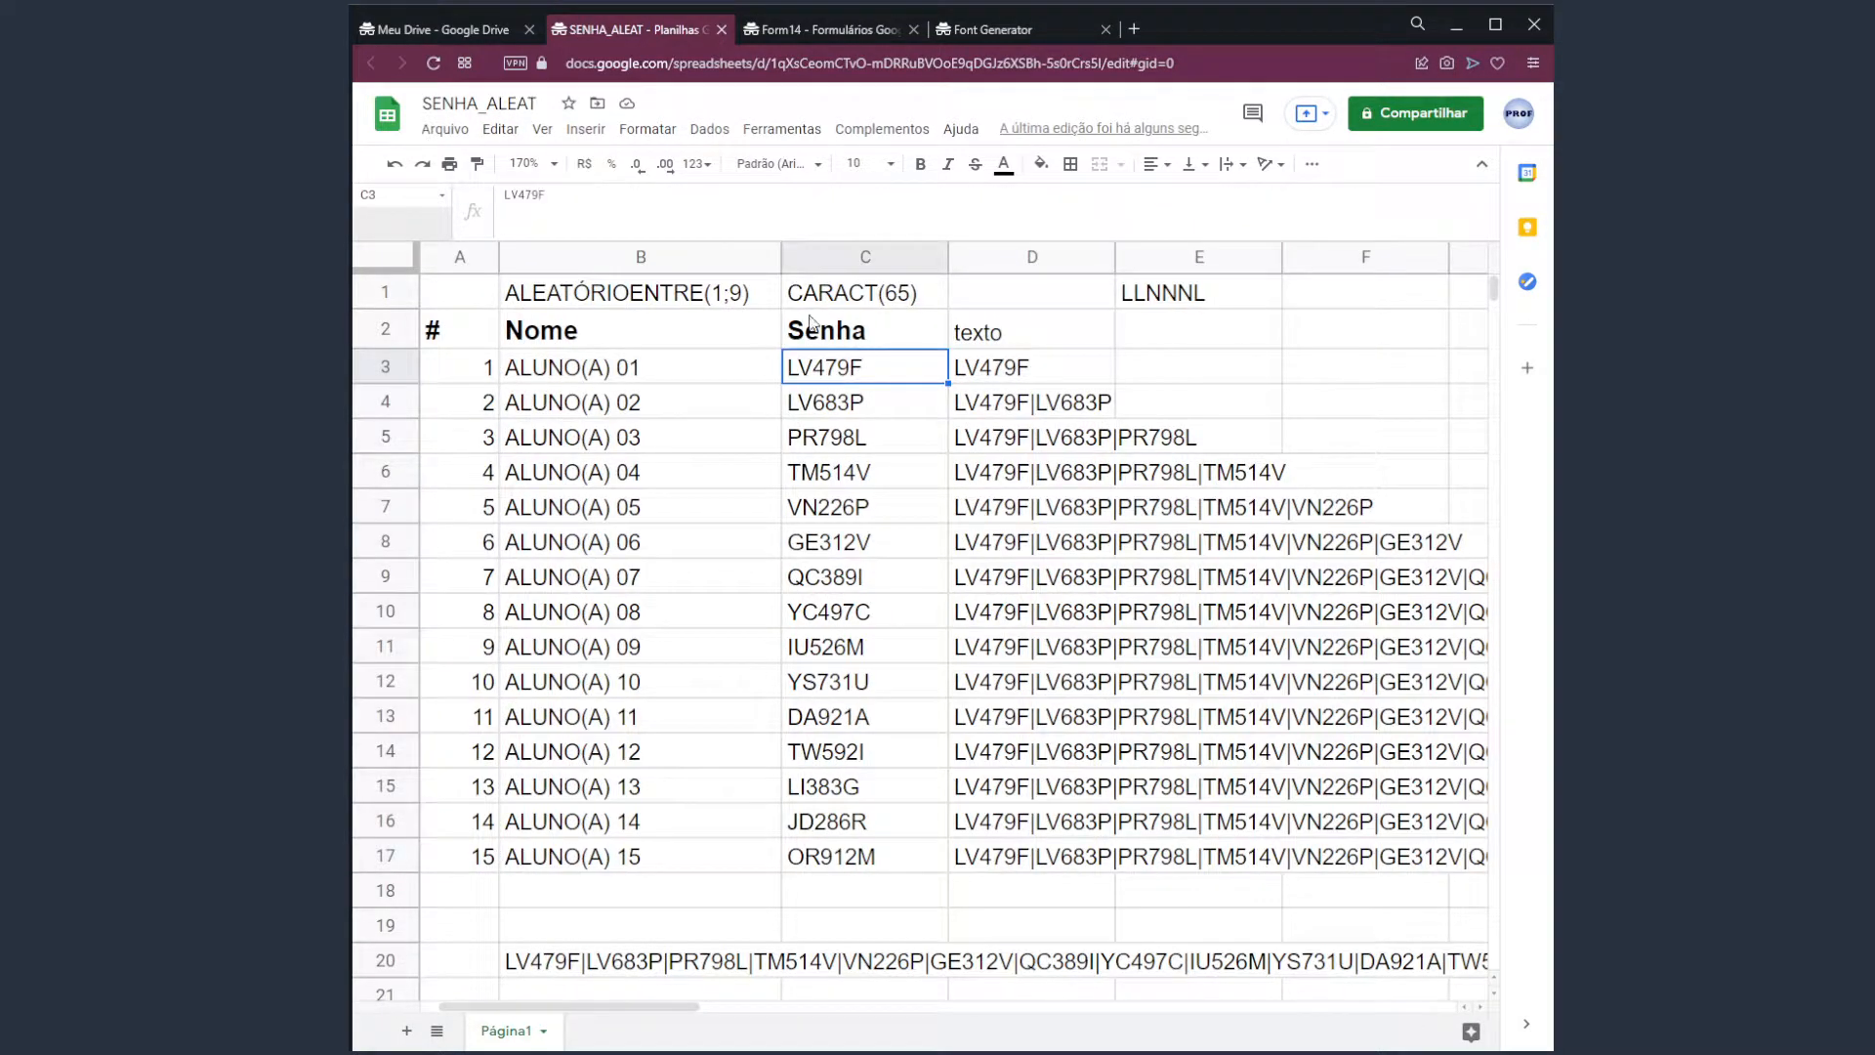
click(500, 129)
Paste the copied codes into C3:C17 as values only, then inspect D3 and D4.
mouse_move(684, 342)
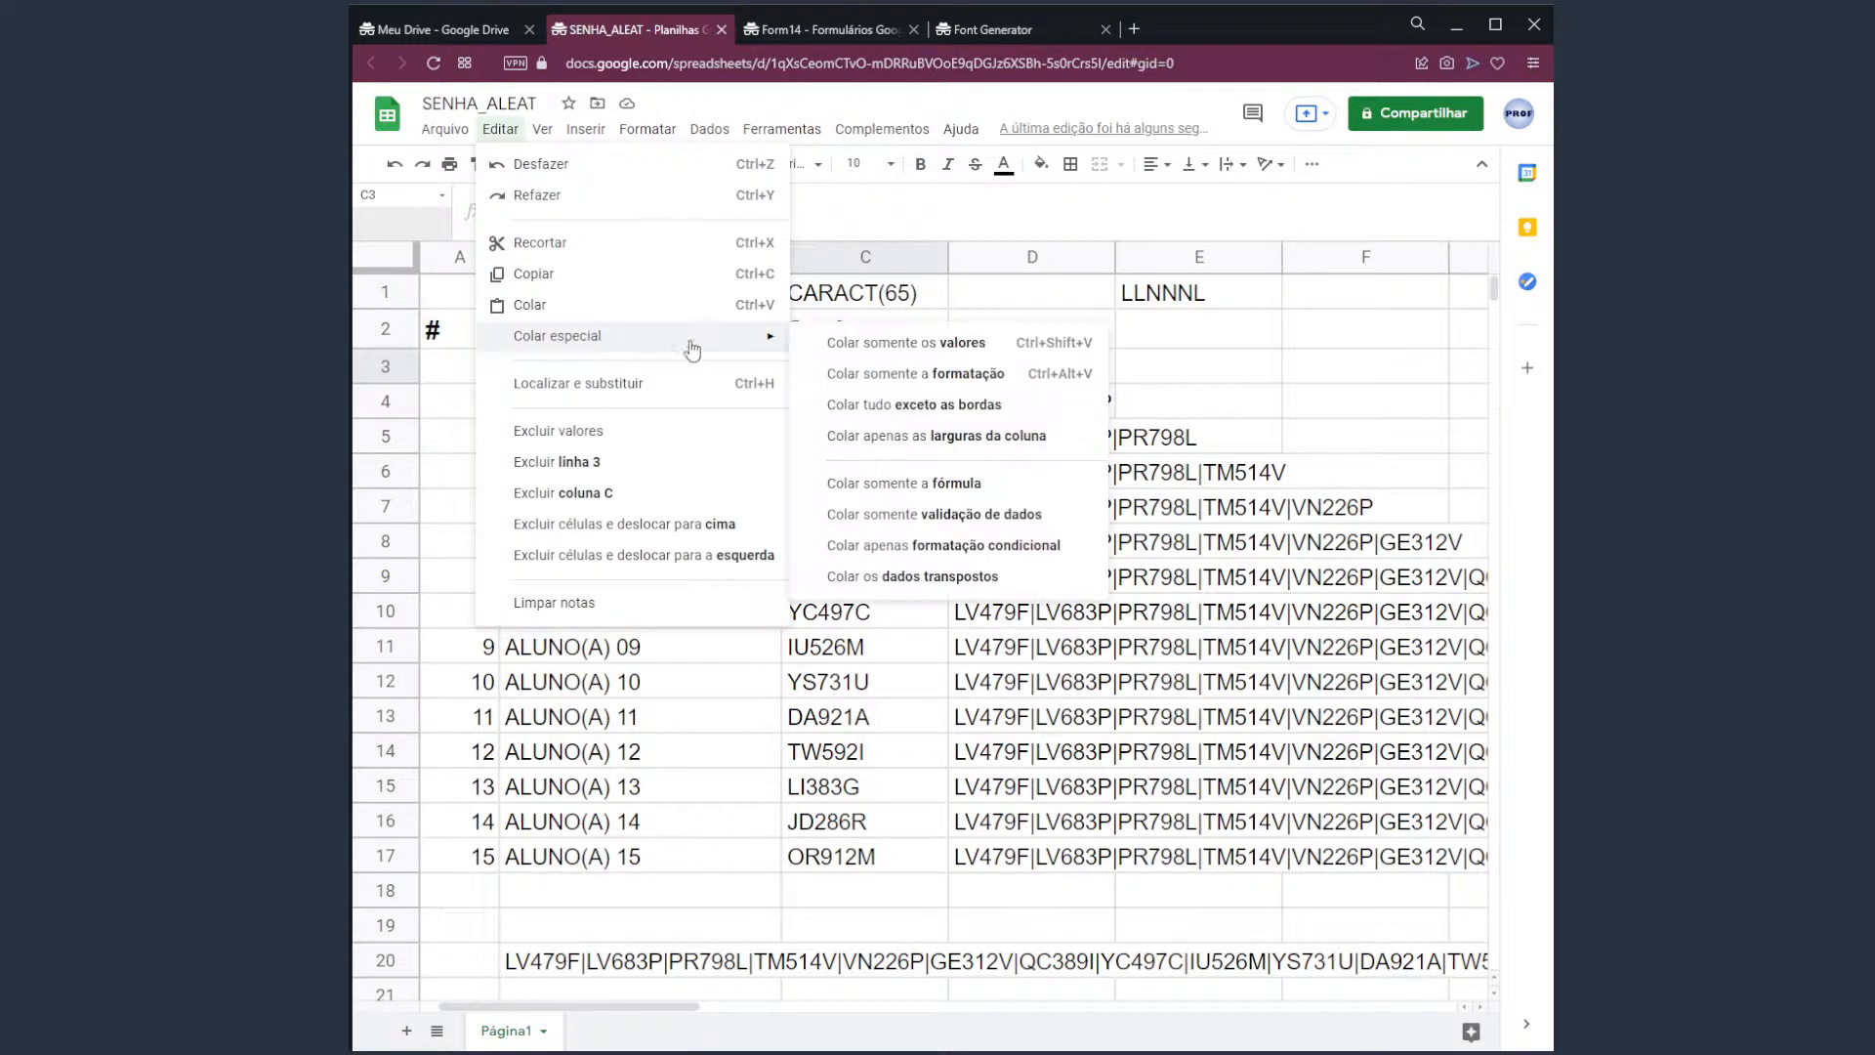
click(884, 347)
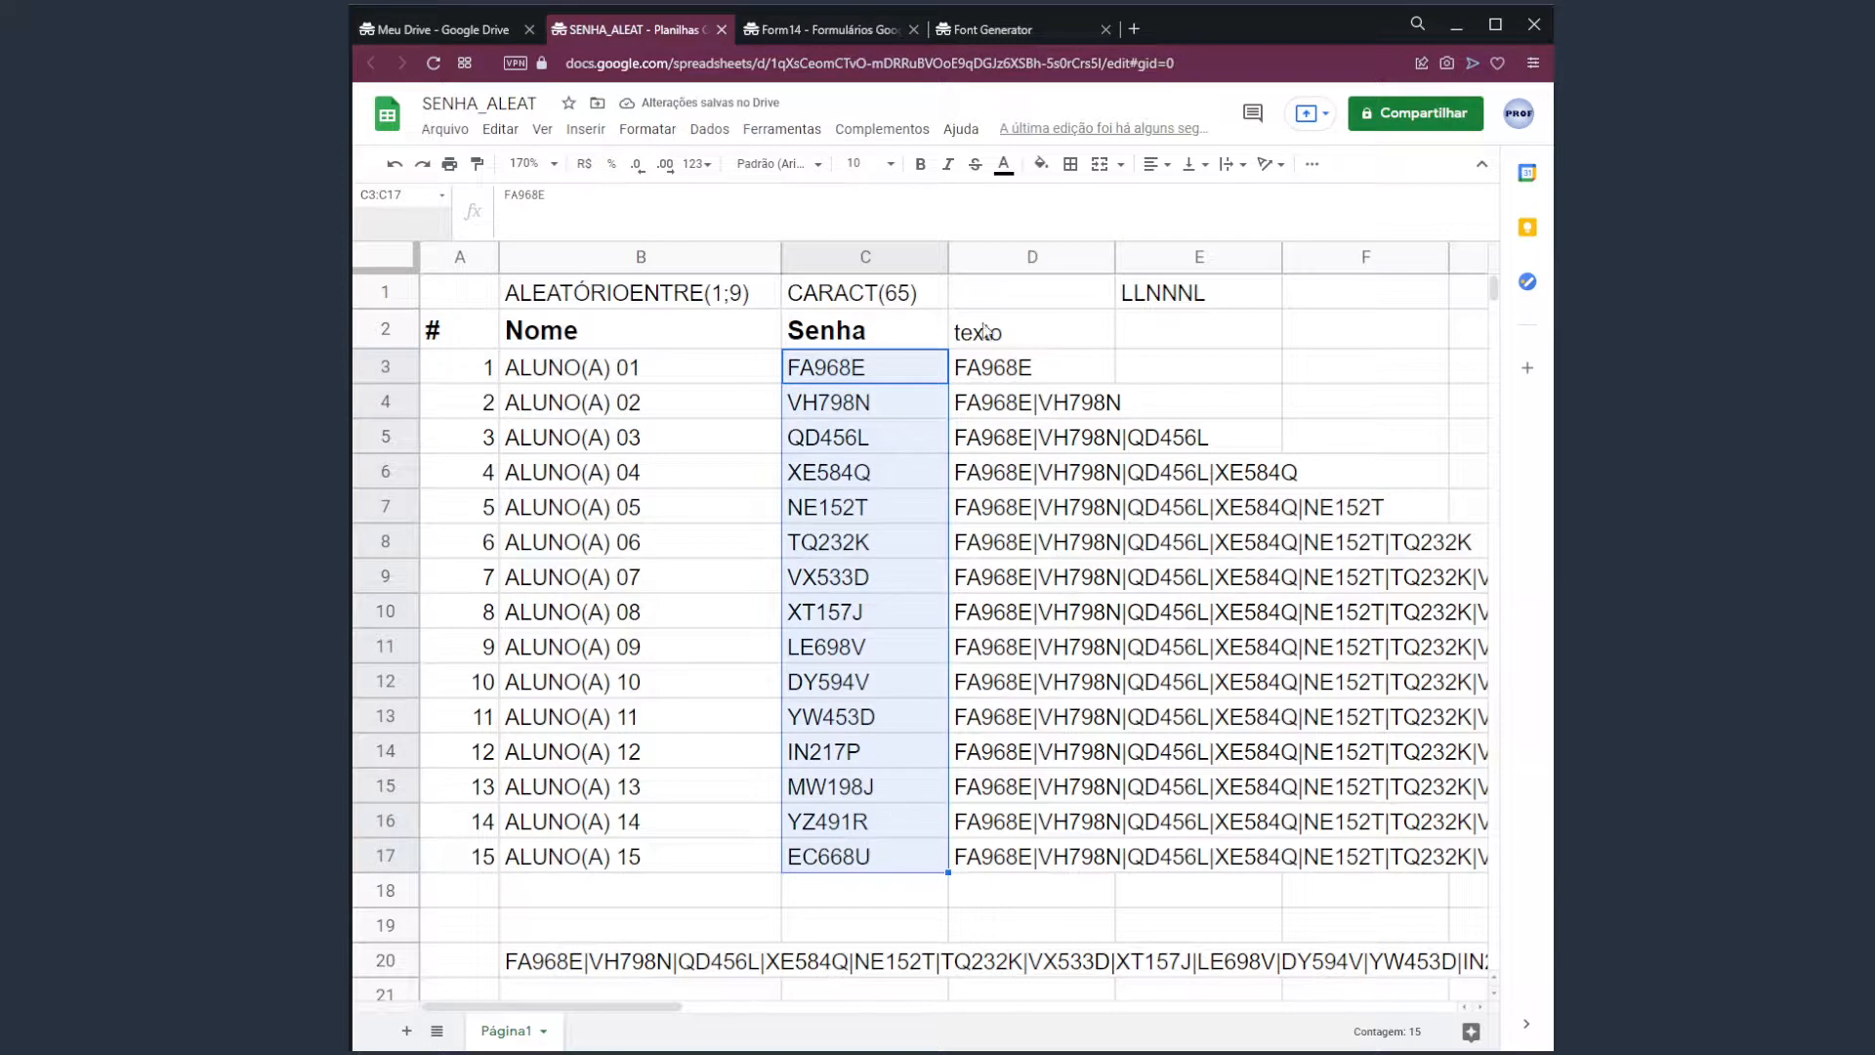
click(1006, 375)
drag(1025, 369, 1021, 398)
click(1008, 372)
click(1009, 413)
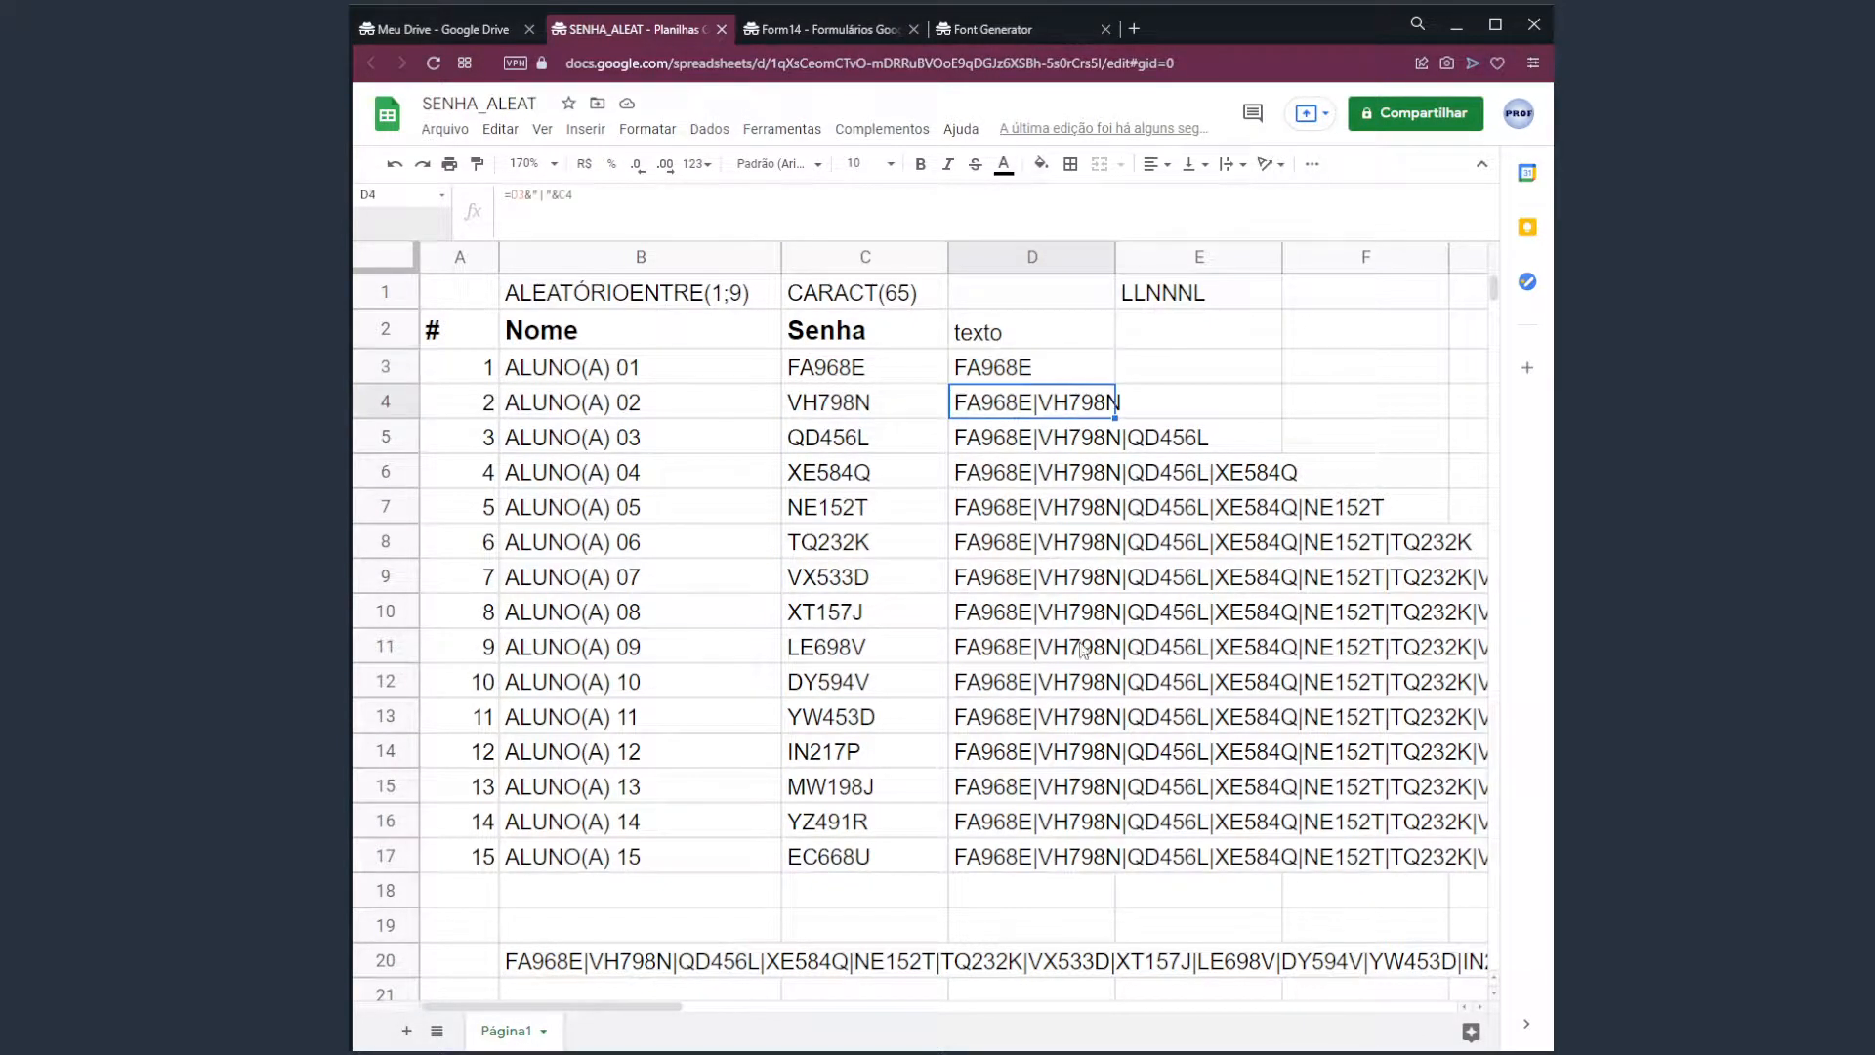
click(553, 956)
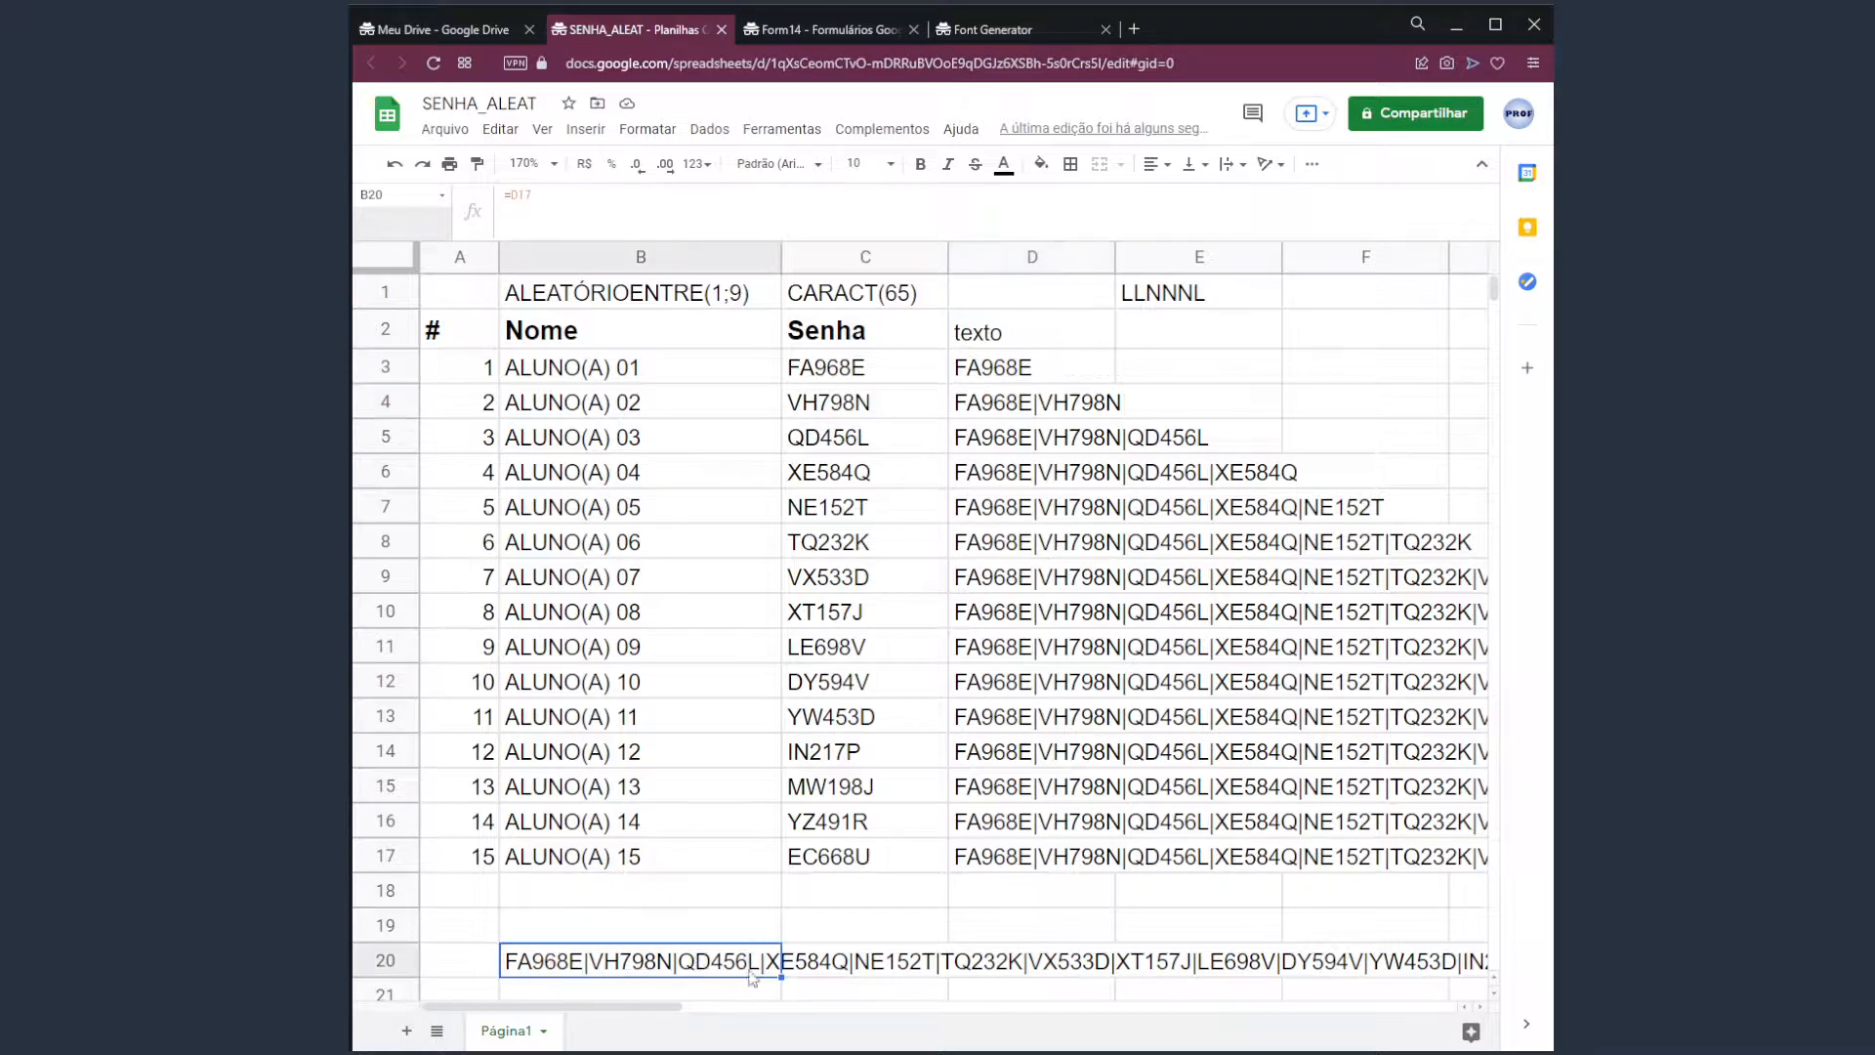
mouse_move(610, 1006)
mouse_down()
mouse_move(811, 1010)
mouse_move(626, 1006)
mouse_up()
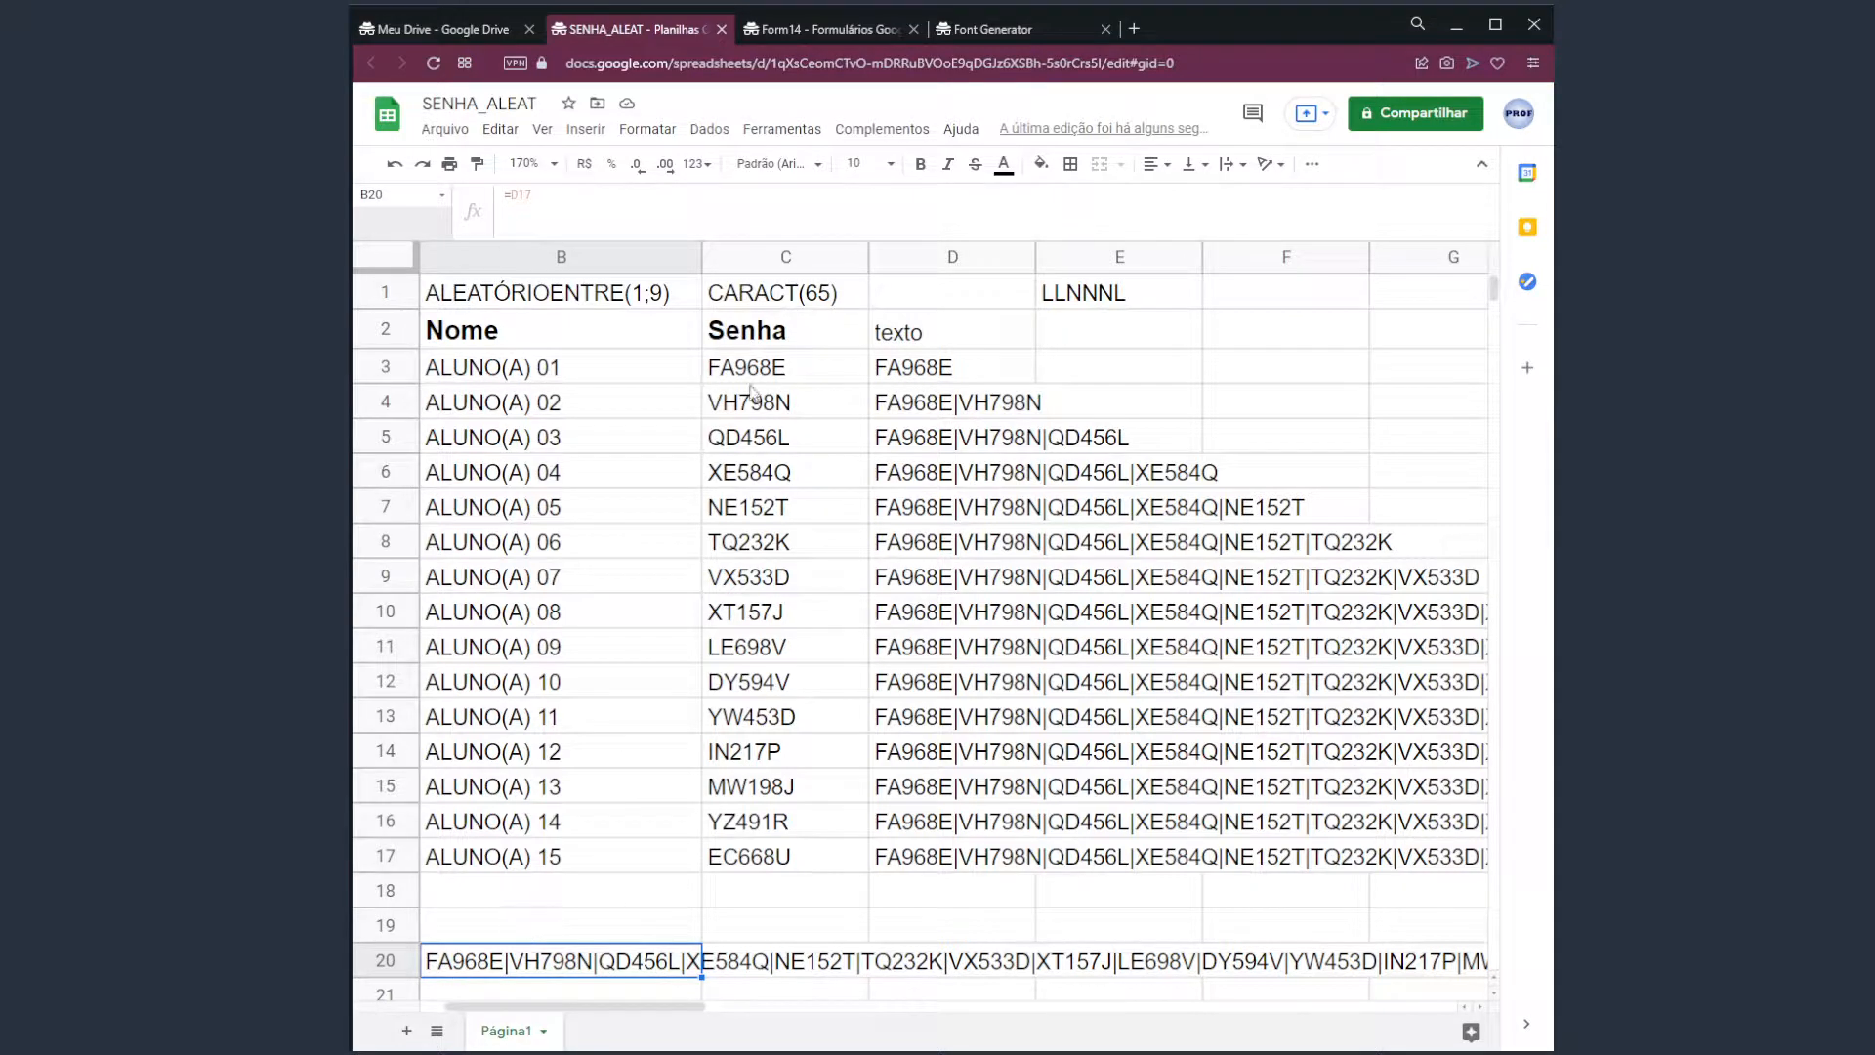
click(794, 379)
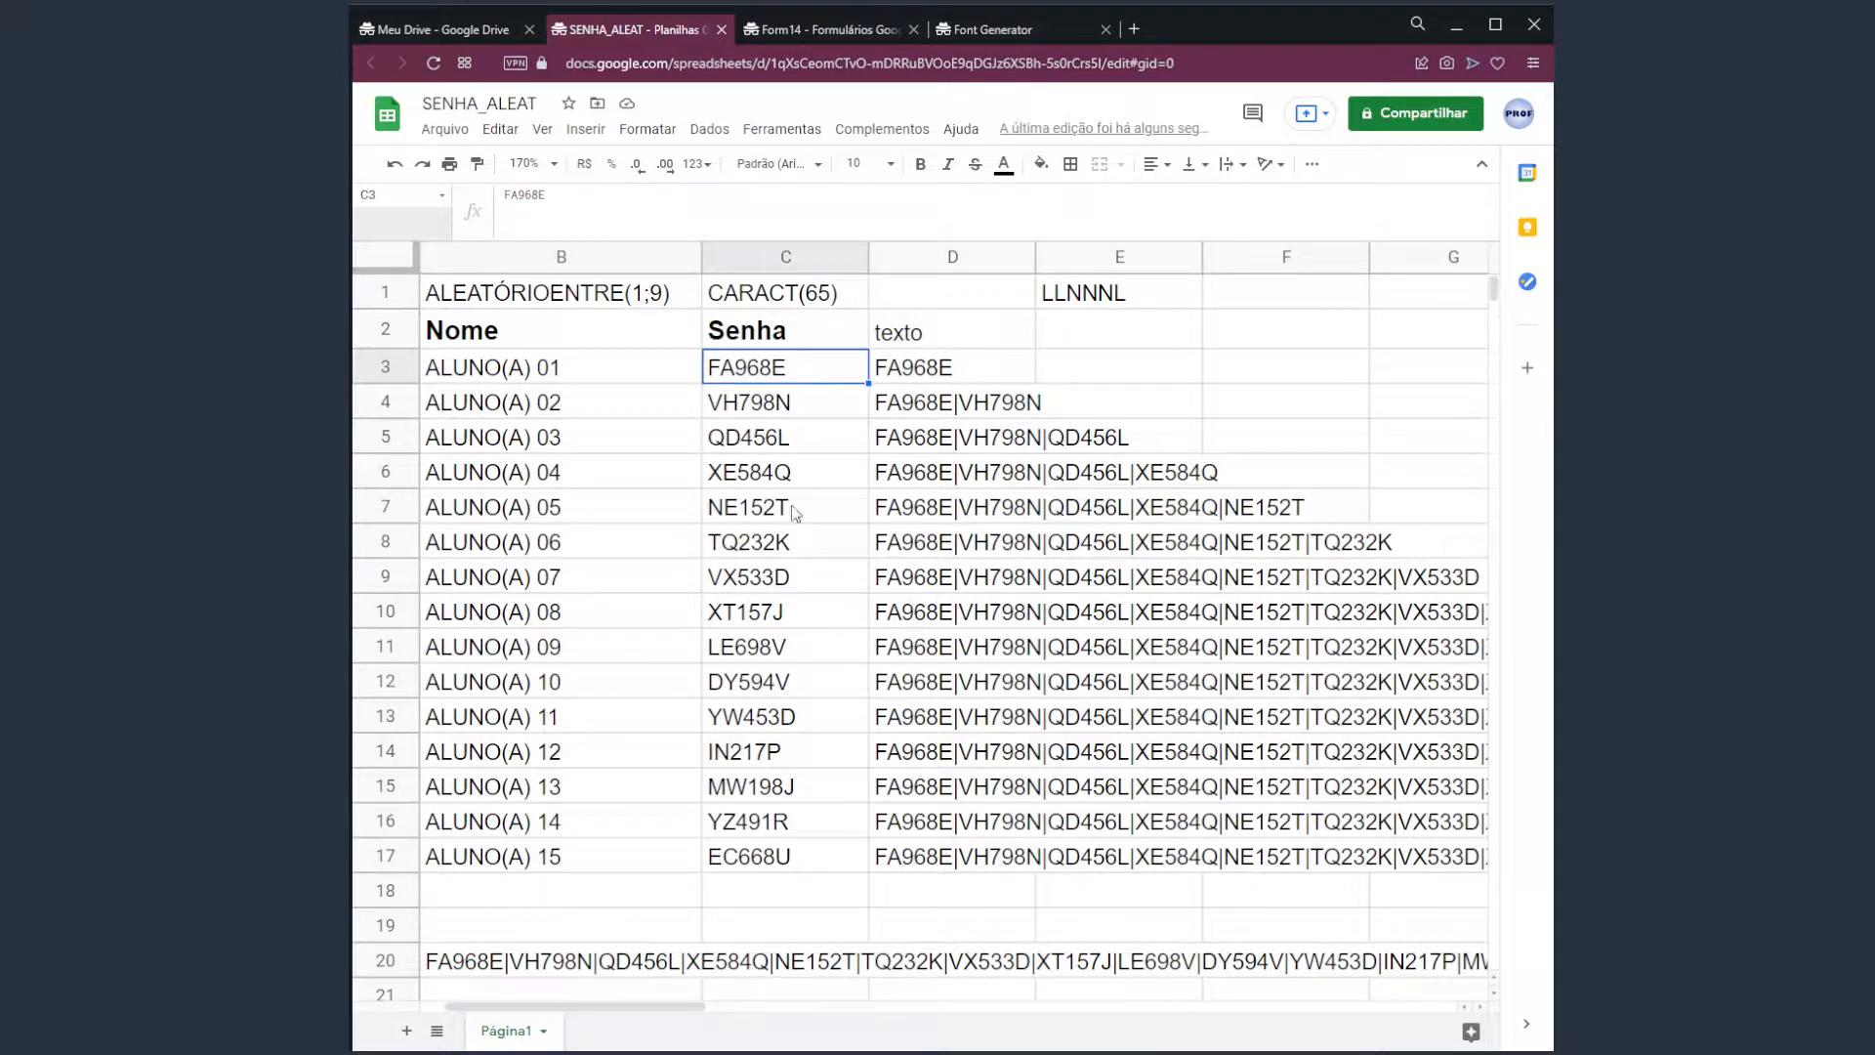
click(721, 868)
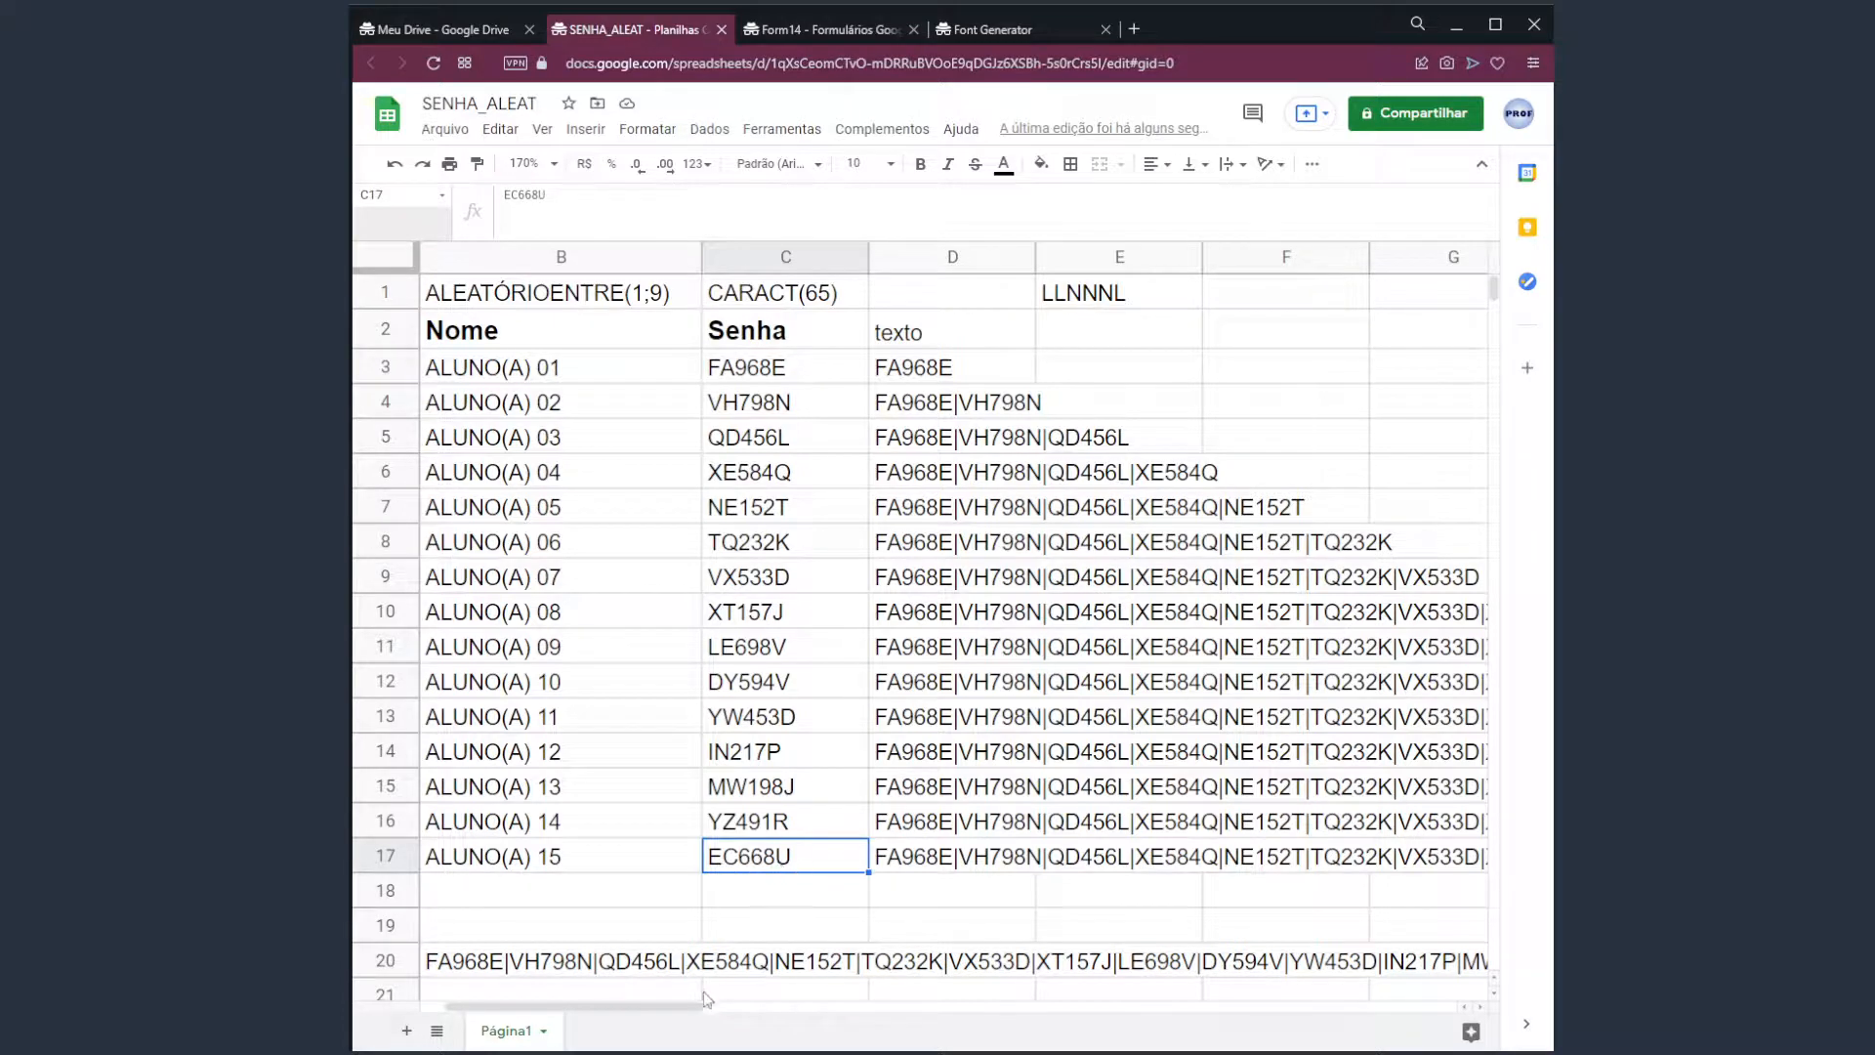
drag(703, 1006, 896, 1006)
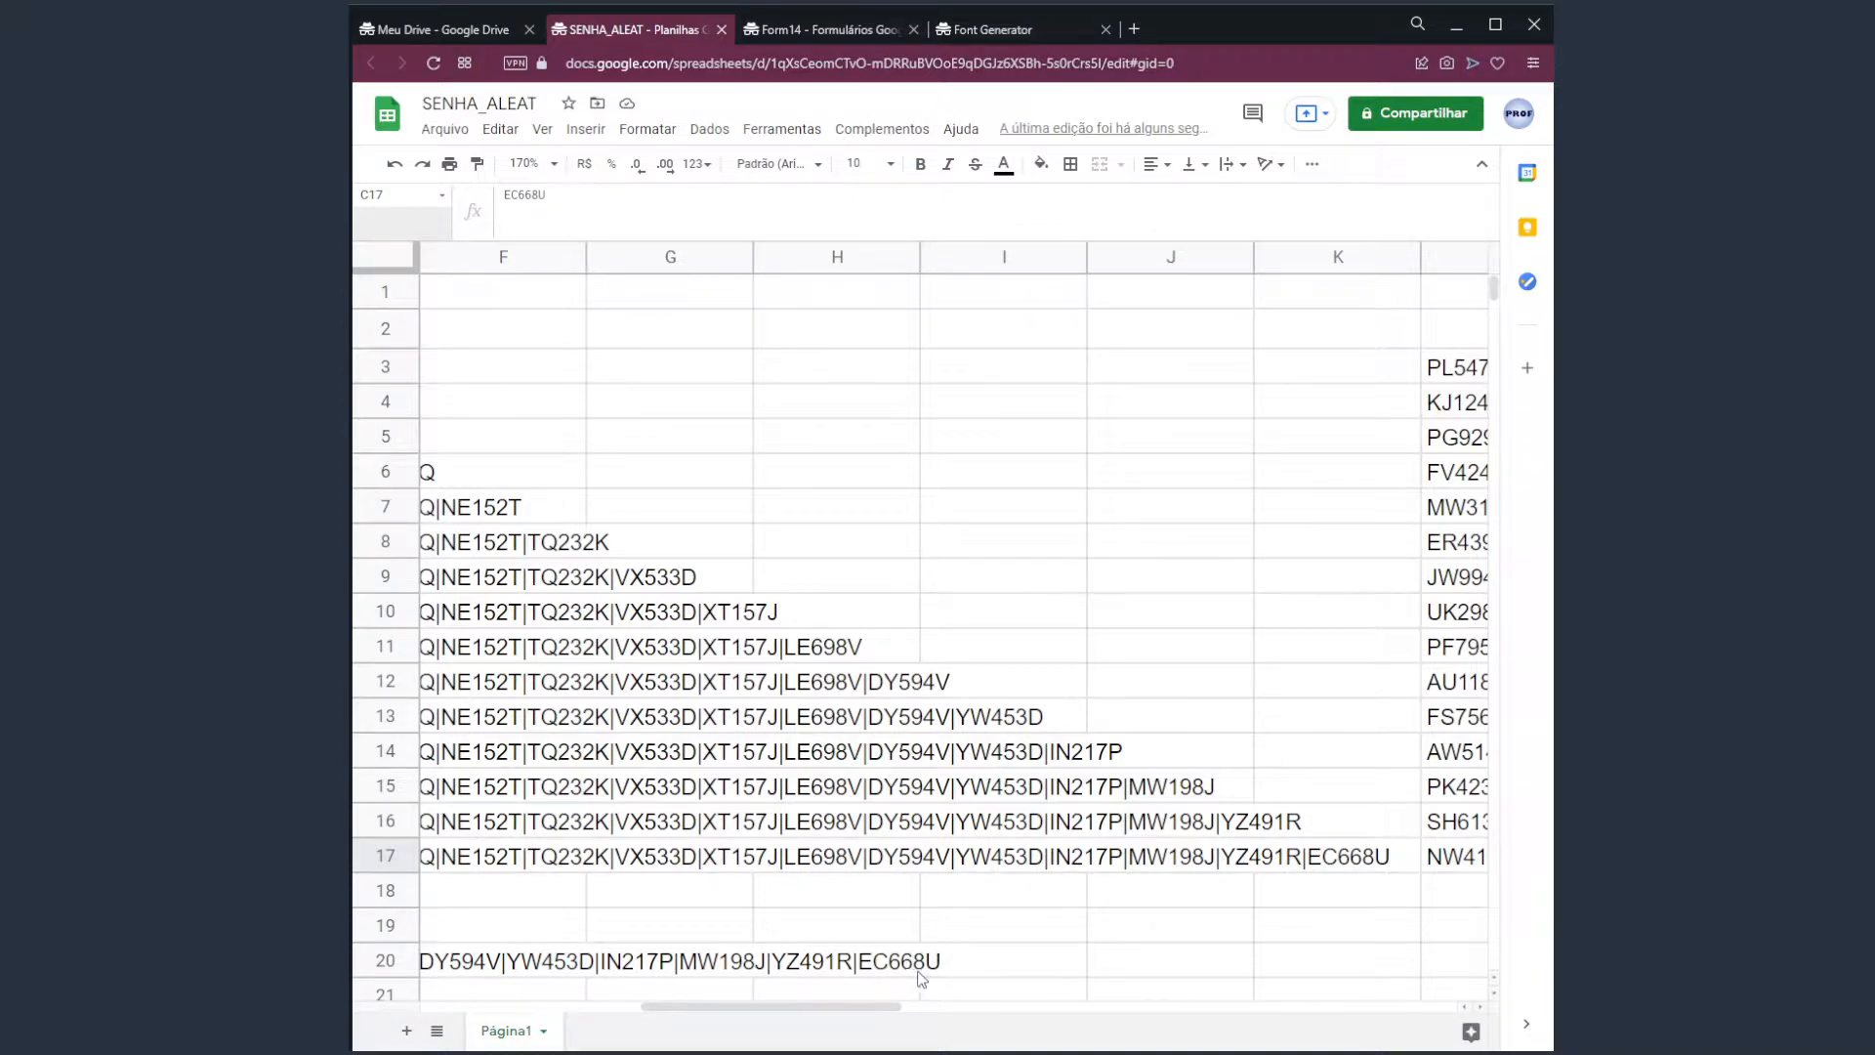
Regenerate the column L codes and paste L3:L17 as values only into C3:C17.
drag(830, 1005, 987, 1006)
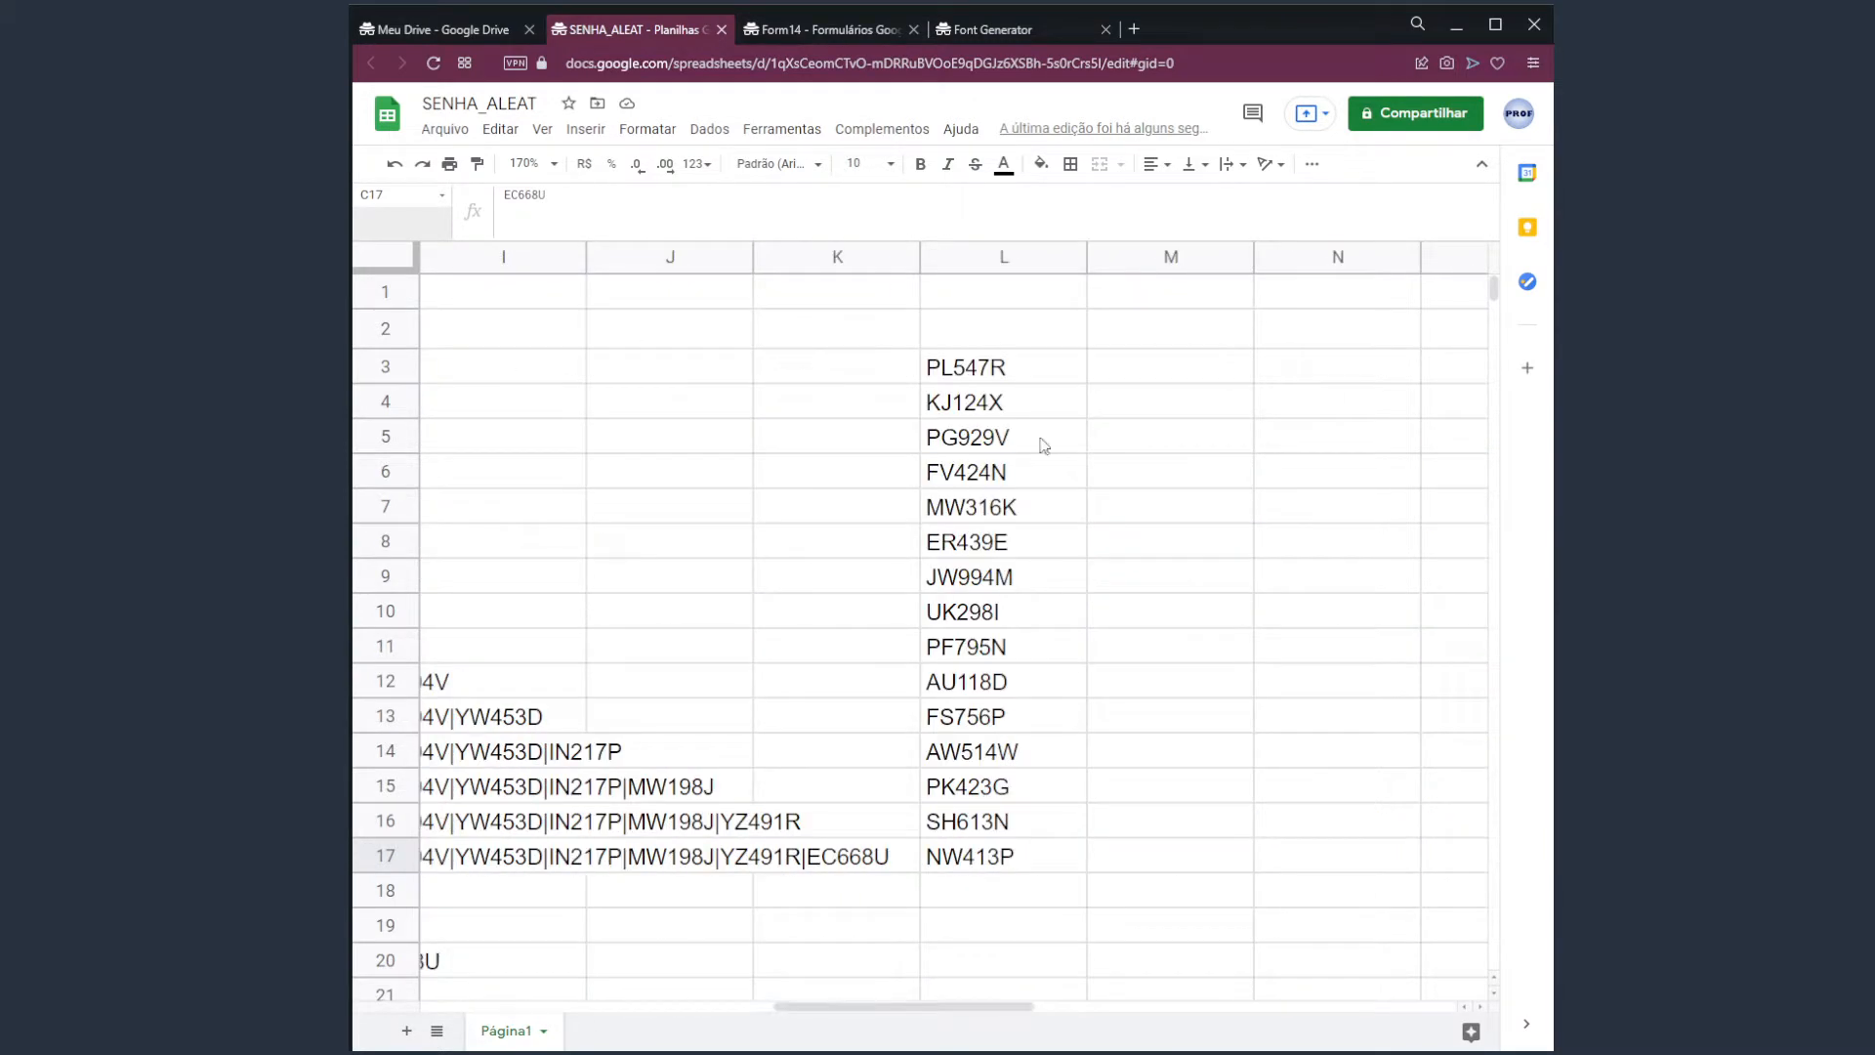
click(1132, 380)
key(Delete)
key(Delete)
key(Delete)
key(Delete)
key(Delete)
key(Delete)
key(Delete)
key(Delete)
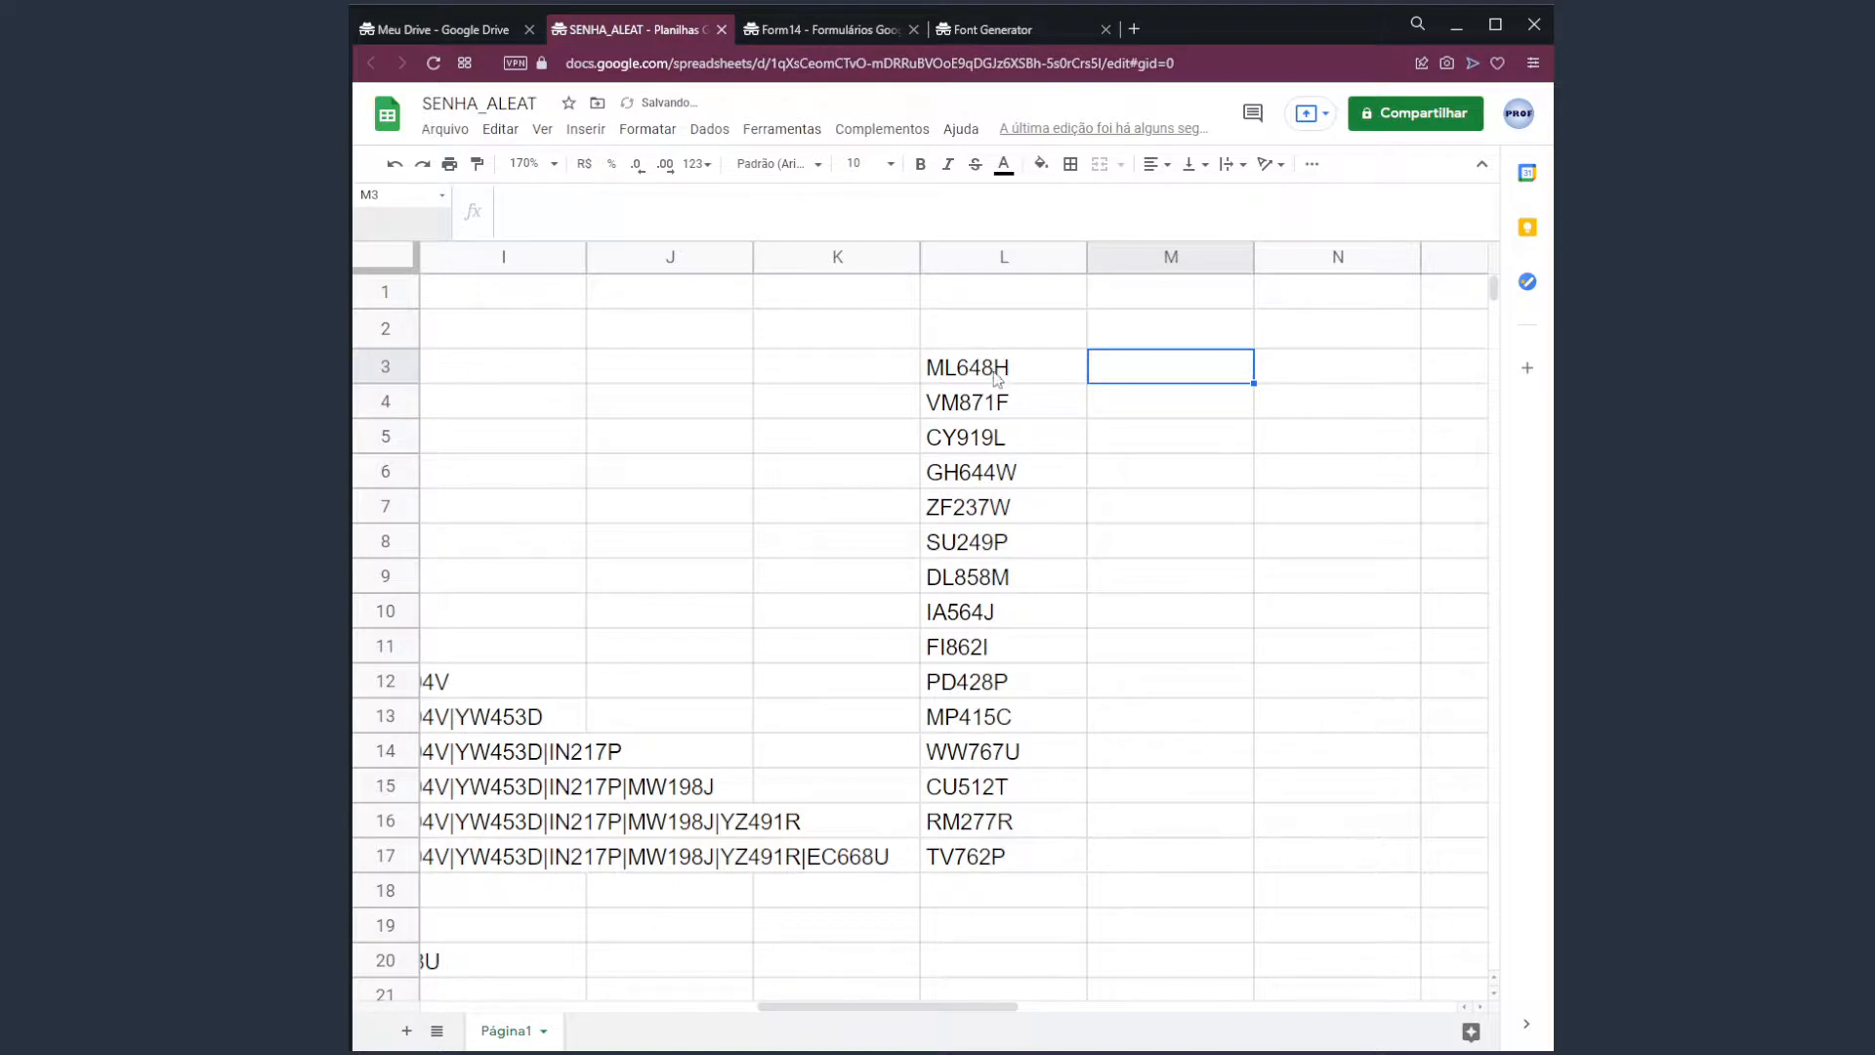
drag(998, 379, 1016, 859)
key(ctrl+c)
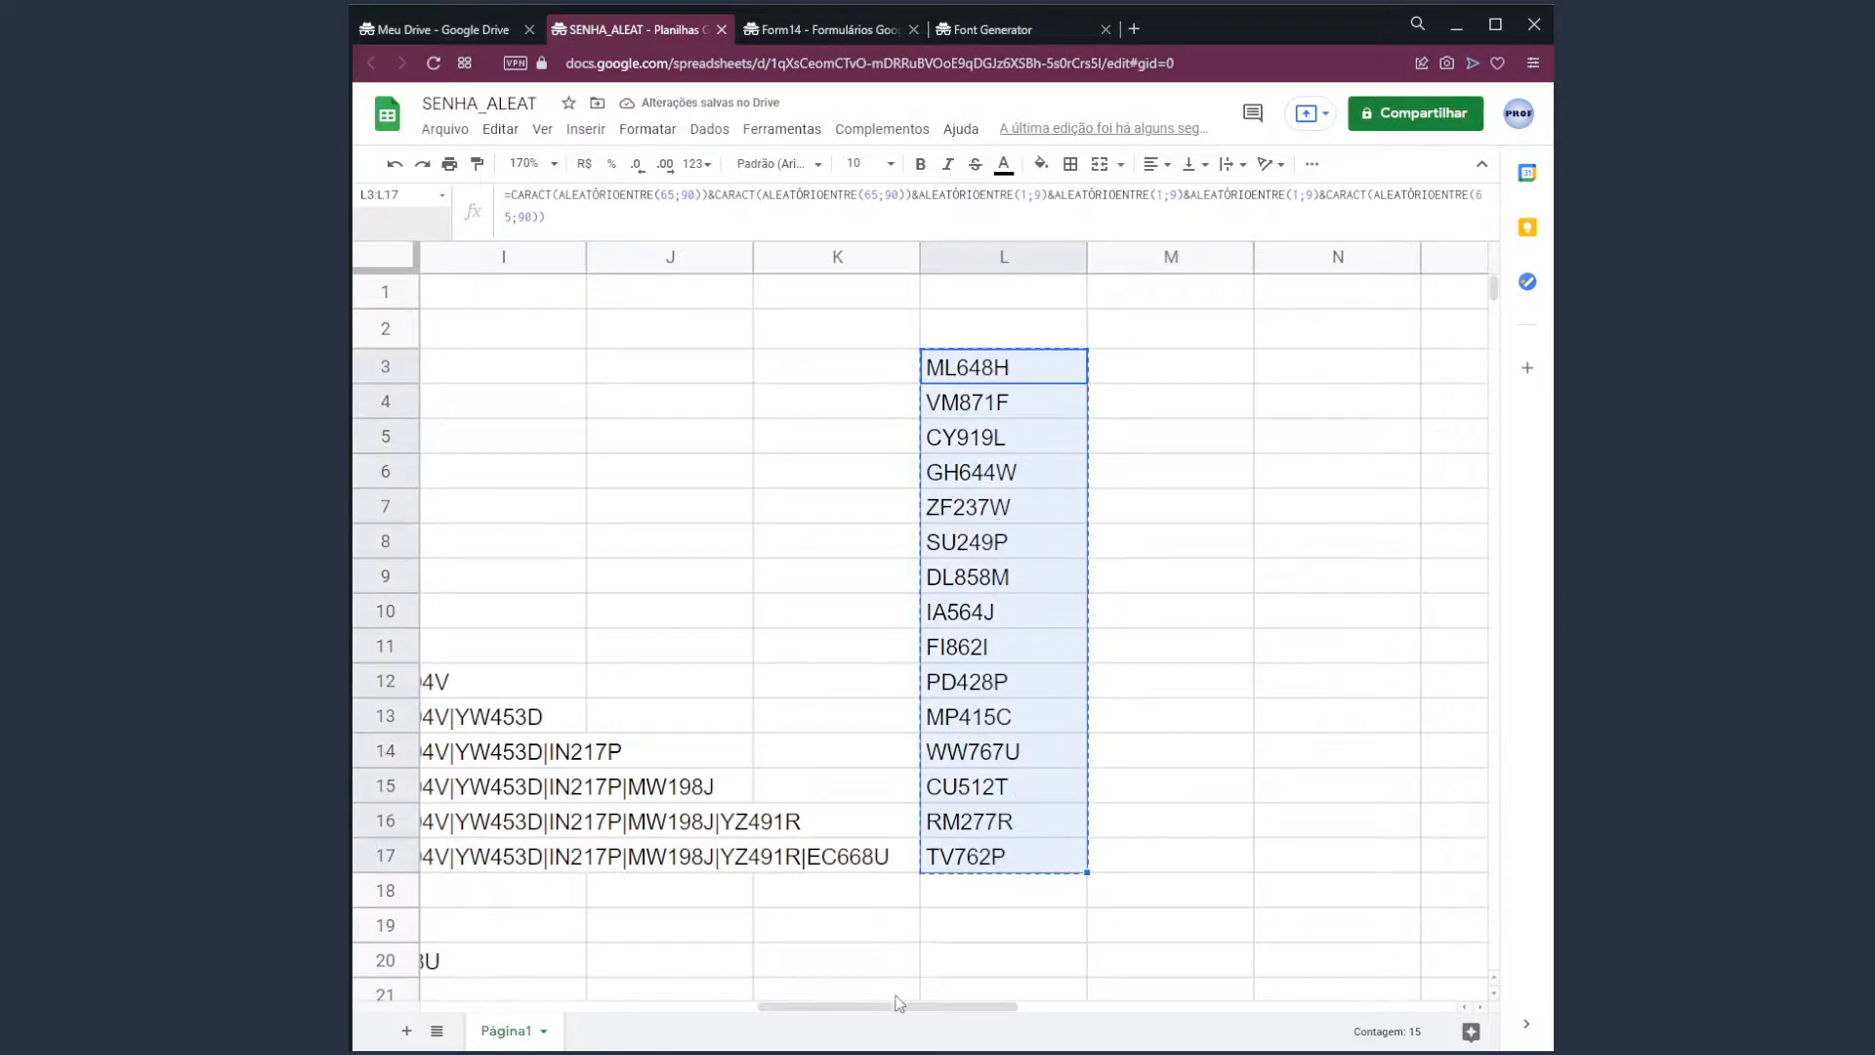
drag(906, 1020, 628, 1021)
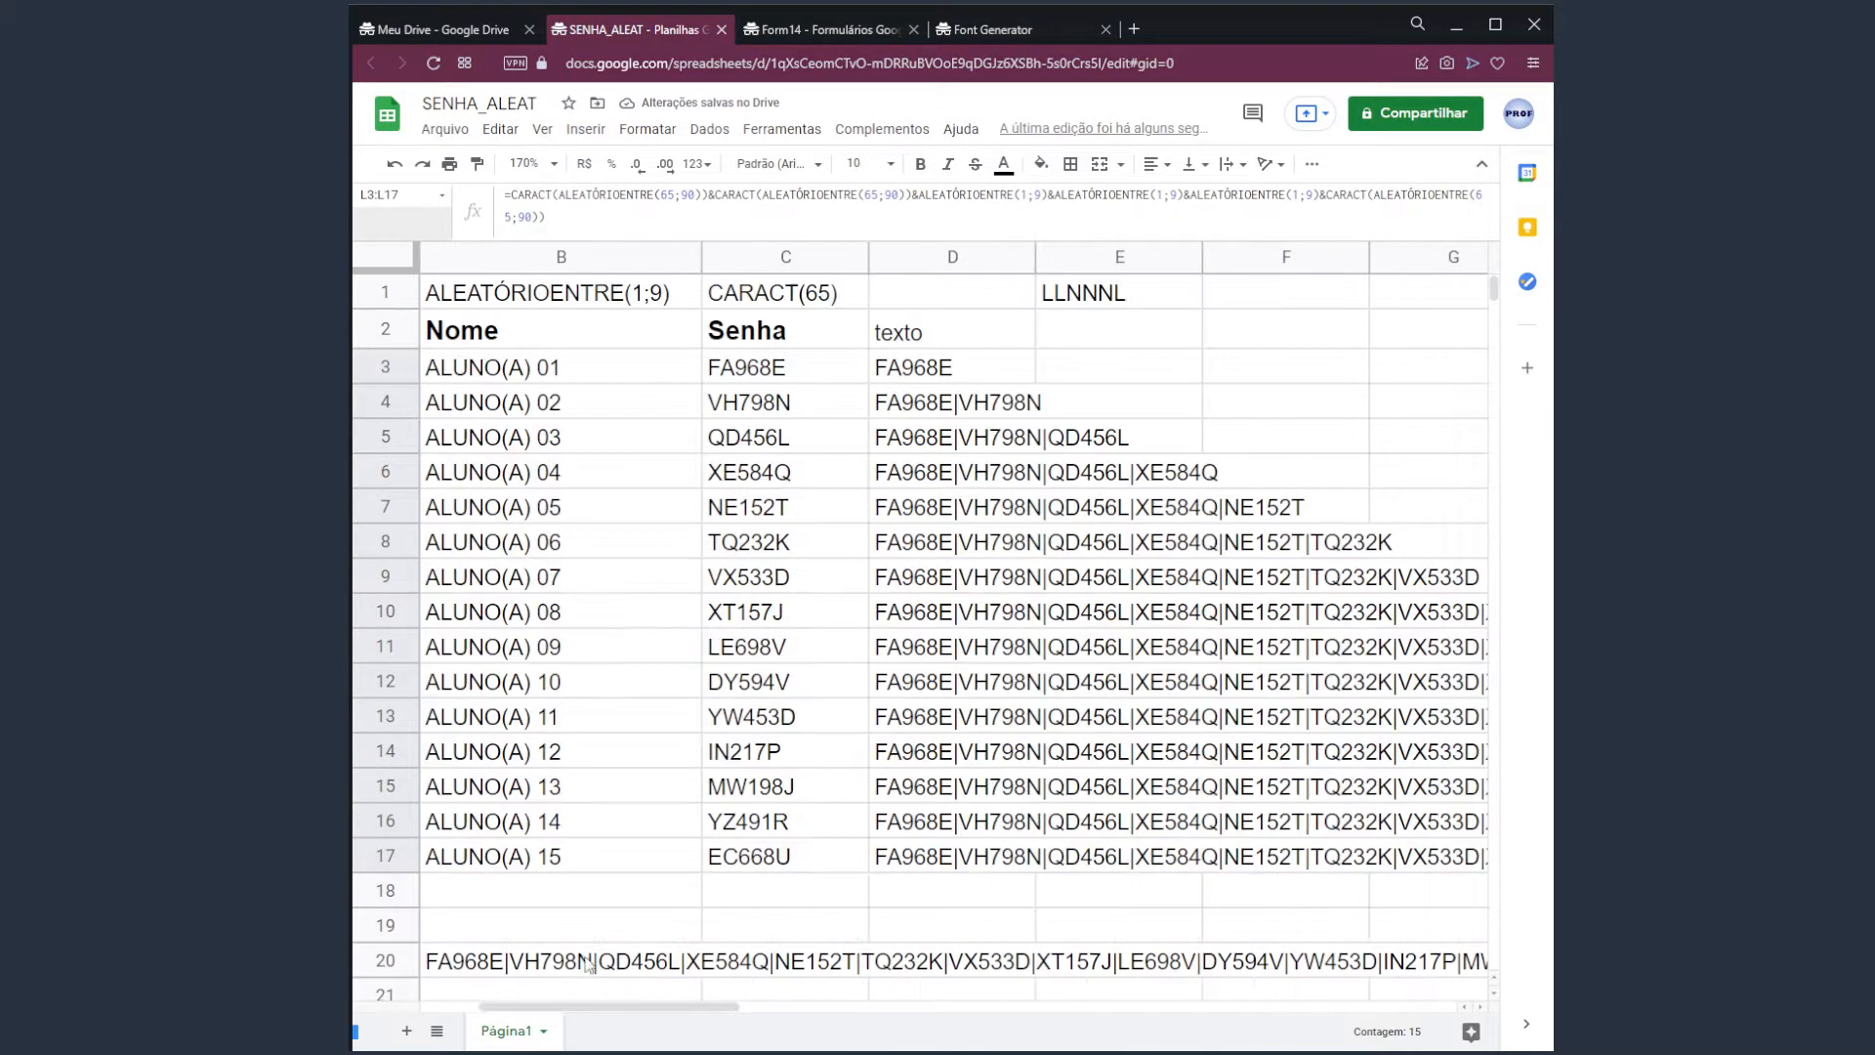
click(772, 376)
click(500, 129)
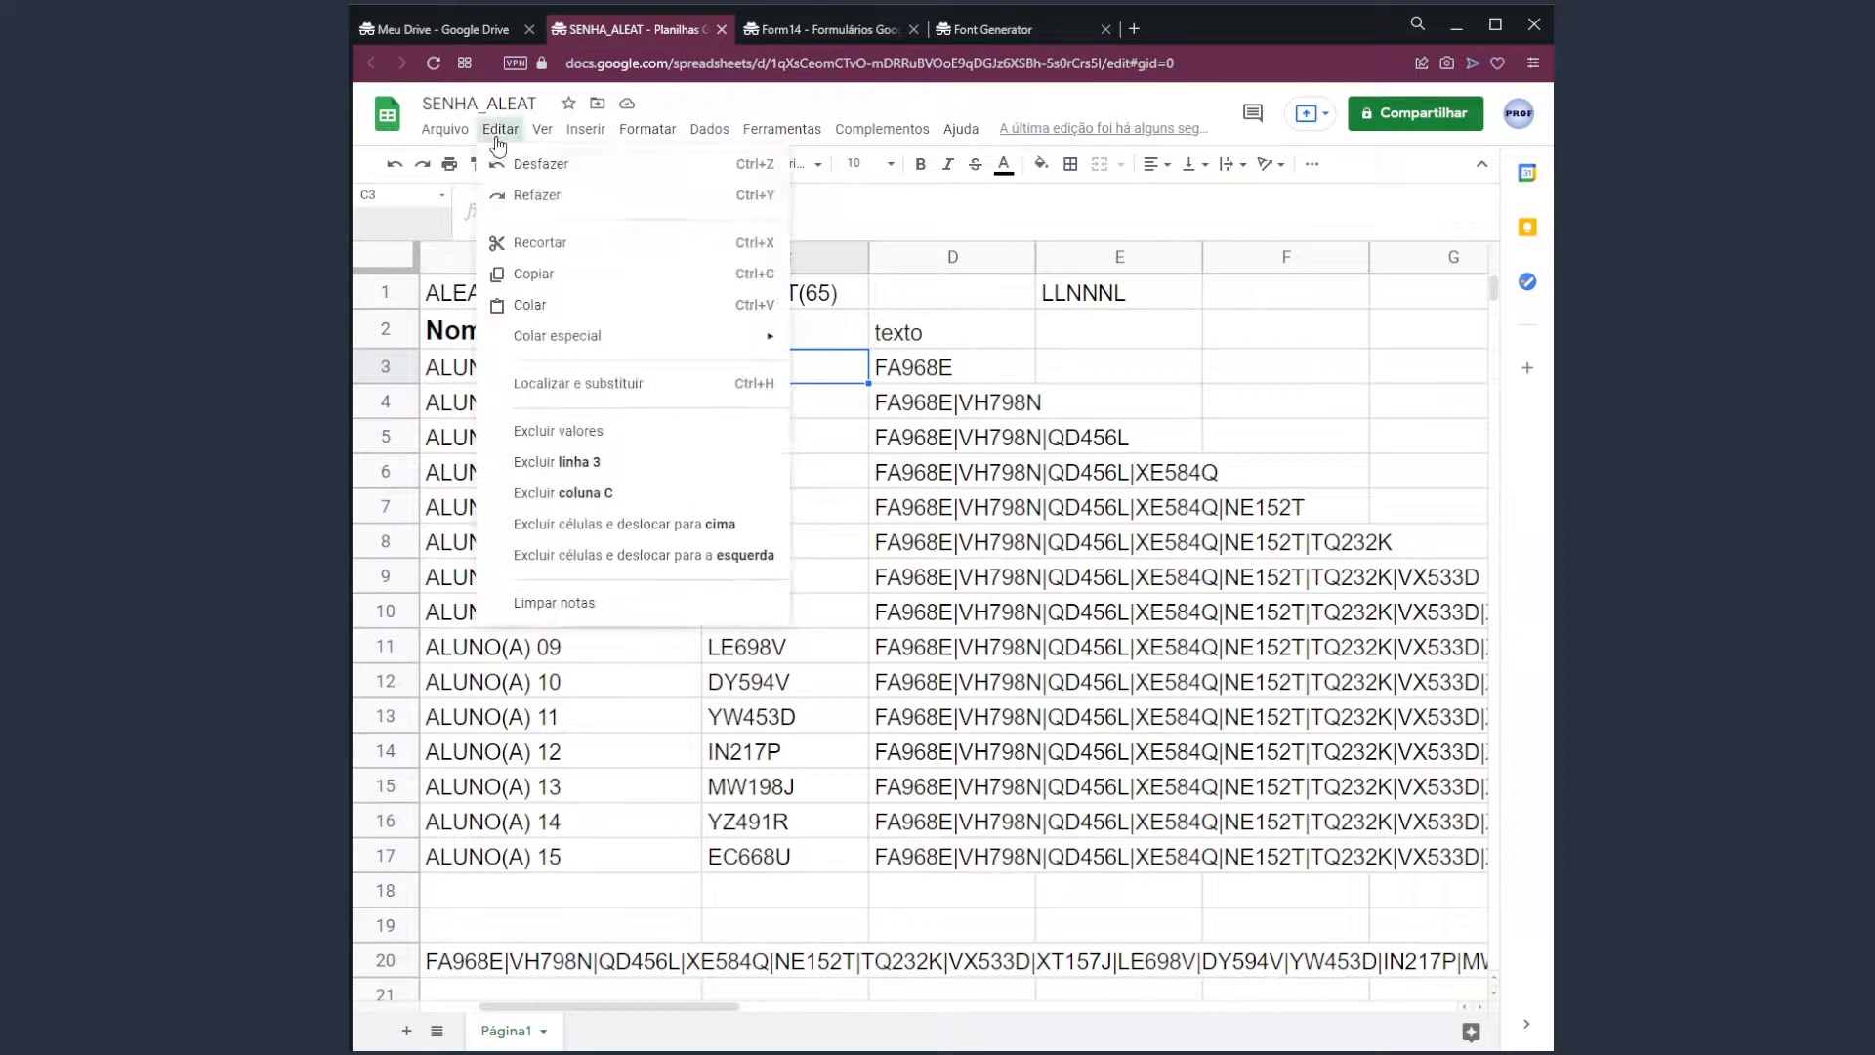
mouse_move(575, 354)
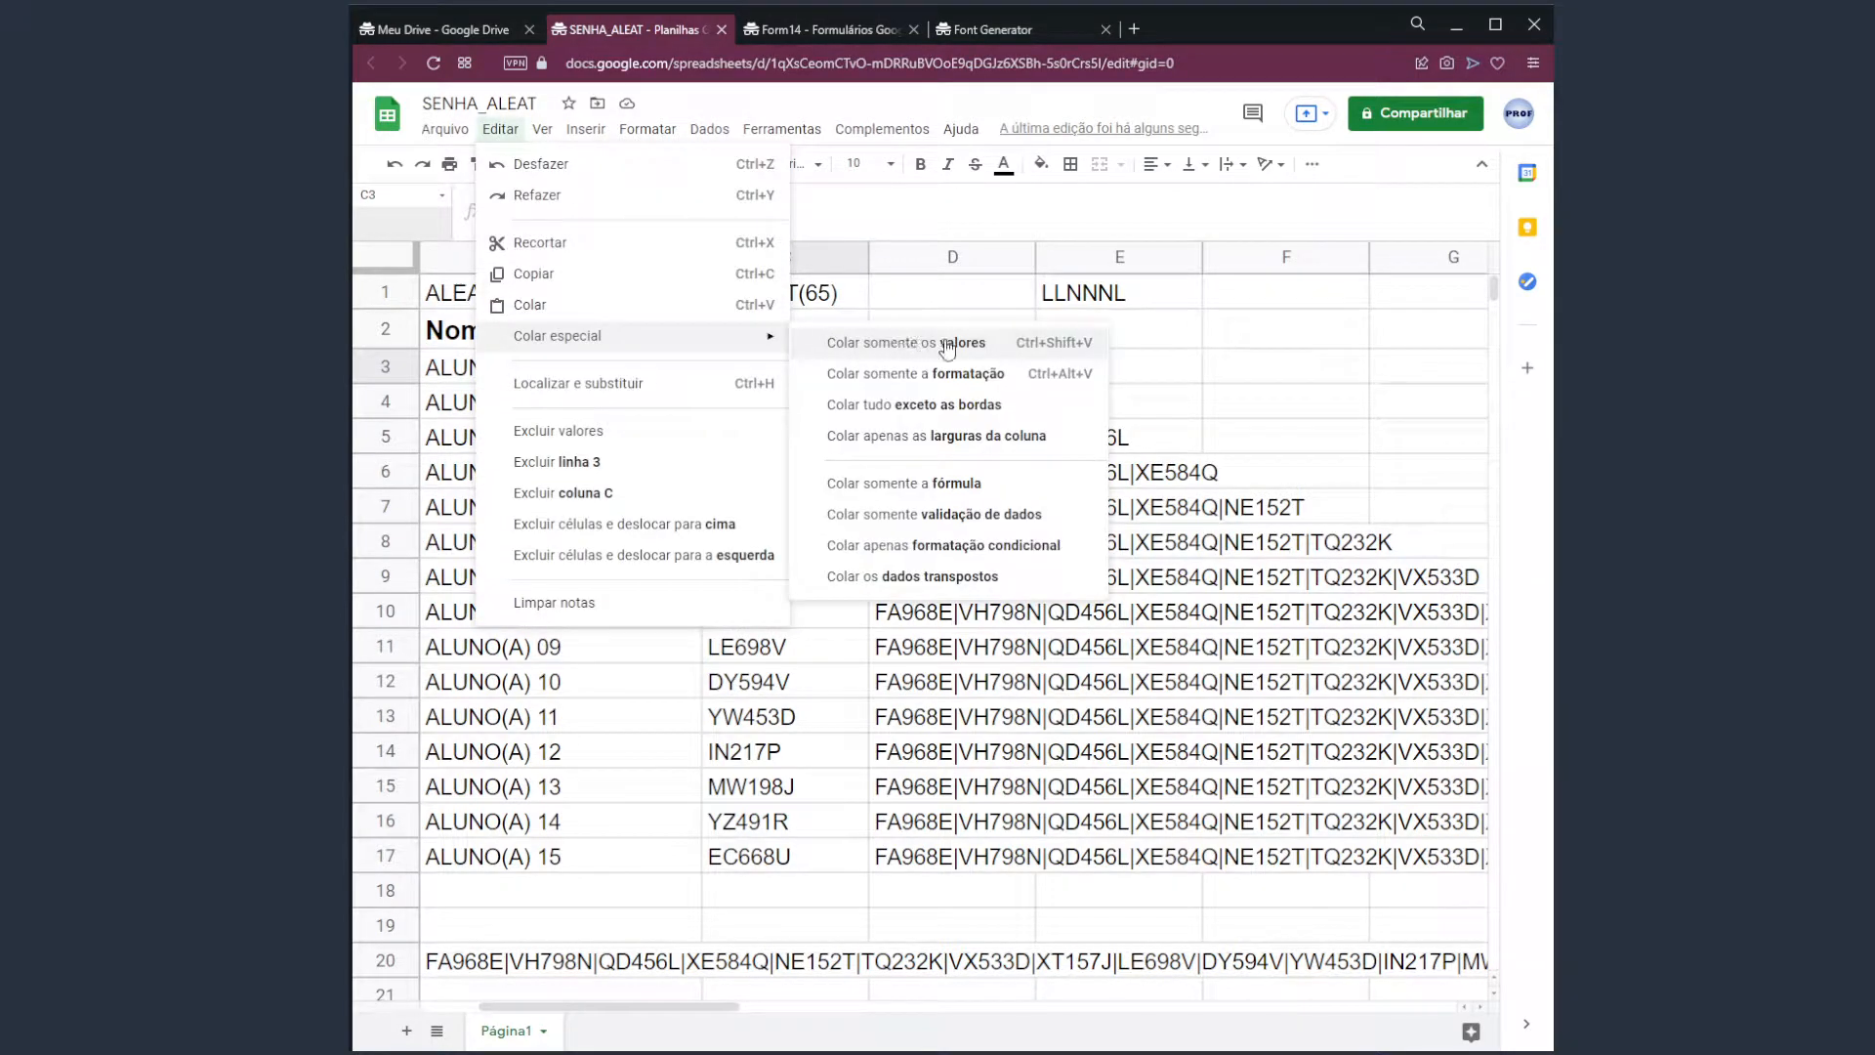
click(993, 346)
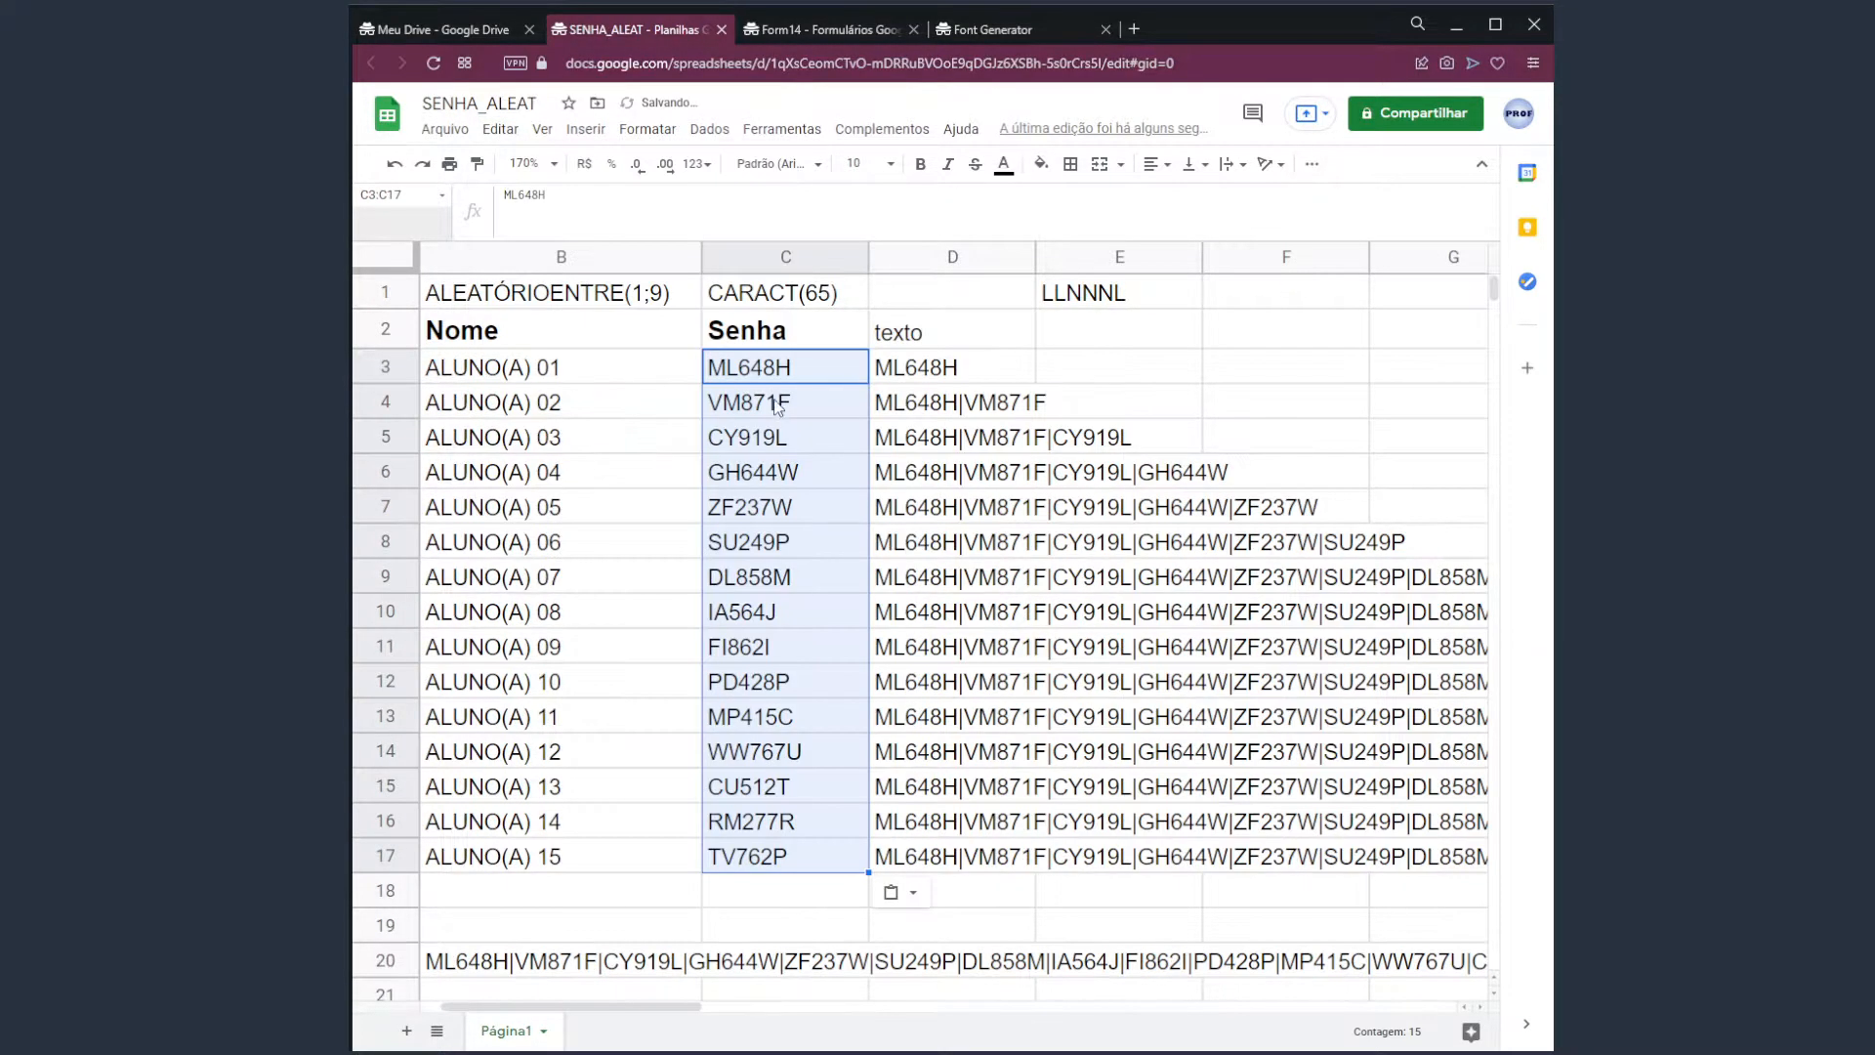
Test-type ASDSAD and ASDAS in F3/F4, clear them, and check B20's list starting ML648H|VM871F.
click(1246, 379)
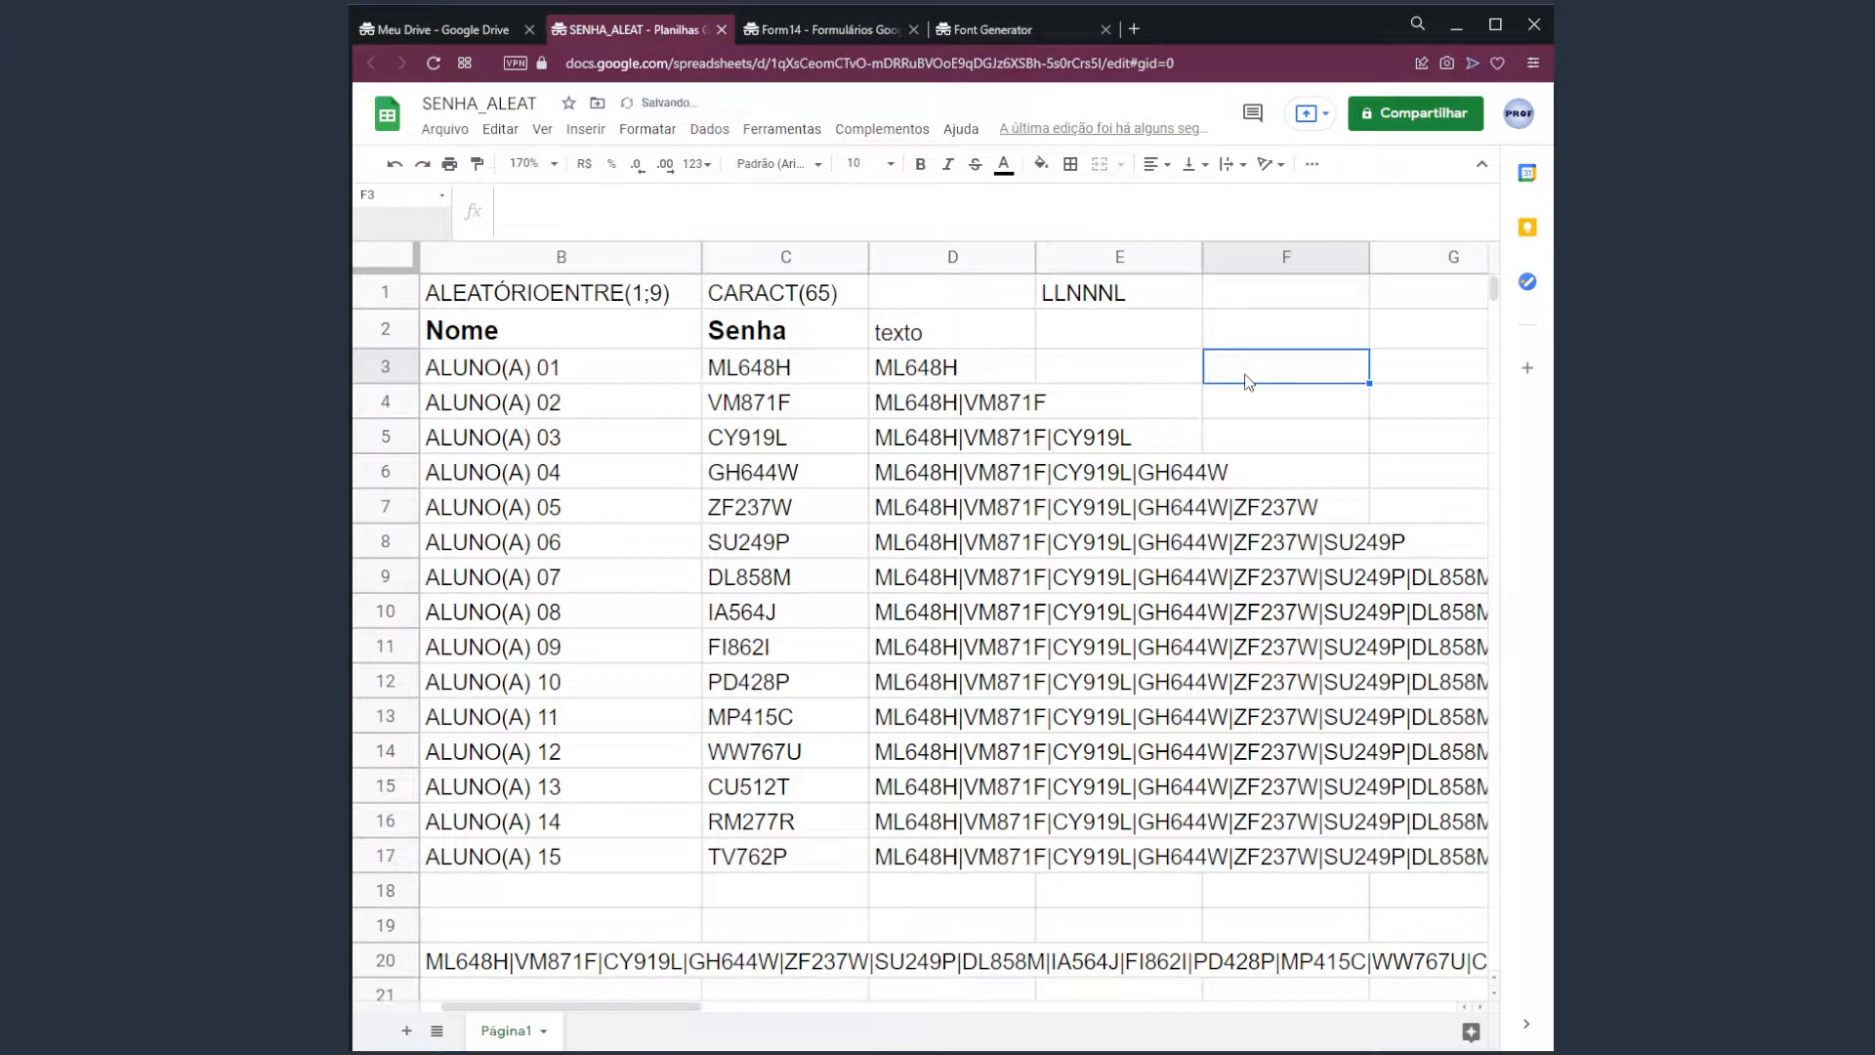
text(ASDSAD)
key(Return)
text(ASDAS)
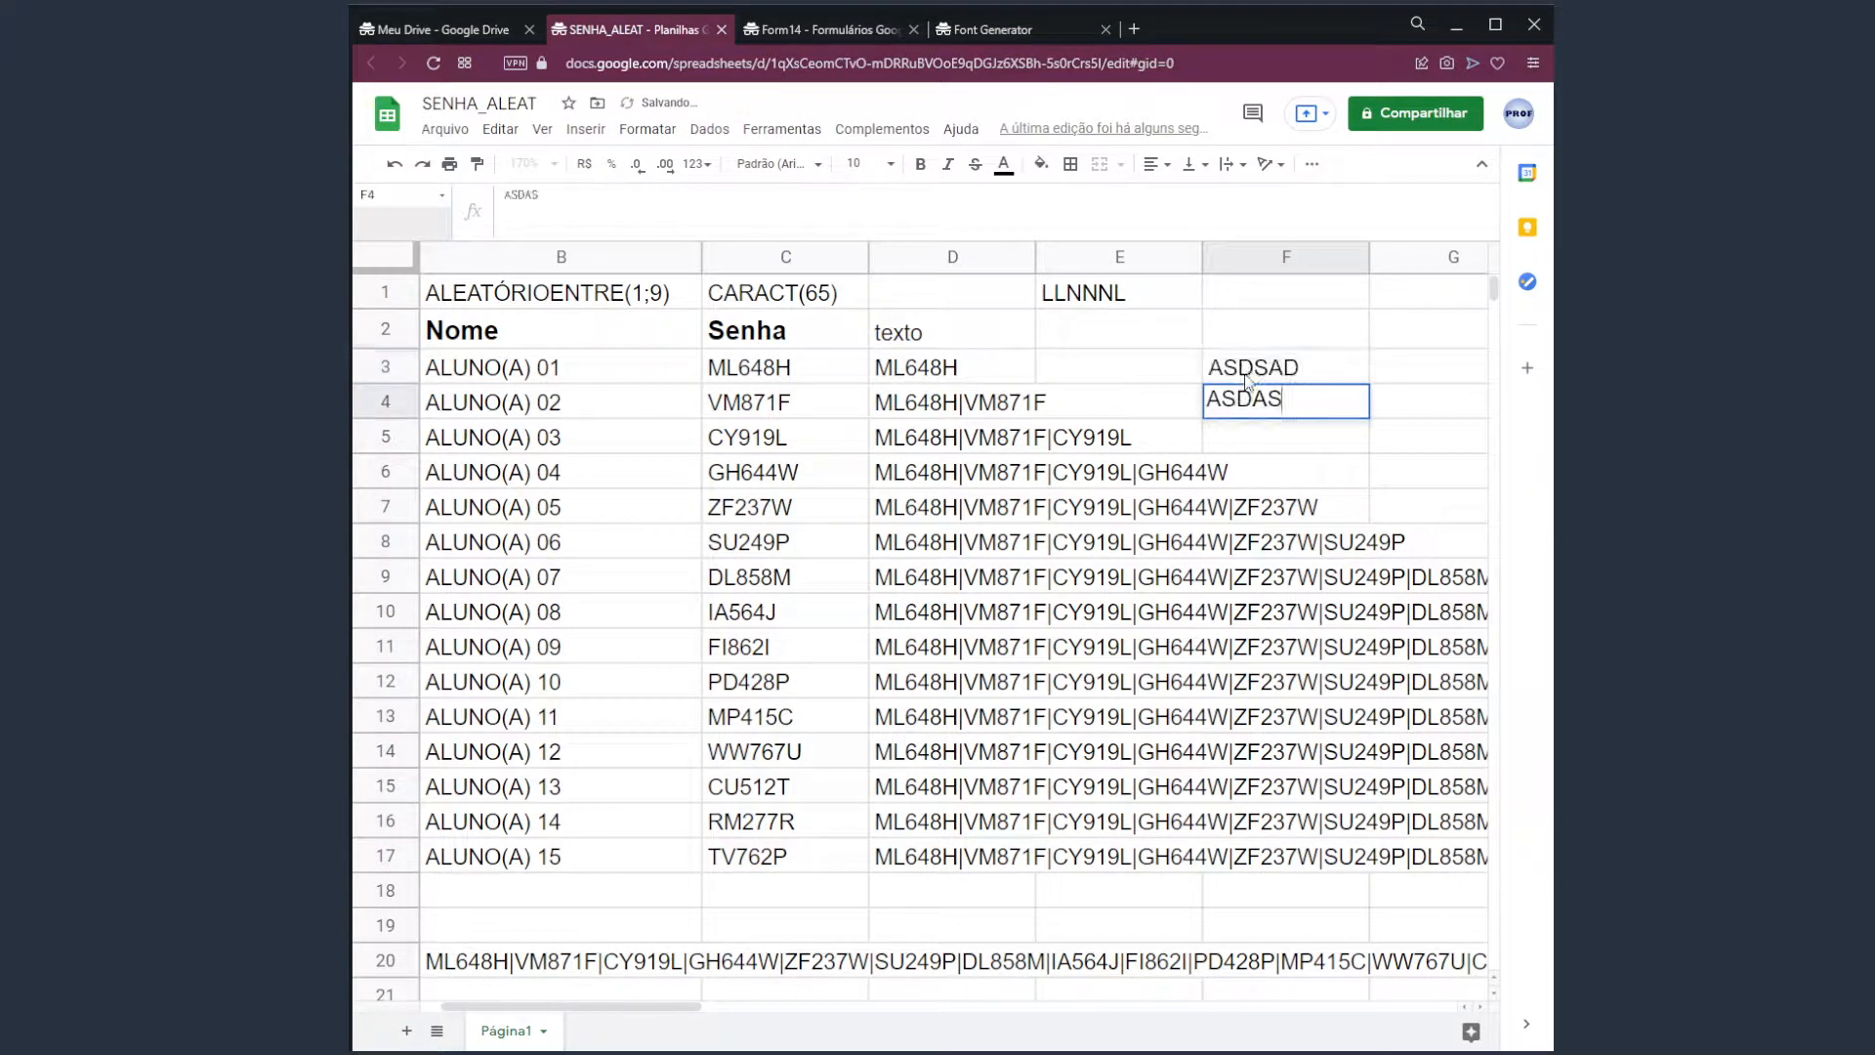
key(Return)
key(Up)
key(Delete)
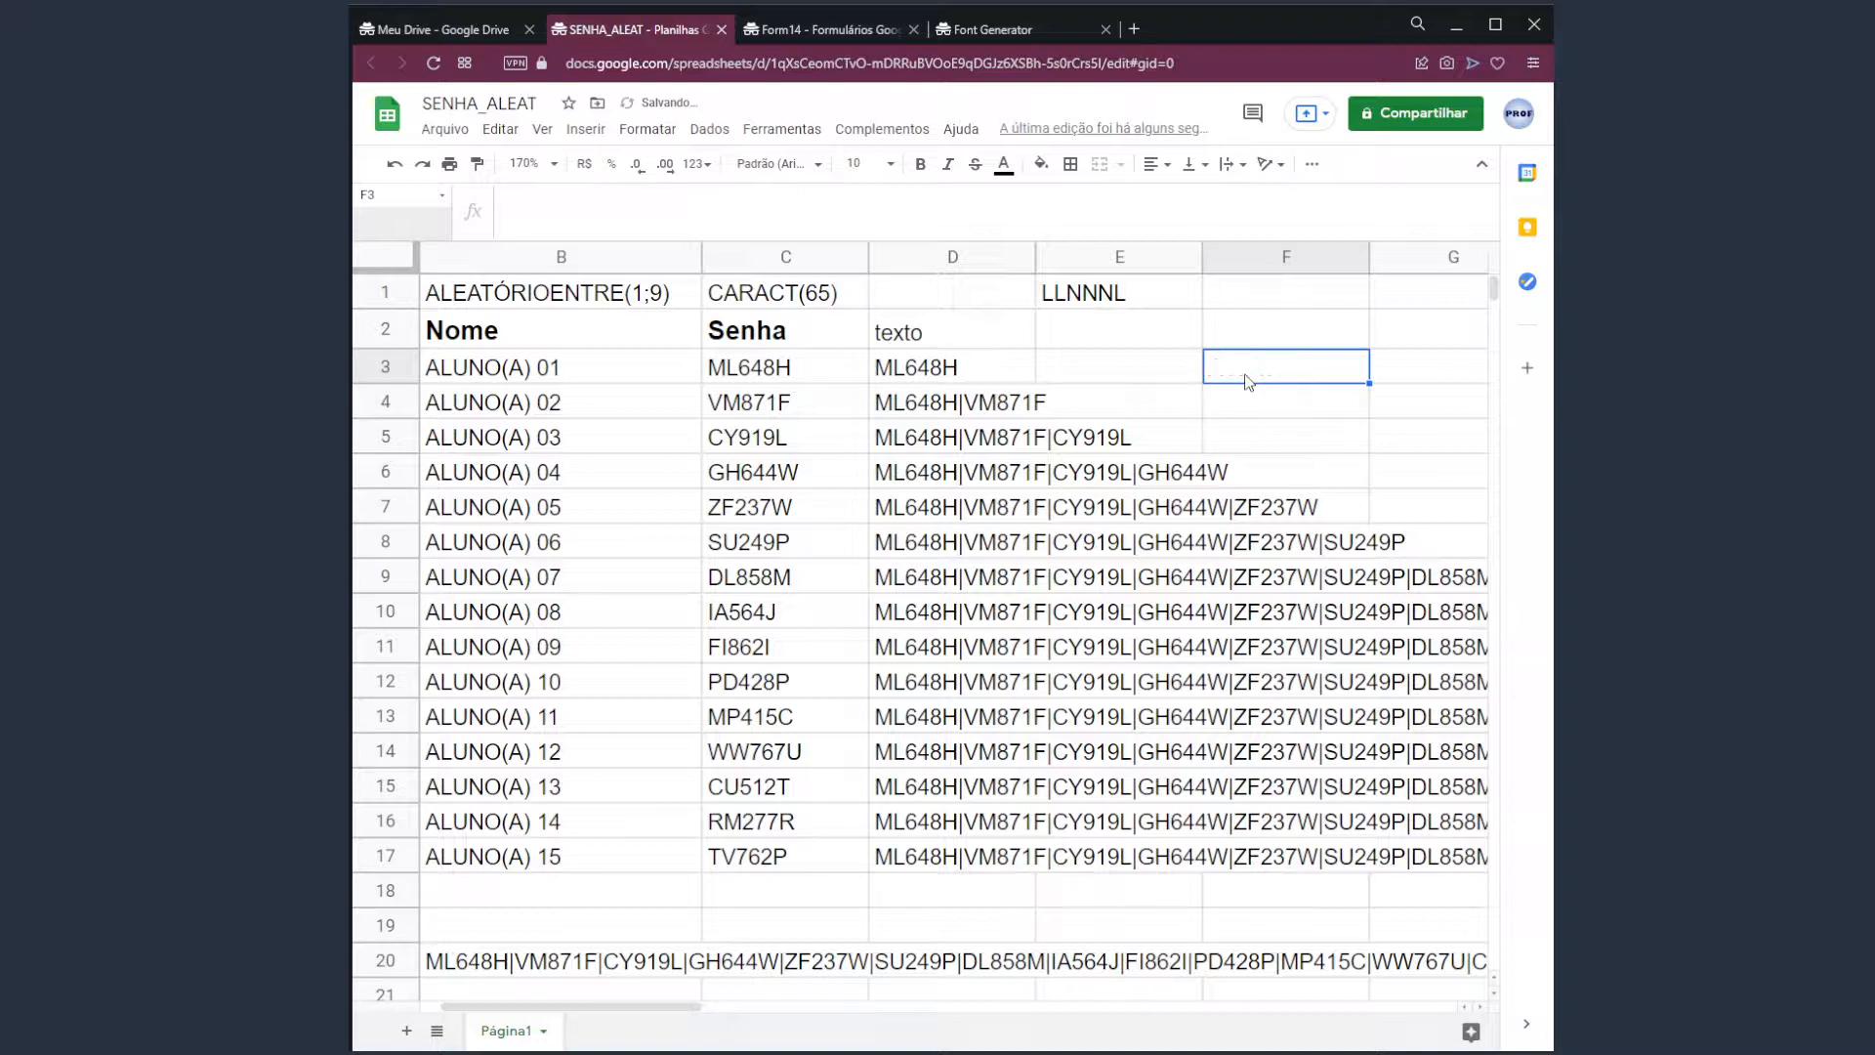
click(465, 957)
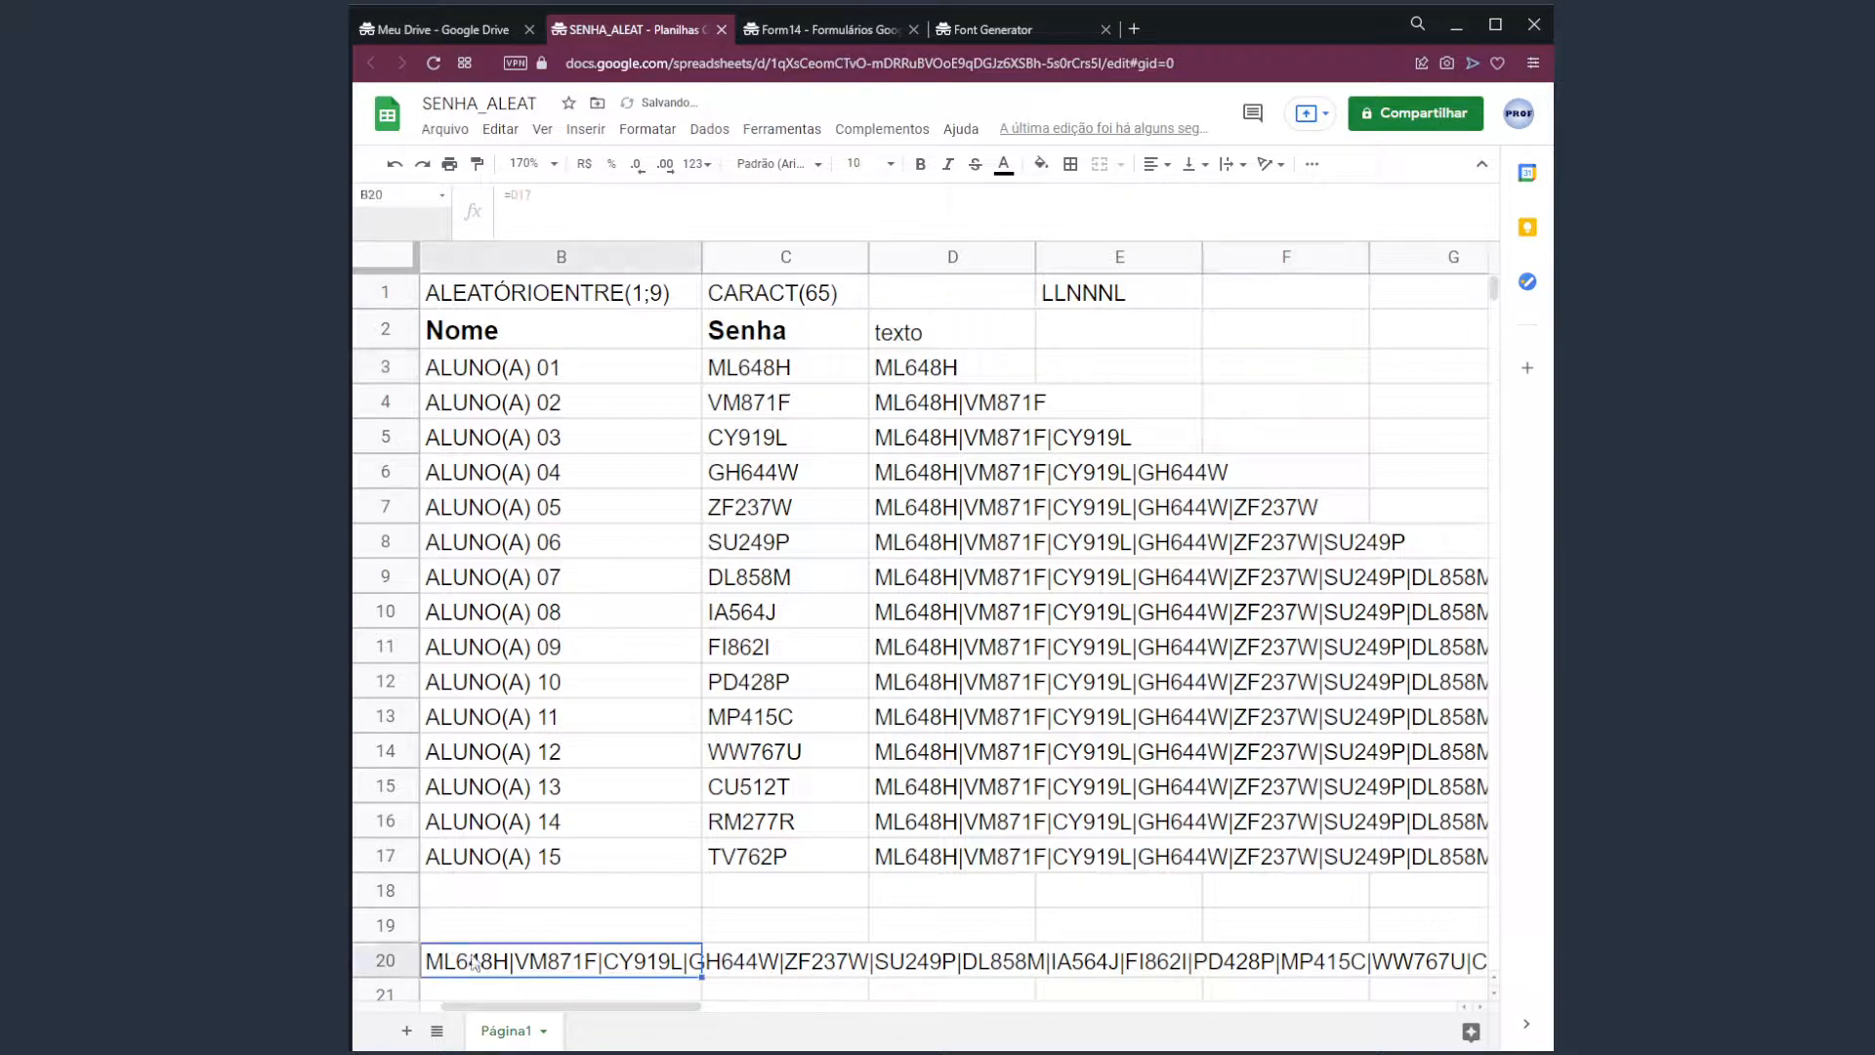
scroll(567, 1001, left, 2)
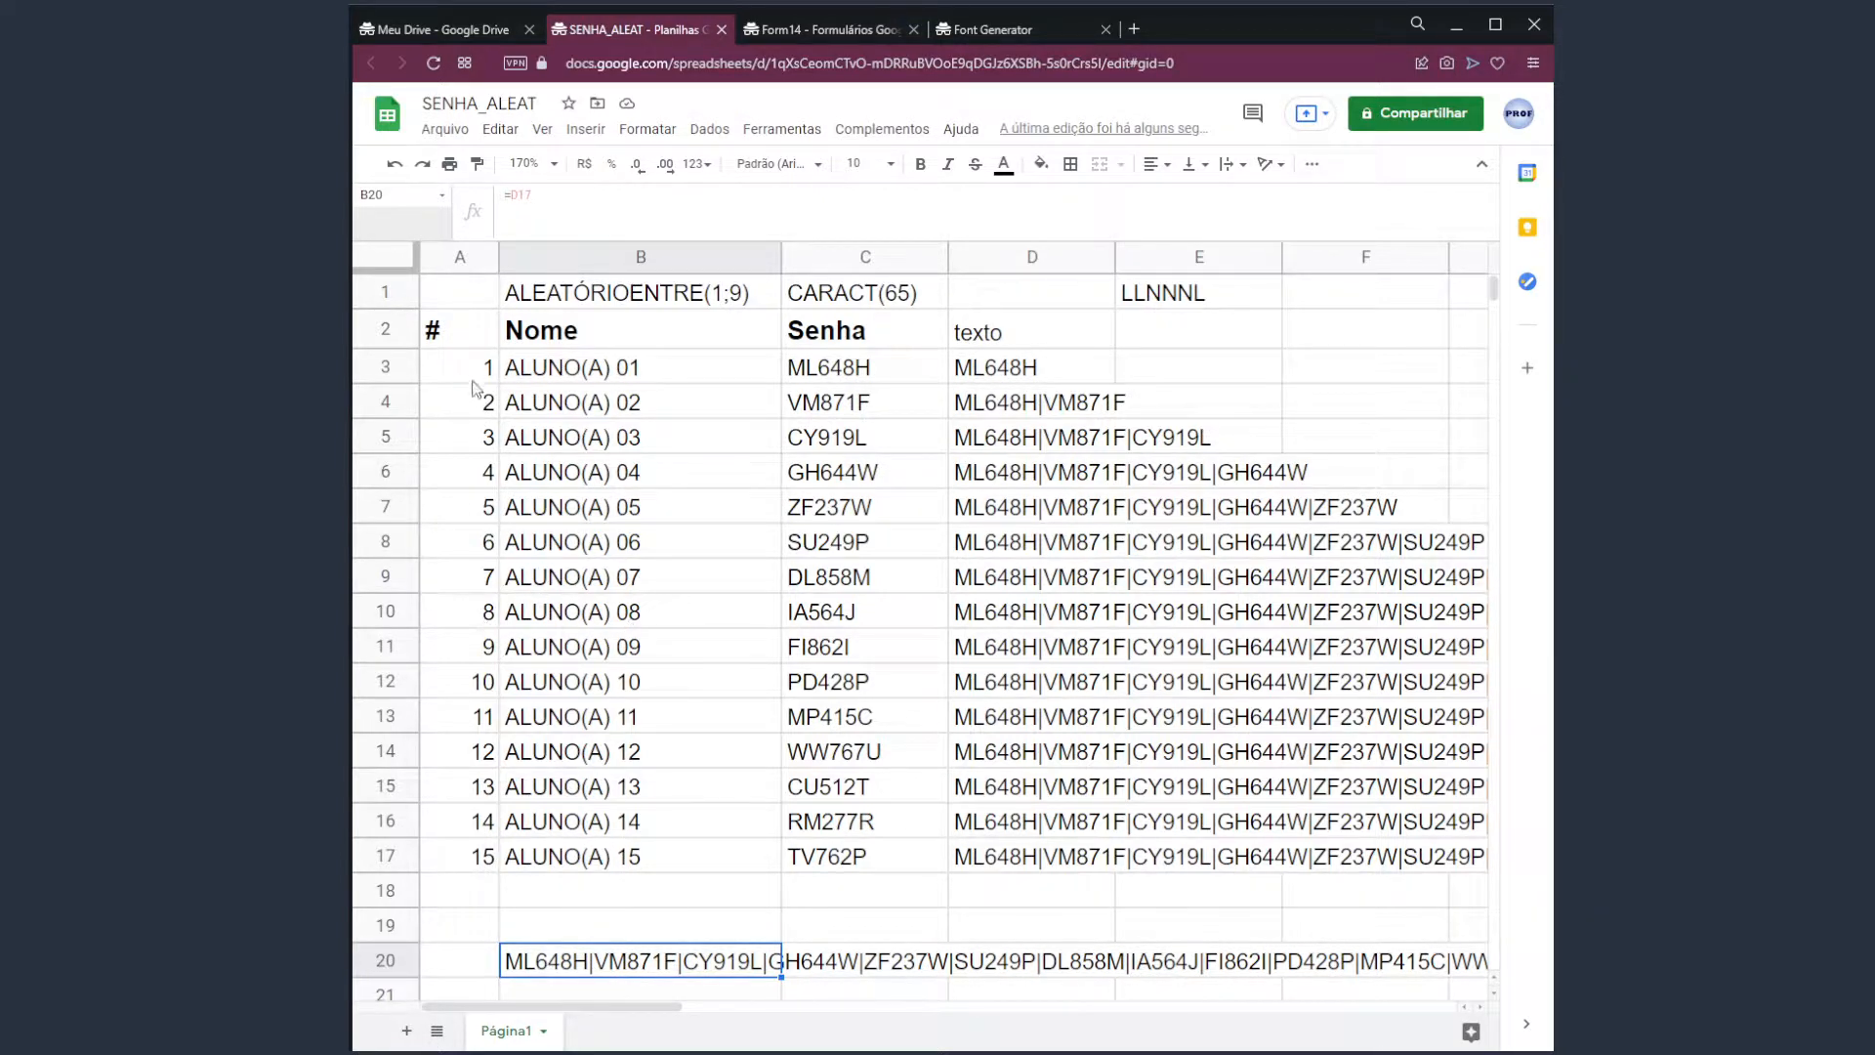
drag(475, 384, 478, 857)
click(858, 377)
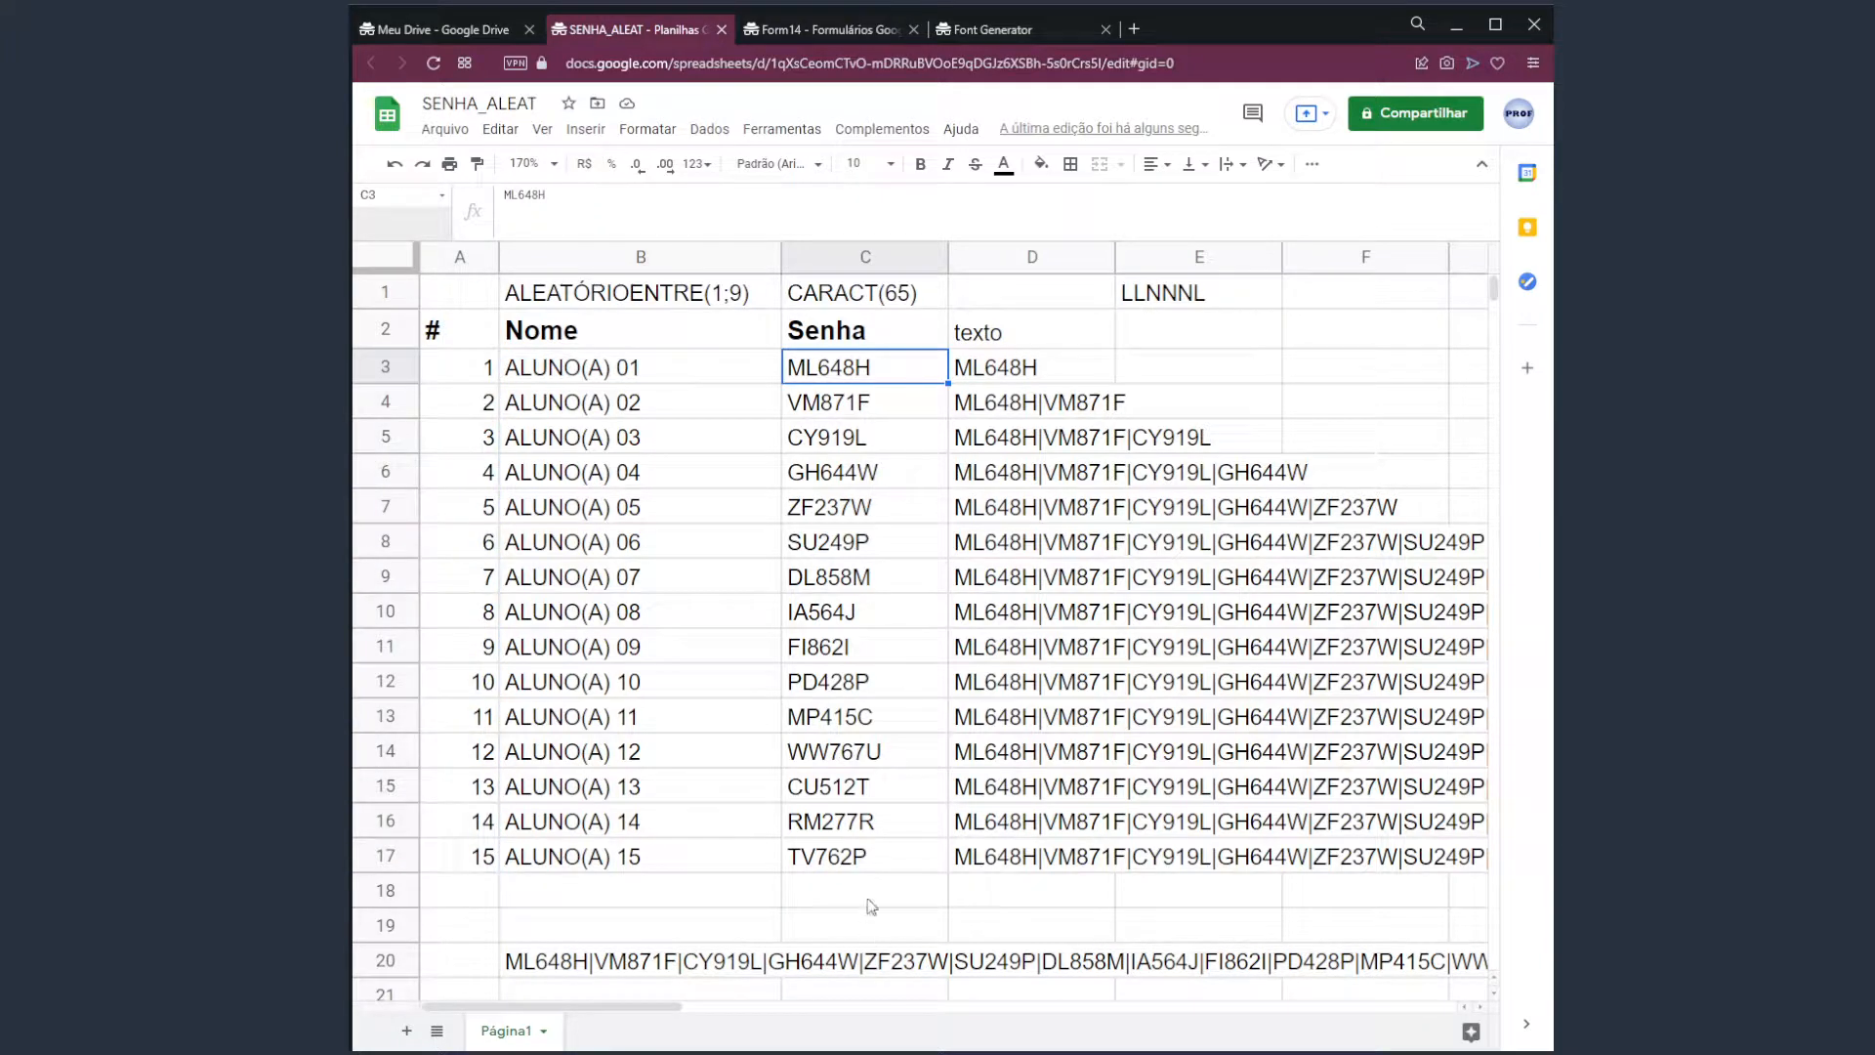
drag(668, 1005, 1060, 1015)
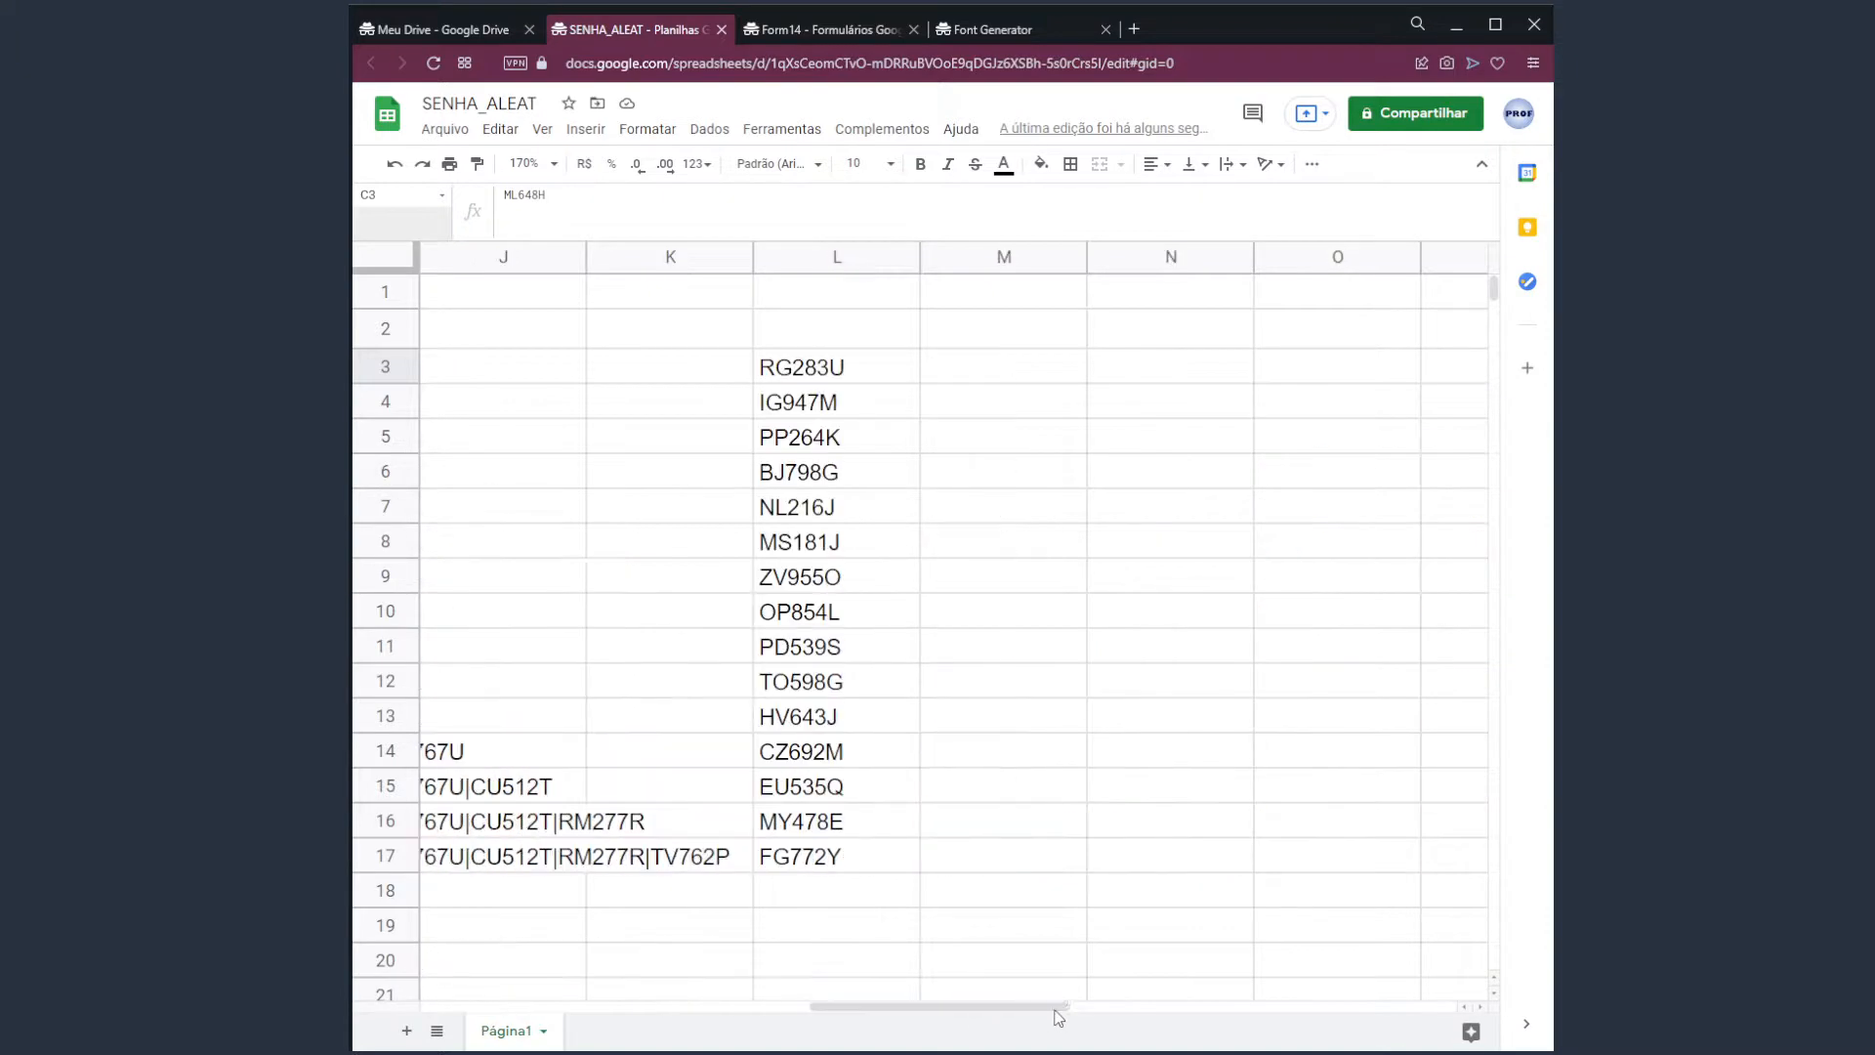
drag(811, 371, 952, 948)
click(859, 859)
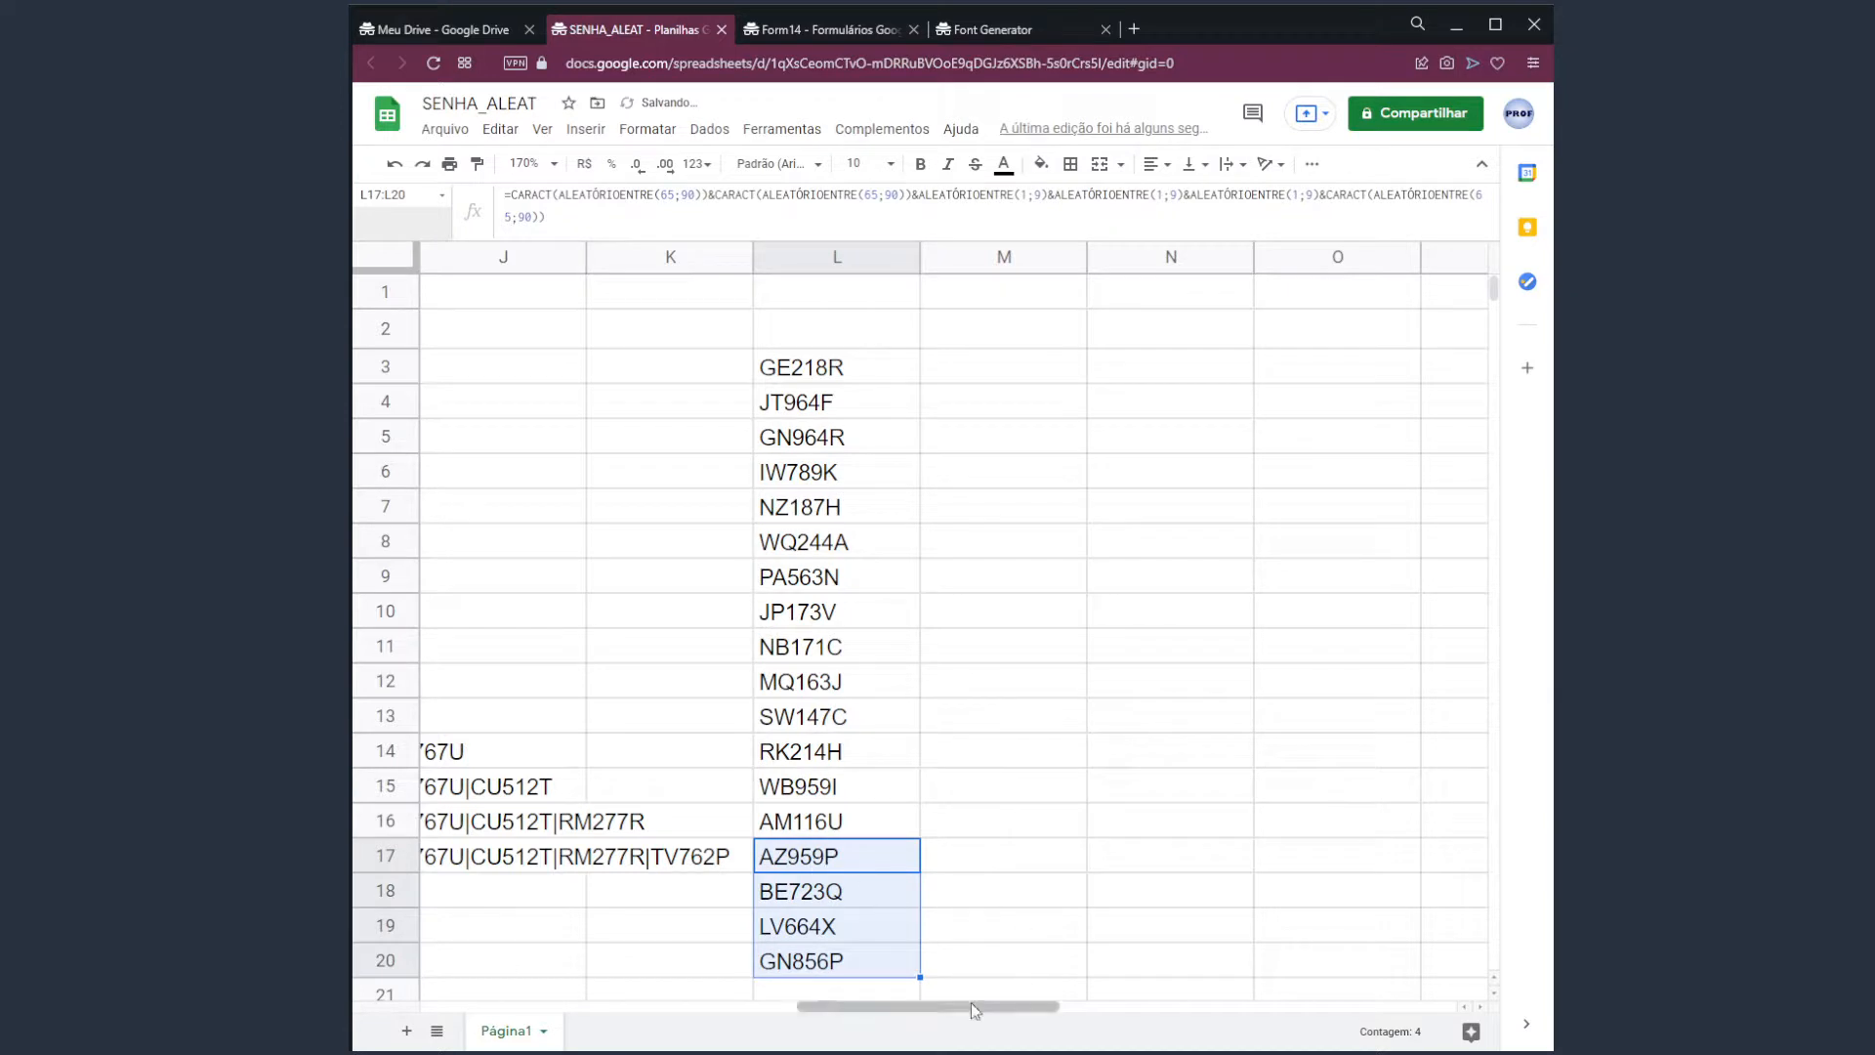
drag(852, 892, 846, 964)
key(Delete)
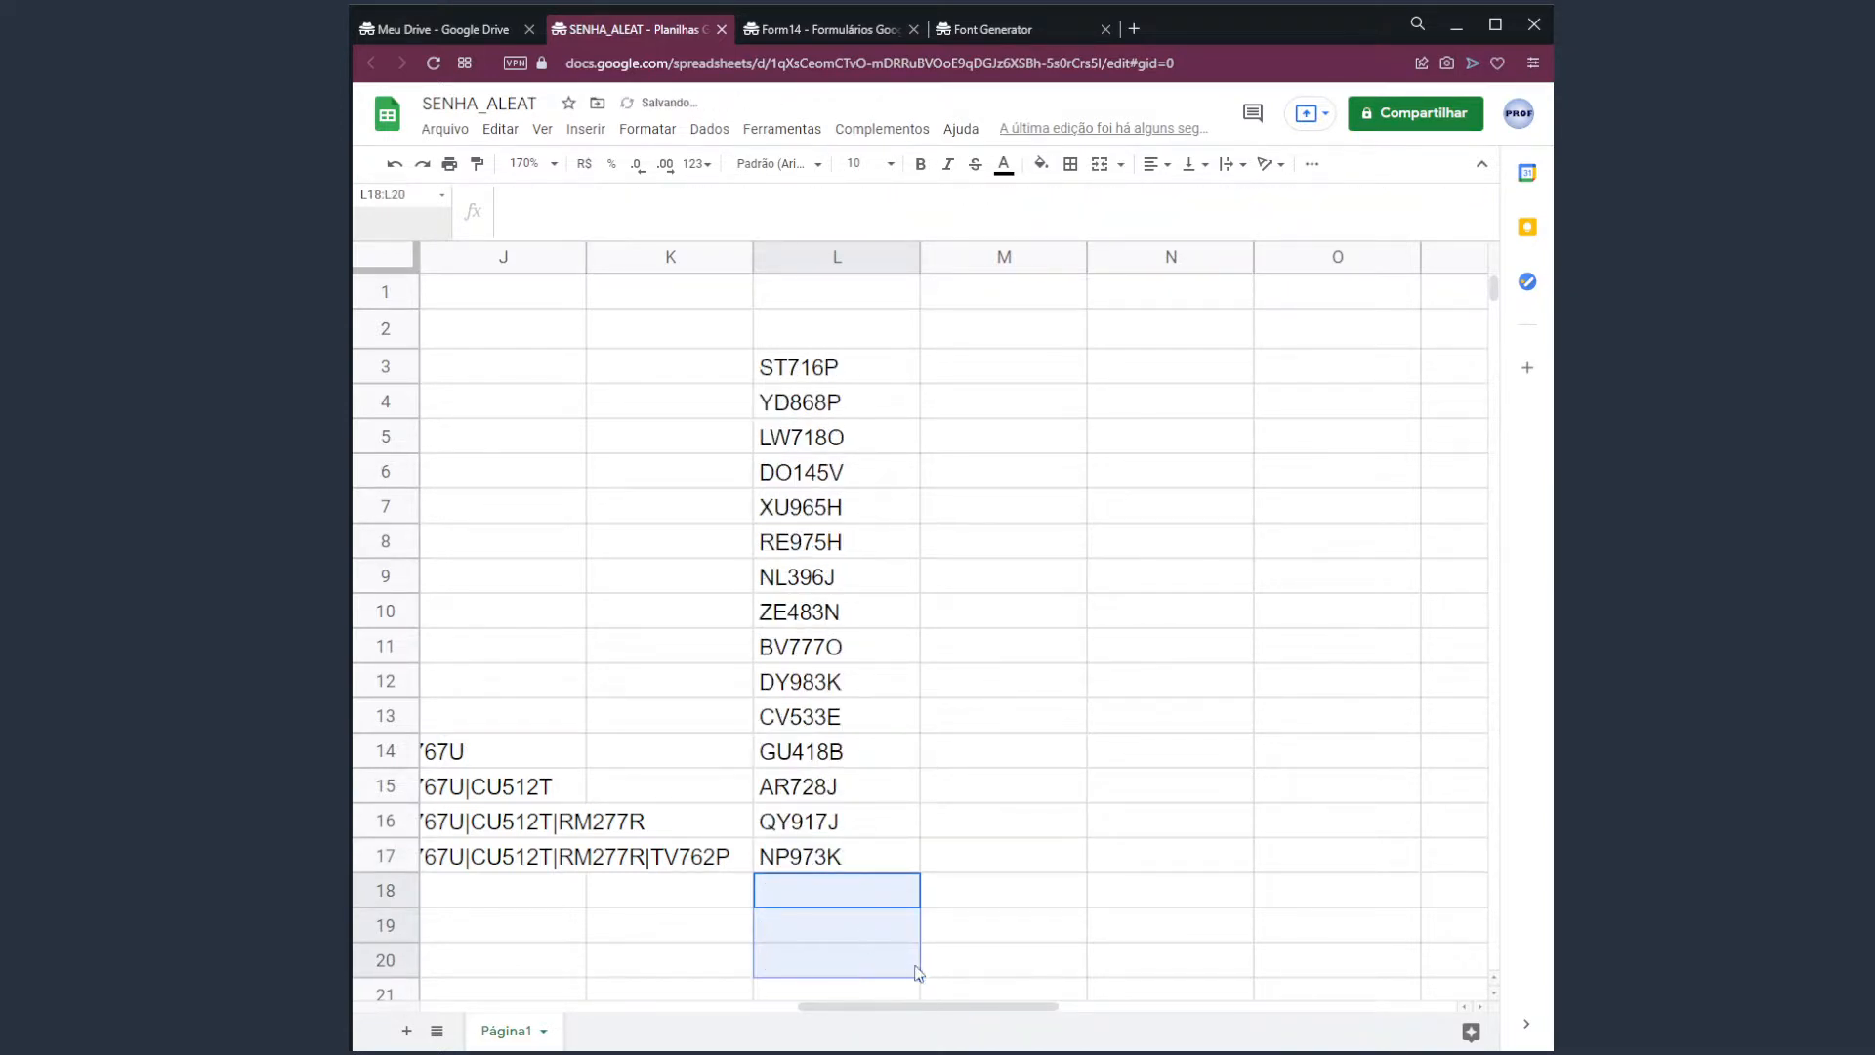
drag(938, 1006, 642, 982)
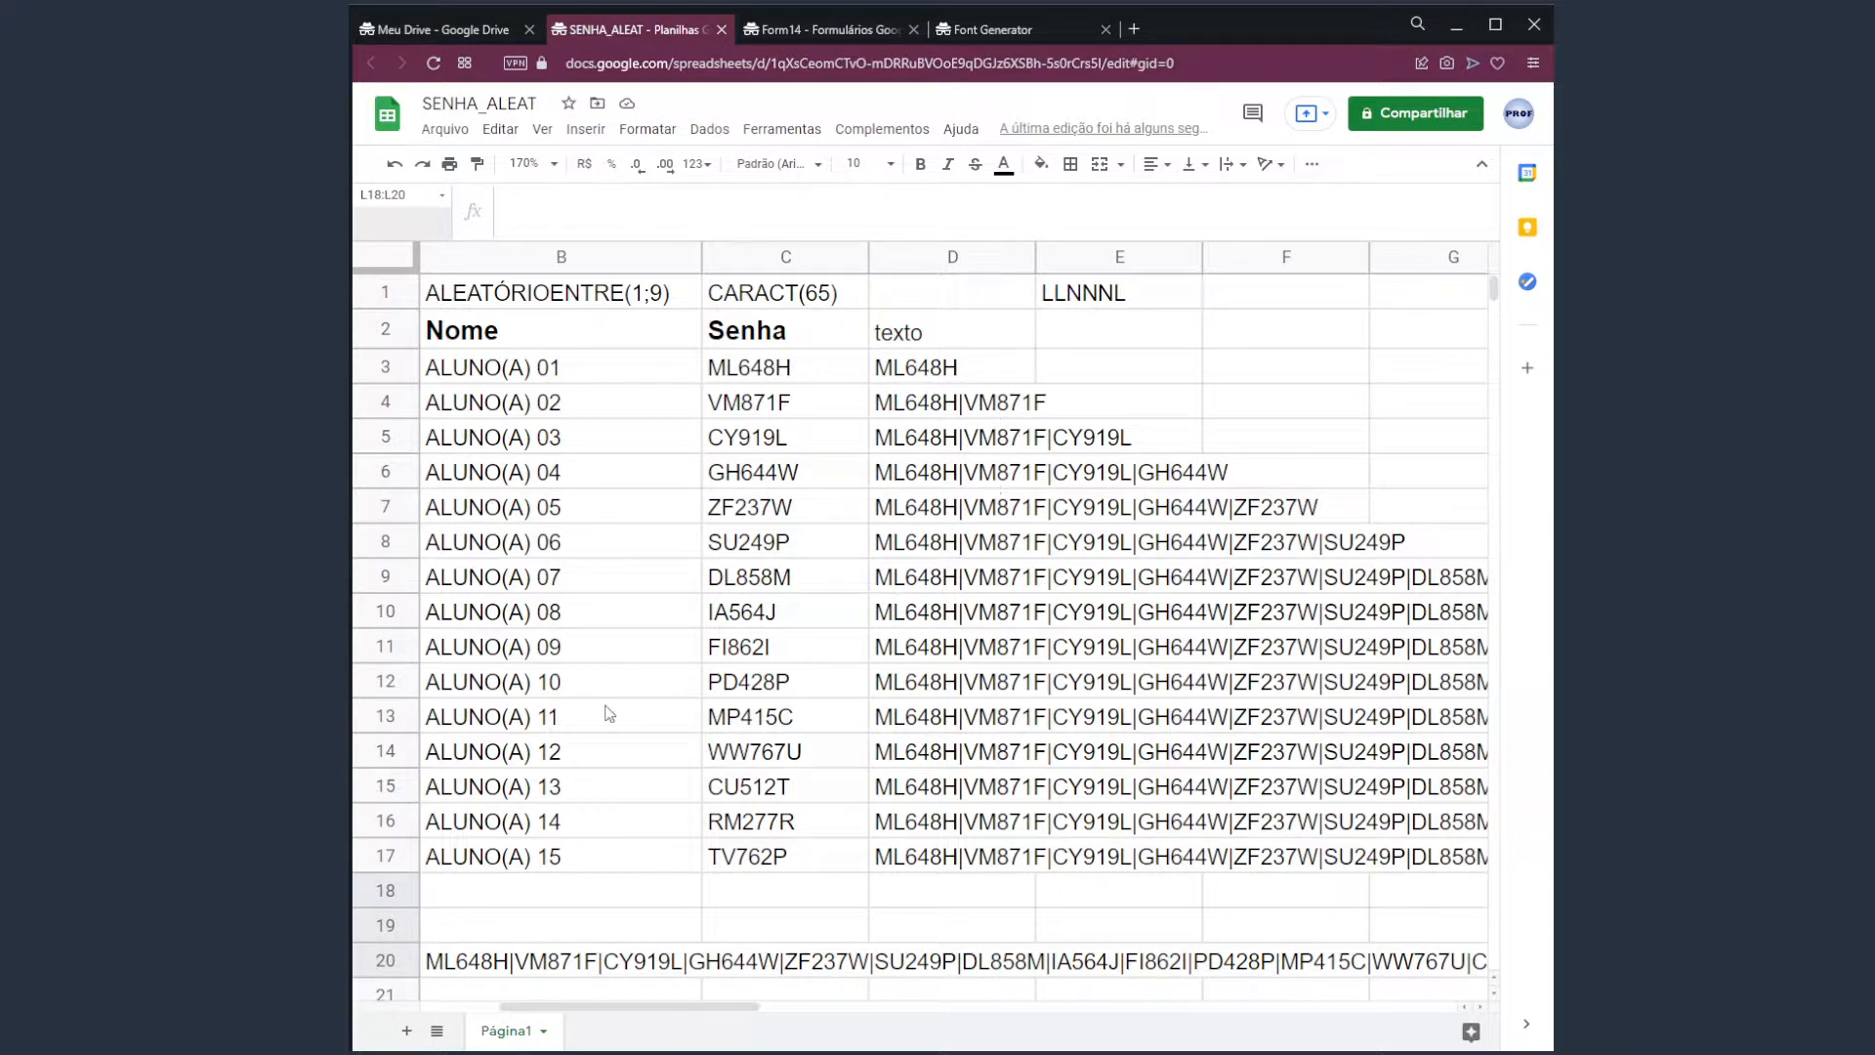
Rename the Página1 sheet to 'turma 1'.
double_click(522, 1033)
text(turma 1)
key(Return)
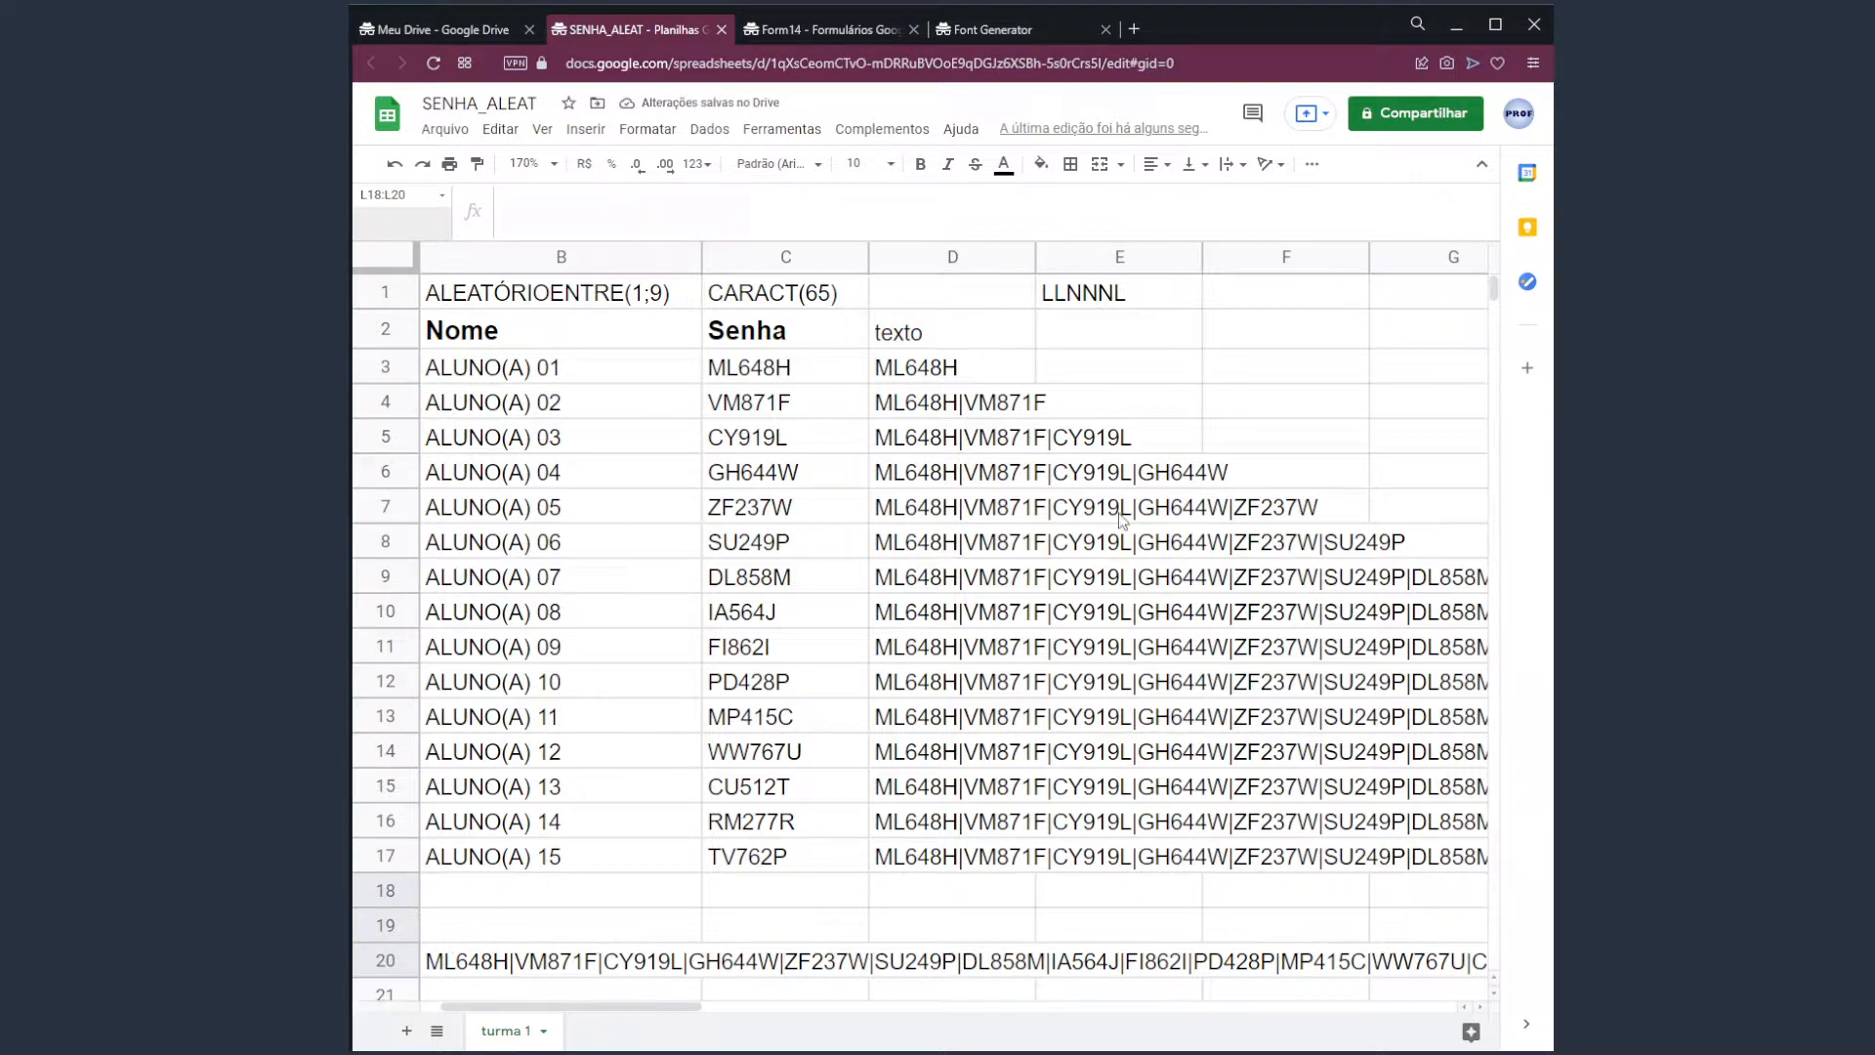
Duplicate the turma 1 sheet.
right_click(516, 1031)
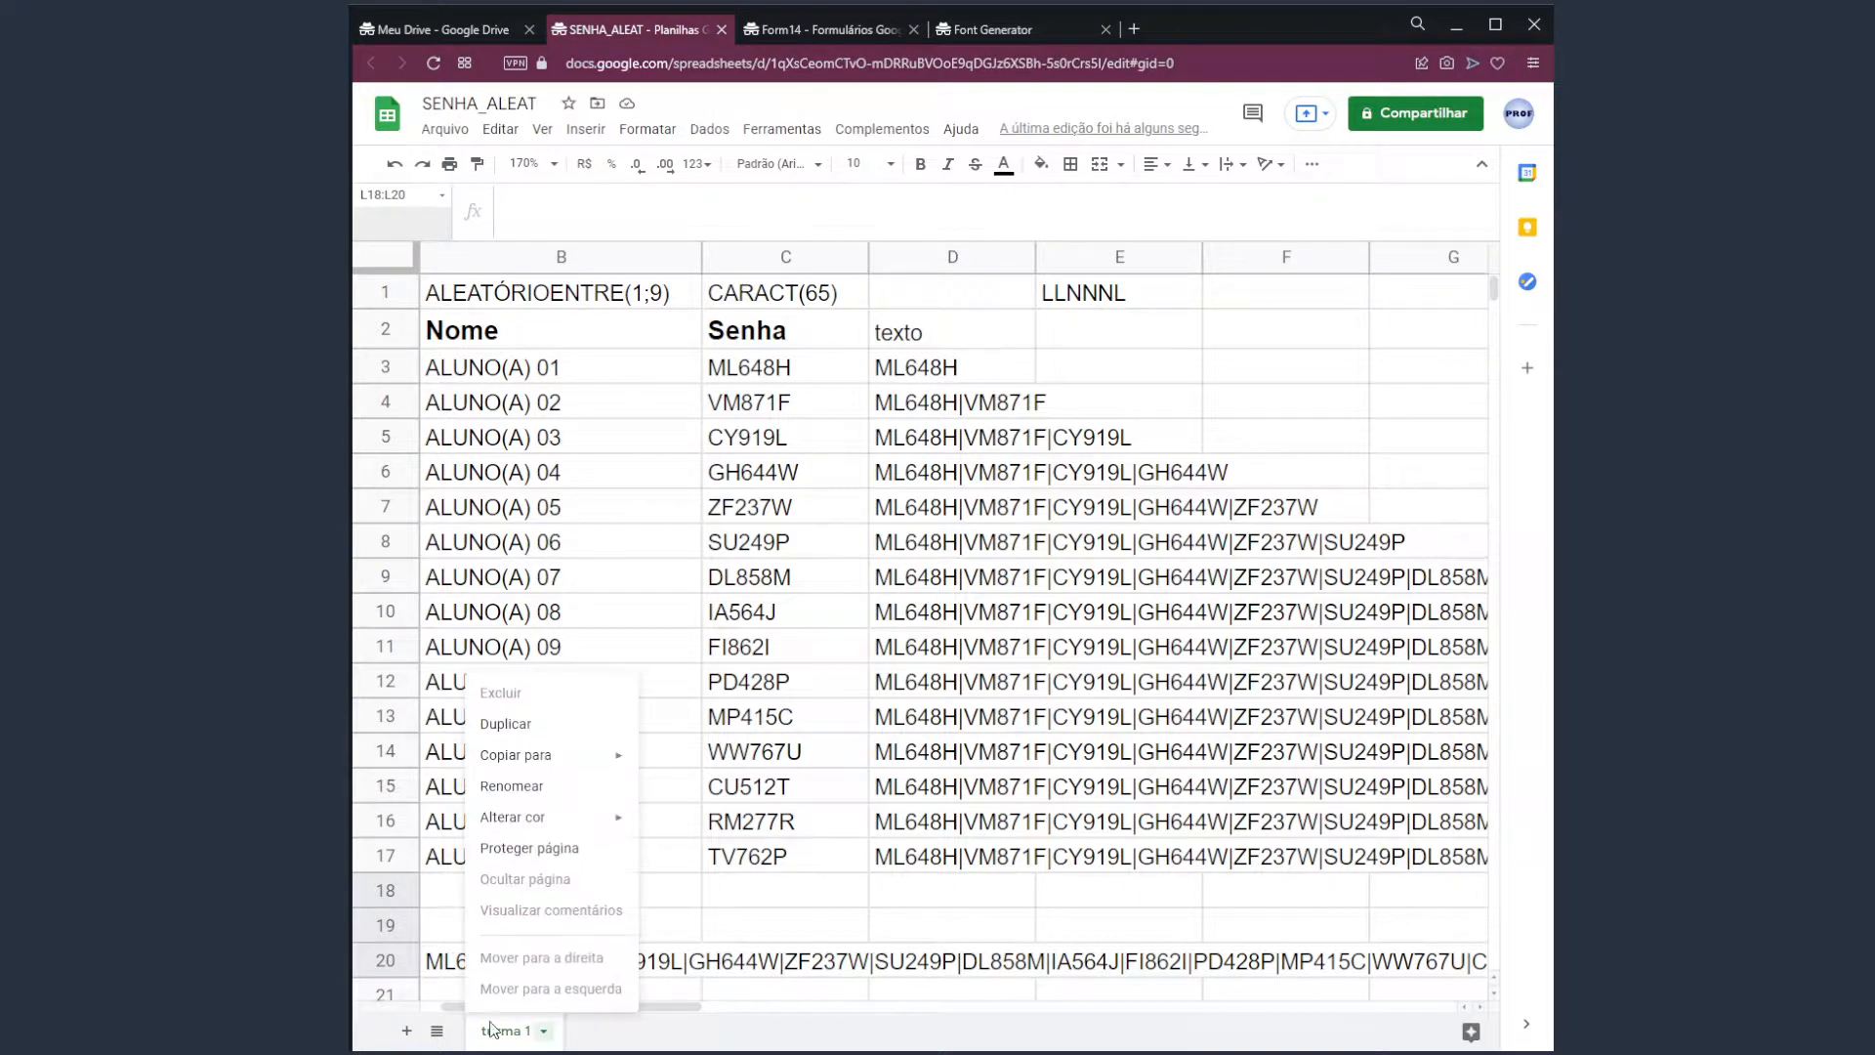
mouse_move(557, 768)
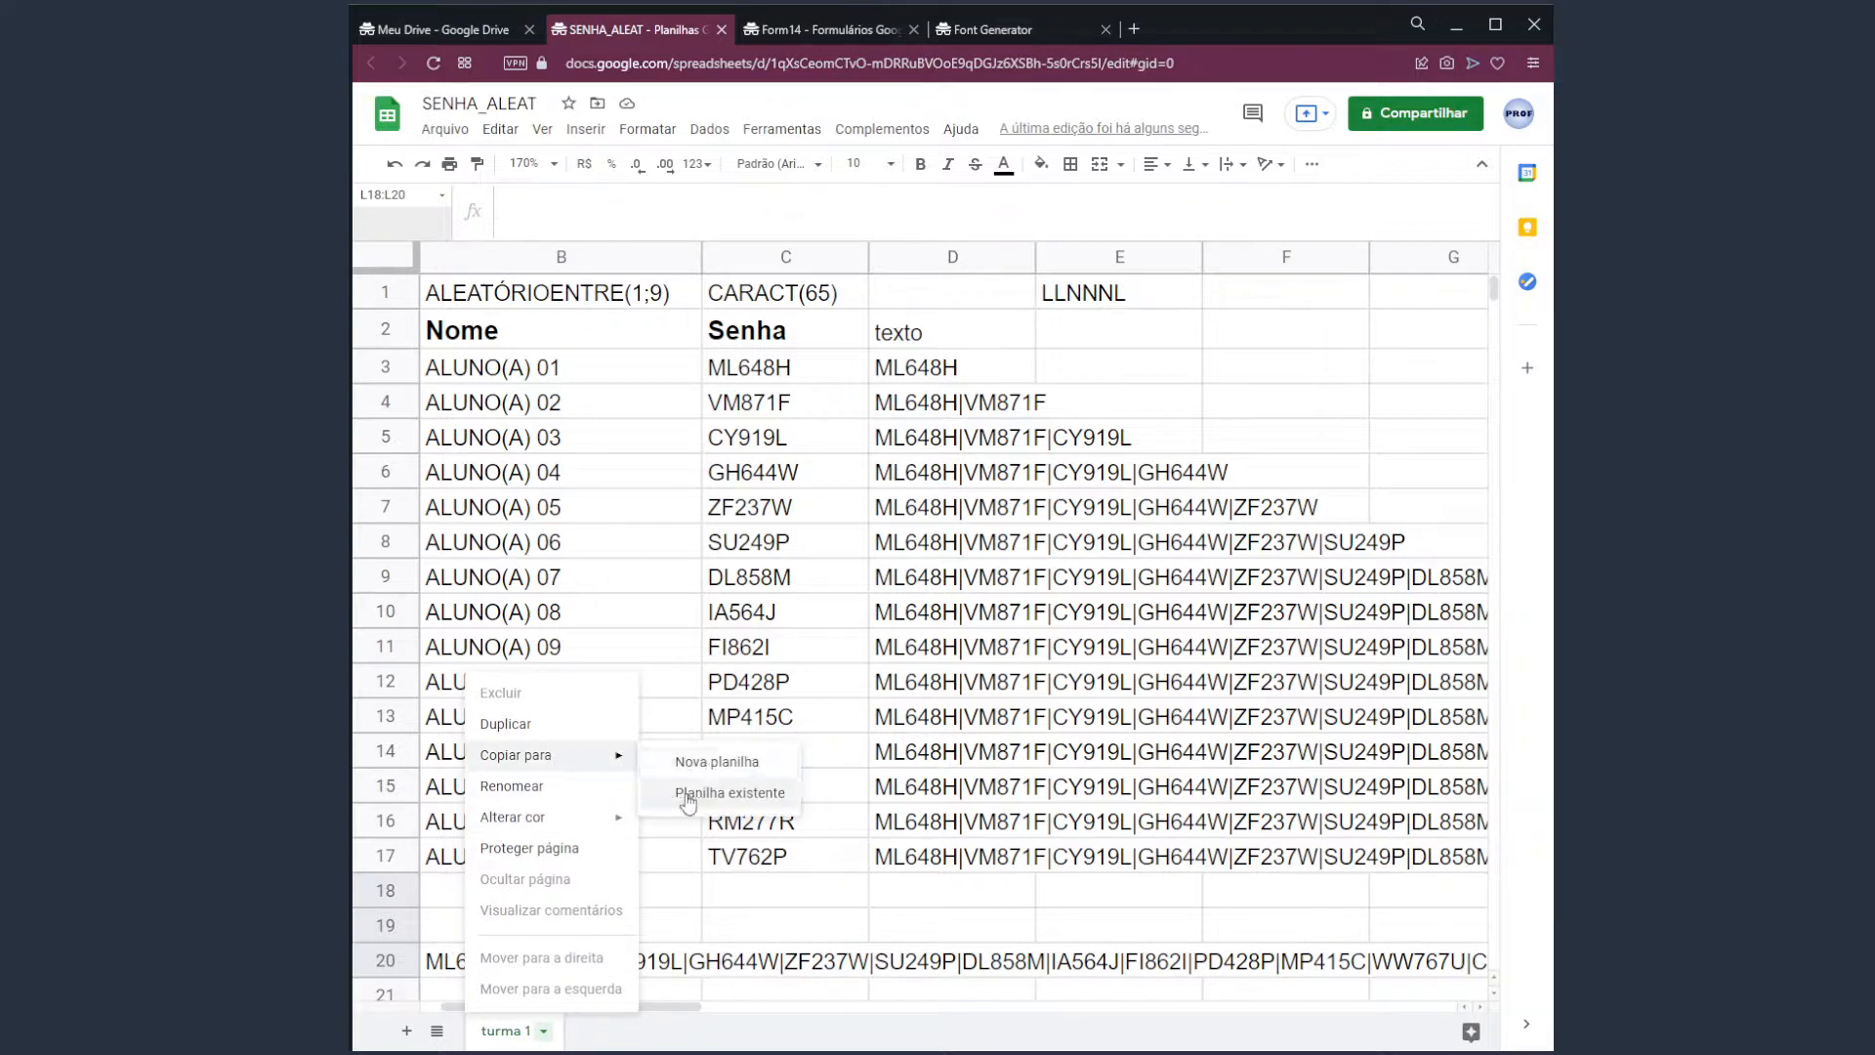
click(559, 728)
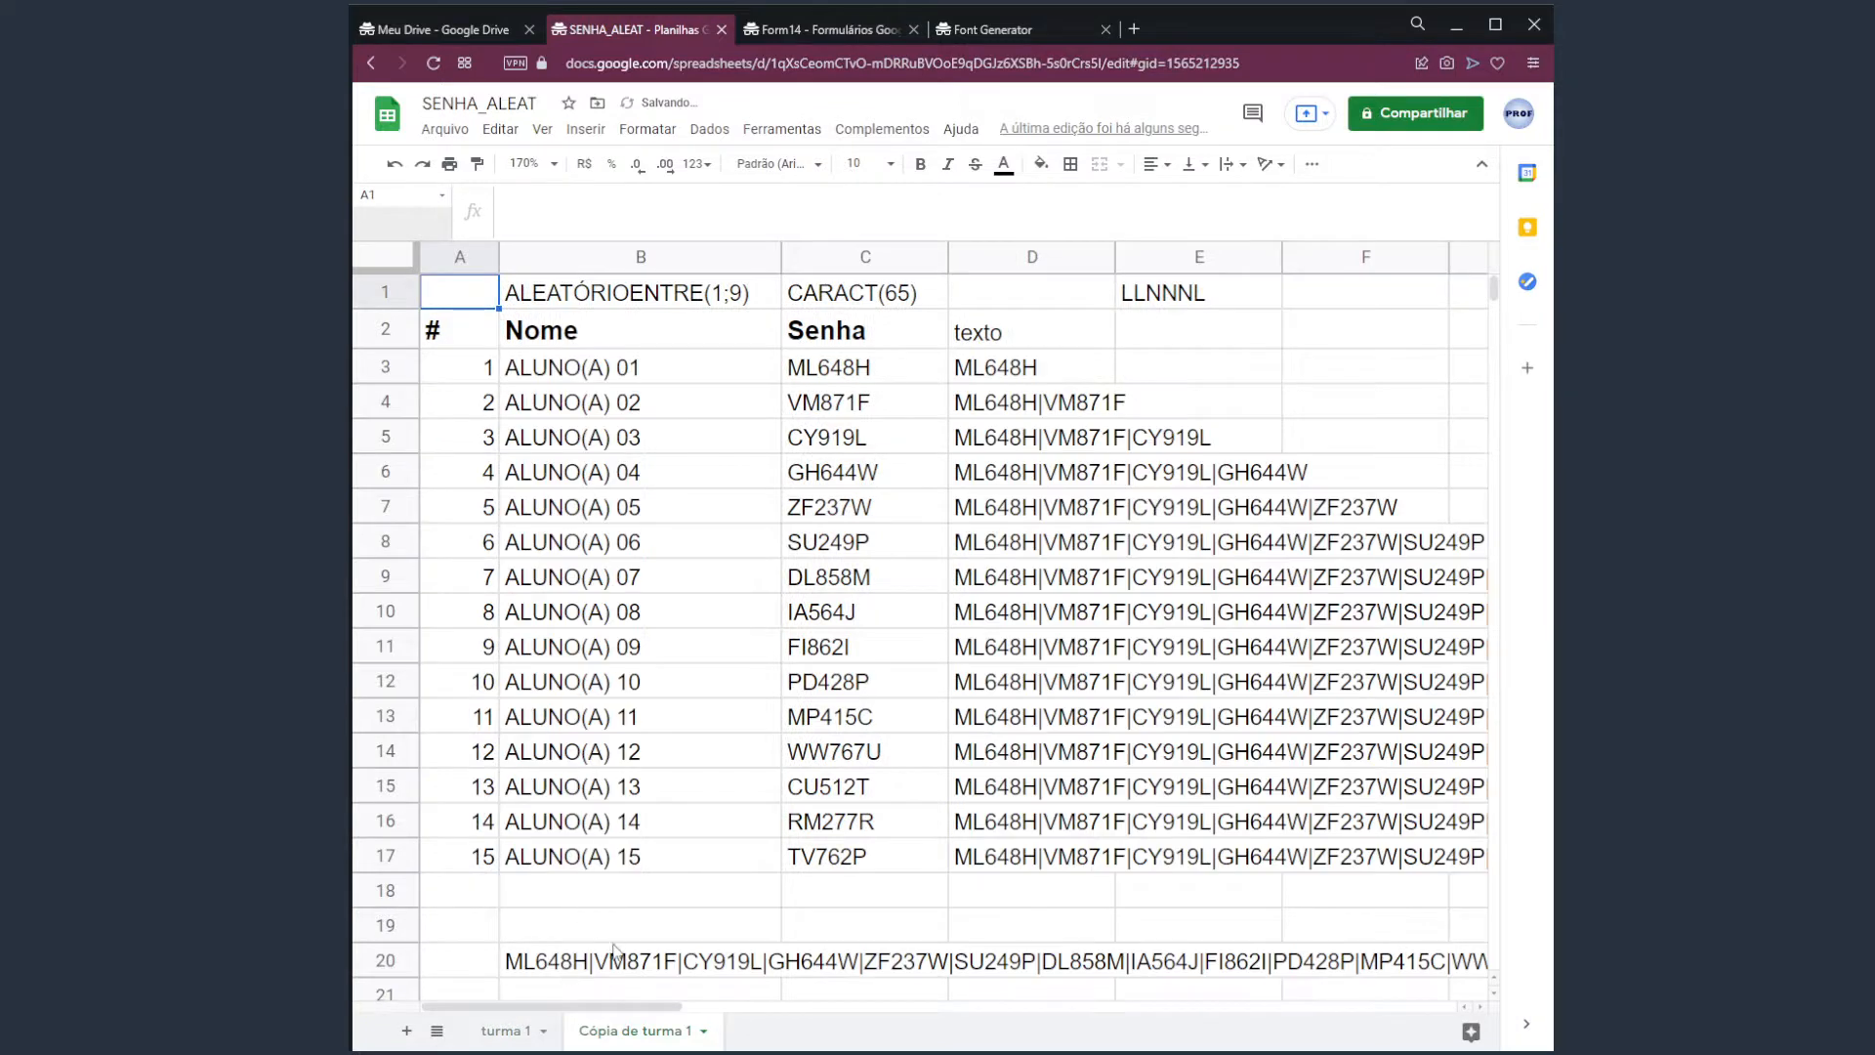
Rename the copied sheet to 'turma 2'.
double_click(618, 1034)
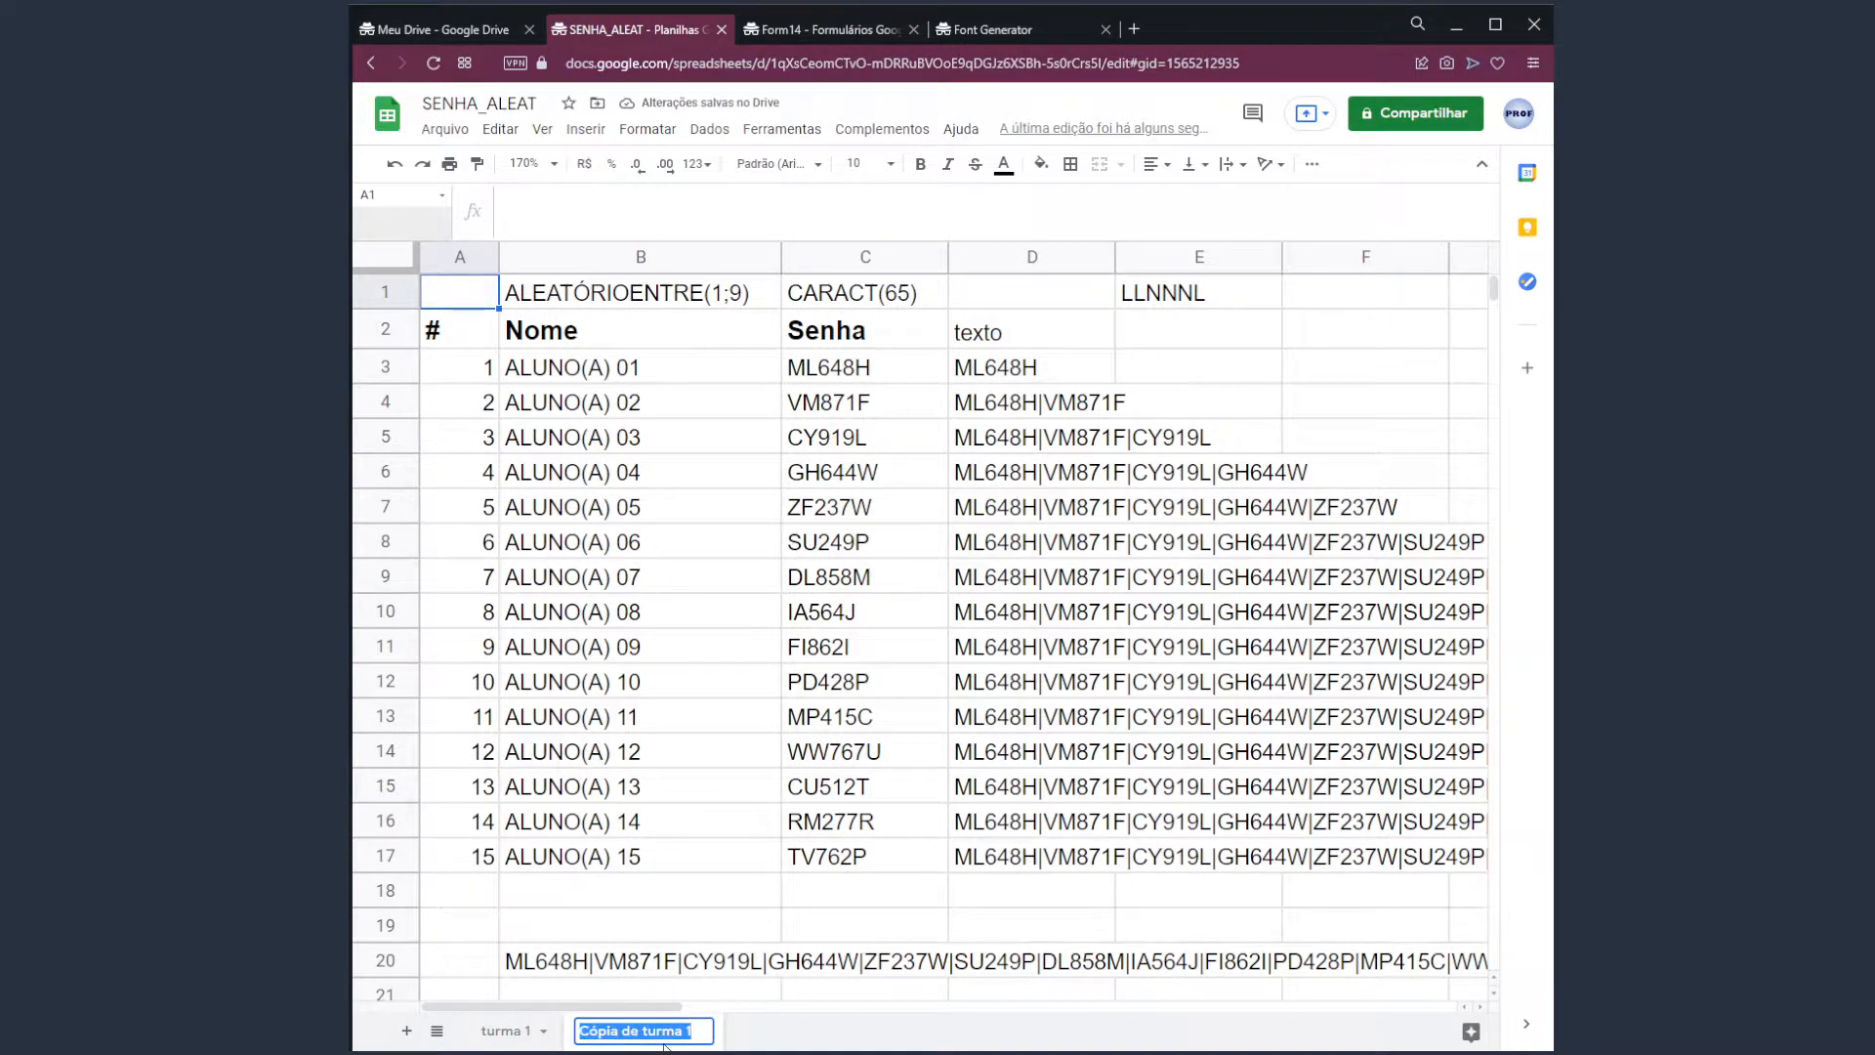
text(turma 2)
key(Return)
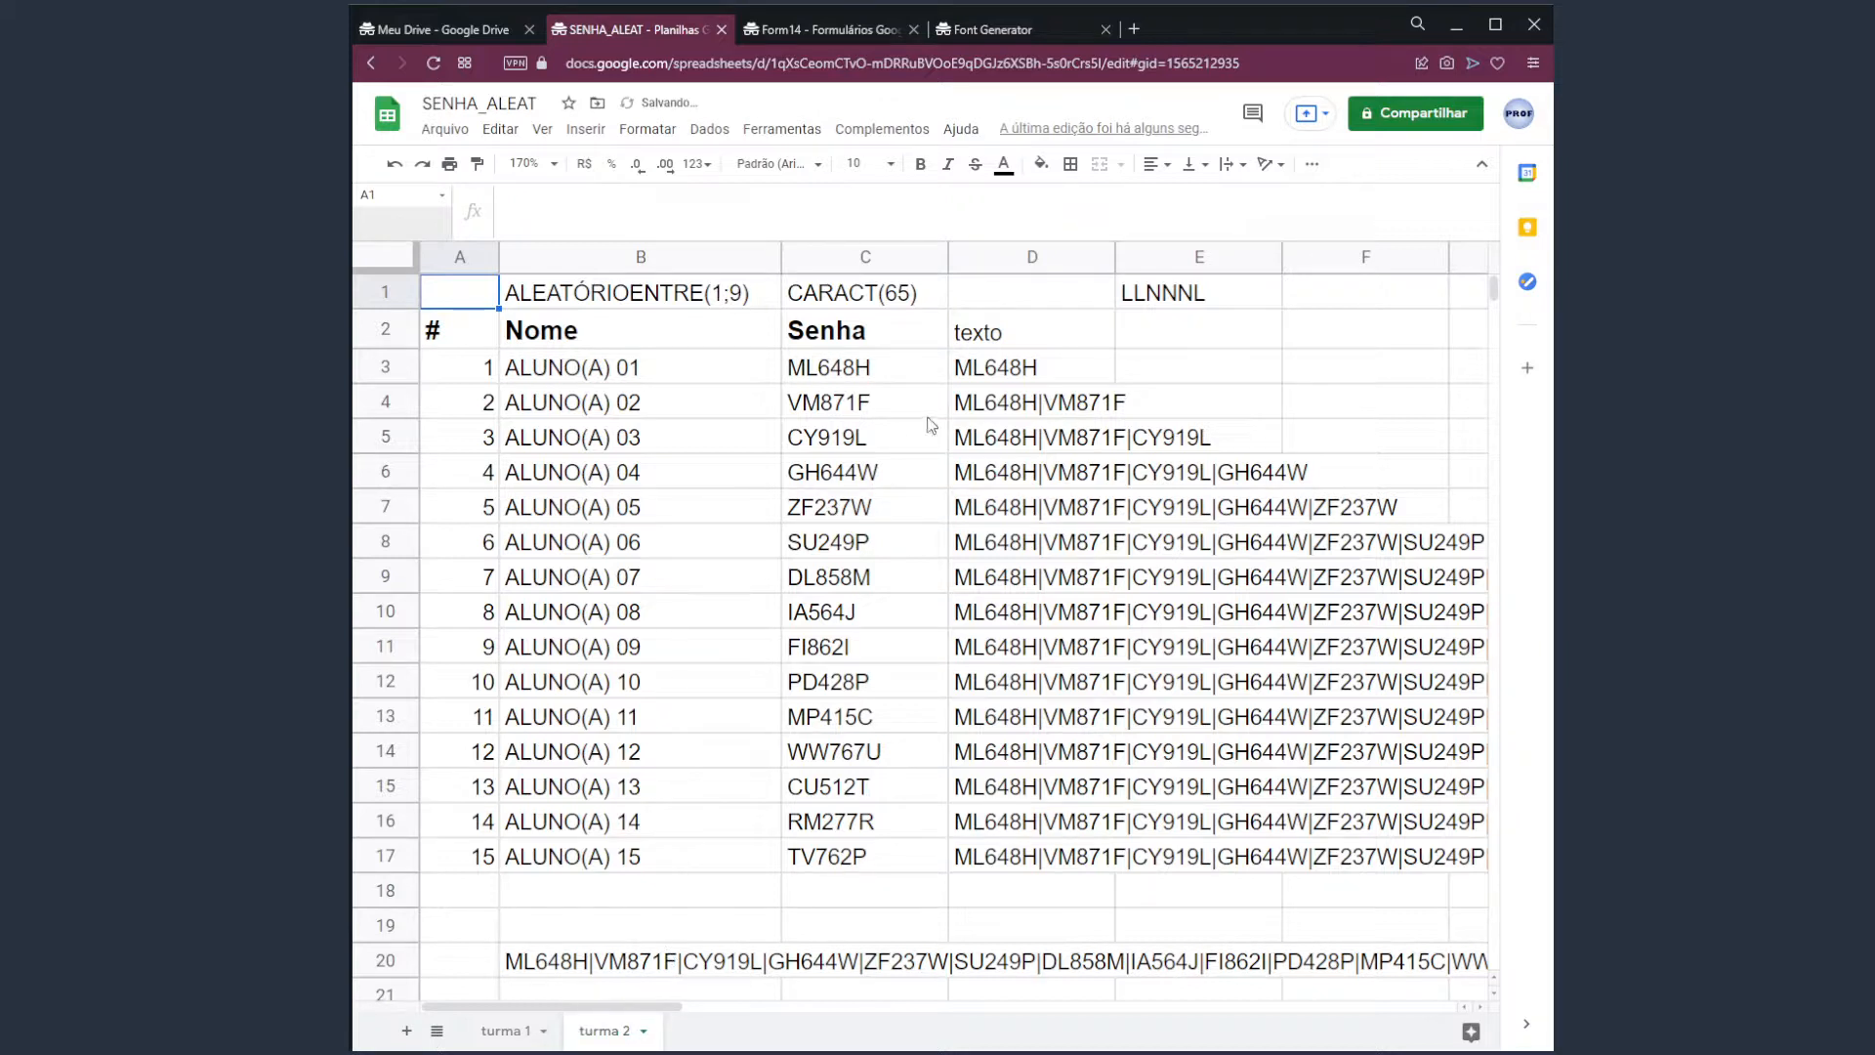
Switch between the turma 1 and turma 2 sheets, ending on turma 2.
click(503, 1030)
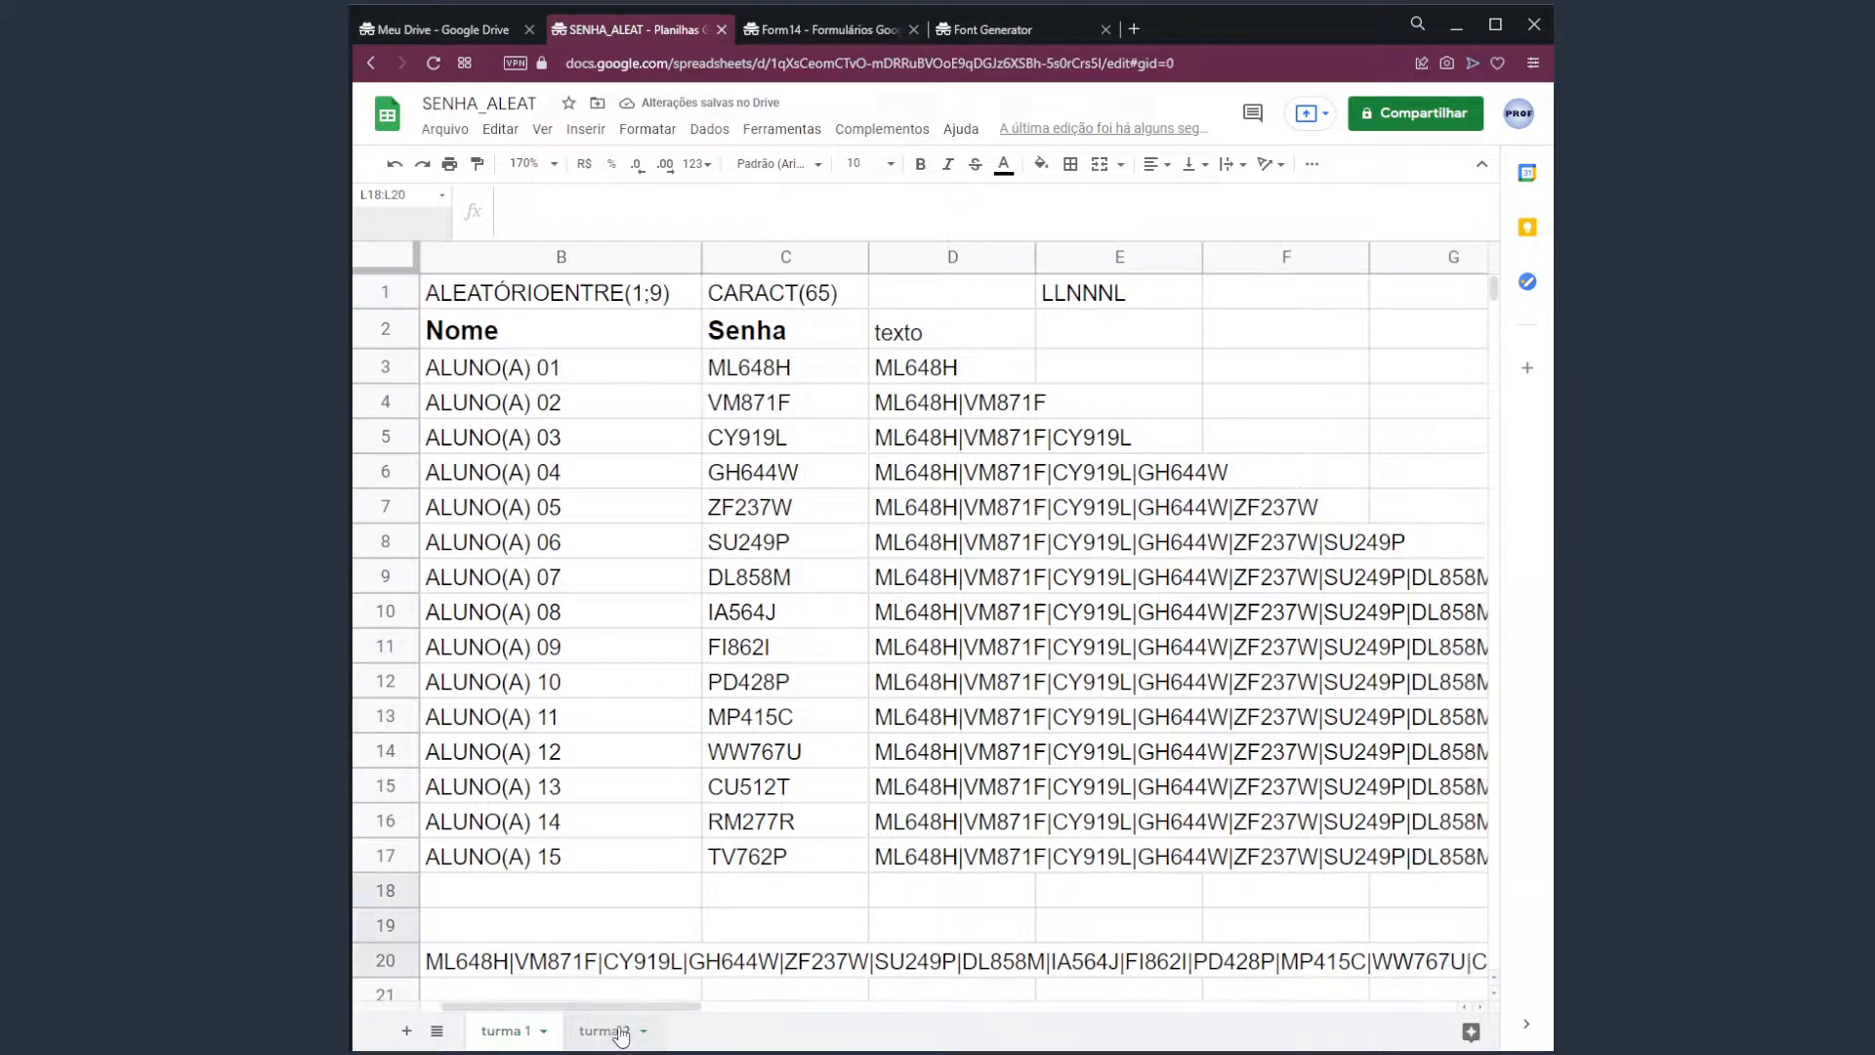
click(602, 1030)
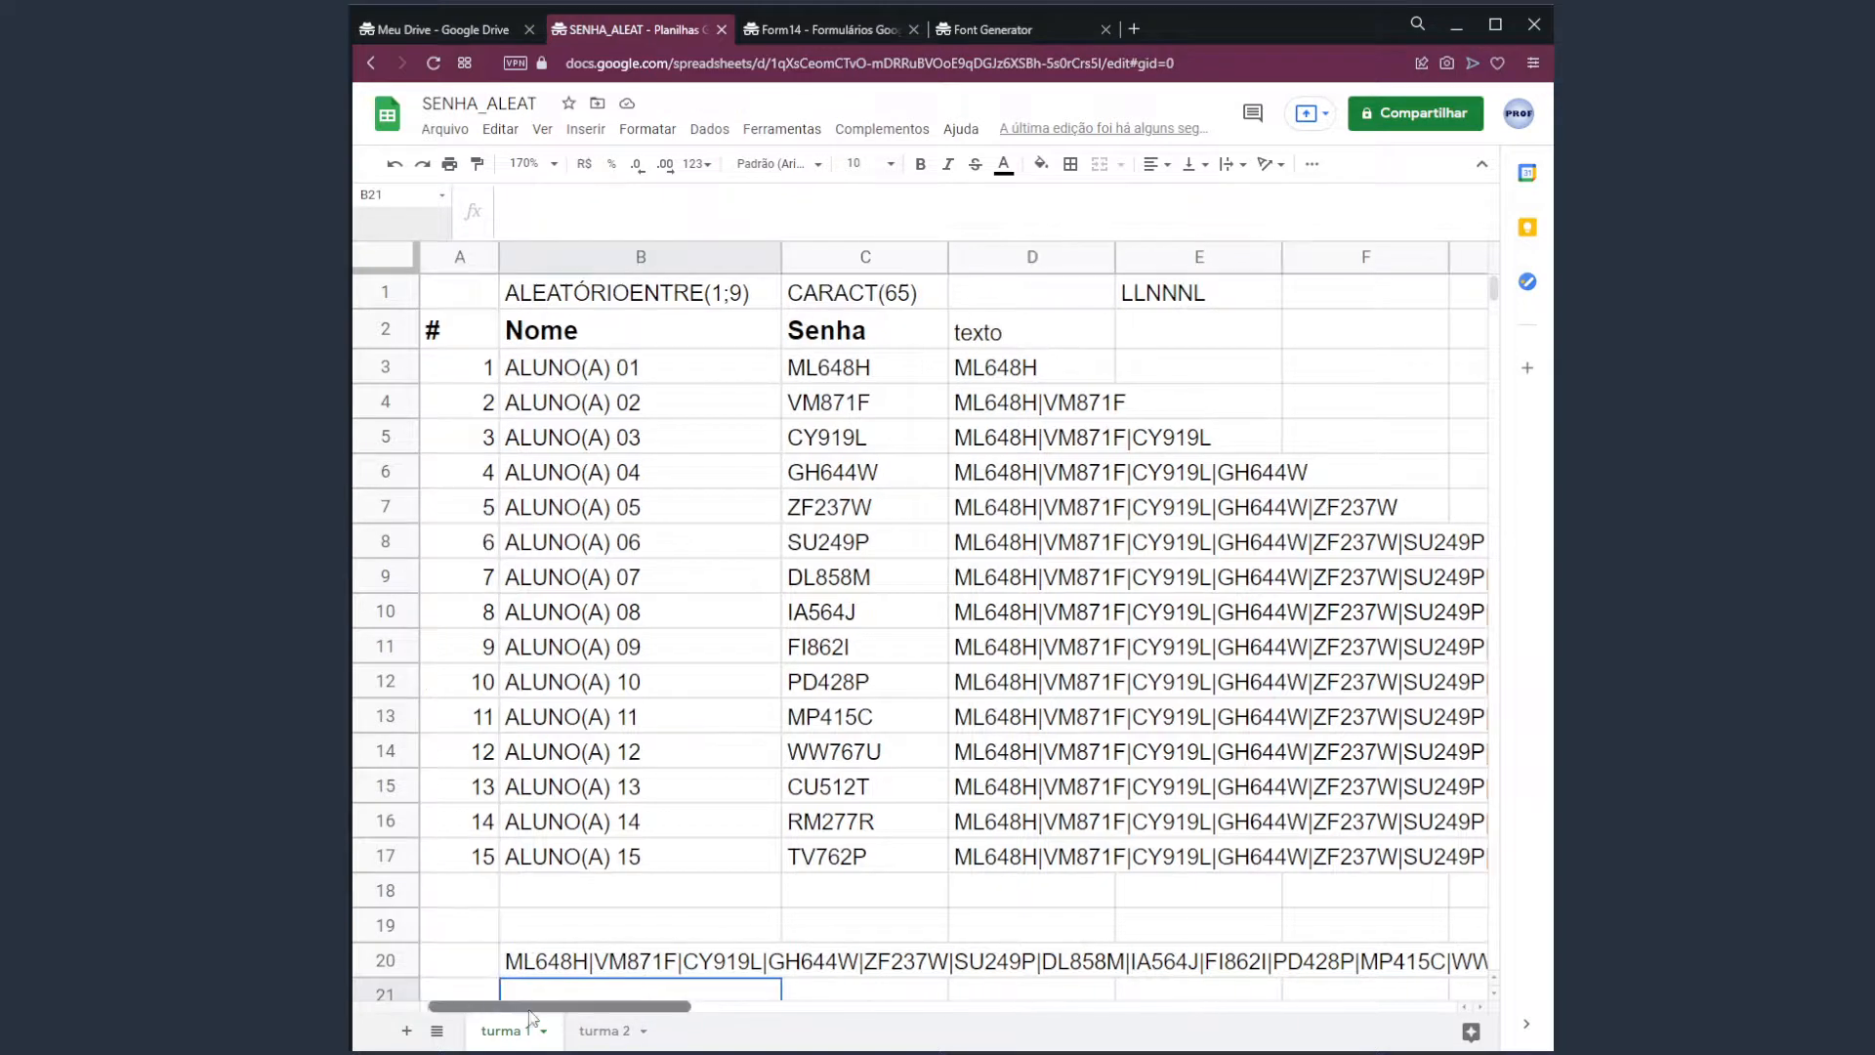
click(603, 1031)
click(510, 1033)
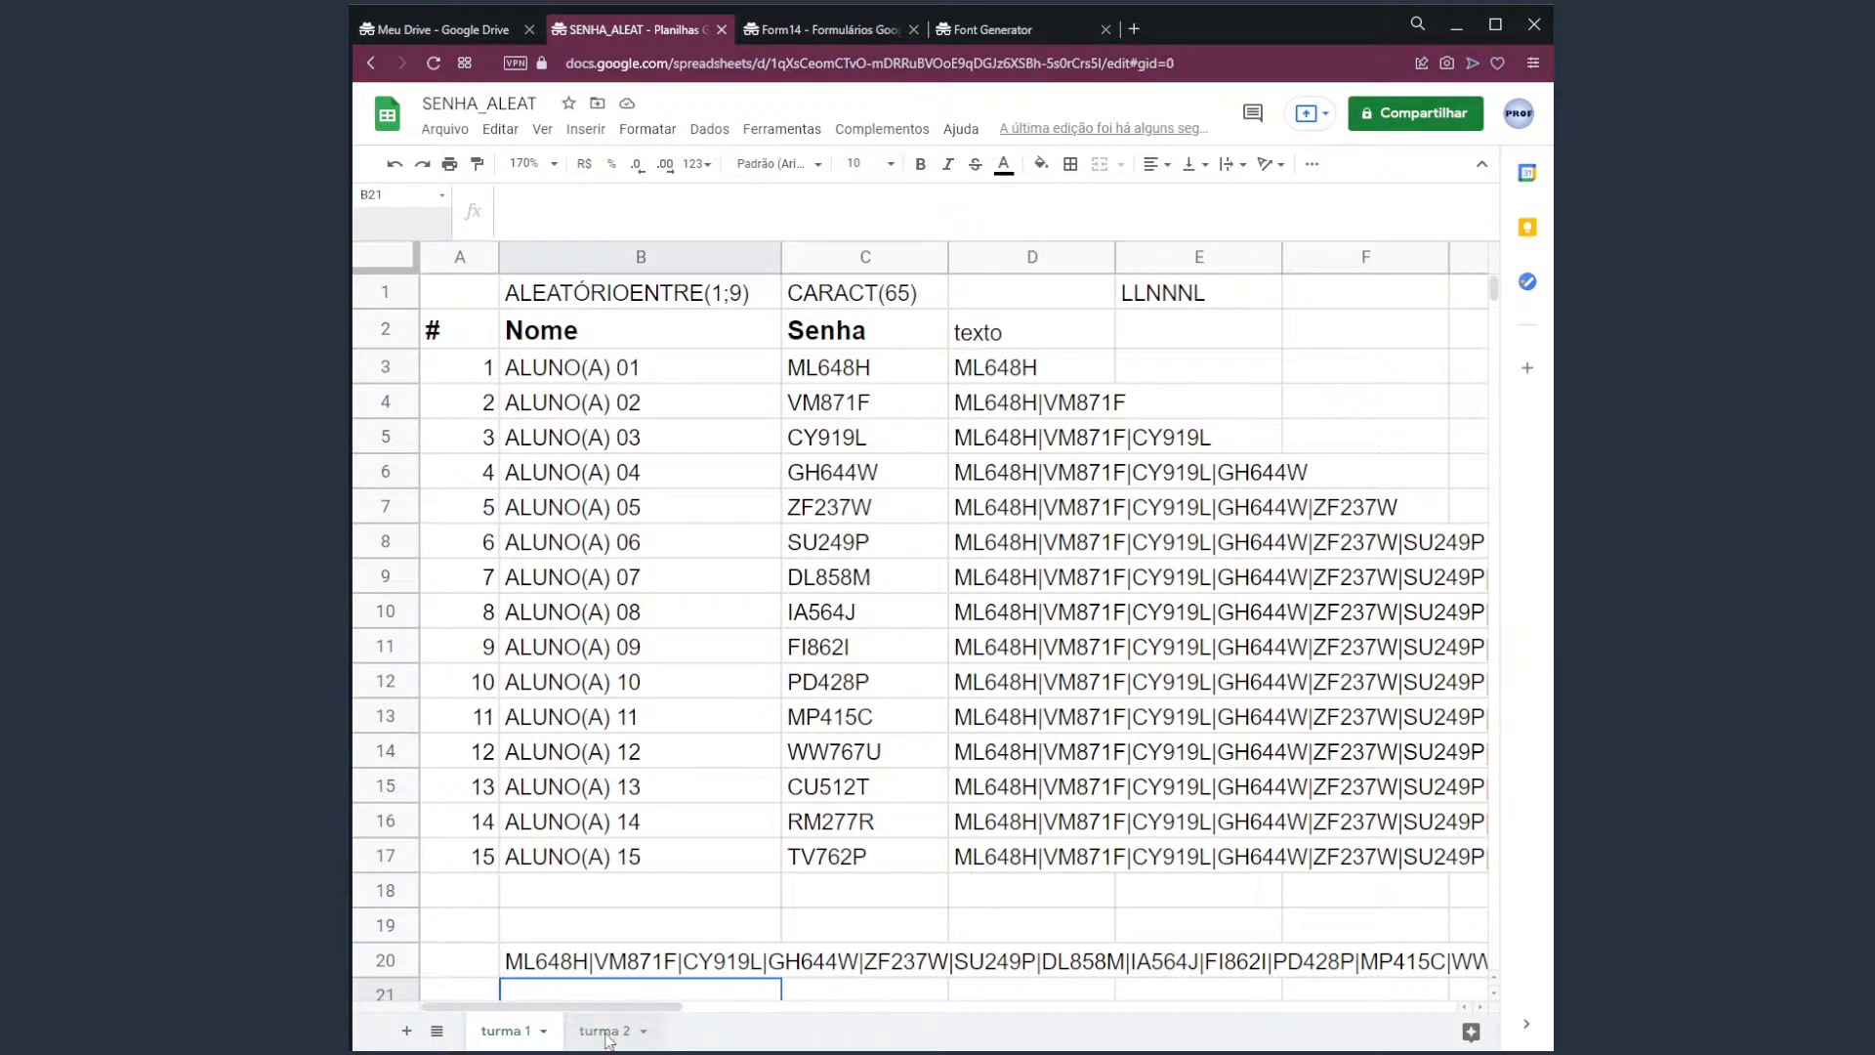
click(607, 1035)
click(528, 1036)
click(605, 1031)
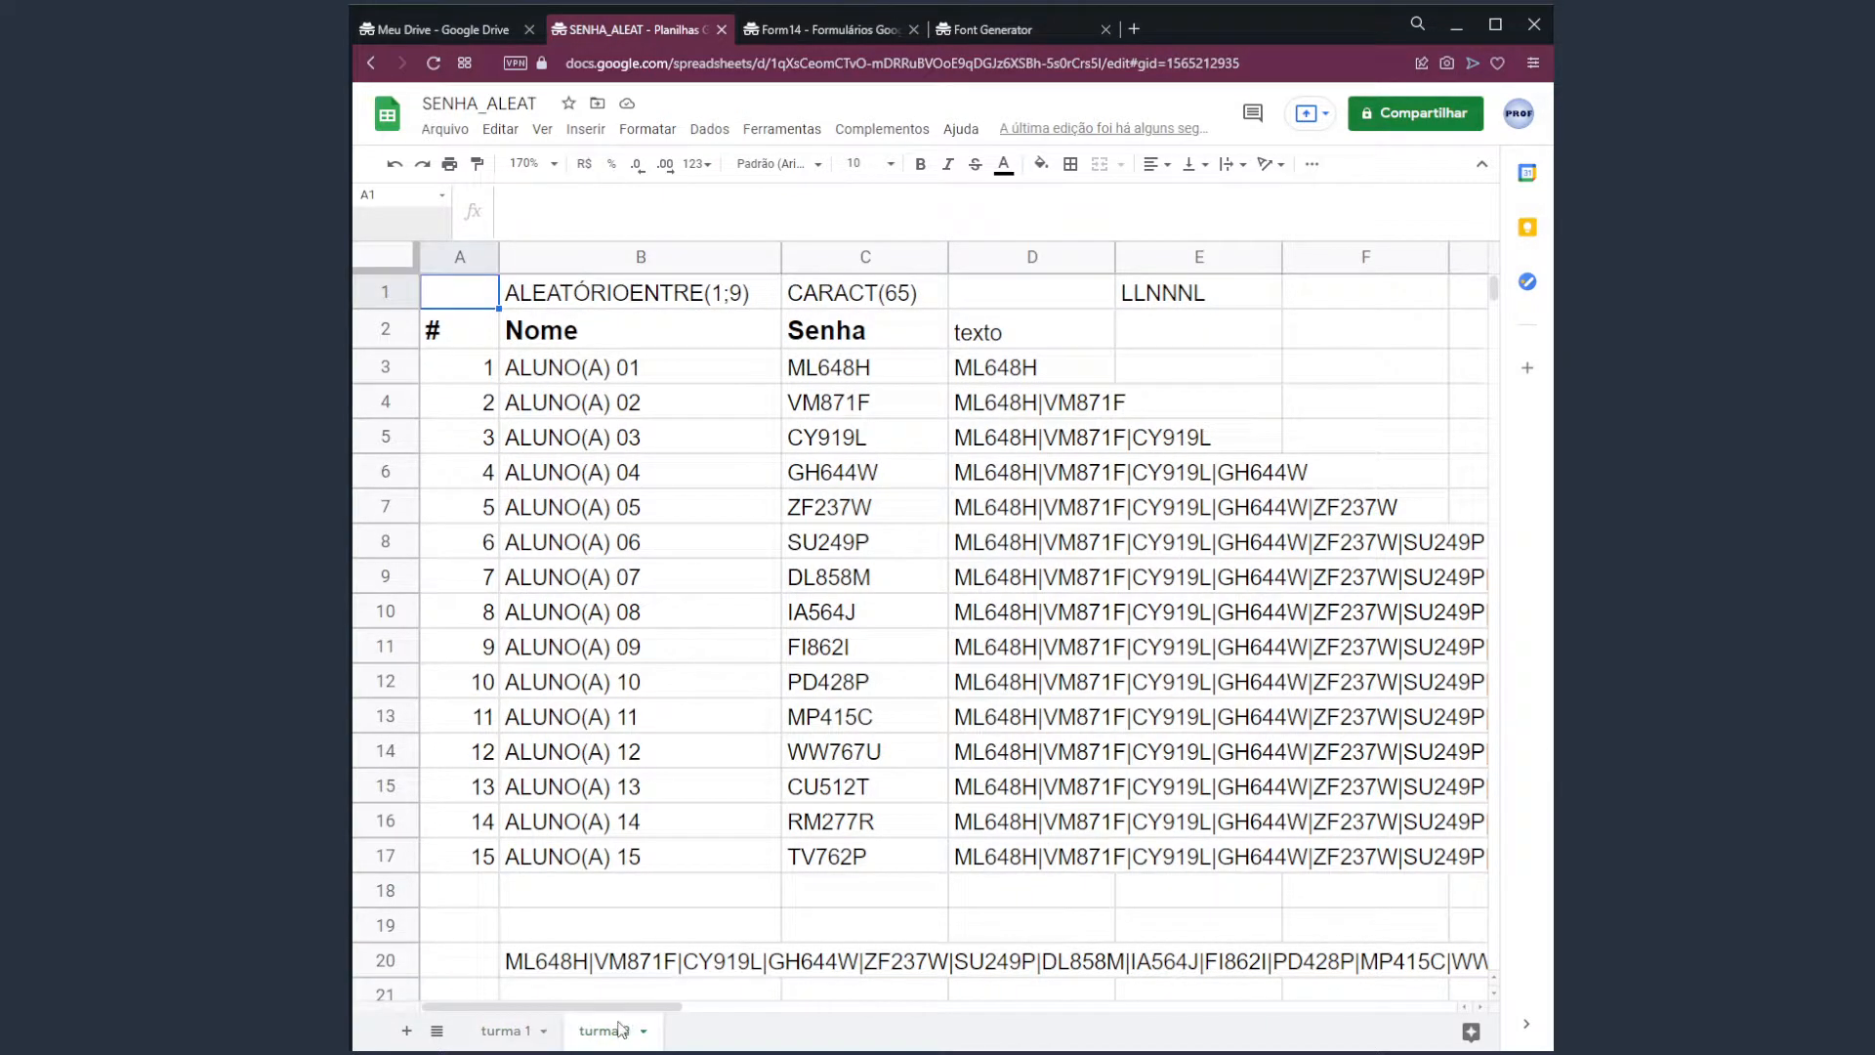
Regenerate the column L codes and paste them as values only into turma 2's C3:C17.
drag(616, 1007, 1005, 980)
click(944, 381)
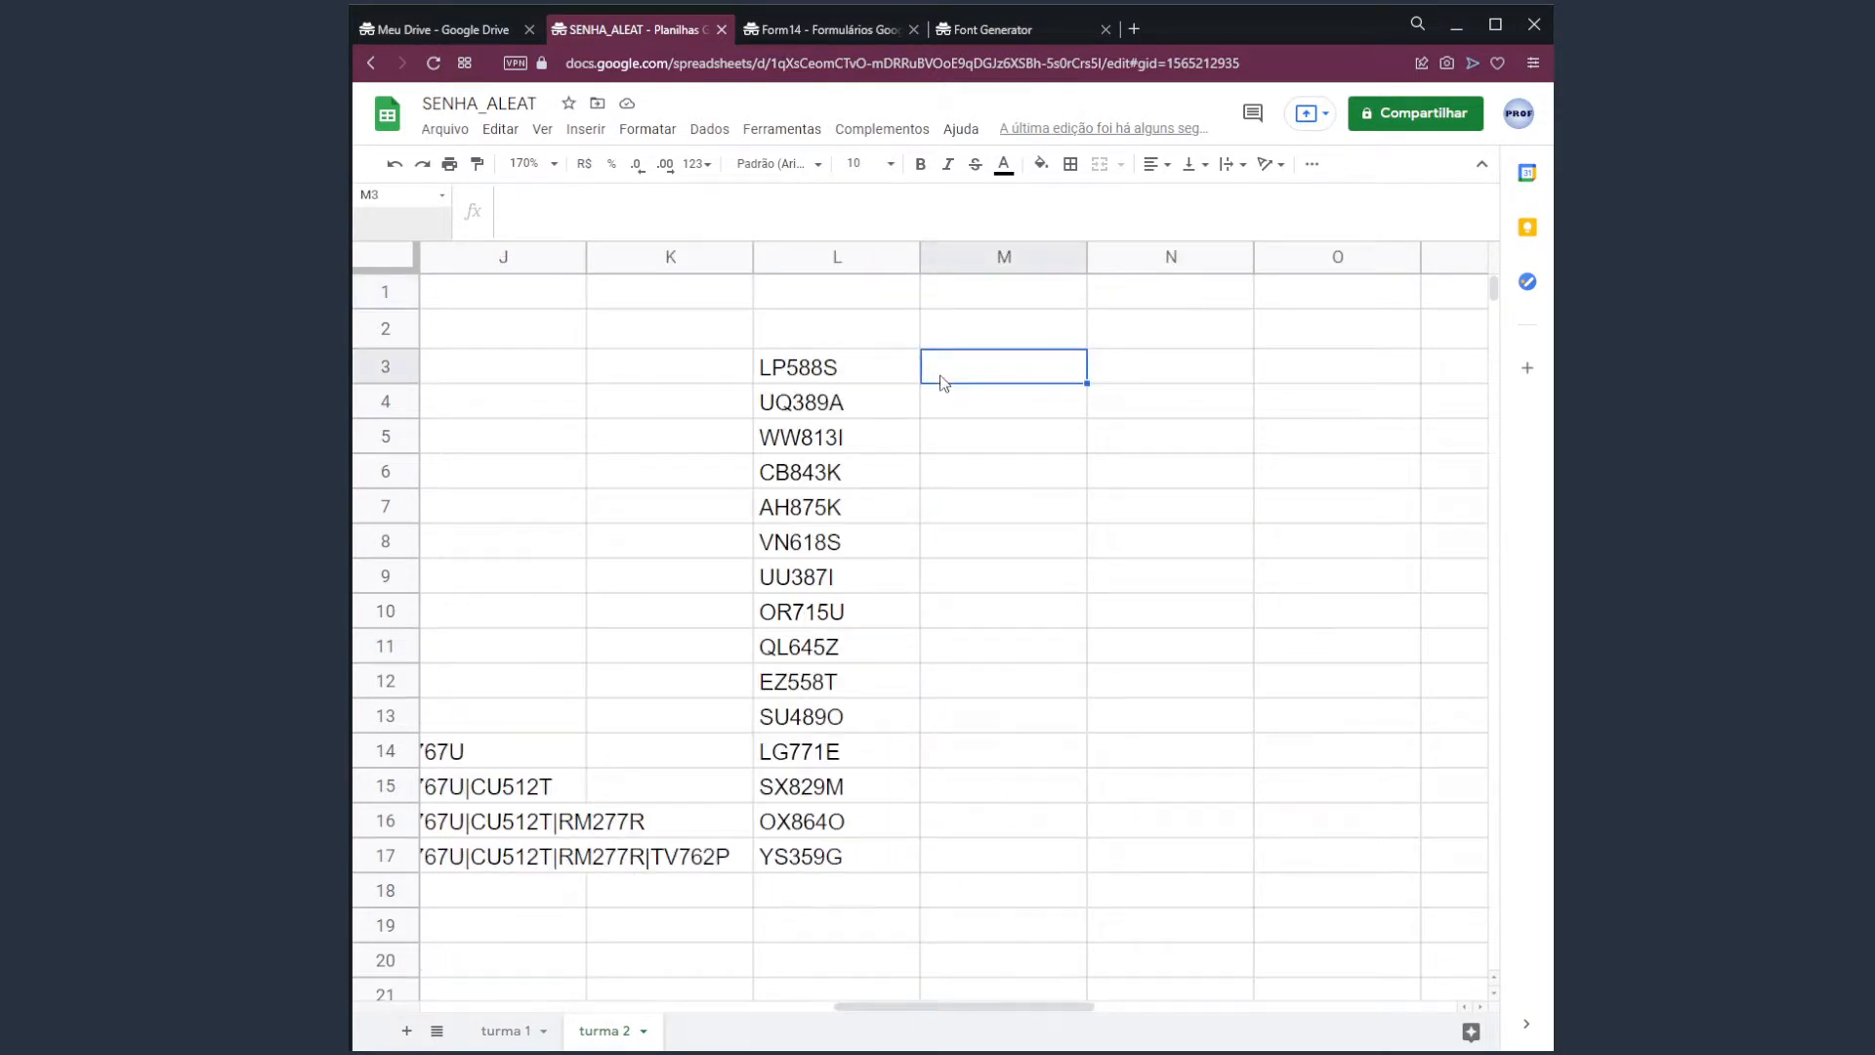
key(Delete)
key(Delete)
key(Delete)
key(Delete)
key(Delete)
key(Delete)
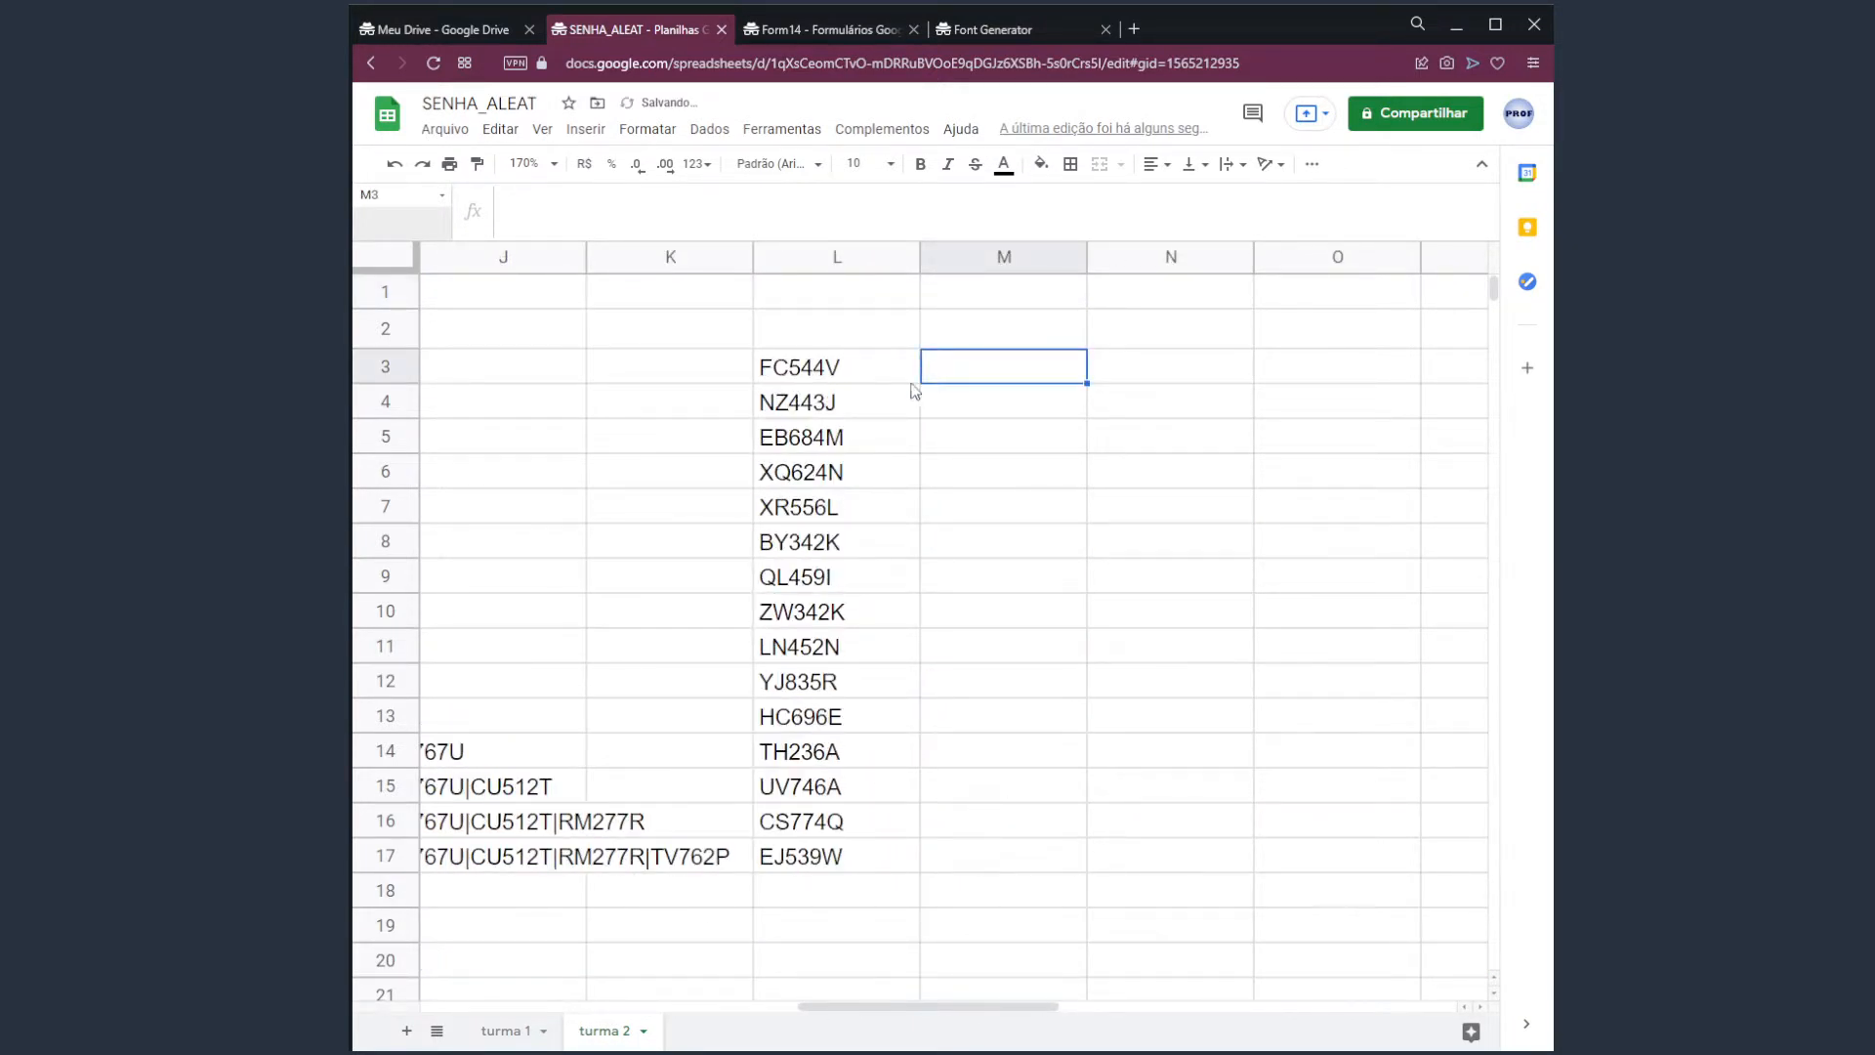
drag(904, 369, 897, 849)
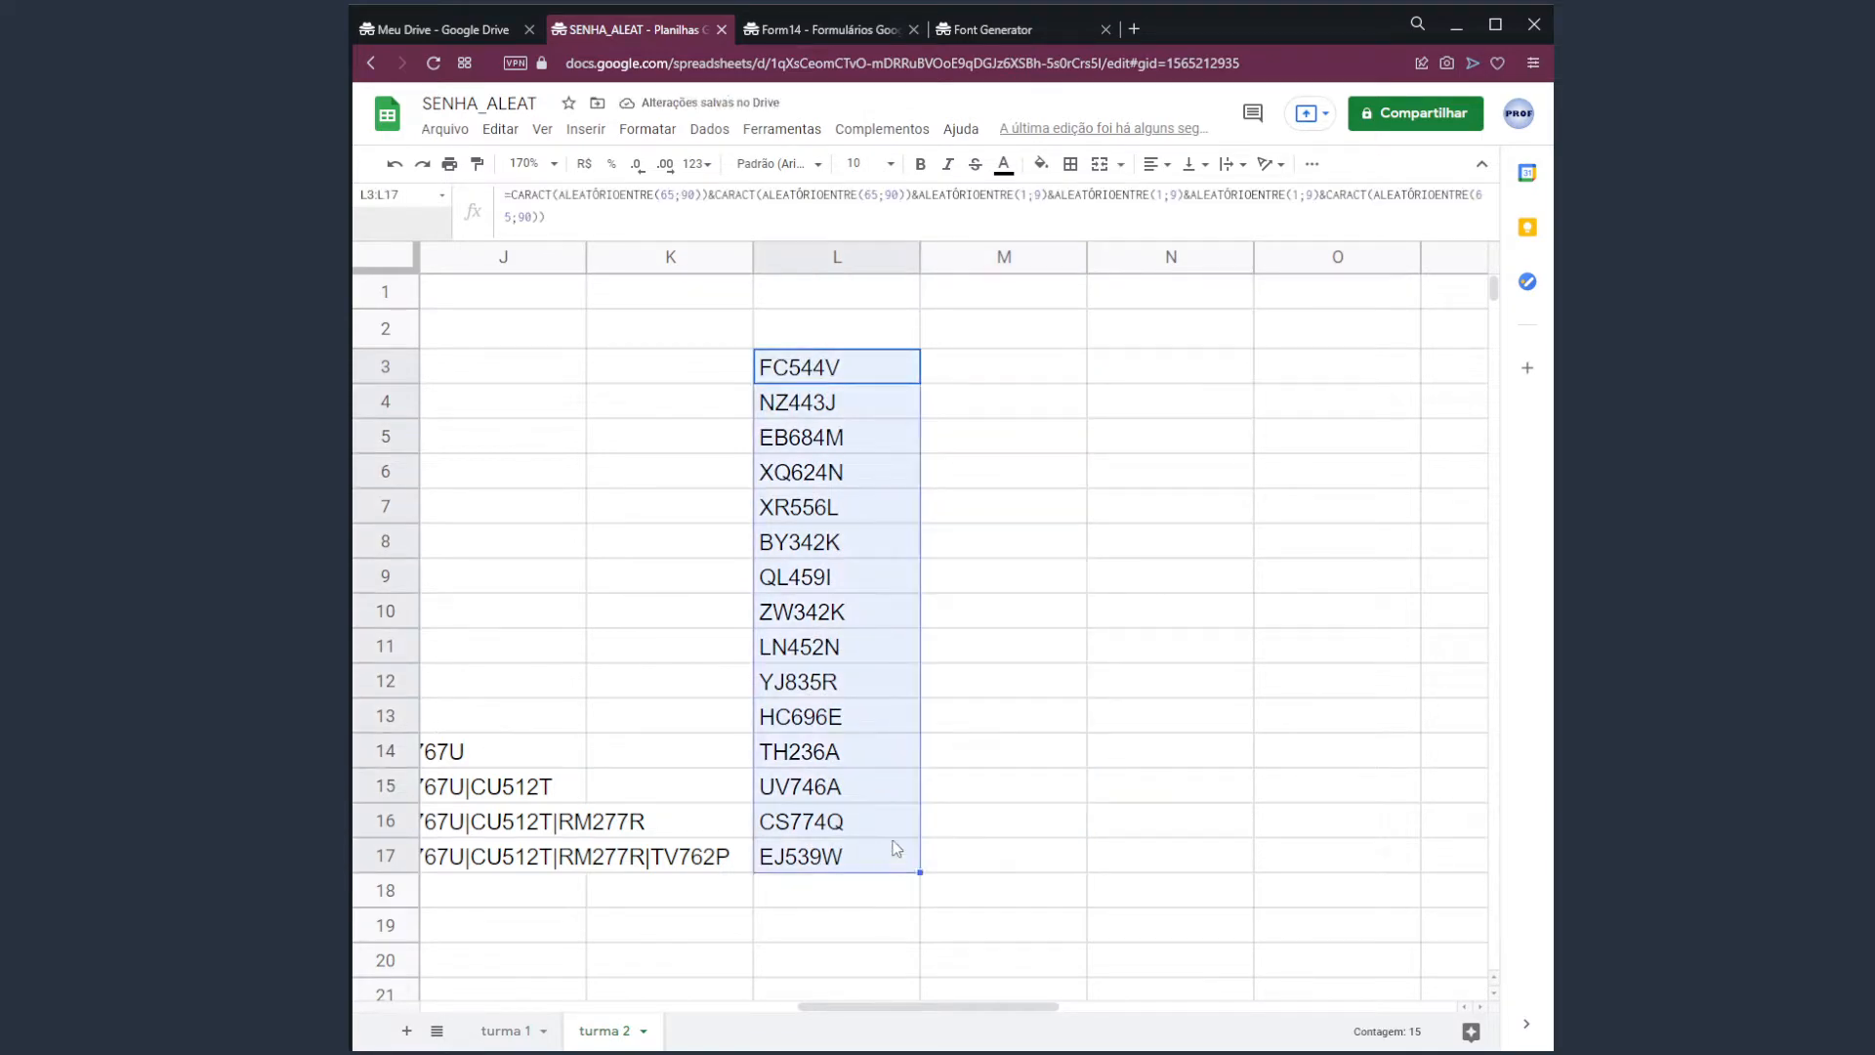
drag(970, 1002, 678, 1027)
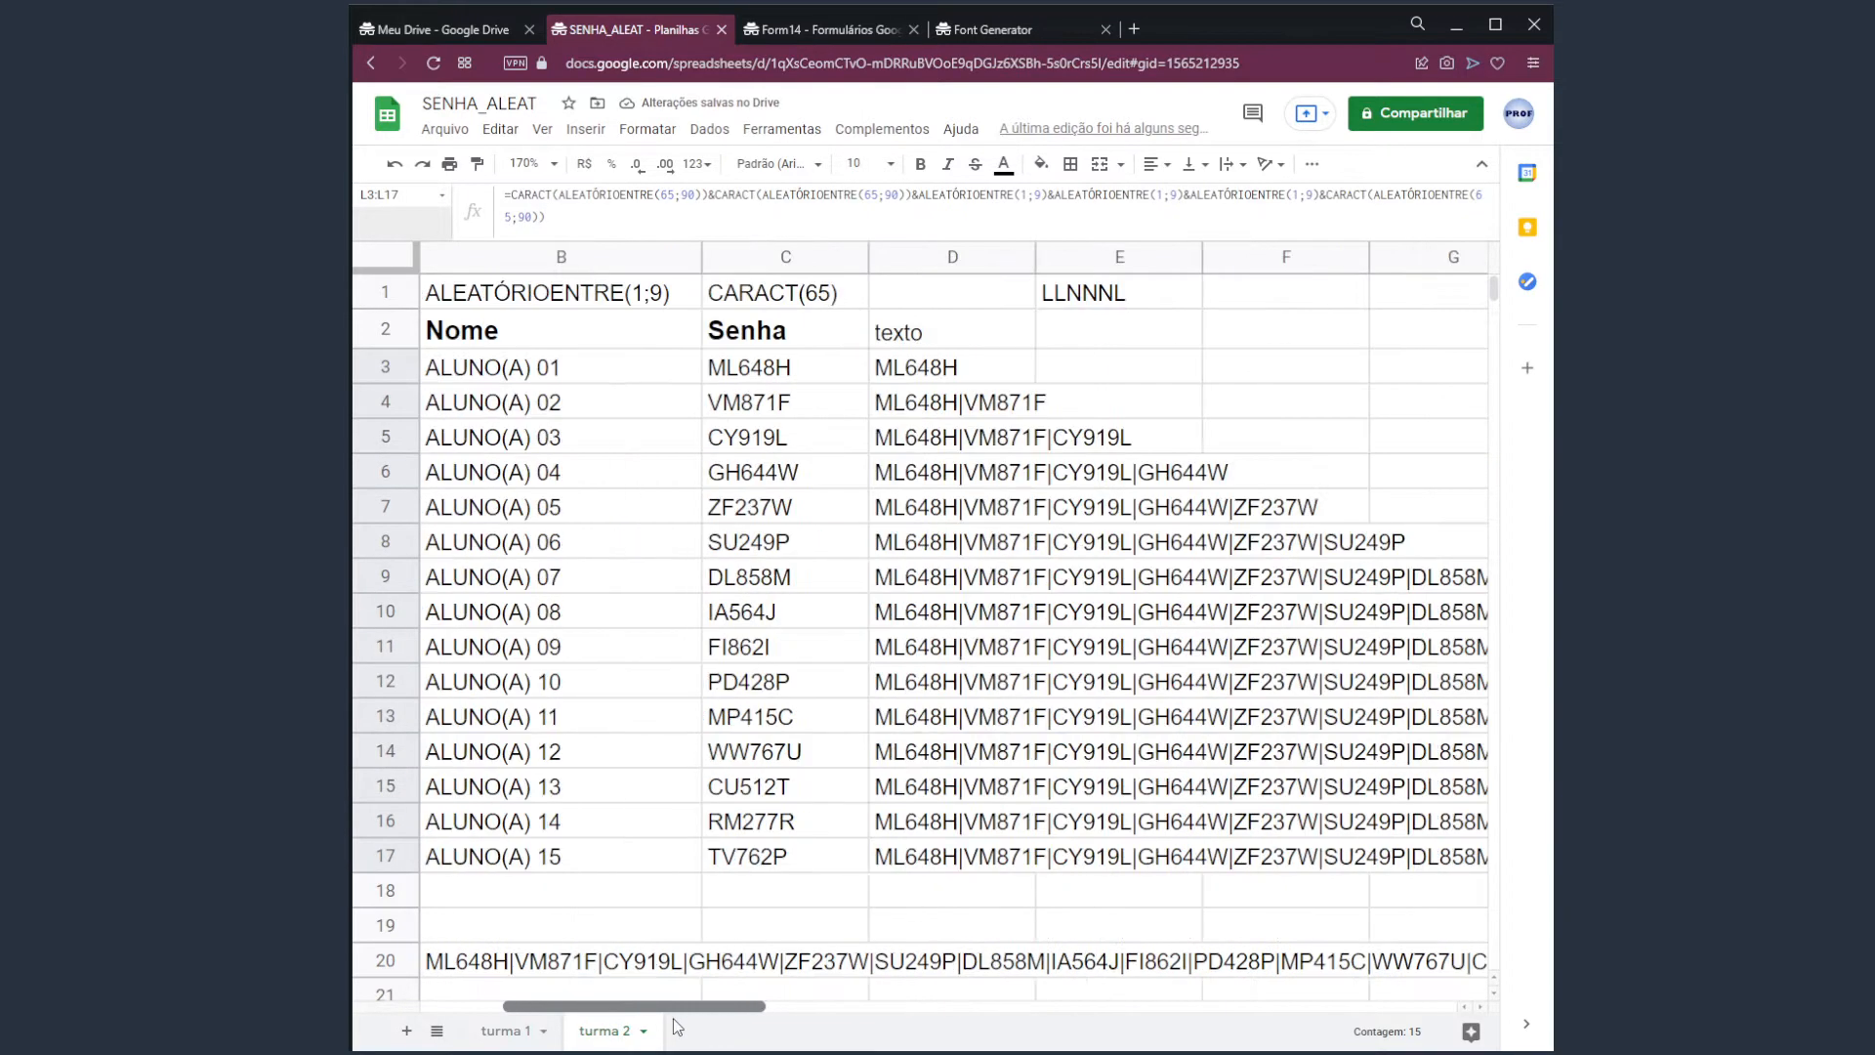
click(748, 373)
click(500, 130)
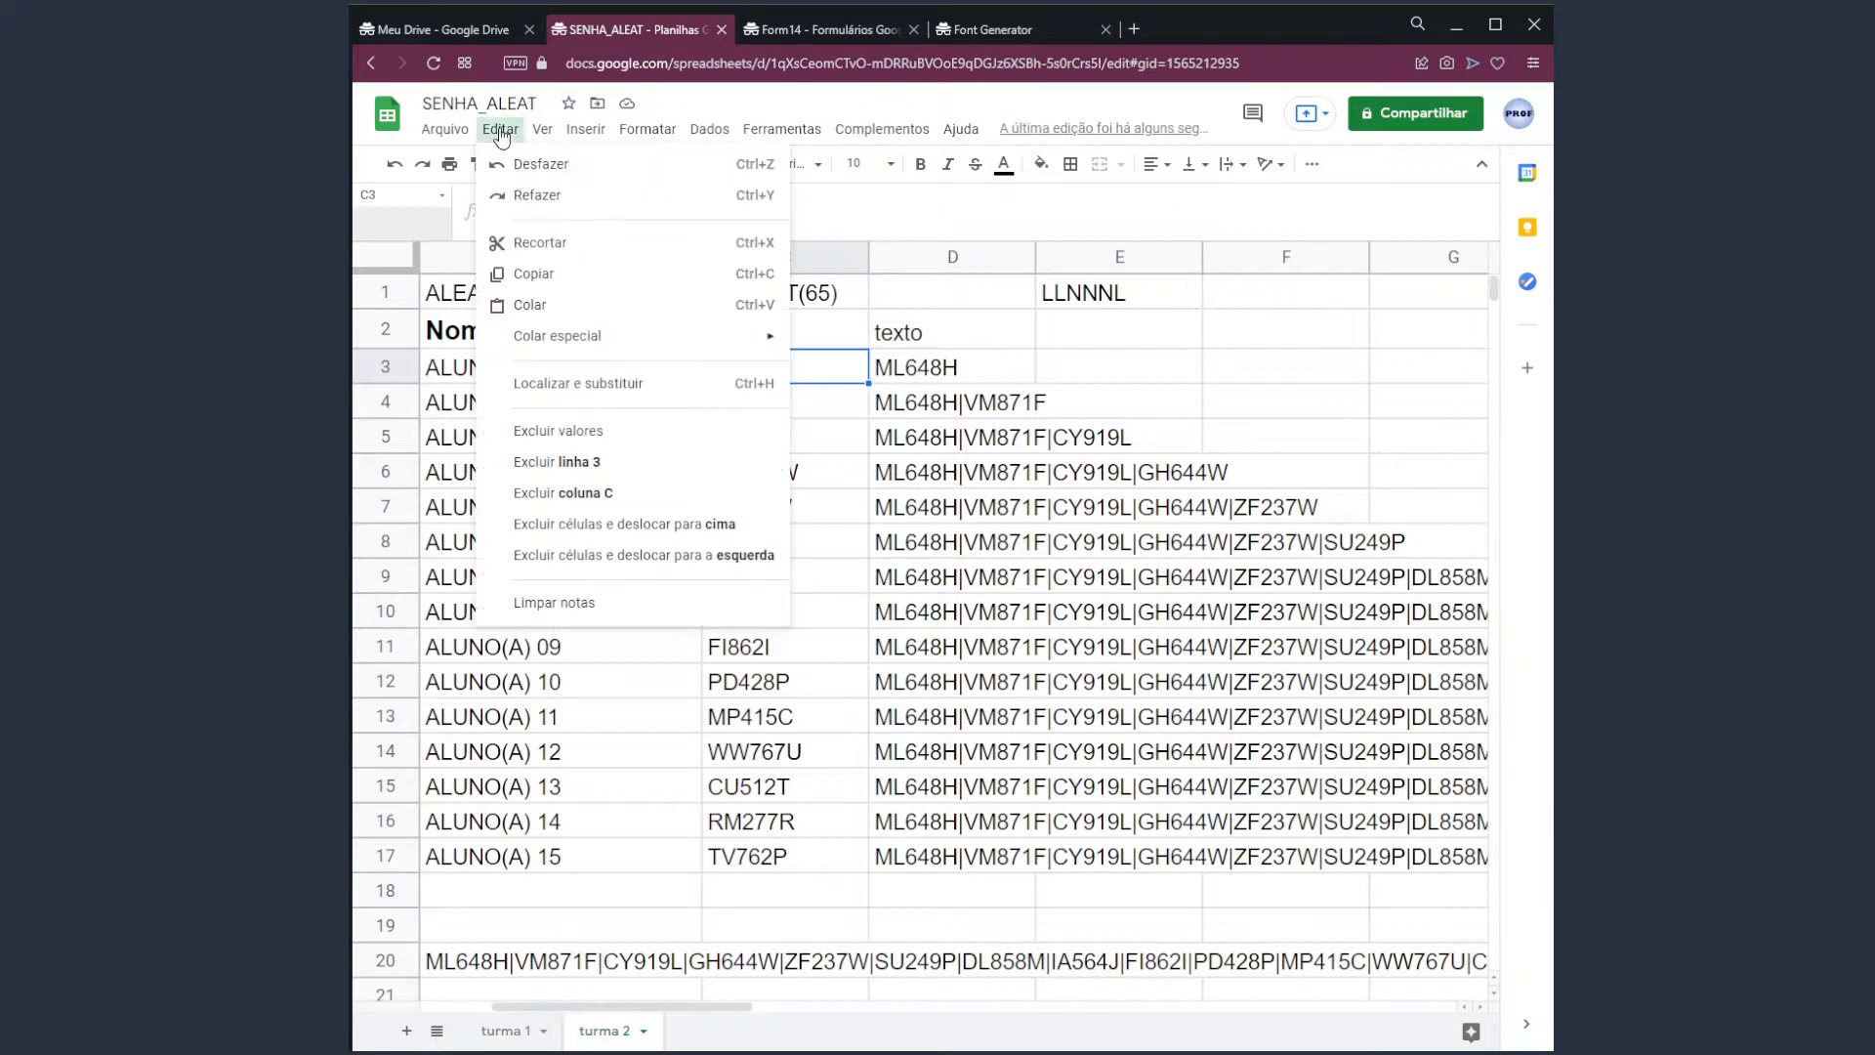
mouse_move(625, 336)
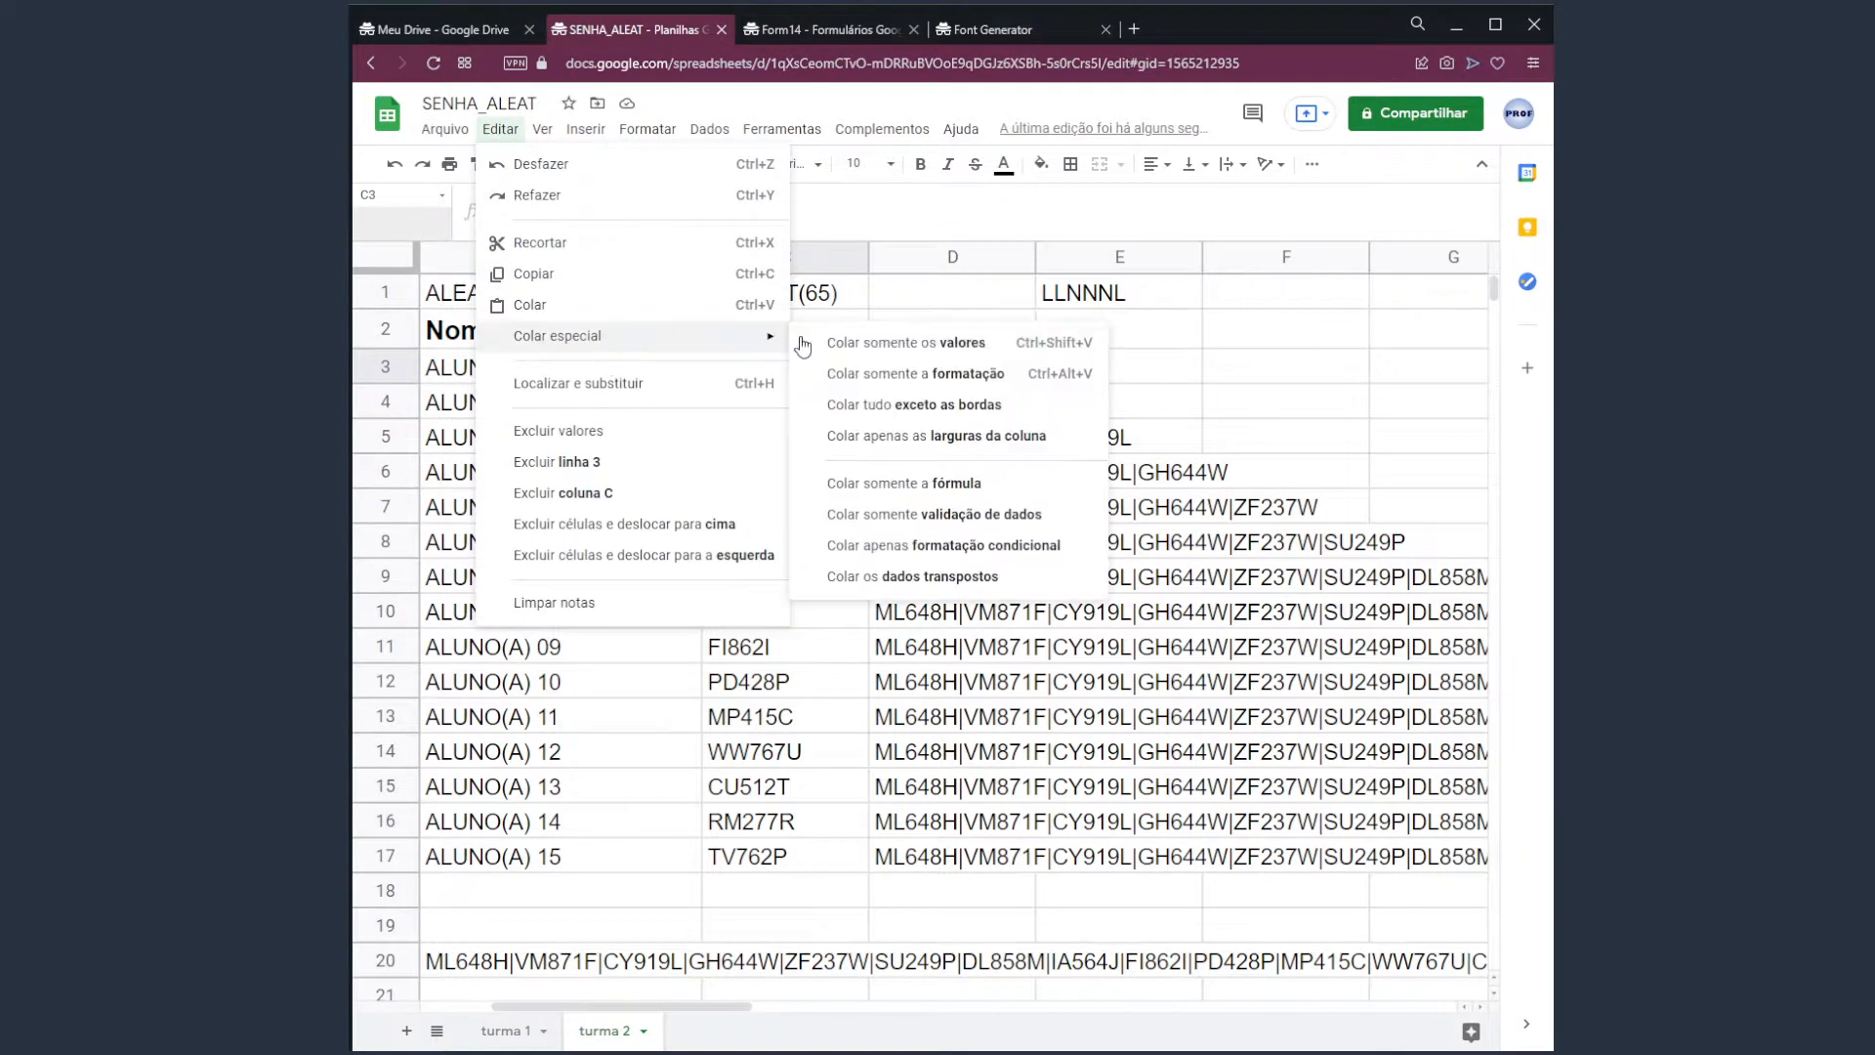
click(923, 344)
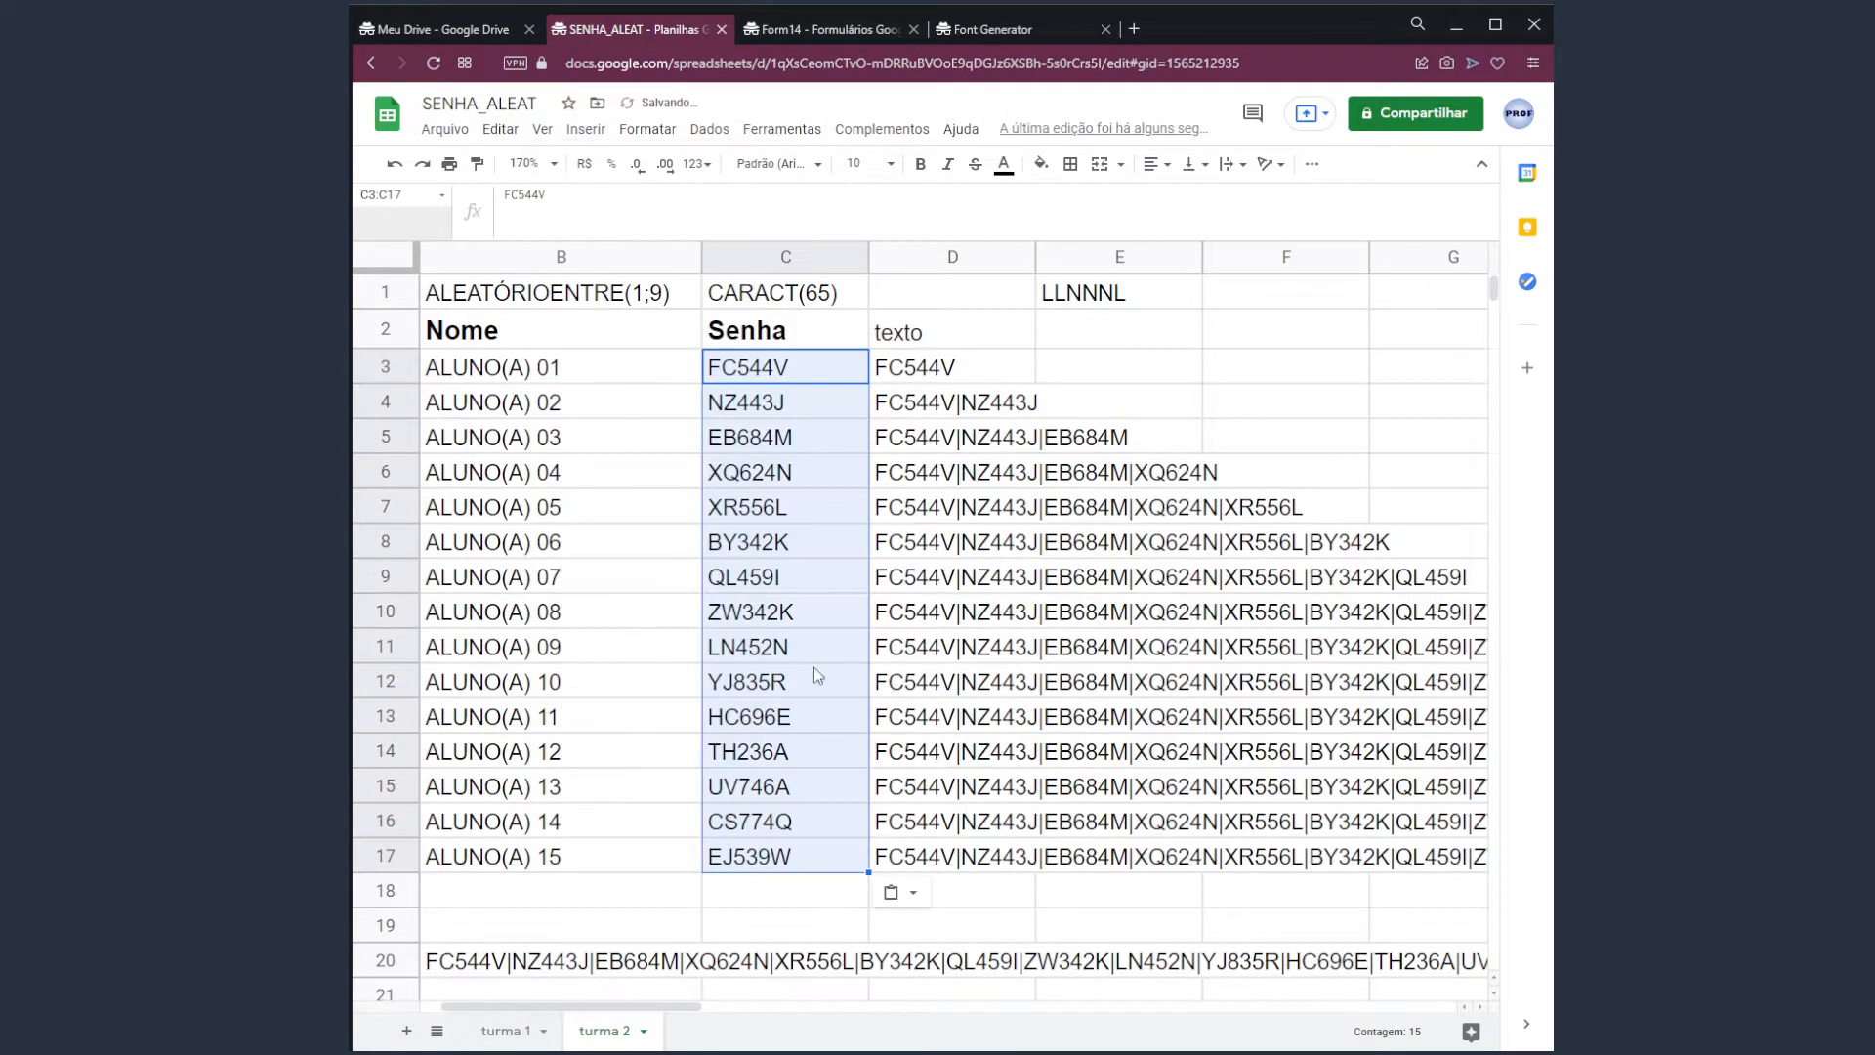
click(789, 662)
drag(766, 376, 767, 821)
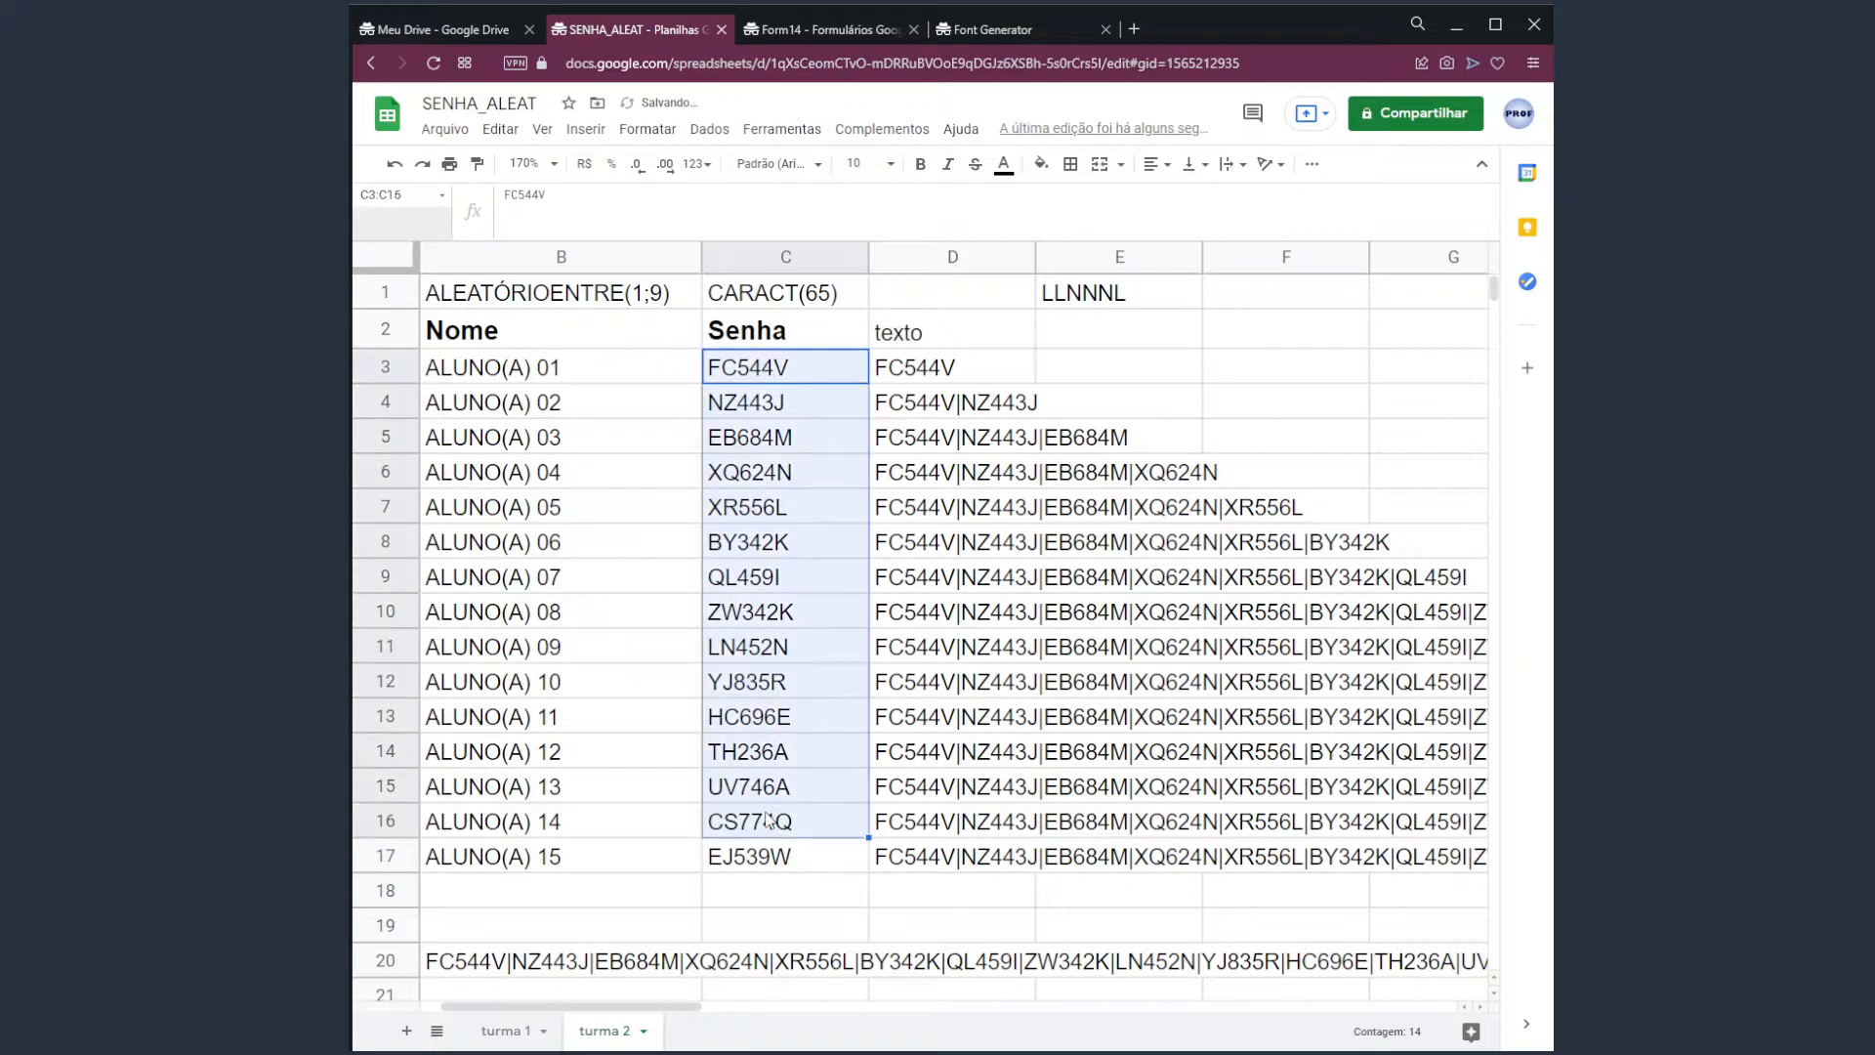
click(498, 1031)
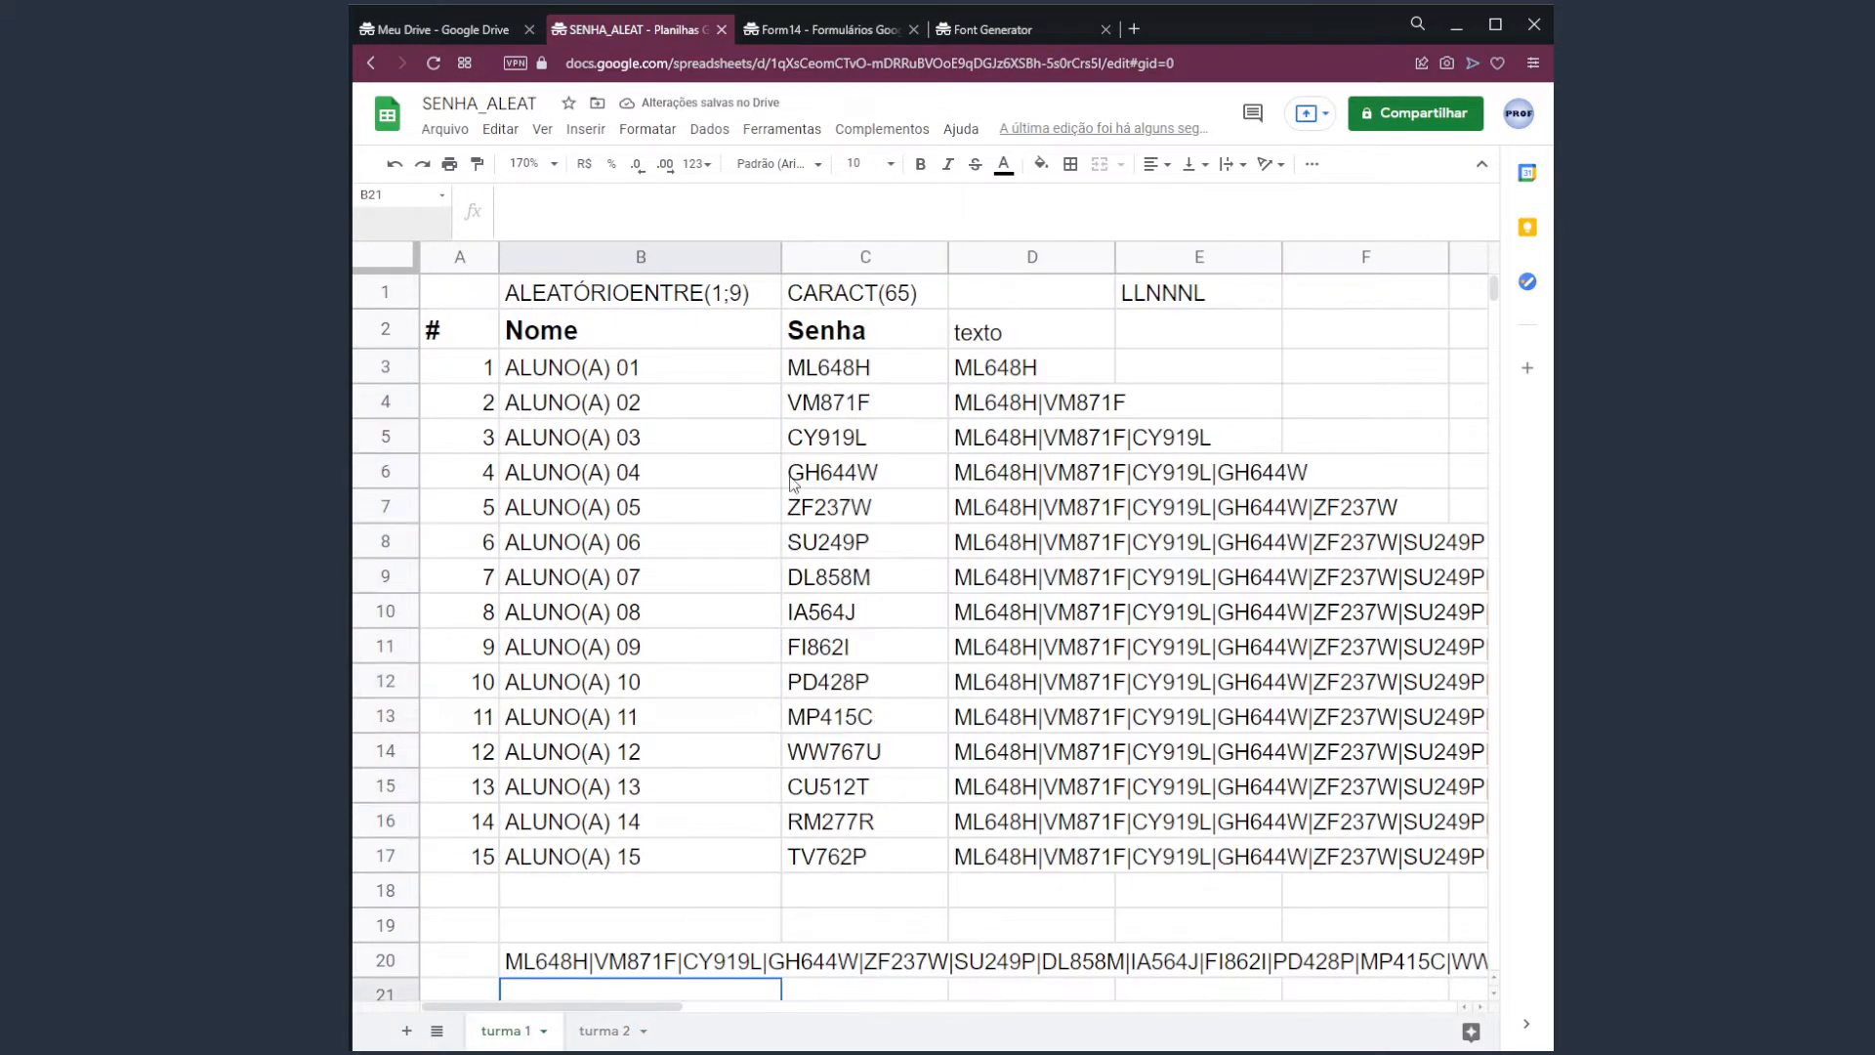
drag(622, 1034, 499, 1016)
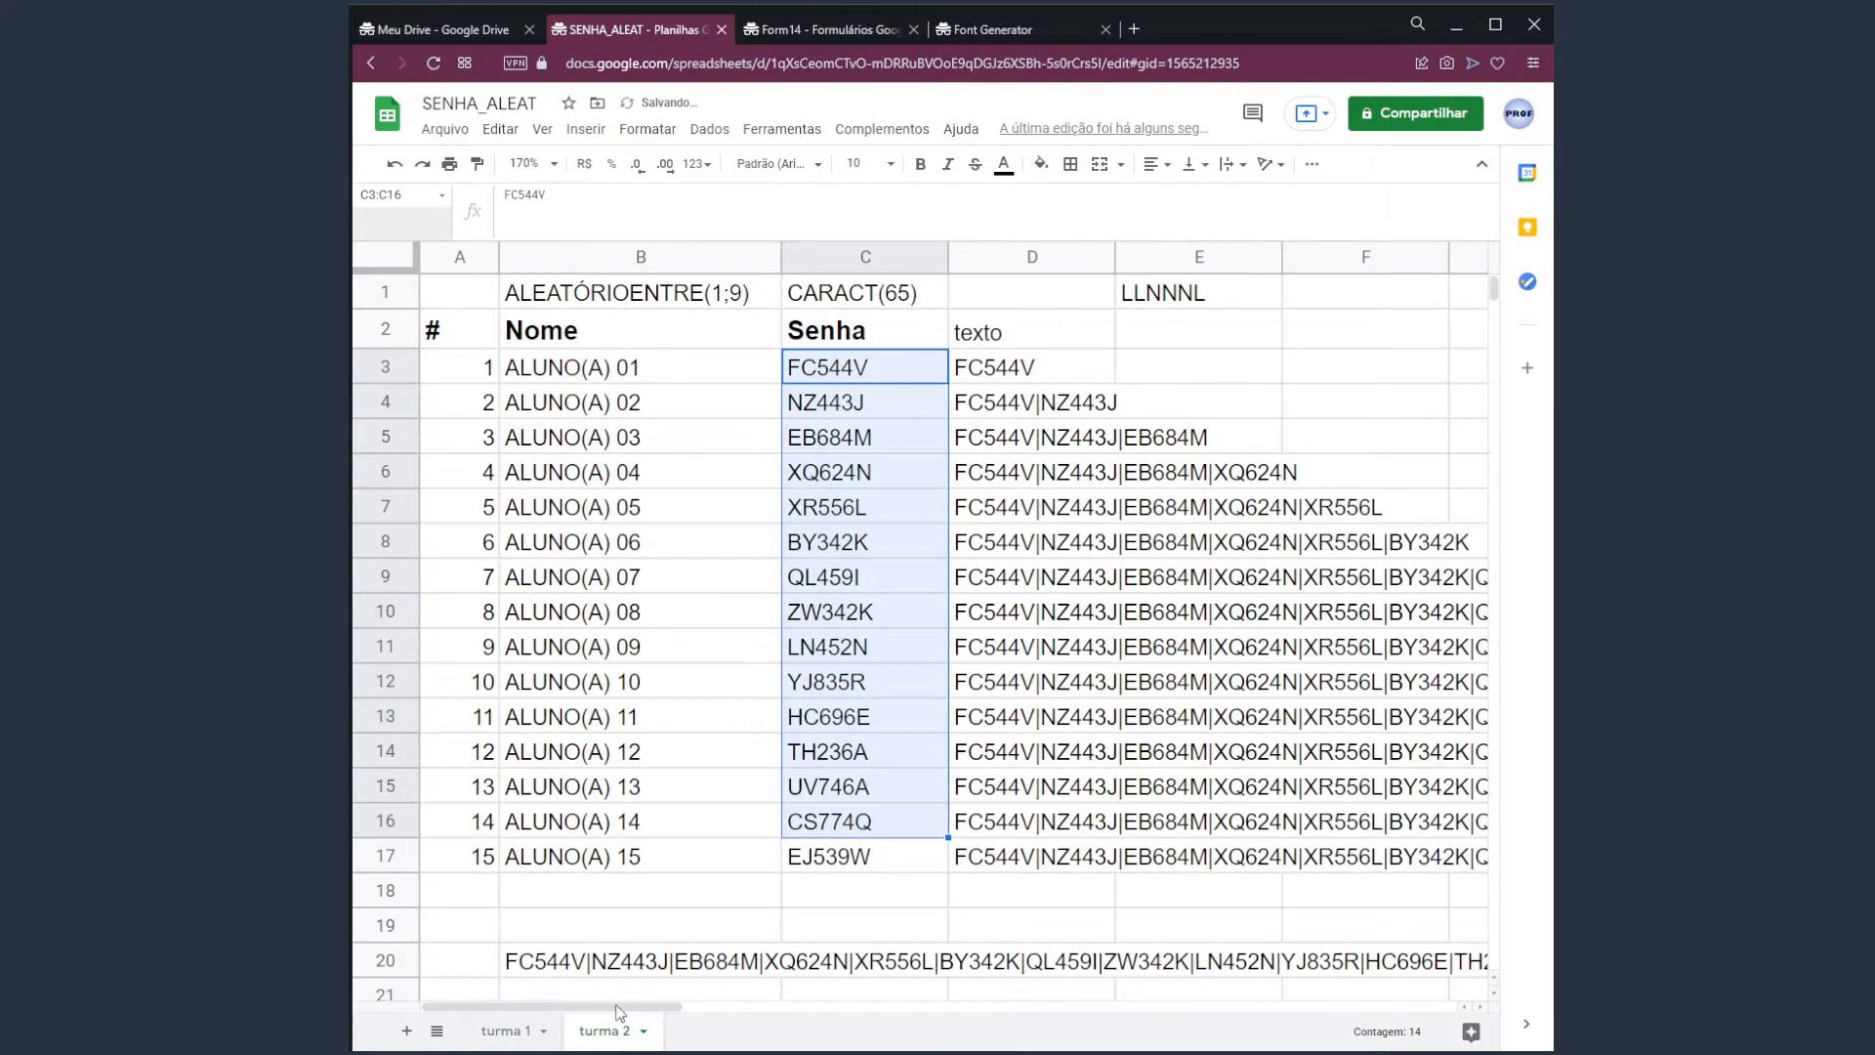
click(857, 377)
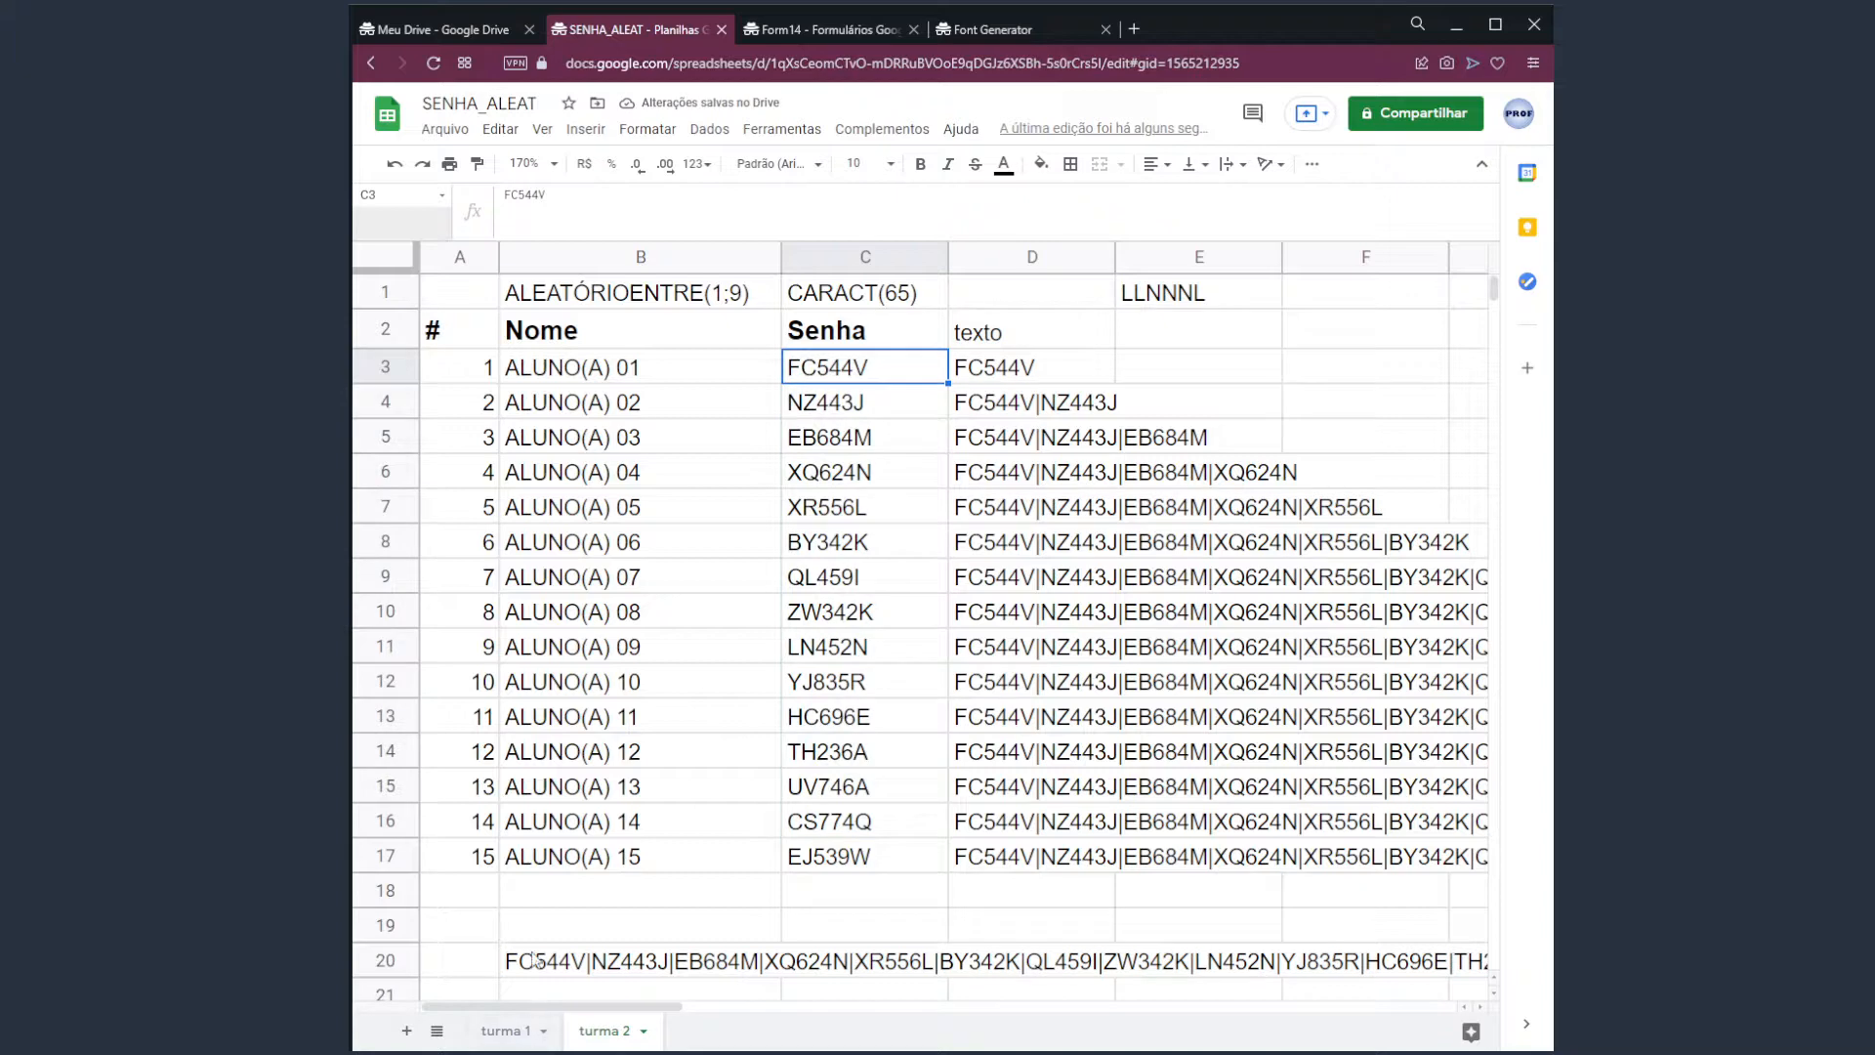
click(527, 1032)
click(605, 1034)
click(518, 1032)
click(607, 1033)
click(518, 1032)
click(603, 1033)
click(598, 930)
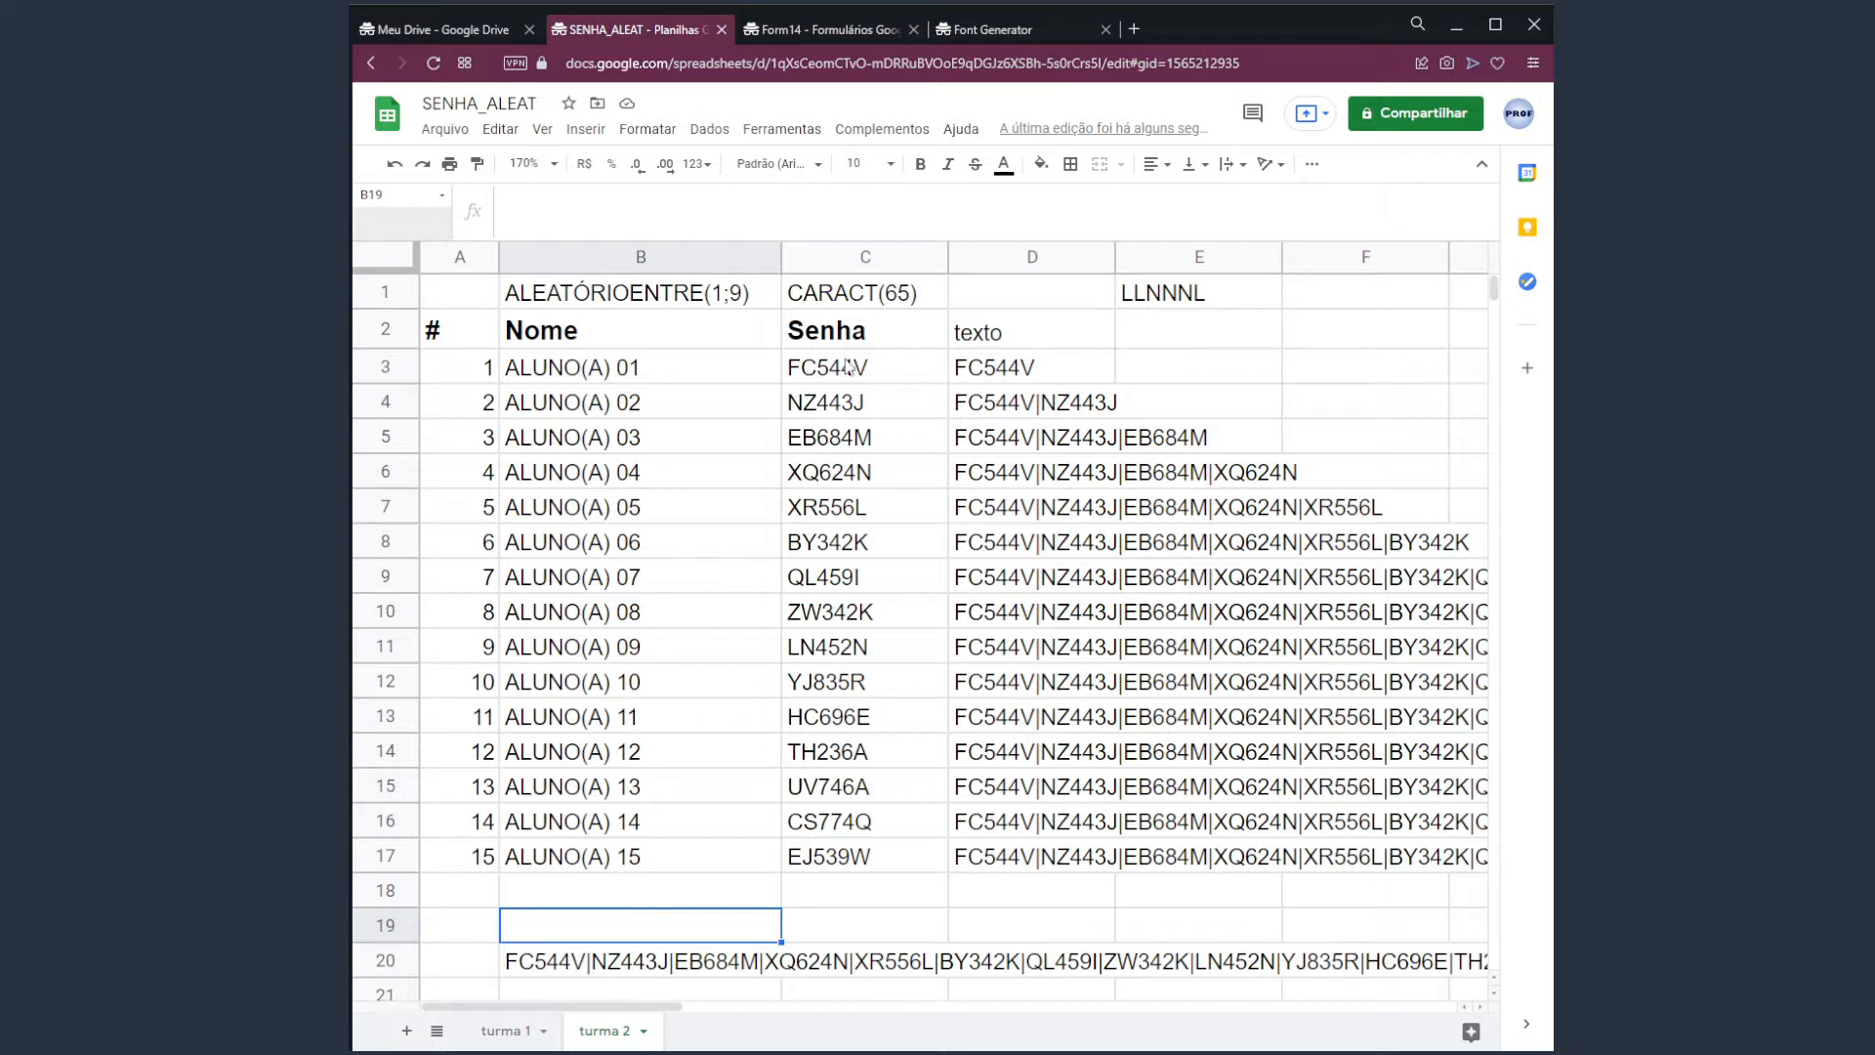
drag(850, 367, 850, 717)
click(591, 962)
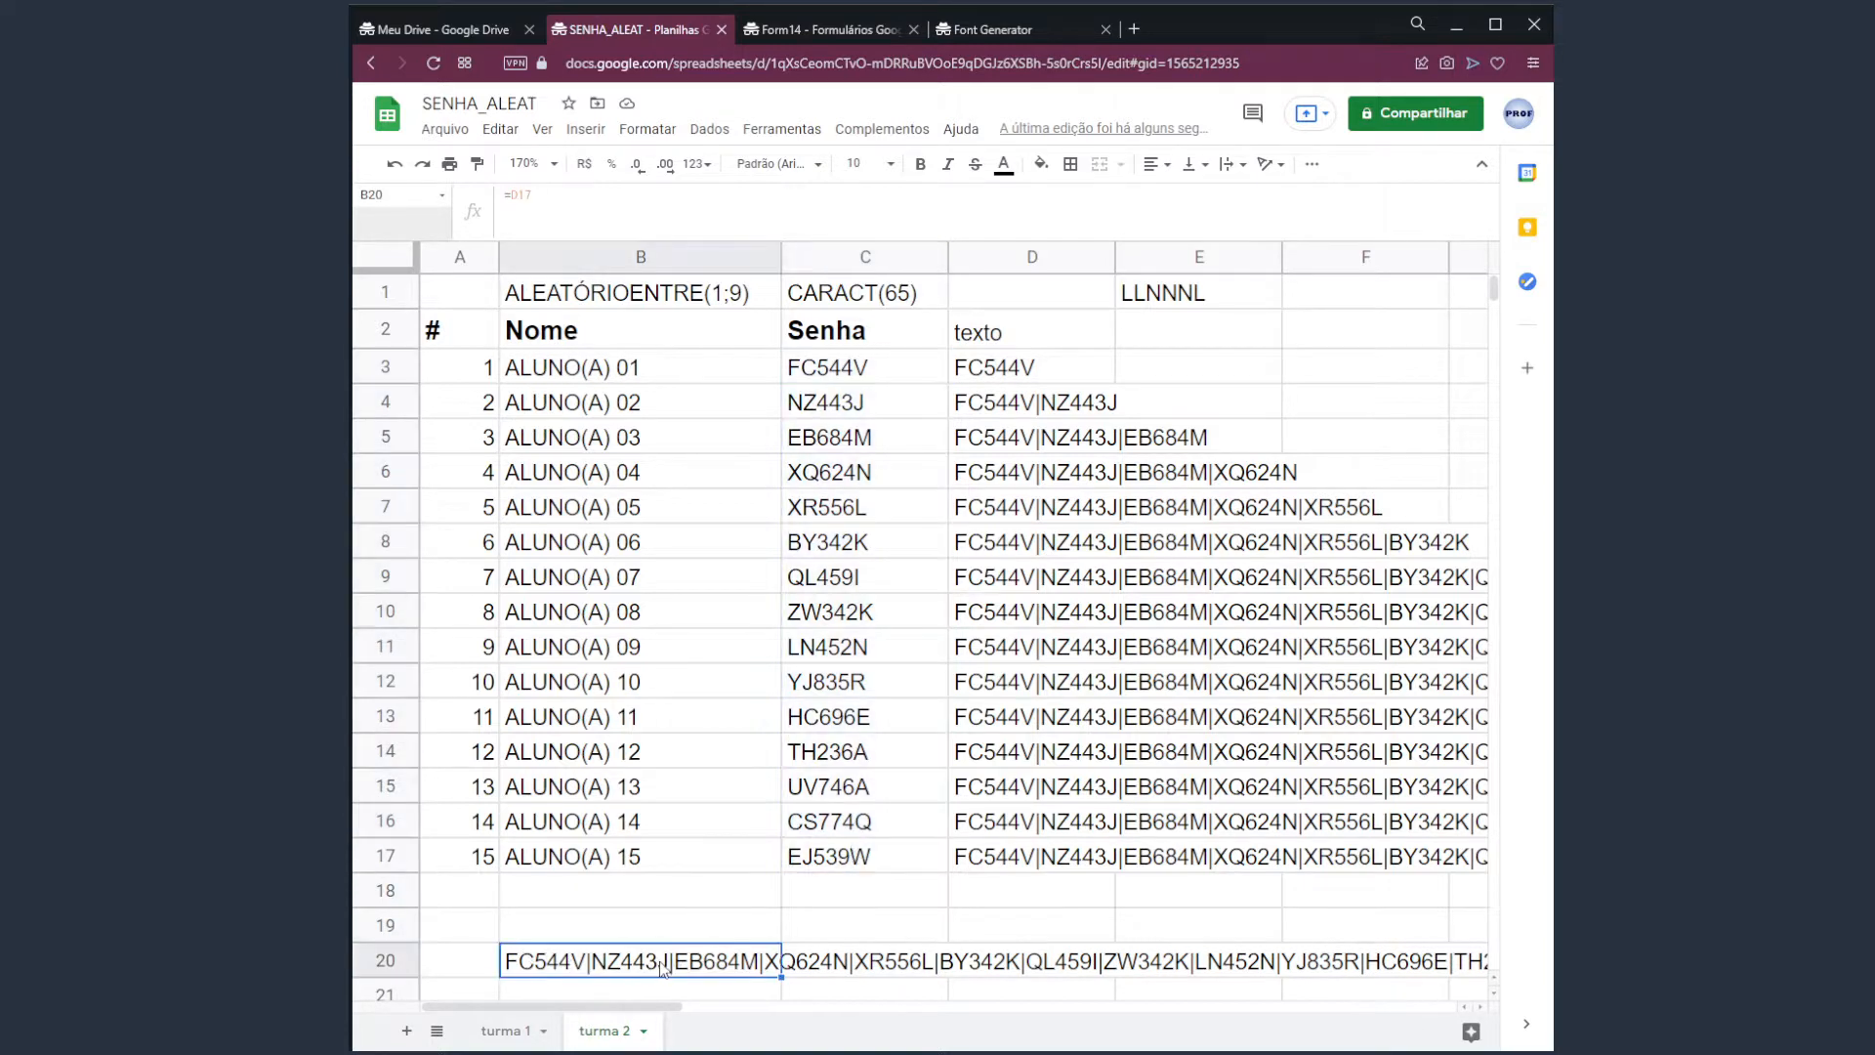